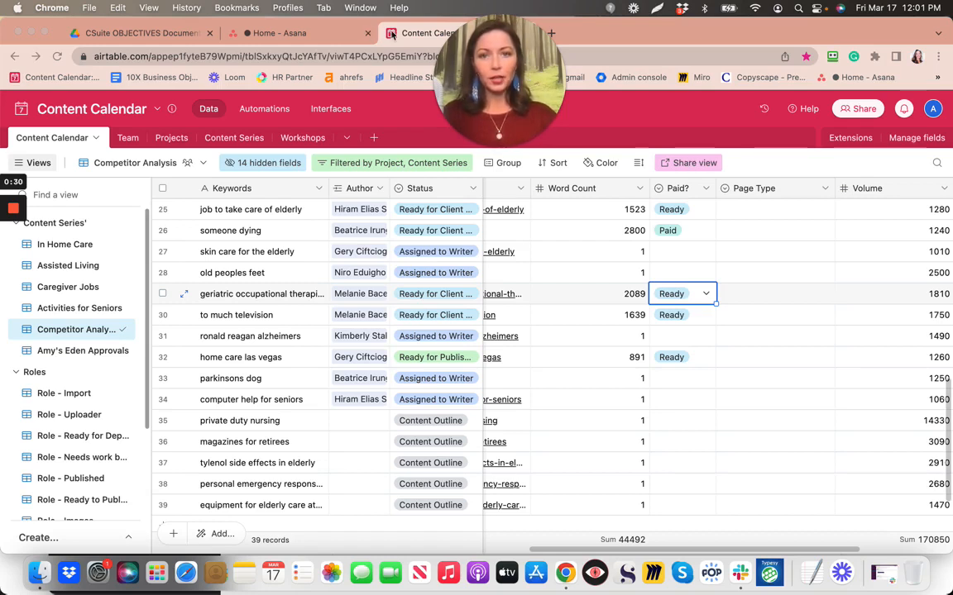
Open the Editors team overview in Asana and start a new project
{"action": "left_click", "coordinate": [276, 37]}
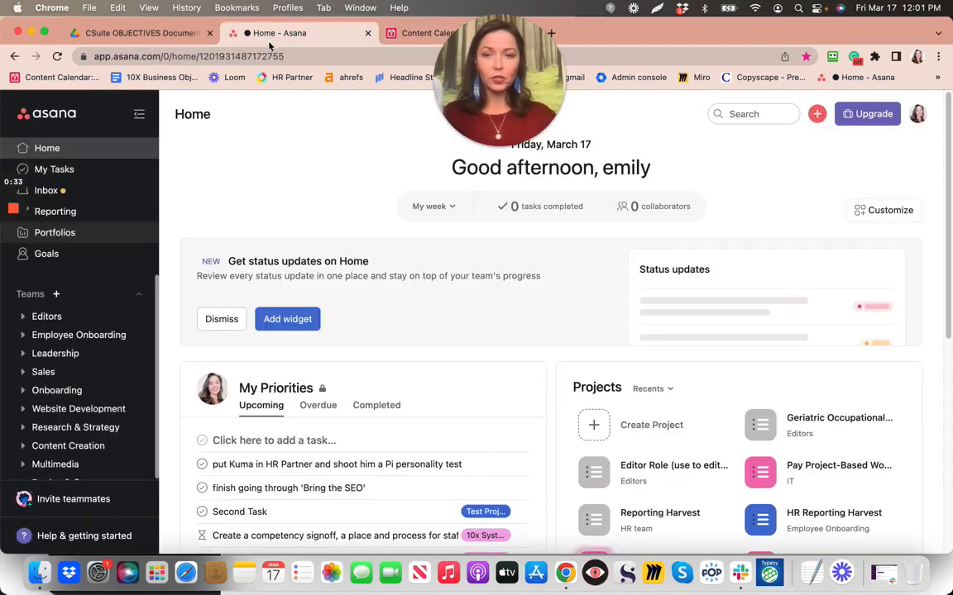
{"action": "left_click", "coordinate": [47, 317]}
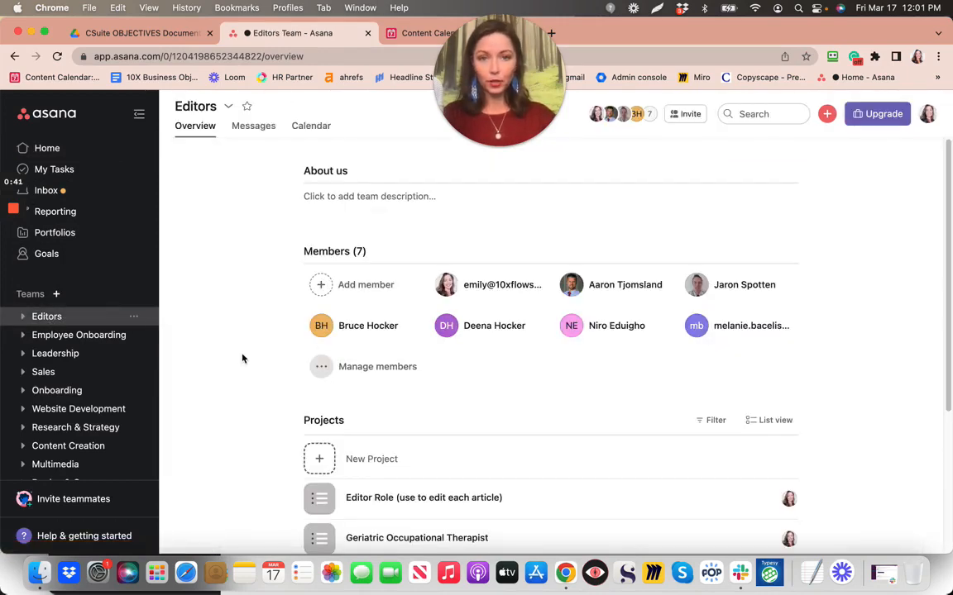
{"action": "scroll", "coordinate": [243, 358], "scroll_direction": "down", "scroll_amount": 2}
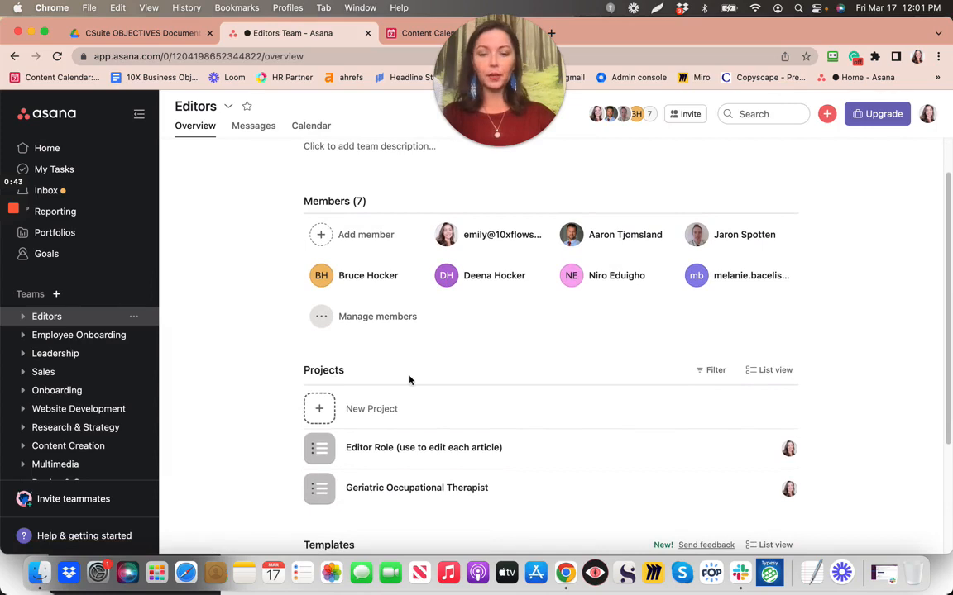
{"action": "left_click", "coordinate": [320, 410]}
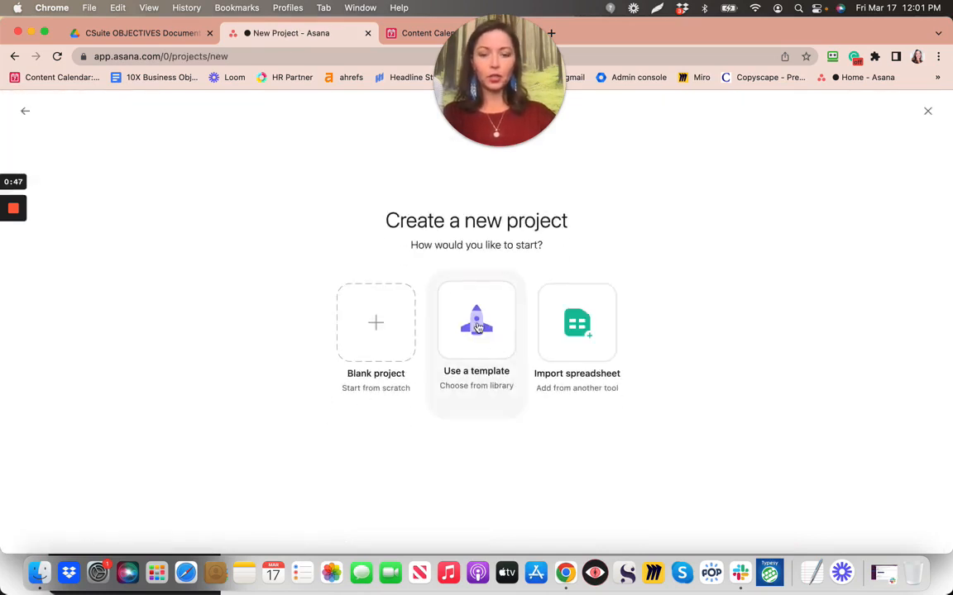
Base the new project on the 'Editor Role (use to edit each article)' template, then return to Airtable
{"action": "left_click", "coordinate": [477, 326]}
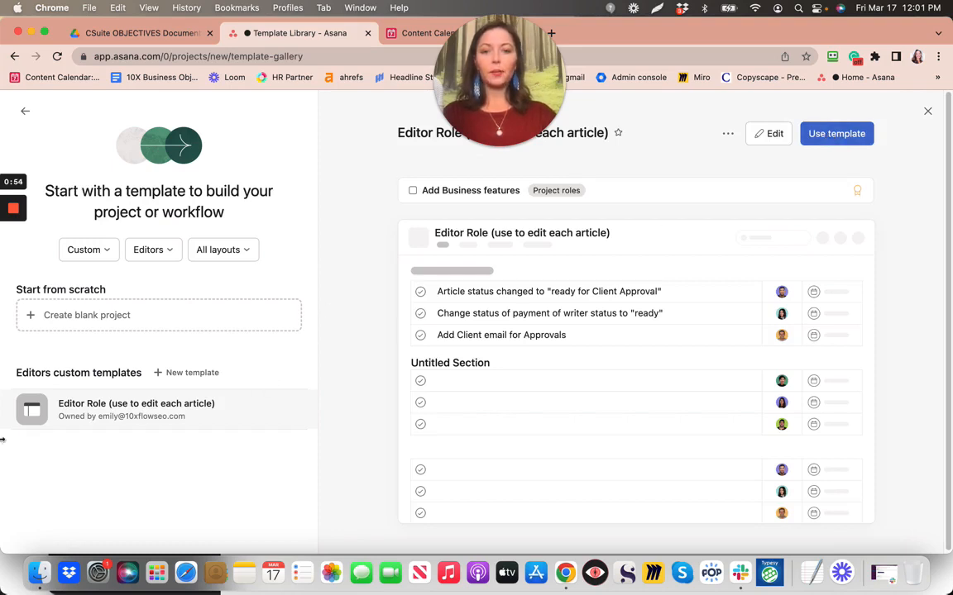
{"action": "left_click", "coordinate": [469, 67]}
{"action": "left_click_drag", "start_coordinate": [468, 67], "coordinate": [335, 73]}
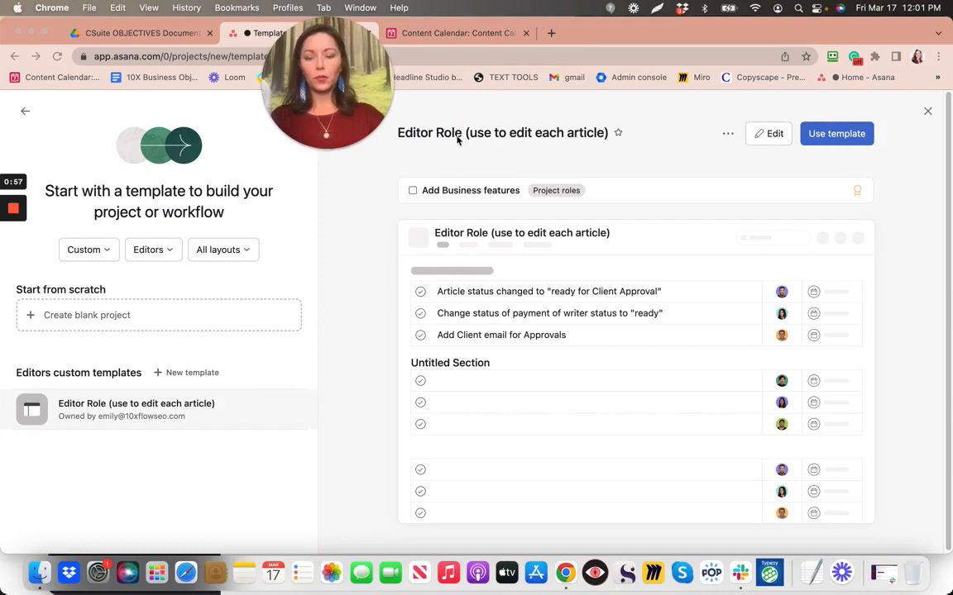
{"action": "left_click", "coordinate": [840, 142]}
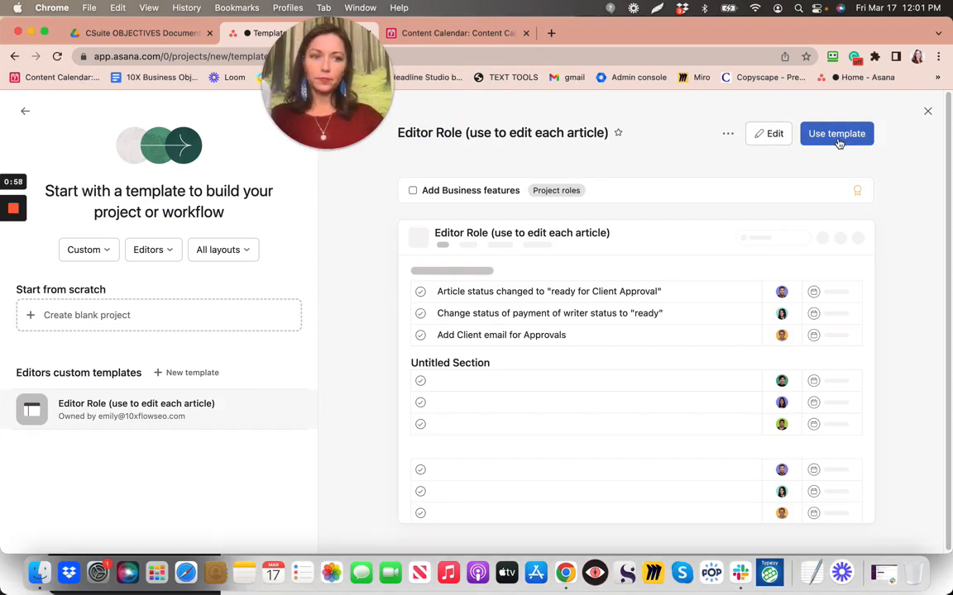
{"action": "left_click", "coordinate": [836, 134]}
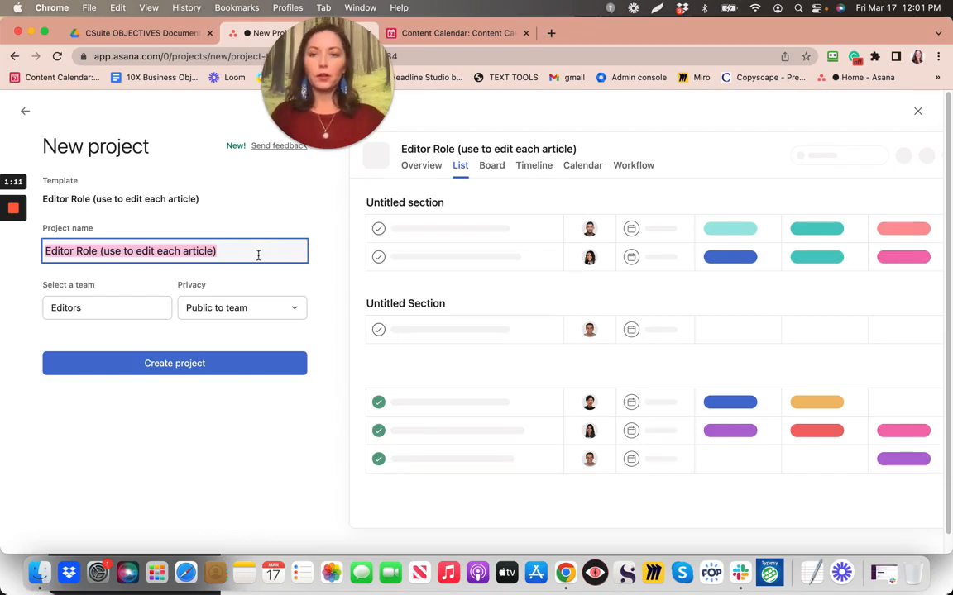
{"action": "left_click", "coordinate": [456, 34]}
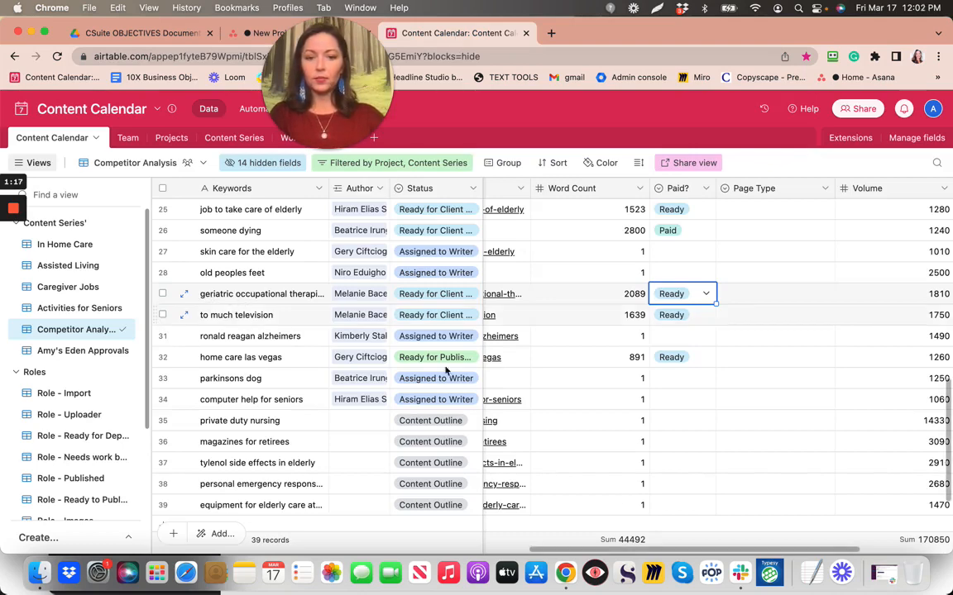
{"action": "left_click", "coordinate": [742, 579]}
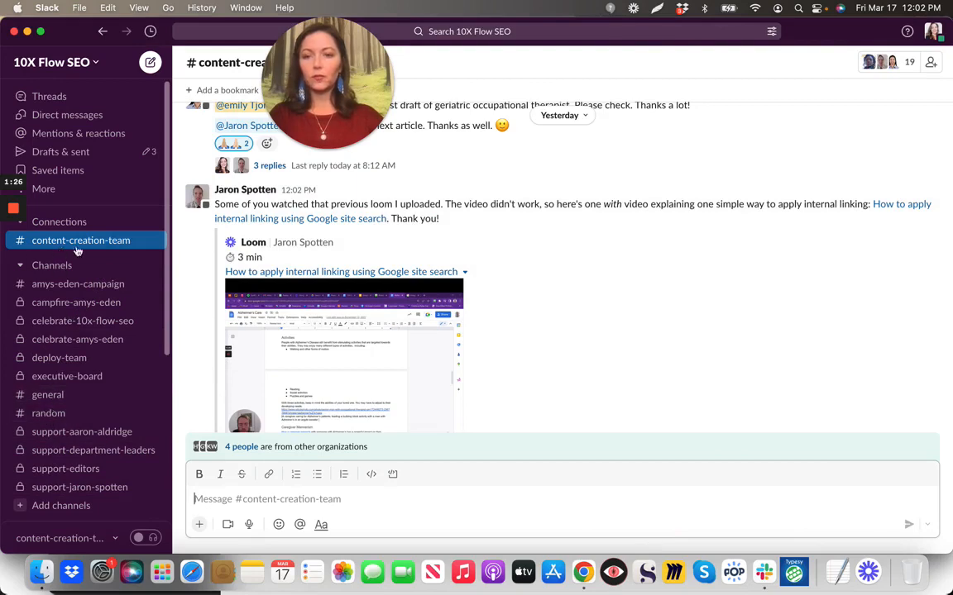
{"action": "scroll", "coordinate": [426, 284], "scroll_direction": "up", "scroll_amount": 3}
{"action": "scroll", "coordinate": [426, 284], "scroll_direction": "down", "scroll_amount": 8}
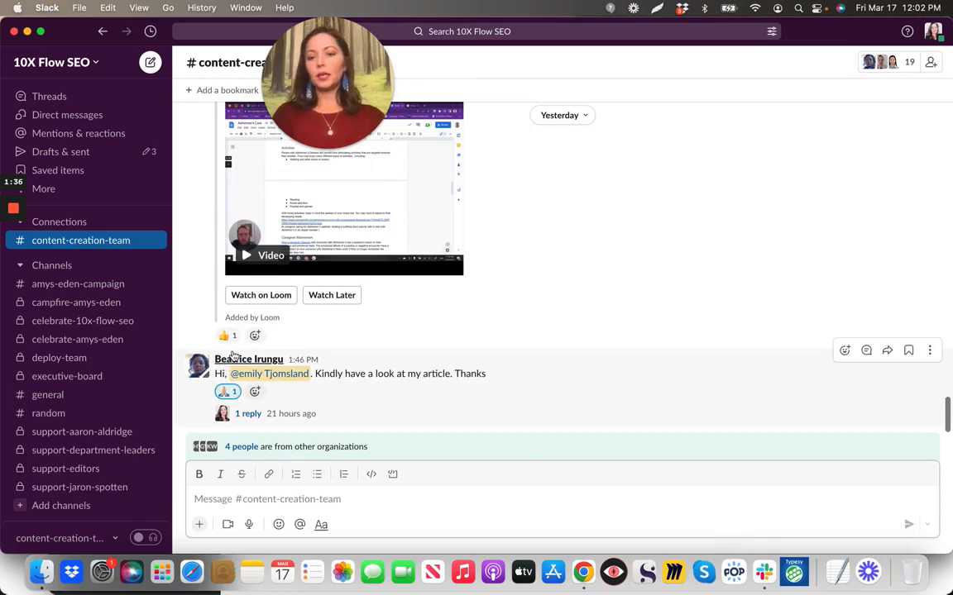
{"action": "mouse_move", "coordinate": [270, 364]}
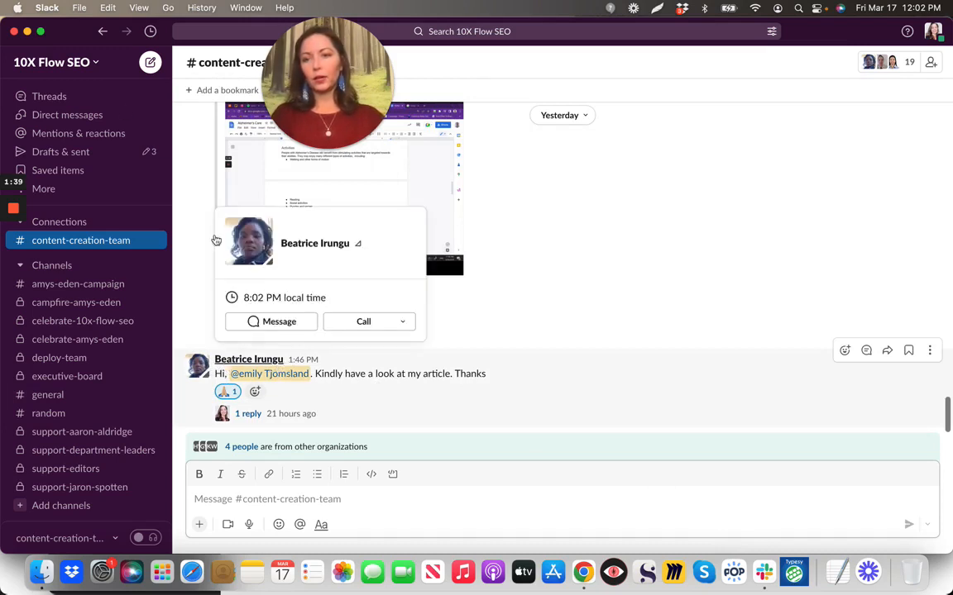
{"action": "left_click", "coordinate": [583, 572]}
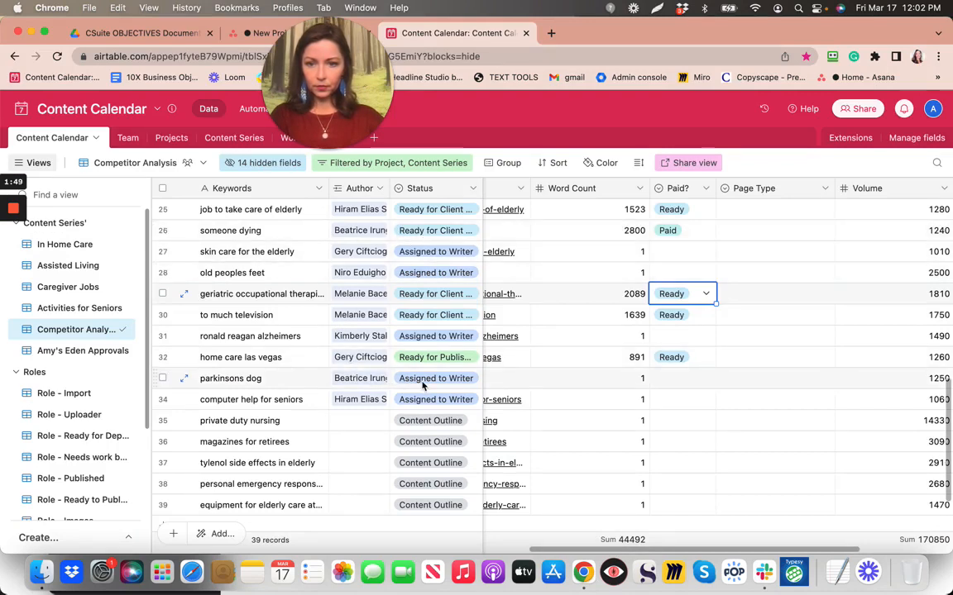
Change the parkinsons dog record's Status from Assigned to Writer to 1st Draft Submitted
{"action": "double_click", "coordinate": [475, 382]}
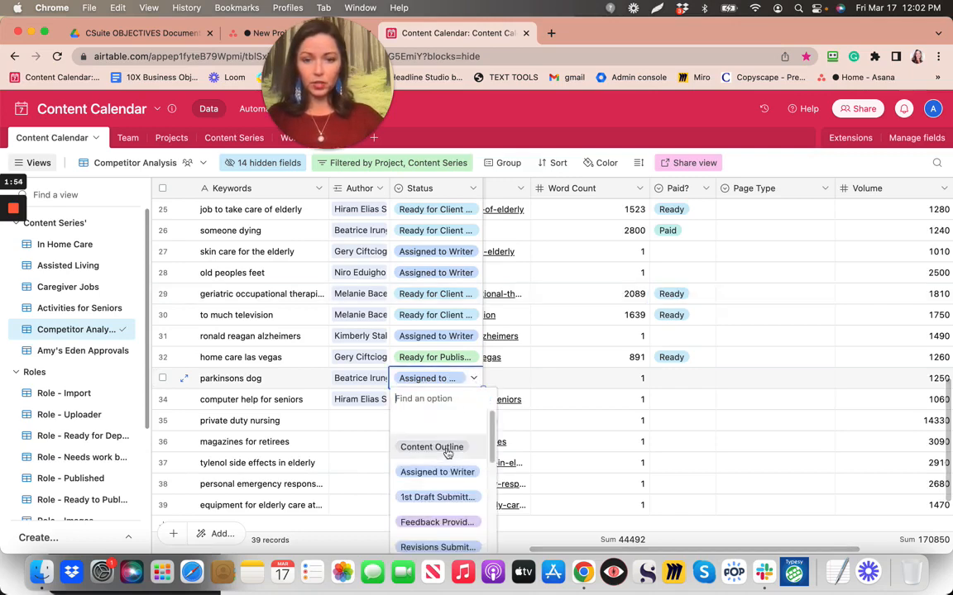
{"action": "left_click", "coordinate": [435, 498]}
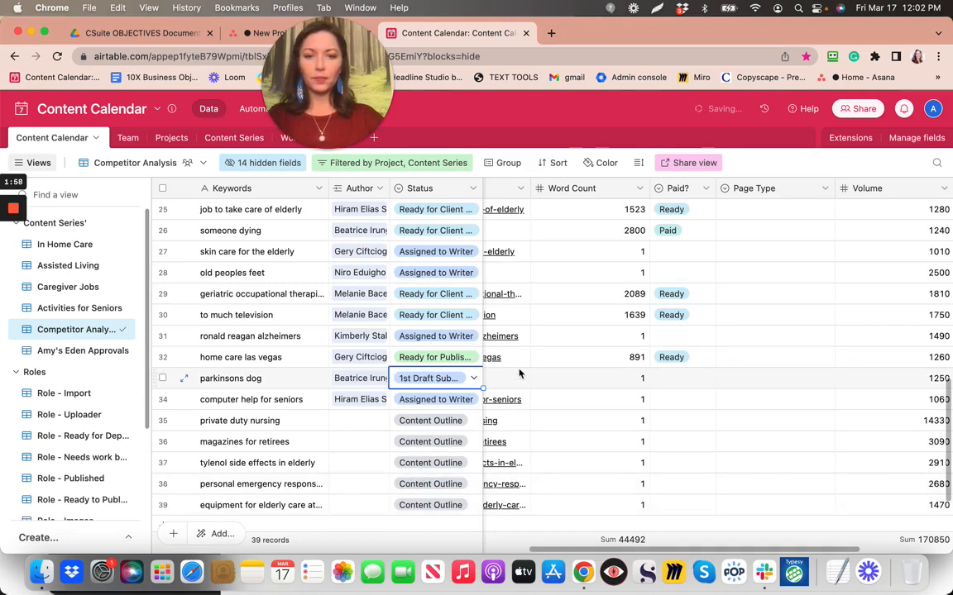
{"action": "scroll", "coordinate": [520, 373], "scroll_direction": "left", "scroll_amount": 5}
{"action": "scroll", "coordinate": [520, 373], "scroll_direction": "down", "scroll_amount": 2}
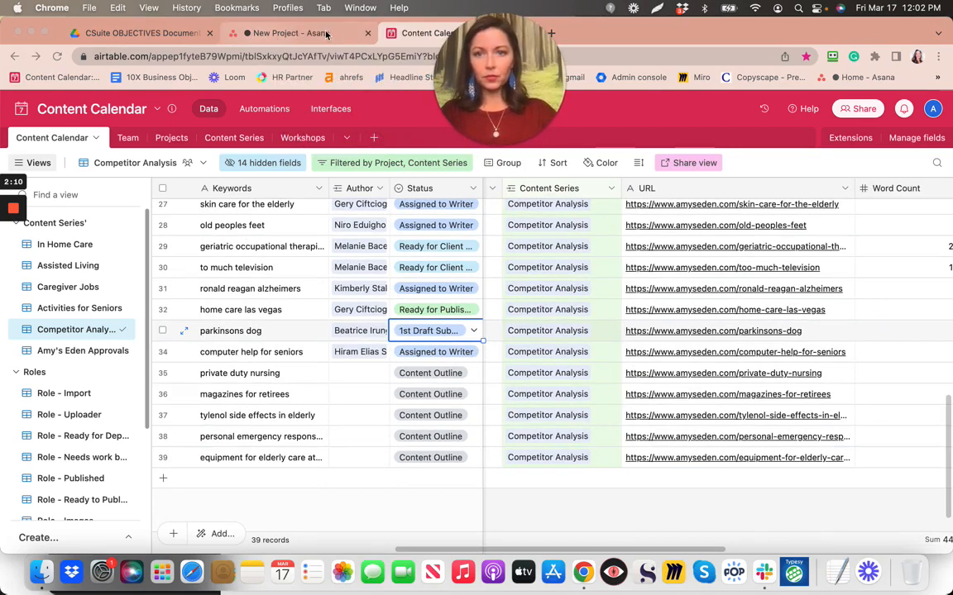
Name the templated project 'Parkinson's Dog' and create it
{"action": "left_click", "coordinate": [327, 34]}
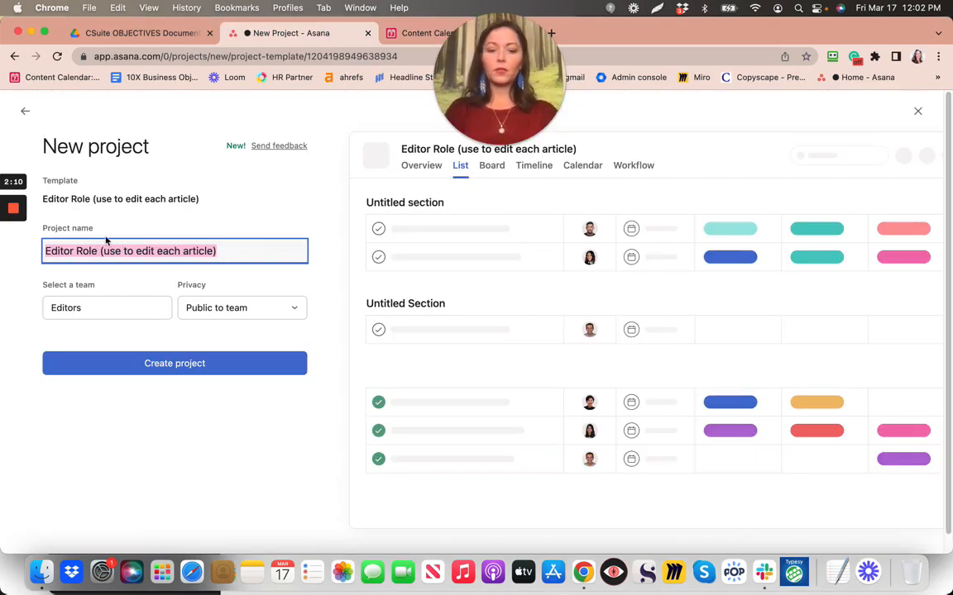
{"action": "type", "text": "Parkinson's Dog"}
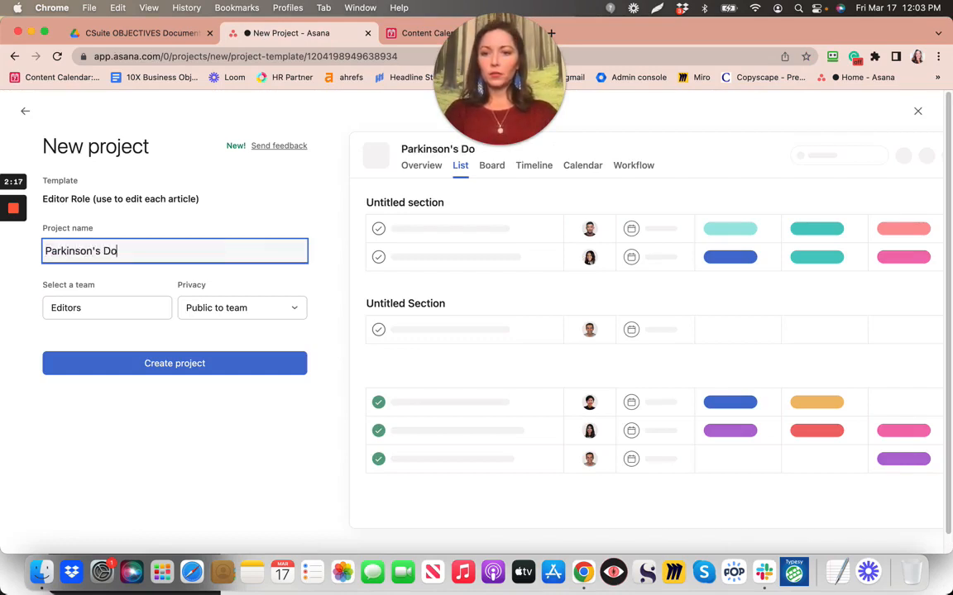
{"action": "left_click", "coordinate": [148, 364]}
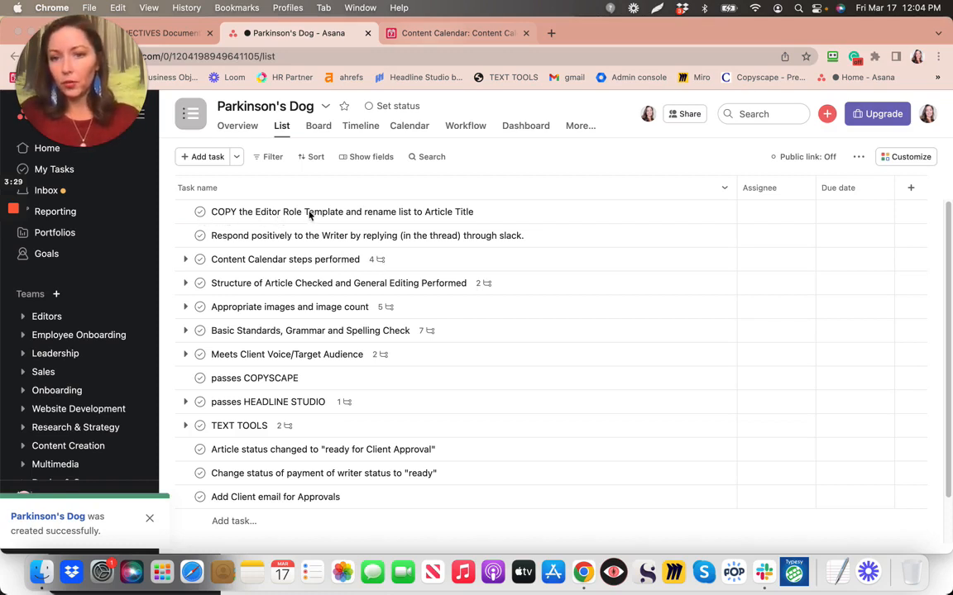
Complete the copy-template and respond-to-writer tasks, replying in Slack, then open 'Content Calendar steps performed'
{"action": "left_click", "coordinate": [200, 213]}
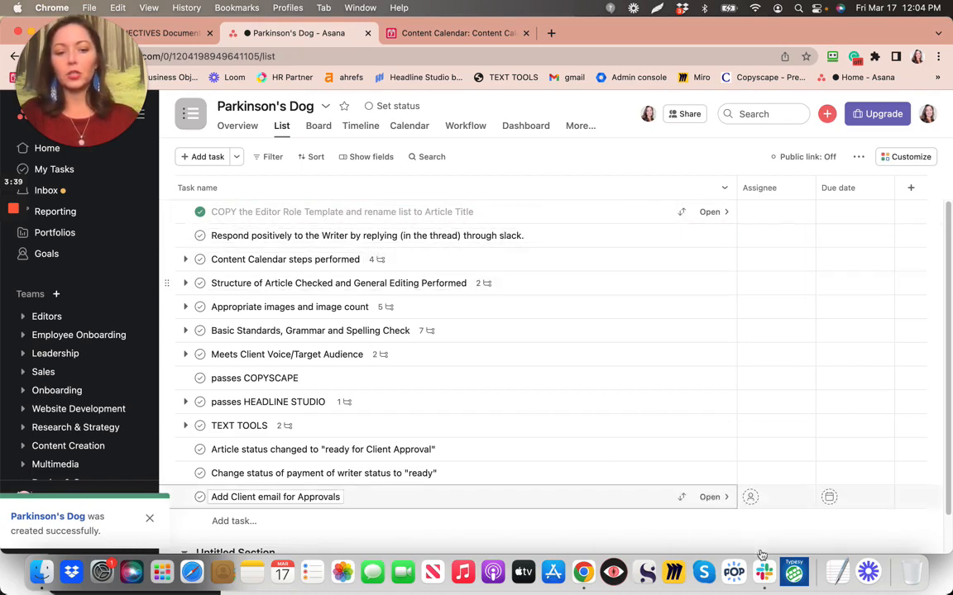
{"action": "left_click", "coordinate": [761, 576]}
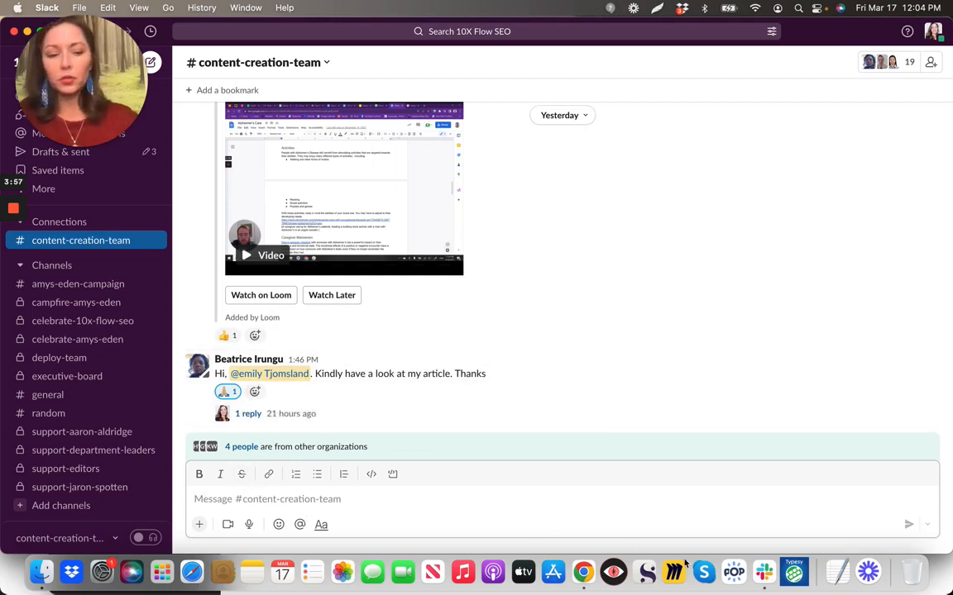
{"action": "left_click", "coordinate": [583, 573]}
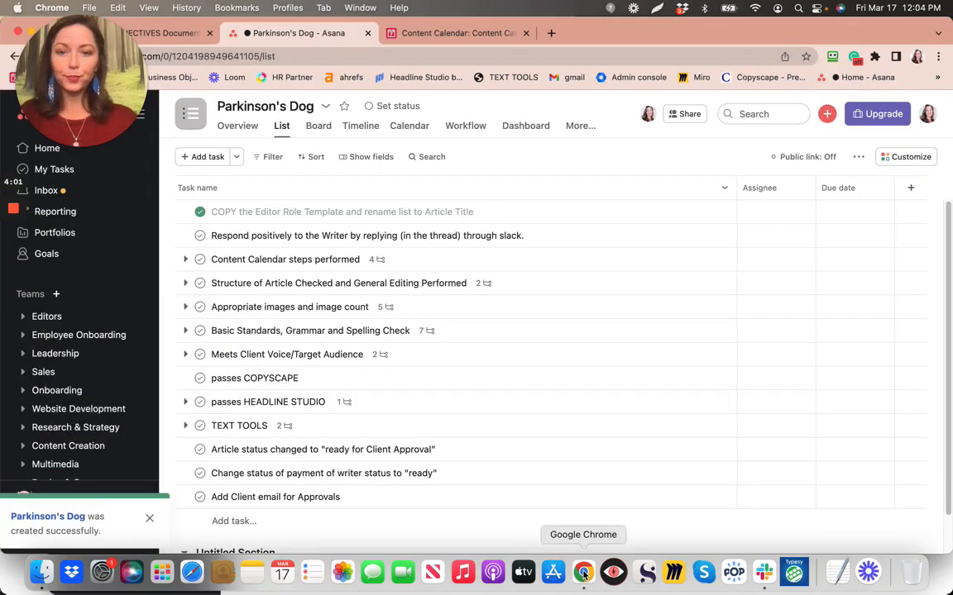
{"action": "left_click", "coordinate": [200, 237]}
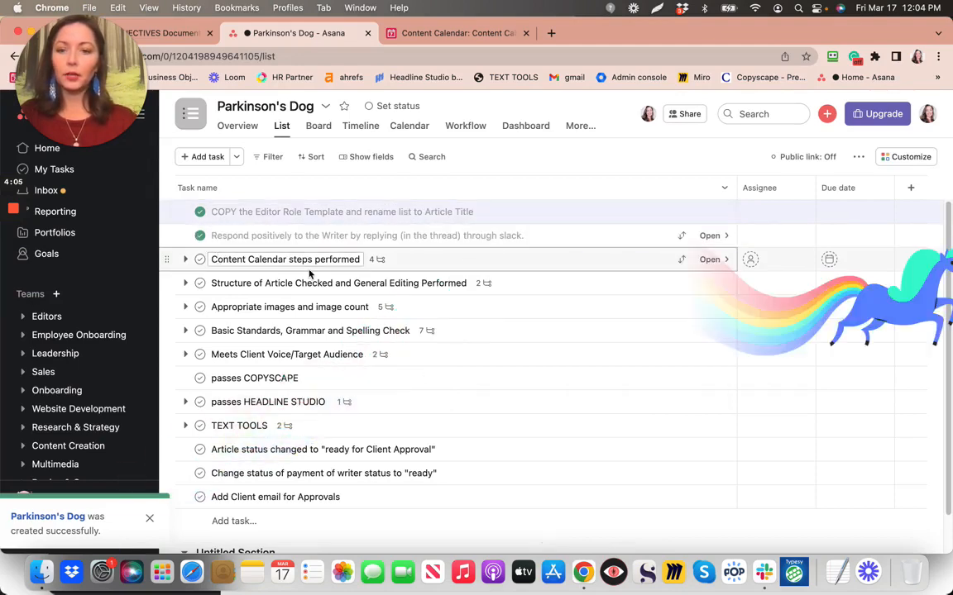
{"action": "left_click", "coordinate": [377, 265]}
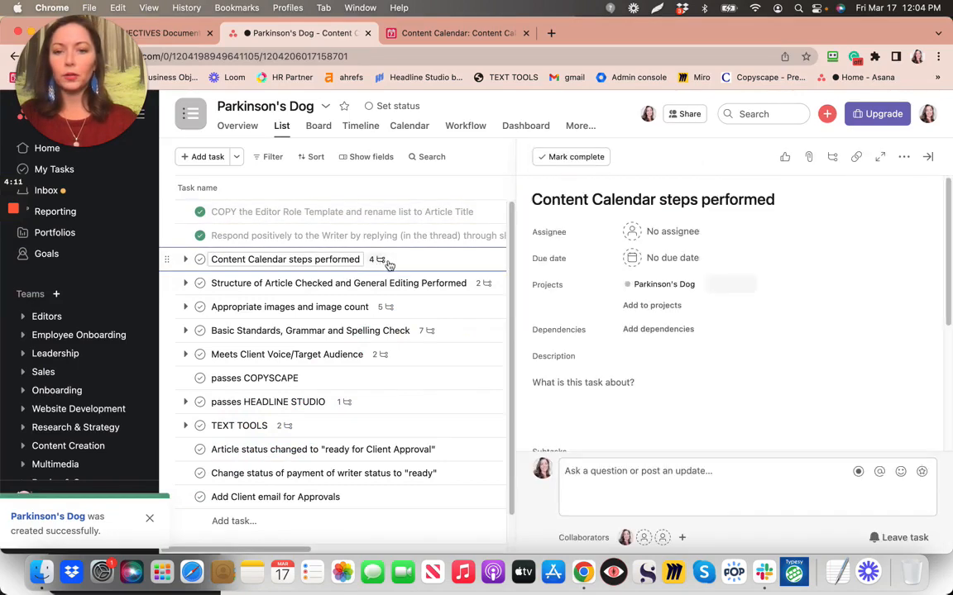
Scroll to the task's subtasks, check Slack, then return to the Airtable Content Calendar
{"action": "scroll", "coordinate": [521, 335], "scroll_direction": "down", "scroll_amount": 5}
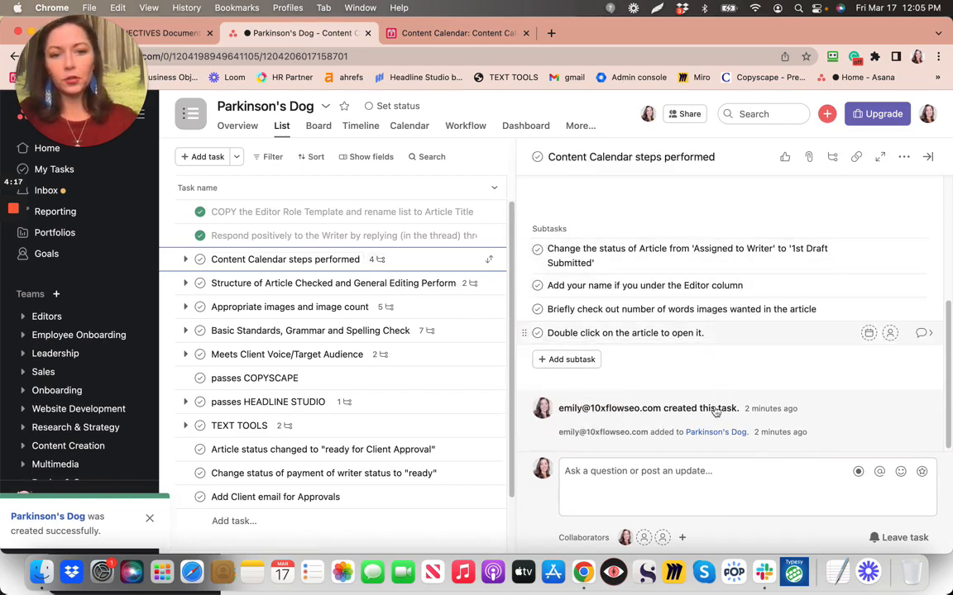
{"action": "left_click", "coordinate": [763, 571]}
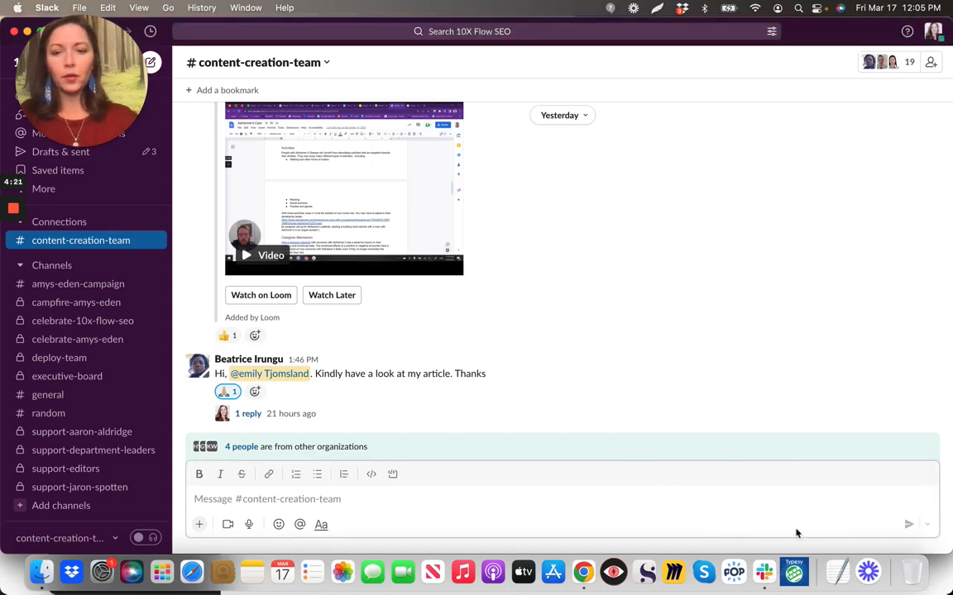
{"action": "left_click", "coordinate": [583, 572]}
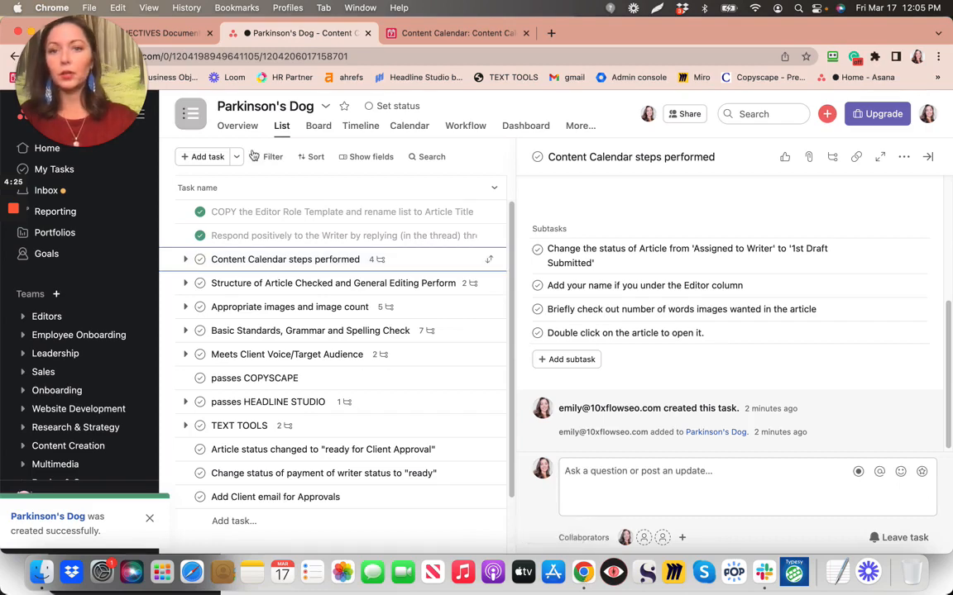
{"action": "left_click", "coordinate": [410, 34]}
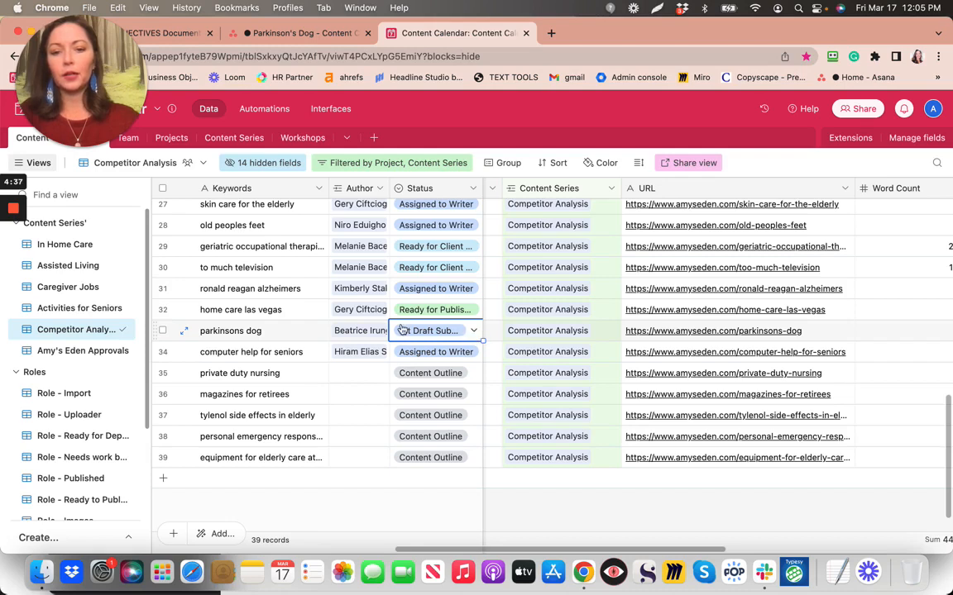
Confirm 1st Draft Submitted as parkinsons dog's status, then return to the Asana checklist
{"action": "left_click", "coordinate": [472, 333]}
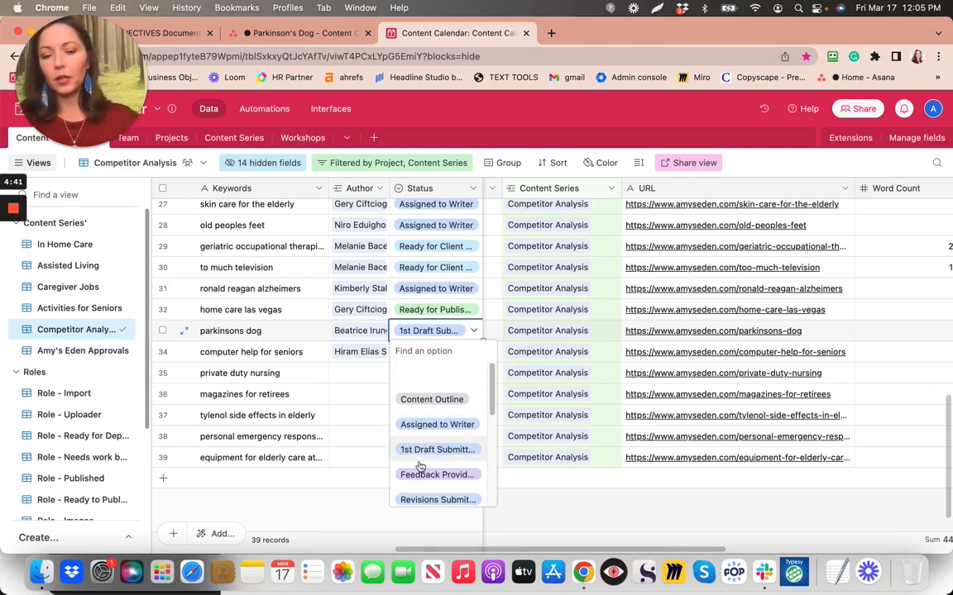
{"action": "scroll", "coordinate": [419, 487], "scroll_direction": "down", "scroll_amount": 1}
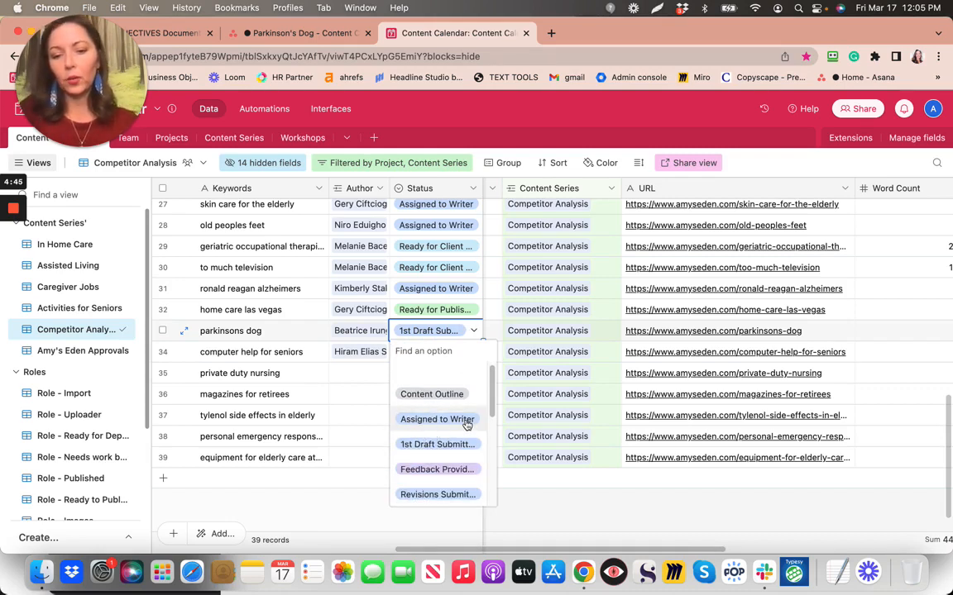
{"action": "left_click", "coordinate": [427, 447]}
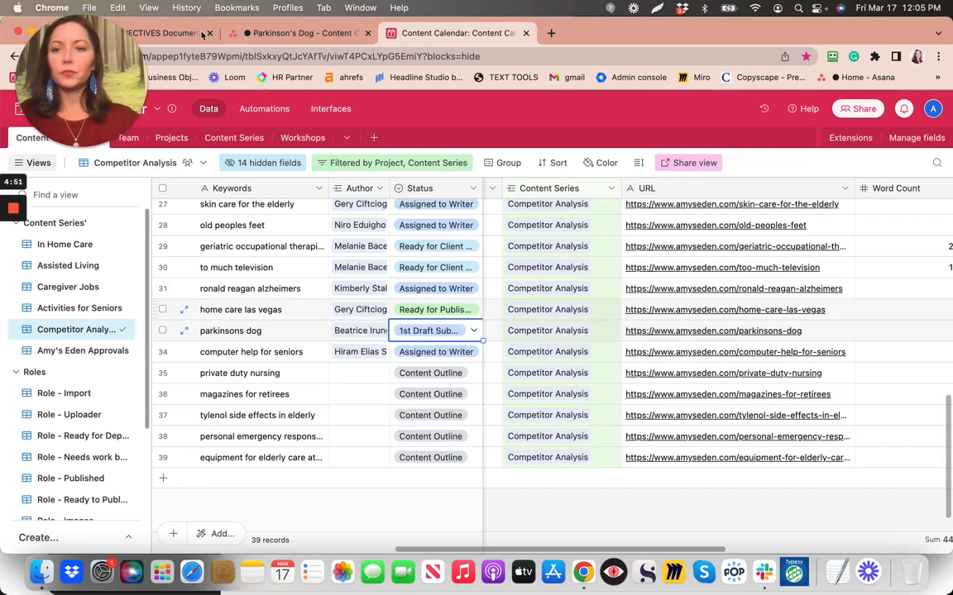
{"action": "left_click", "coordinate": [251, 37]}
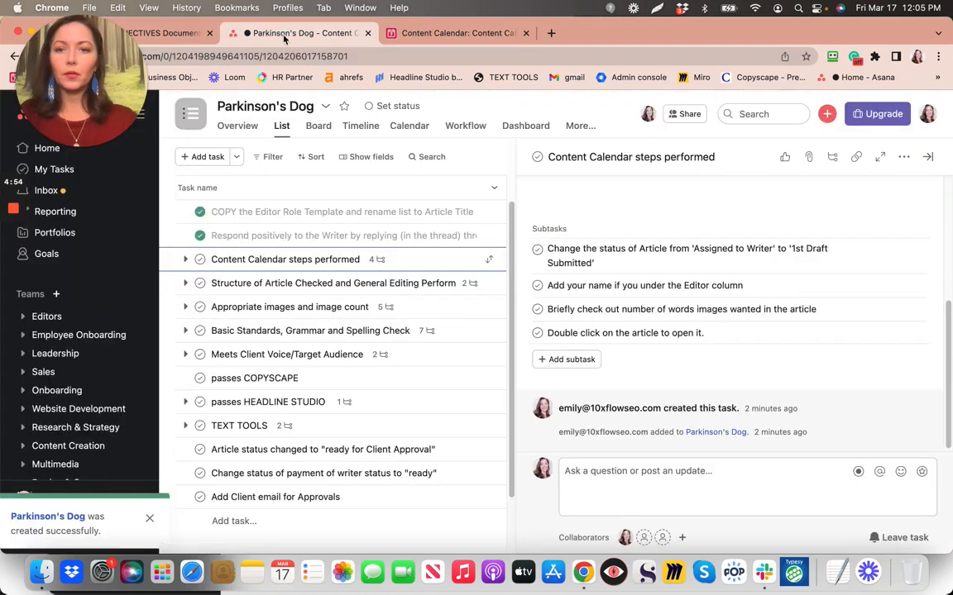
Tick the status-change subtask and delete 'if you' so the next reads 'Add your name under the Editor column'
{"action": "left_click", "coordinate": [538, 248]}
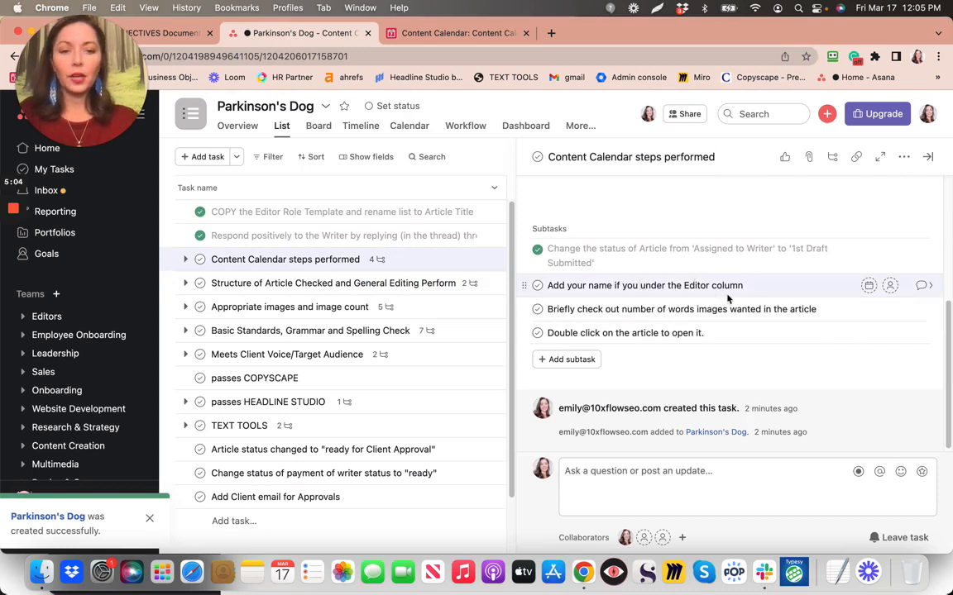
{"action": "key", "text": "BackSpace"}
{"action": "key", "text": "BackSpace"}
{"action": "key", "text": "BackSpace"}
{"action": "key", "text": "BackSpace"}
{"action": "key", "text": "BackSpace"}
{"action": "key", "text": "BackSpace"}
{"action": "key", "text": "BackSpace"}
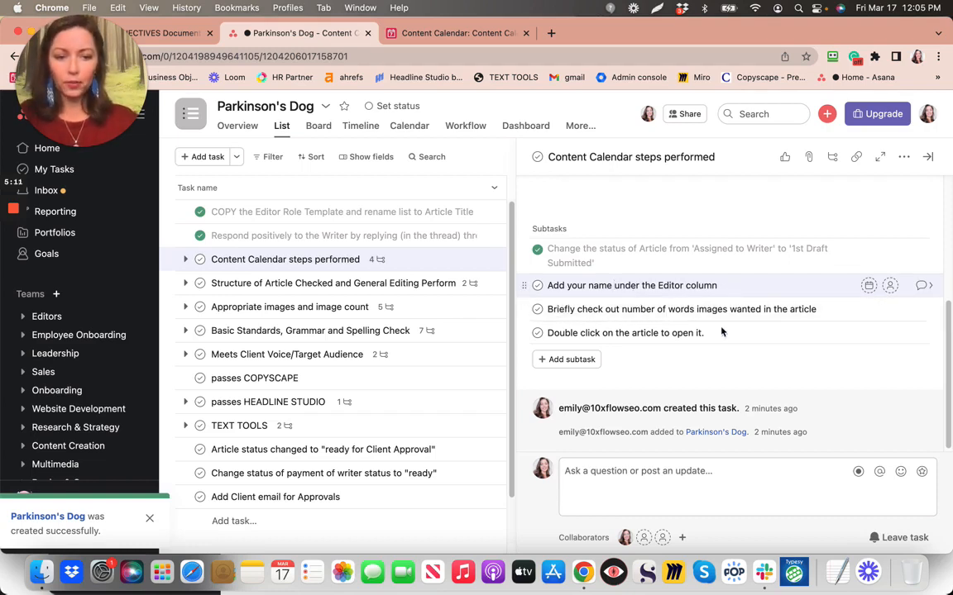
{"action": "left_click", "coordinate": [762, 575]}
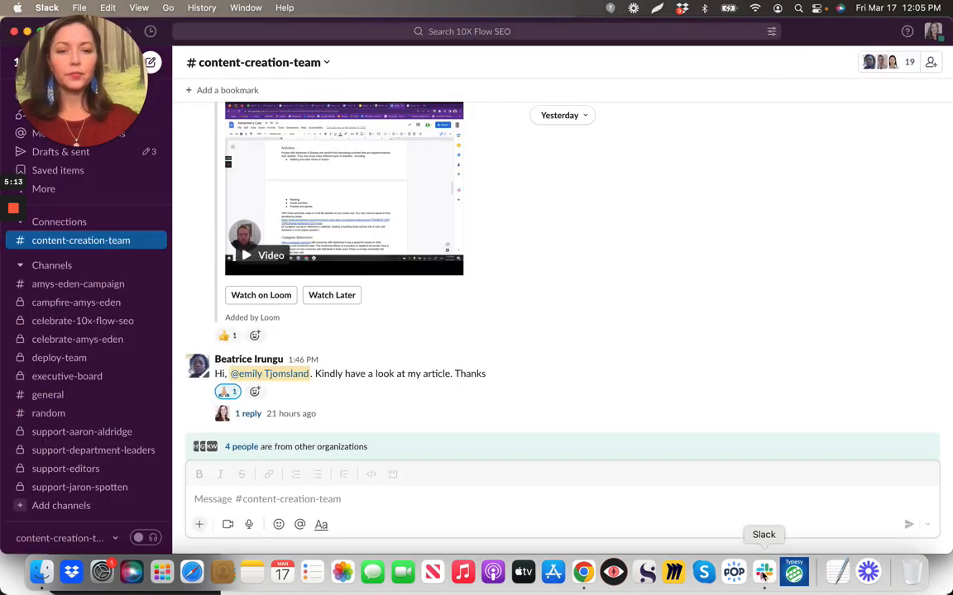
{"action": "left_click", "coordinate": [582, 579]}
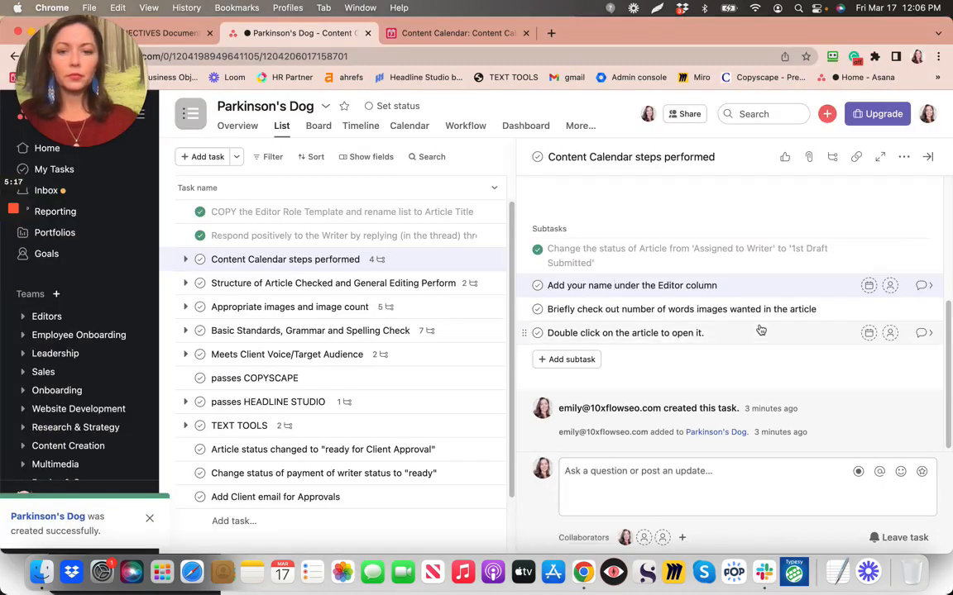
{"action": "left_click", "coordinate": [474, 33]}
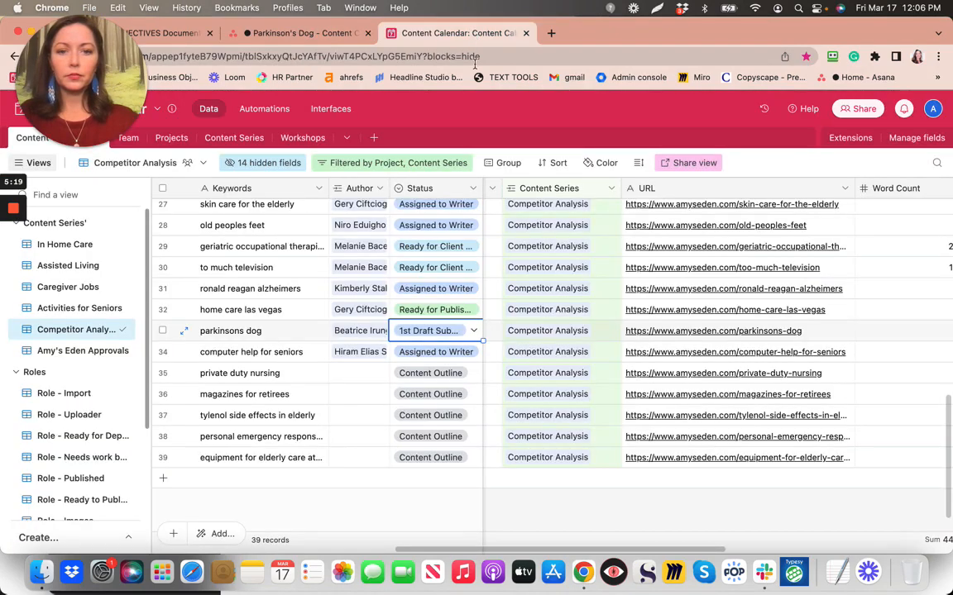
Search for the editor's own record and assign it to parkinsons dog's Editor field, then return to Asana
{"action": "scroll", "coordinate": [507, 369], "scroll_direction": "left", "scroll_amount": 5}
{"action": "scroll", "coordinate": [506, 369], "scroll_direction": "up", "scroll_amount": 2}
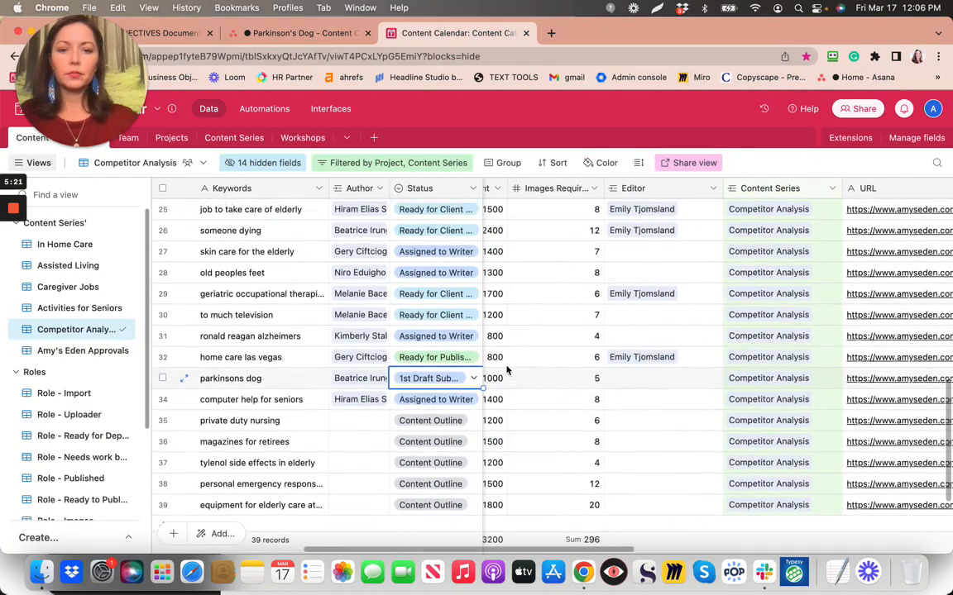
{"action": "left_click", "coordinate": [614, 385]}
{"action": "left_click", "coordinate": [613, 385]}
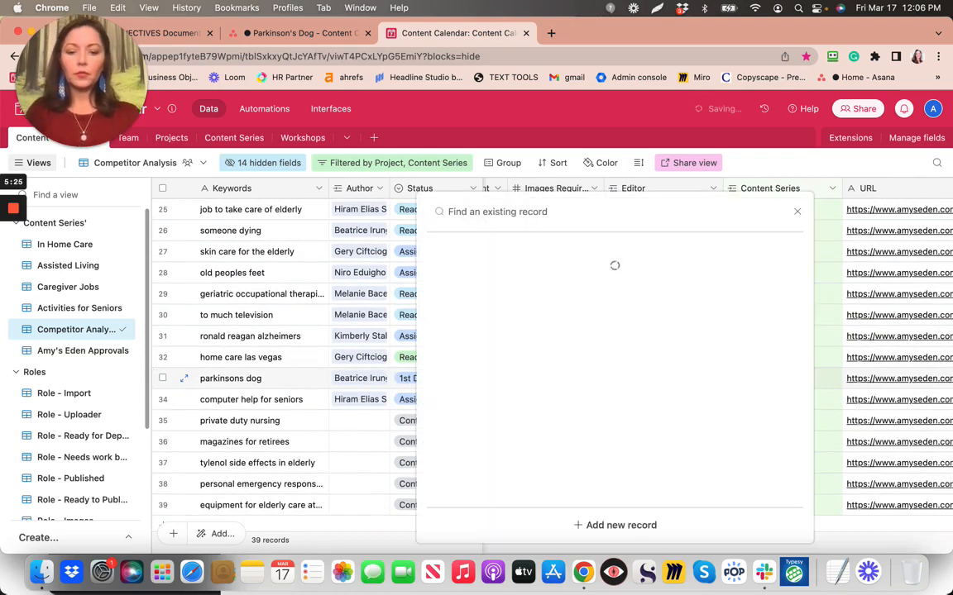
{"action": "type", "text": "emilty"}
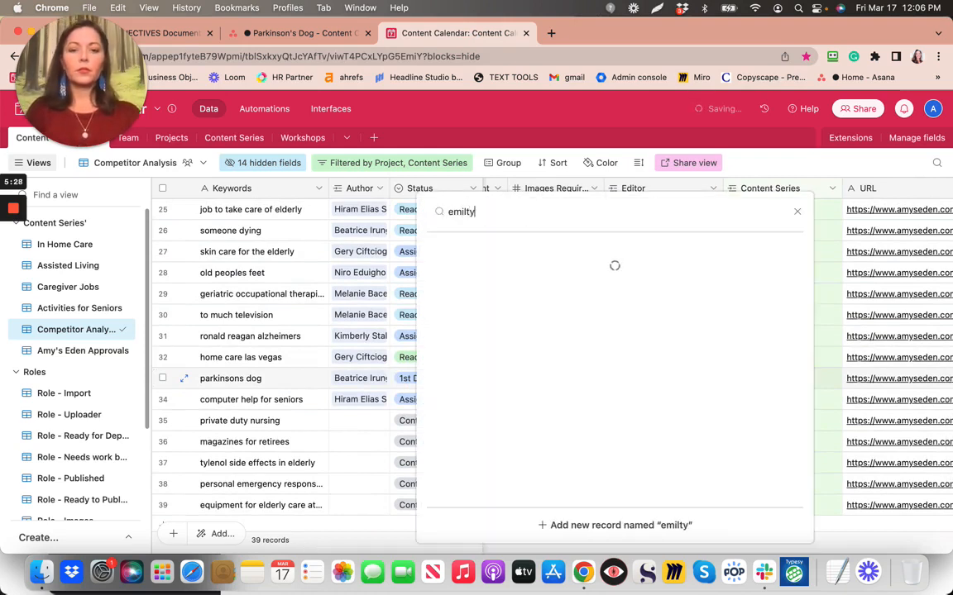
{"action": "key", "text": "BackSpace"}
{"action": "key", "text": "BackSpace"}
{"action": "type", "text": "y"}
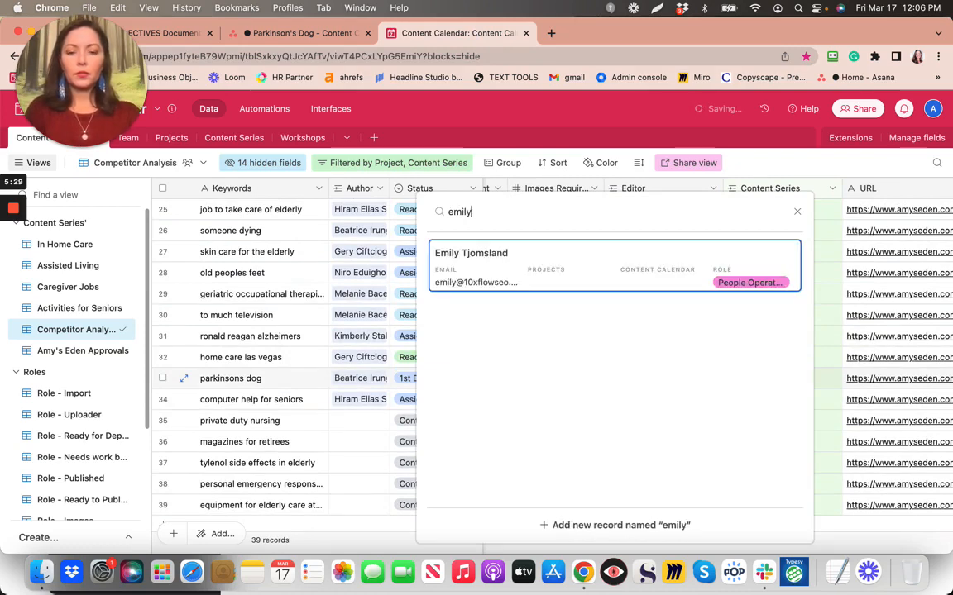
{"action": "left_click", "coordinate": [477, 263]}
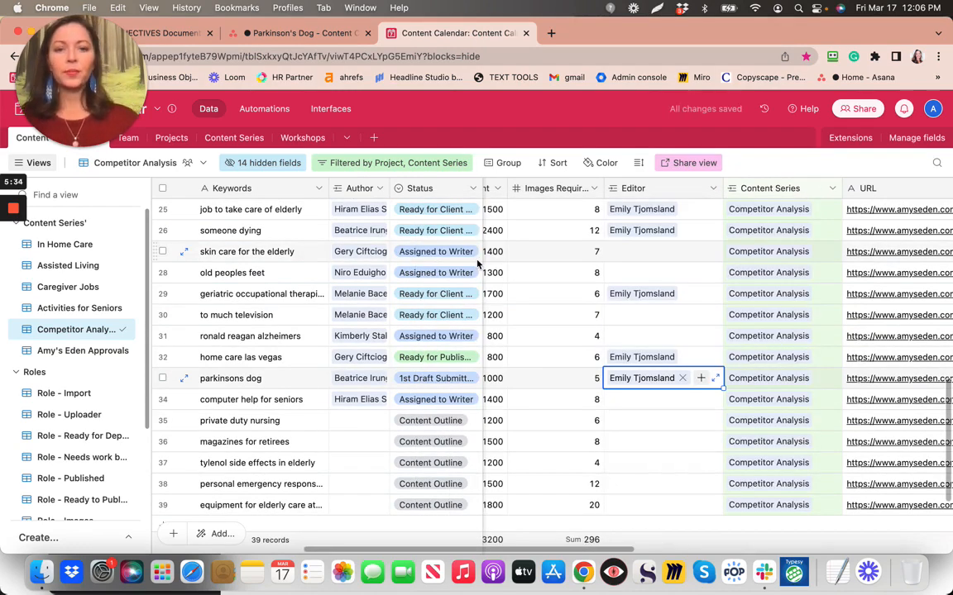
{"action": "left_click", "coordinate": [302, 34]}
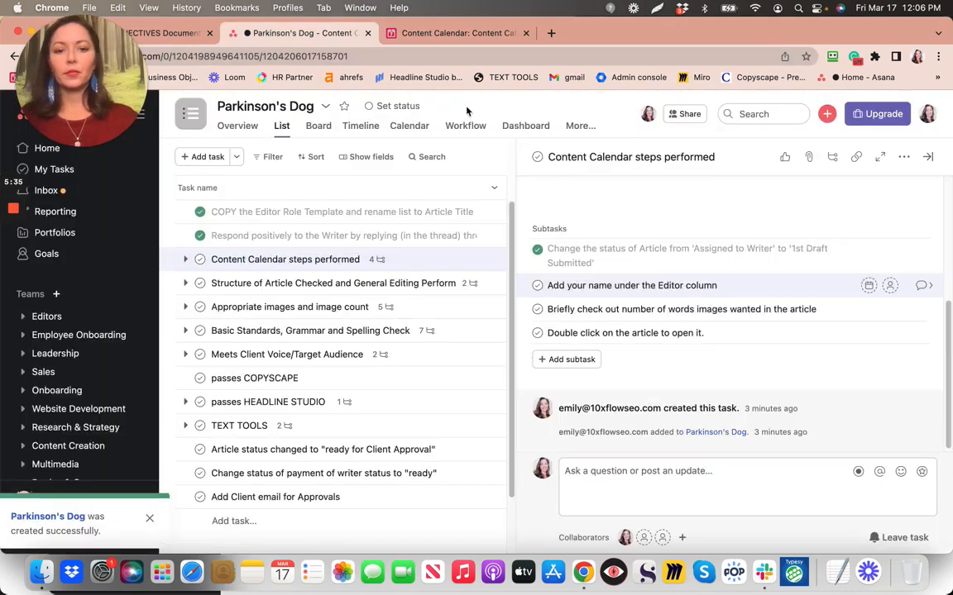
Tick the 'Add your name' subtask, then check the row's 1000-word target and 5 required images
{"action": "left_click", "coordinate": [537, 286]}
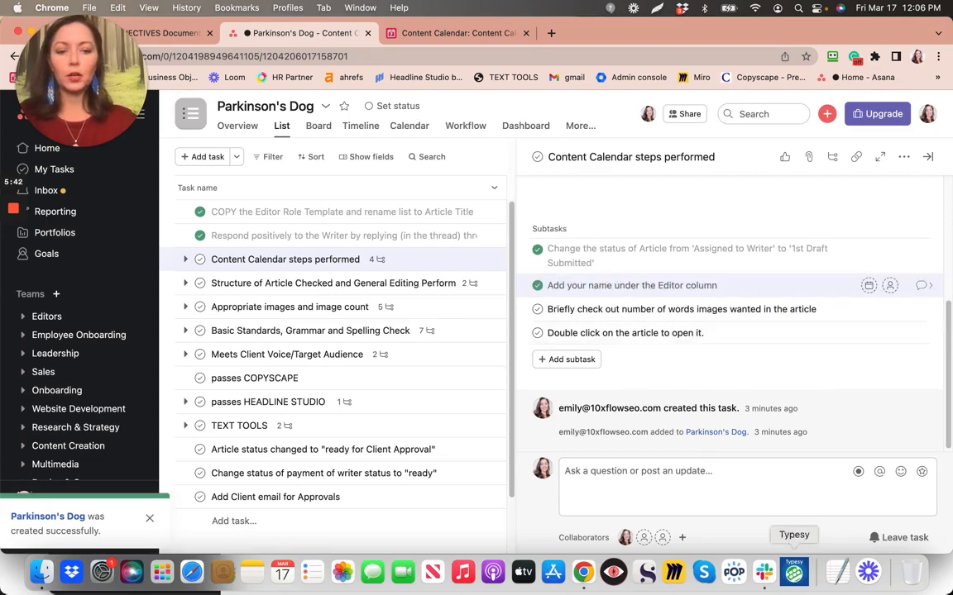
{"action": "left_click", "coordinate": [421, 33]}
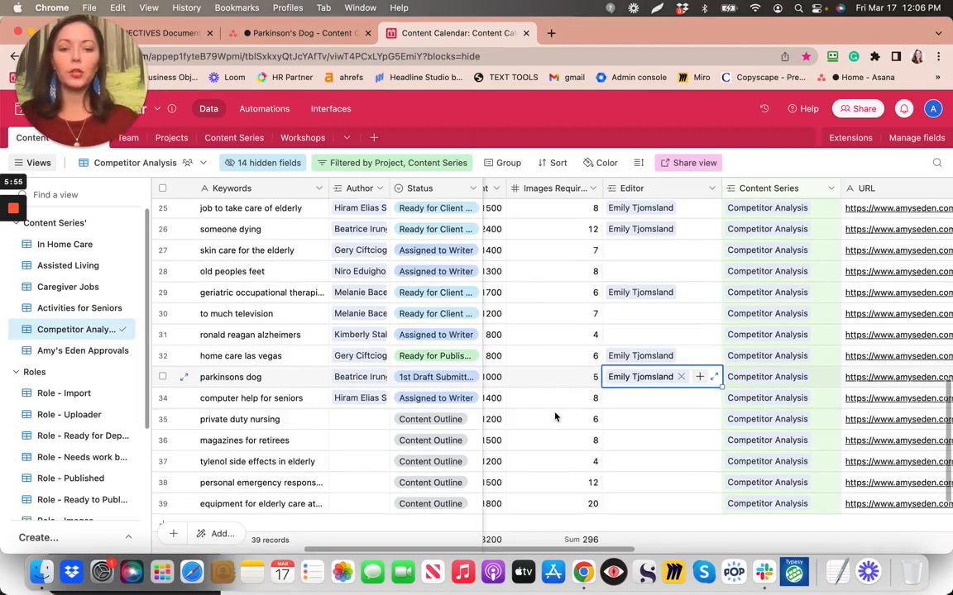
{"action": "scroll", "coordinate": [555, 416], "scroll_direction": "down", "scroll_amount": 3}
{"action": "scroll", "coordinate": [555, 417], "scroll_direction": "right", "scroll_amount": 2}
{"action": "scroll", "coordinate": [555, 416], "scroll_direction": "right", "scroll_amount": 2}
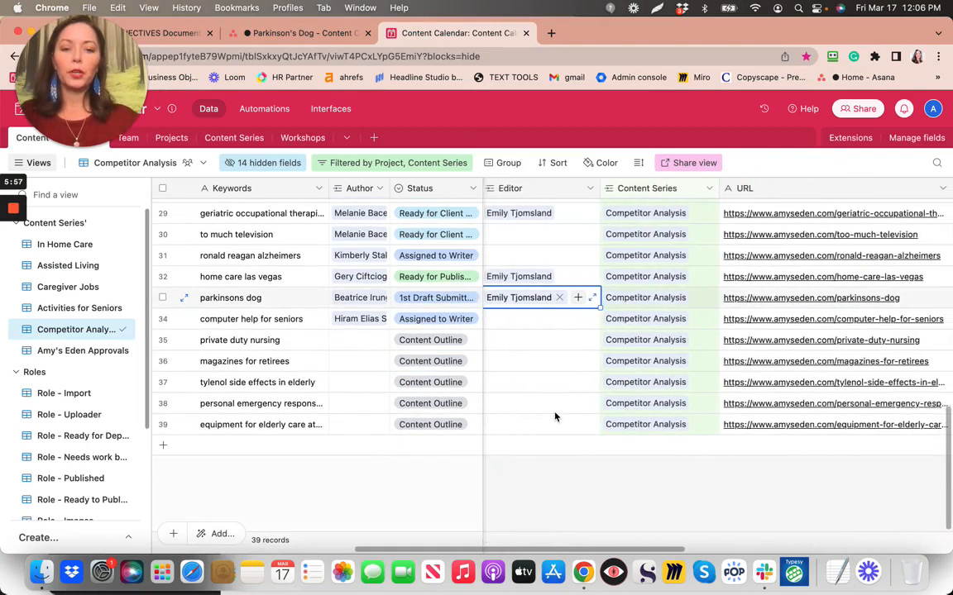
{"action": "scroll", "coordinate": [555, 416], "scroll_direction": "left", "scroll_amount": 2}
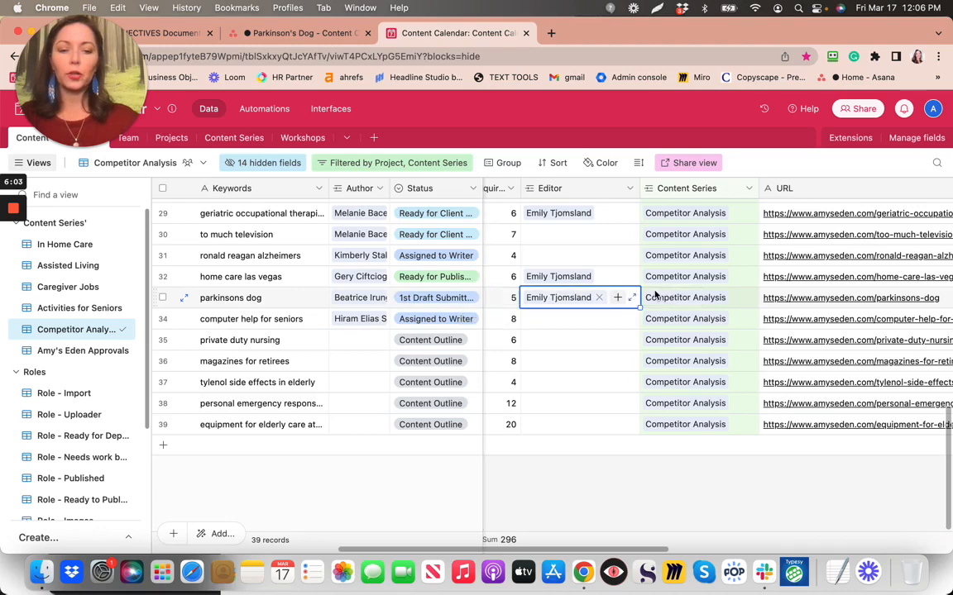
{"action": "scroll", "coordinate": [655, 294], "scroll_direction": "right", "scroll_amount": 7}
{"action": "scroll", "coordinate": [655, 295], "scroll_direction": "up", "scroll_amount": 1}
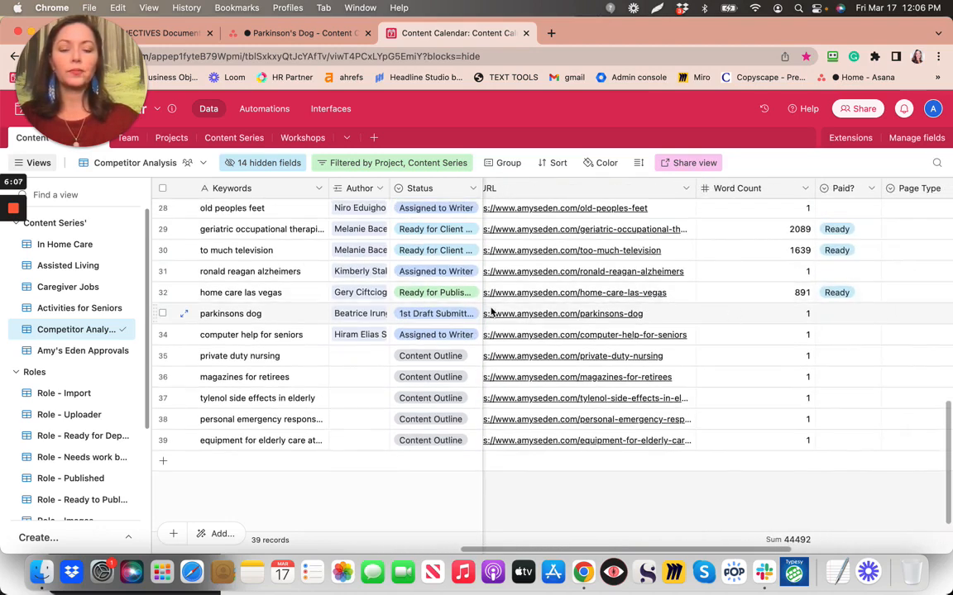
{"action": "scroll", "coordinate": [490, 311], "scroll_direction": "left", "scroll_amount": 10}
{"action": "scroll", "coordinate": [490, 311], "scroll_direction": "up", "scroll_amount": 1}
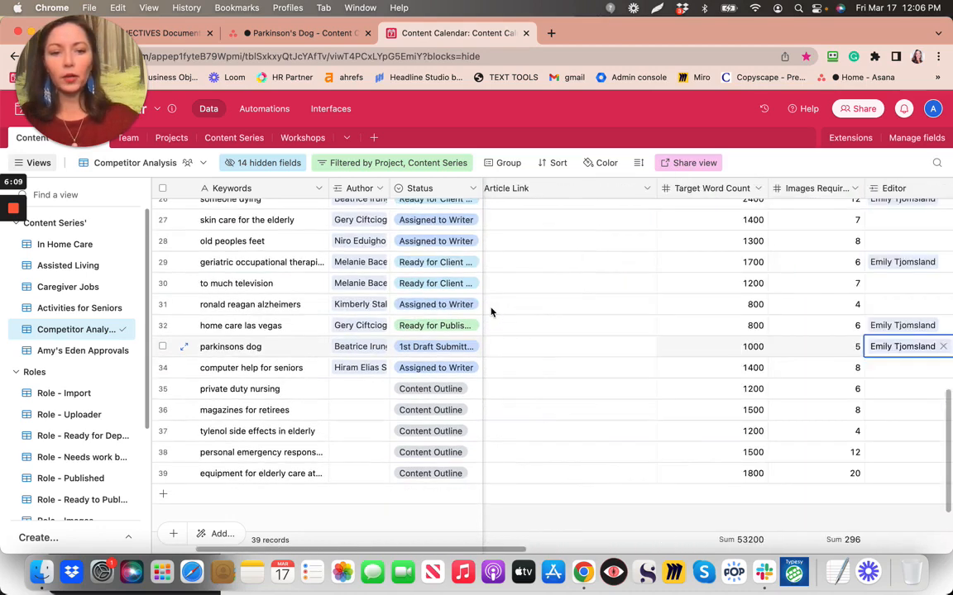
{"action": "scroll", "coordinate": [491, 311], "scroll_direction": "right", "scroll_amount": 5}
{"action": "scroll", "coordinate": [491, 312], "scroll_direction": "down", "scroll_amount": 1}
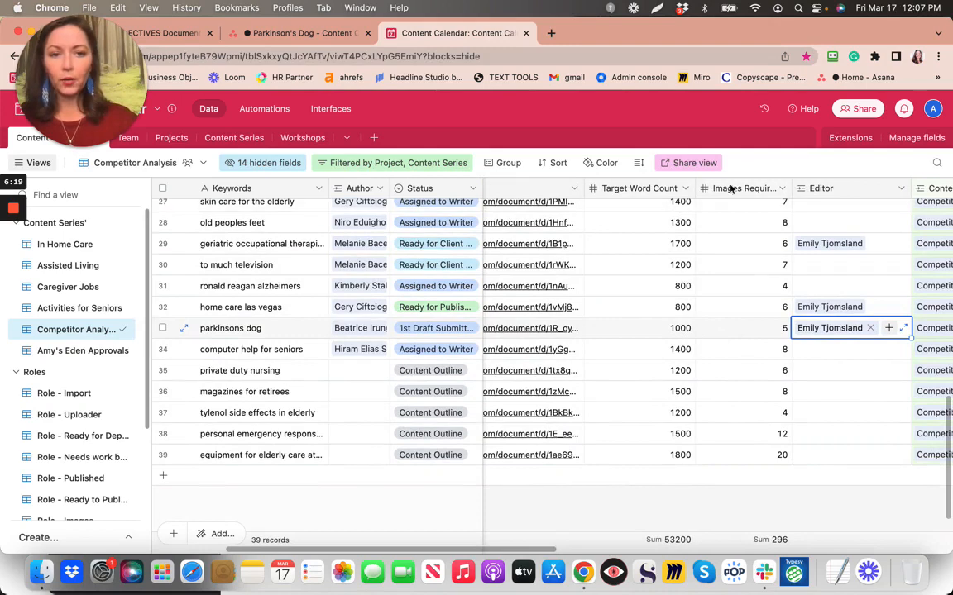
Tick off the words-and-images subtask, then open the article's Google Doc from Airtable's Content Calendar
{"action": "left_click", "coordinate": [296, 34]}
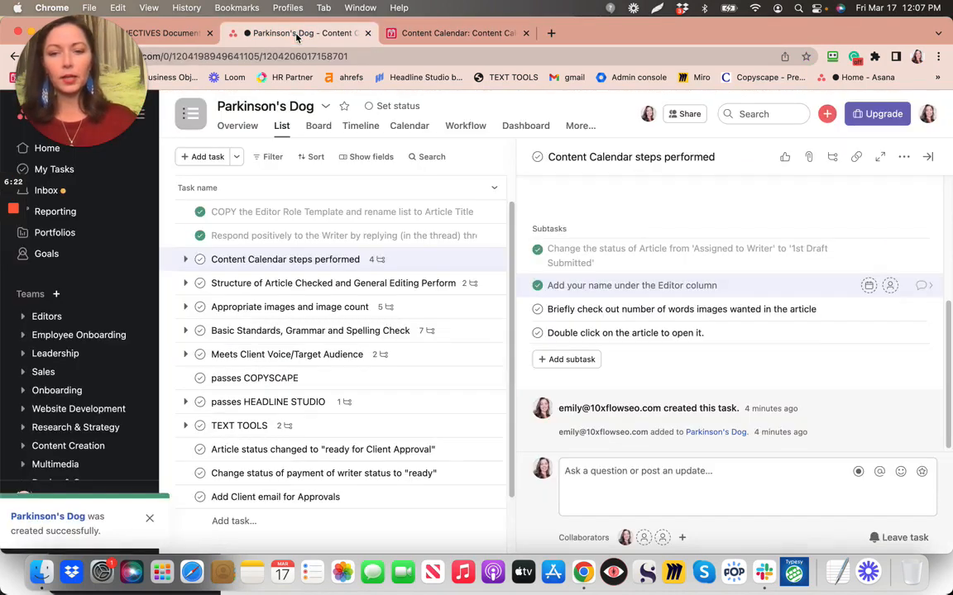
{"action": "left_click", "coordinate": [538, 309]}
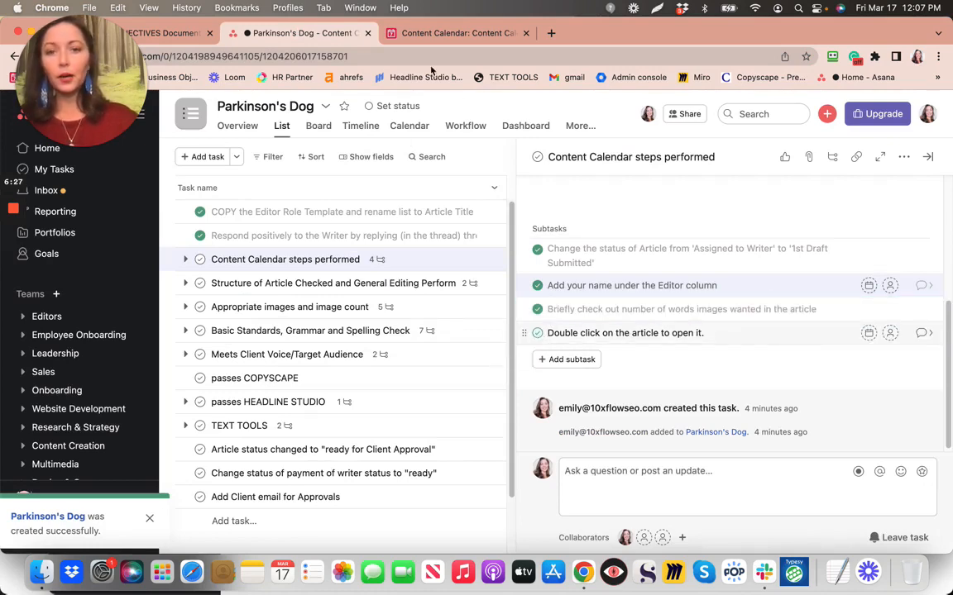
{"action": "left_click", "coordinate": [453, 33]}
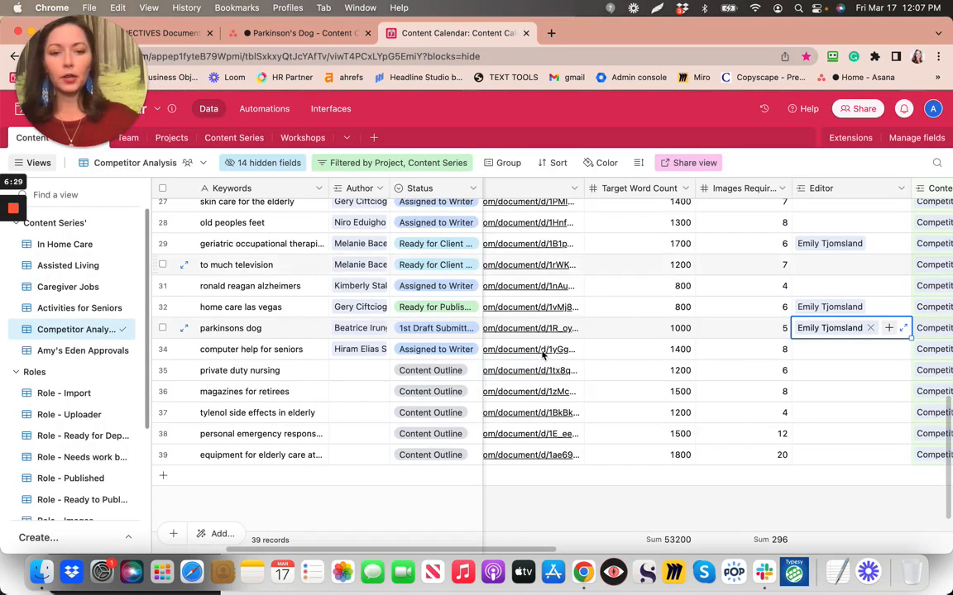
{"action": "scroll", "coordinate": [536, 347], "scroll_direction": "up", "scroll_amount": 2}
{"action": "scroll", "coordinate": [536, 347], "scroll_direction": "left", "scroll_amount": 3}
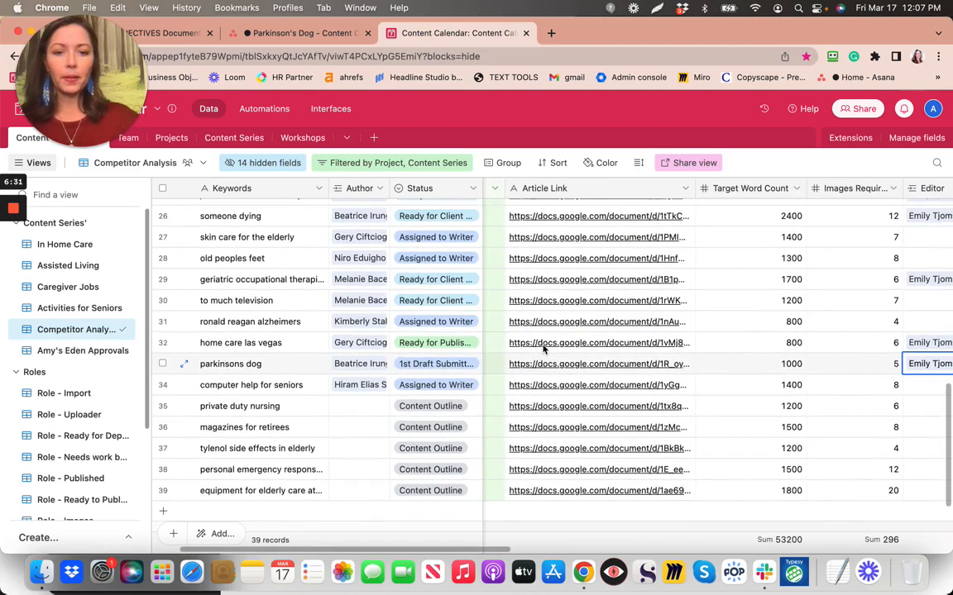
{"action": "left_click", "coordinate": [543, 349]}
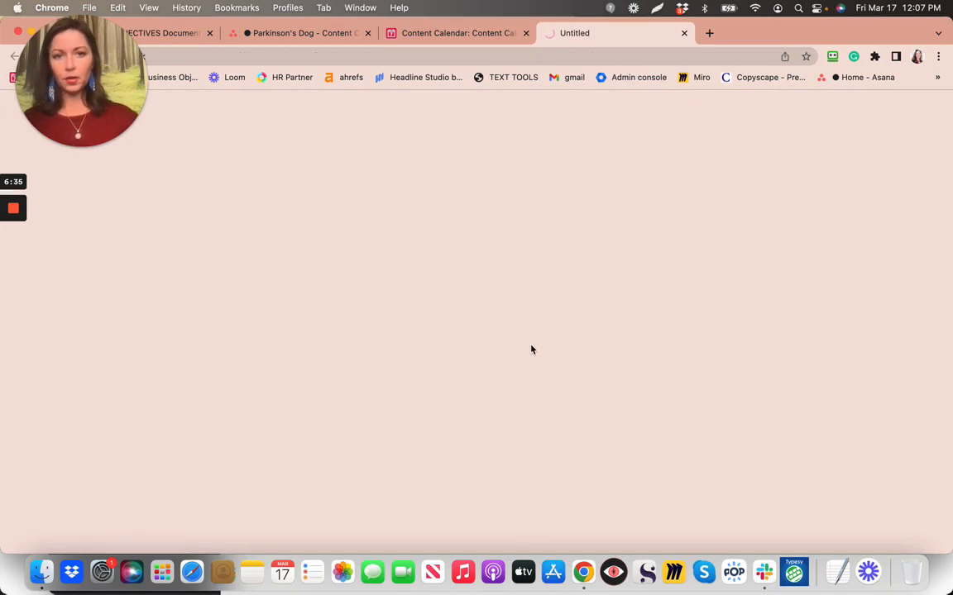
Check off the open-the-article subtask and mark the Content Calendar steps task complete
{"action": "left_click", "coordinate": [332, 33]}
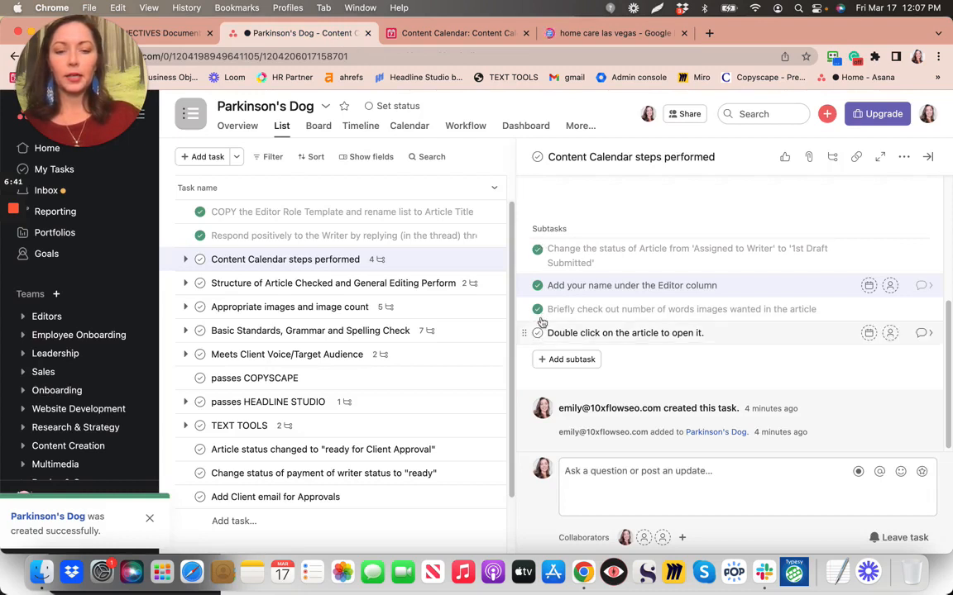
{"action": "left_click_drag", "start_coordinate": [551, 334], "coordinate": [542, 251]}
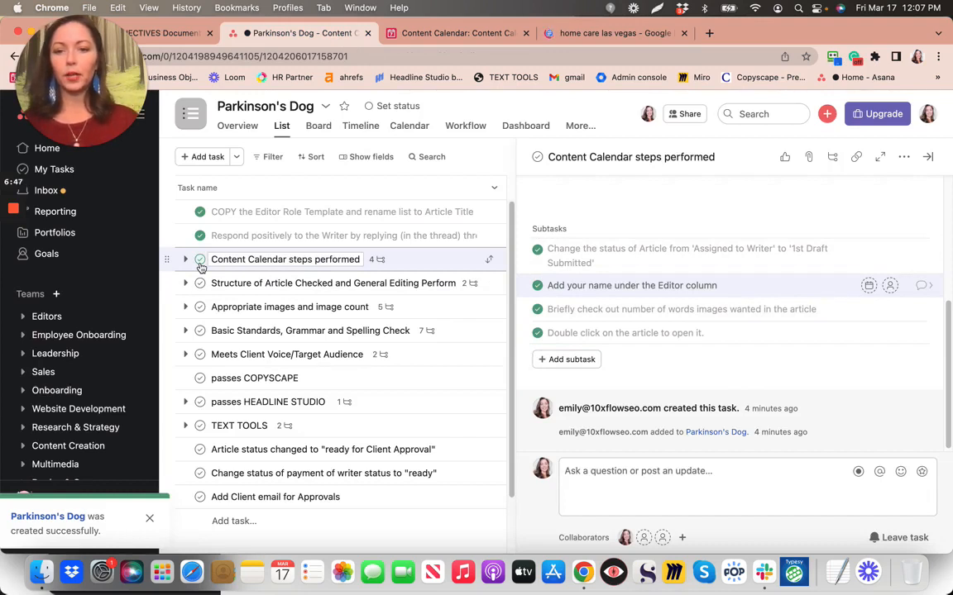
{"action": "left_click", "coordinate": [200, 262]}
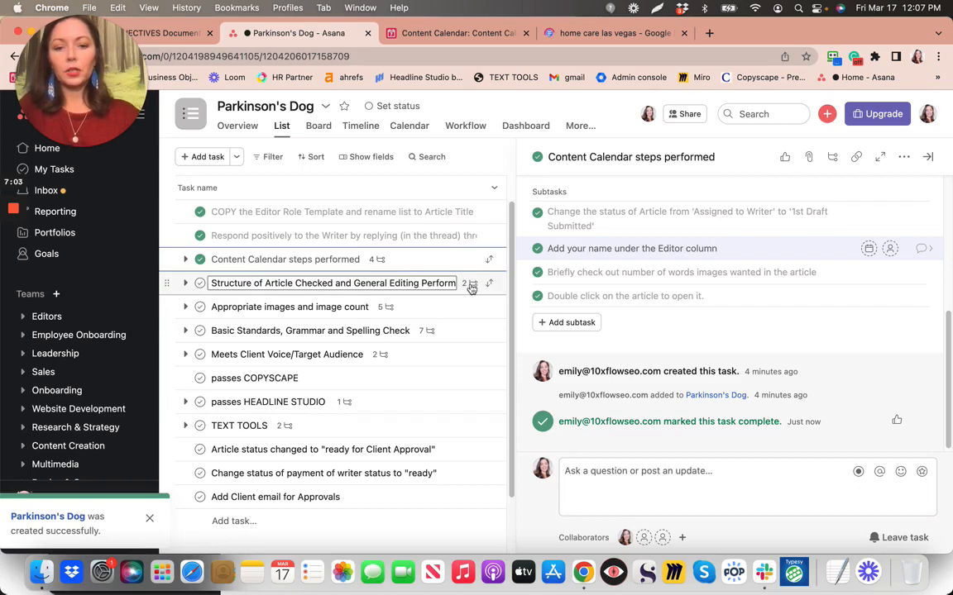
Open the Structure of Article and General Editing task and scroll to its subtasks
{"action": "left_click", "coordinate": [470, 286]}
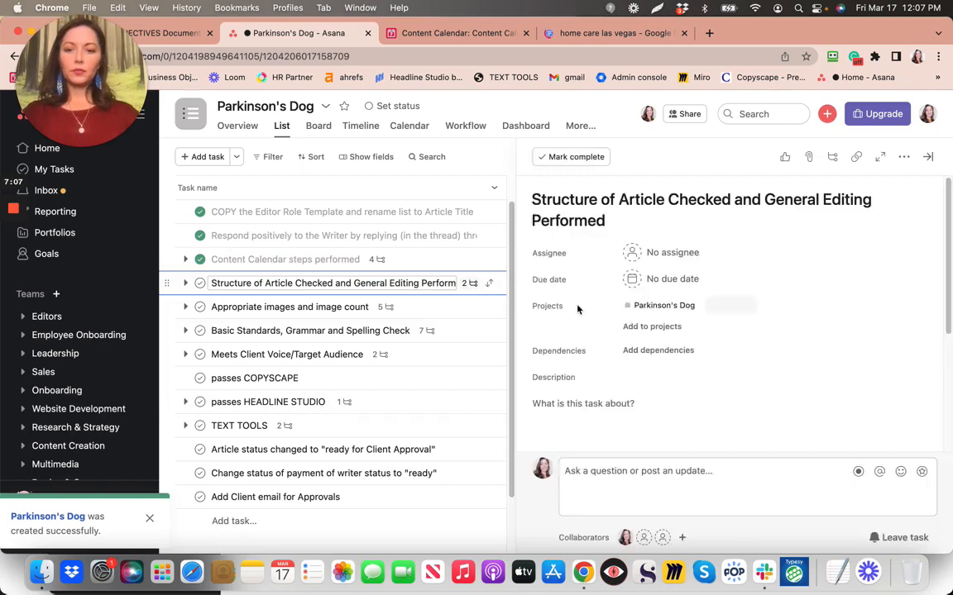
{"action": "scroll", "coordinate": [577, 308], "scroll_direction": "down", "scroll_amount": 5}
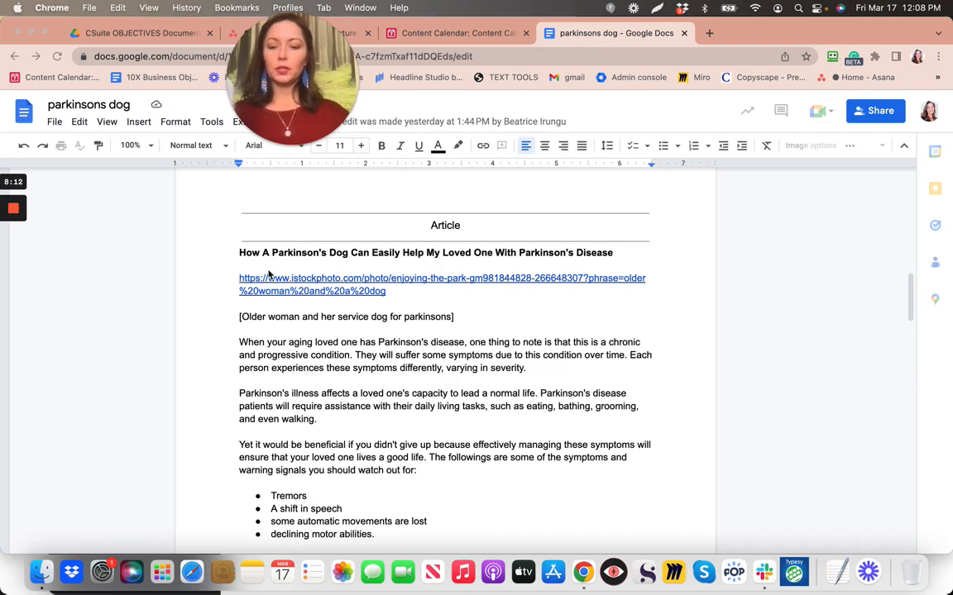
Select the parkinsons dog article text from its title to the end
{"action": "left_click", "coordinate": [243, 259]}
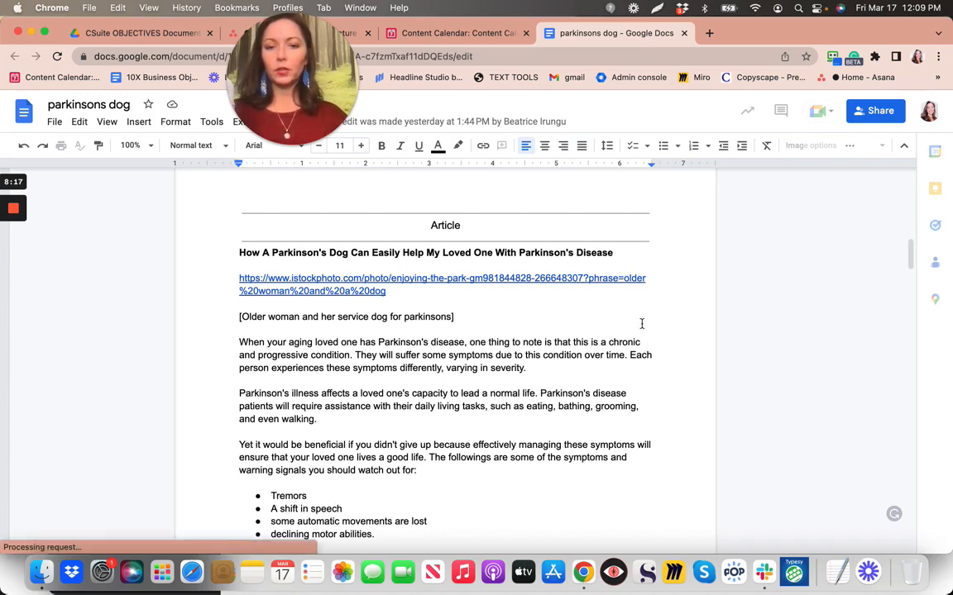
{"action": "left_click_drag", "start_coordinate": [636, 409], "coordinate": [639, 444]}
{"action": "scroll", "coordinate": [639, 444], "scroll_direction": "down", "scroll_amount": 3}
{"action": "scroll", "coordinate": [639, 444], "scroll_direction": "down", "scroll_amount": 10}
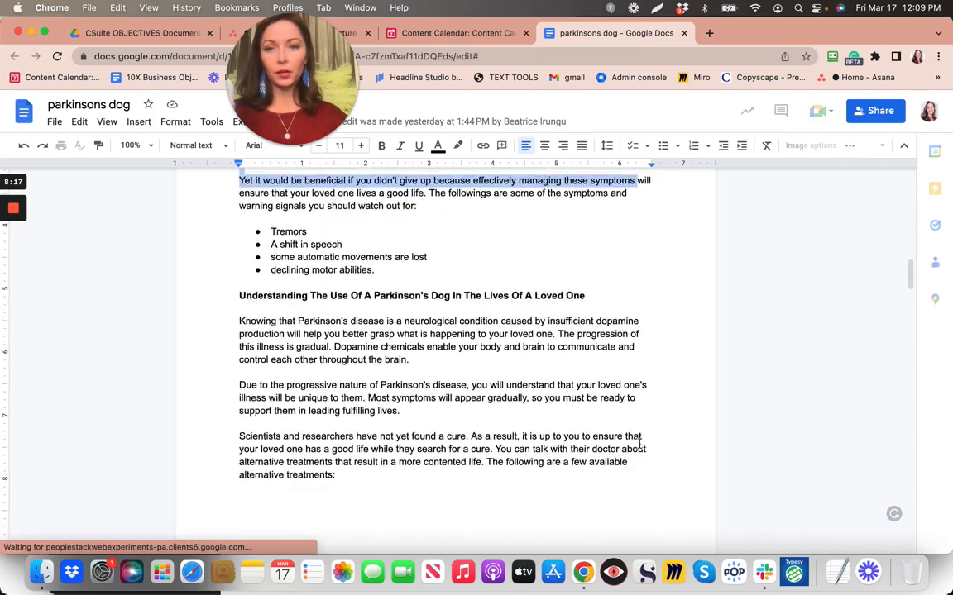
{"action": "scroll", "coordinate": [639, 444], "scroll_direction": "down", "scroll_amount": 6}
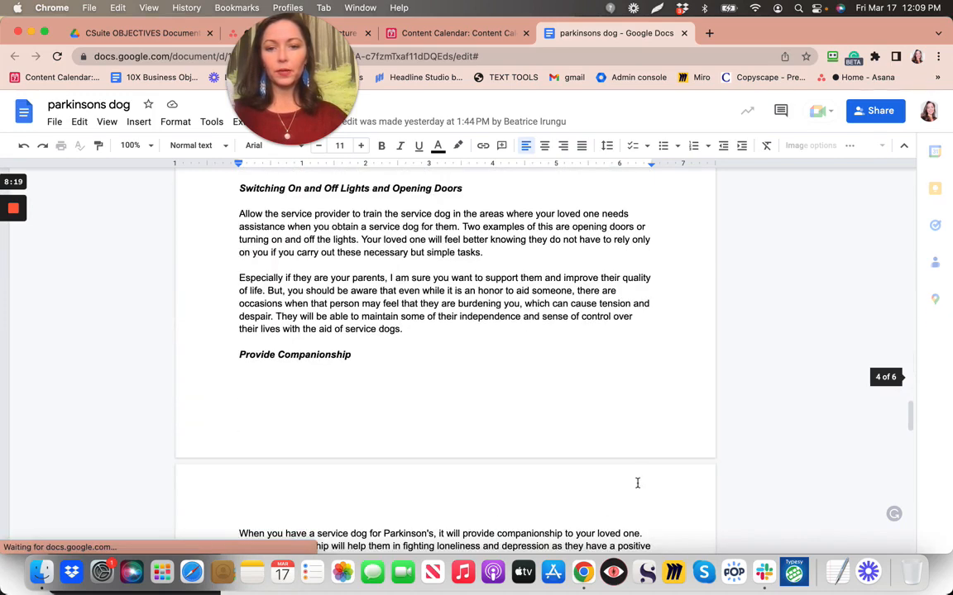
{"action": "scroll", "coordinate": [637, 483], "scroll_direction": "down", "scroll_amount": 3}
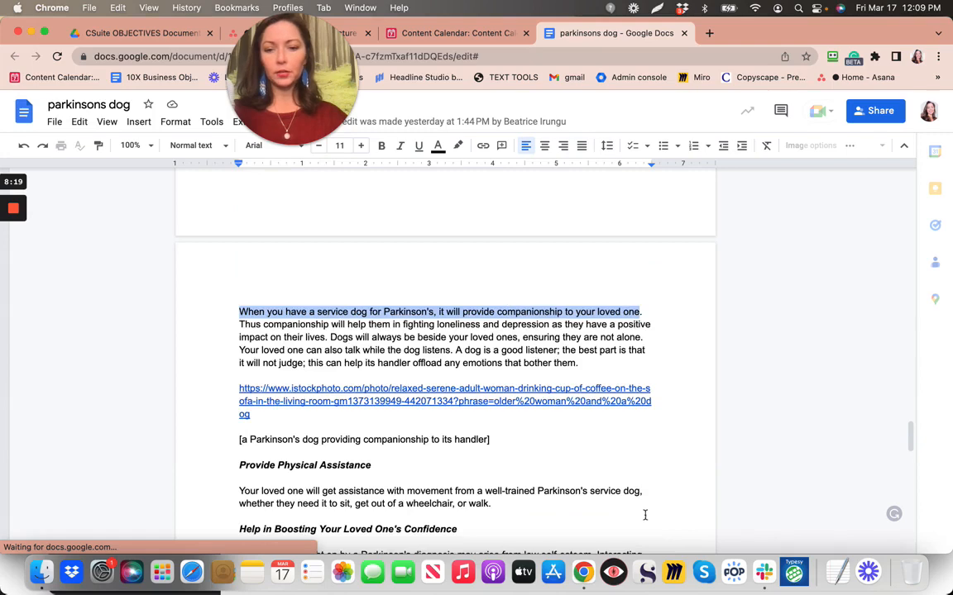
{"action": "scroll", "coordinate": [645, 515], "scroll_direction": "down", "scroll_amount": 2}
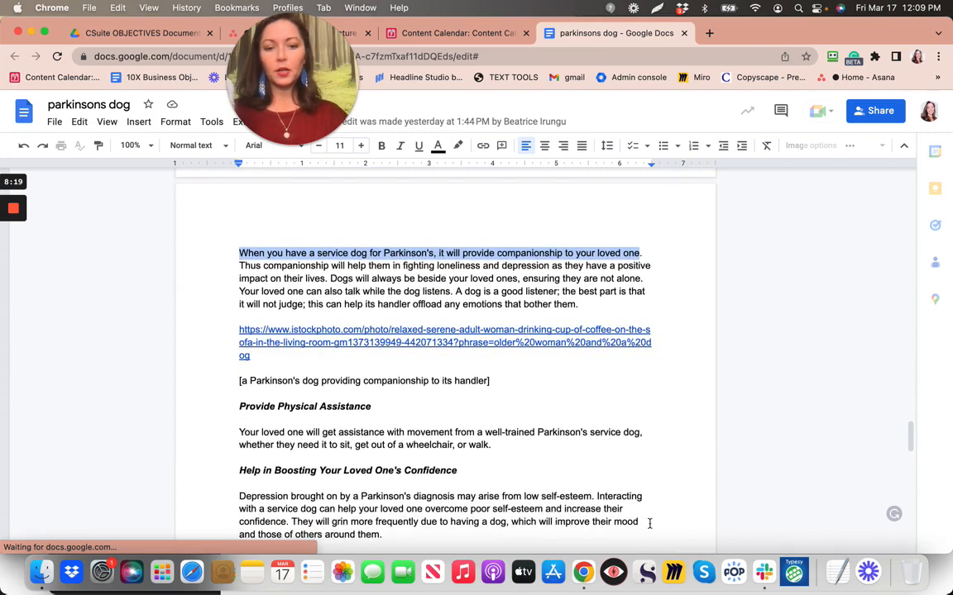
{"action": "scroll", "coordinate": [650, 532], "scroll_direction": "down", "scroll_amount": 4}
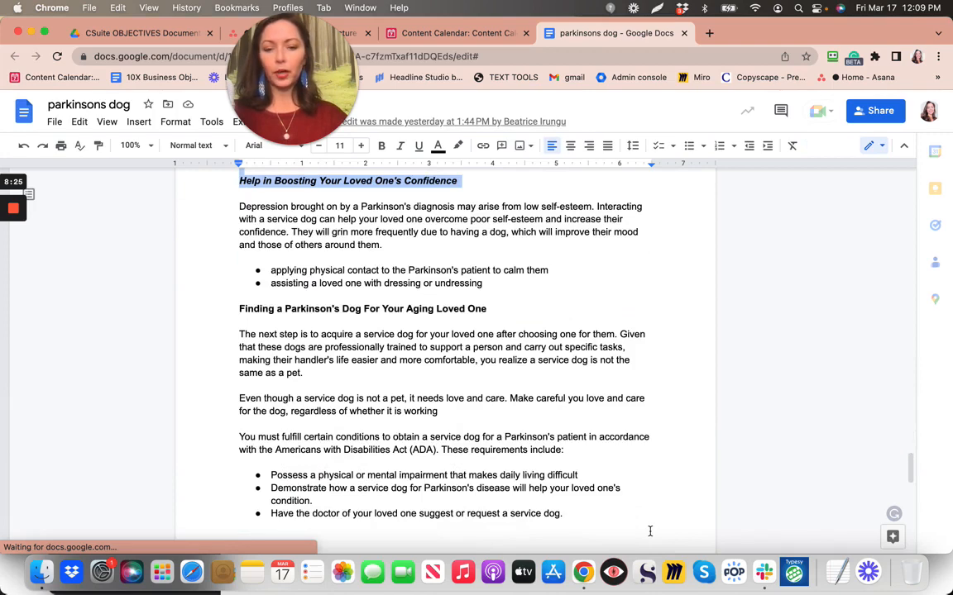
{"action": "scroll", "coordinate": [650, 531], "scroll_direction": "down", "scroll_amount": 5}
{"action": "scroll", "coordinate": [650, 531], "scroll_direction": "down", "scroll_amount": 10}
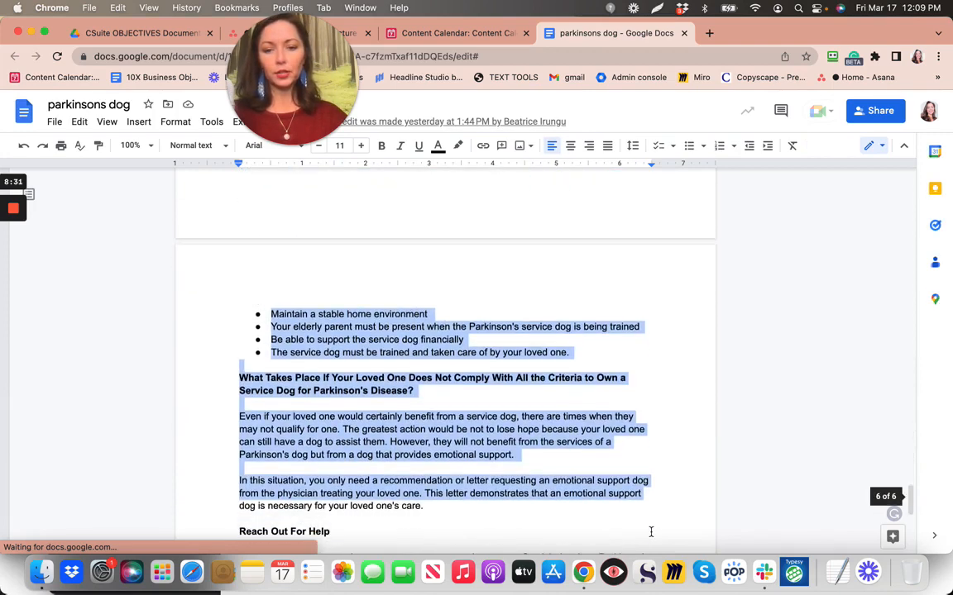
{"action": "left_click_drag", "start_coordinate": [663, 321], "coordinate": [659, 286]}
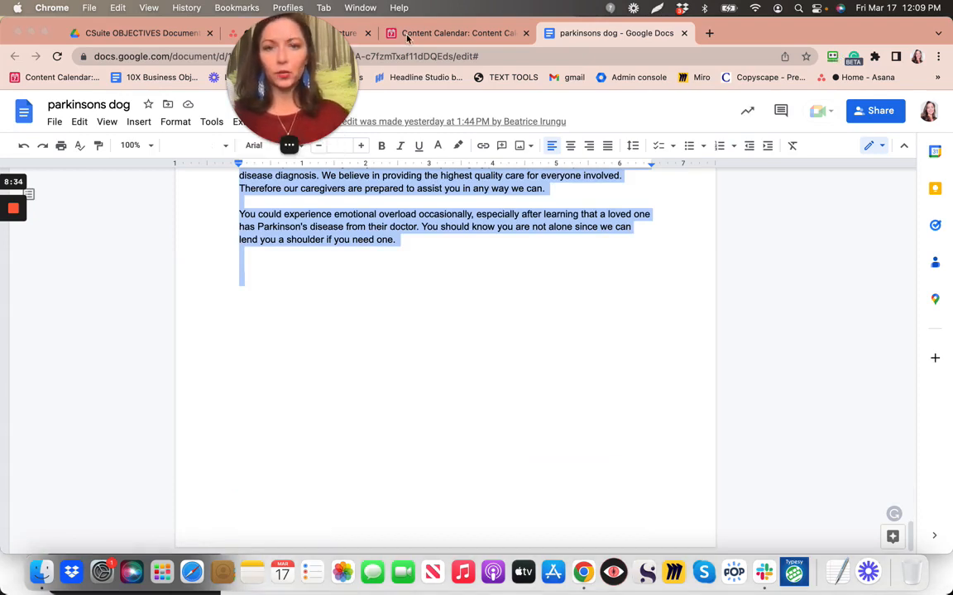
{"action": "left_click_drag", "start_coordinate": [309, 14], "coordinate": [516, 15]}
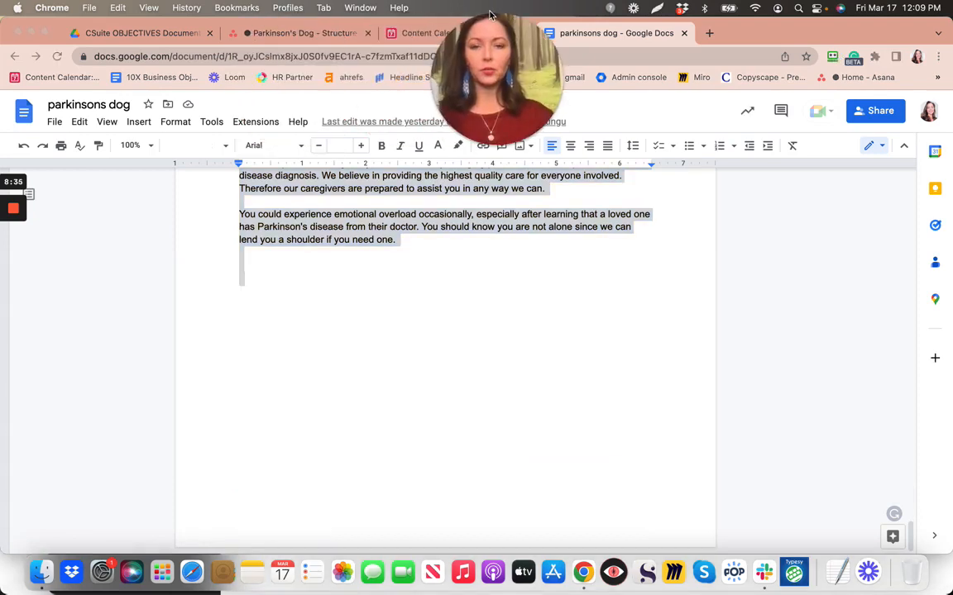
{"action": "left_click", "coordinate": [212, 129]}
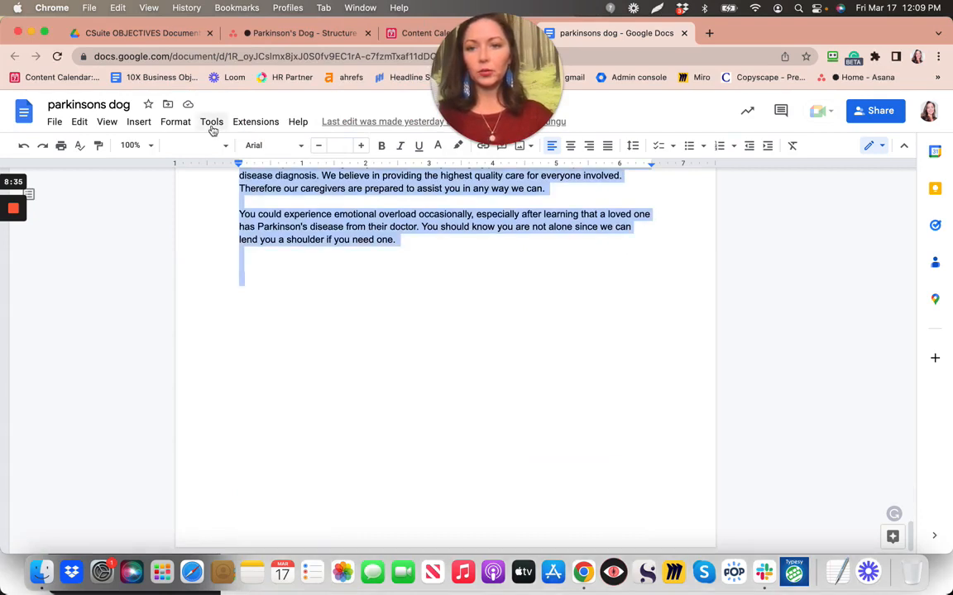
Check the selection's word count (1599 of 1800 words) and return to Airtable
{"action": "left_click", "coordinate": [212, 122]}
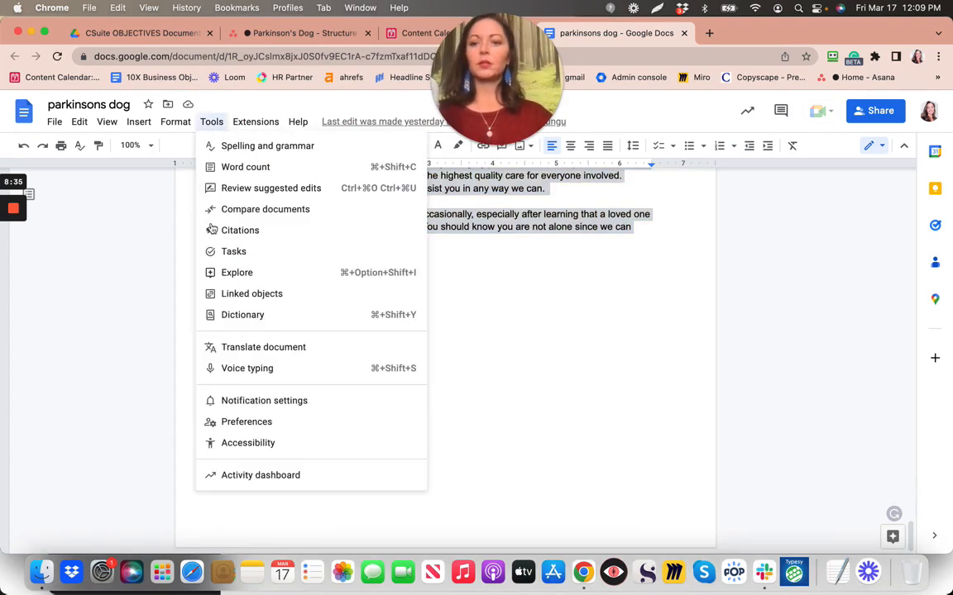
{"action": "left_click", "coordinate": [253, 167]}
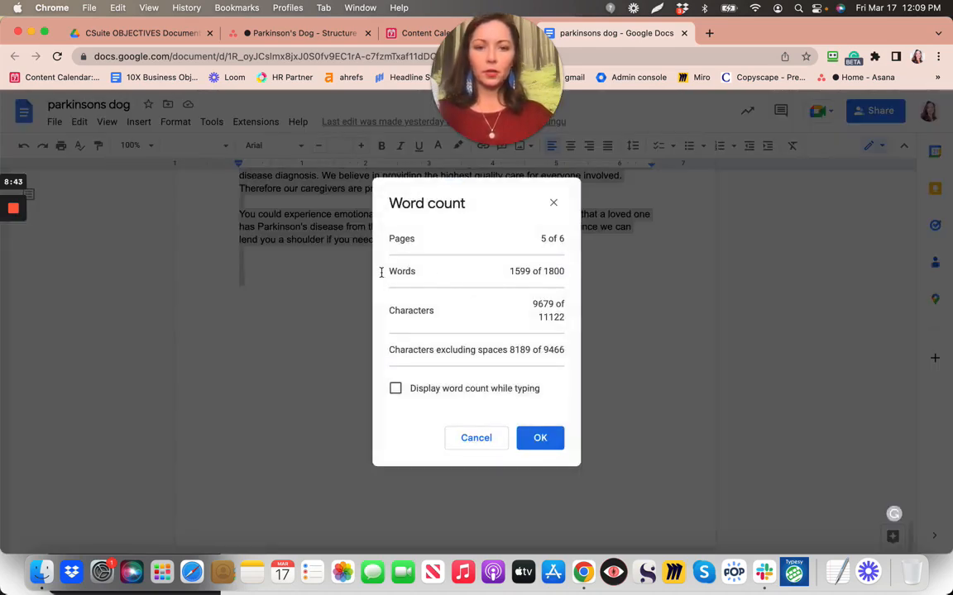
{"action": "left_click", "coordinate": [417, 33]}
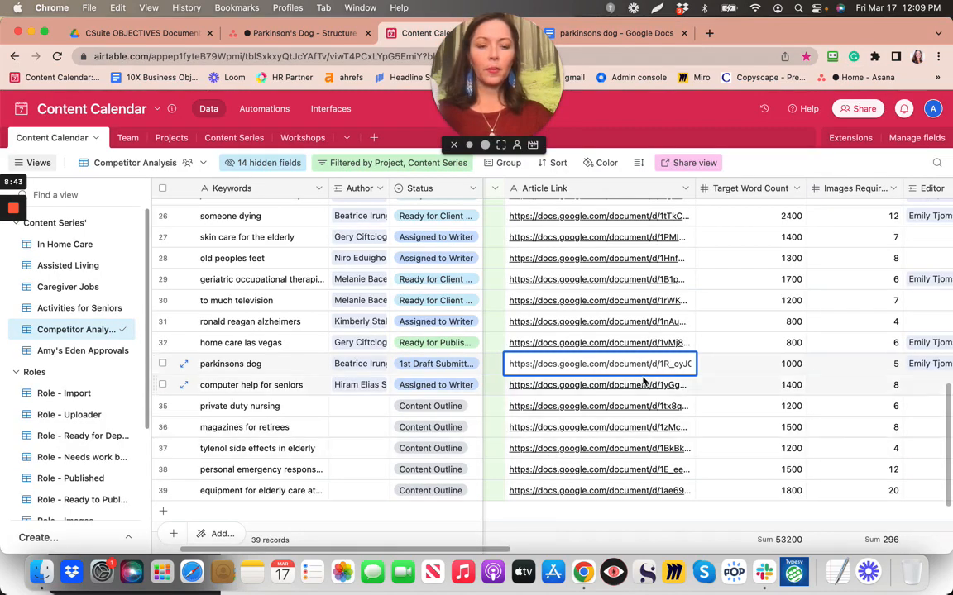
Enter 1599 in the parkinsons dog row's Word Count cell in Airtable
{"action": "scroll", "coordinate": [643, 381], "scroll_direction": "right", "scroll_amount": 10}
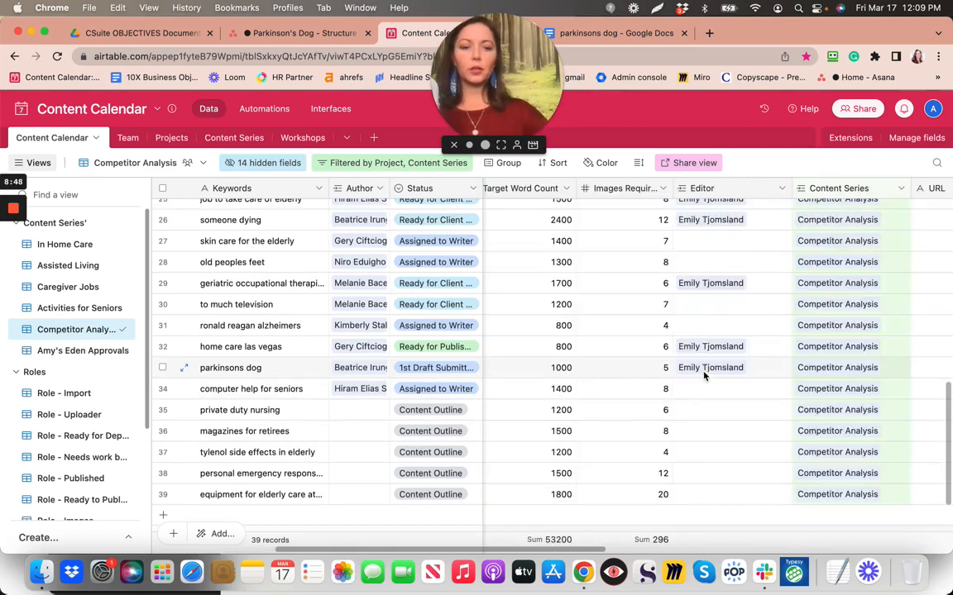
{"action": "scroll", "coordinate": [704, 376], "scroll_direction": "down", "scroll_amount": 1}
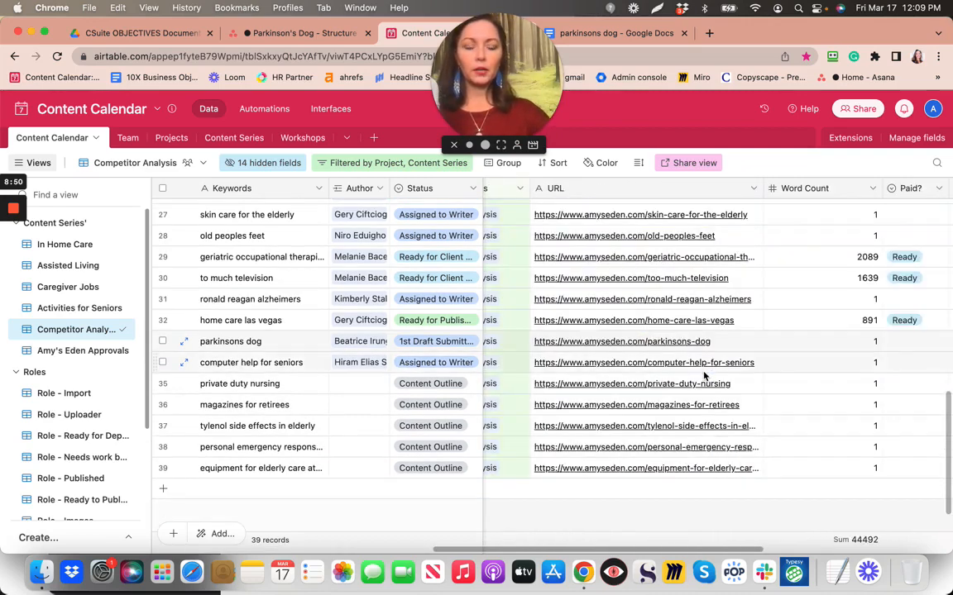
{"action": "scroll", "coordinate": [703, 376], "scroll_direction": "right", "scroll_amount": 5}
{"action": "scroll", "coordinate": [703, 377], "scroll_direction": "up", "scroll_amount": 1}
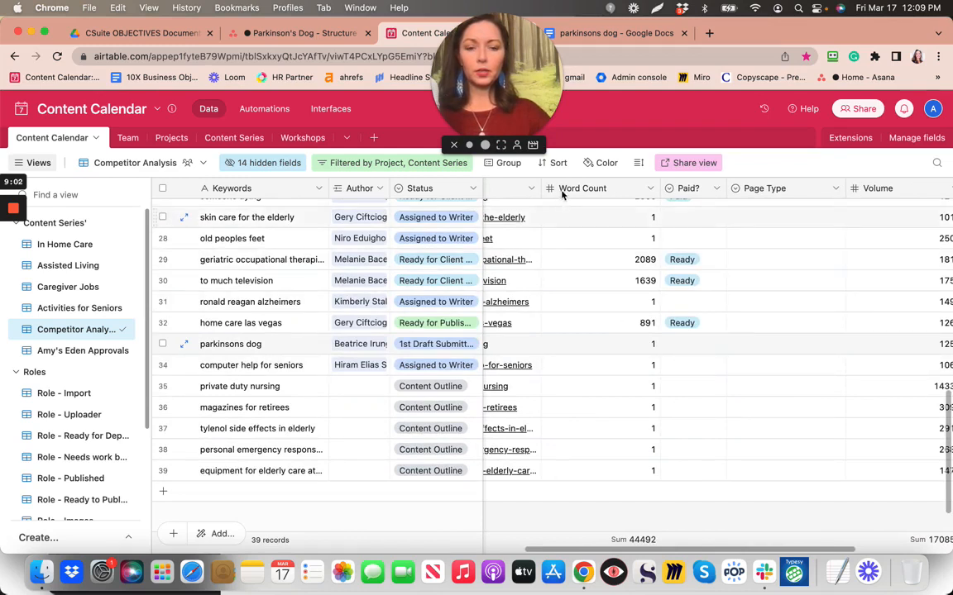
{"action": "left_click", "coordinate": [637, 349]}
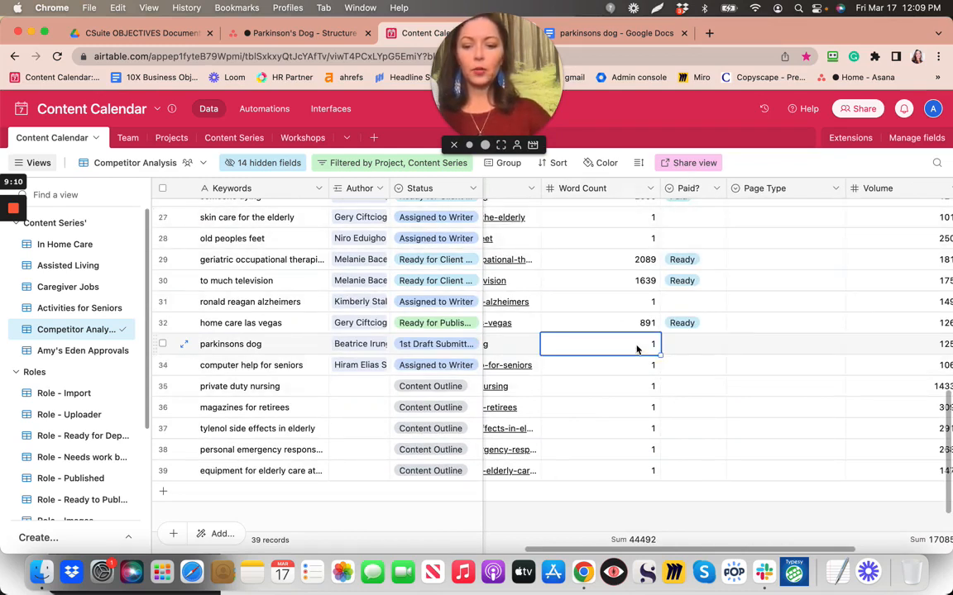
{"action": "type", "text": "1599"}
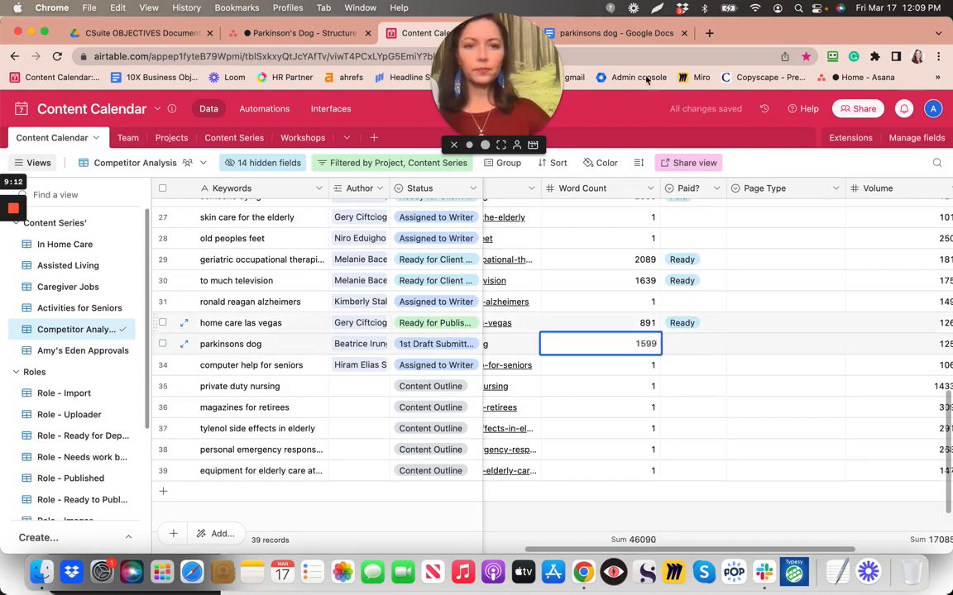
{"action": "left_click", "coordinate": [634, 39]}
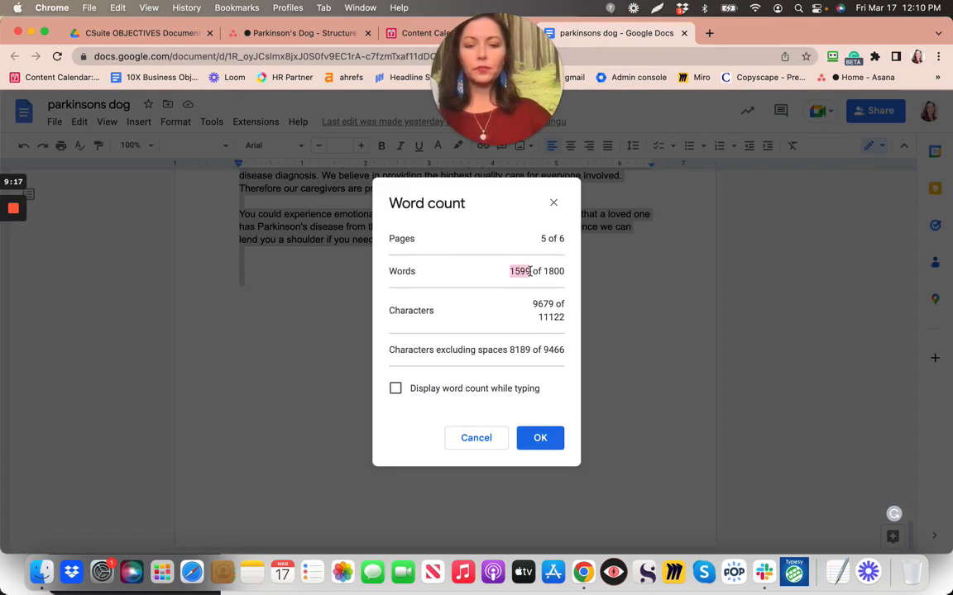
Dismiss the Word count dialog, deselect the article text, and scroll back to the top
{"action": "left_click", "coordinate": [543, 447]}
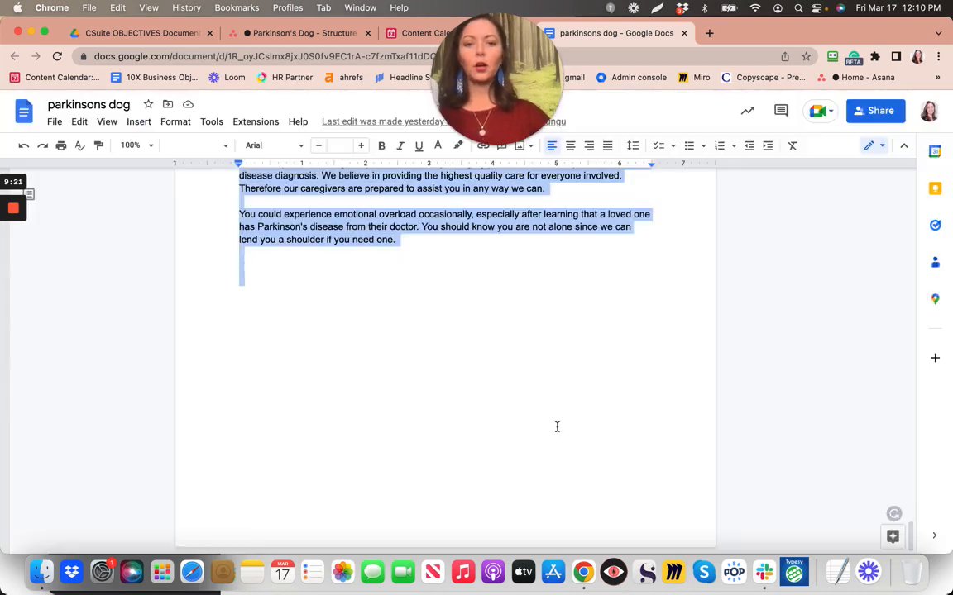
{"action": "left_click", "coordinate": [619, 345]}
{"action": "scroll", "coordinate": [619, 344], "scroll_direction": "up", "scroll_amount": 10}
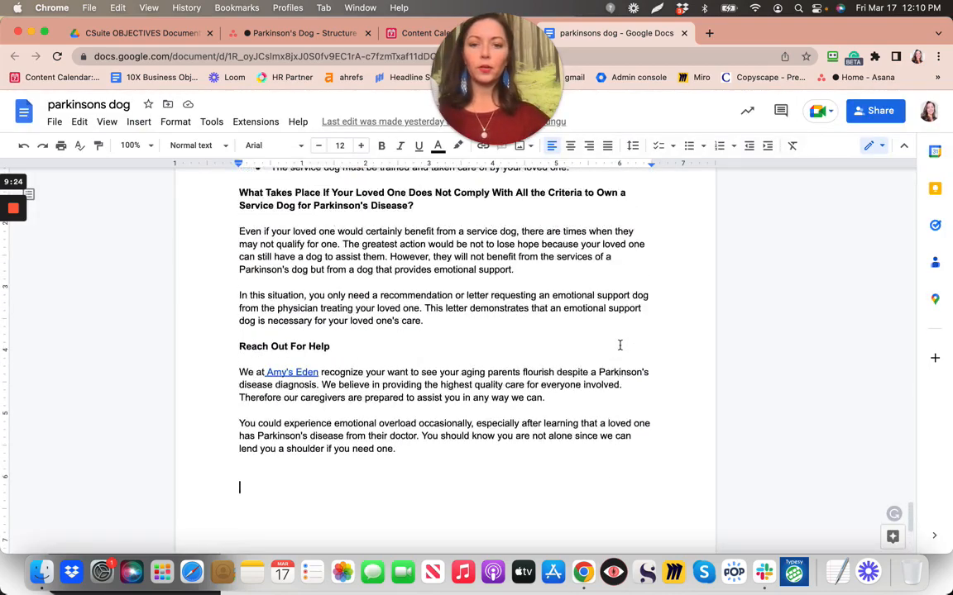
{"action": "scroll", "coordinate": [619, 345], "scroll_direction": "up", "scroll_amount": 7}
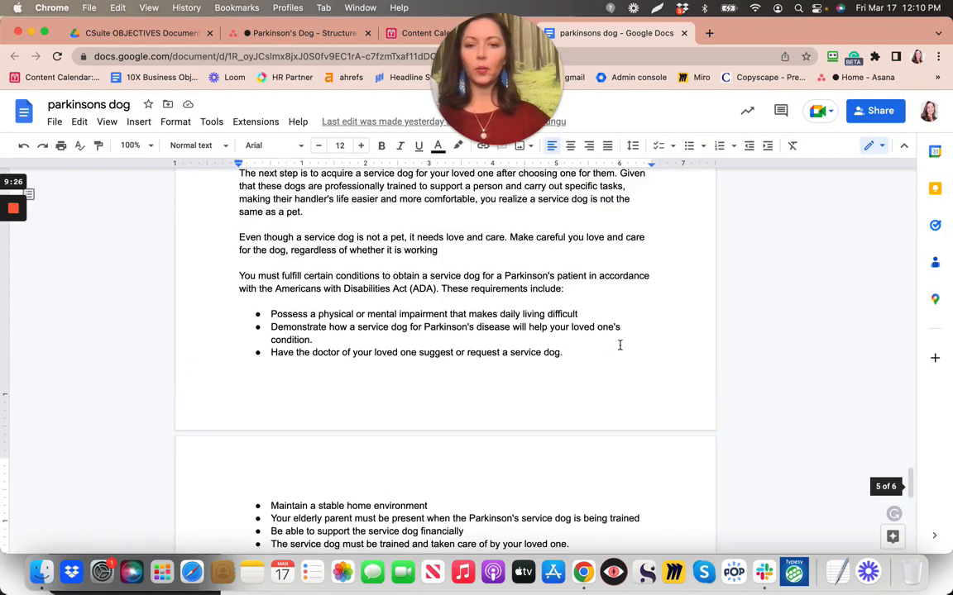
{"action": "scroll", "coordinate": [620, 345], "scroll_direction": "up", "scroll_amount": 2}
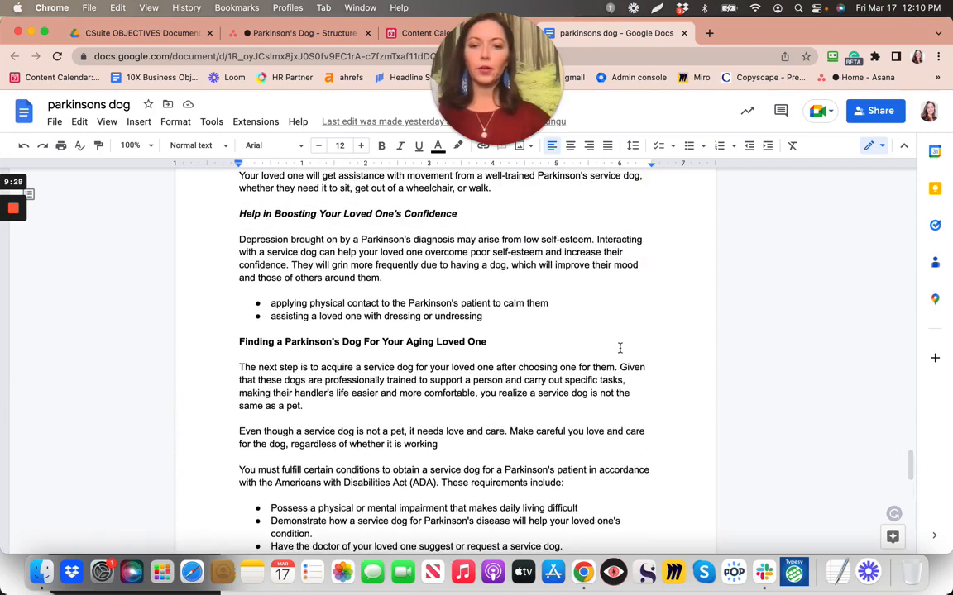
{"action": "scroll", "coordinate": [619, 348], "scroll_direction": "up", "scroll_amount": 10}
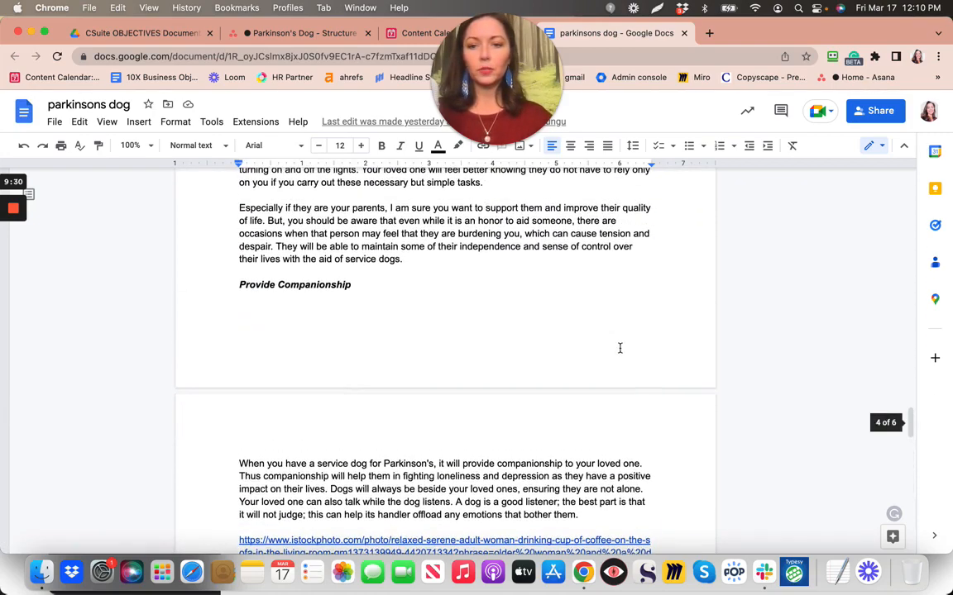
Tick the WORD COUNT accessed and word count calendar subtasks, then complete the Structure of Article task
{"action": "left_click", "coordinate": [246, 41]}
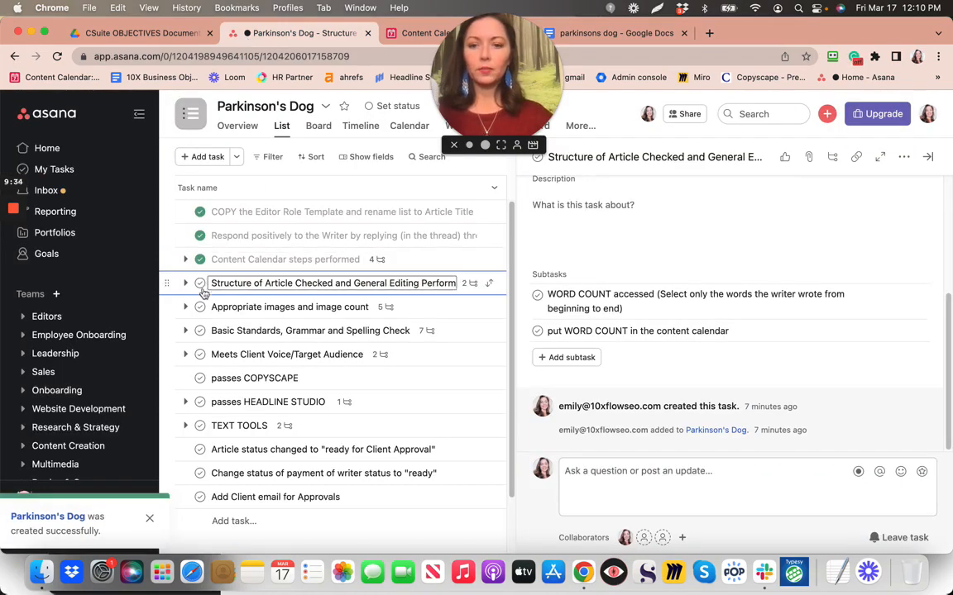
{"action": "left_click", "coordinate": [539, 301]}
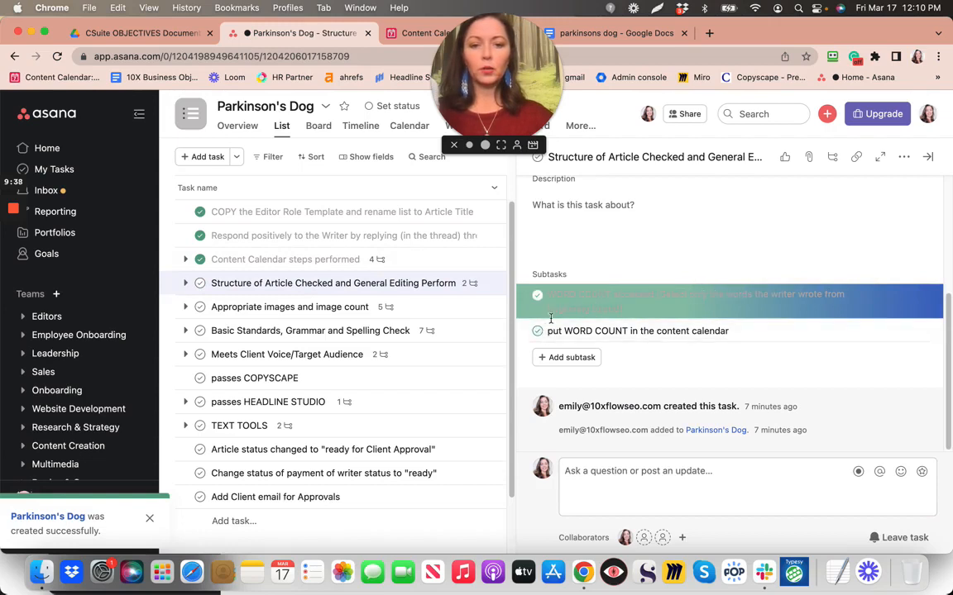
{"action": "left_click", "coordinate": [539, 332]}
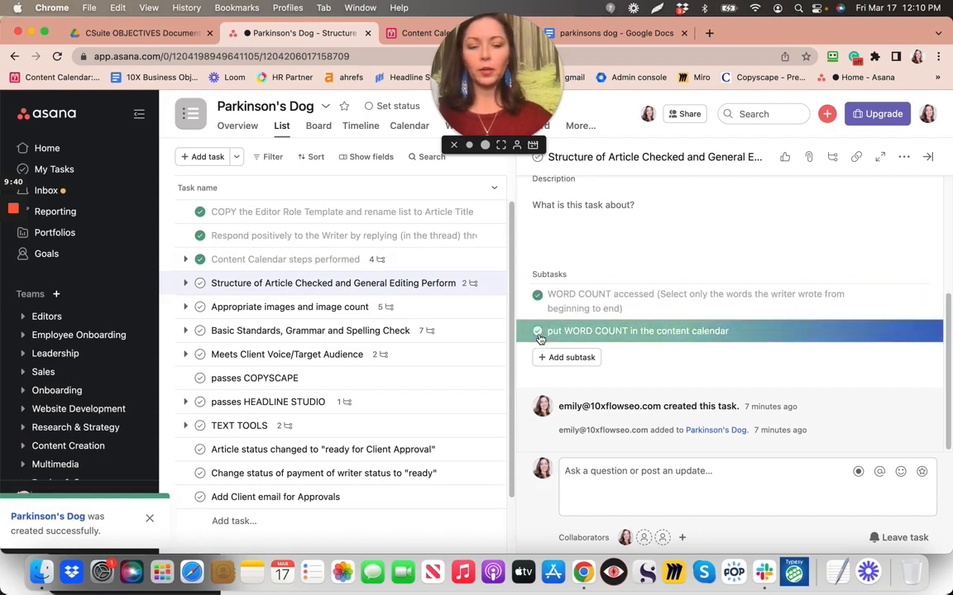
{"action": "left_click", "coordinate": [200, 284]}
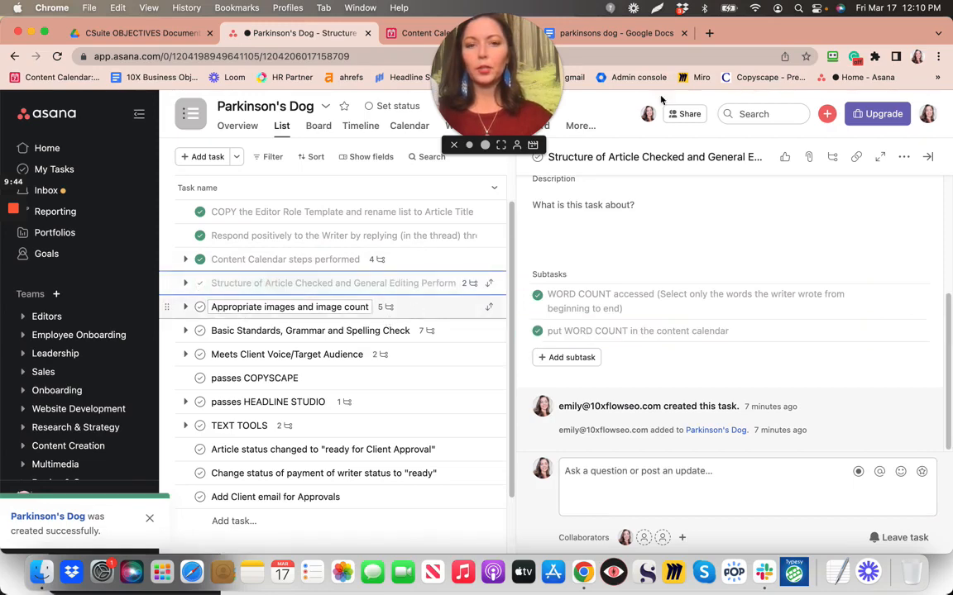
Scroll through the parkinsons dog article checking each image link, then return to Asana
{"action": "left_click", "coordinate": [616, 34]}
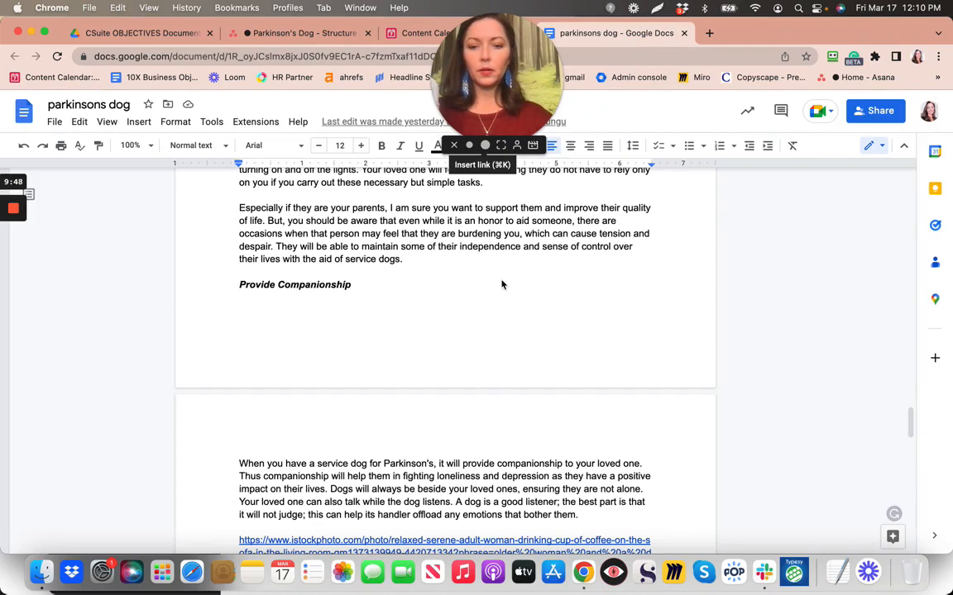
{"action": "scroll", "coordinate": [501, 285], "scroll_direction": "down", "scroll_amount": 3}
{"action": "scroll", "coordinate": [500, 280], "scroll_direction": "down", "scroll_amount": 2}
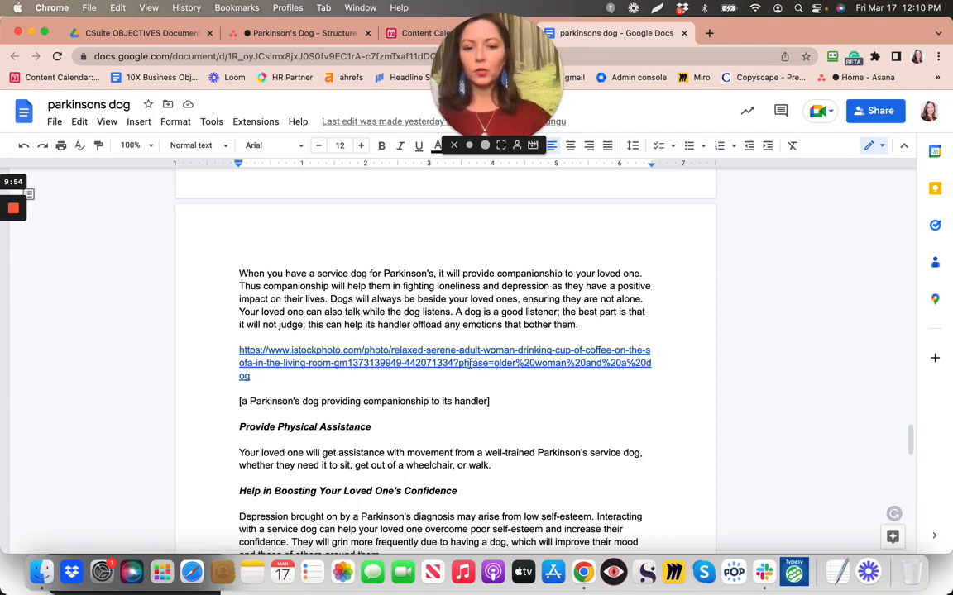
{"action": "scroll", "coordinate": [469, 363], "scroll_direction": "down", "scroll_amount": 2}
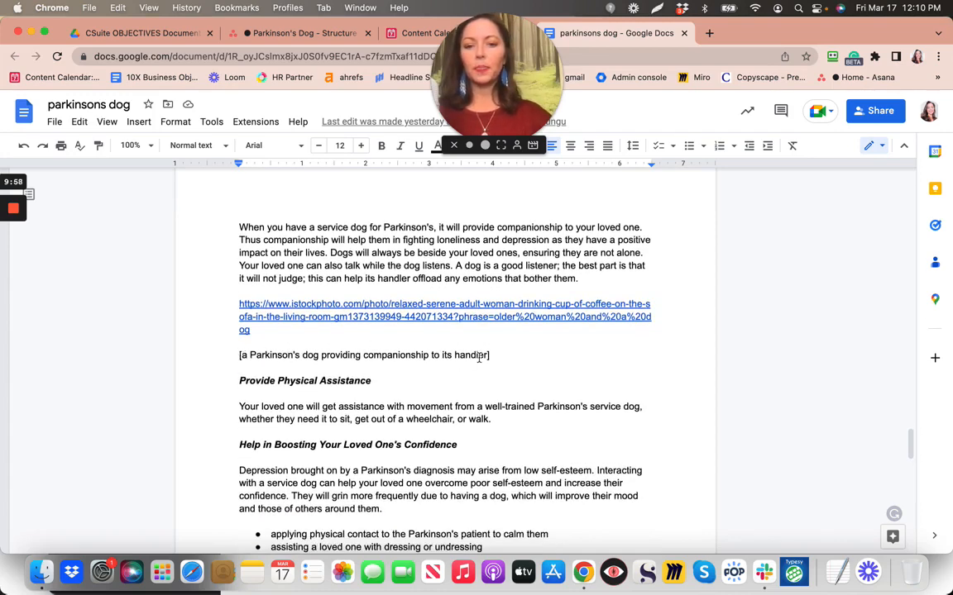
{"action": "scroll", "coordinate": [478, 357], "scroll_direction": "down", "scroll_amount": 12}
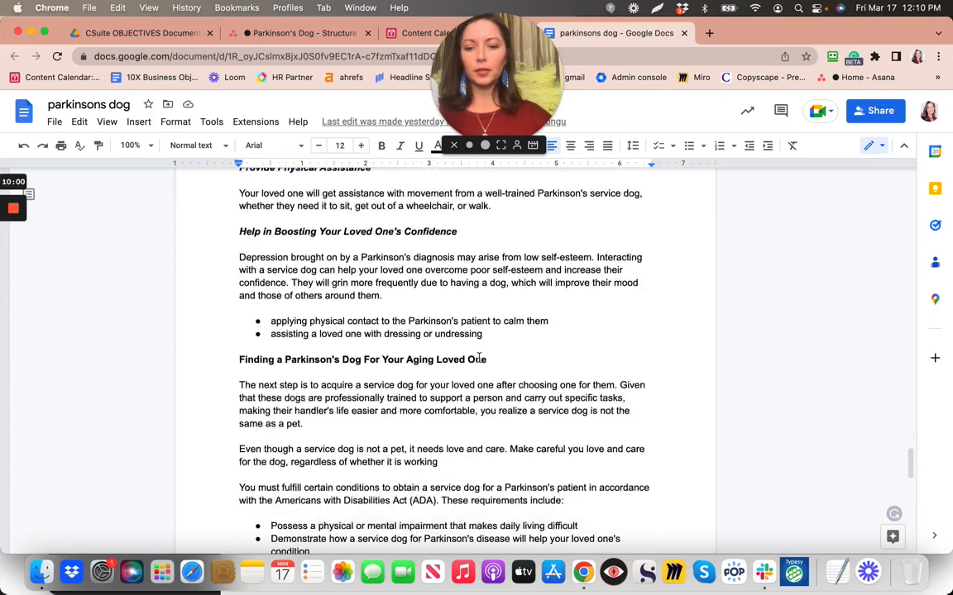
{"action": "scroll", "coordinate": [478, 357], "scroll_direction": "down", "scroll_amount": 18}
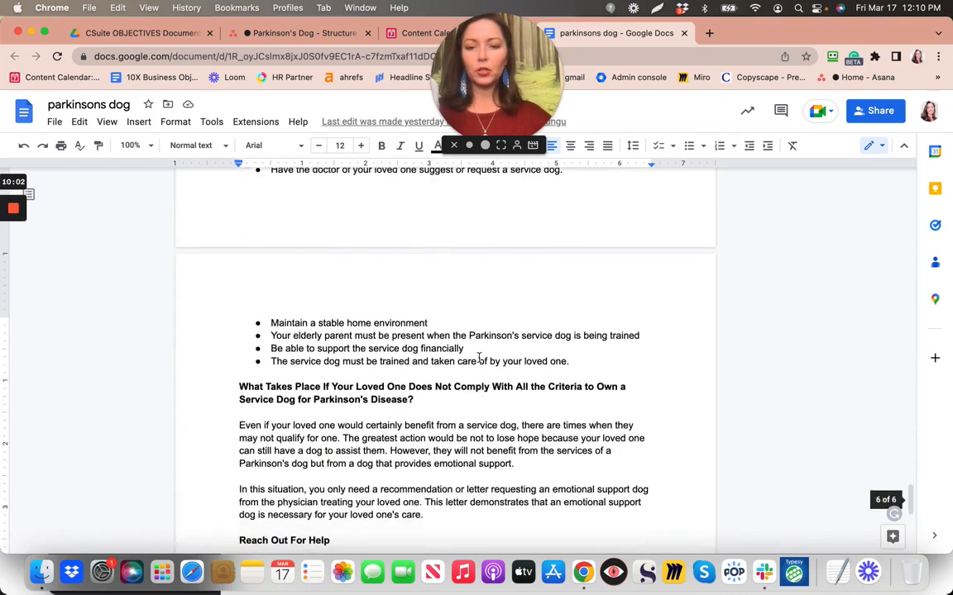
{"action": "scroll", "coordinate": [478, 361], "scroll_direction": "down", "scroll_amount": 7}
{"action": "scroll", "coordinate": [478, 360], "scroll_direction": "up", "scroll_amount": 20}
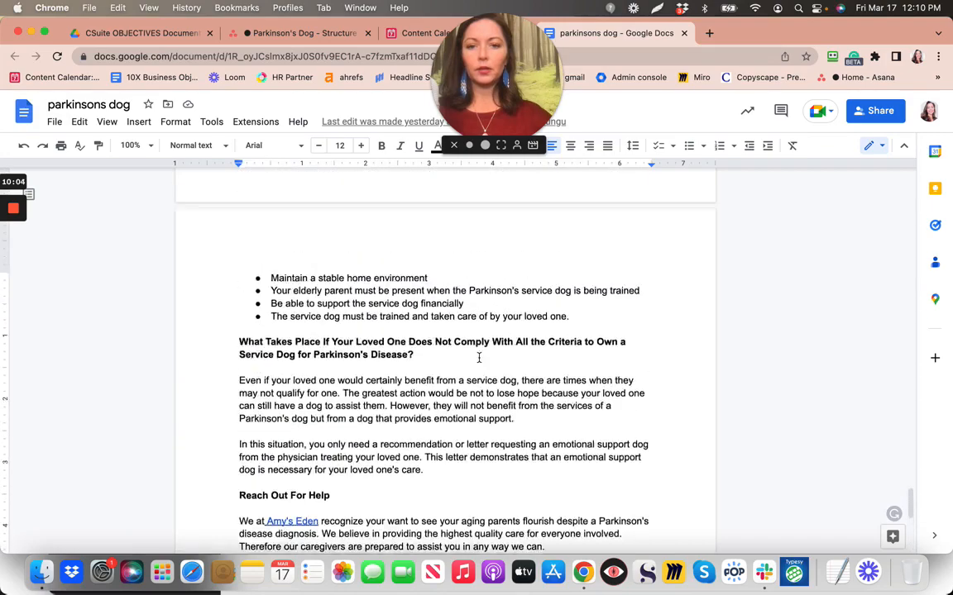
{"action": "scroll", "coordinate": [478, 357], "scroll_direction": "up", "scroll_amount": 18}
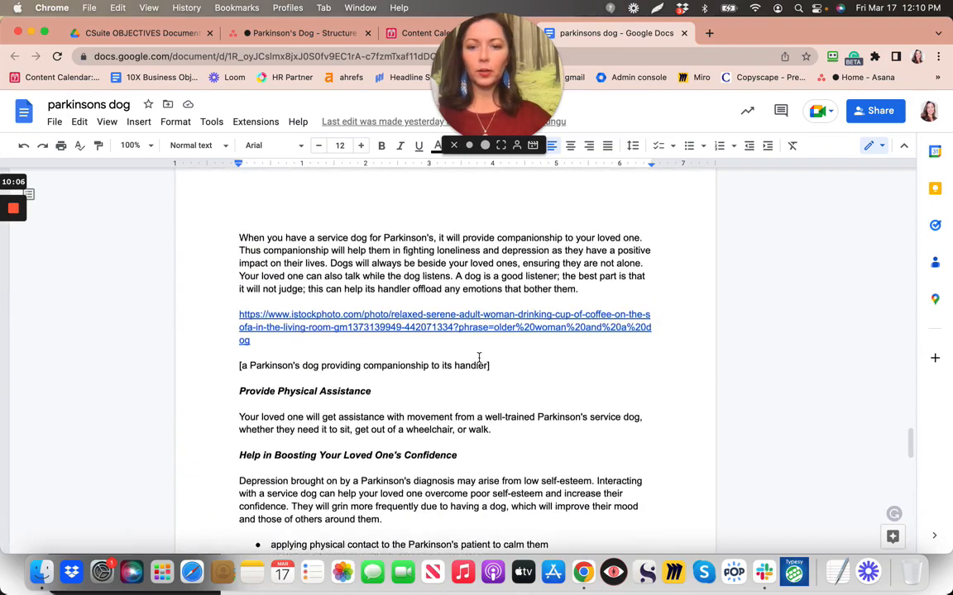
{"action": "scroll", "coordinate": [418, 367], "scroll_direction": "up", "scroll_amount": 20}
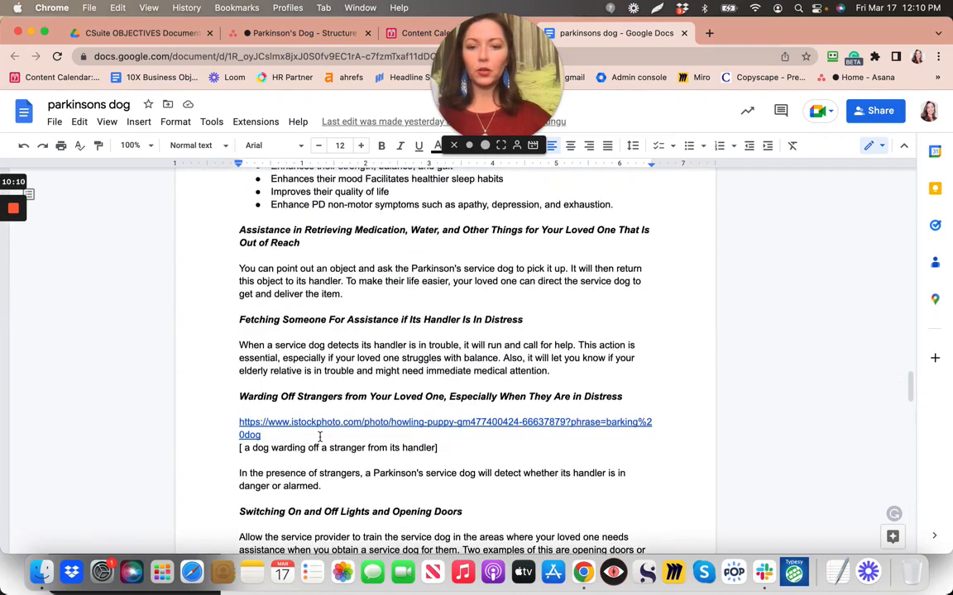
{"action": "scroll", "coordinate": [323, 436], "scroll_direction": "up", "scroll_amount": 15}
{"action": "scroll", "coordinate": [320, 436], "scroll_direction": "up", "scroll_amount": 20}
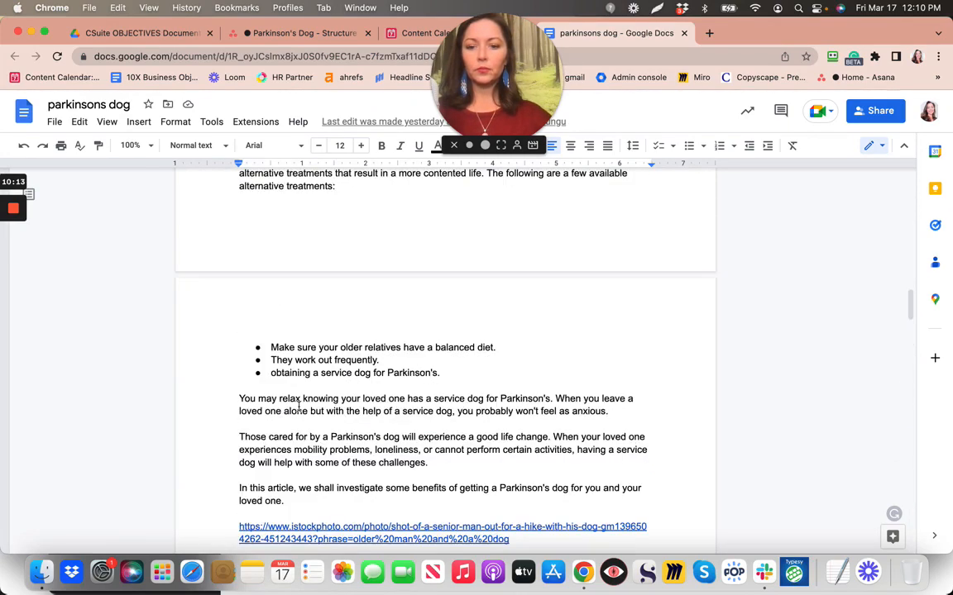
{"action": "scroll", "coordinate": [299, 405], "scroll_direction": "down", "scroll_amount": 3}
{"action": "scroll", "coordinate": [300, 405], "scroll_direction": "up", "scroll_amount": 10}
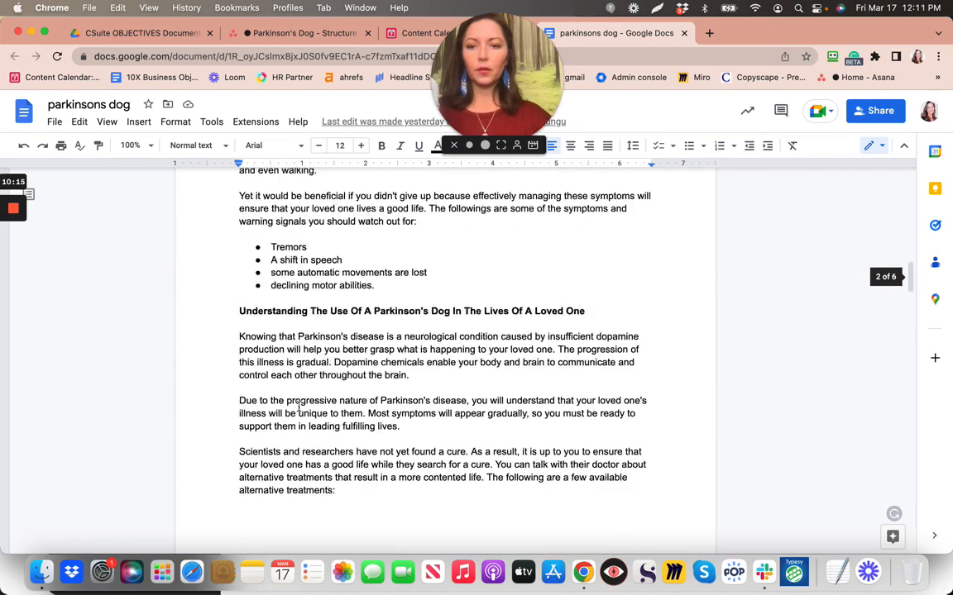
{"action": "scroll", "coordinate": [299, 406], "scroll_direction": "up", "scroll_amount": 10}
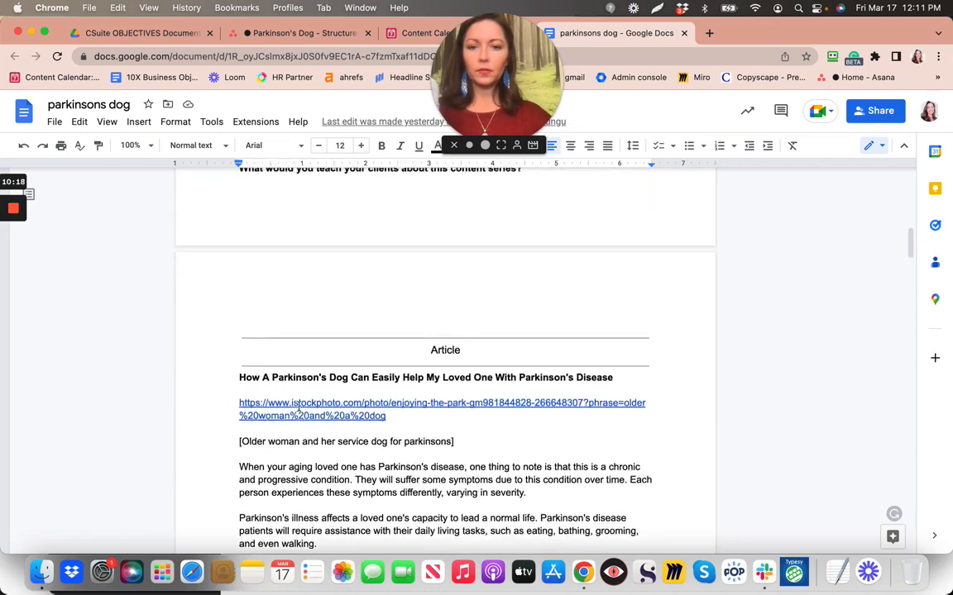
{"action": "scroll", "coordinate": [299, 405], "scroll_direction": "up", "scroll_amount": 4}
{"action": "scroll", "coordinate": [300, 405], "scroll_direction": "down", "scroll_amount": 6}
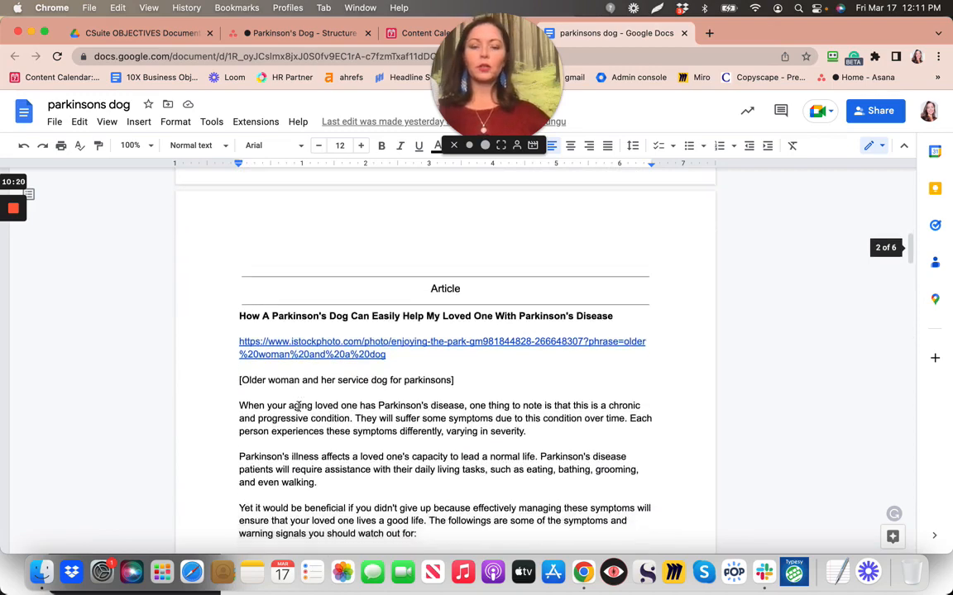
{"action": "scroll", "coordinate": [300, 405], "scroll_direction": "down", "scroll_amount": 2}
{"action": "left_click", "coordinate": [311, 33]}
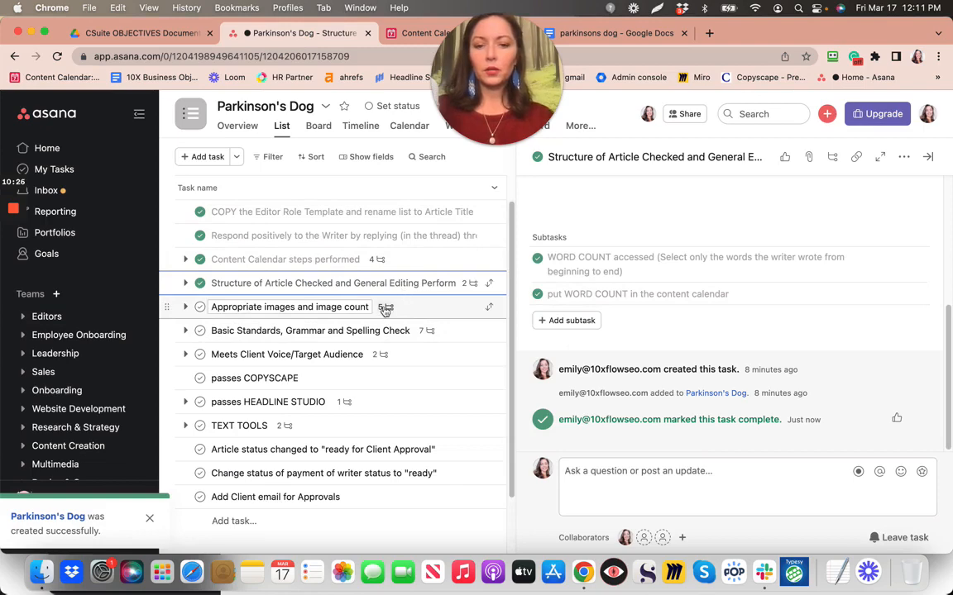
Under Appropriate images and image count, tick the Sufficient NUMBER OF IMAGES and image-formatting subtasks
{"action": "left_click", "coordinate": [462, 308]}
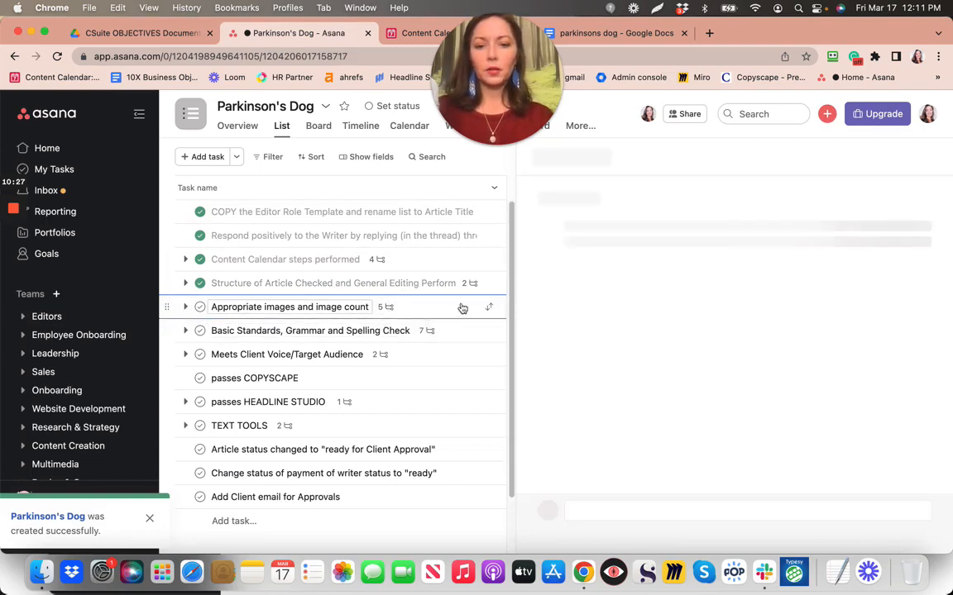
{"action": "scroll", "coordinate": [679, 267], "scroll_direction": "down", "scroll_amount": 3}
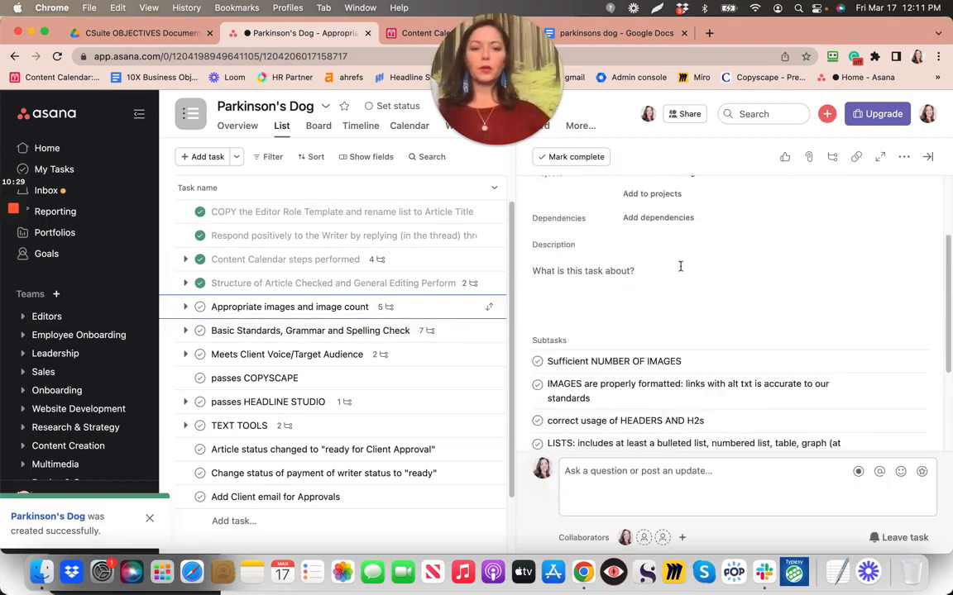
{"action": "scroll", "coordinate": [679, 266], "scroll_direction": "down", "scroll_amount": 3}
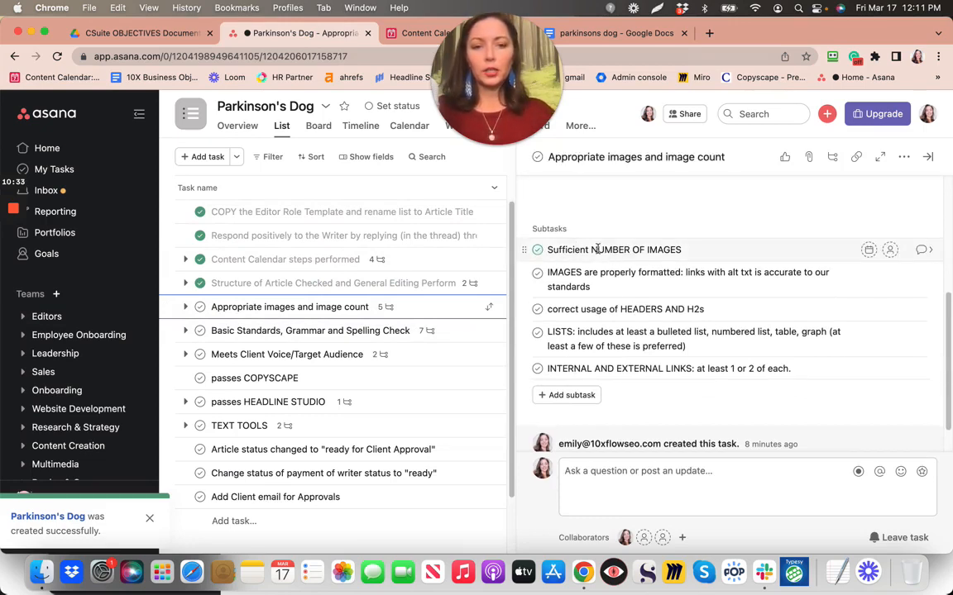
{"action": "left_click", "coordinate": [536, 250]}
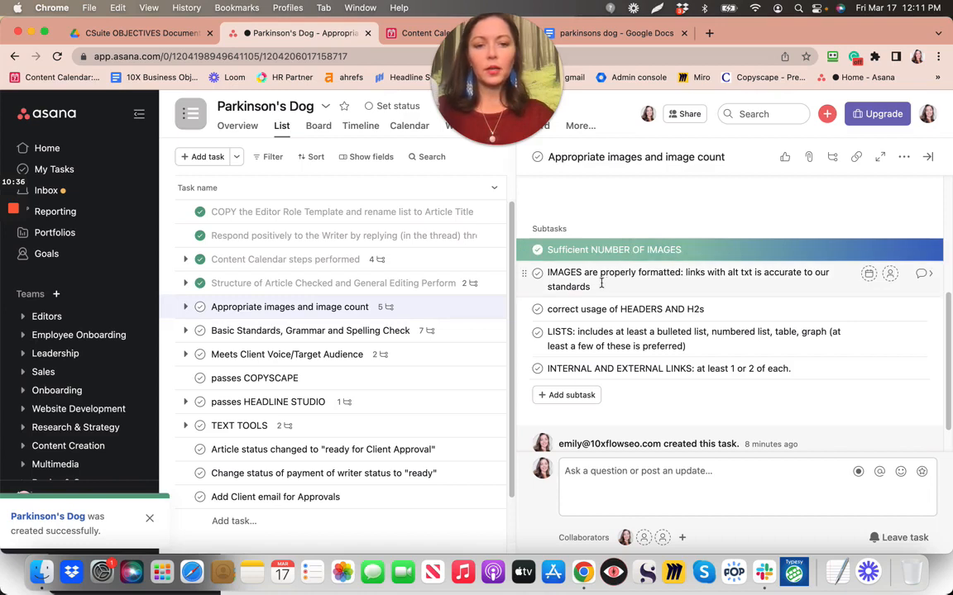
{"action": "left_click", "coordinate": [536, 273]}
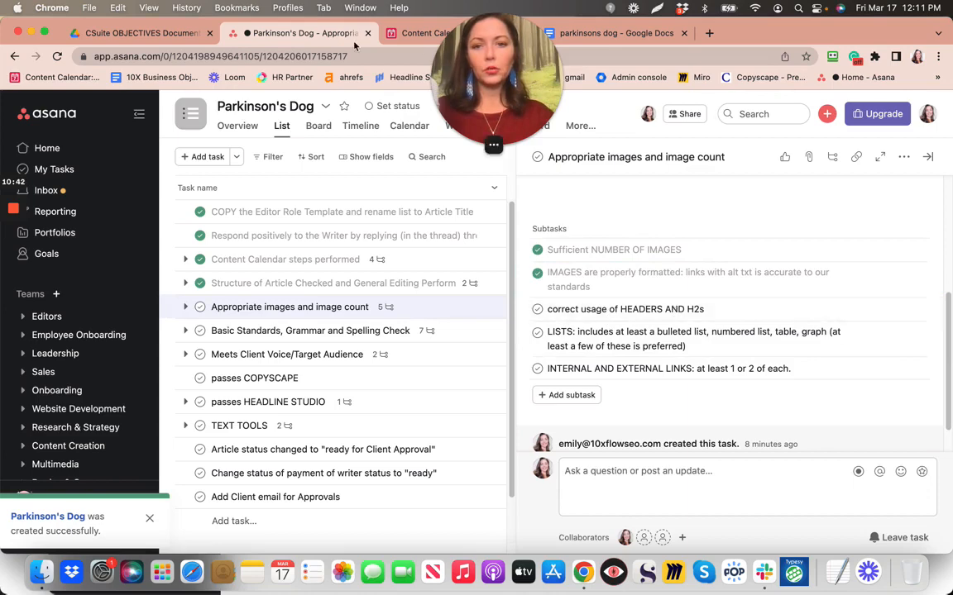
{"action": "left_click", "coordinate": [590, 35]}
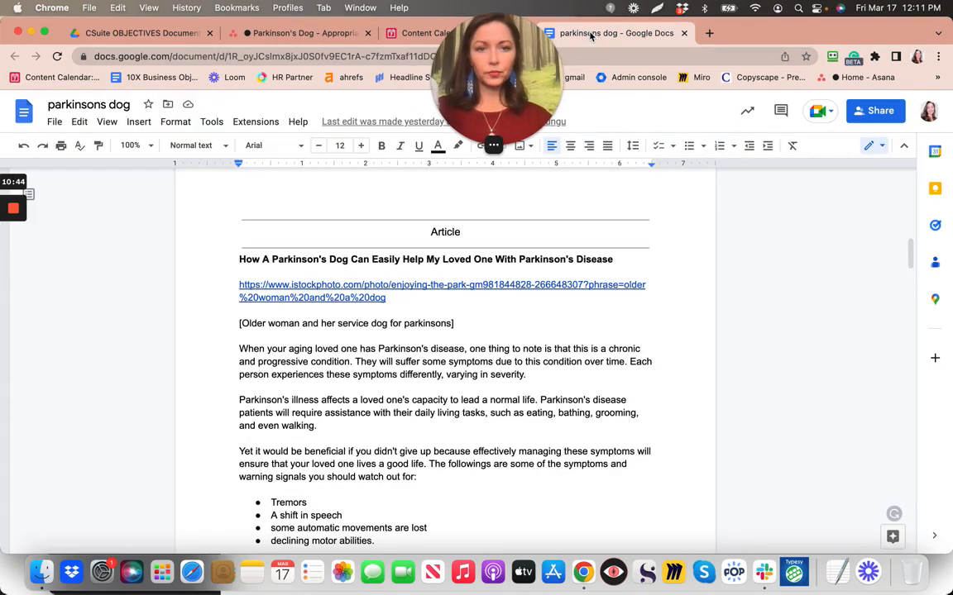
Apply the Heading 1 style to the article's full title line
{"action": "left_click", "coordinate": [283, 261]}
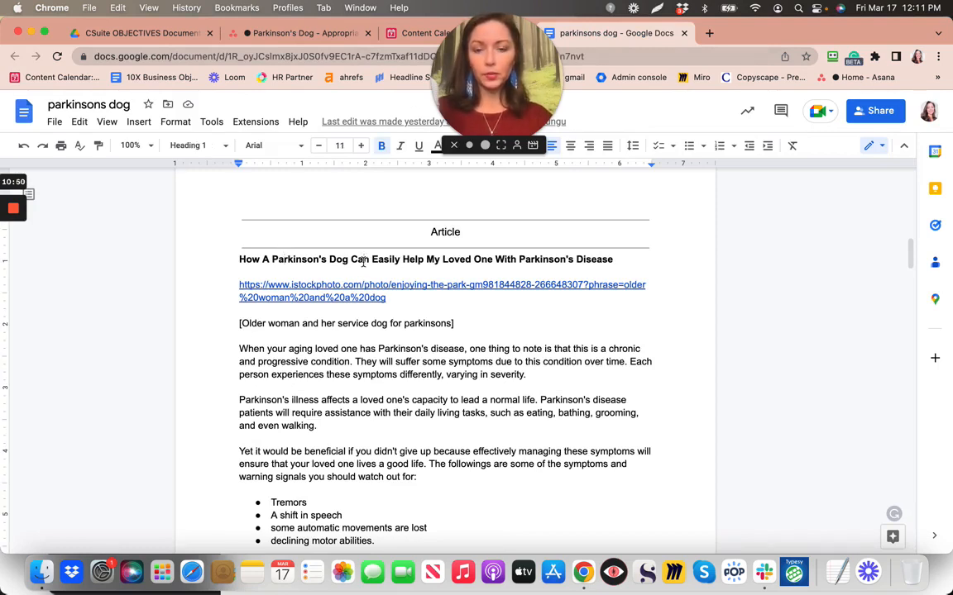
{"action": "left_click", "coordinate": [240, 256]}
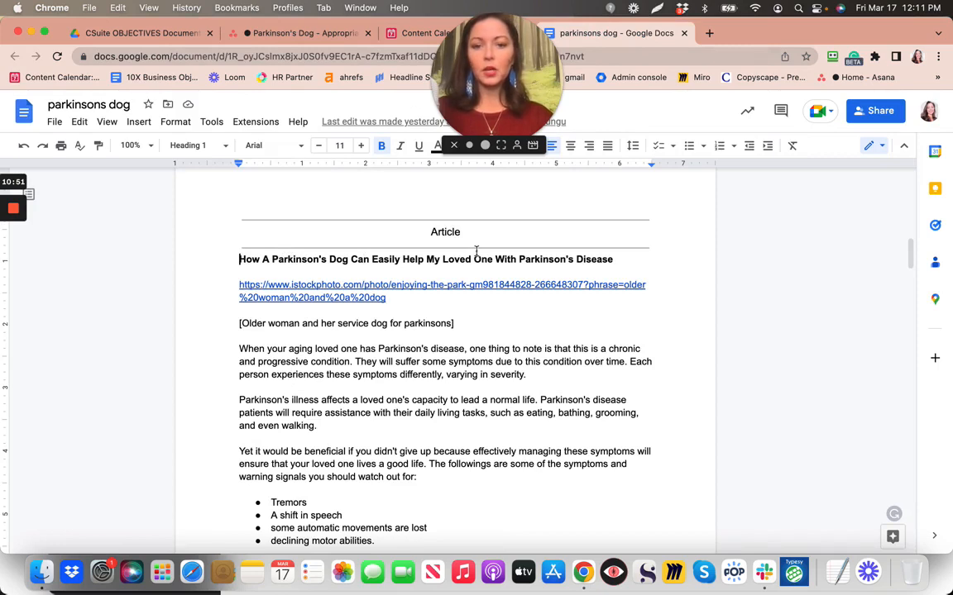
{"action": "double_click", "coordinate": [380, 232]}
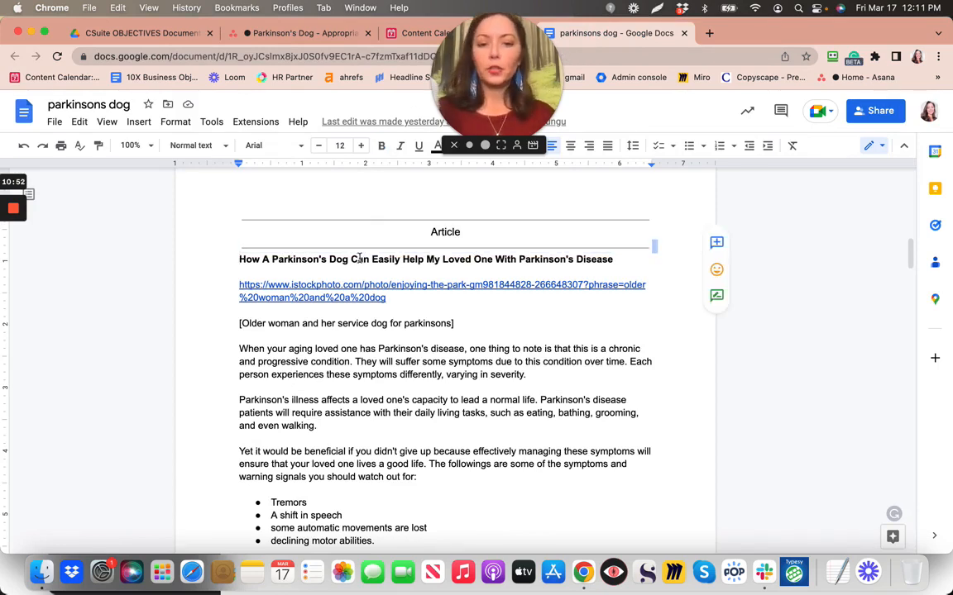
{"action": "left_click", "coordinate": [359, 259]}
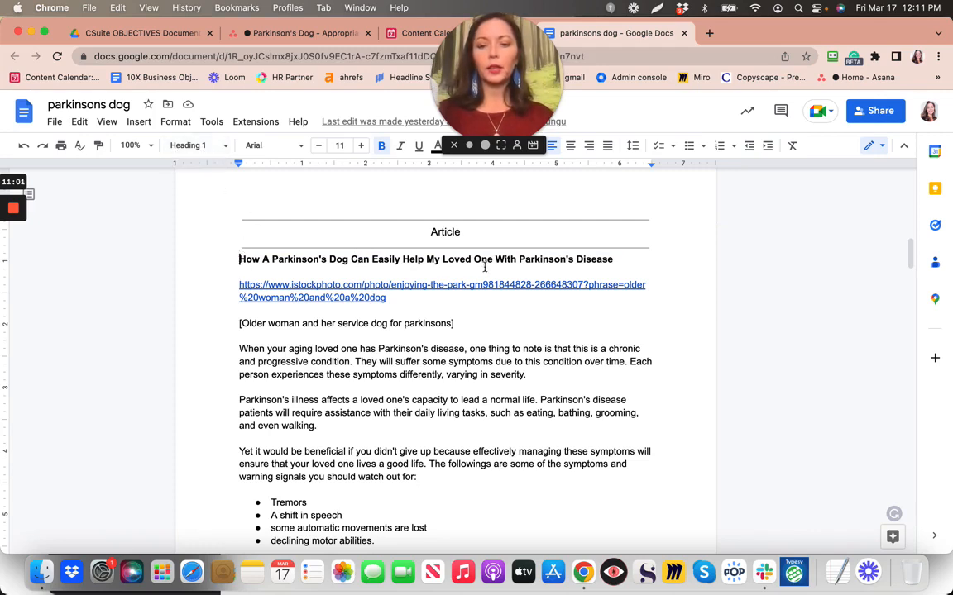
{"action": "left_click_drag", "start_coordinate": [484, 267], "coordinate": [626, 258]}
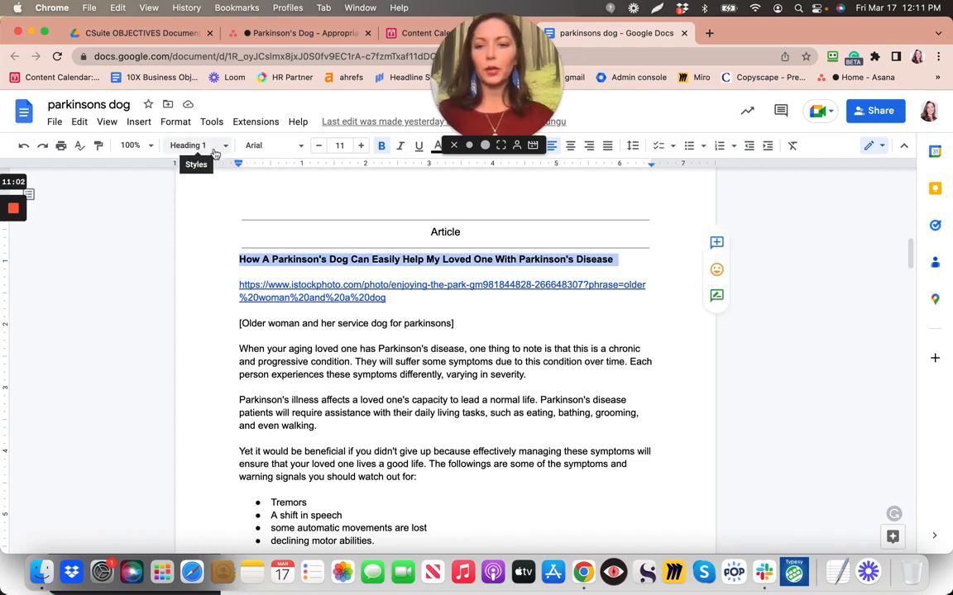
{"action": "left_click", "coordinate": [213, 147]}
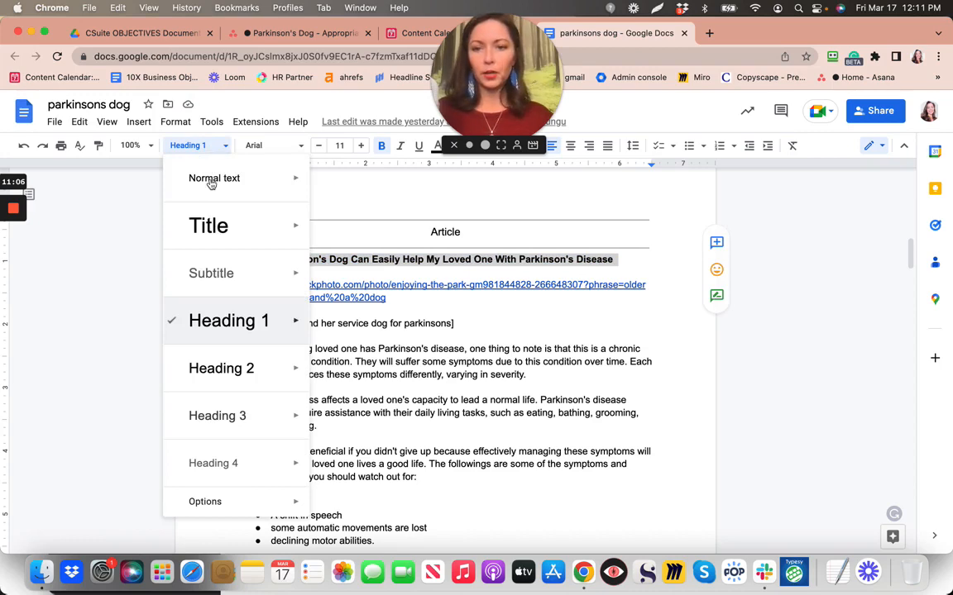
{"action": "mouse_move", "coordinate": [243, 307]}
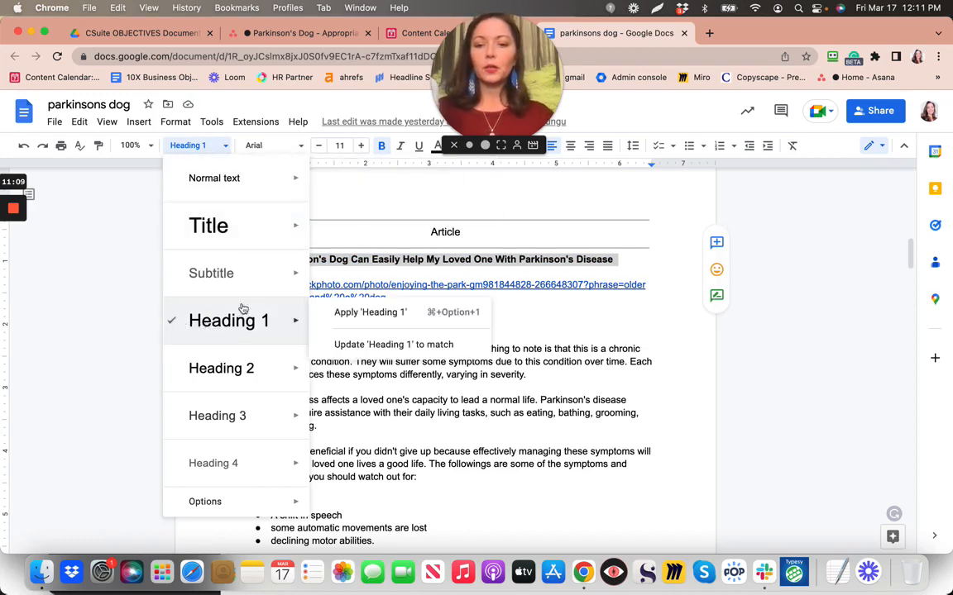
{"action": "left_click", "coordinate": [344, 316]}
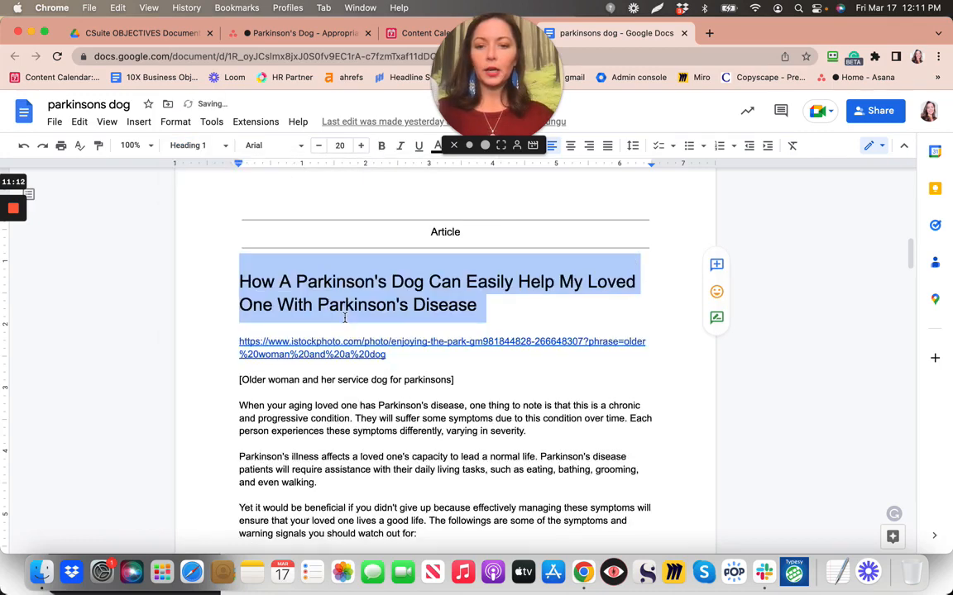
{"action": "left_click", "coordinate": [506, 314]}
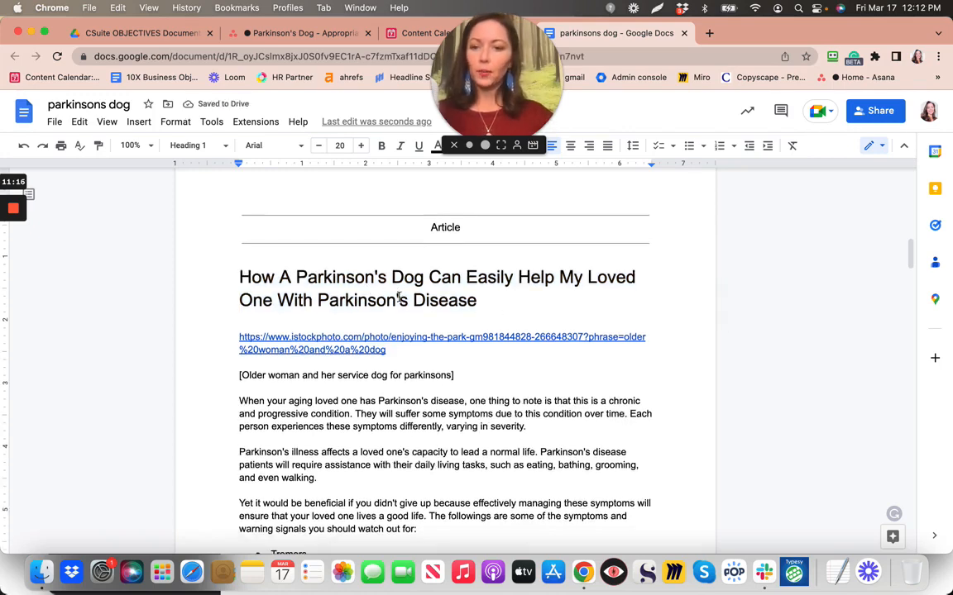
{"action": "scroll", "coordinate": [398, 298], "scroll_direction": "down", "scroll_amount": 3}
{"action": "scroll", "coordinate": [399, 298], "scroll_direction": "down", "scroll_amount": 5}
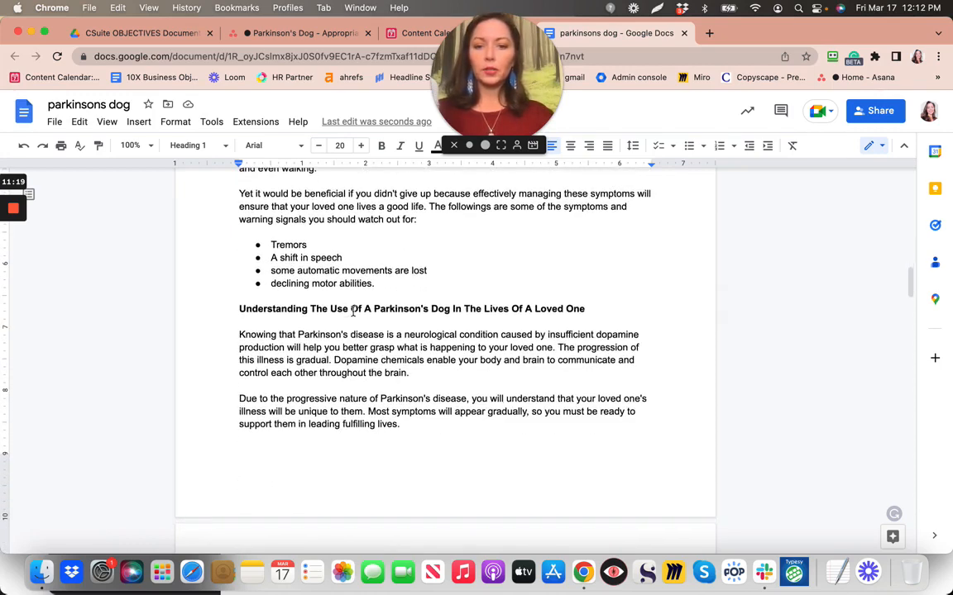
Apply Heading 2 to the 'Understanding The Use Of A Parkinson's Dog' heading
{"action": "triple_click", "coordinate": [580, 308]}
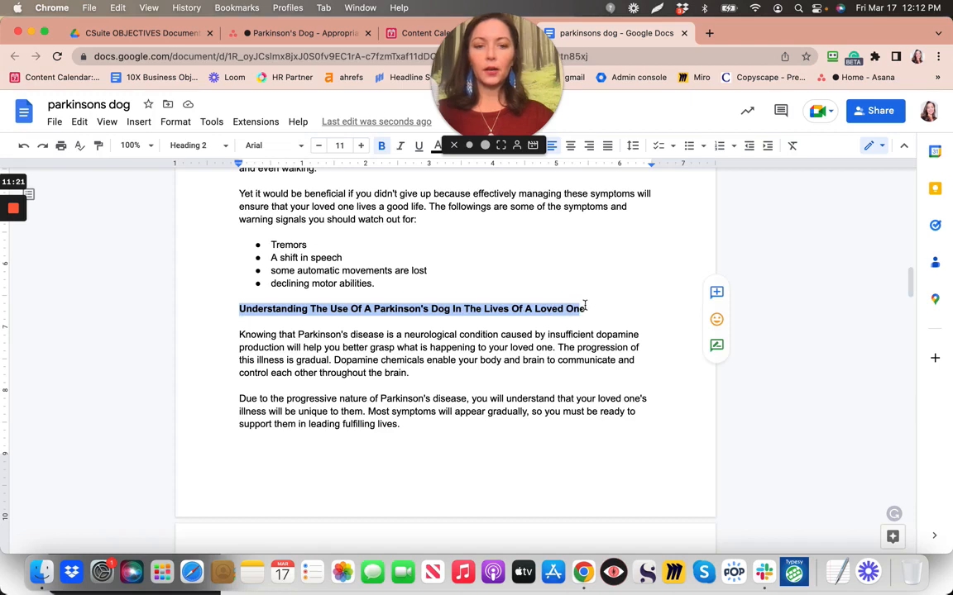
{"action": "left_click", "coordinate": [585, 307]}
{"action": "left_click_drag", "start_coordinate": [235, 310], "coordinate": [588, 310]}
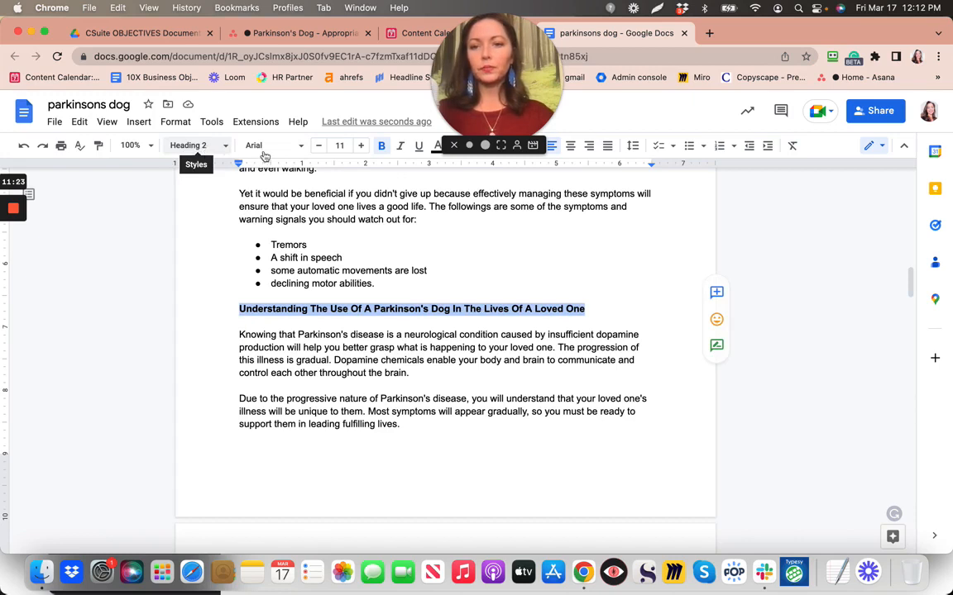
{"action": "left_click", "coordinate": [225, 145]}
{"action": "mouse_move", "coordinate": [254, 374]}
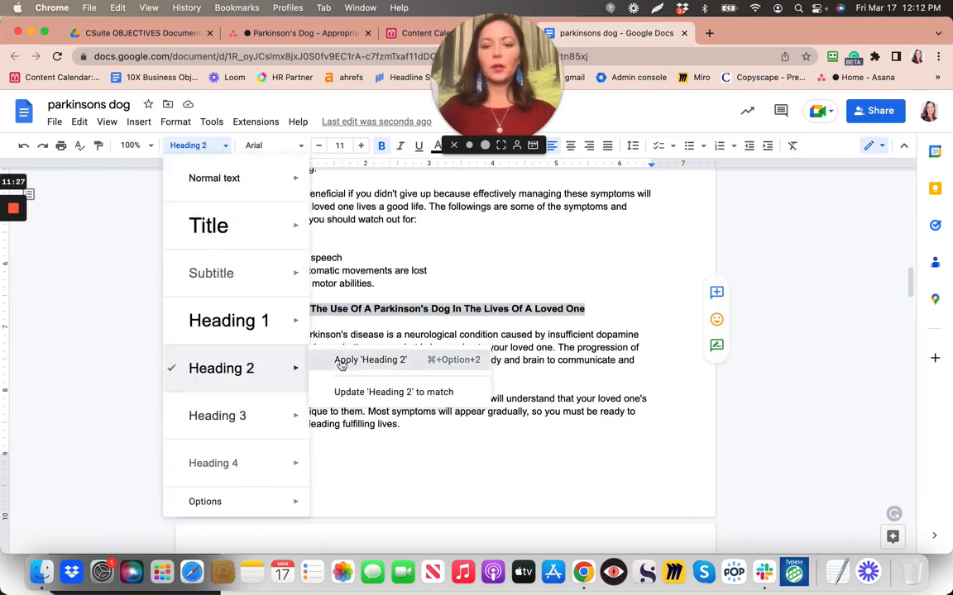
{"action": "left_click", "coordinate": [340, 363]}
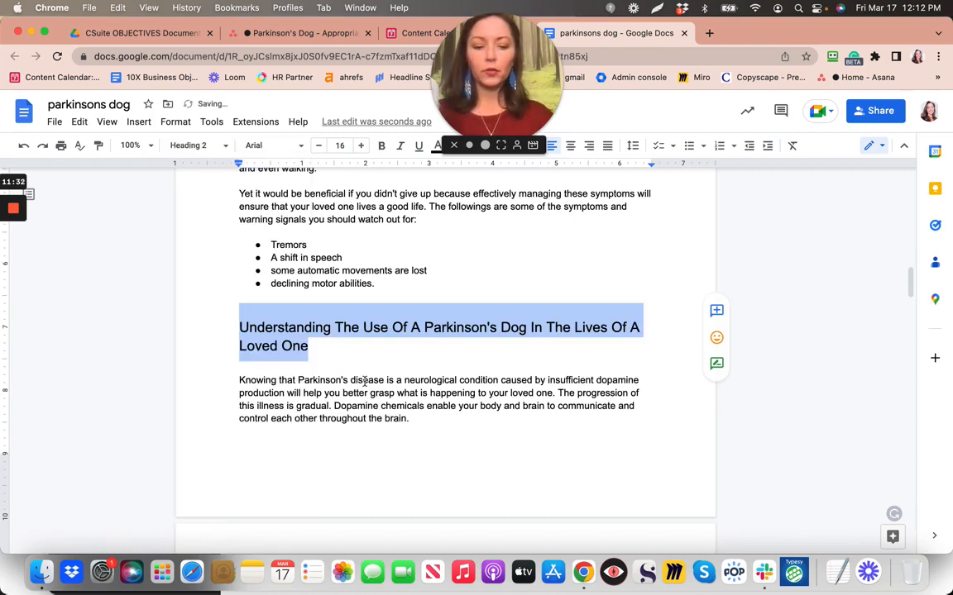
{"action": "scroll", "coordinate": [363, 429], "scroll_direction": "down", "scroll_amount": 8}
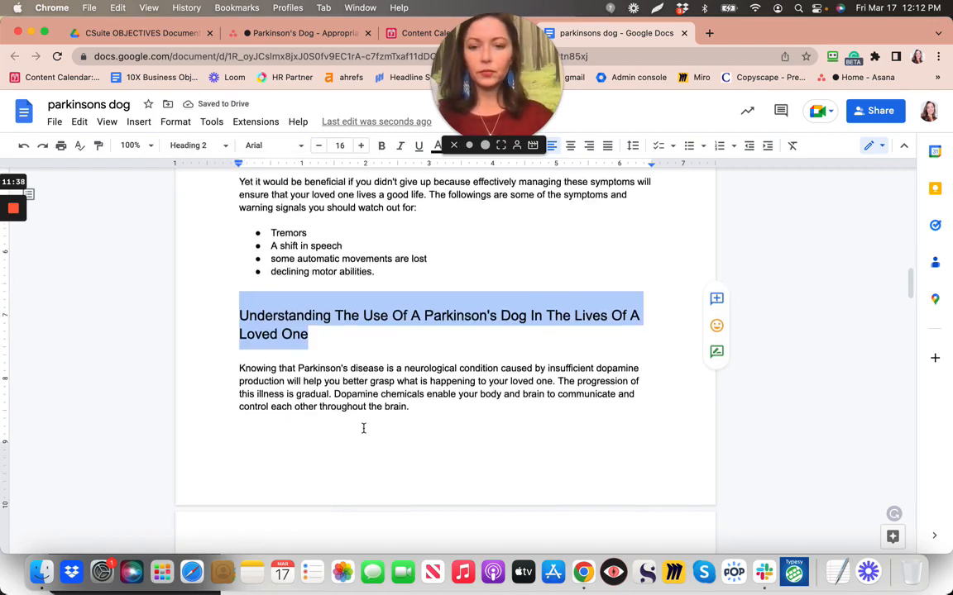
{"action": "scroll", "coordinate": [363, 428], "scroll_direction": "down", "scroll_amount": 10}
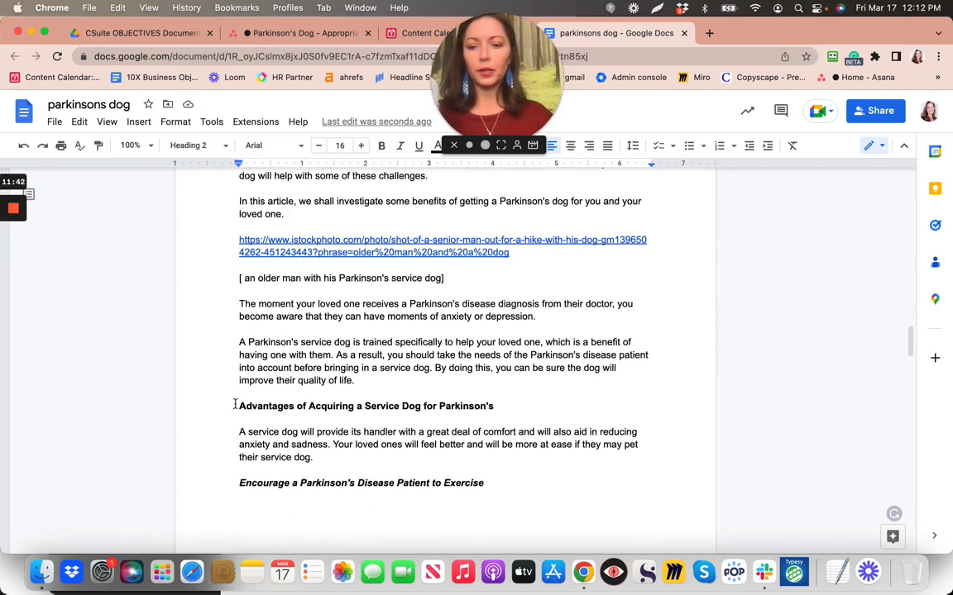
Apply Heading 2 to the 'Advantages of Acquiring a Service Dog for Parkinson's' heading
{"action": "triple_click", "coordinate": [498, 407]}
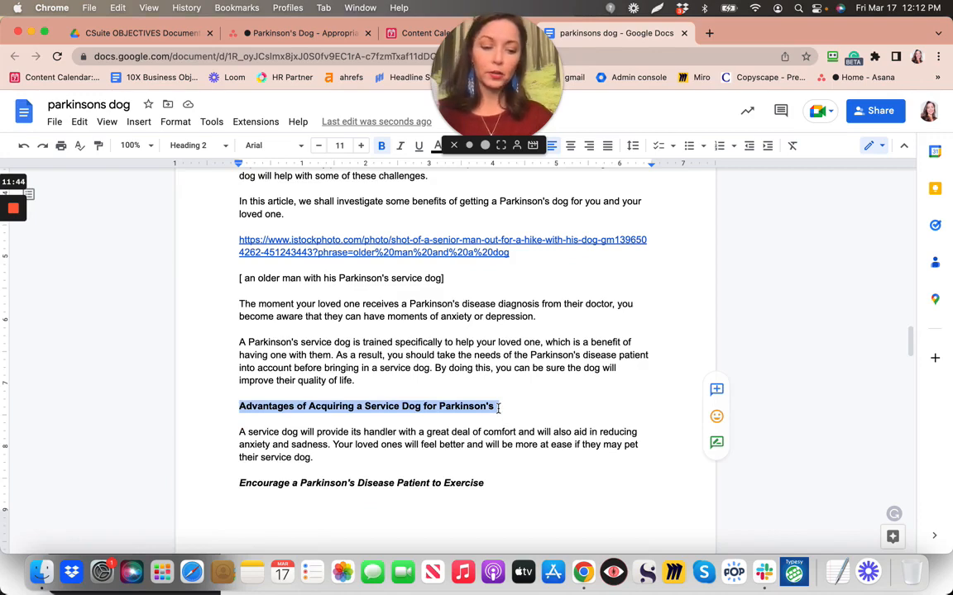
{"action": "left_click", "coordinate": [201, 147]}
{"action": "mouse_move", "coordinate": [250, 370]}
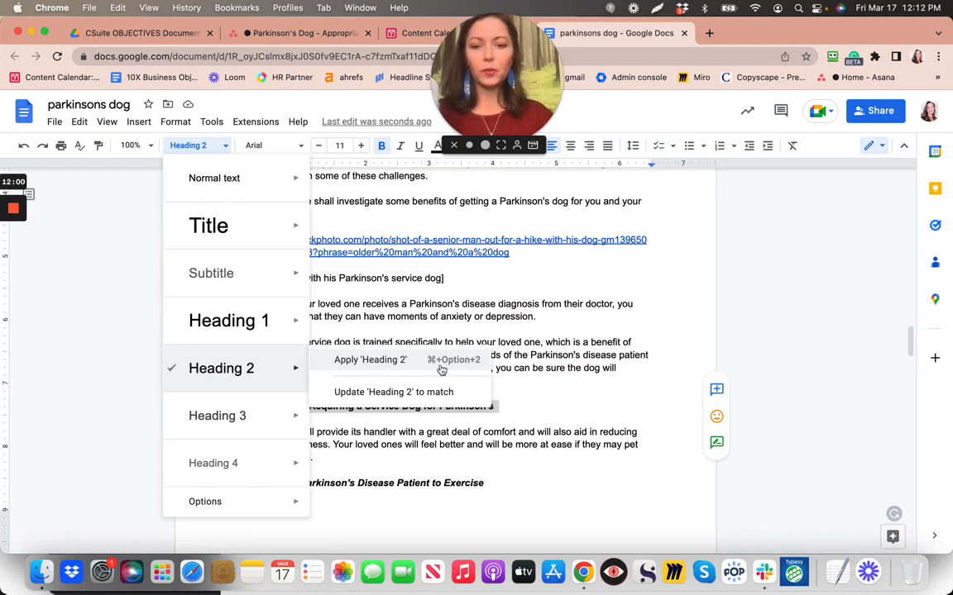
{"action": "left_click", "coordinate": [483, 368]}
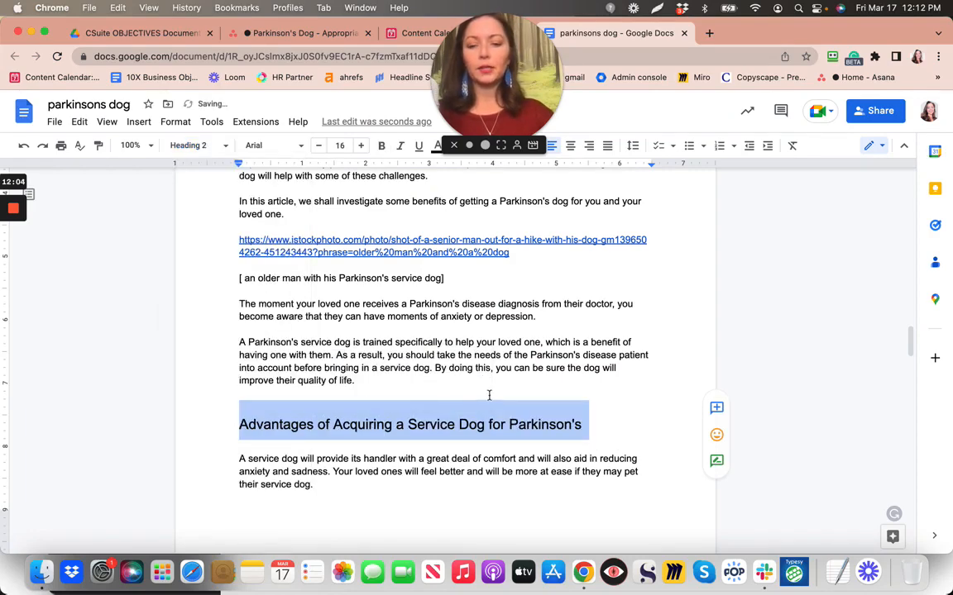
{"action": "scroll", "coordinate": [444, 460], "scroll_direction": "down", "scroll_amount": 7}
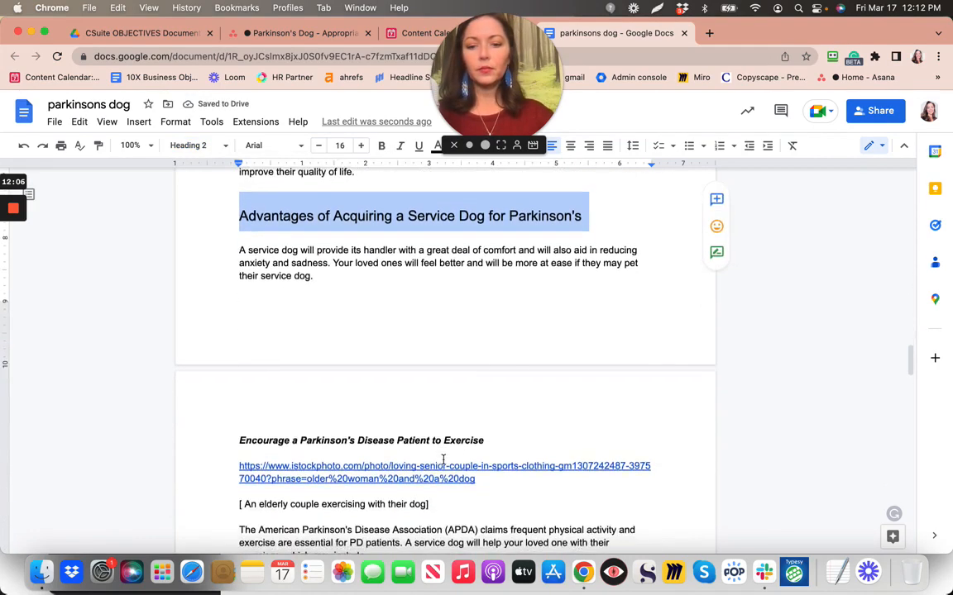
{"action": "scroll", "coordinate": [443, 460], "scroll_direction": "down", "scroll_amount": 6}
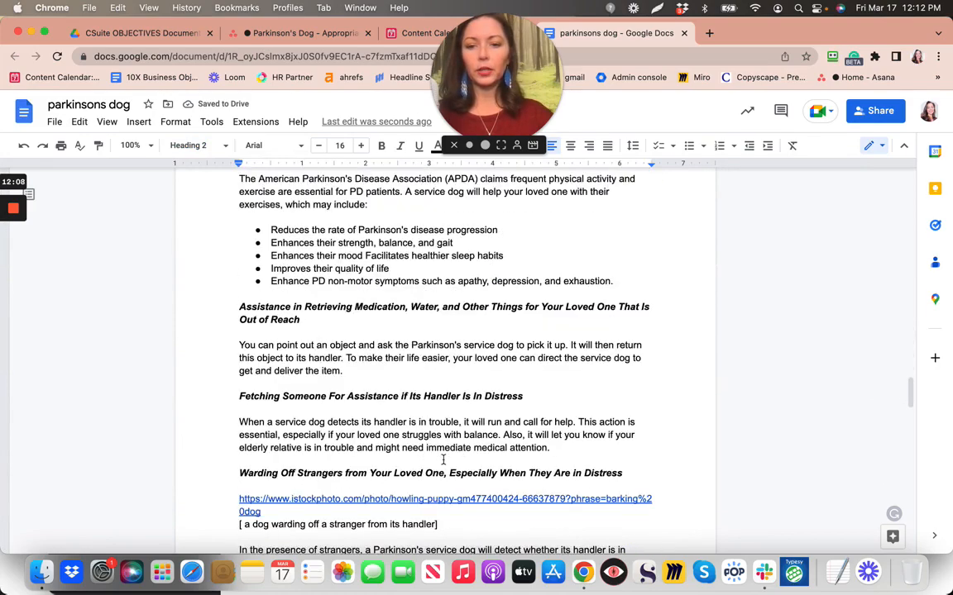
Apply Heading 2 to the Finding a Parkinson's Dog, What Takes Place, and Reach Out For Help headings
{"action": "scroll", "coordinate": [250, 413], "scroll_direction": "down", "scroll_amount": 8}
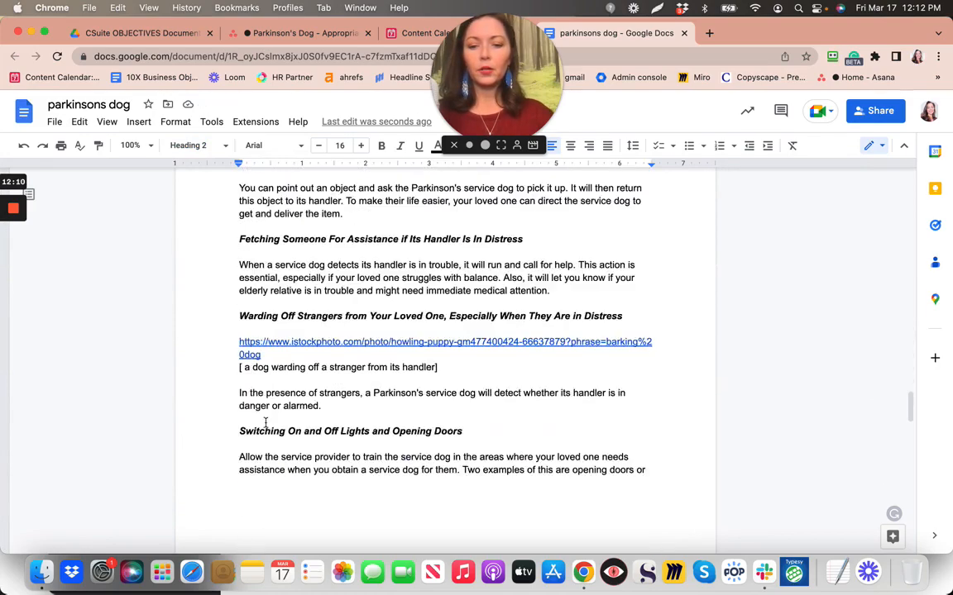
{"action": "scroll", "coordinate": [265, 422], "scroll_direction": "down", "scroll_amount": 10}
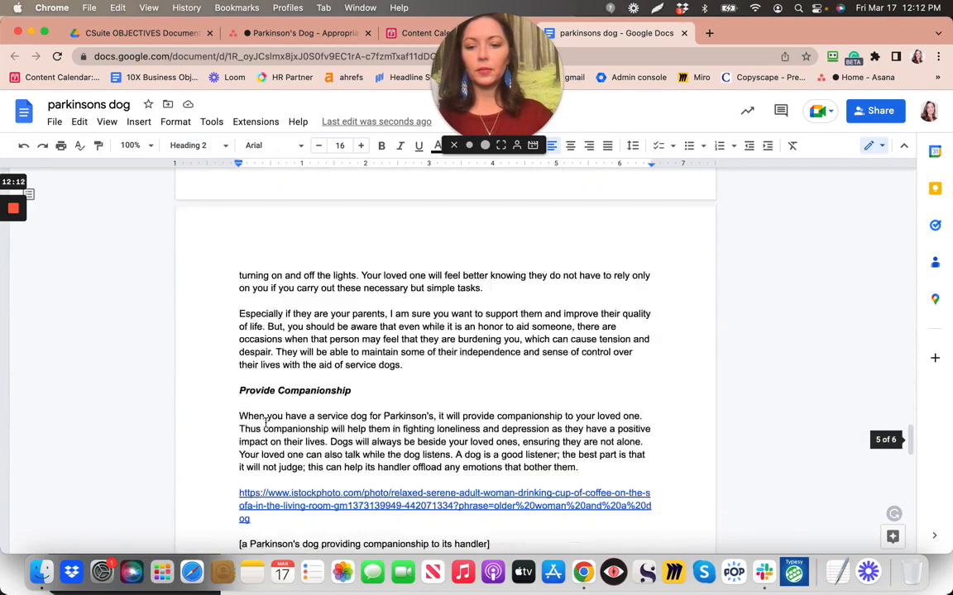
{"action": "scroll", "coordinate": [265, 423], "scroll_direction": "down", "scroll_amount": 5}
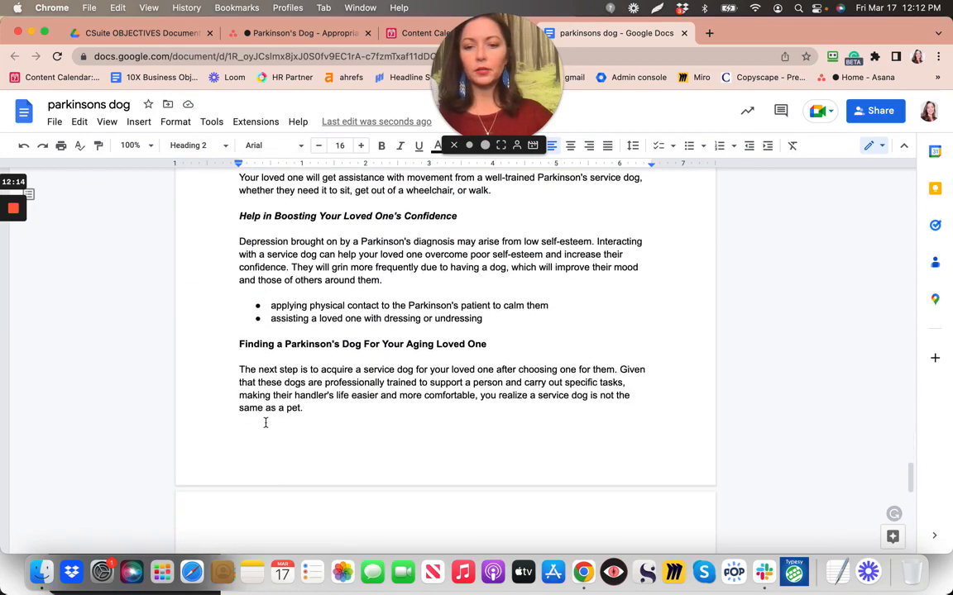
{"action": "triple_click", "coordinate": [491, 342]}
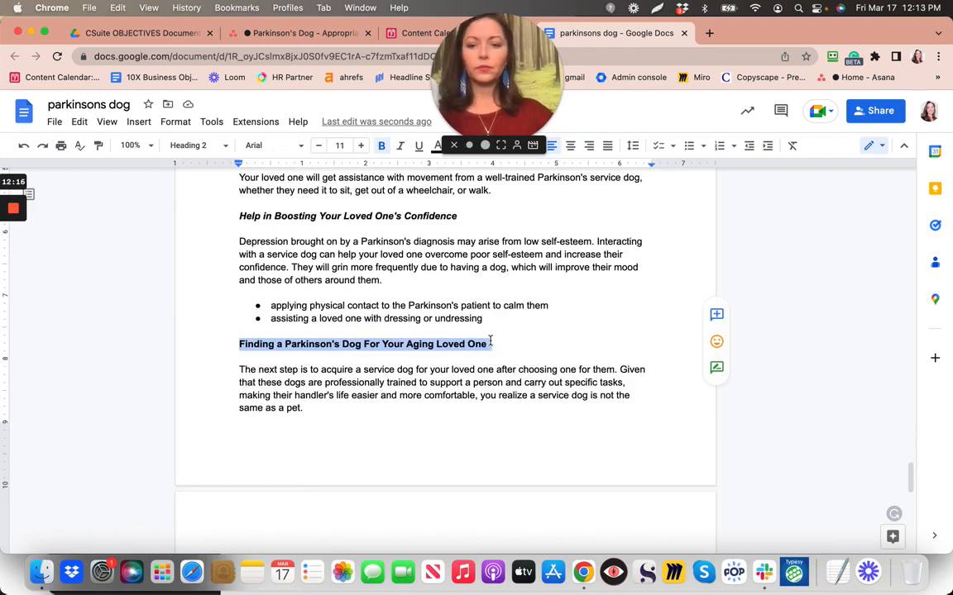
{"action": "key", "text": "super+alt+2"}
{"action": "scroll", "coordinate": [490, 341], "scroll_direction": "down", "scroll_amount": 10}
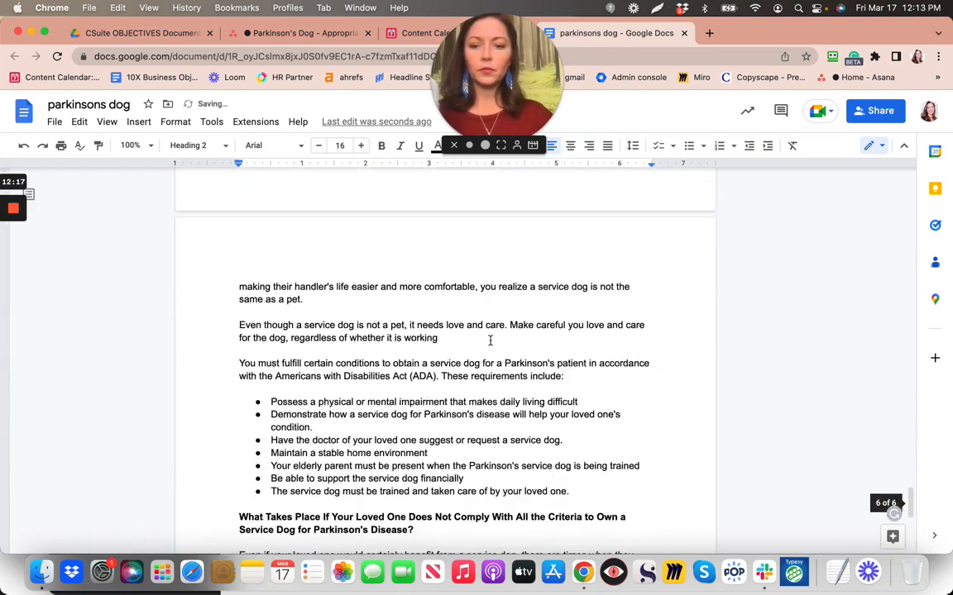
{"action": "scroll", "coordinate": [490, 341], "scroll_direction": "down", "scroll_amount": 1}
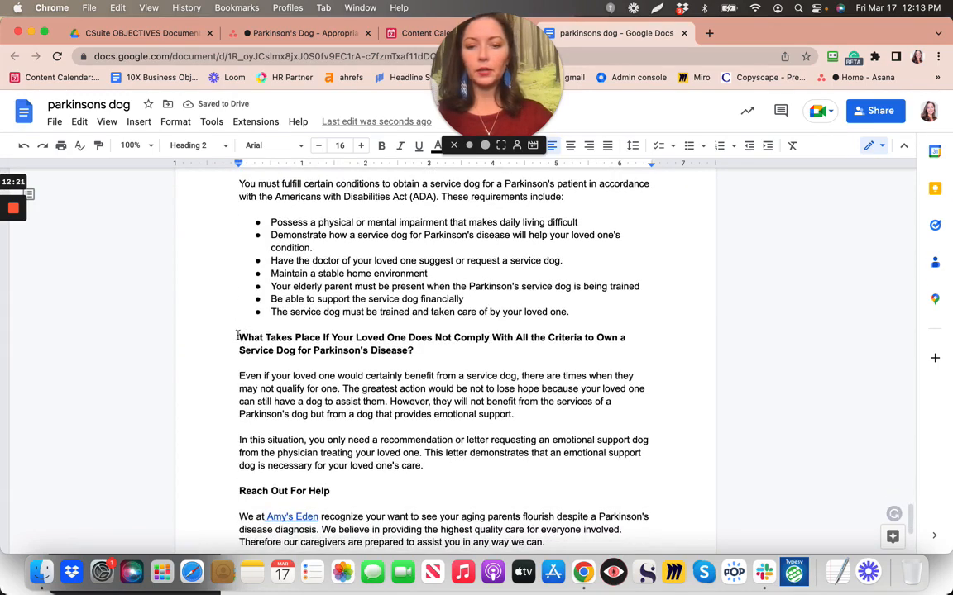
{"action": "left_click_drag", "start_coordinate": [239, 338], "coordinate": [436, 349]}
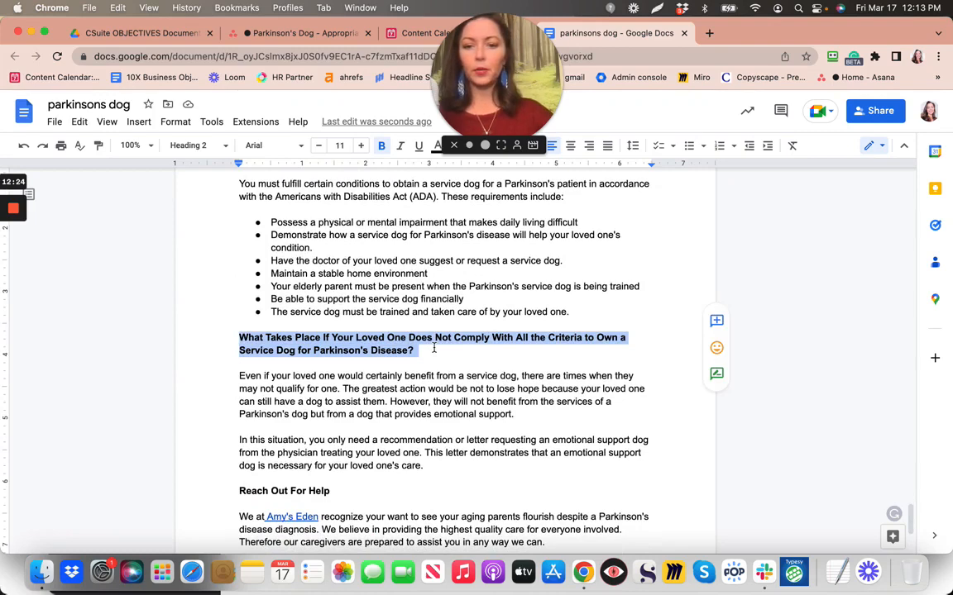
{"action": "key", "text": "super+backslash"}
{"action": "scroll", "coordinate": [386, 417], "scroll_direction": "down", "scroll_amount": 3}
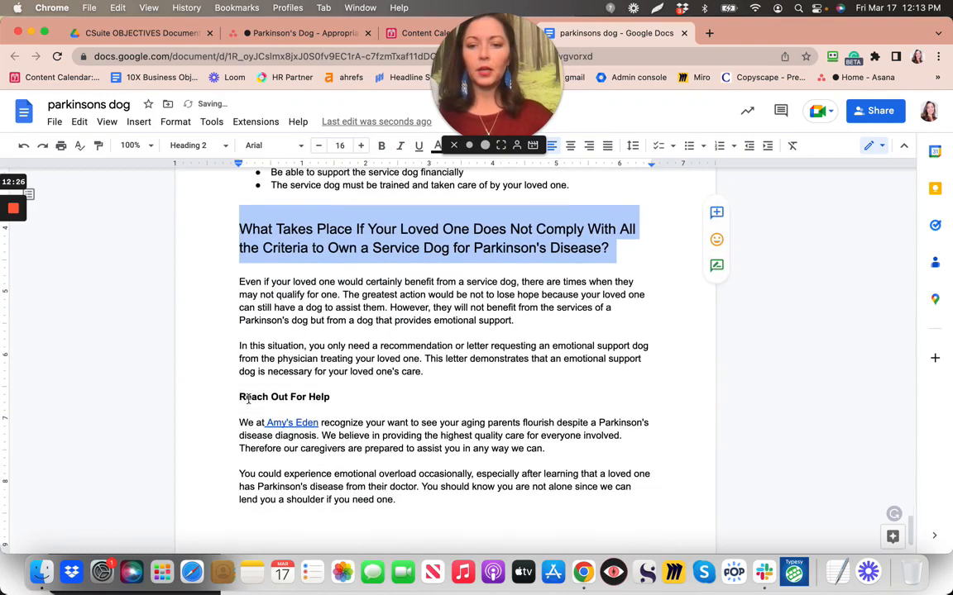
{"action": "left_click_drag", "start_coordinate": [238, 398], "coordinate": [334, 397]}
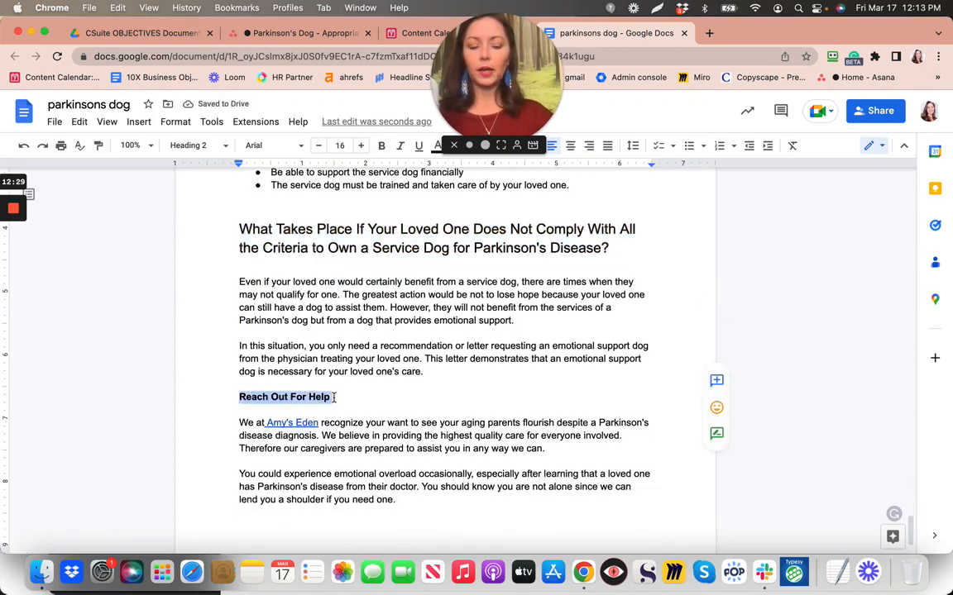
{"action": "key", "text": "super+backslash"}
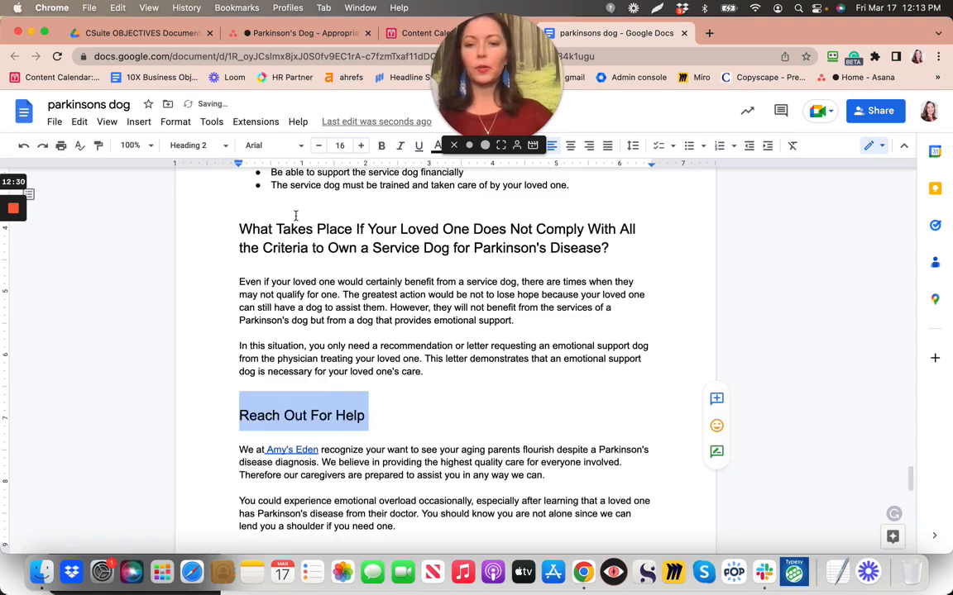
{"action": "left_click", "coordinate": [240, 229]}
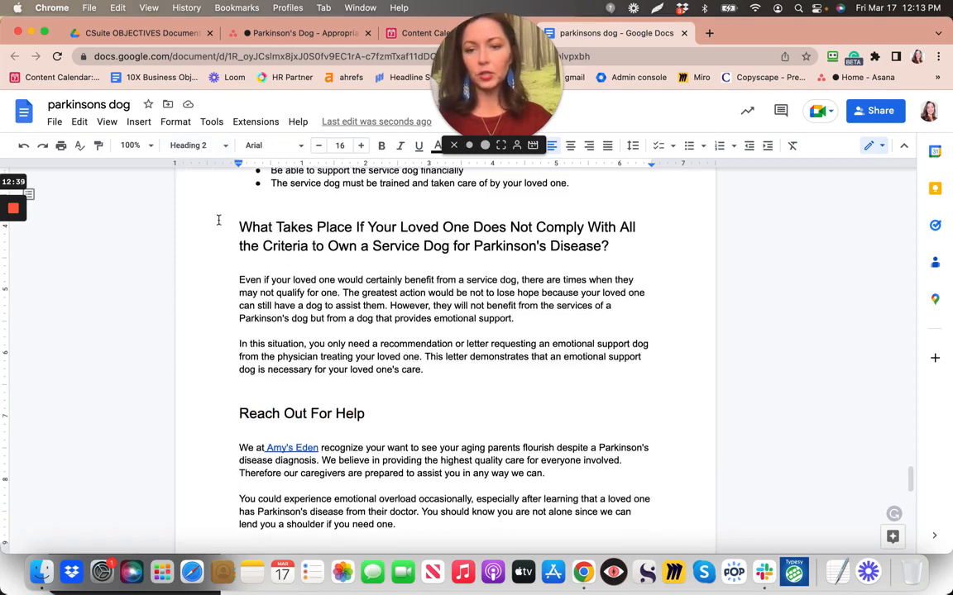
Scroll back up the article and switch to the Parkinson's Dog Asana project
{"action": "scroll", "coordinate": [218, 219], "scroll_direction": "down", "scroll_amount": 8}
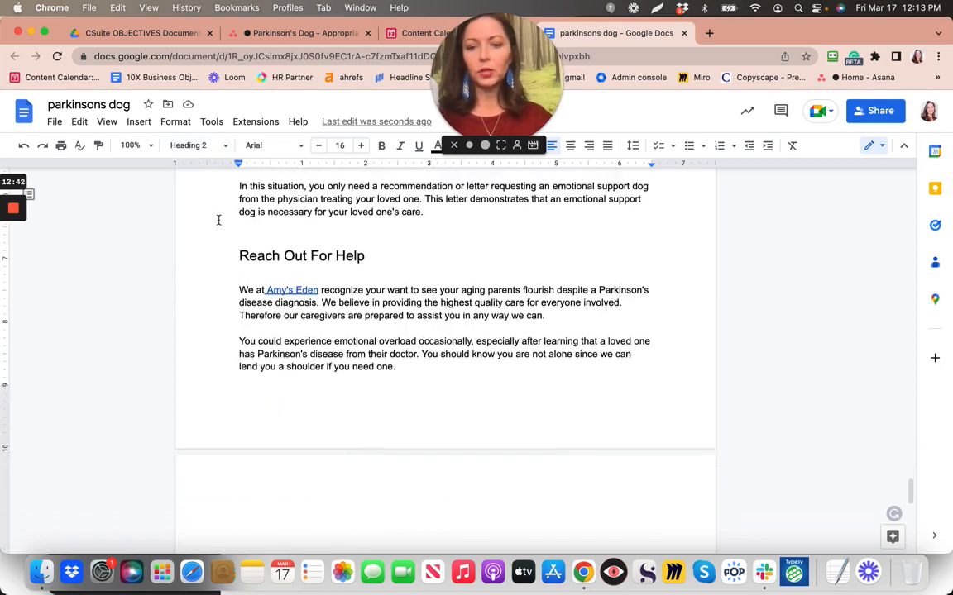
{"action": "scroll", "coordinate": [218, 220], "scroll_direction": "up", "scroll_amount": 4}
{"action": "scroll", "coordinate": [218, 220], "scroll_direction": "up", "scroll_amount": 10}
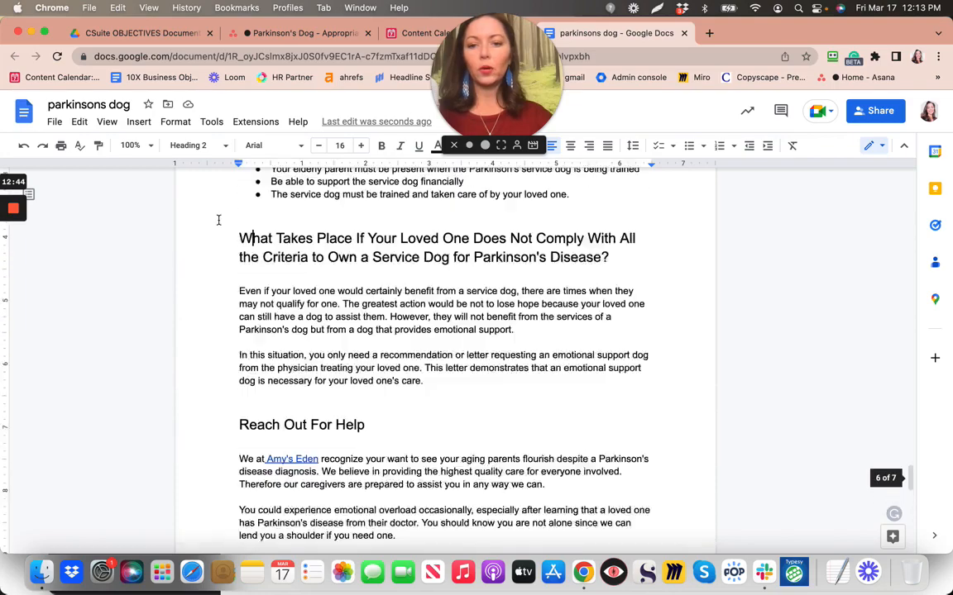
{"action": "scroll", "coordinate": [218, 219], "scroll_direction": "up", "scroll_amount": 10}
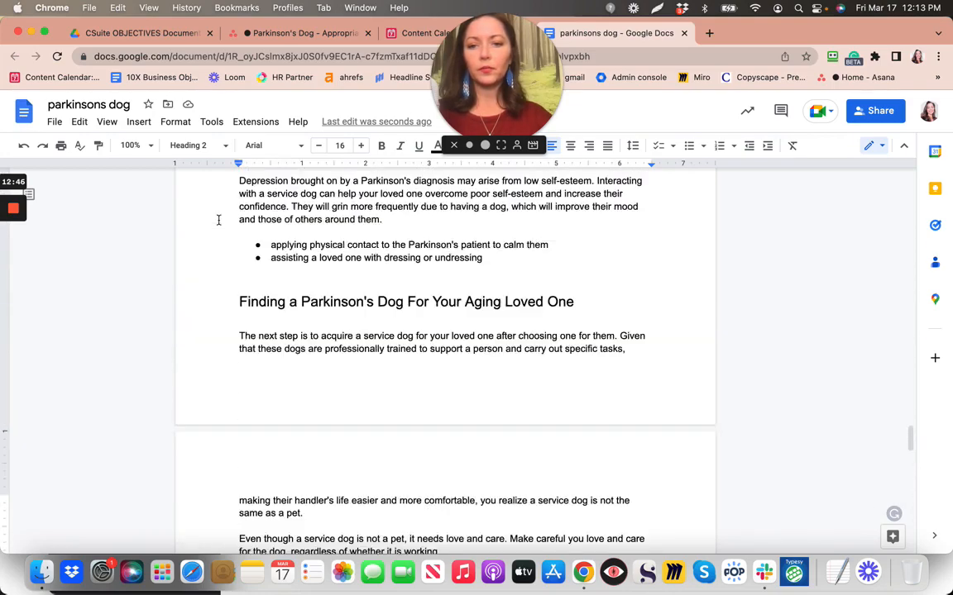
{"action": "scroll", "coordinate": [218, 219], "scroll_direction": "up", "scroll_amount": 10}
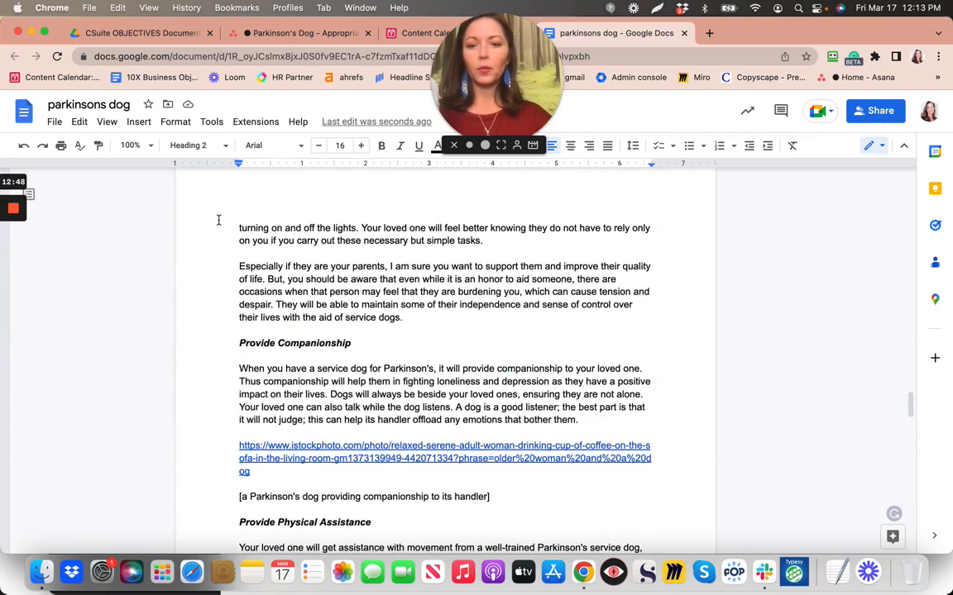
{"action": "scroll", "coordinate": [218, 219], "scroll_direction": "up", "scroll_amount": 10}
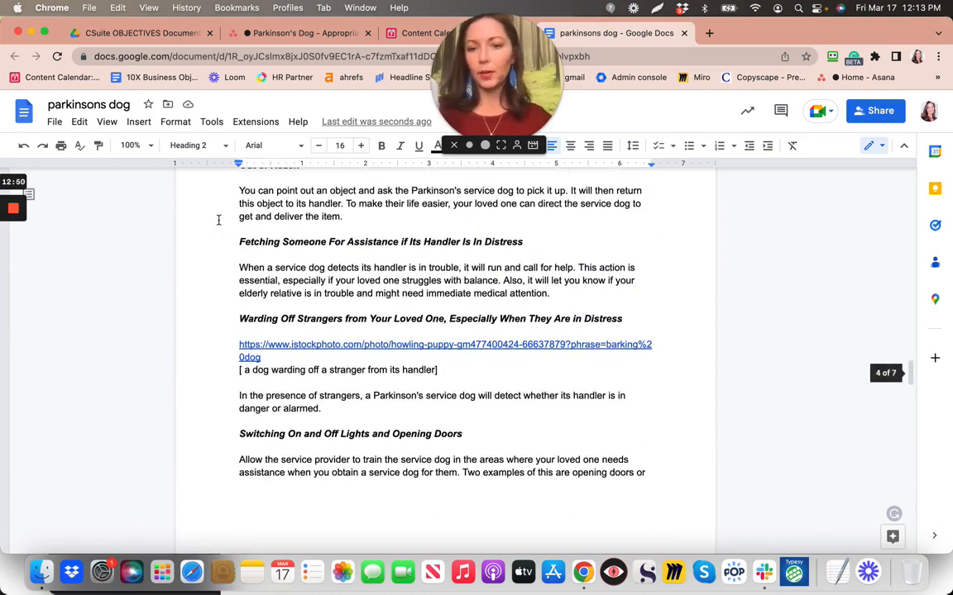
{"action": "scroll", "coordinate": [219, 219], "scroll_direction": "up", "scroll_amount": 4}
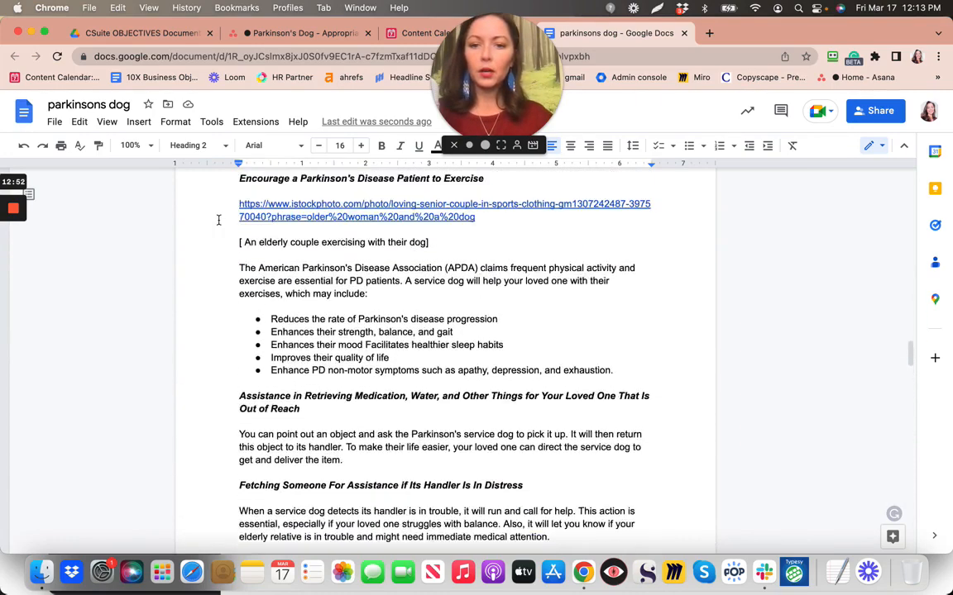
{"action": "left_click", "coordinate": [303, 37]}
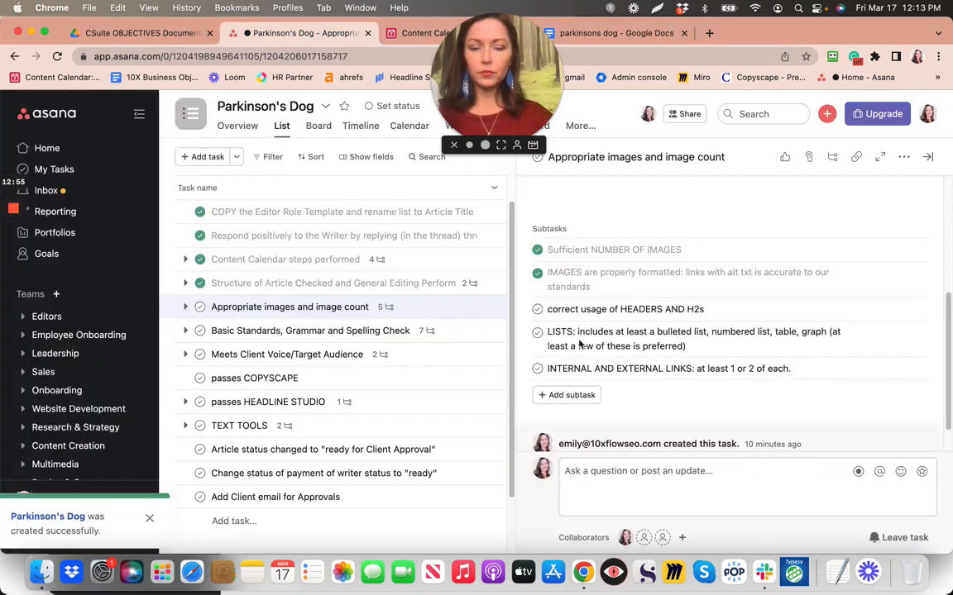
Tick the 'correct usage of HEADERS AND H2s' subtask complete and return to the parkinsons dog document
{"action": "left_click", "coordinate": [538, 312]}
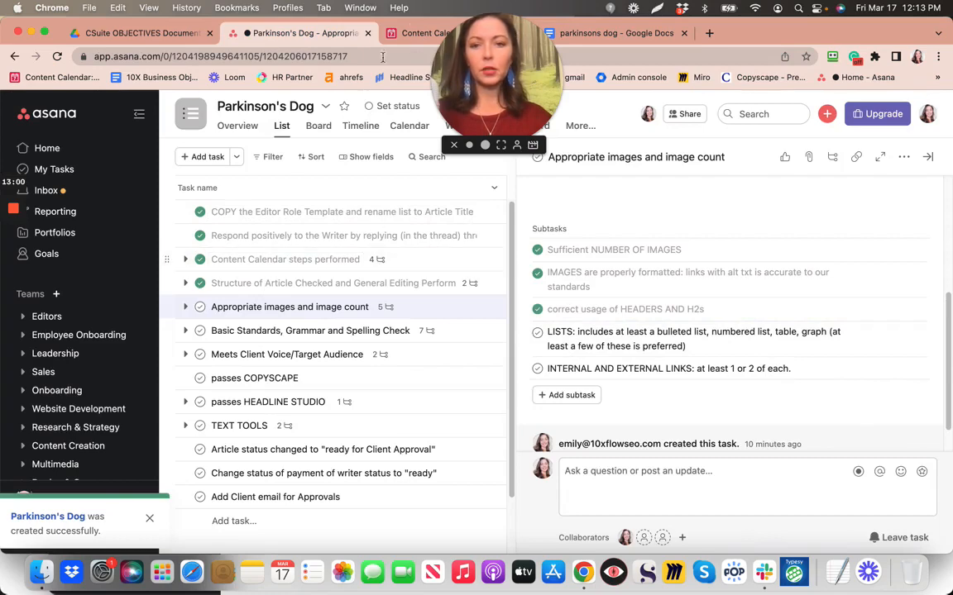
{"action": "left_click", "coordinate": [629, 36]}
{"action": "scroll", "coordinate": [362, 331], "scroll_direction": "down", "scroll_amount": 2}
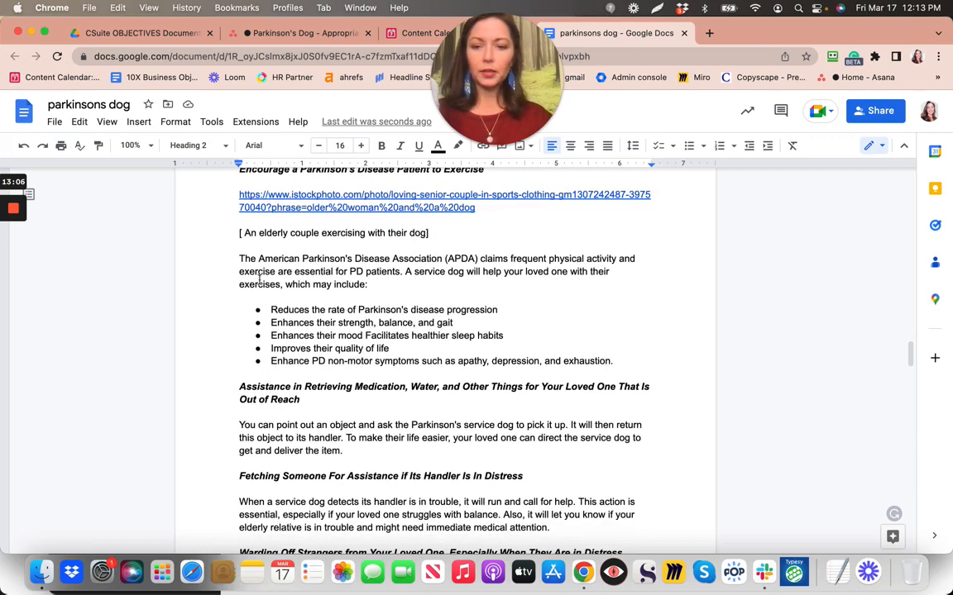
{"action": "scroll", "coordinate": [259, 279], "scroll_direction": "up", "scroll_amount": 8}
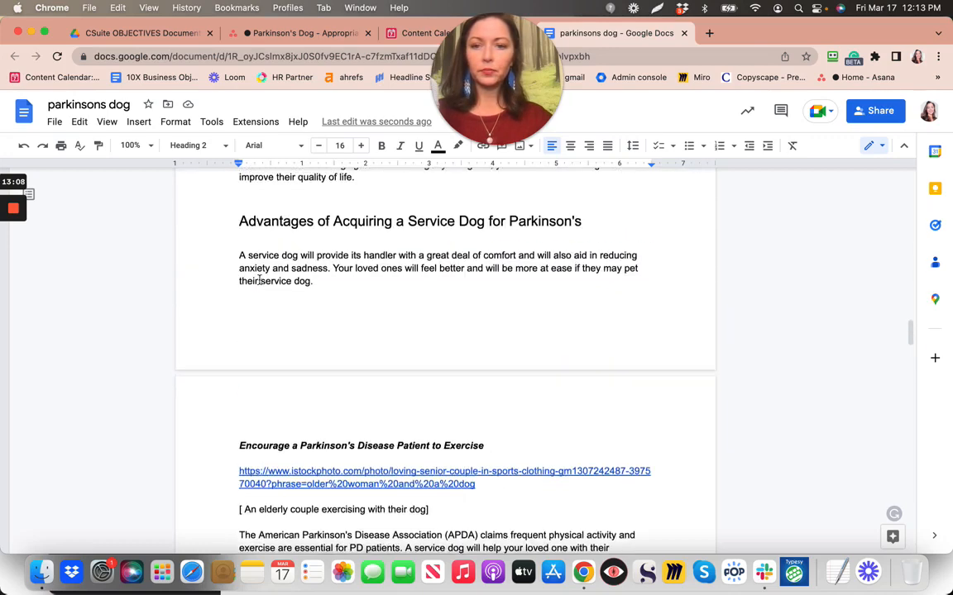
{"action": "scroll", "coordinate": [260, 281], "scroll_direction": "up", "scroll_amount": 3}
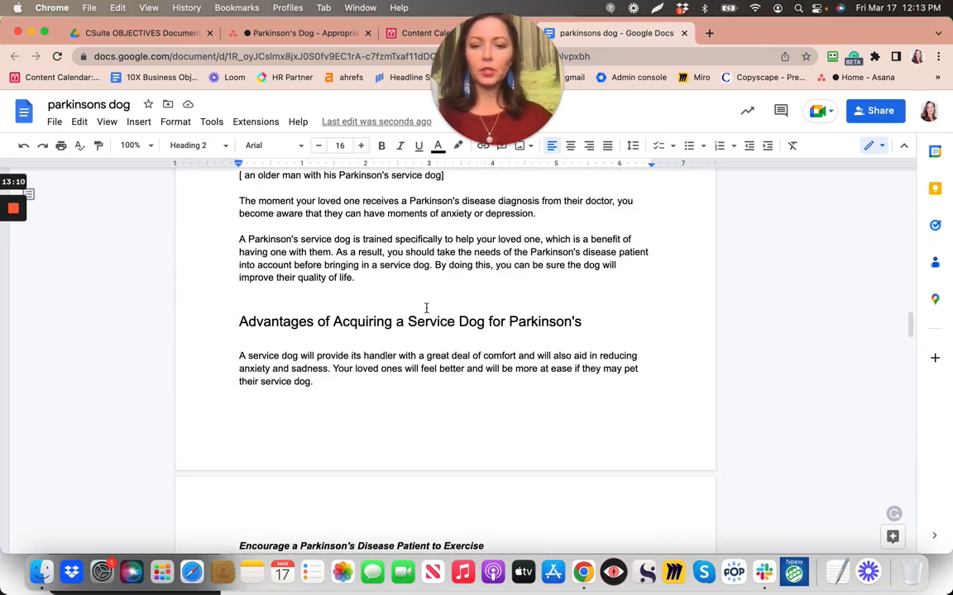
{"action": "scroll", "coordinate": [423, 315], "scroll_direction": "down", "scroll_amount": 7}
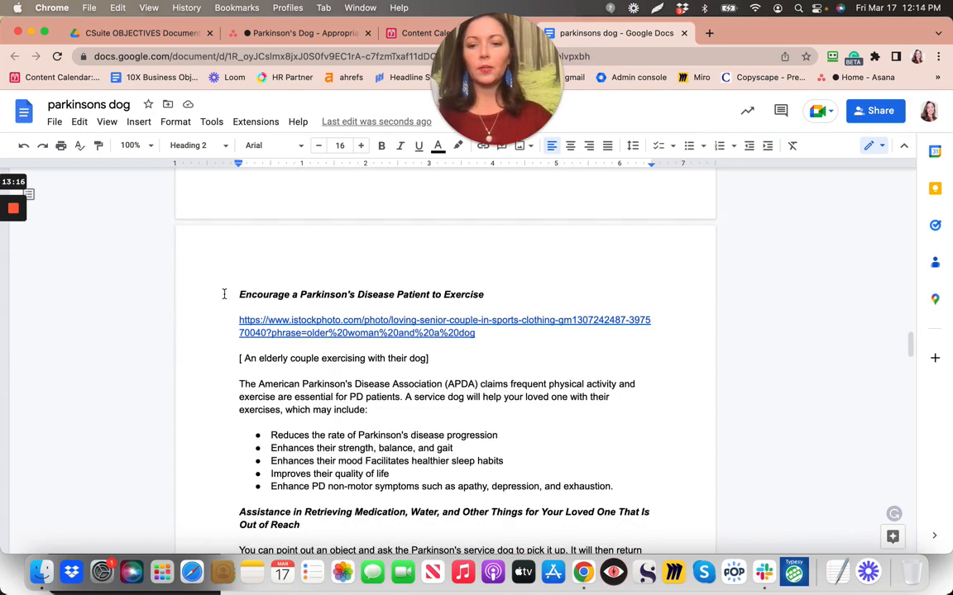
{"action": "scroll", "coordinate": [509, 300], "scroll_direction": "down", "scroll_amount": 5}
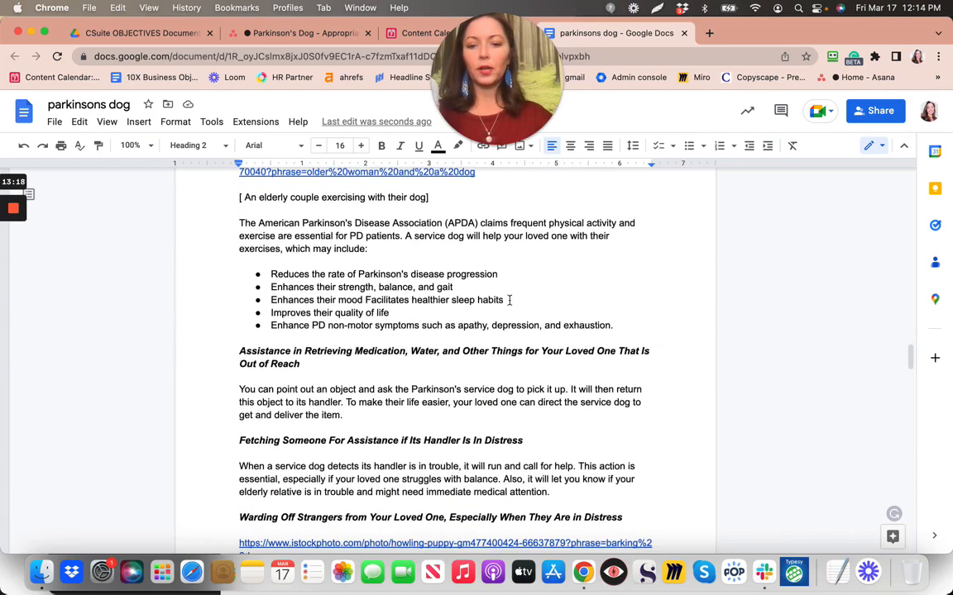
{"action": "scroll", "coordinate": [509, 301], "scroll_direction": "down", "scroll_amount": 3}
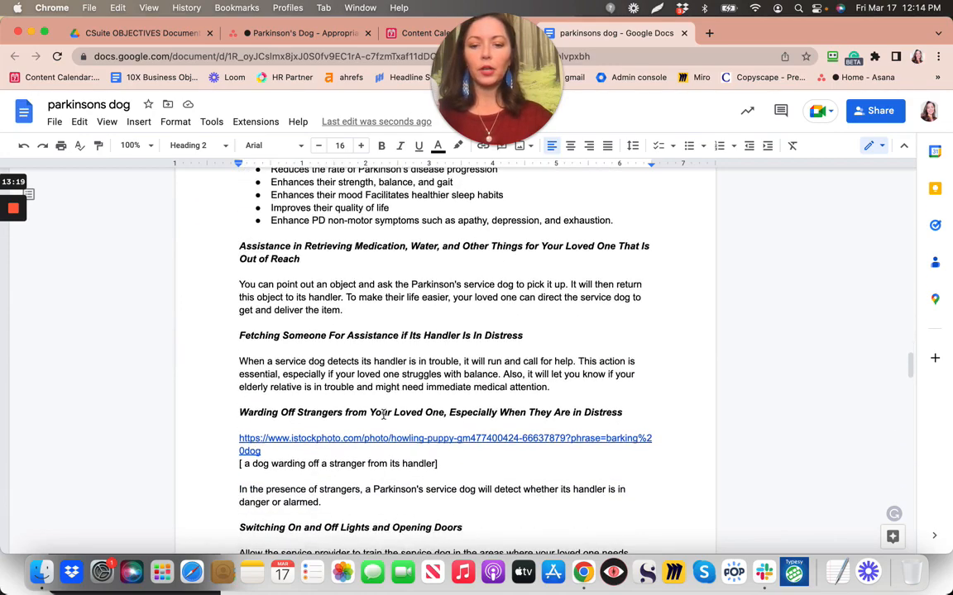
{"action": "scroll", "coordinate": [383, 414], "scroll_direction": "down", "scroll_amount": 8}
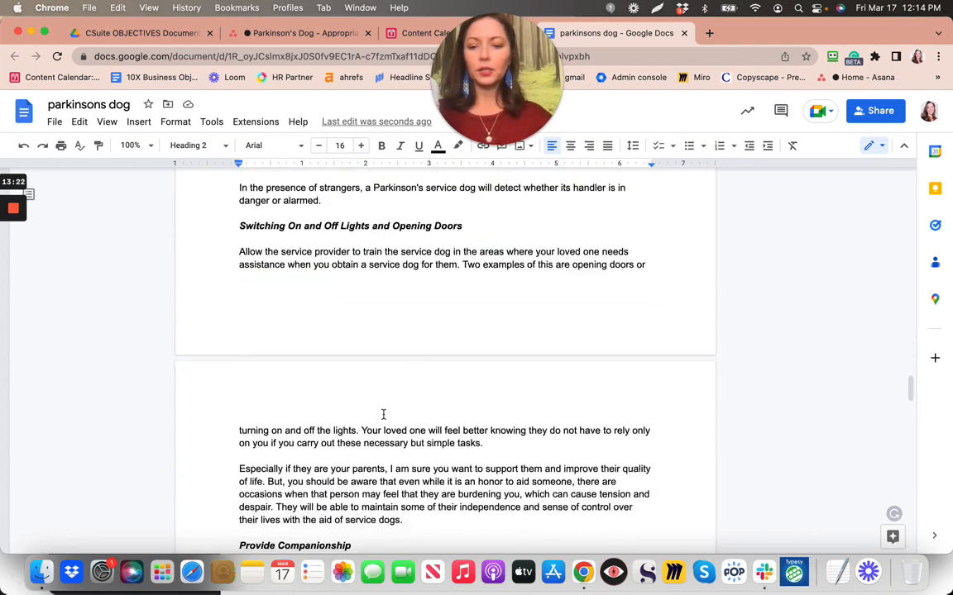
{"action": "scroll", "coordinate": [383, 414], "scroll_direction": "down", "scroll_amount": 5}
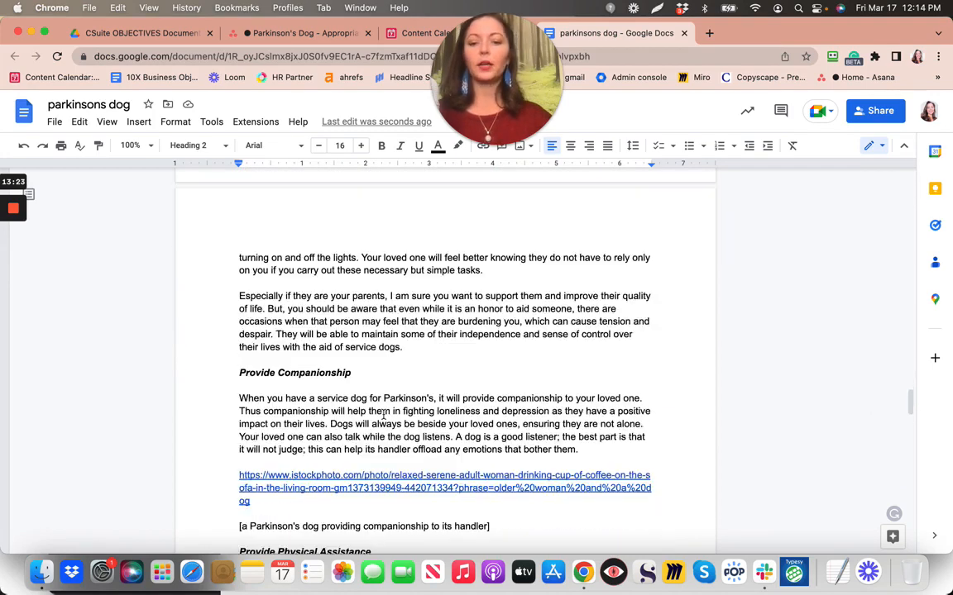
{"action": "scroll", "coordinate": [383, 414], "scroll_direction": "down", "scroll_amount": 4}
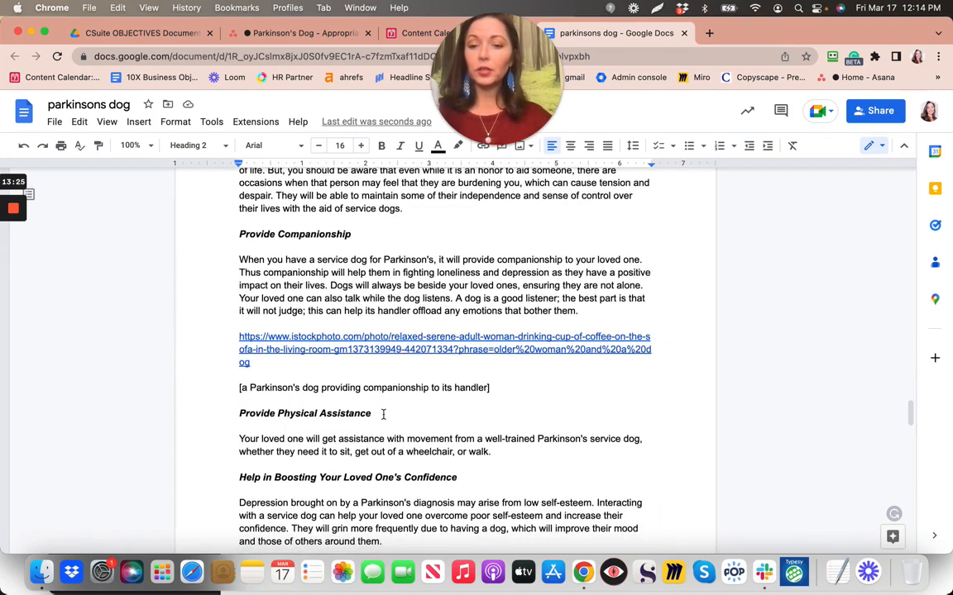
{"action": "scroll", "coordinate": [383, 414], "scroll_direction": "down", "scroll_amount": 3}
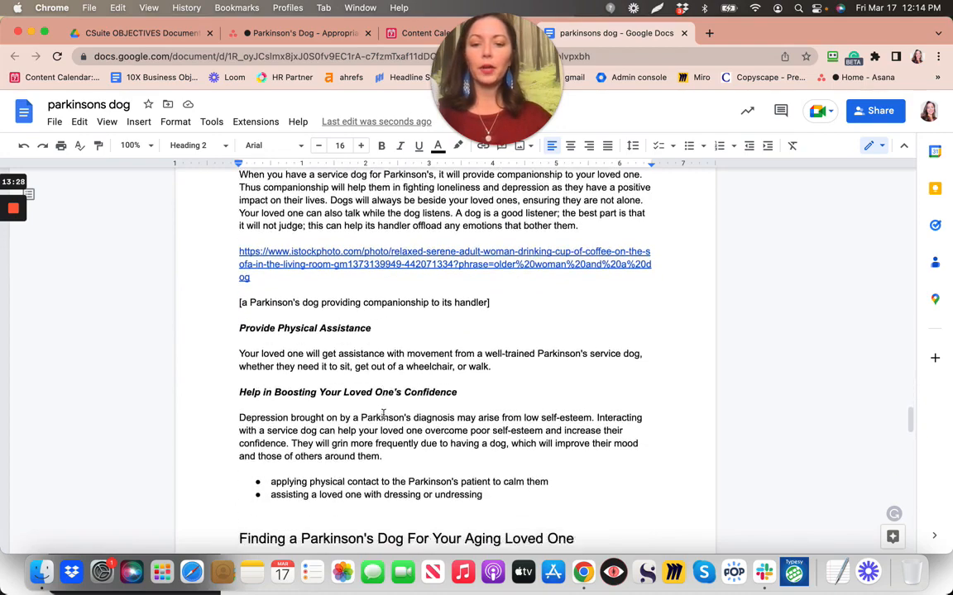
{"action": "scroll", "coordinate": [383, 414], "scroll_direction": "up", "scroll_amount": 20}
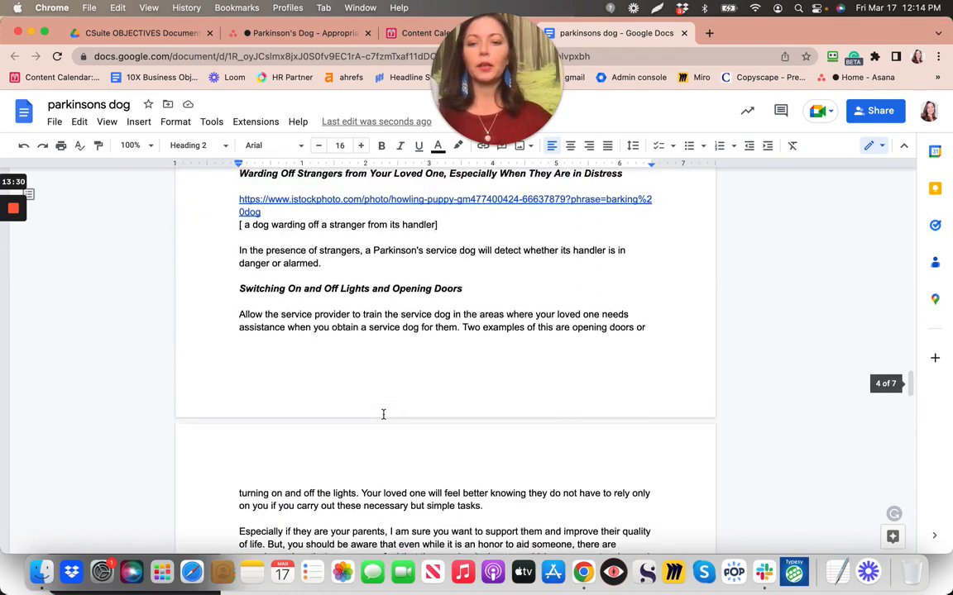
{"action": "scroll", "coordinate": [383, 414], "scroll_direction": "up", "scroll_amount": 9}
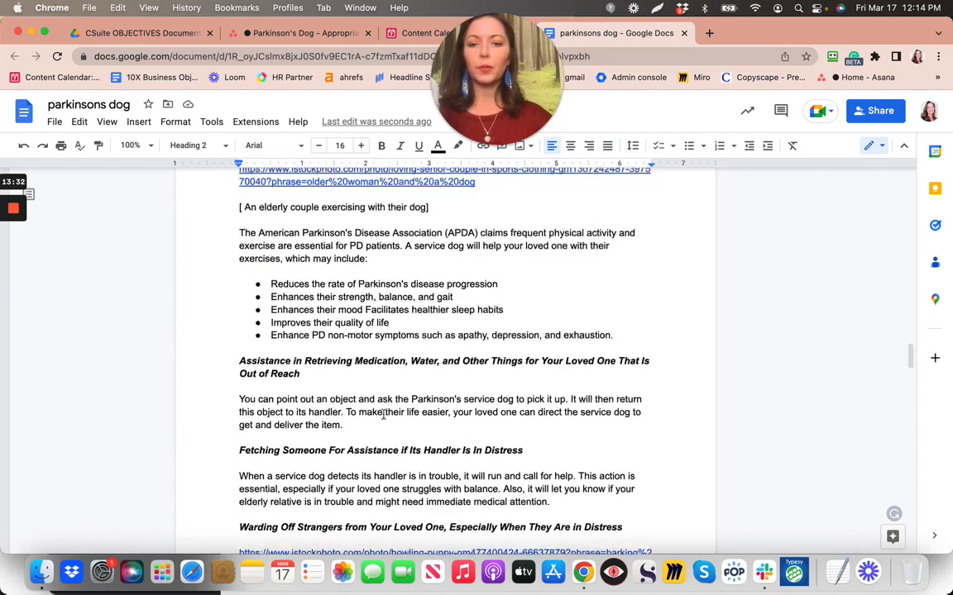
{"action": "scroll", "coordinate": [383, 414], "scroll_direction": "up", "scroll_amount": 9}
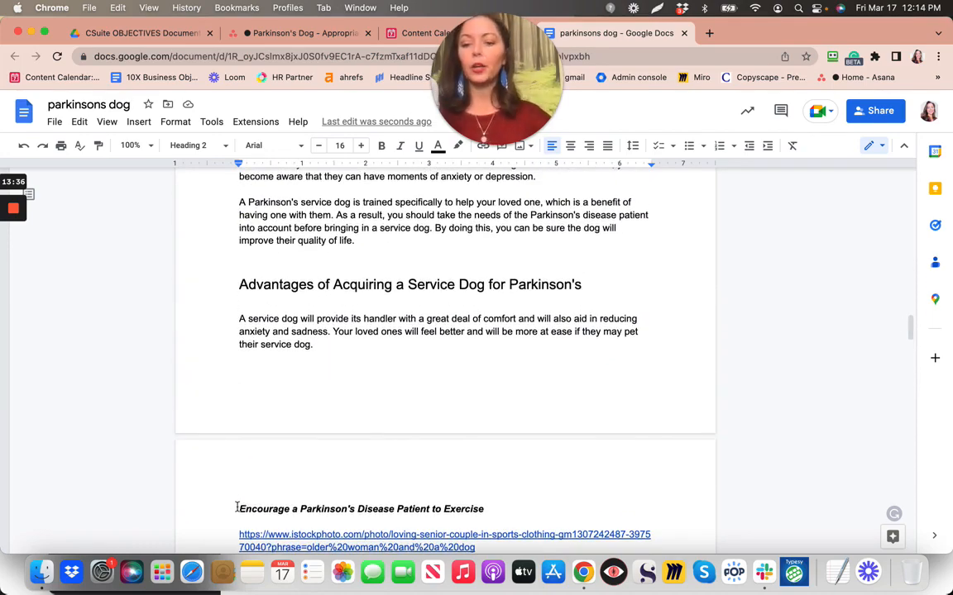
{"action": "scroll", "coordinate": [240, 508], "scroll_direction": "down", "scroll_amount": 8}
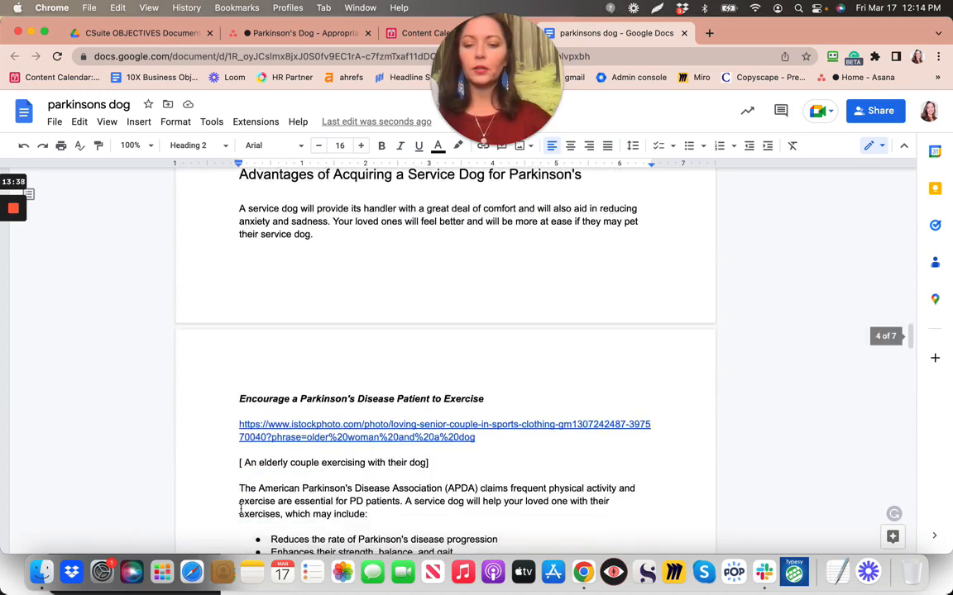
{"action": "scroll", "coordinate": [239, 485], "scroll_direction": "down", "scroll_amount": 3}
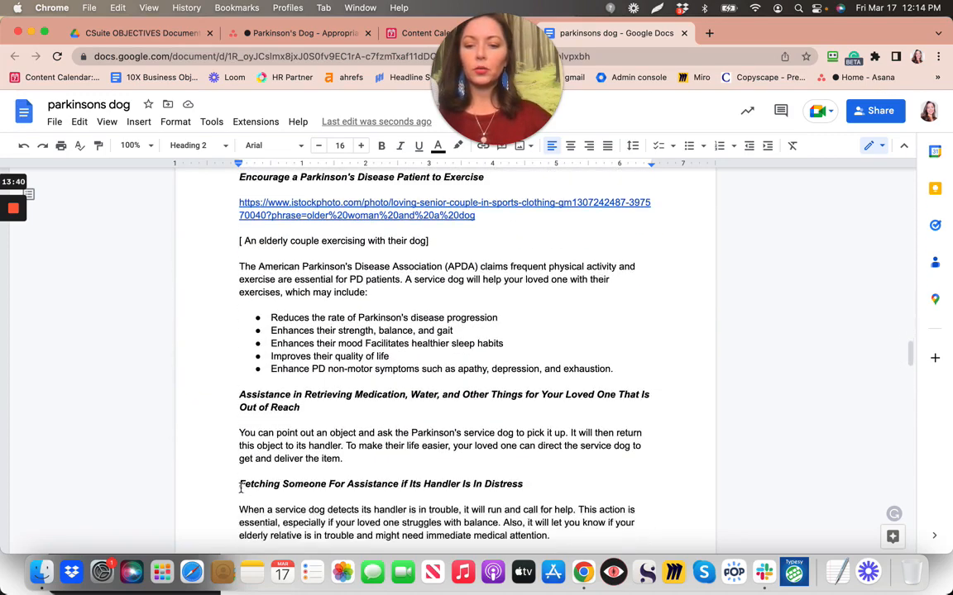
{"action": "scroll", "coordinate": [244, 524], "scroll_direction": "down", "scroll_amount": 5}
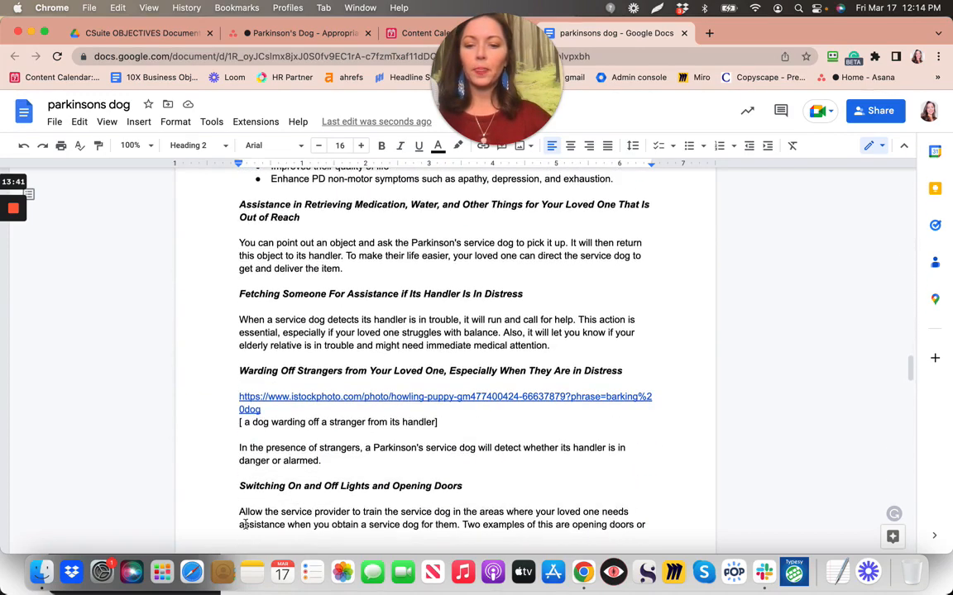
{"action": "scroll", "coordinate": [248, 485], "scroll_direction": "down", "scroll_amount": 10}
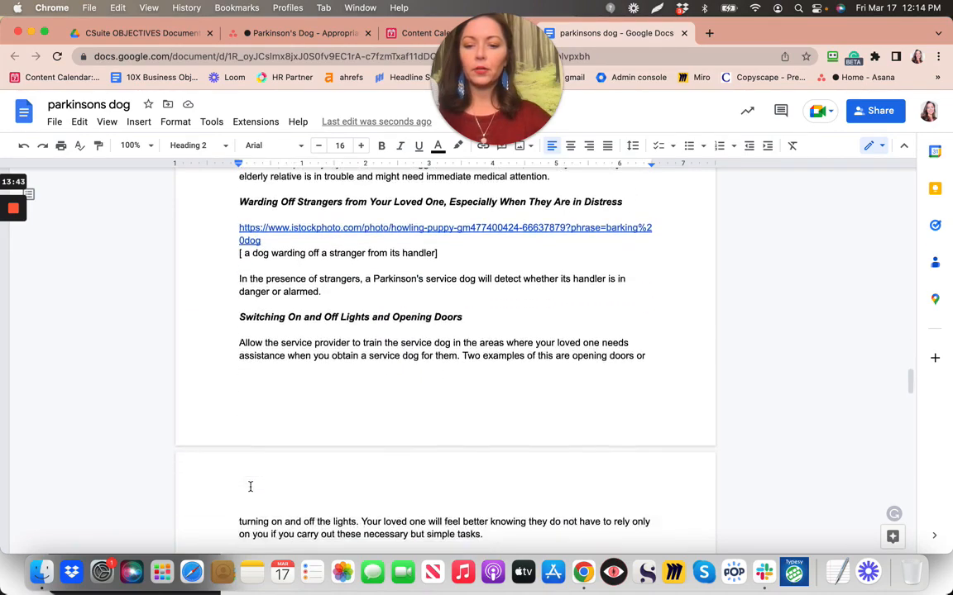
{"action": "scroll", "coordinate": [250, 486], "scroll_direction": "down", "scroll_amount": 8}
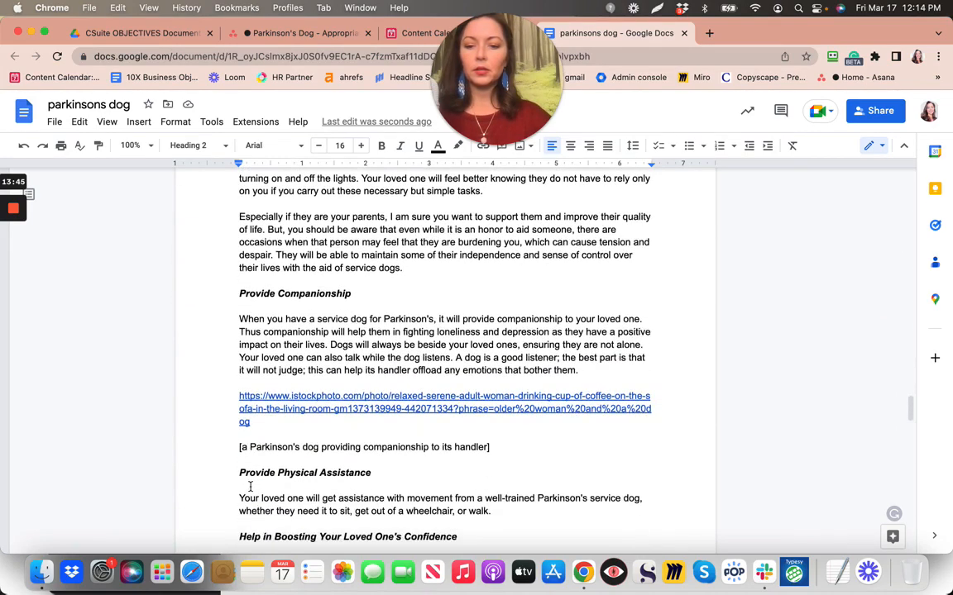
{"action": "scroll", "coordinate": [249, 486], "scroll_direction": "down", "scroll_amount": 5}
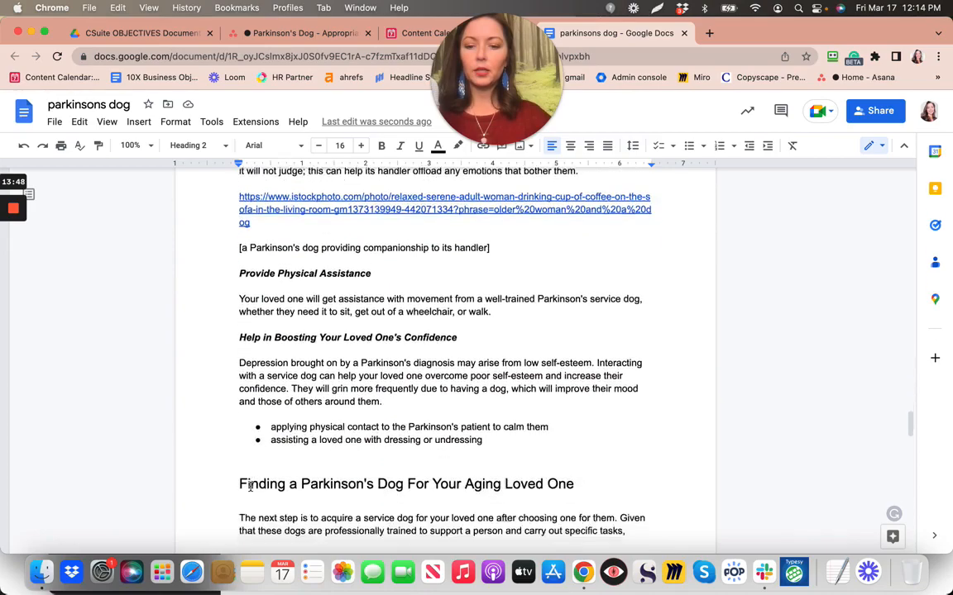
{"action": "scroll", "coordinate": [250, 487], "scroll_direction": "up", "scroll_amount": 20}
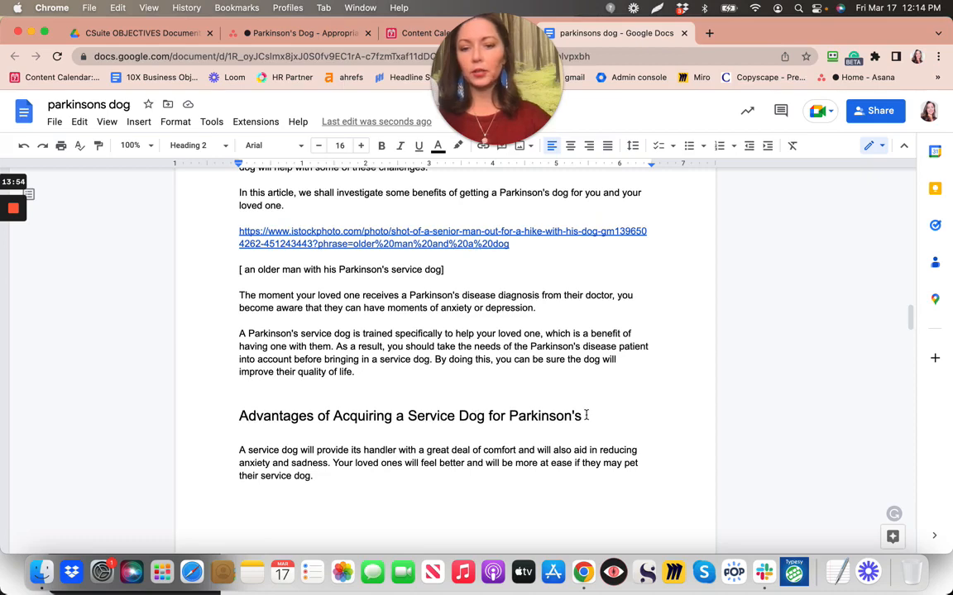
Scroll through the article to review its bulleted lists
{"action": "scroll", "coordinate": [586, 415], "scroll_direction": "down", "scroll_amount": 3}
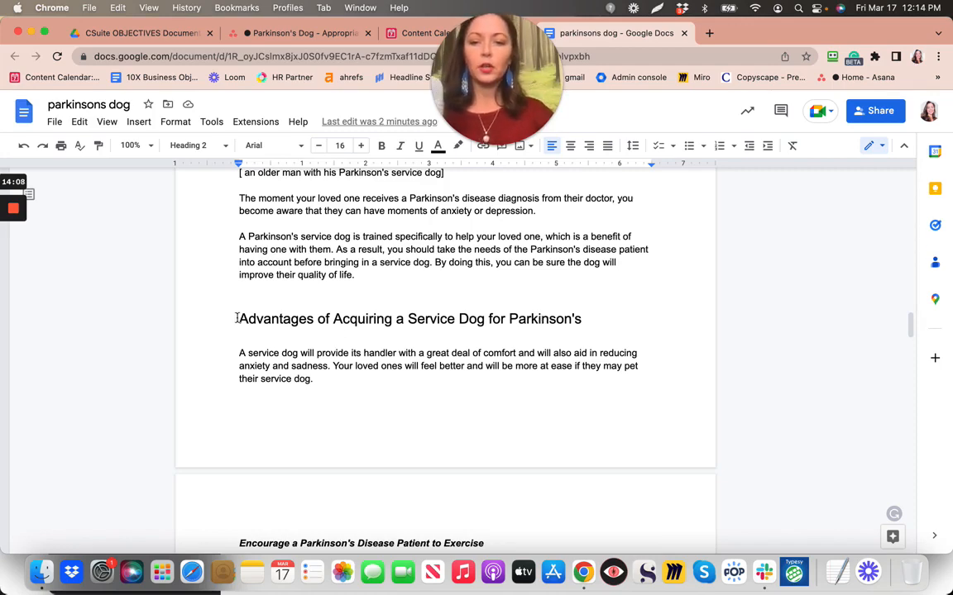
{"action": "scroll", "coordinate": [237, 318], "scroll_direction": "down", "scroll_amount": 5}
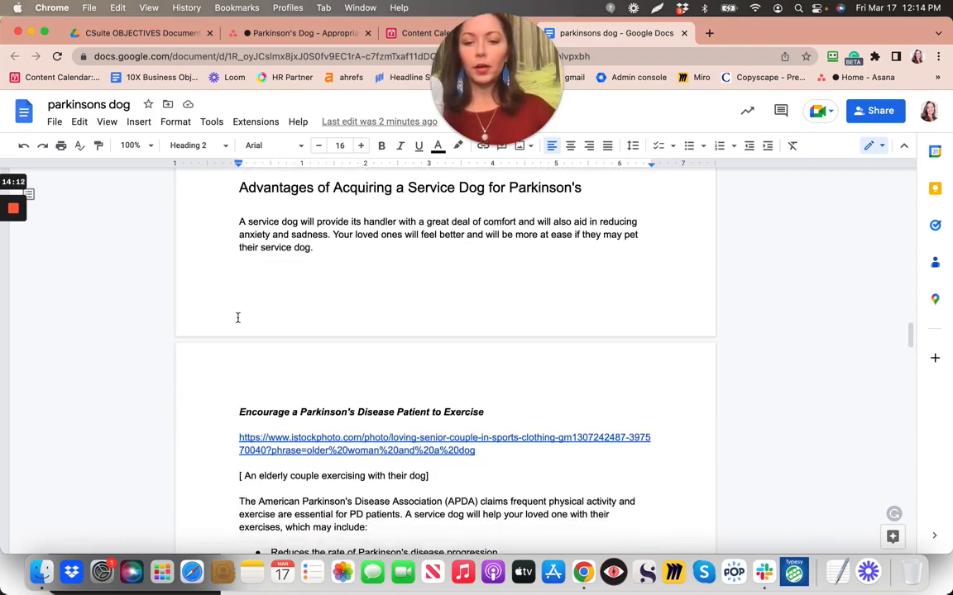
{"action": "scroll", "coordinate": [245, 206], "scroll_direction": "down", "scroll_amount": 1}
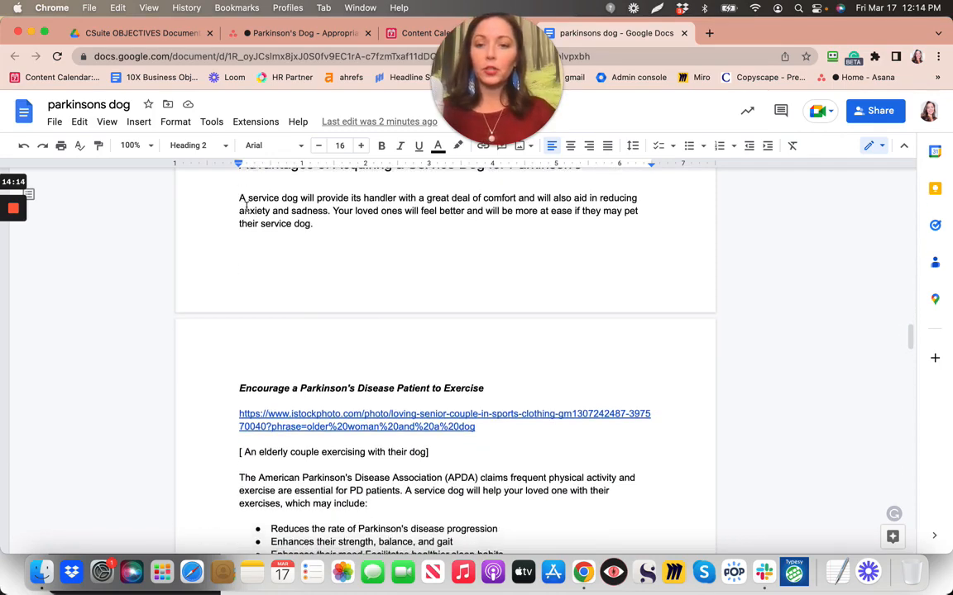
{"action": "scroll", "coordinate": [246, 207], "scroll_direction": "up", "scroll_amount": 1}
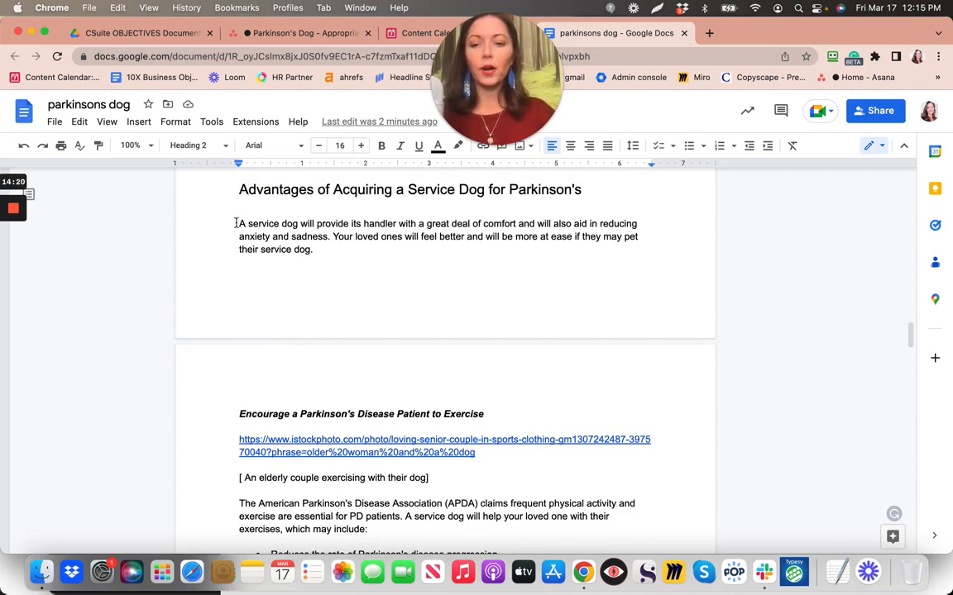
{"action": "scroll", "coordinate": [236, 223], "scroll_direction": "down", "scroll_amount": 5}
{"action": "scroll", "coordinate": [235, 223], "scroll_direction": "up", "scroll_amount": 2}
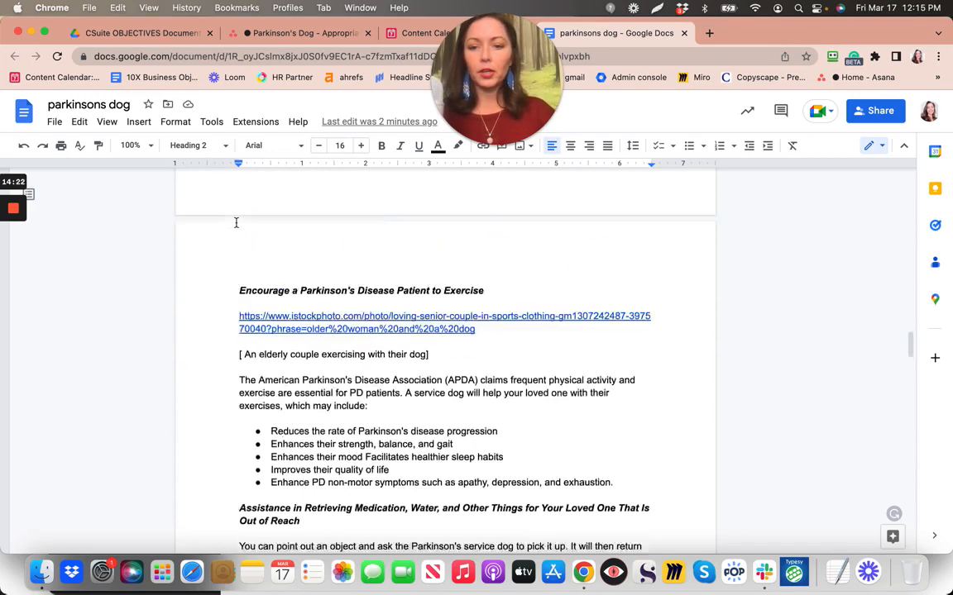
{"action": "scroll", "coordinate": [235, 221], "scroll_direction": "up", "scroll_amount": 1}
{"action": "scroll", "coordinate": [270, 396], "scroll_direction": "down", "scroll_amount": 2}
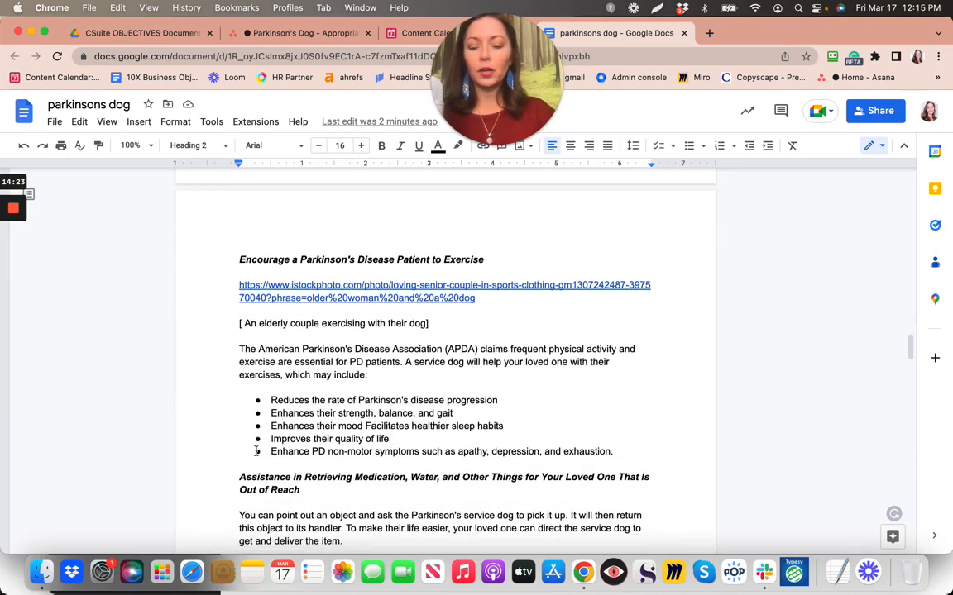
Mark the LISTS subtask complete in Asana and return to the article
{"action": "left_click", "coordinate": [340, 33]}
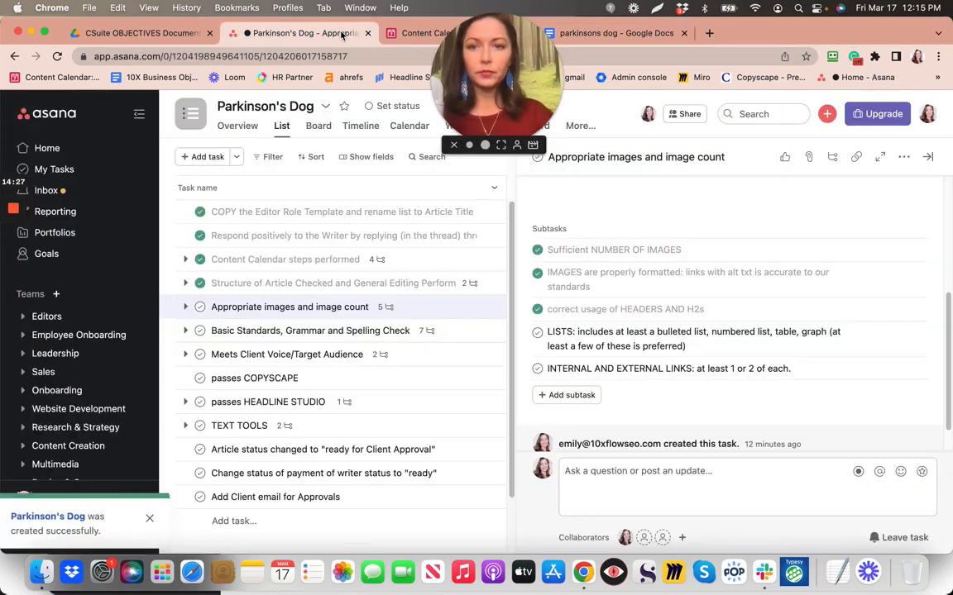
{"action": "left_click", "coordinate": [539, 332]}
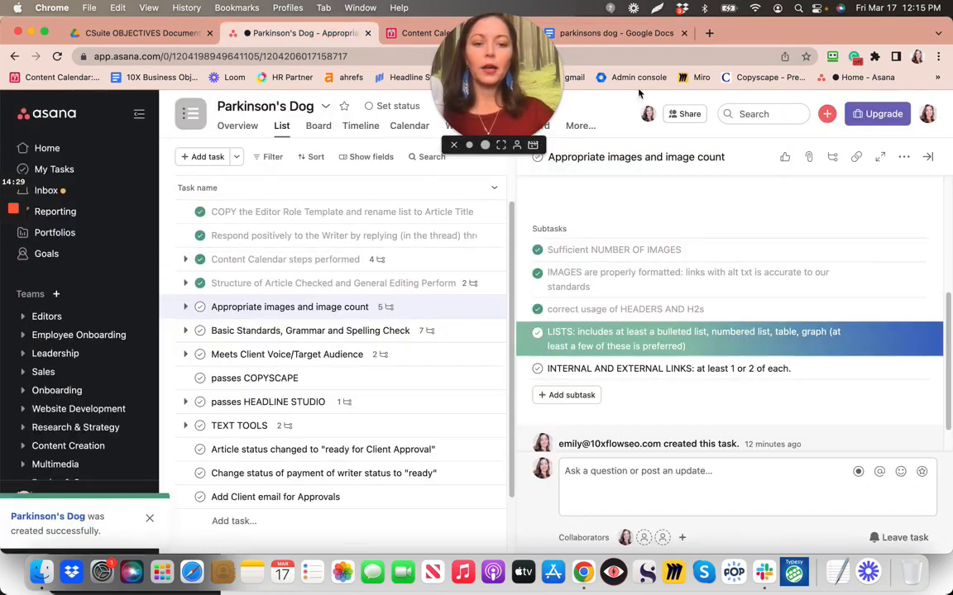
{"action": "left_click", "coordinate": [582, 34]}
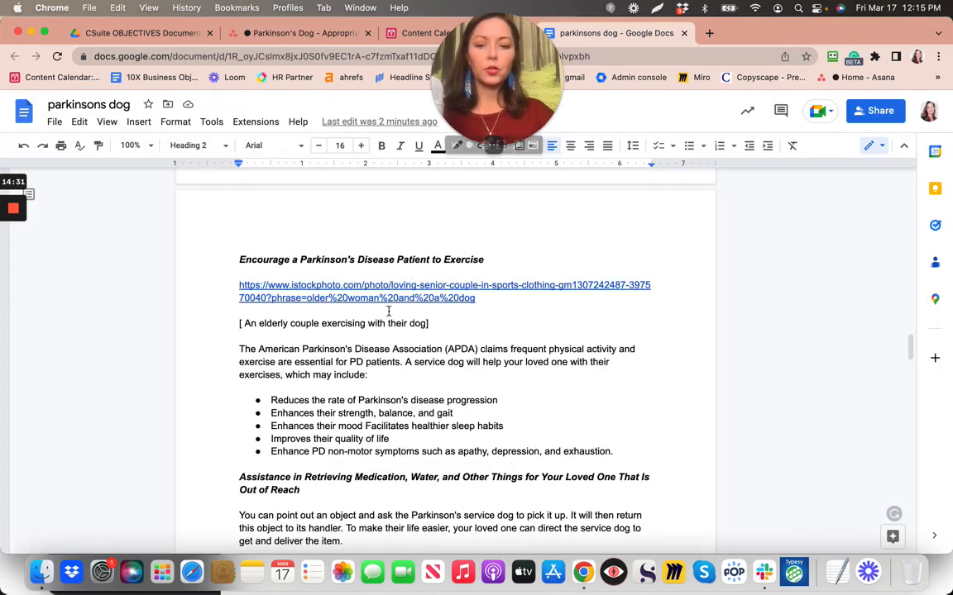
Scroll down to Reach Out For Help and show the Amy's Eden link preview card
{"action": "scroll", "coordinate": [370, 339], "scroll_direction": "down", "scroll_amount": 10}
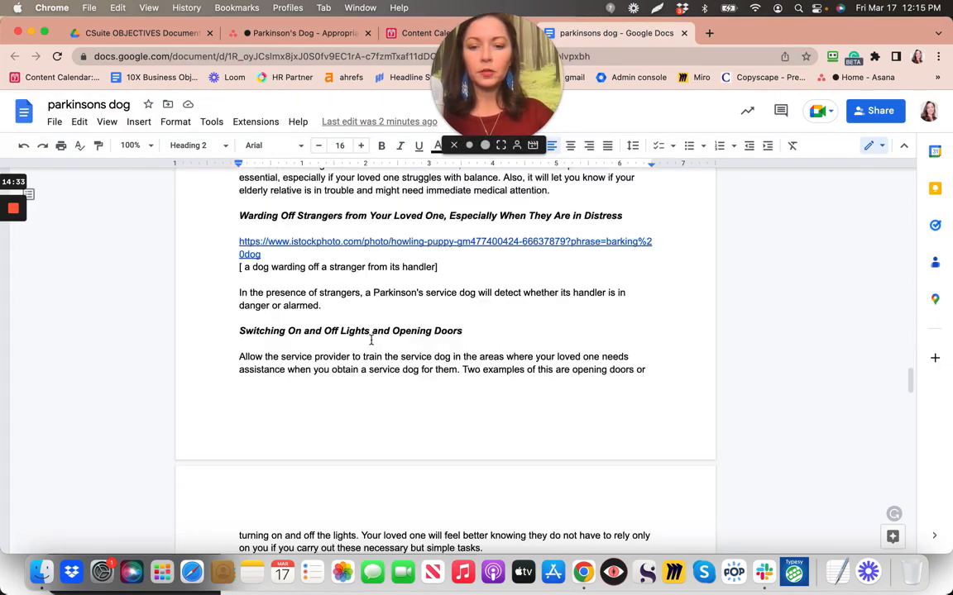
{"action": "scroll", "coordinate": [371, 340], "scroll_direction": "down", "scroll_amount": 9}
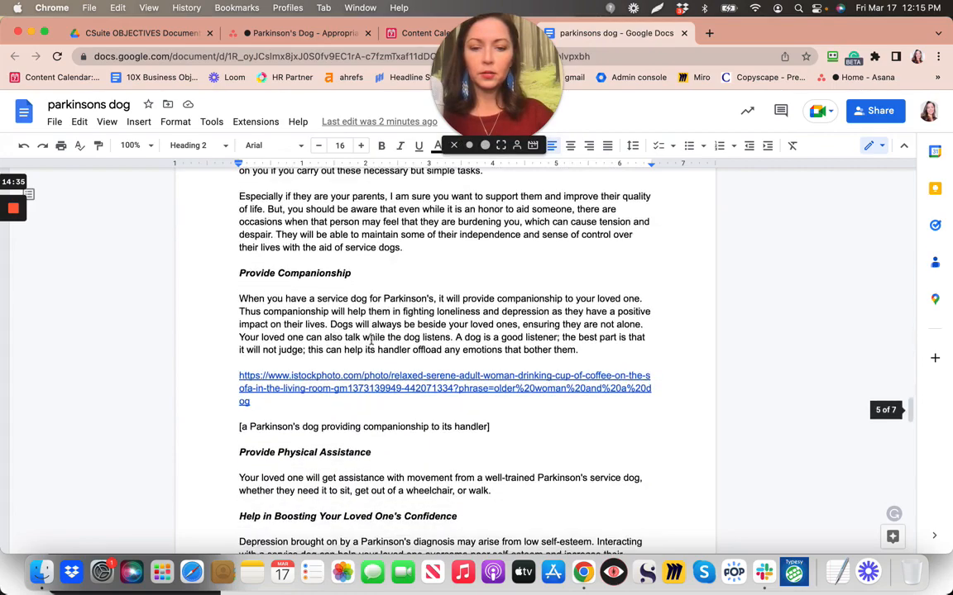
{"action": "scroll", "coordinate": [370, 339], "scroll_direction": "down", "scroll_amount": 10}
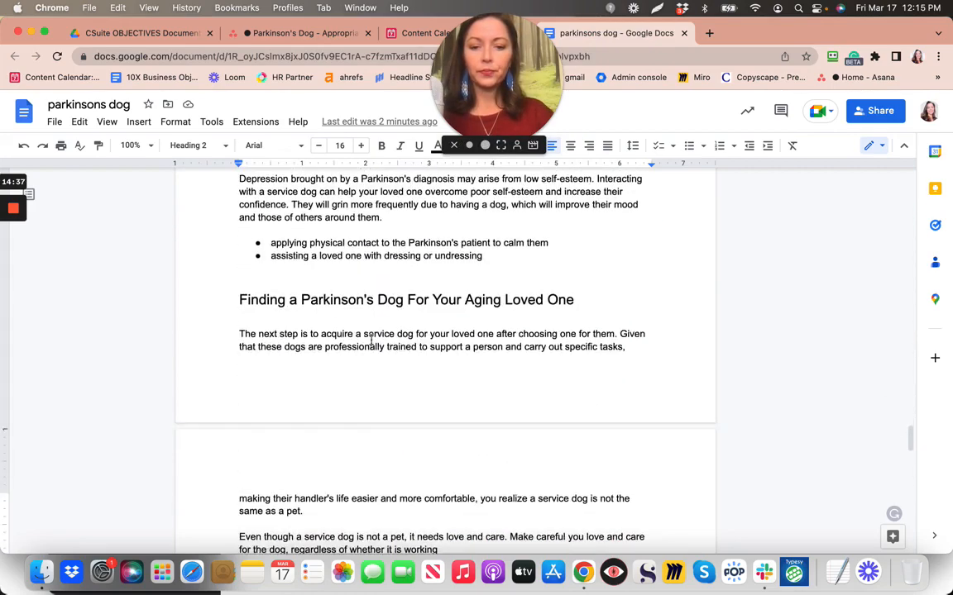
{"action": "scroll", "coordinate": [370, 339], "scroll_direction": "down", "scroll_amount": 10}
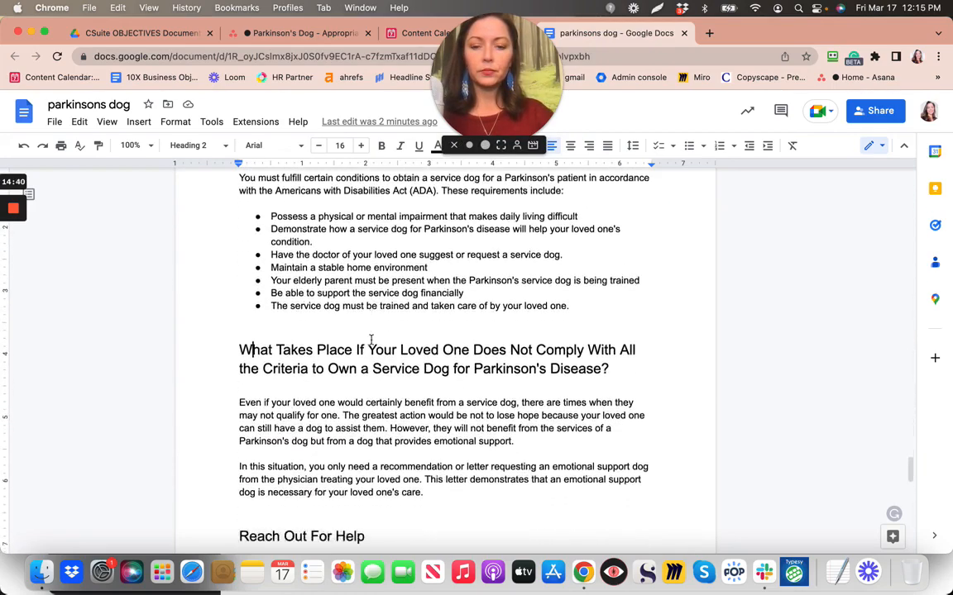
{"action": "scroll", "coordinate": [370, 339], "scroll_direction": "down", "scroll_amount": 3}
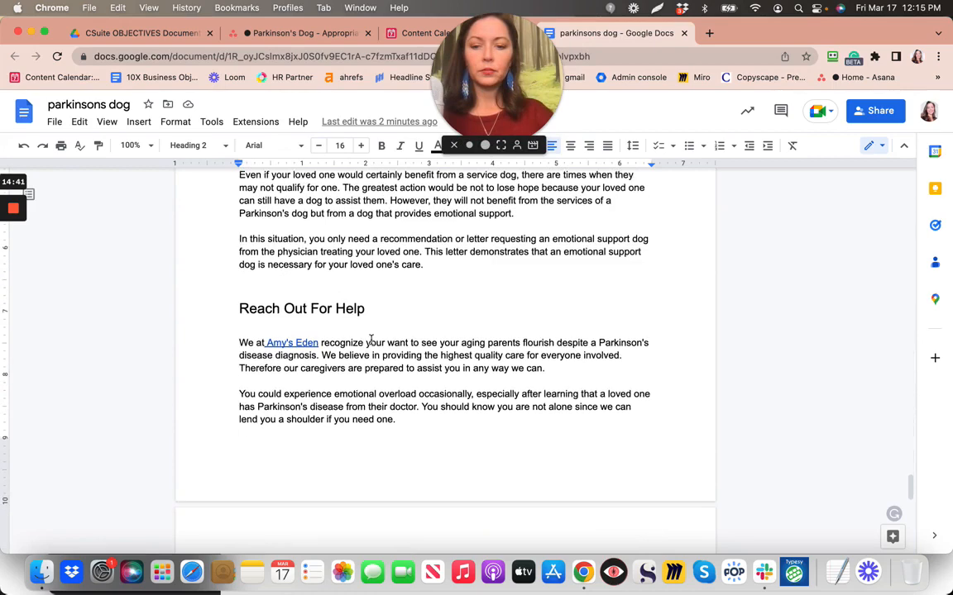
{"action": "left_click", "coordinate": [296, 342]}
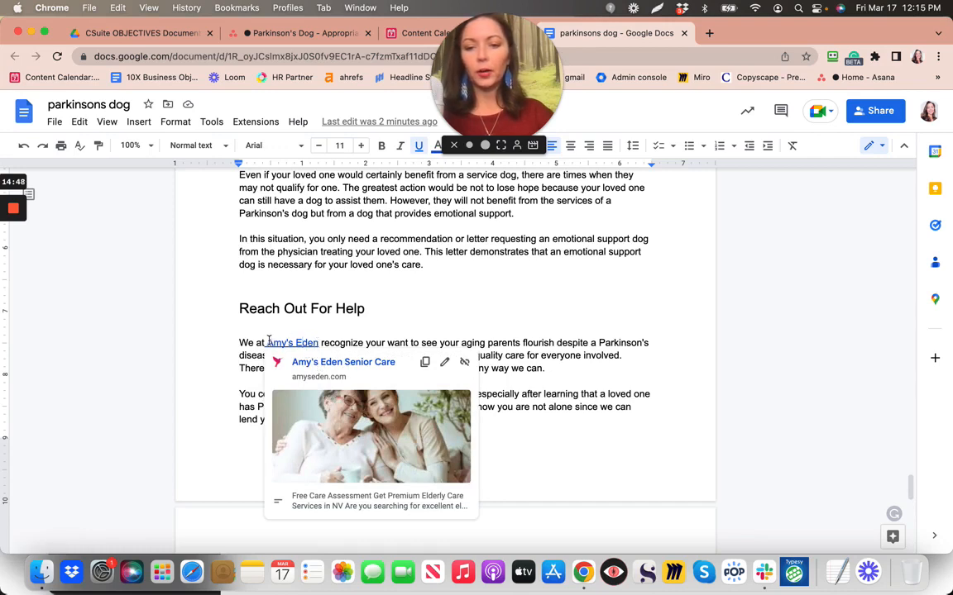
Select the Amy's Eden link text and start a new margin comment on it
{"action": "left_click", "coordinate": [316, 343], "text": "shift"}
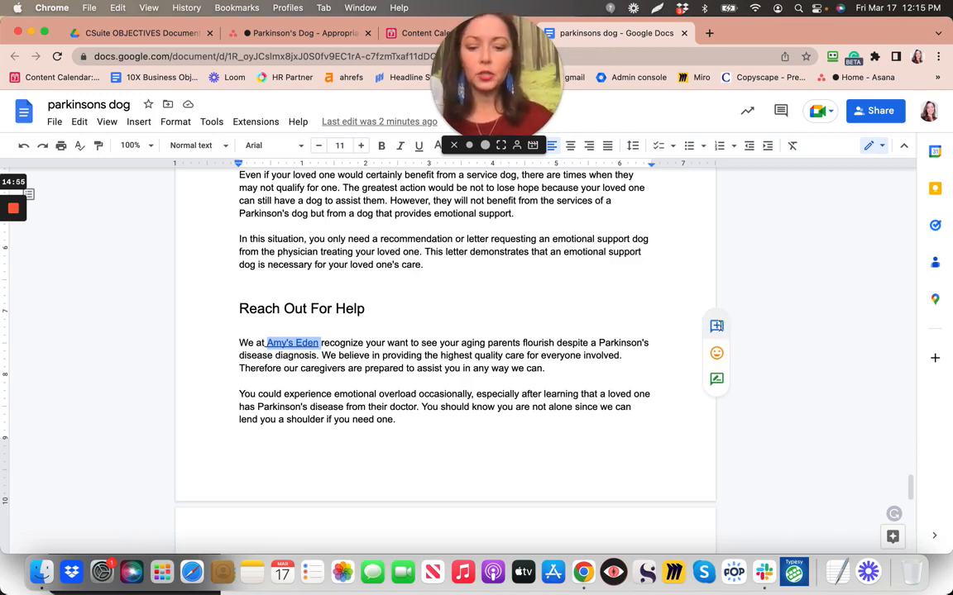
{"action": "double_click", "coordinate": [718, 328]}
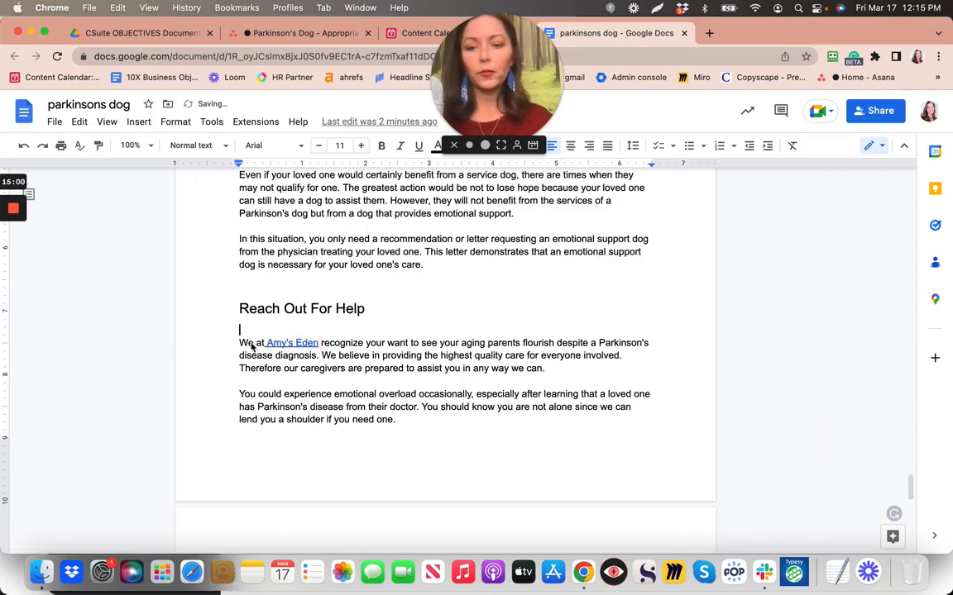
{"action": "left_click", "coordinate": [248, 346]}
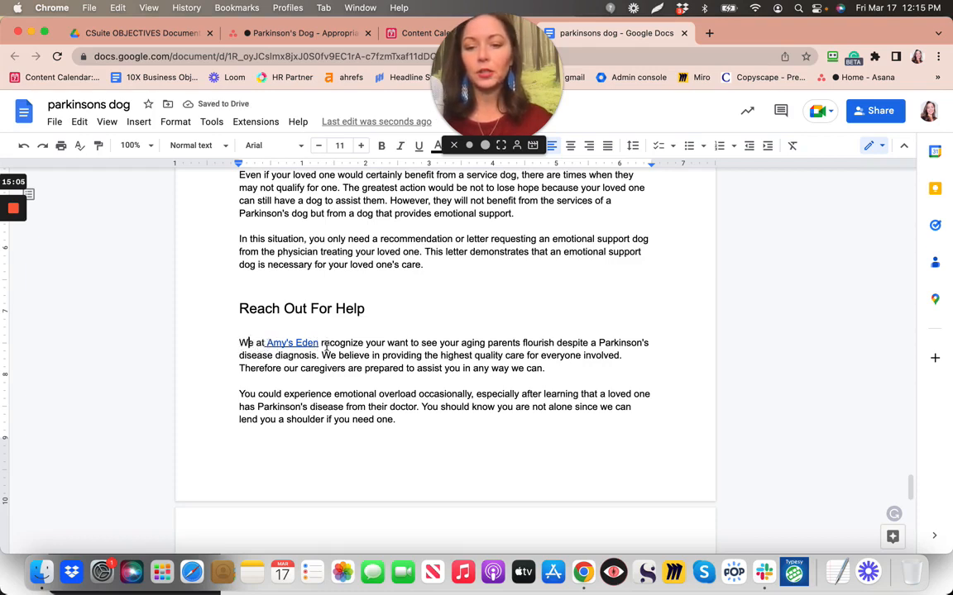
{"action": "left_click_drag", "start_coordinate": [266, 346], "coordinate": [327, 347]}
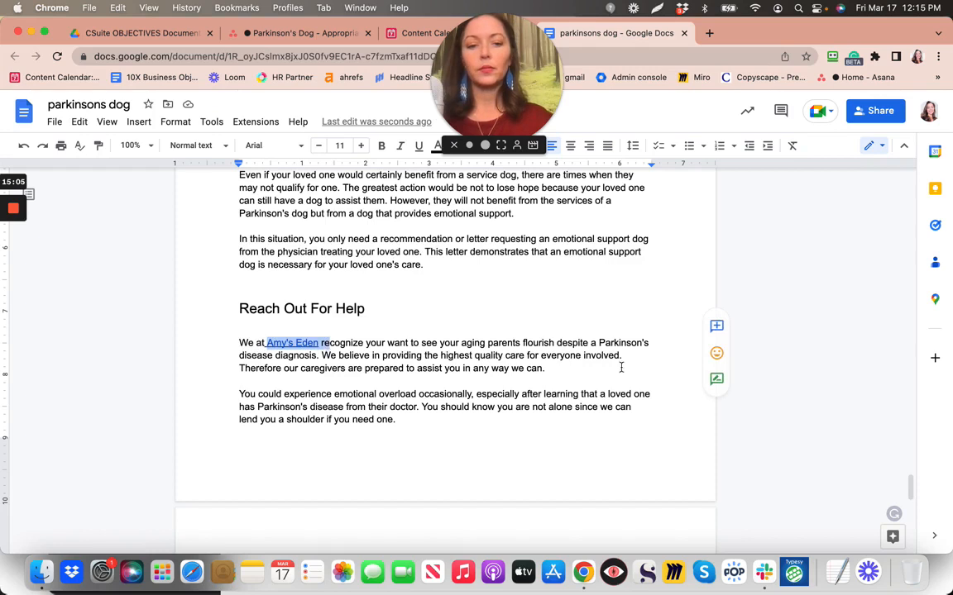
{"action": "left_click", "coordinate": [716, 326]}
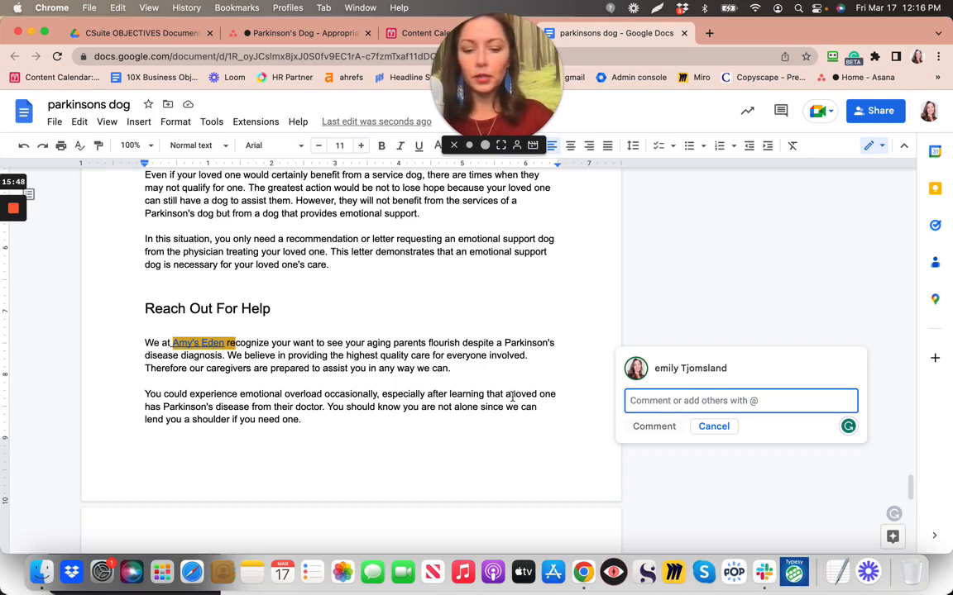
Post a comment on Amy's Eden suggesting future links to other articles on its website
{"action": "type", "text": "This is g"}
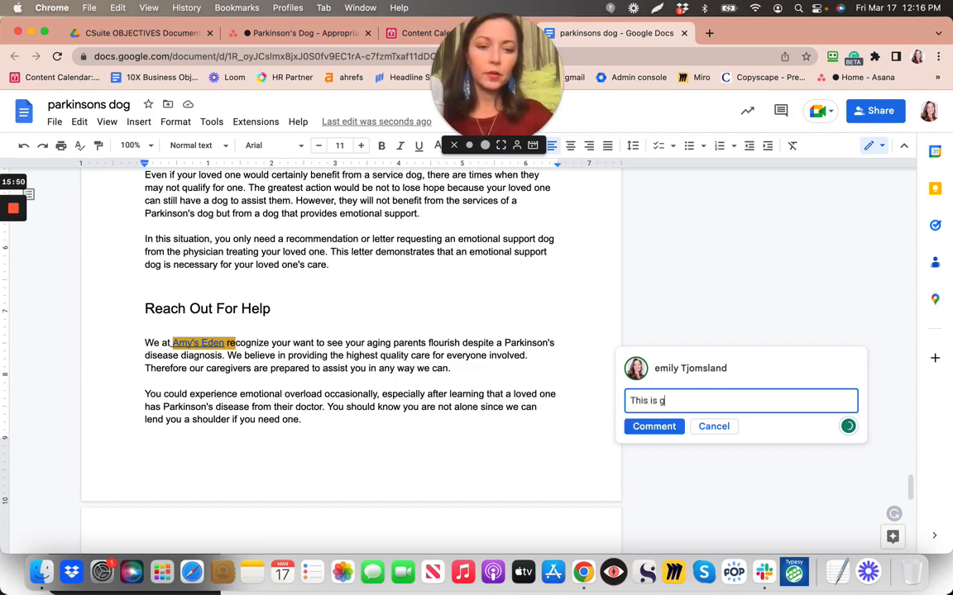
{"action": "type", "text": "reat to link"}
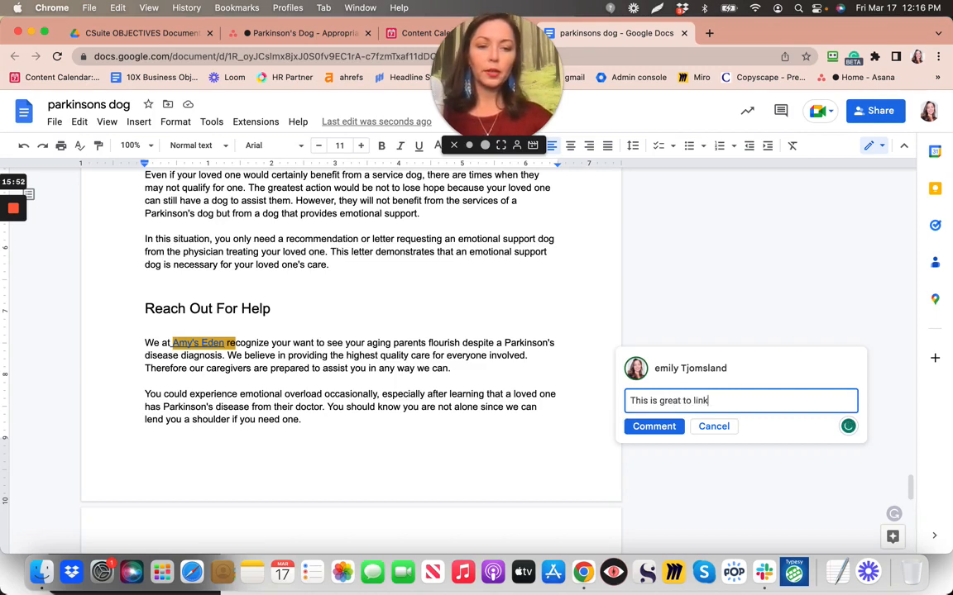
{"action": "type", "text": " within A"}
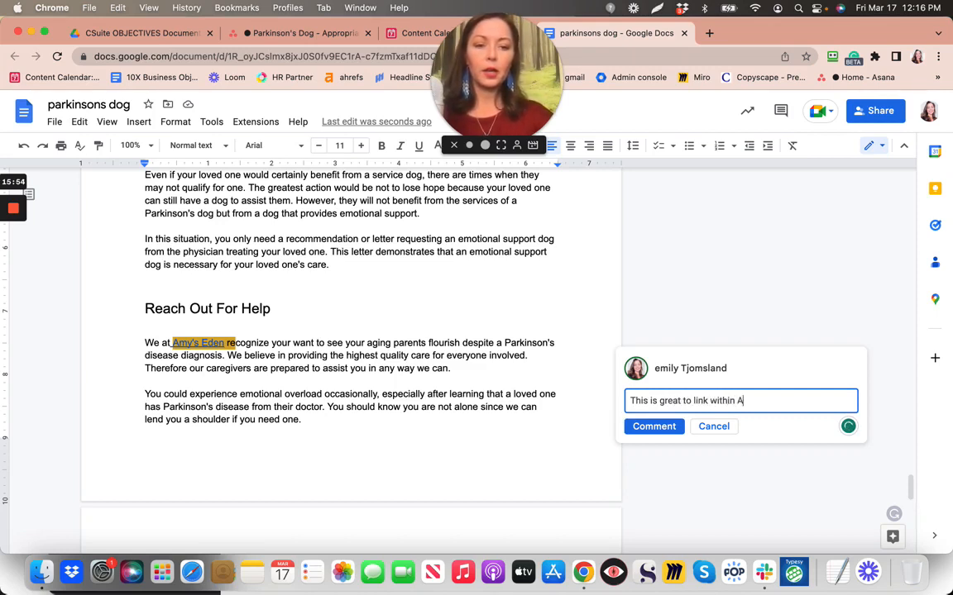
{"action": "type", "text": "my's Ed"}
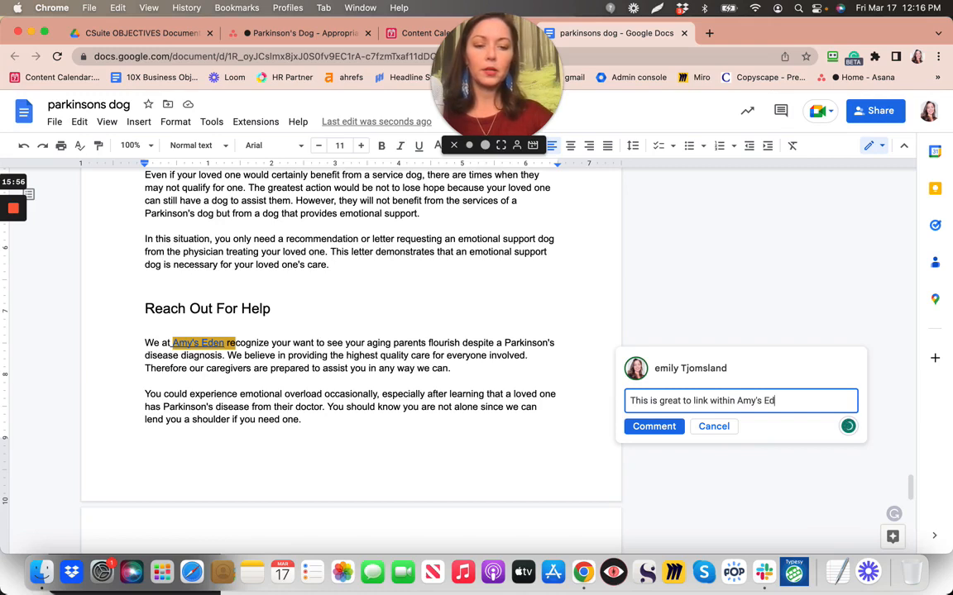
{"action": "type", "text": "en, Iet"}
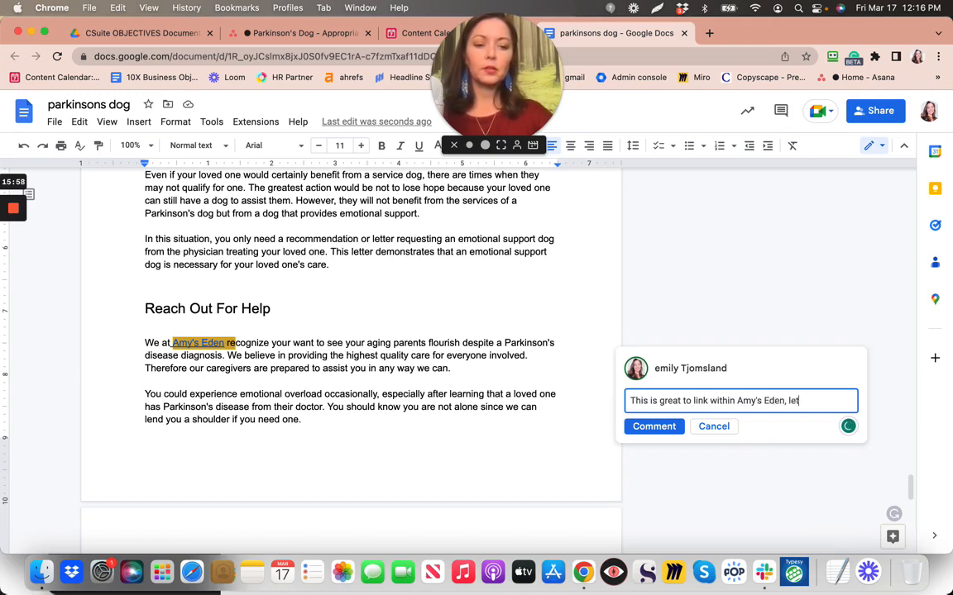
{"action": "type", "text": "'s try in t"}
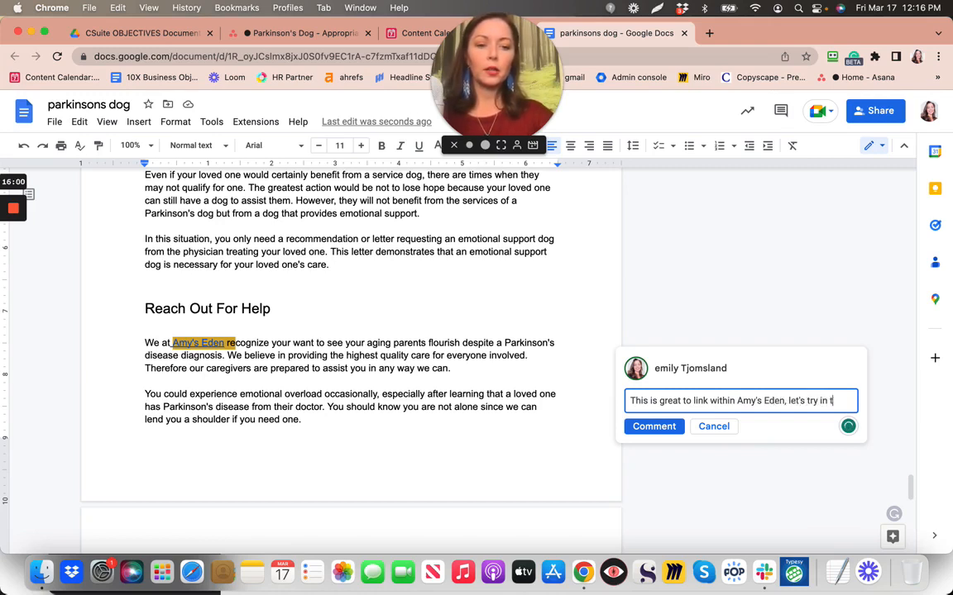
{"action": "type", "text": "he future"}
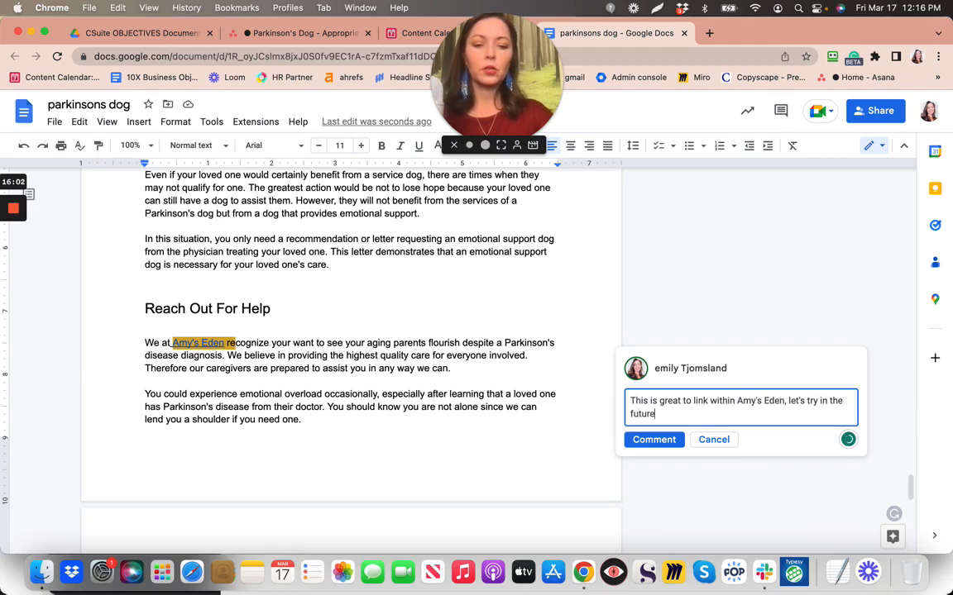
{"action": "type", "text": " to link to "}
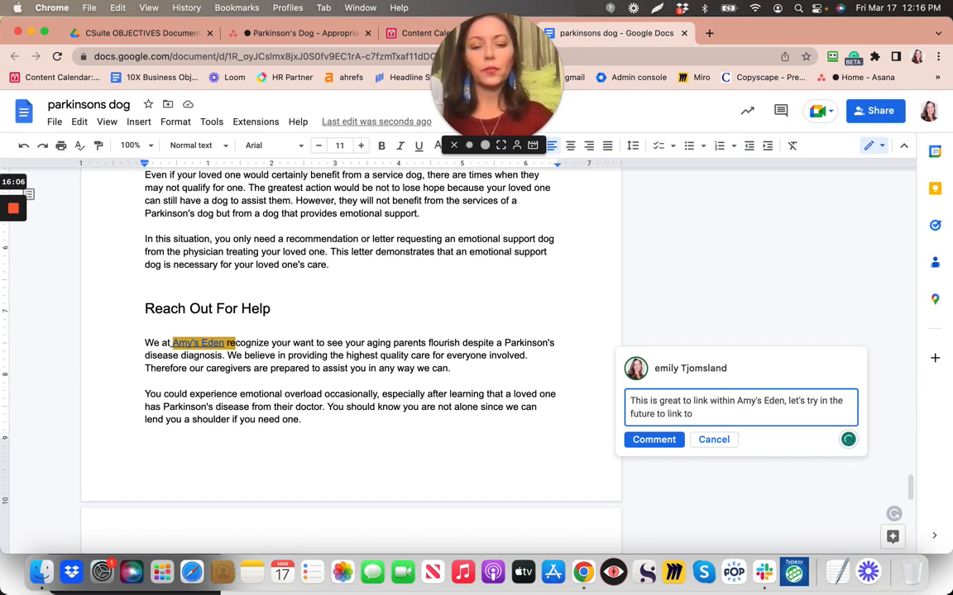
{"action": "type", "text": "othe"}
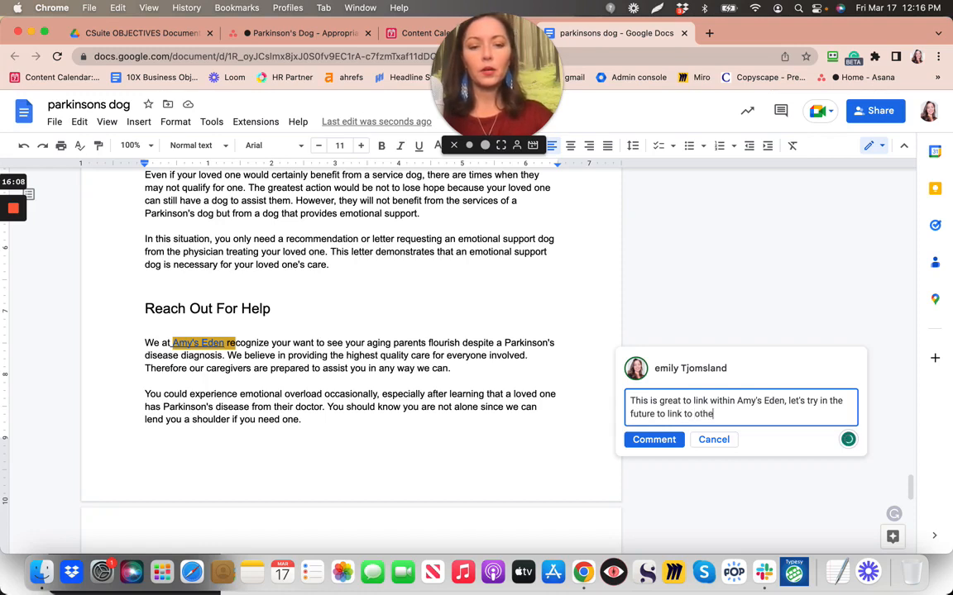
{"action": "type", "text": "r articles"}
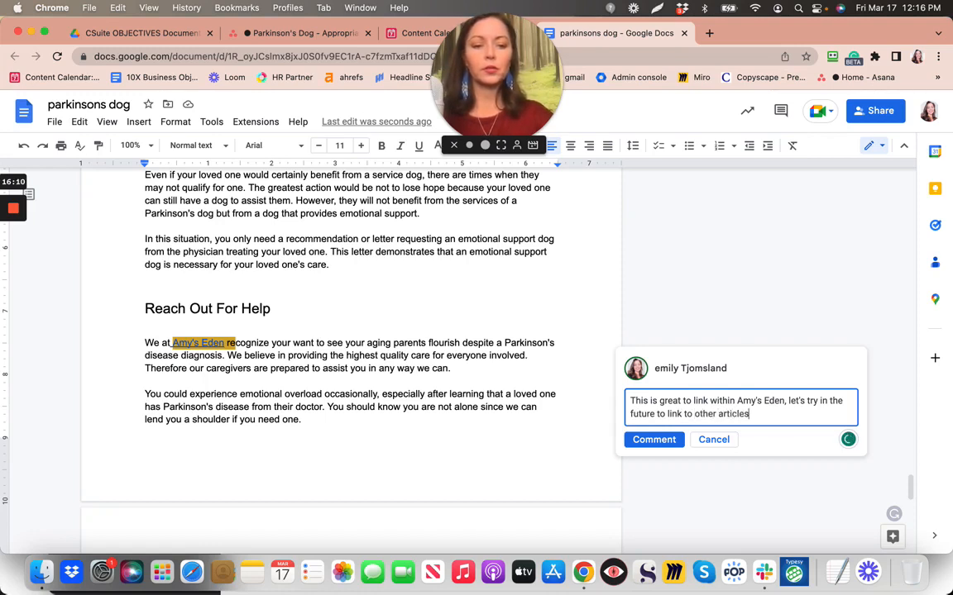
{"action": "type", "text": " within Amy"}
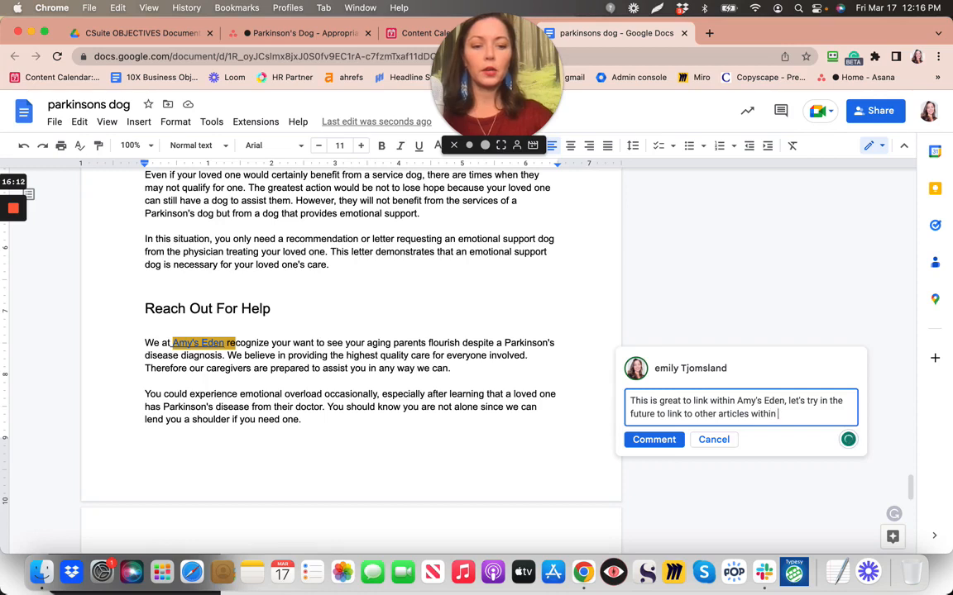
{"action": "type", "text": "'s Ed"}
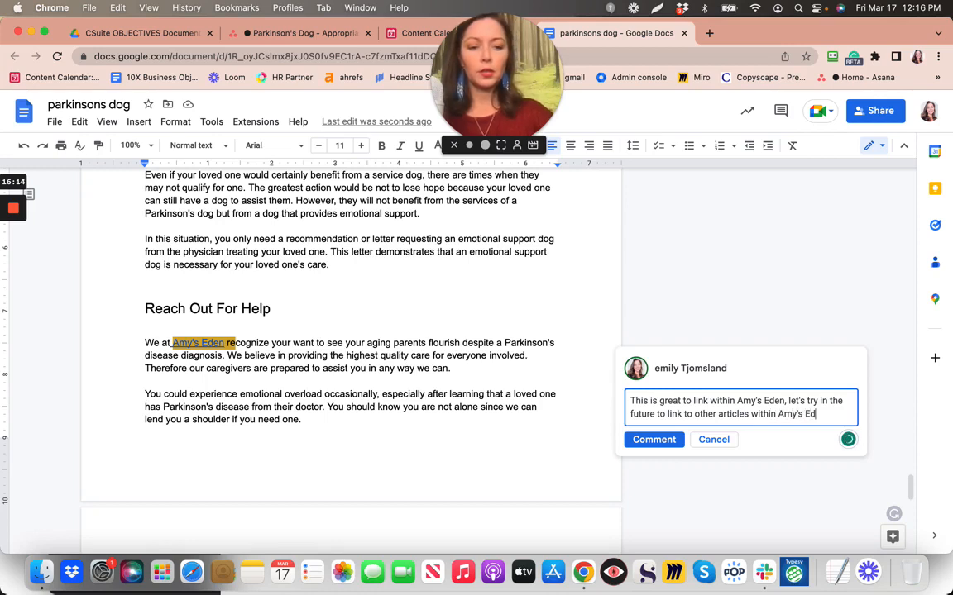
{"action": "type", "text": "en's we"}
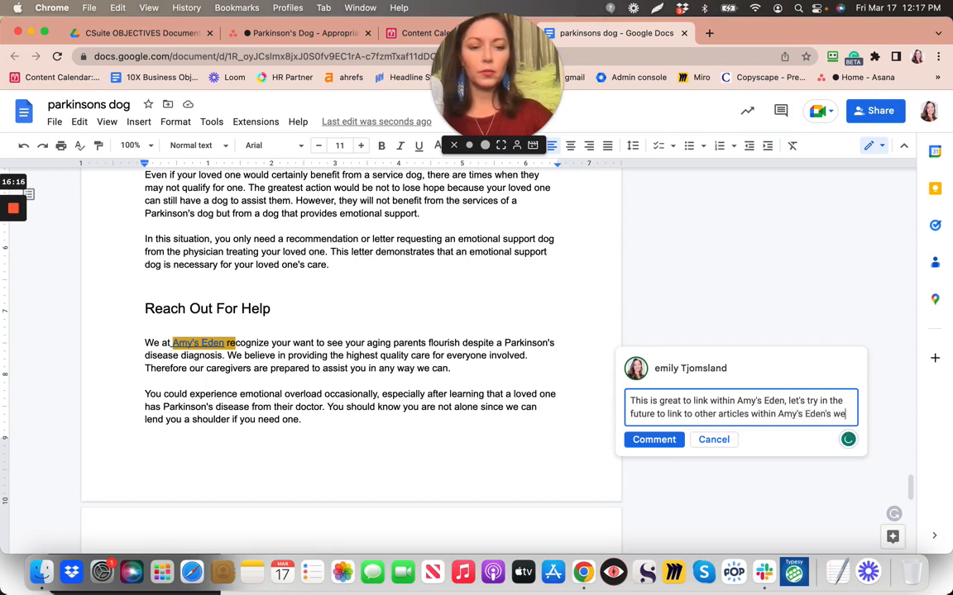
{"action": "type", "text": "bite."}
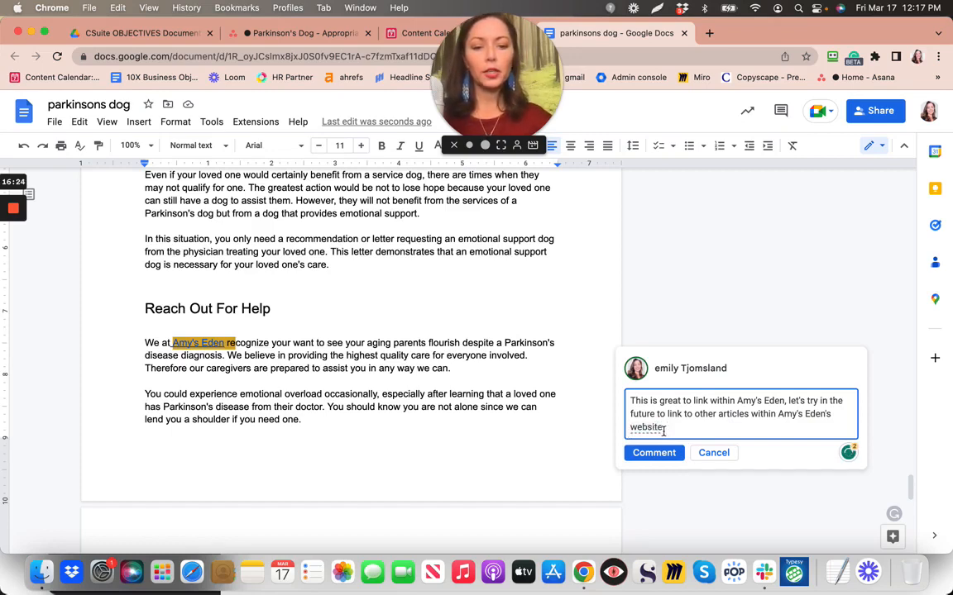
{"action": "mouse_move", "coordinate": [661, 429]}
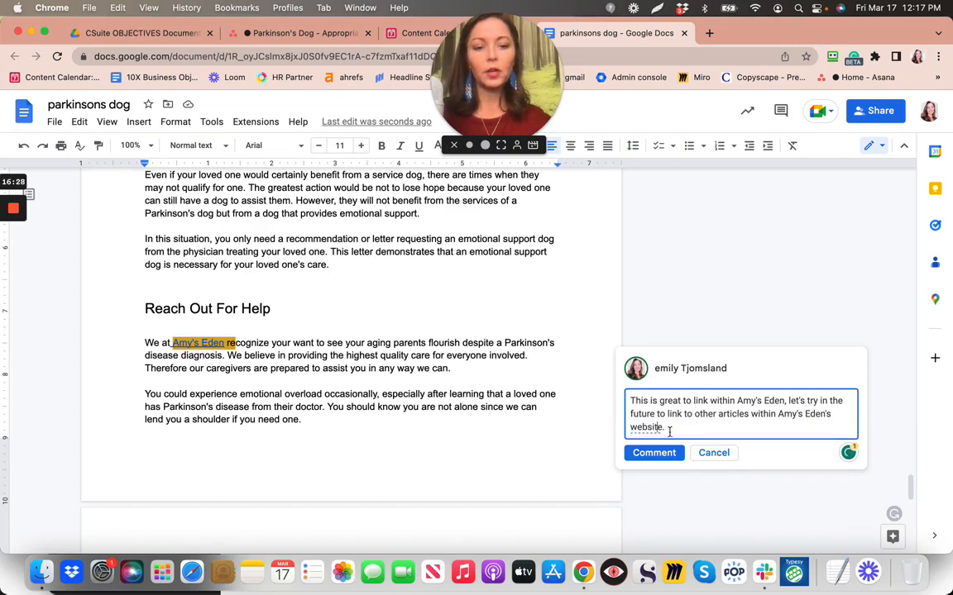
{"action": "left_click", "coordinate": [654, 453]}
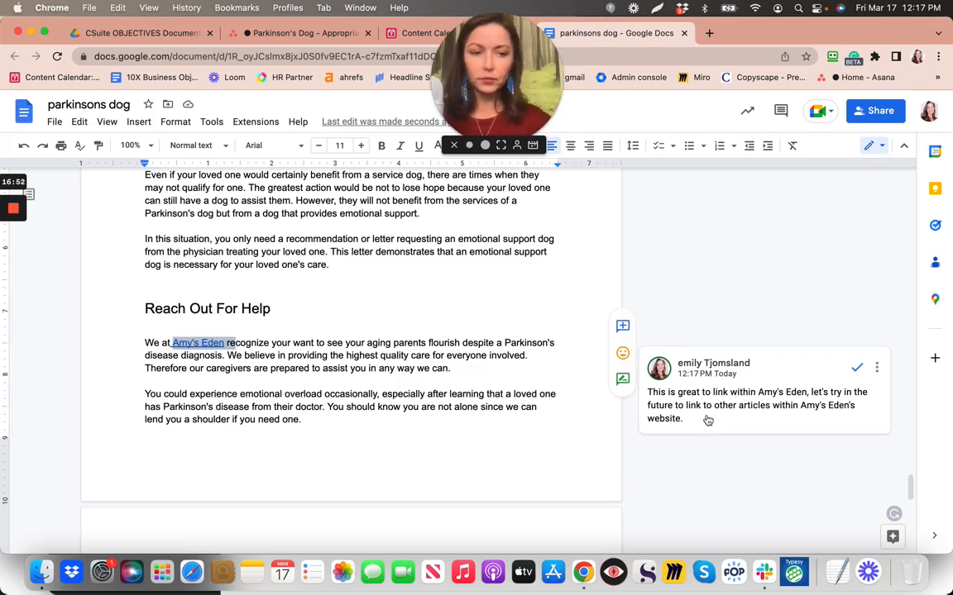
{"action": "scroll", "coordinate": [529, 394], "scroll_direction": "down", "scroll_amount": 5}
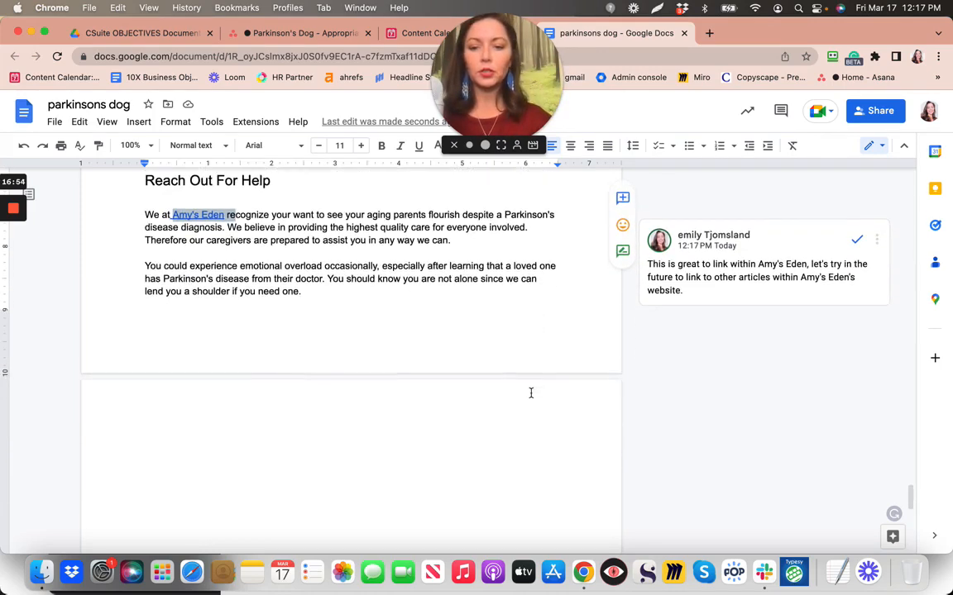
{"action": "scroll", "coordinate": [531, 393], "scroll_direction": "up", "scroll_amount": 5}
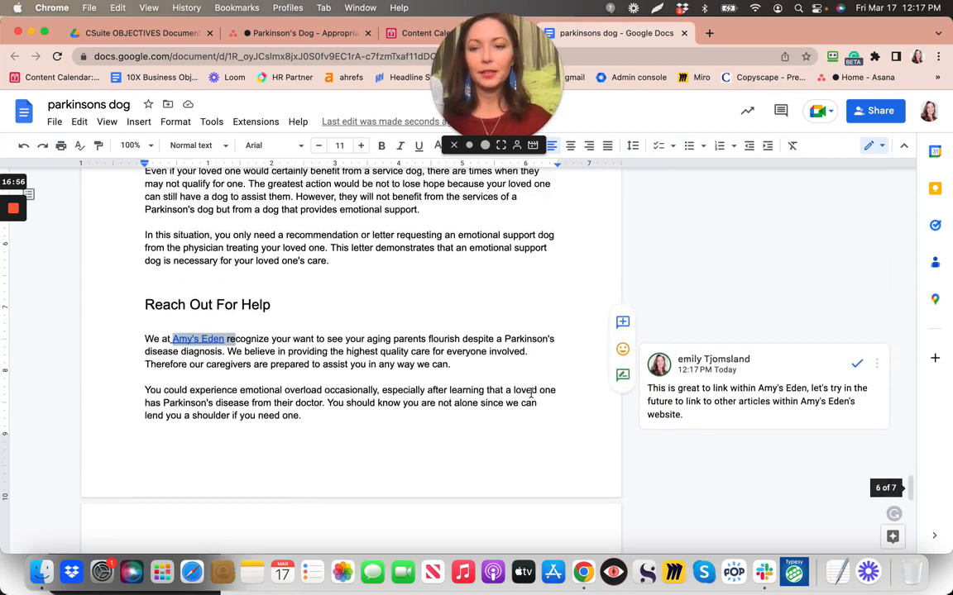
{"action": "scroll", "coordinate": [531, 393], "scroll_direction": "up", "scroll_amount": 2}
{"action": "scroll", "coordinate": [531, 394], "scroll_direction": "up", "scroll_amount": 3}
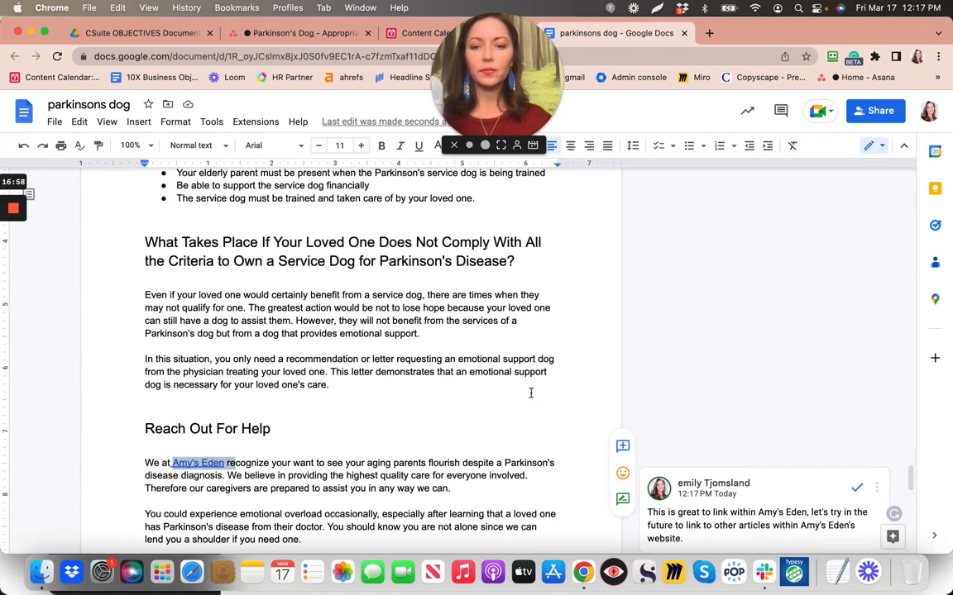
{"action": "scroll", "coordinate": [531, 393], "scroll_direction": "up", "scroll_amount": 3}
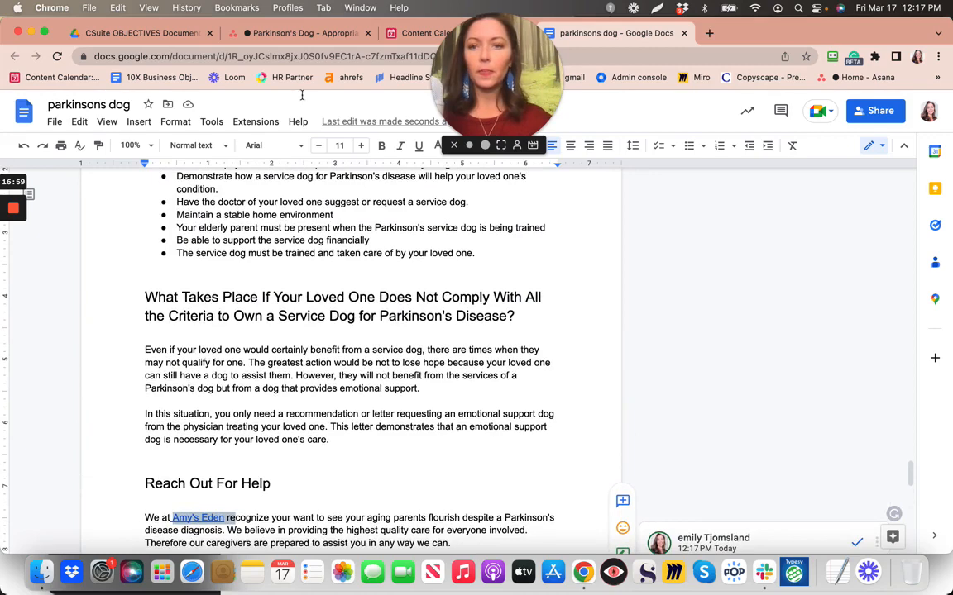
{"action": "left_click", "coordinate": [300, 35]}
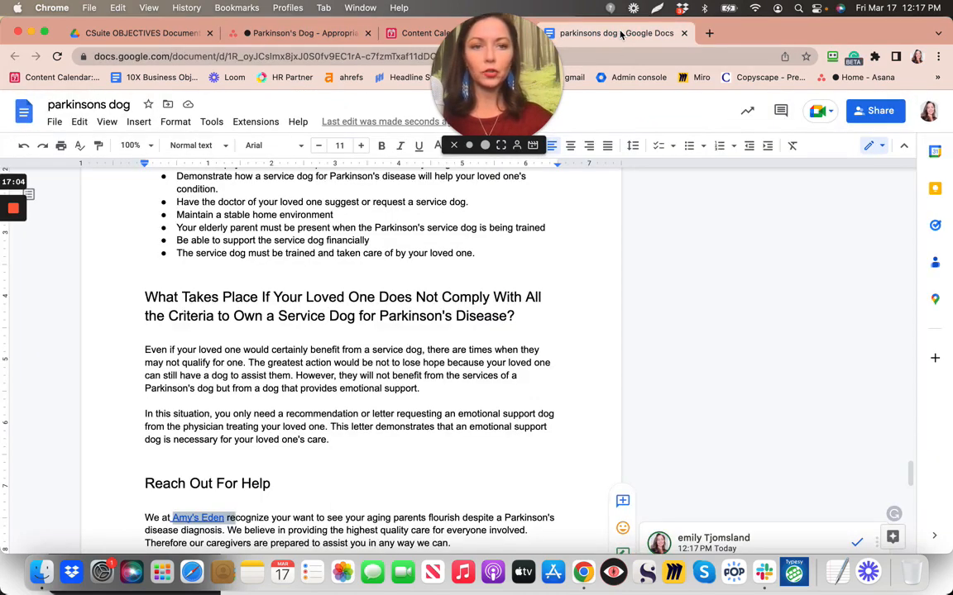
{"action": "left_click", "coordinate": [616, 33]}
{"action": "scroll", "coordinate": [351, 302], "scroll_direction": "up", "scroll_amount": 15}
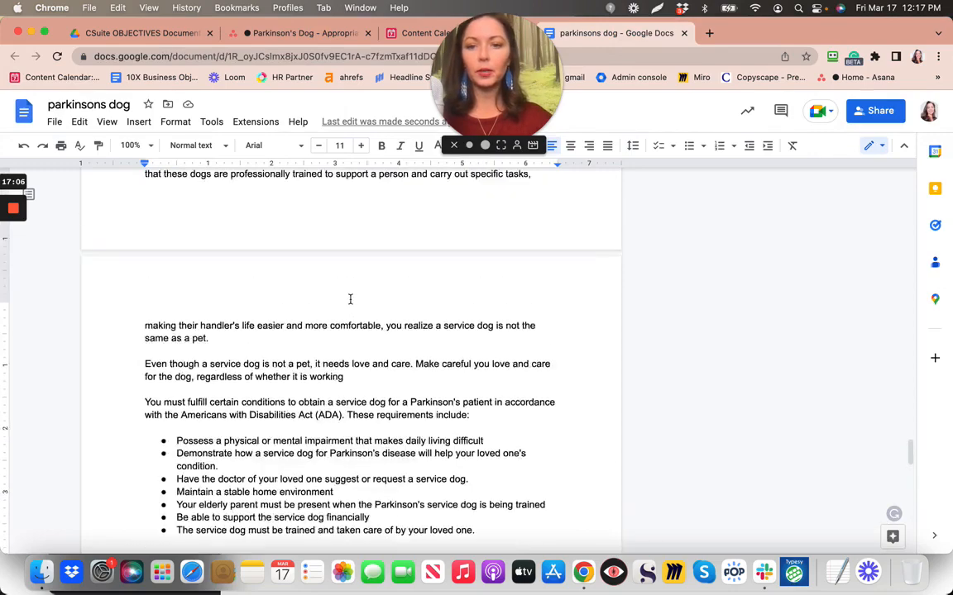
{"action": "scroll", "coordinate": [351, 300], "scroll_direction": "up", "scroll_amount": 10}
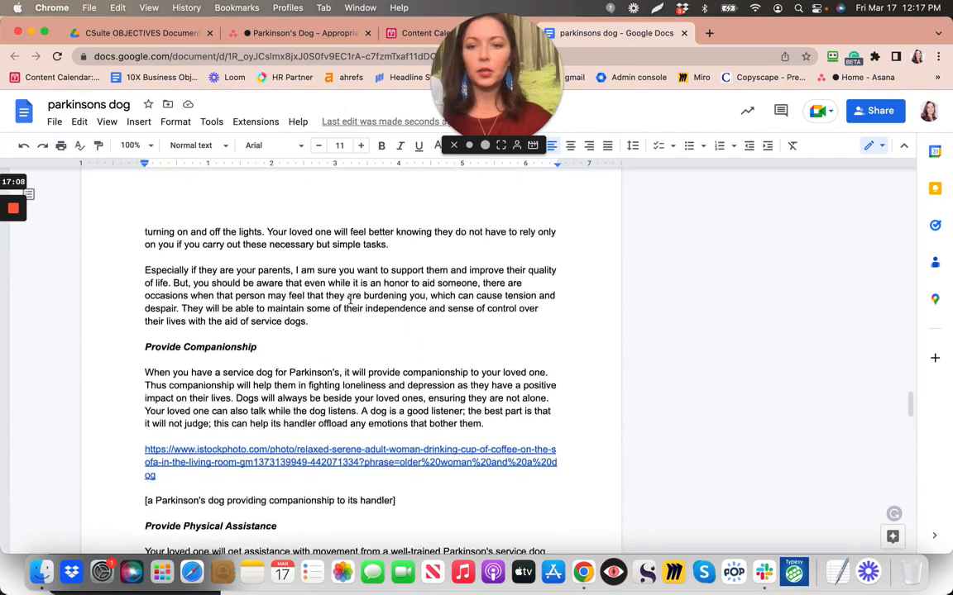
{"action": "scroll", "coordinate": [351, 299], "scroll_direction": "up", "scroll_amount": 10}
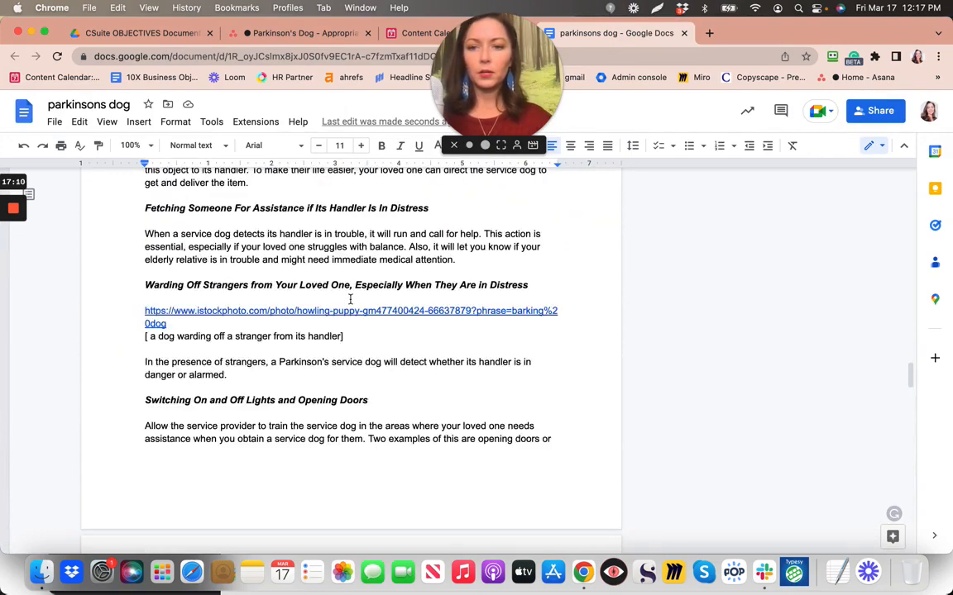
{"action": "scroll", "coordinate": [350, 300], "scroll_direction": "up", "scroll_amount": 10}
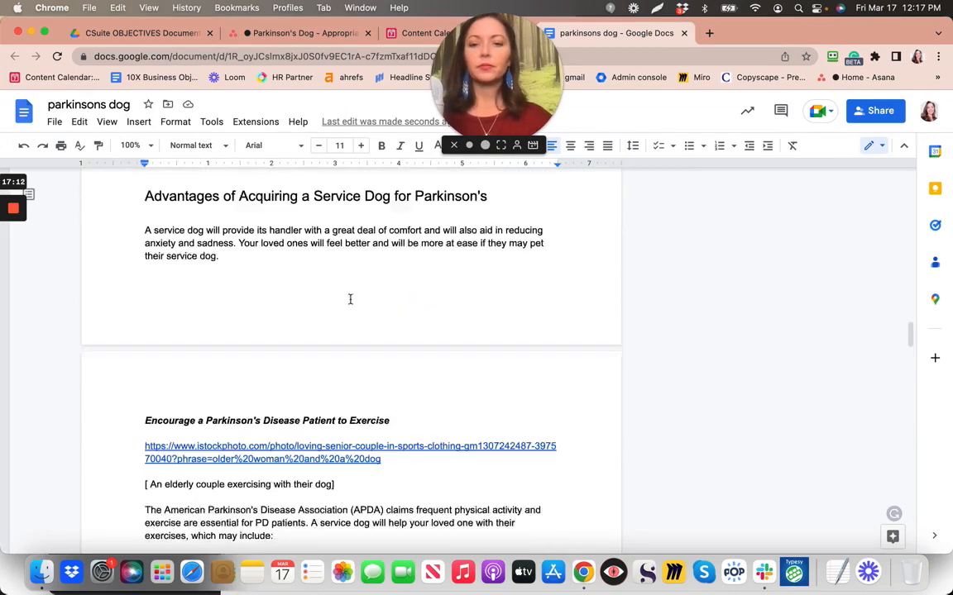
{"action": "scroll", "coordinate": [350, 300], "scroll_direction": "up", "scroll_amount": 10}
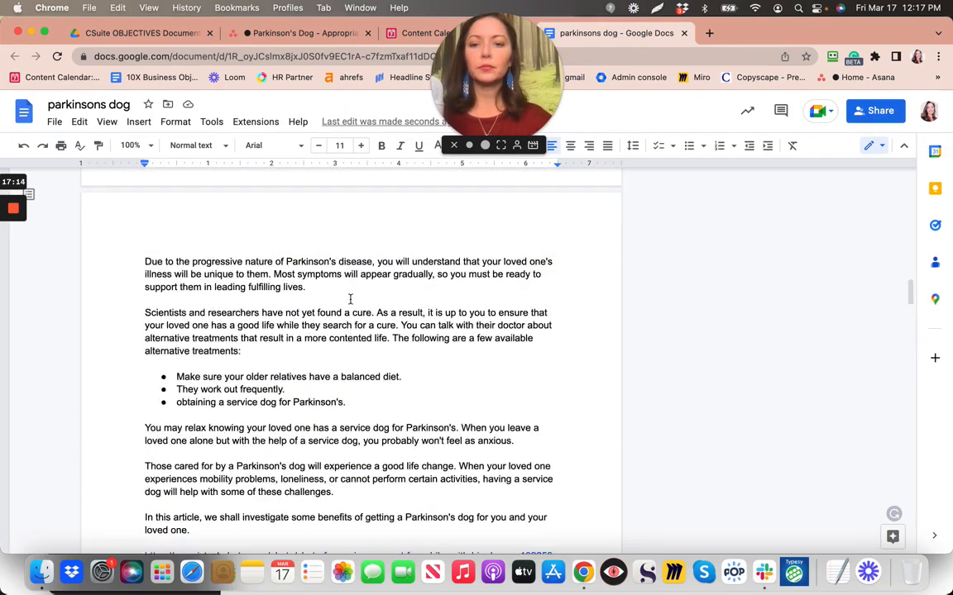
{"action": "scroll", "coordinate": [351, 299], "scroll_direction": "up", "scroll_amount": 10}
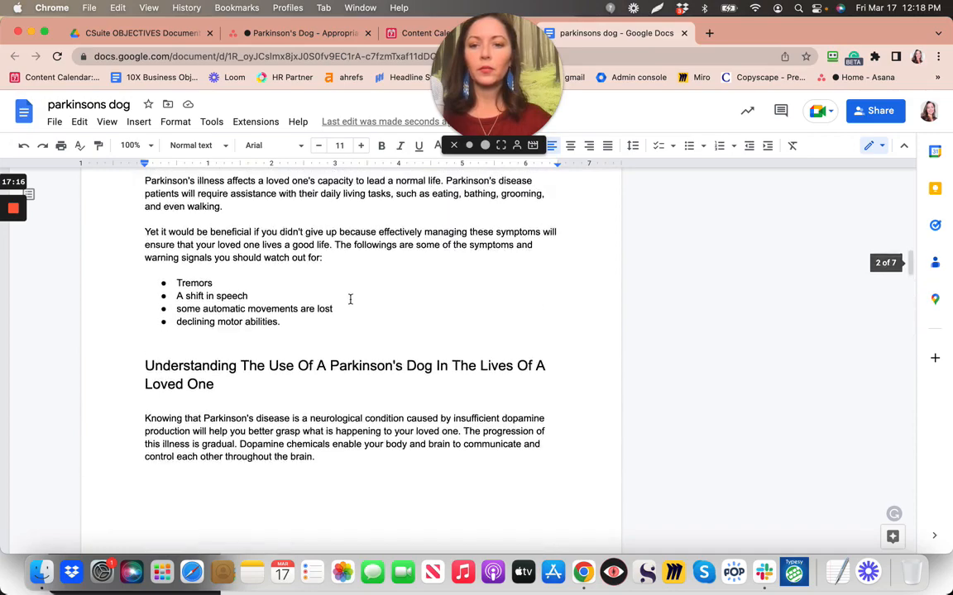
{"action": "scroll", "coordinate": [351, 300], "scroll_direction": "down", "scroll_amount": 8}
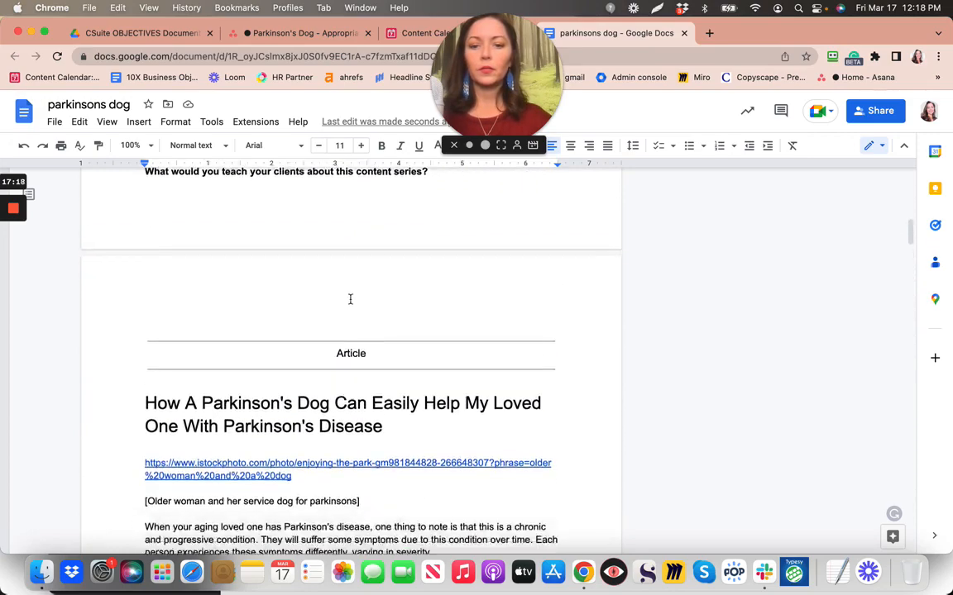
{"action": "scroll", "coordinate": [350, 299], "scroll_direction": "down", "scroll_amount": 1}
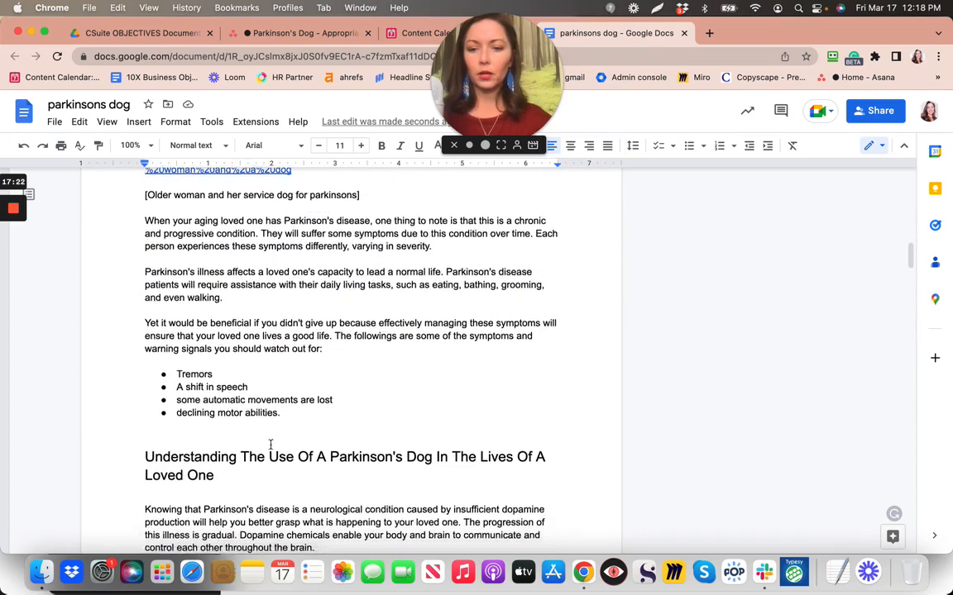
{"action": "scroll", "coordinate": [270, 438], "scroll_direction": "down", "scroll_amount": 8}
{"action": "scroll", "coordinate": [270, 444], "scroll_direction": "down", "scroll_amount": 1}
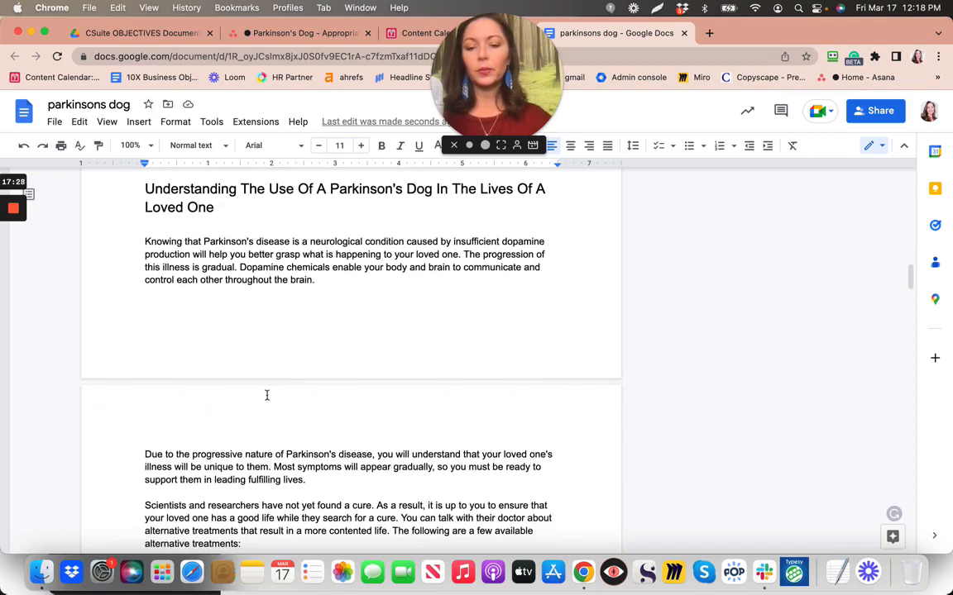
{"action": "scroll", "coordinate": [266, 395], "scroll_direction": "up", "scroll_amount": 8}
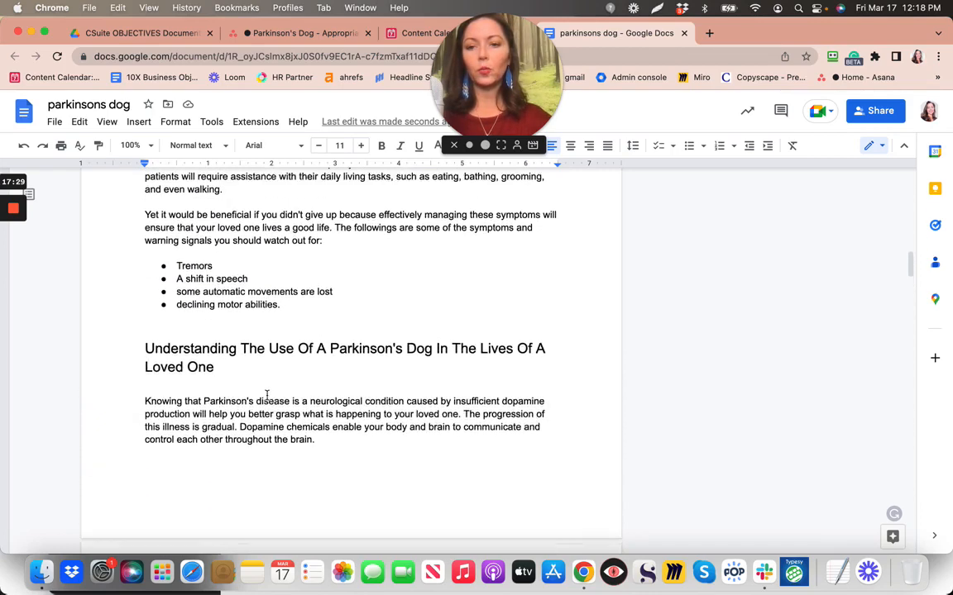
{"action": "scroll", "coordinate": [266, 395], "scroll_direction": "up", "scroll_amount": 5}
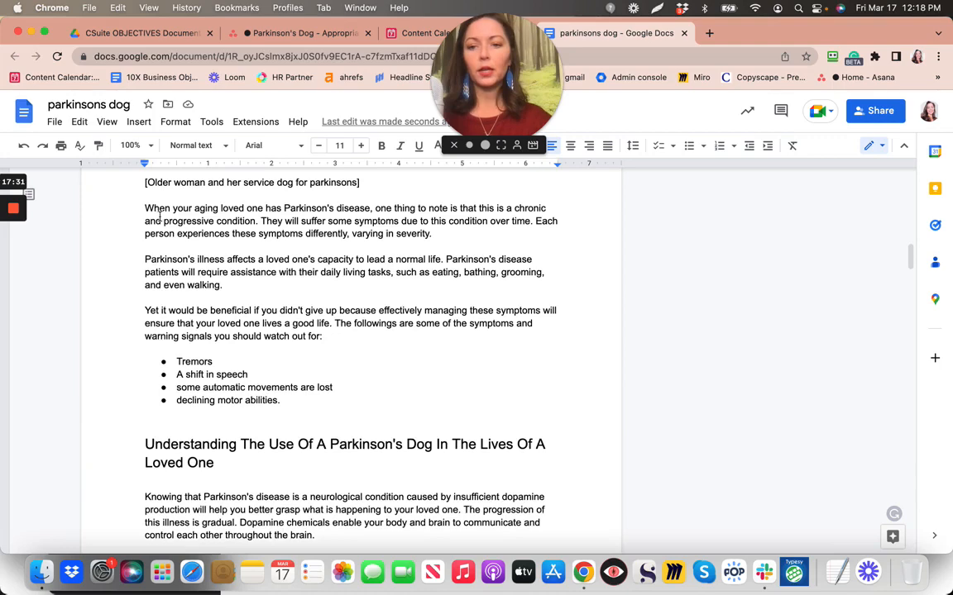
{"action": "scroll", "coordinate": [230, 215], "scroll_direction": "up", "scroll_amount": 1}
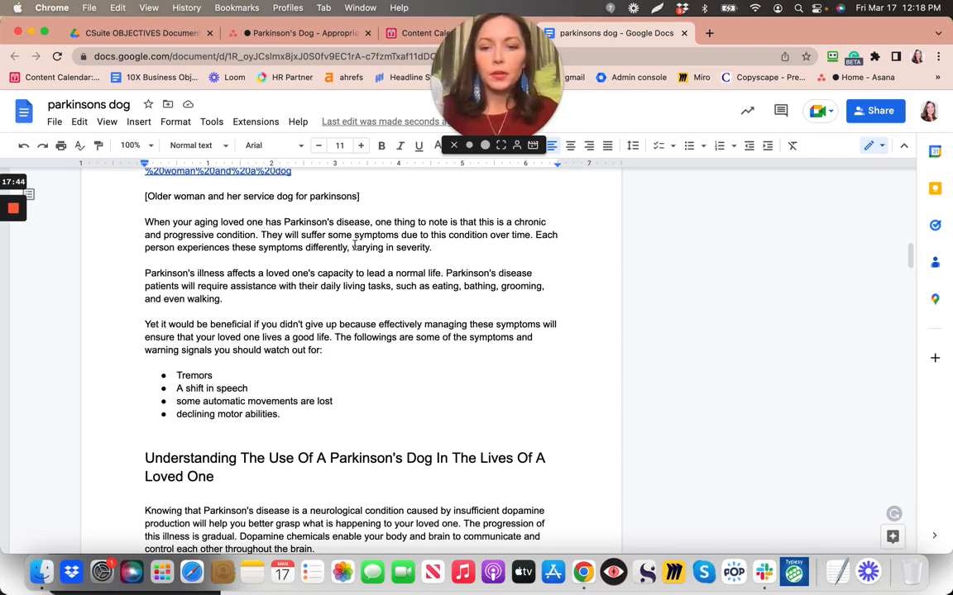
{"action": "scroll", "coordinate": [391, 273], "scroll_direction": "down", "scroll_amount": 1}
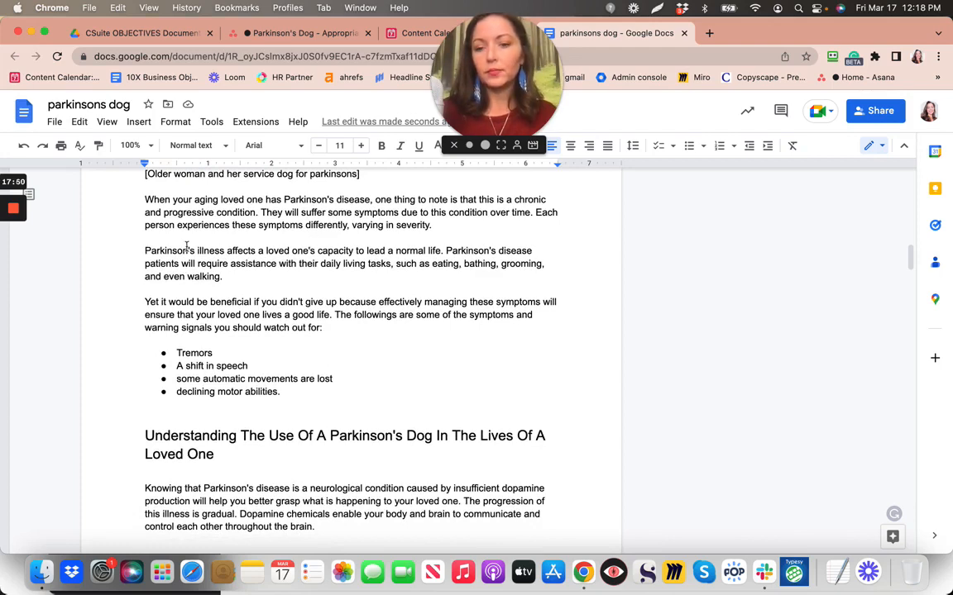
{"action": "scroll", "coordinate": [318, 298], "scroll_direction": "up", "scroll_amount": 1}
{"action": "scroll", "coordinate": [319, 297], "scroll_direction": "up", "scroll_amount": 5}
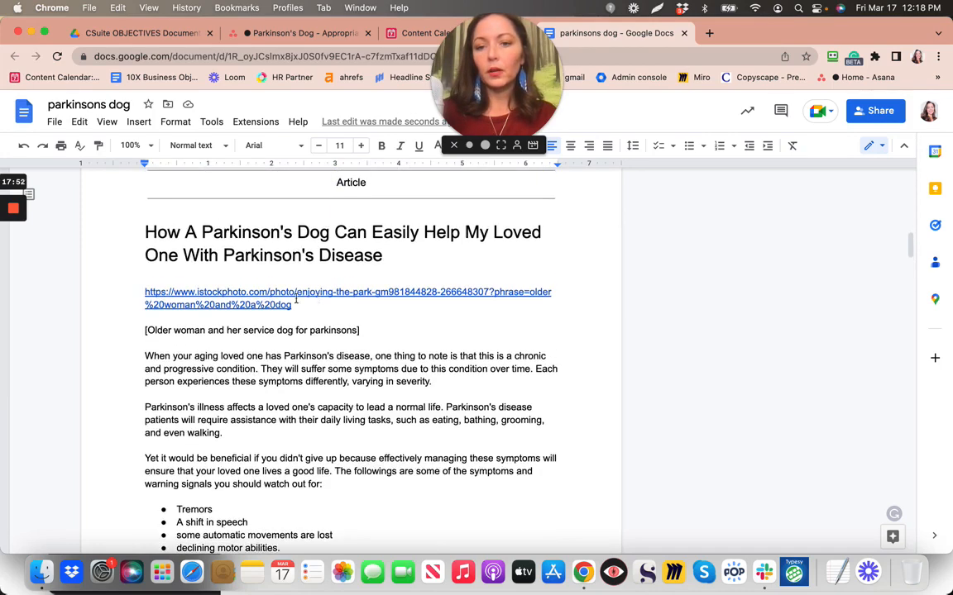
Comment on the article title praising the article and requesting occasional external links
{"action": "left_click", "coordinate": [142, 231]}
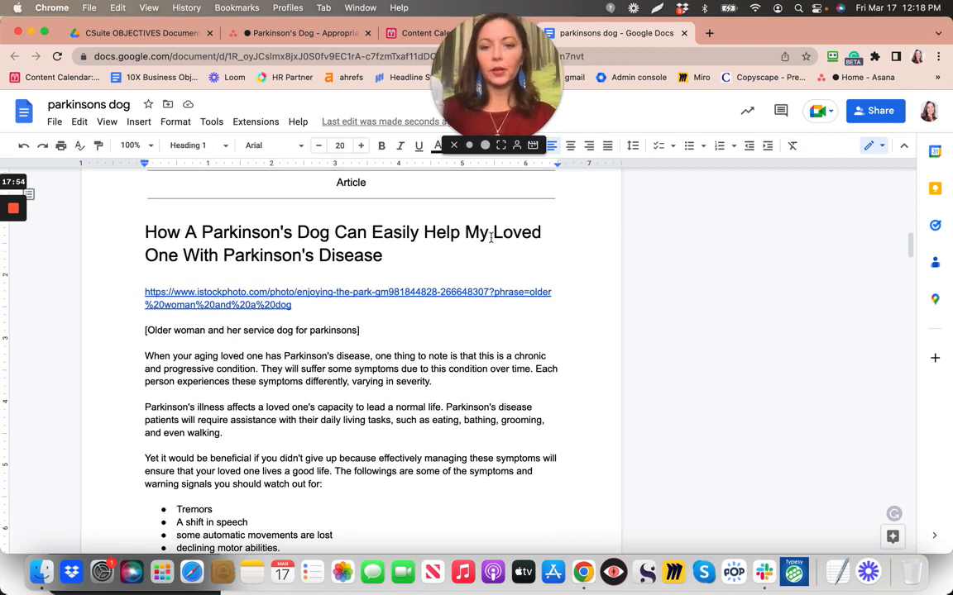
{"action": "left_click", "coordinate": [583, 222]}
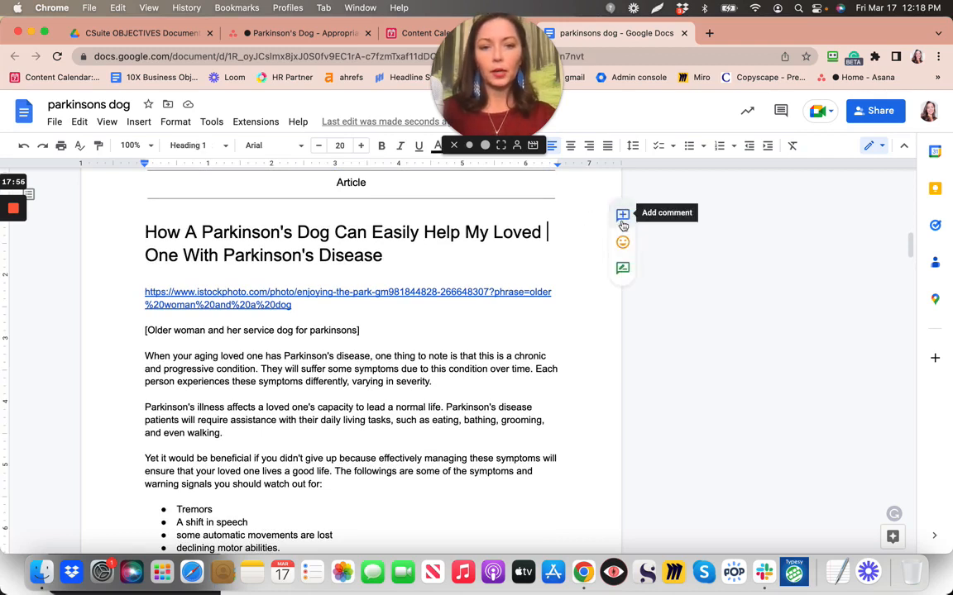
{"action": "left_click", "coordinate": [622, 215]}
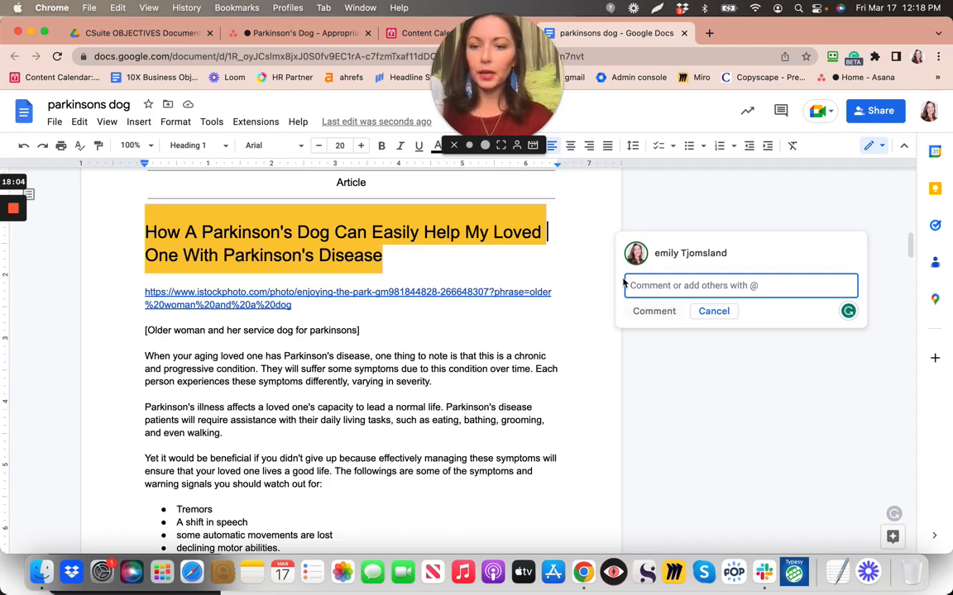
{"action": "type", "text": "Th"}
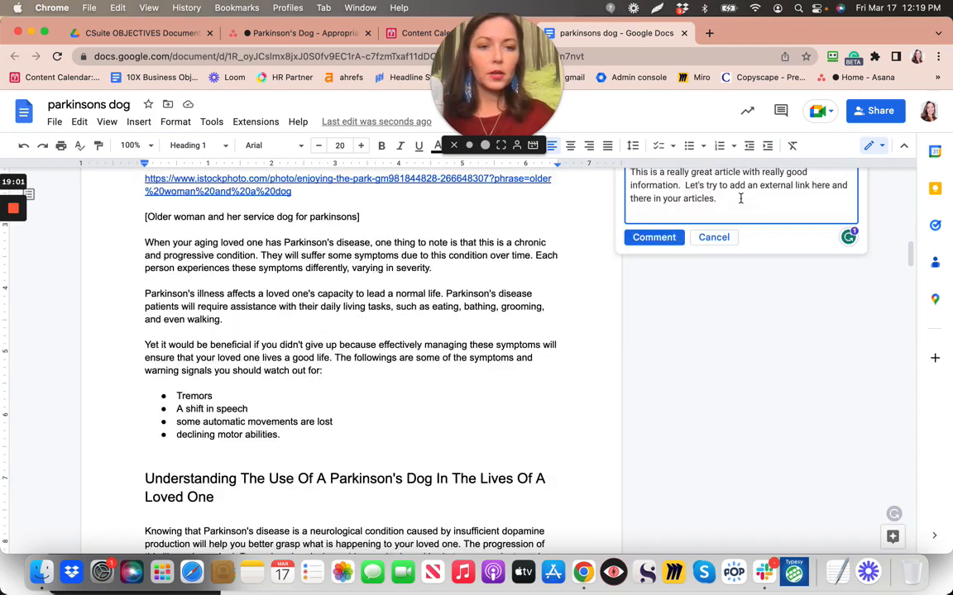
{"action": "scroll", "coordinate": [742, 202], "scroll_direction": "up", "scroll_amount": 2}
{"action": "scroll", "coordinate": [741, 203], "scroll_direction": "up", "scroll_amount": 1}
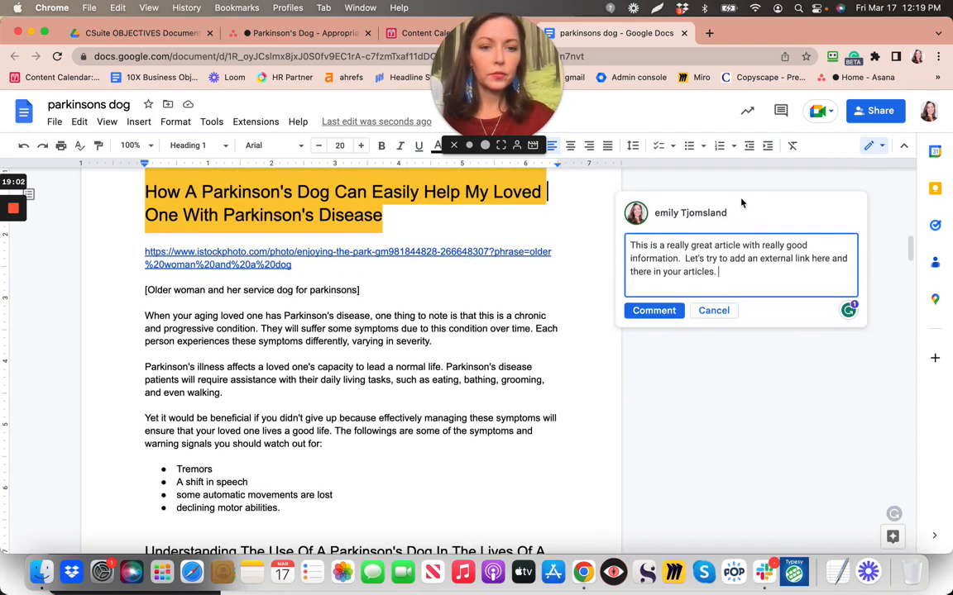
{"action": "type", "text": "Thank"}
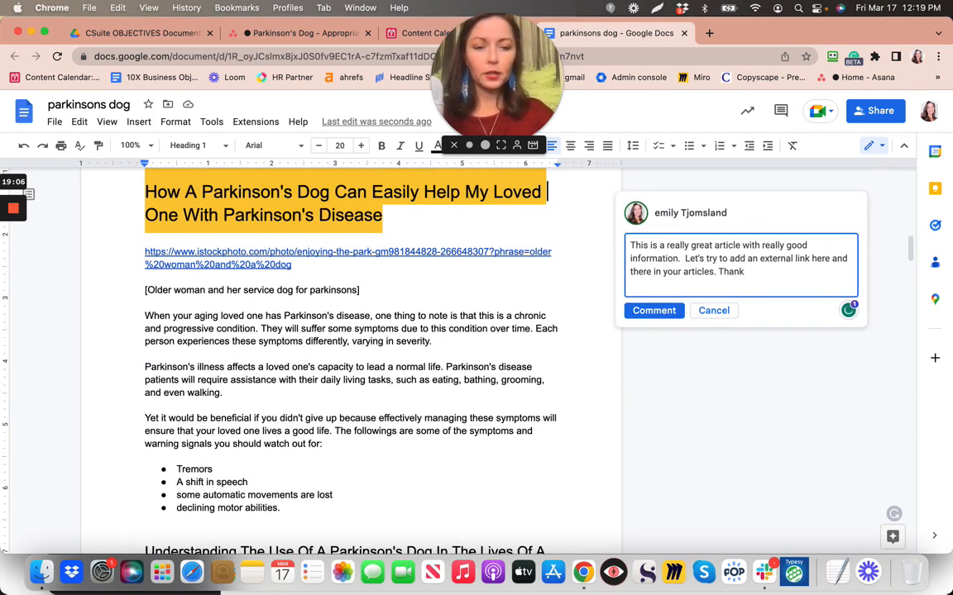
{"action": "type", "text": "s."}
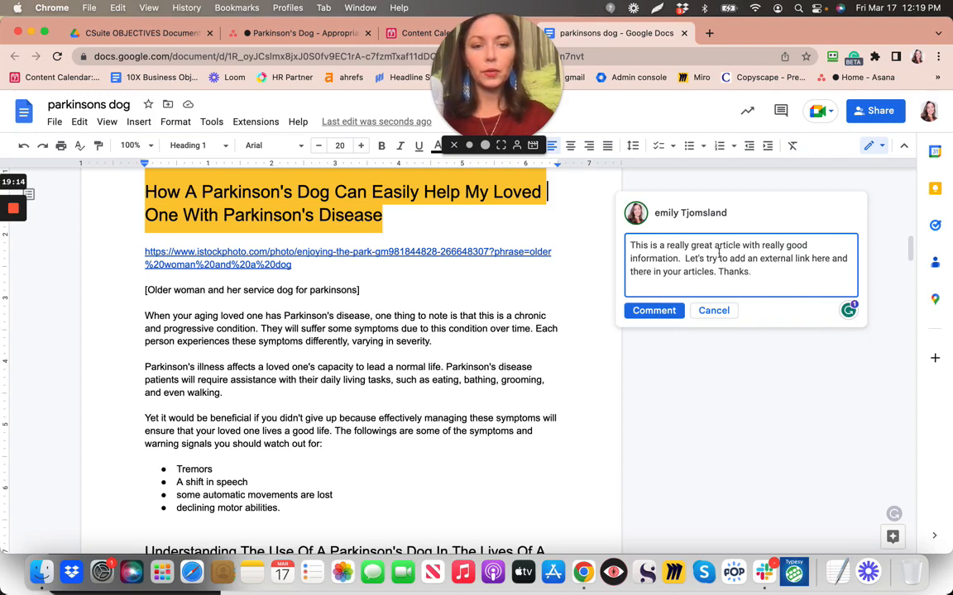
{"action": "left_click", "coordinate": [653, 312]}
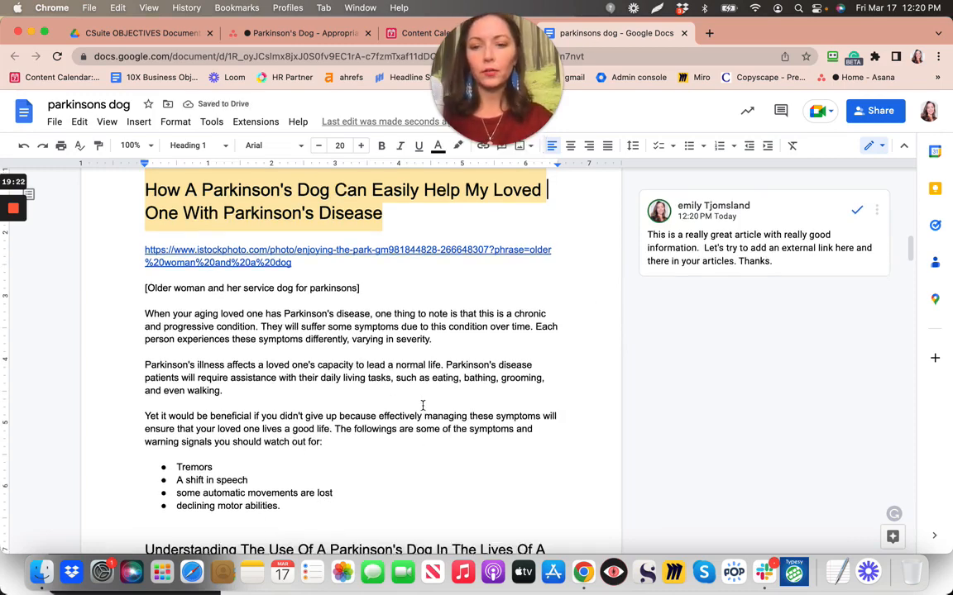
{"action": "scroll", "coordinate": [421, 405], "scroll_direction": "down", "scroll_amount": 2}
{"action": "scroll", "coordinate": [422, 405], "scroll_direction": "up", "scroll_amount": 3}
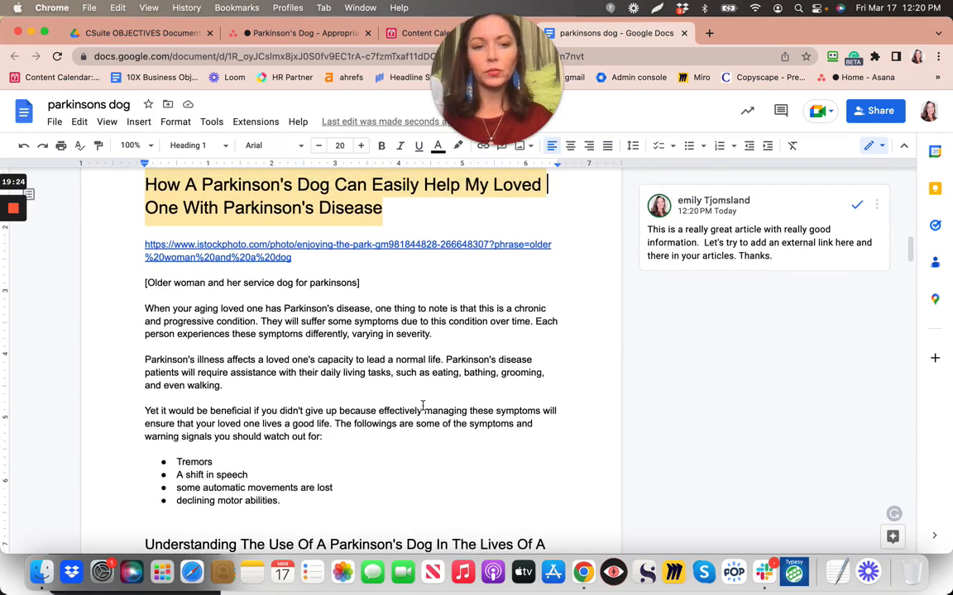
{"action": "scroll", "coordinate": [421, 405], "scroll_direction": "up", "scroll_amount": 1}
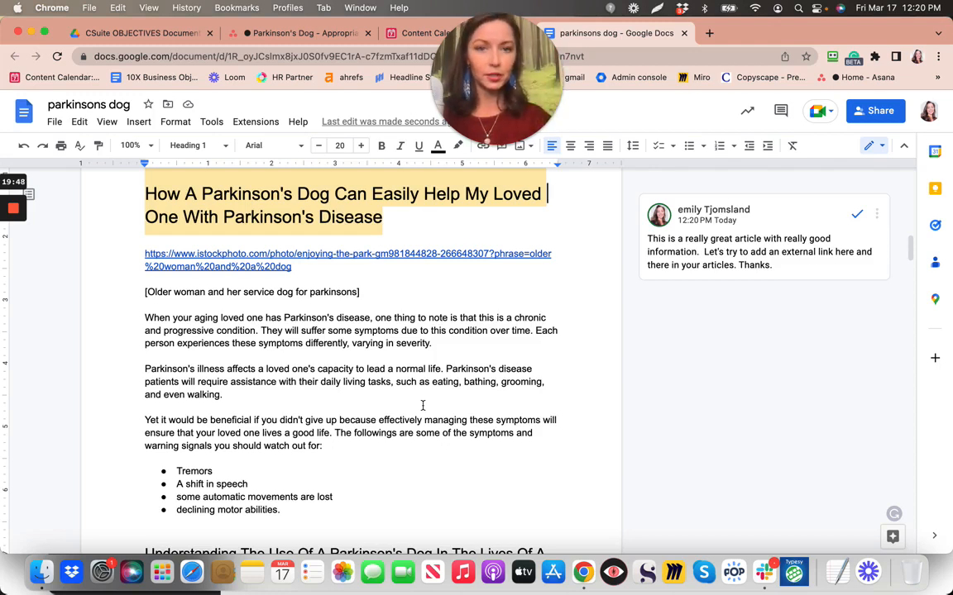
{"action": "left_click", "coordinate": [399, 328]}
{"action": "scroll", "coordinate": [364, 339], "scroll_direction": "down", "scroll_amount": 2}
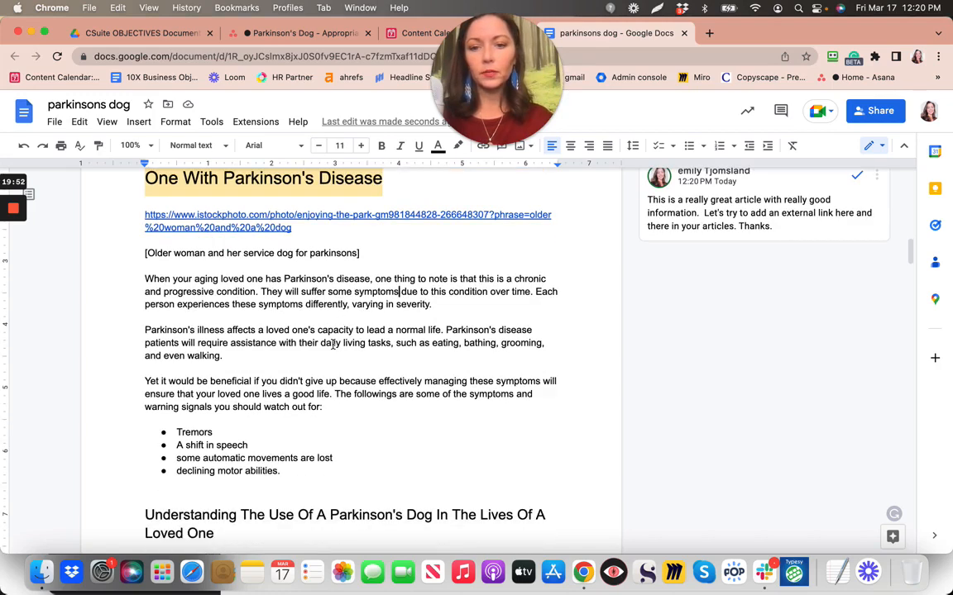
{"action": "scroll", "coordinate": [332, 344], "scroll_direction": "down", "scroll_amount": 2}
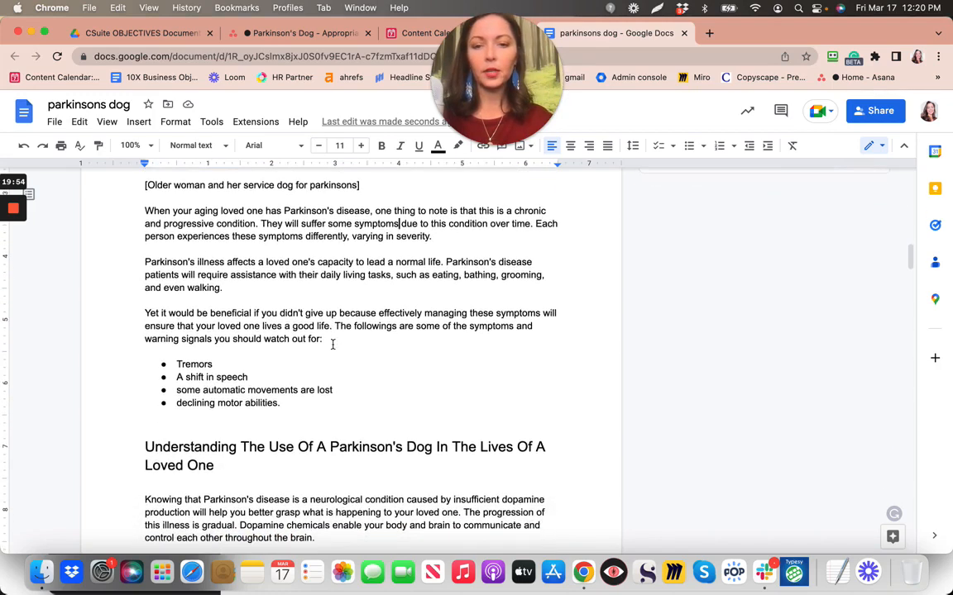
{"action": "scroll", "coordinate": [333, 344], "scroll_direction": "down", "scroll_amount": 1}
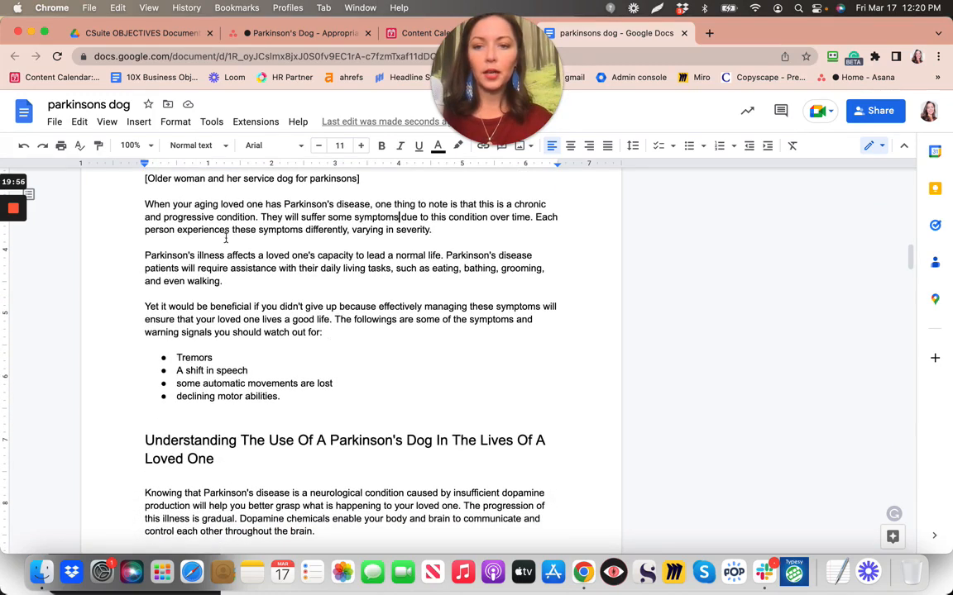
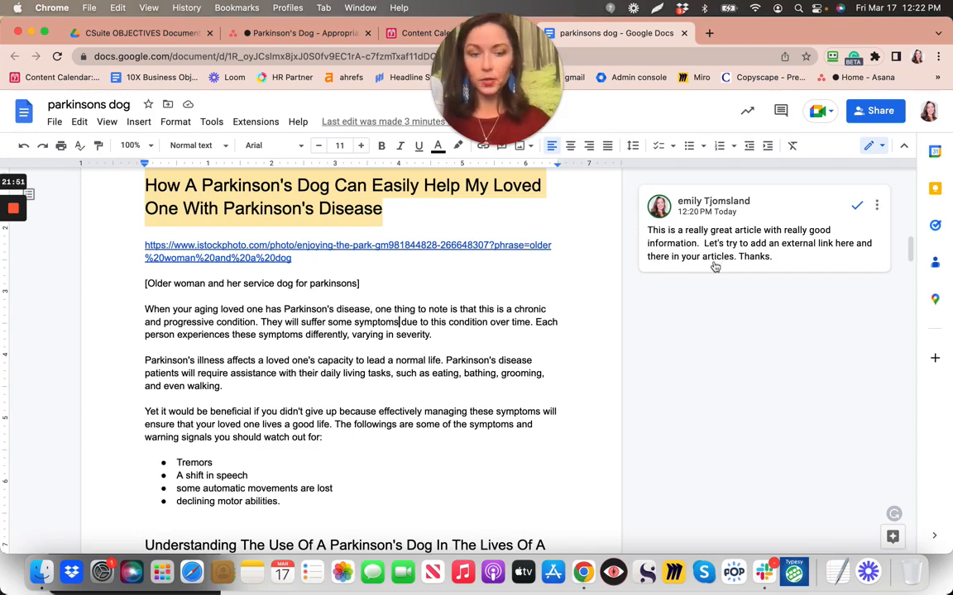
Scroll further down the article, then switch to the Parkinson's Dog checklist in Asana
{"action": "scroll", "coordinate": [558, 277], "scroll_direction": "down", "scroll_amount": 3}
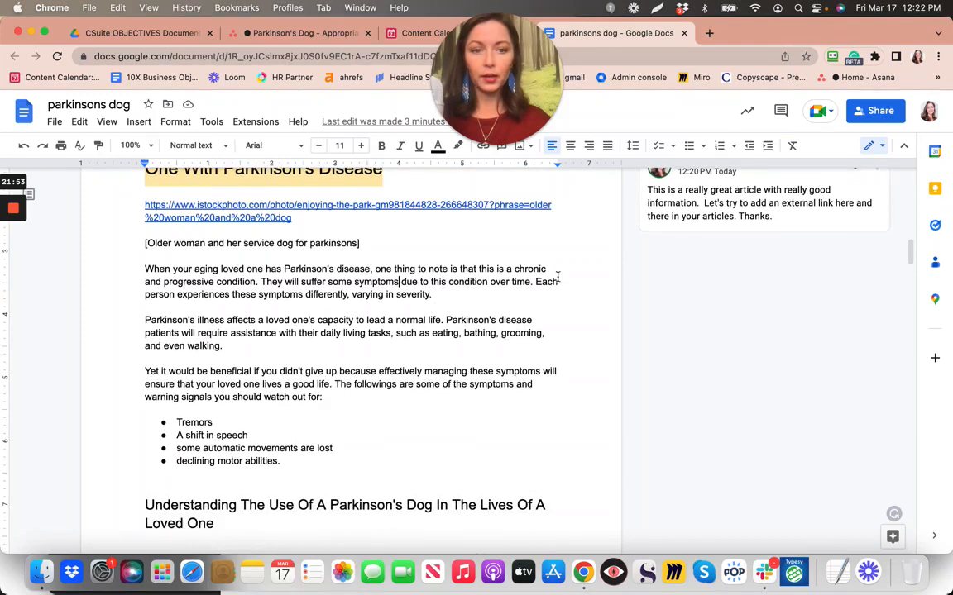
{"action": "scroll", "coordinate": [557, 277], "scroll_direction": "down", "scroll_amount": 2}
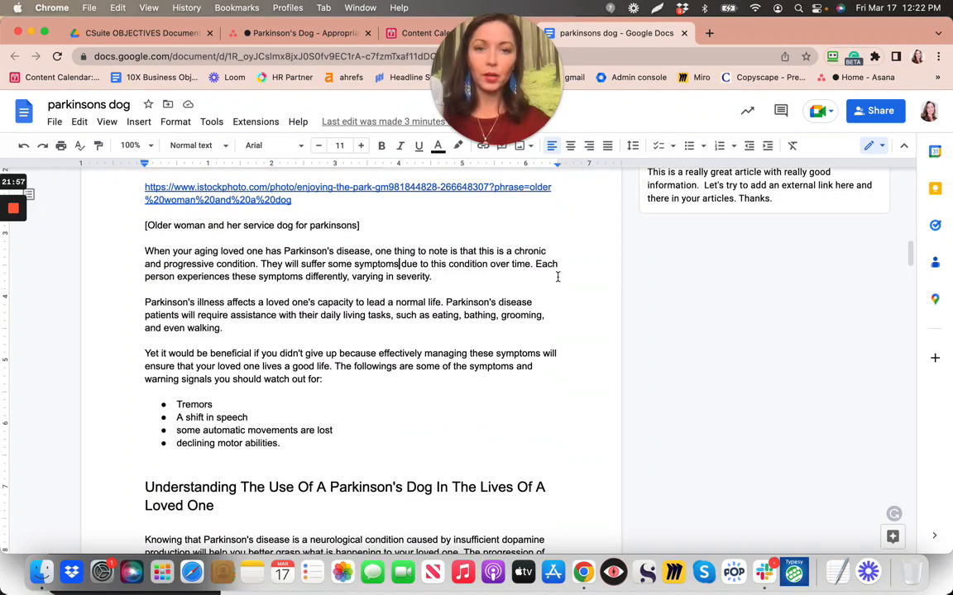
{"action": "scroll", "coordinate": [557, 277], "scroll_direction": "down", "scroll_amount": 1}
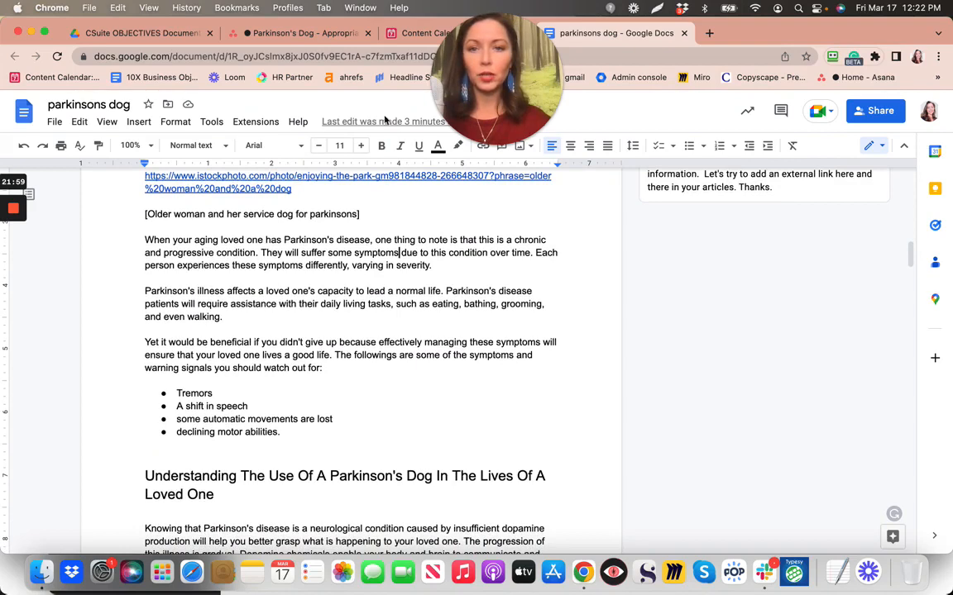
{"action": "left_click", "coordinate": [270, 33]}
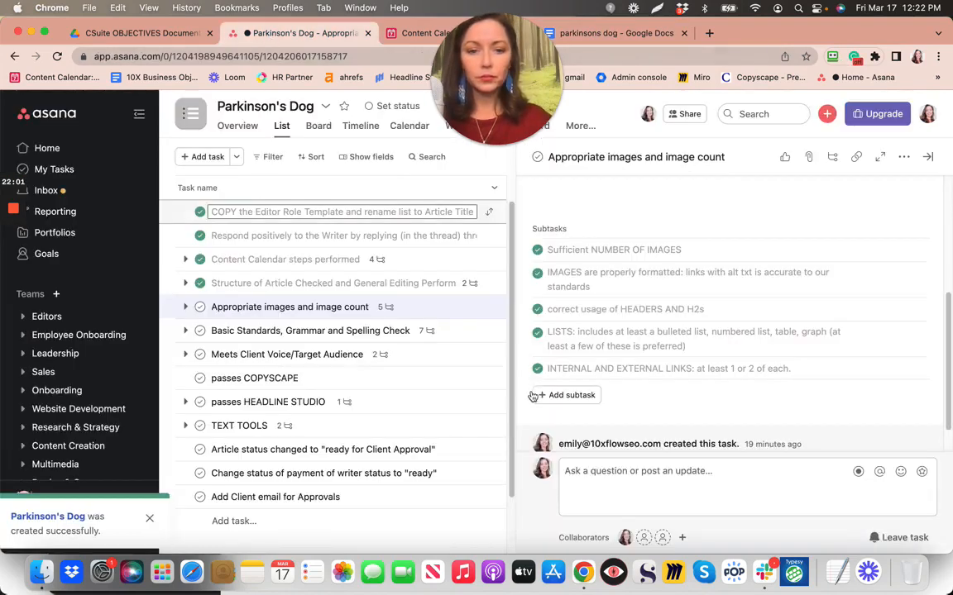
Mark the 'Appropriate images and image count' task complete in Asana
{"action": "left_click", "coordinate": [199, 308]}
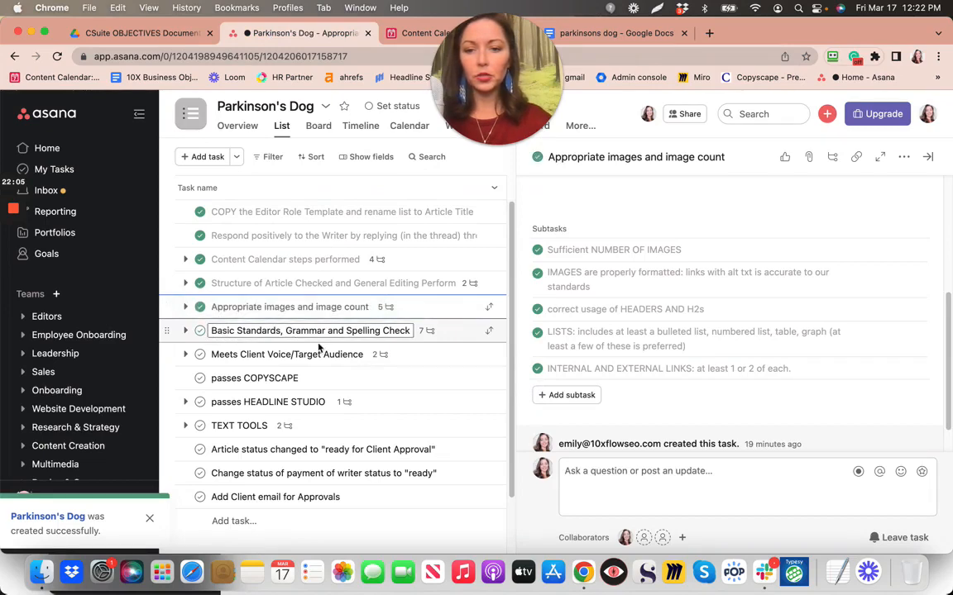
{"action": "left_click", "coordinate": [595, 35]}
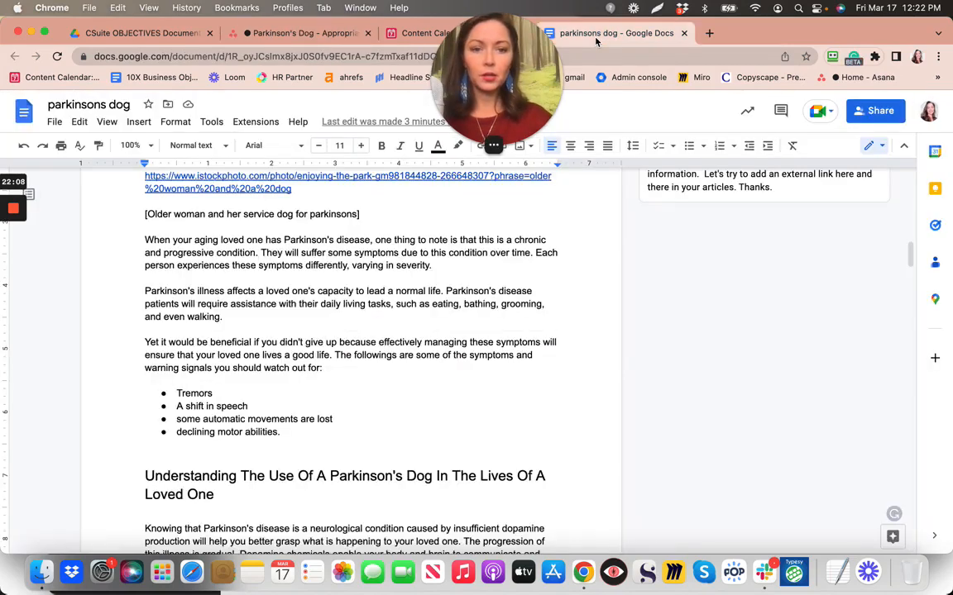
{"action": "left_click", "coordinate": [419, 33]}
{"action": "left_click", "coordinate": [306, 33]}
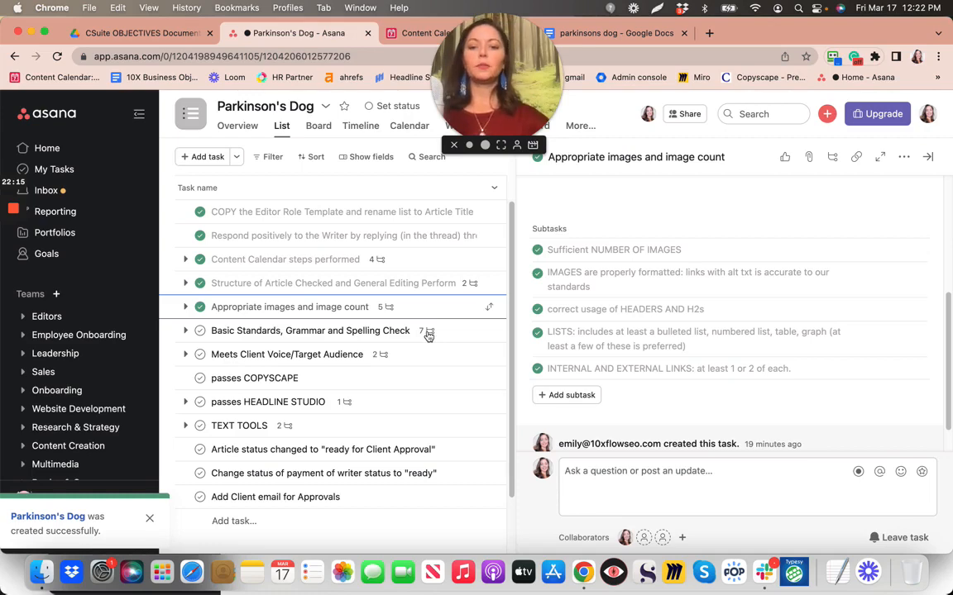
Open 'Basic Standards, Grammar and Spelling Check', review its seven subtasks, and return to the doc
{"action": "left_click", "coordinate": [428, 333]}
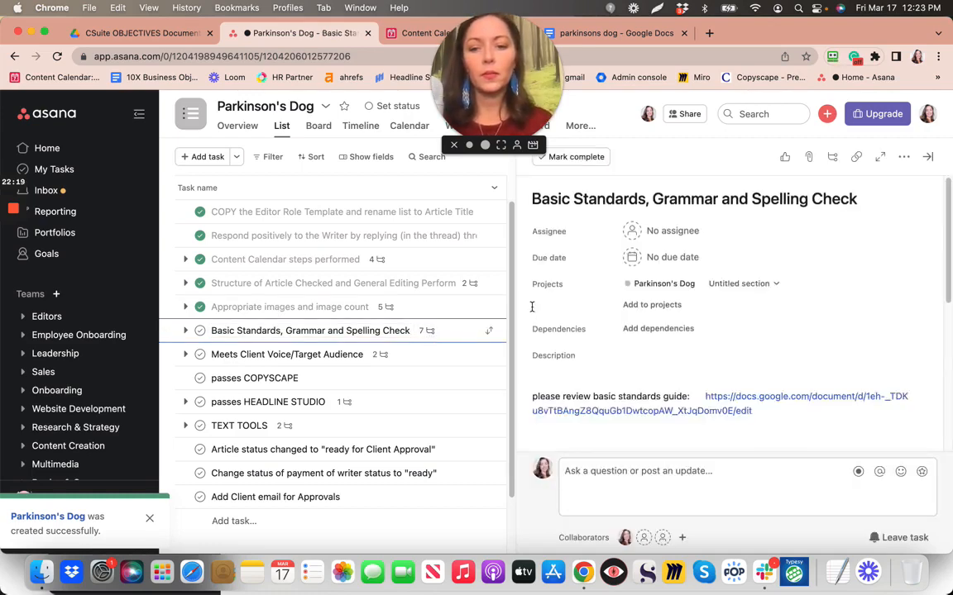
{"action": "scroll", "coordinate": [532, 307], "scroll_direction": "down", "scroll_amount": 5}
{"action": "scroll", "coordinate": [531, 307], "scroll_direction": "up", "scroll_amount": 4}
{"action": "scroll", "coordinate": [531, 307], "scroll_direction": "down", "scroll_amount": 2}
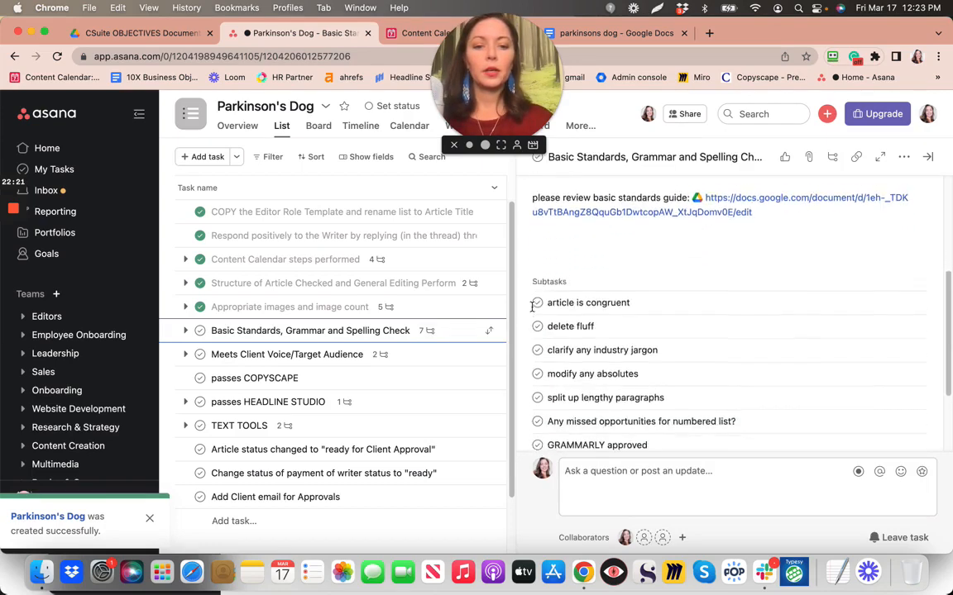
{"action": "scroll", "coordinate": [532, 307], "scroll_direction": "down", "scroll_amount": 3}
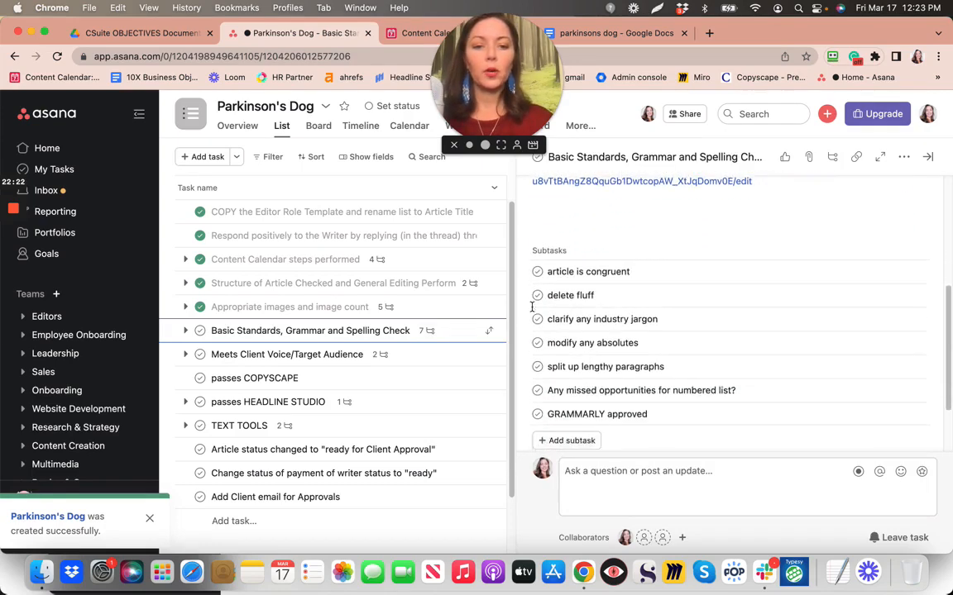
{"action": "left_click", "coordinate": [613, 34]}
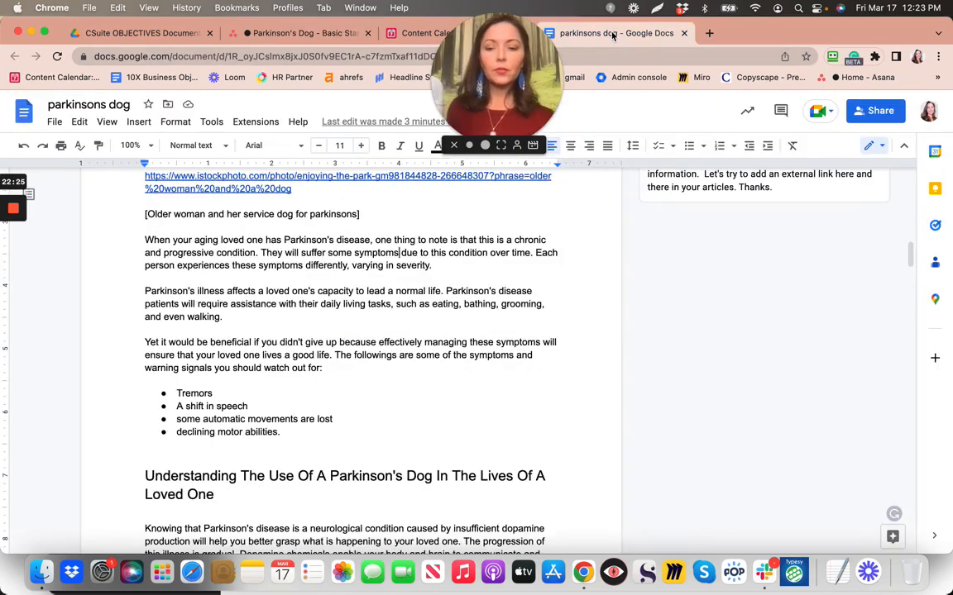
{"action": "scroll", "coordinate": [334, 221], "scroll_direction": "up", "scroll_amount": 5}
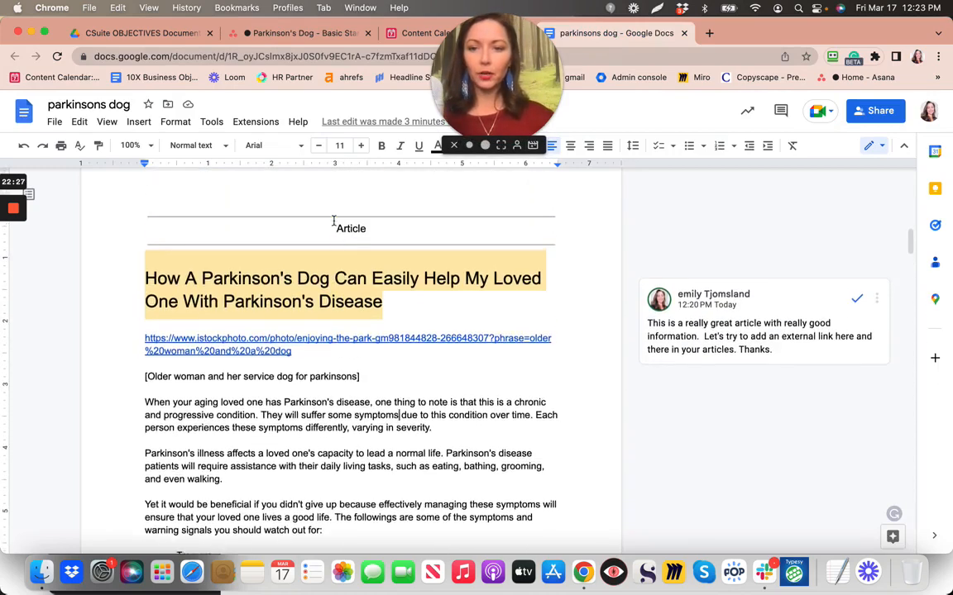
{"action": "scroll", "coordinate": [333, 220], "scroll_direction": "down", "scroll_amount": 2}
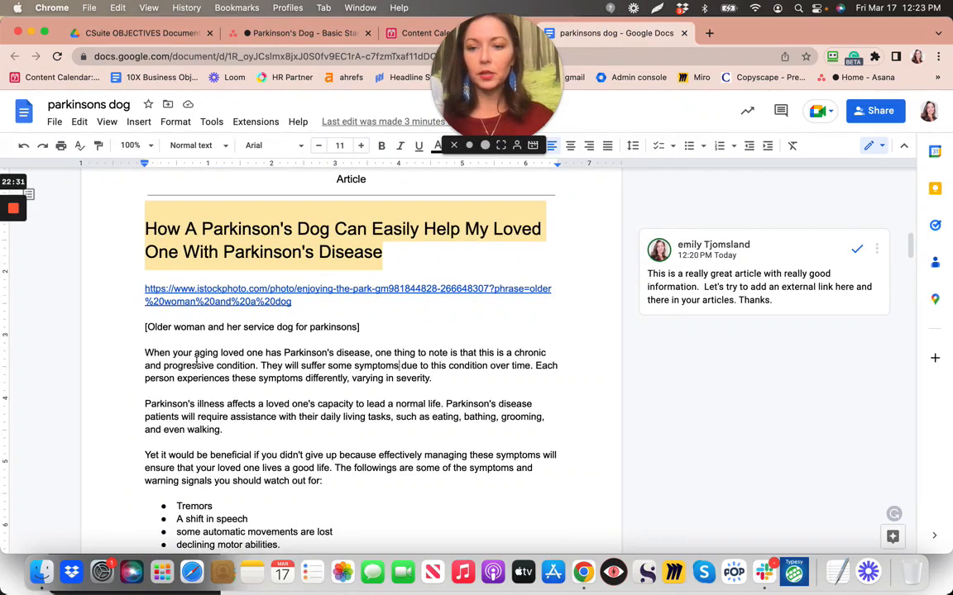
{"action": "scroll", "coordinate": [196, 362], "scroll_direction": "down", "scroll_amount": 3}
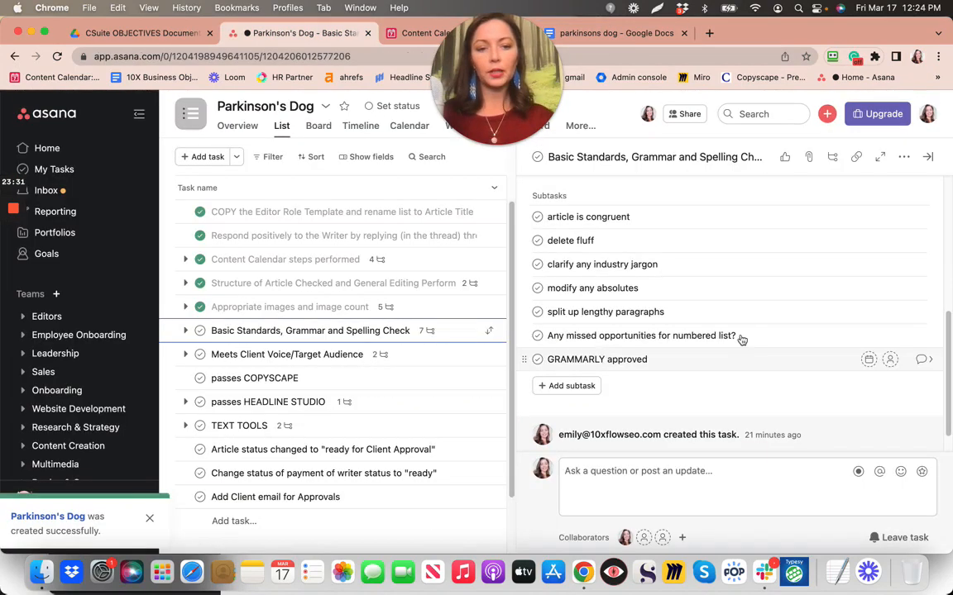
{"action": "left_click", "coordinate": [639, 36]}
{"action": "scroll", "coordinate": [365, 276], "scroll_direction": "up", "scroll_amount": 5}
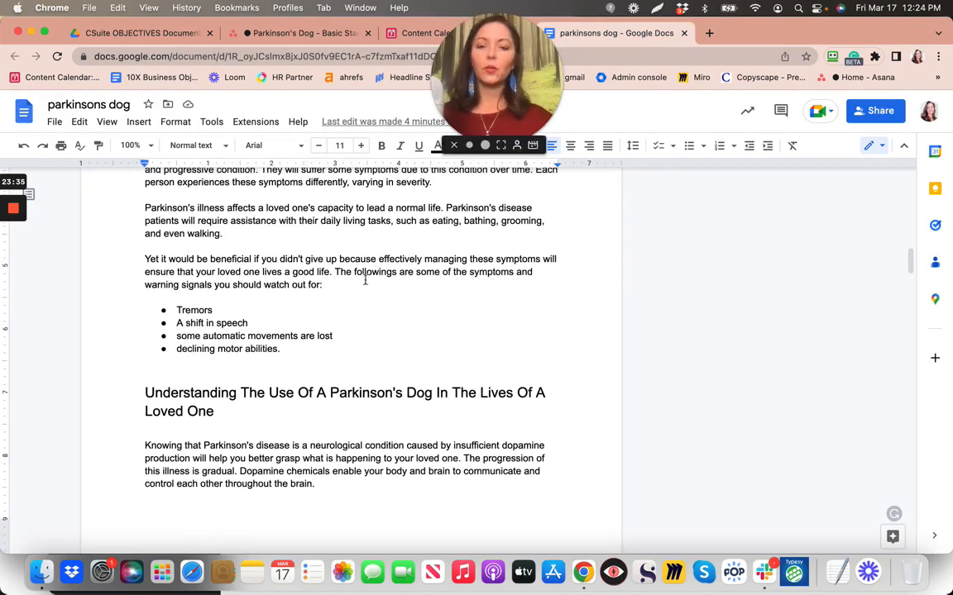
{"action": "scroll", "coordinate": [365, 280], "scroll_direction": "down", "scroll_amount": 4}
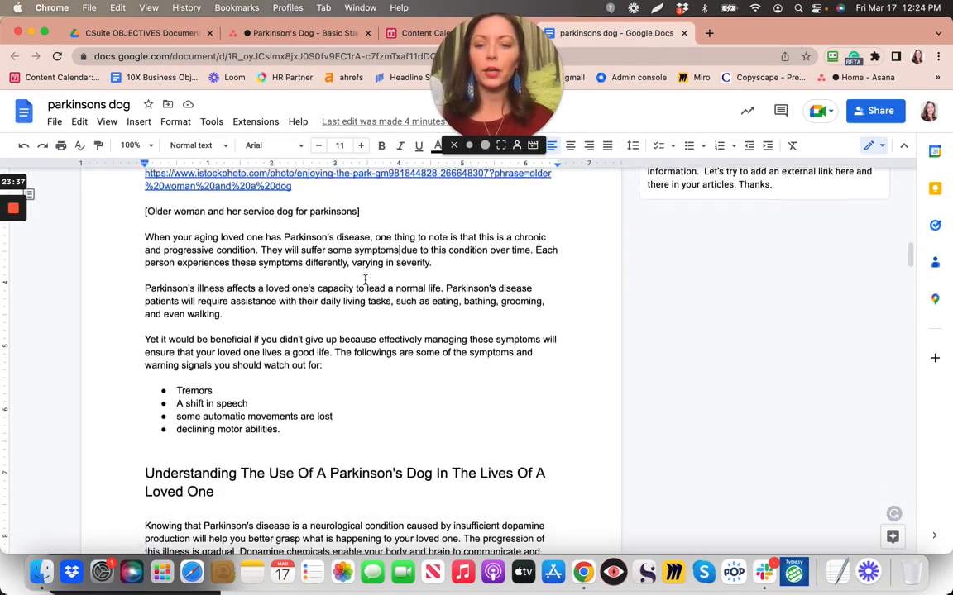
{"action": "scroll", "coordinate": [364, 279], "scroll_direction": "down", "scroll_amount": 1}
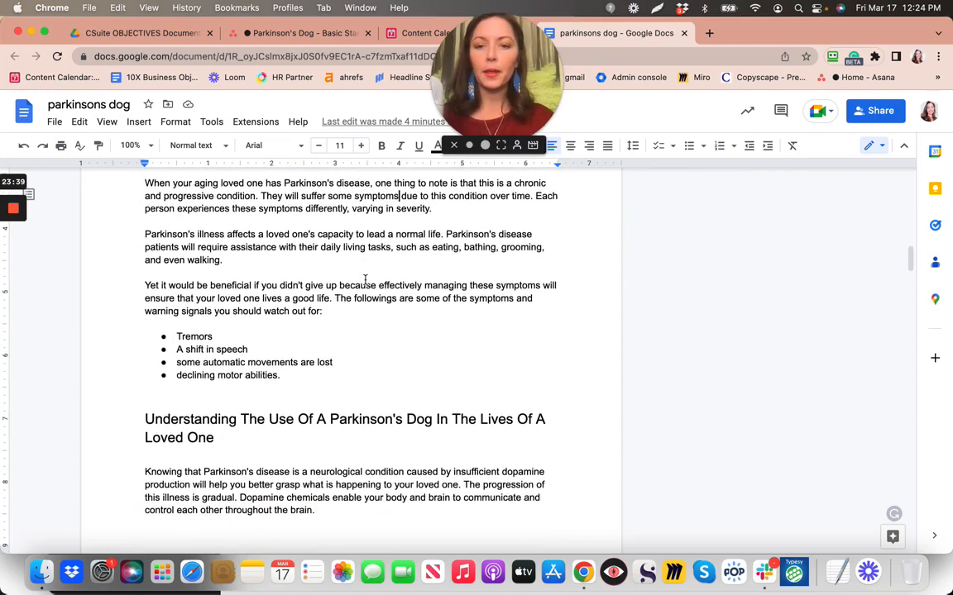
{"action": "scroll", "coordinate": [365, 279], "scroll_direction": "down", "scroll_amount": 1}
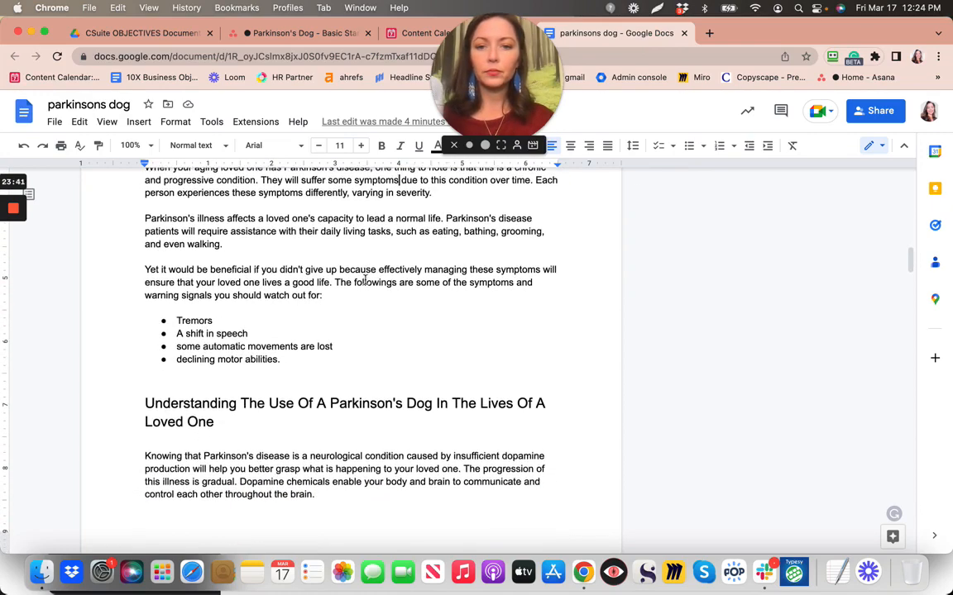
{"action": "scroll", "coordinate": [365, 279], "scroll_direction": "down", "scroll_amount": 1}
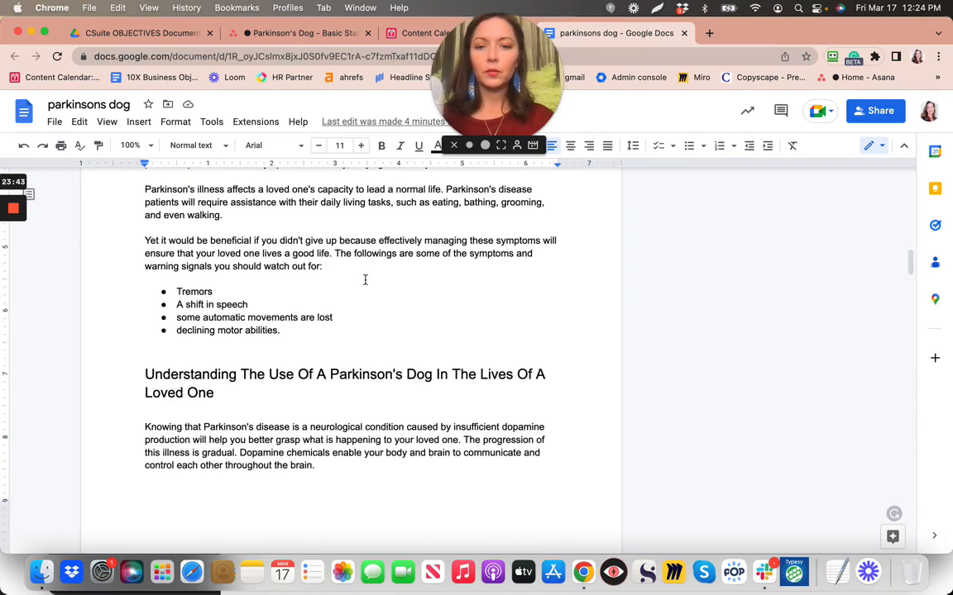
{"action": "scroll", "coordinate": [364, 280], "scroll_direction": "down", "scroll_amount": 2}
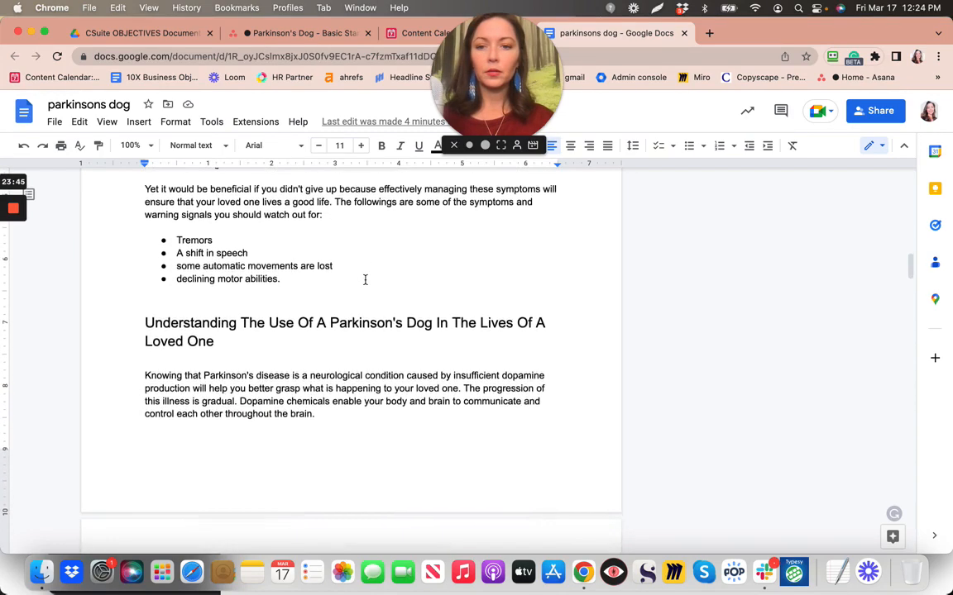
{"action": "scroll", "coordinate": [365, 279], "scroll_direction": "down", "scroll_amount": 1}
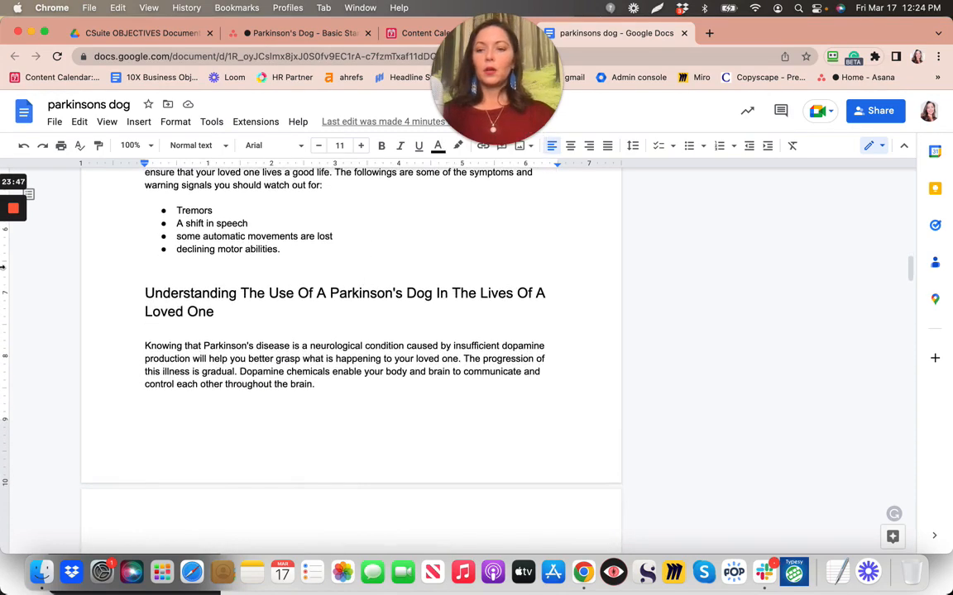
{"action": "scroll", "coordinate": [33, 248], "scroll_direction": "down", "scroll_amount": 5}
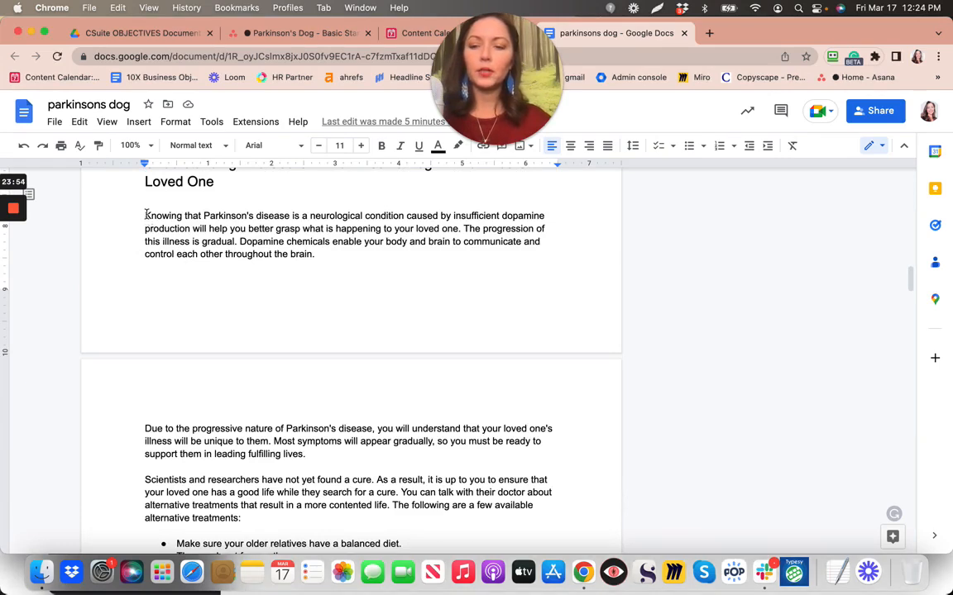
{"action": "left_click_drag", "start_coordinate": [145, 218], "coordinate": [320, 254]}
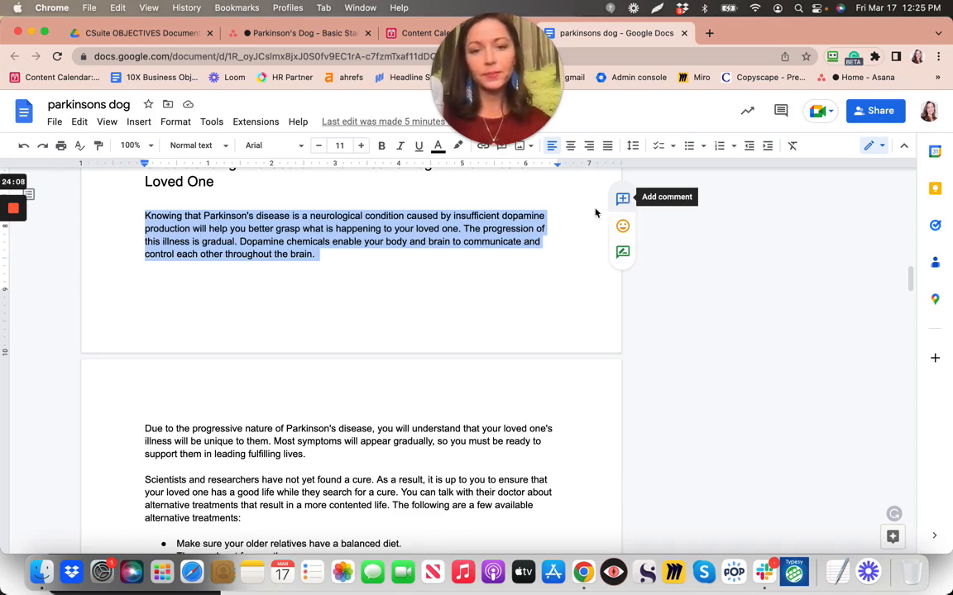
{"action": "left_click", "coordinate": [290, 273]}
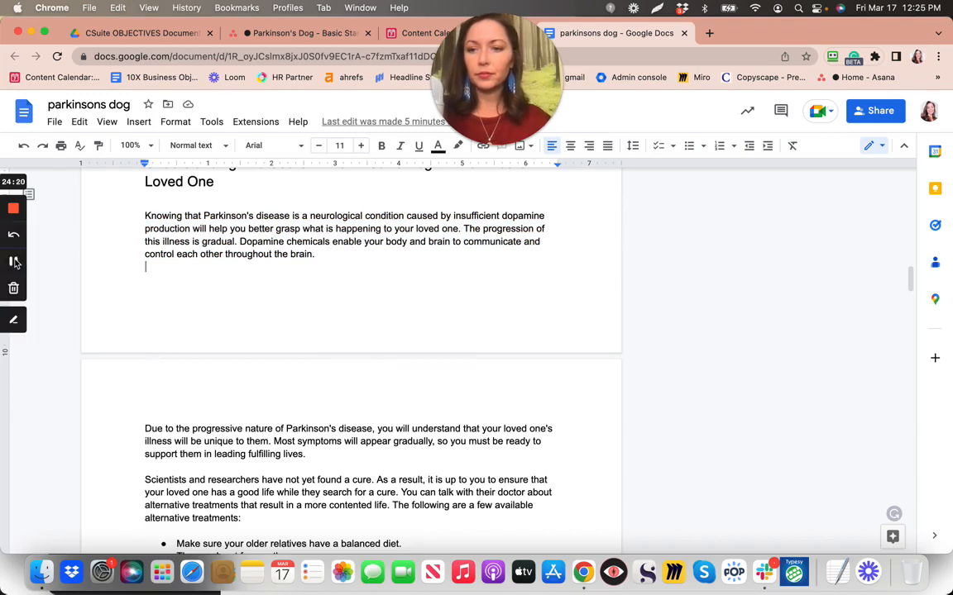
{"action": "left_click", "coordinate": [14, 261]}
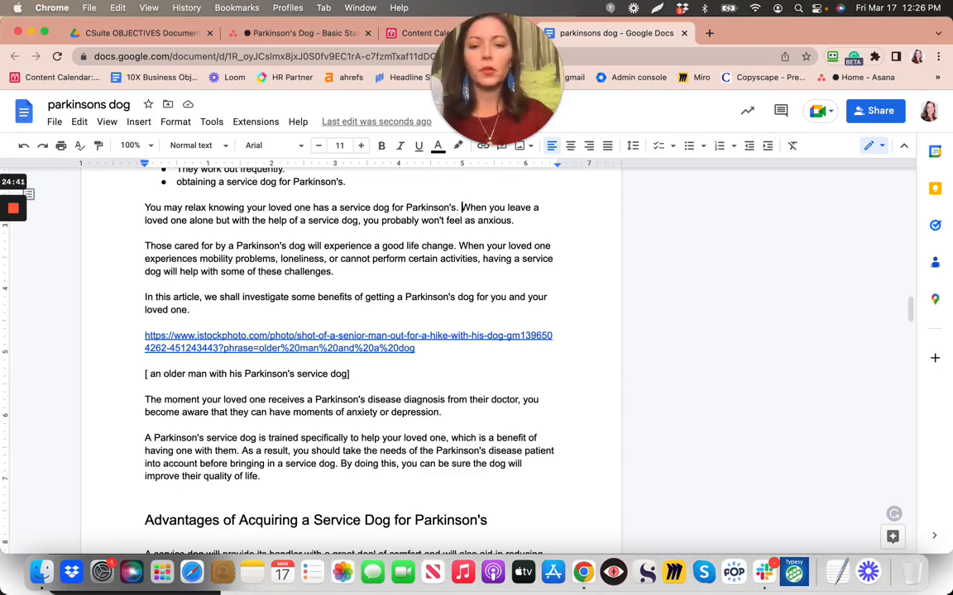
{"action": "type", "text": "You amy"}
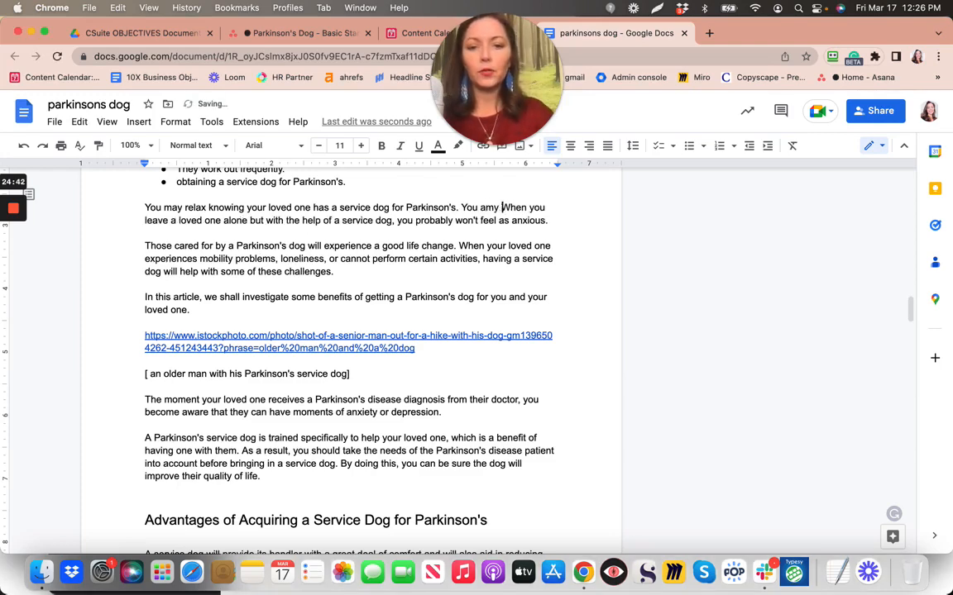
{"action": "key", "text": "BackSpace"}
{"action": "key", "text": "BackSpace"}
{"action": "key", "text": "BackSpace"}
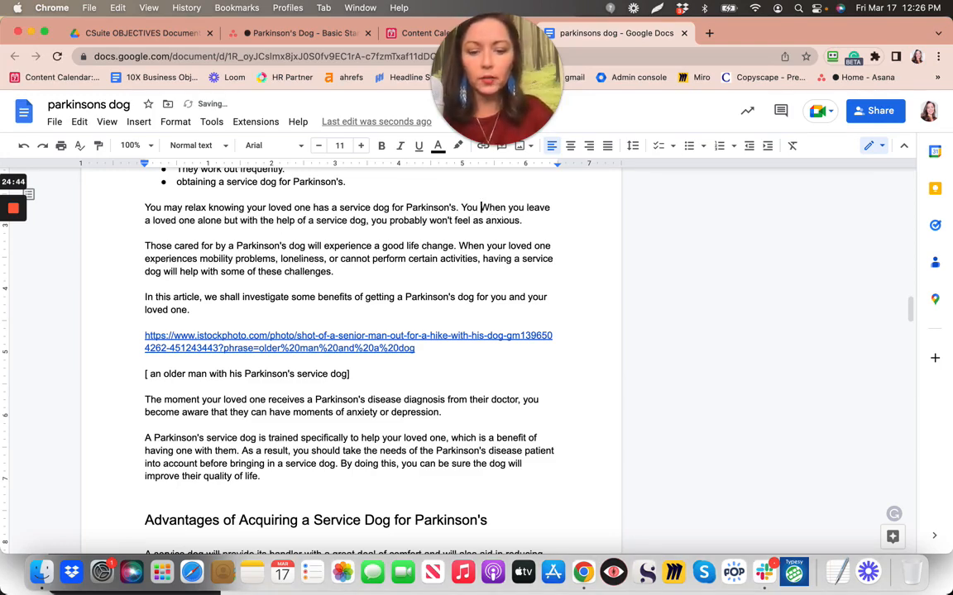
{"action": "type", "text": "may"}
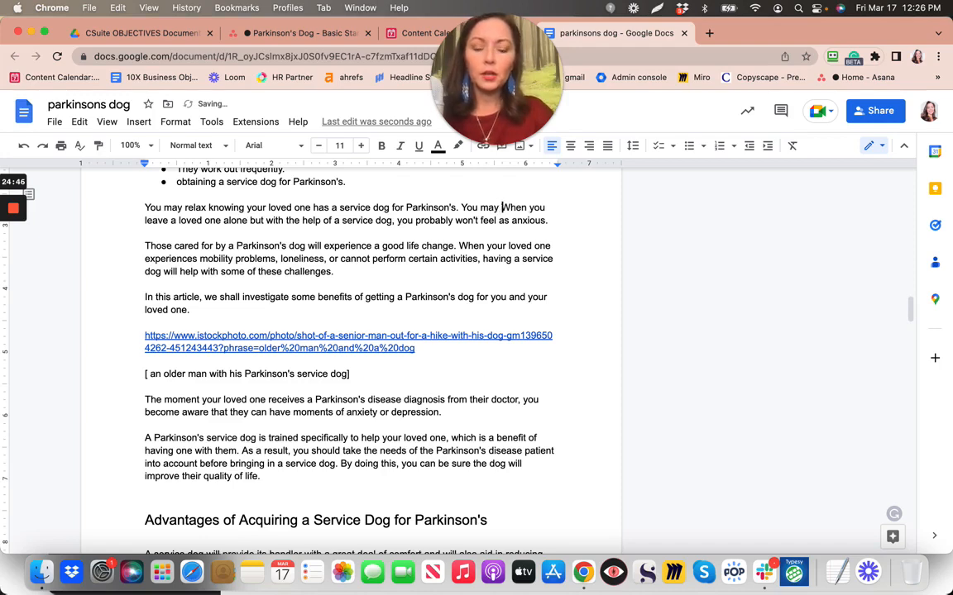
{"action": "type", "text": " feel an"}
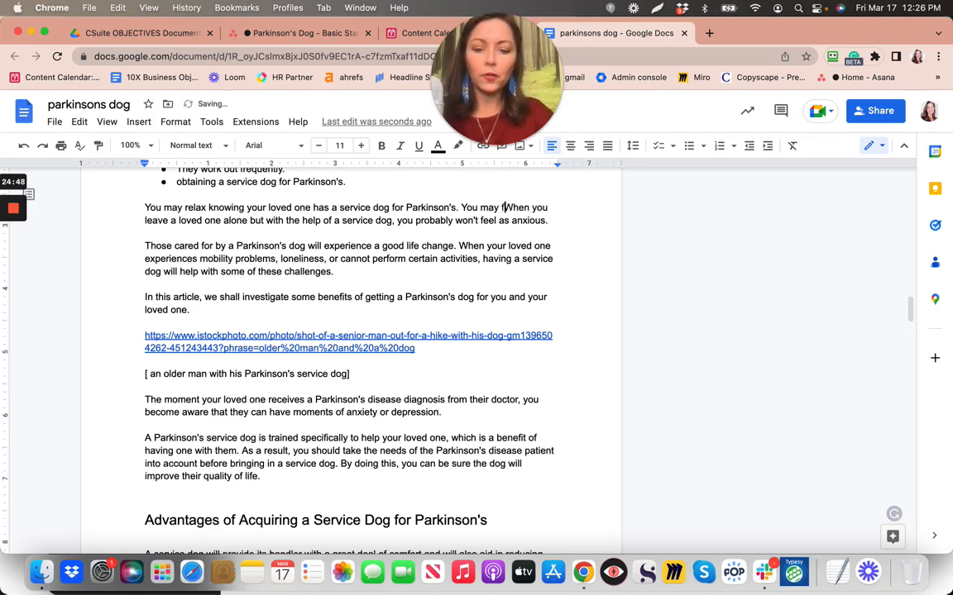
{"action": "type", "text": "xious"}
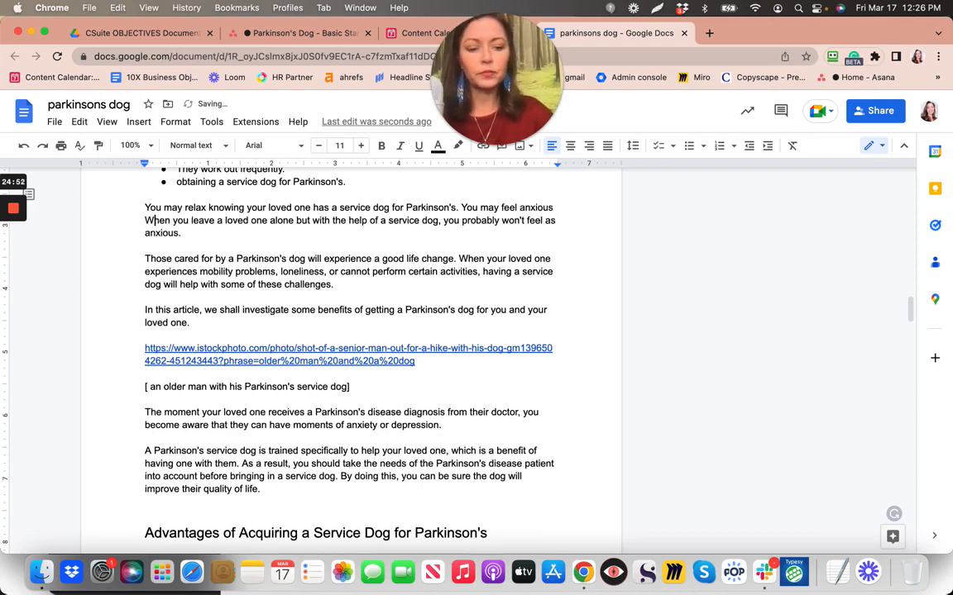
{"action": "key", "text": "Delete"}
{"action": "type", "text": "w"}
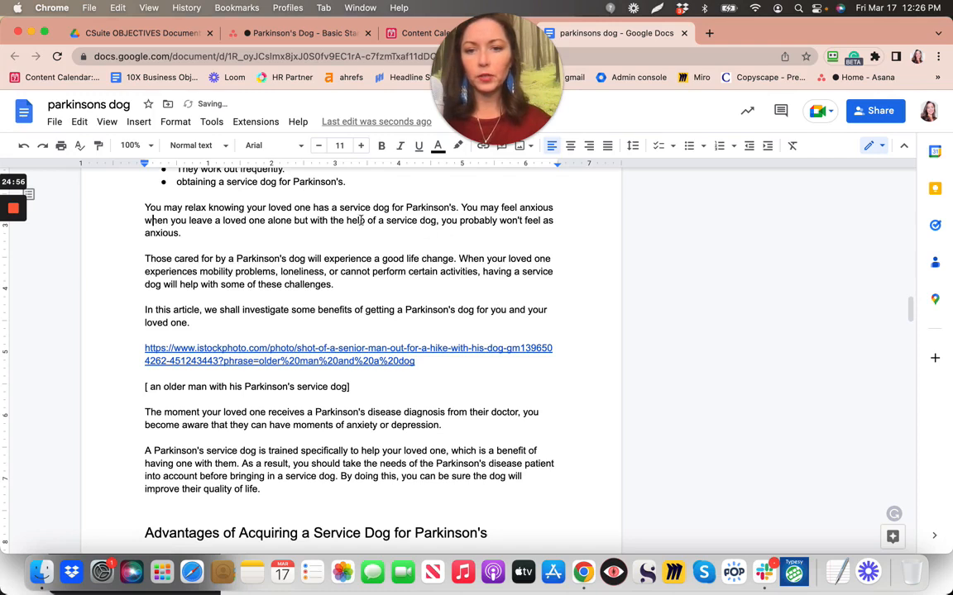
{"action": "left_click", "coordinate": [292, 220]}
{"action": "type", "text": ","}
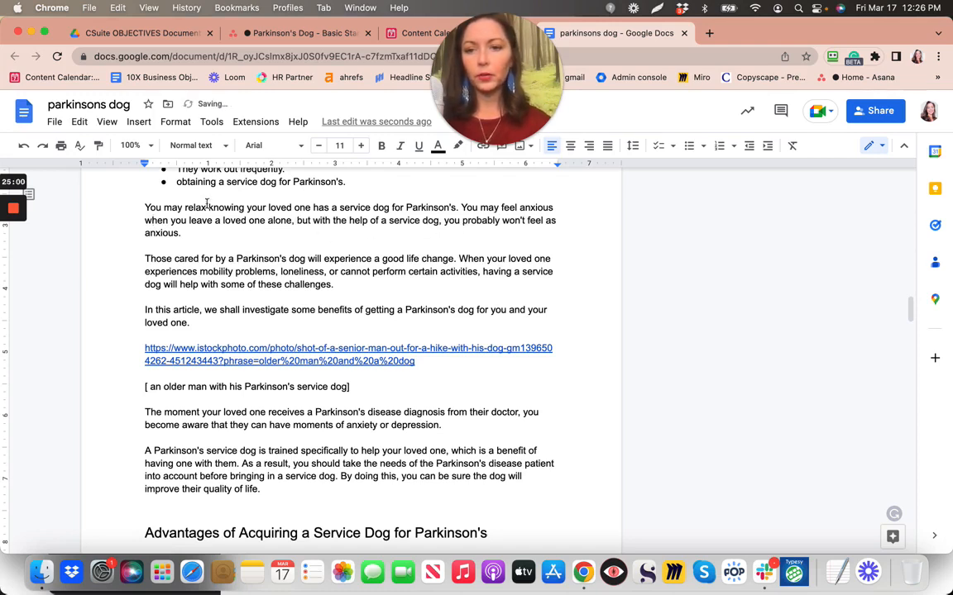
{"action": "scroll", "coordinate": [184, 259], "scroll_direction": "down", "scroll_amount": 1}
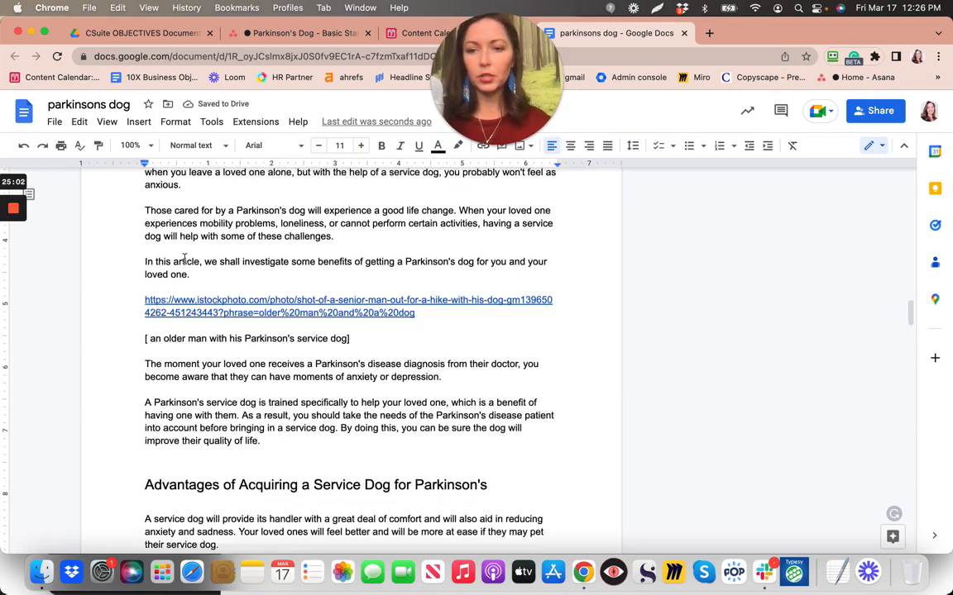
{"action": "scroll", "coordinate": [184, 259], "scroll_direction": "down", "scroll_amount": 1}
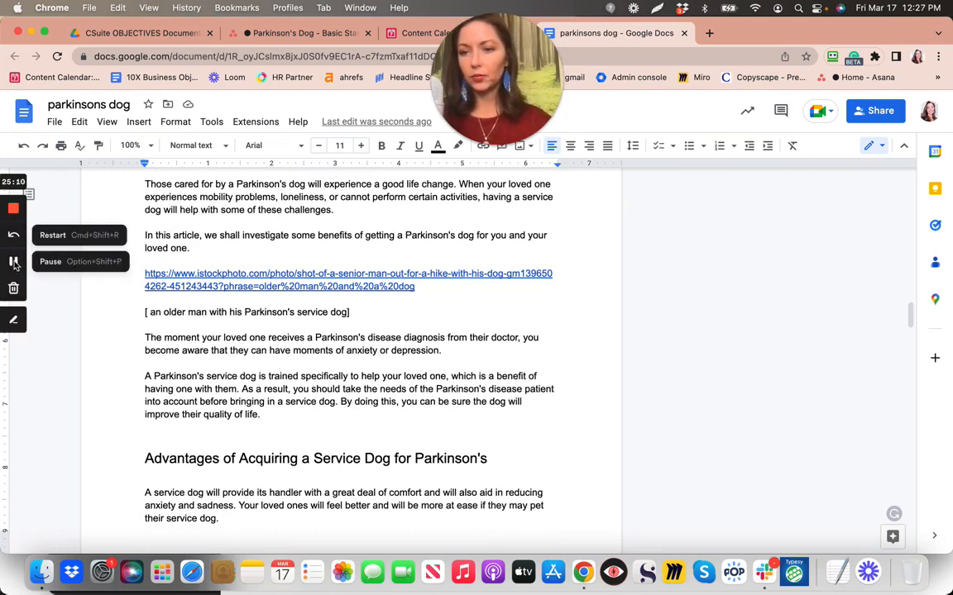
Reword the sentence to 'at ease when in the company and love of their service dog'
{"action": "scroll", "coordinate": [17, 266], "scroll_direction": "down", "scroll_amount": 6}
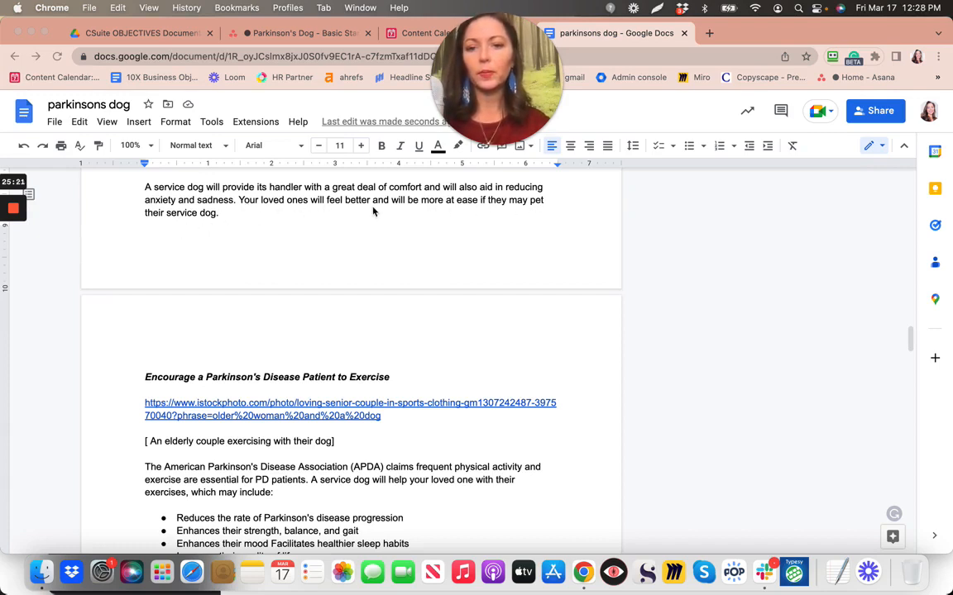
{"action": "double_click", "coordinate": [483, 200]}
{"action": "type", "text": "when"}
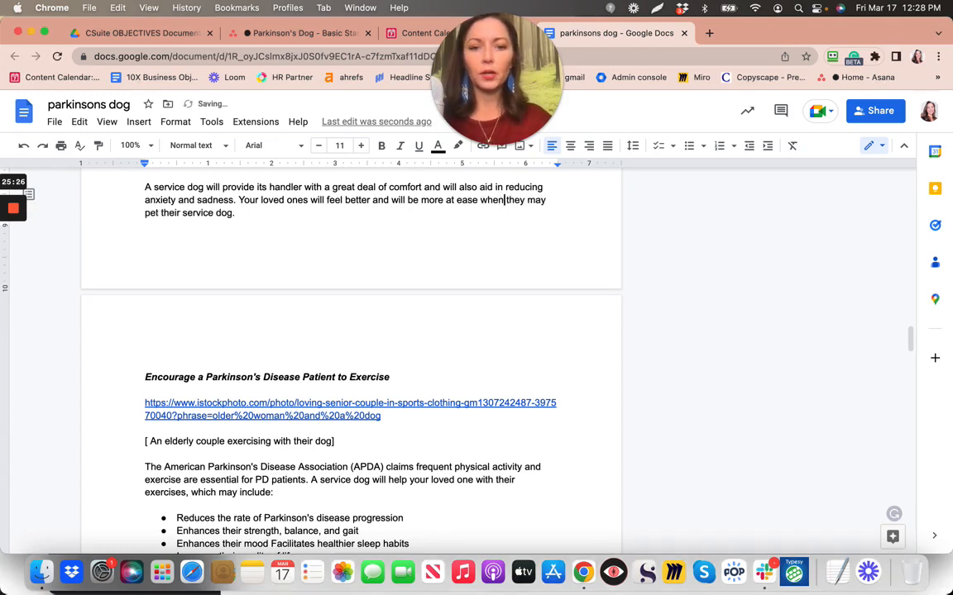
{"action": "left_click_drag", "start_coordinate": [548, 200], "coordinate": [505, 200]}
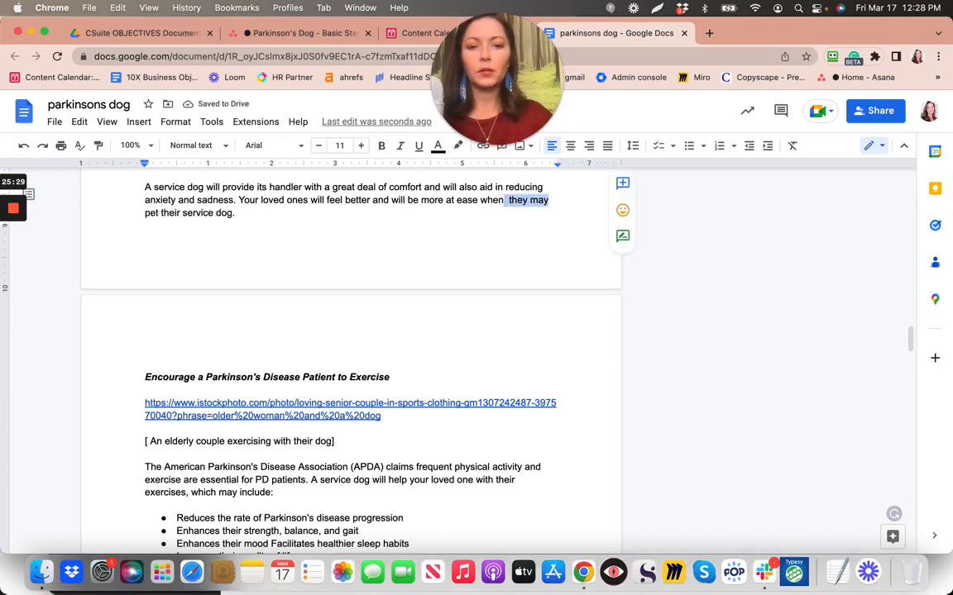
{"action": "type", "text": "in"}
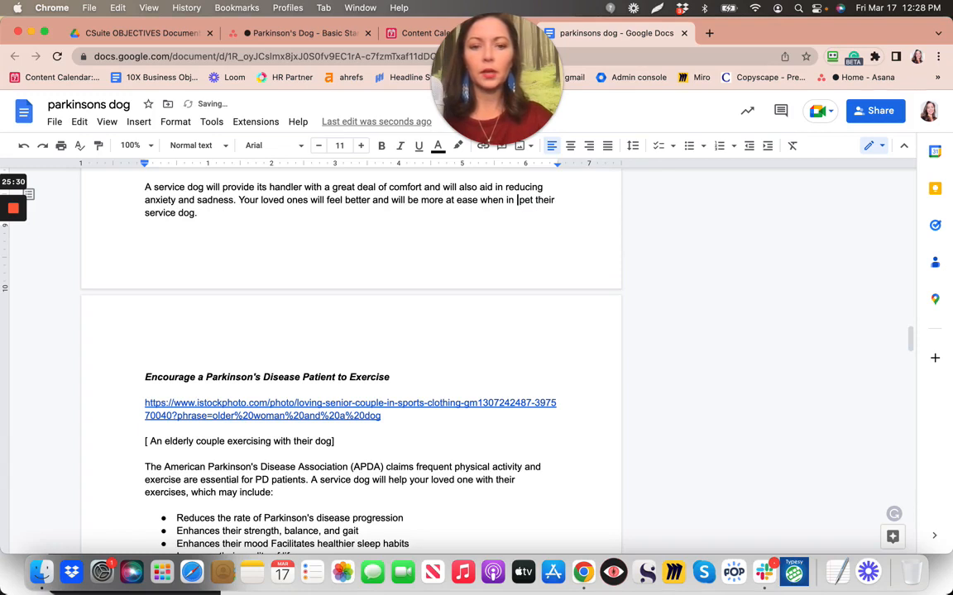
{"action": "type", "text": " the company and "}
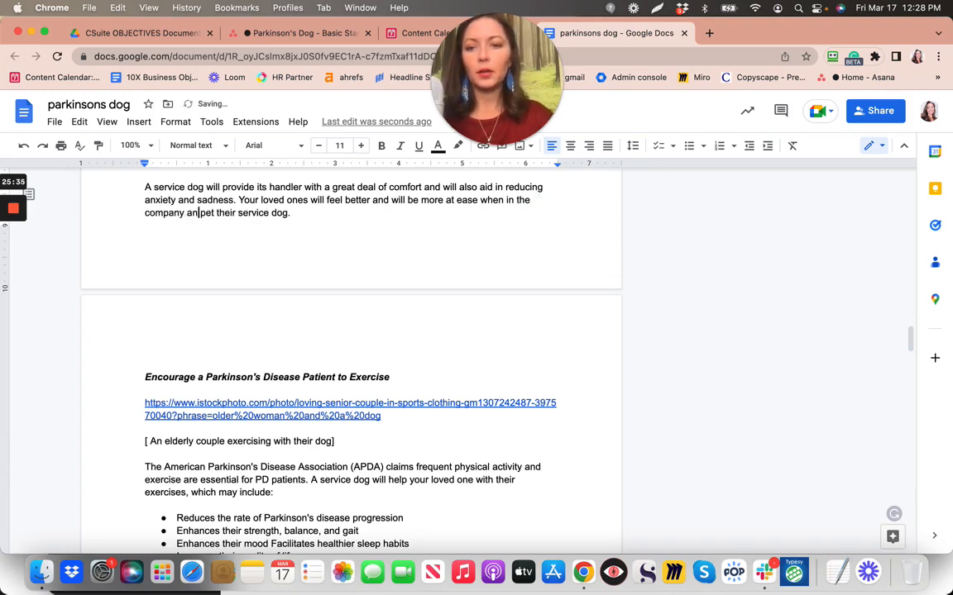
{"action": "type", "text": "lvoe"}
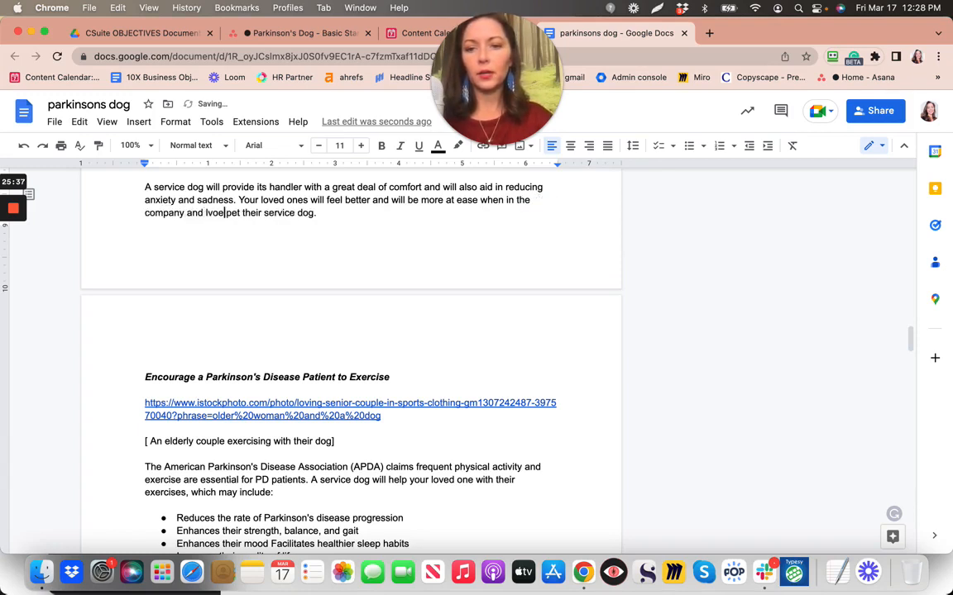
{"action": "key", "text": "BackSpace"}
{"action": "key", "text": "BackSpace"}
{"action": "key", "text": "BackSpace"}
{"action": "type", "text": "ove of"}
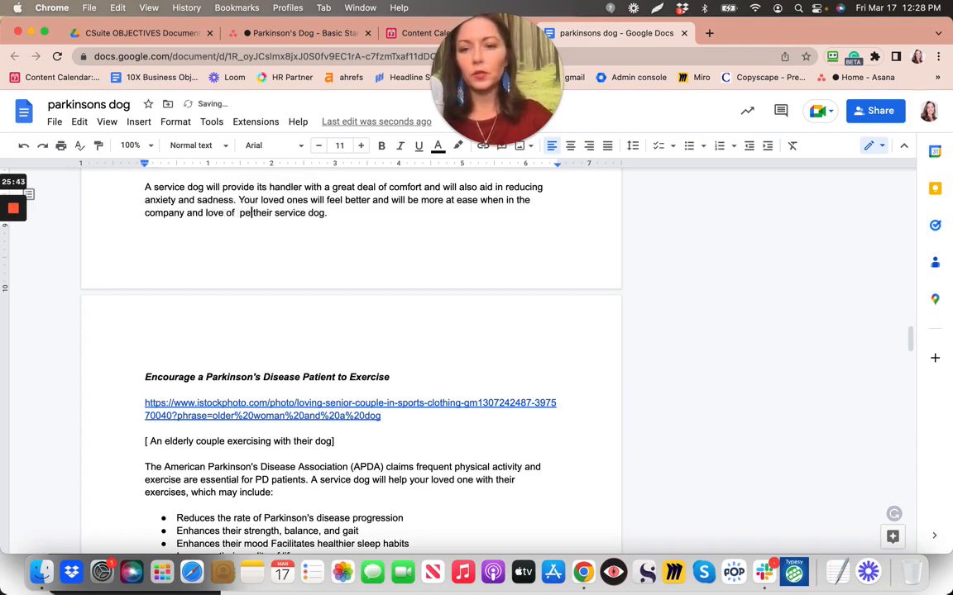
{"action": "key", "text": "BackSpace"}
{"action": "key", "text": "BackSpace"}
{"action": "key", "text": "BackSpace"}
{"action": "key", "text": "BackSpace"}
{"action": "key", "text": "BackSpace"}
{"action": "key", "text": "BackSpace"}
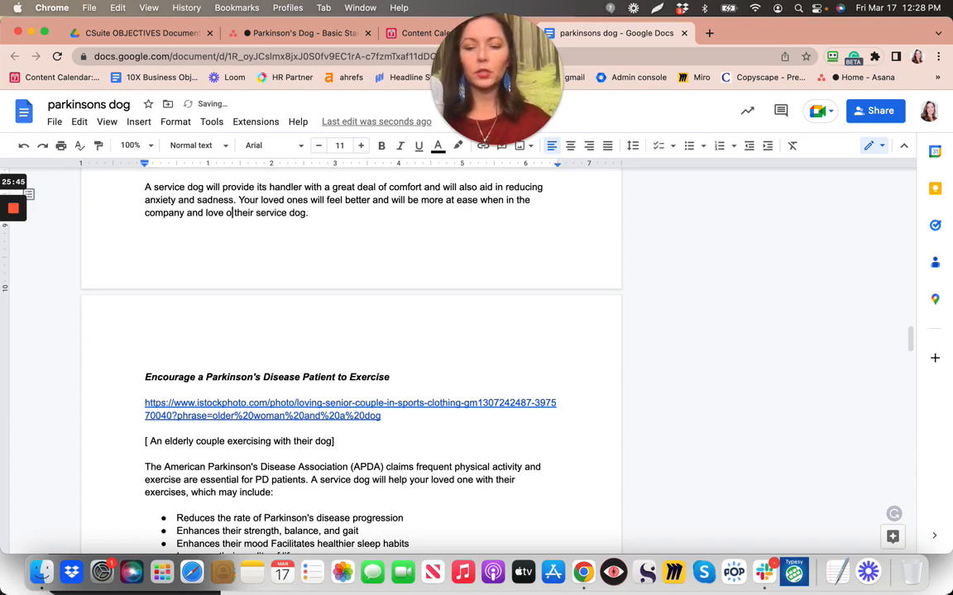
{"action": "type", "text": "f"}
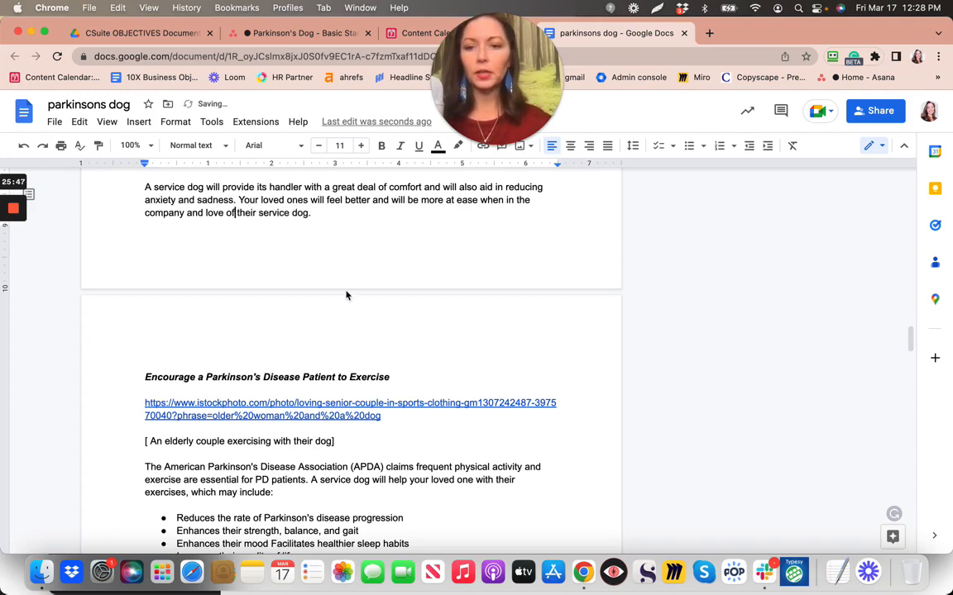
Mark the 'article is congruent' subtask complete in Asana
{"action": "scroll", "coordinate": [347, 295], "scroll_direction": "down", "scroll_amount": 2}
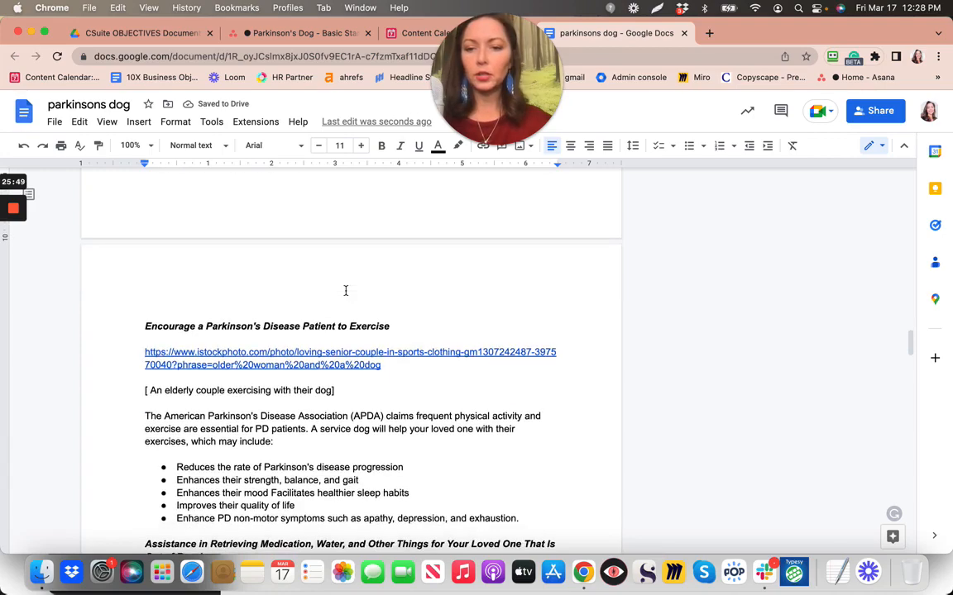
{"action": "scroll", "coordinate": [347, 292], "scroll_direction": "down", "scroll_amount": 5}
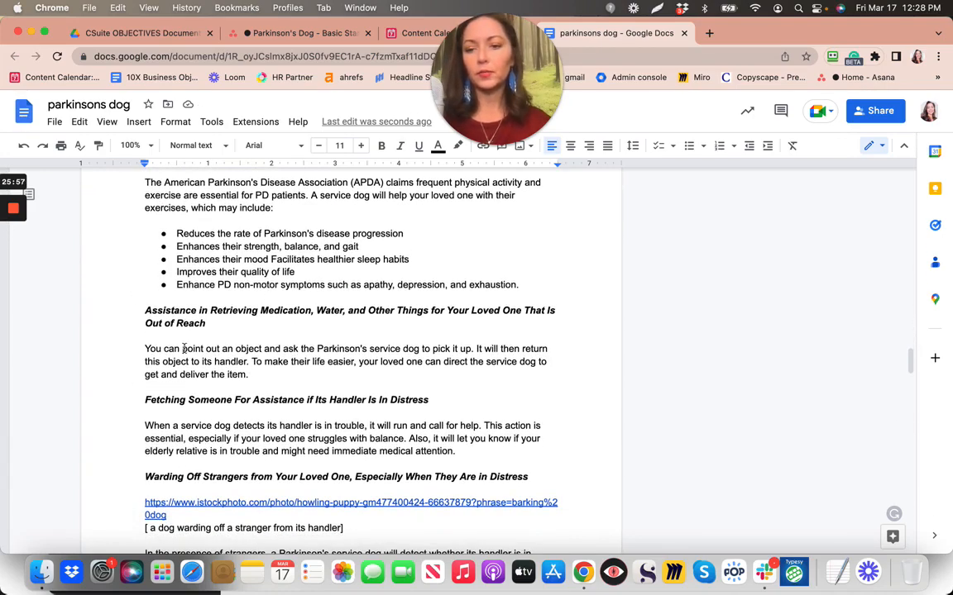
{"action": "scroll", "coordinate": [297, 273], "scroll_direction": "up", "scroll_amount": 1}
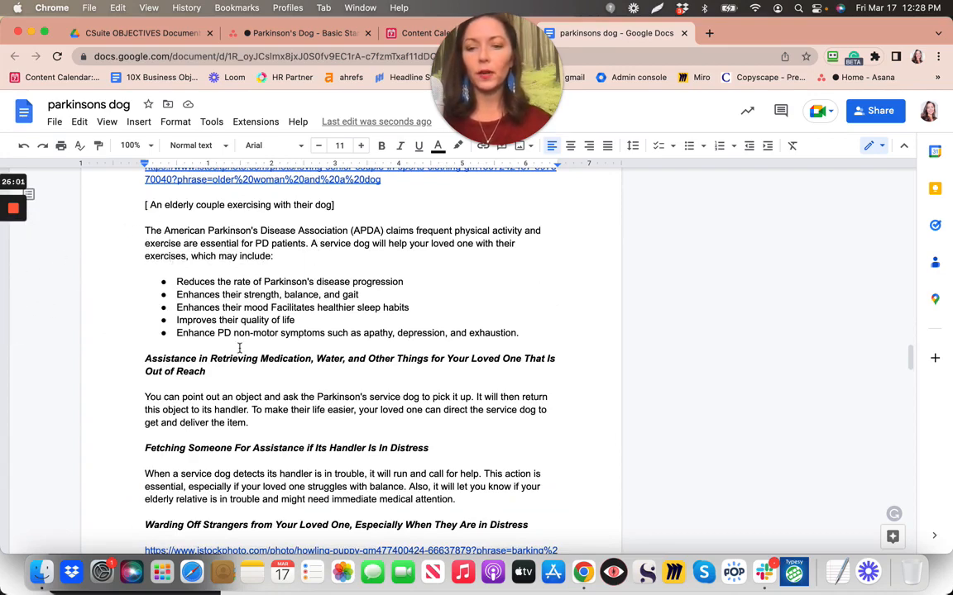
{"action": "scroll", "coordinate": [239, 349], "scroll_direction": "down", "scroll_amount": 2}
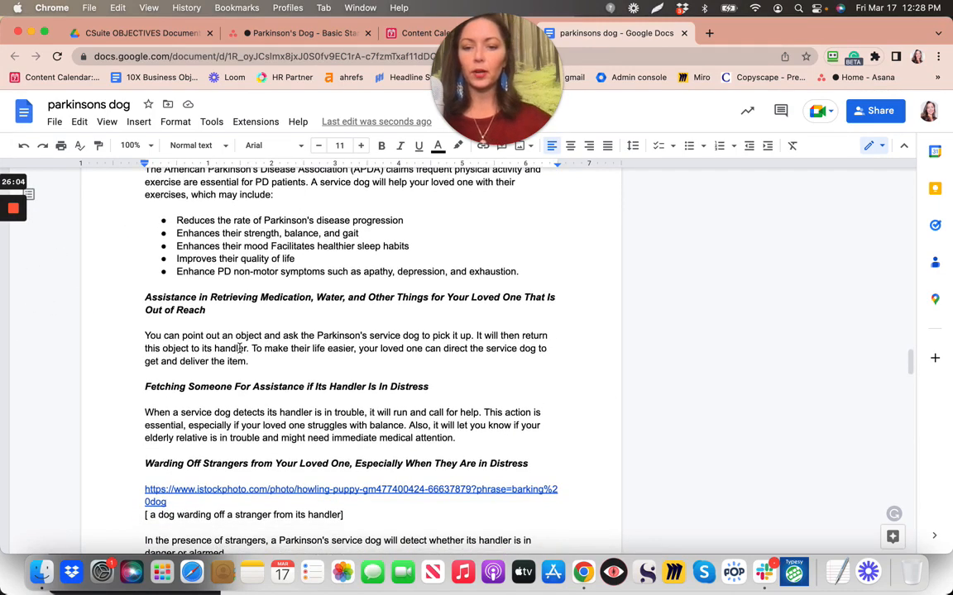
{"action": "scroll", "coordinate": [239, 348], "scroll_direction": "down", "scroll_amount": 1}
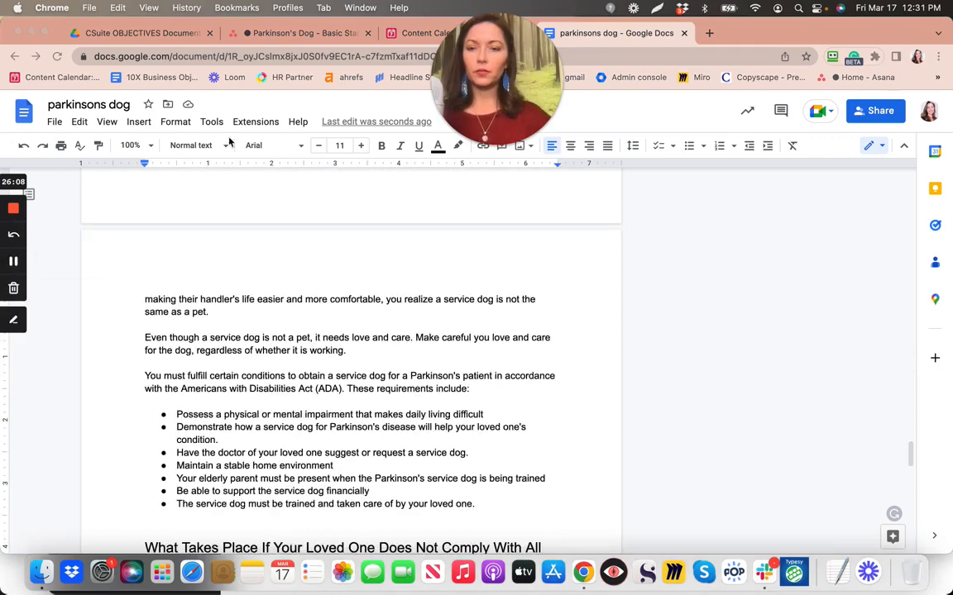
{"action": "left_click", "coordinate": [296, 34]}
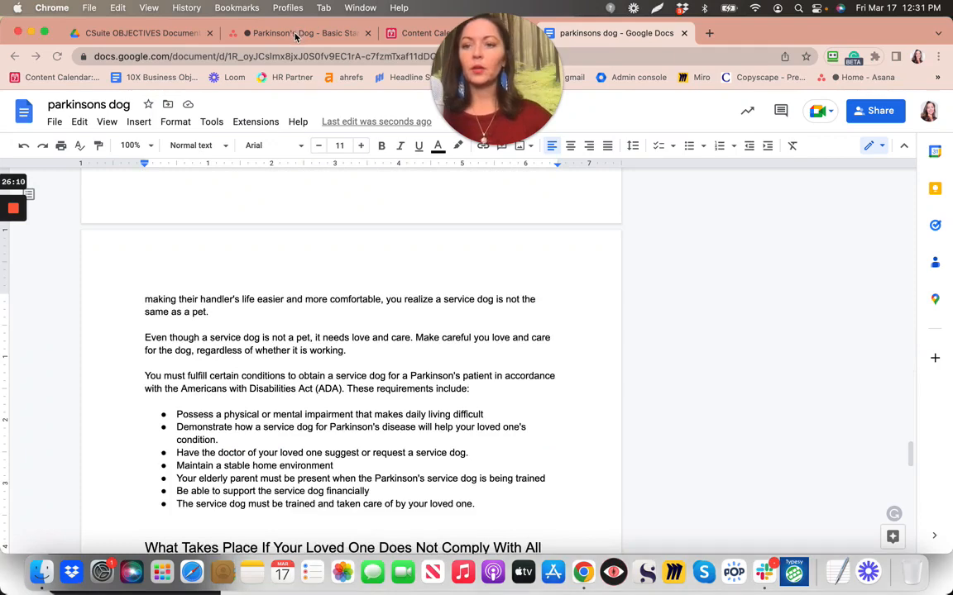
{"action": "left_click", "coordinate": [538, 217]}
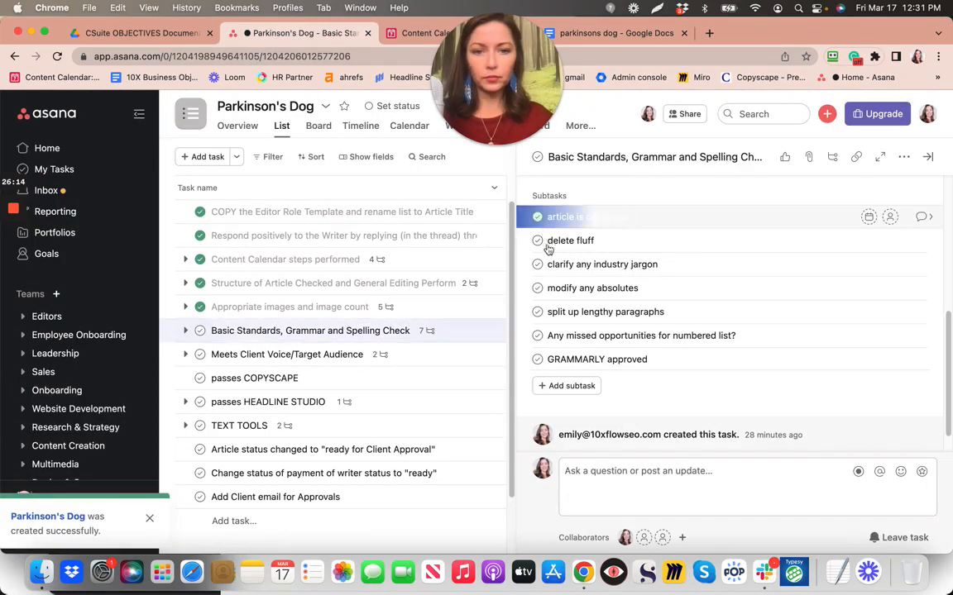
Check off the fluff, jargon, absolutes, lengthy paragraphs and numbered-list subtasks, then return to the doc
{"action": "left_click", "coordinate": [538, 241]}
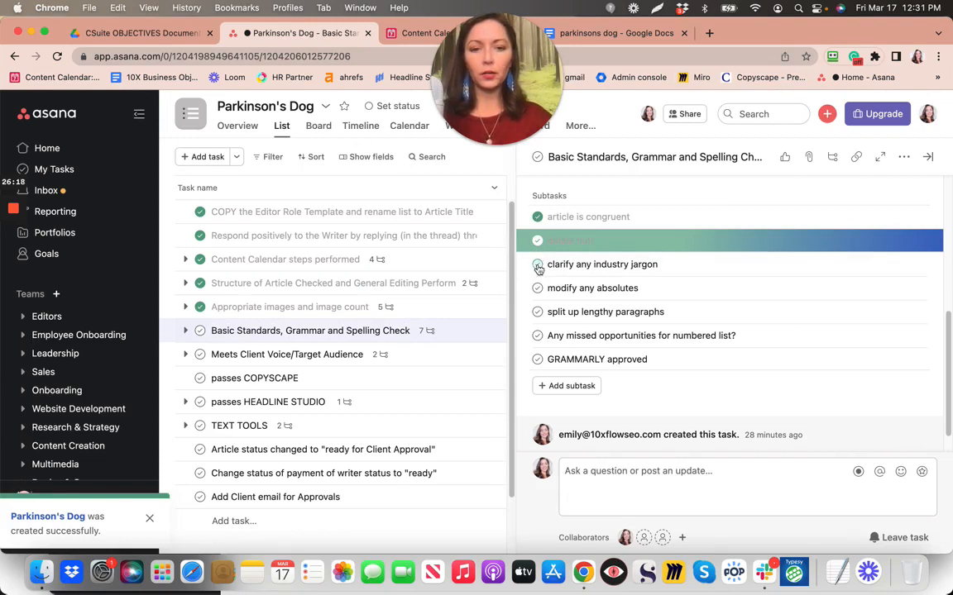
{"action": "left_click", "coordinate": [537, 266]}
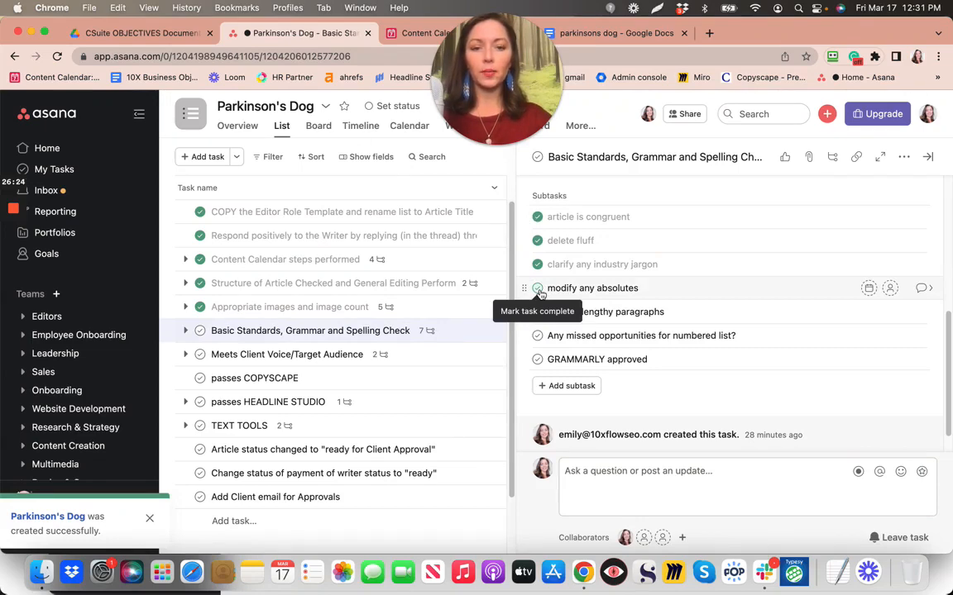
{"action": "left_click", "coordinate": [538, 289]}
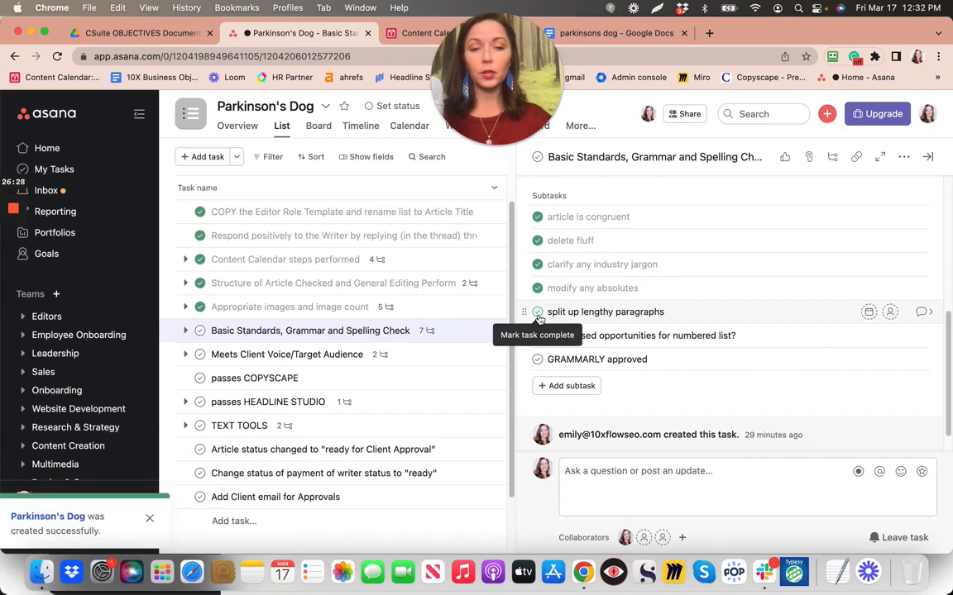
{"action": "left_click", "coordinate": [538, 314]}
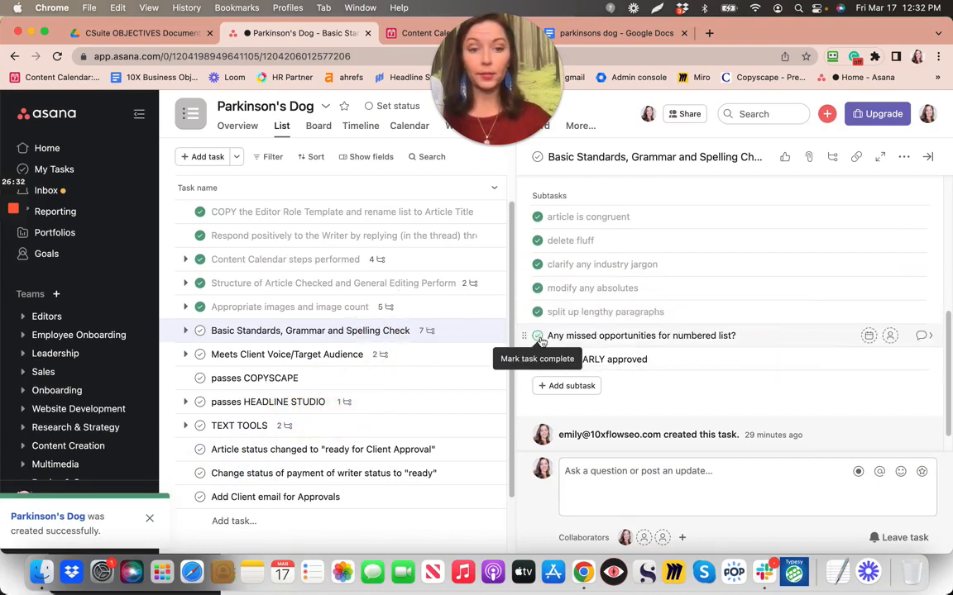
{"action": "left_click", "coordinate": [537, 336]}
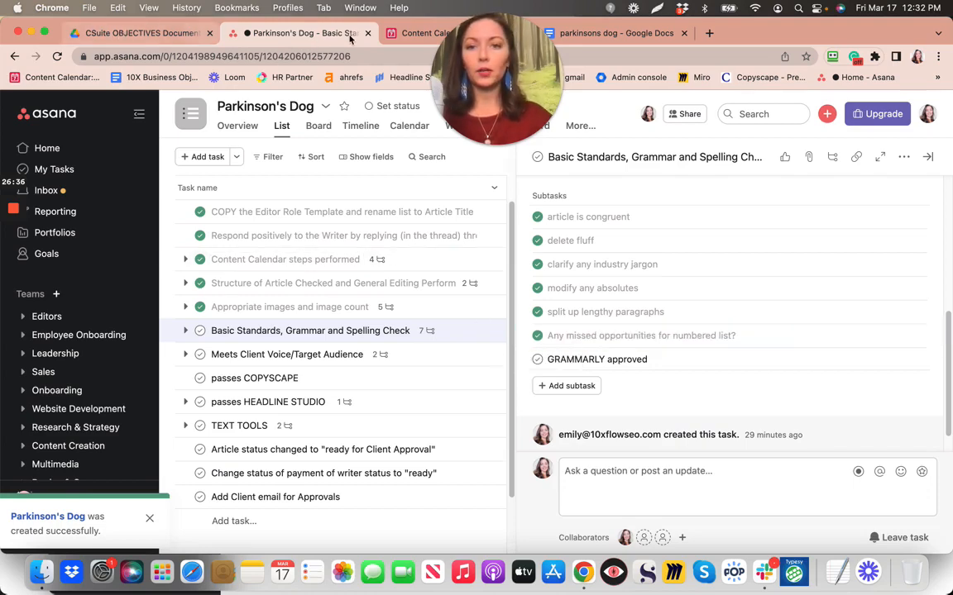
{"action": "left_click", "coordinate": [582, 33]}
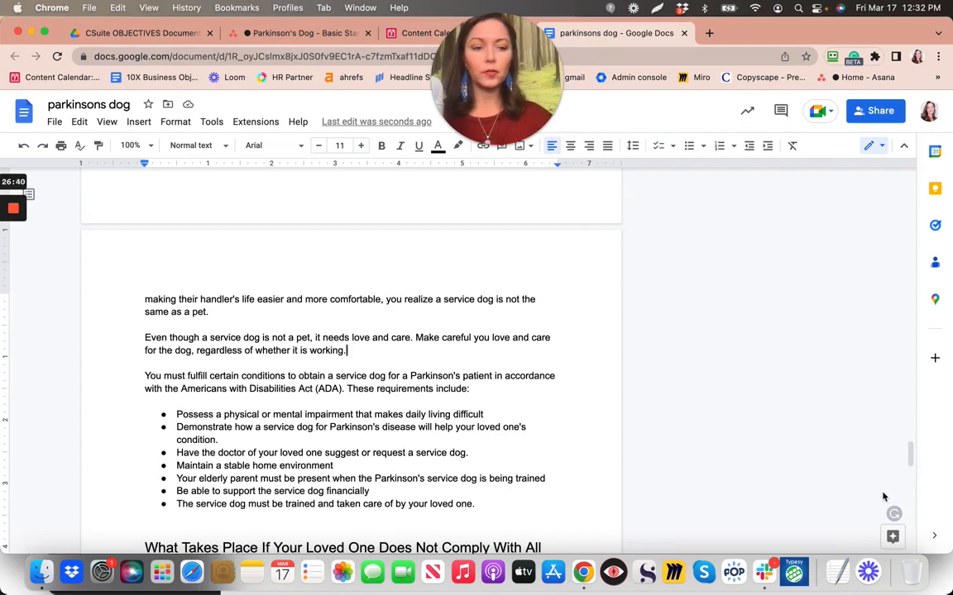
Run a Grammarly check on the article and open its suggestions sidebar
{"action": "left_click", "coordinate": [895, 515]}
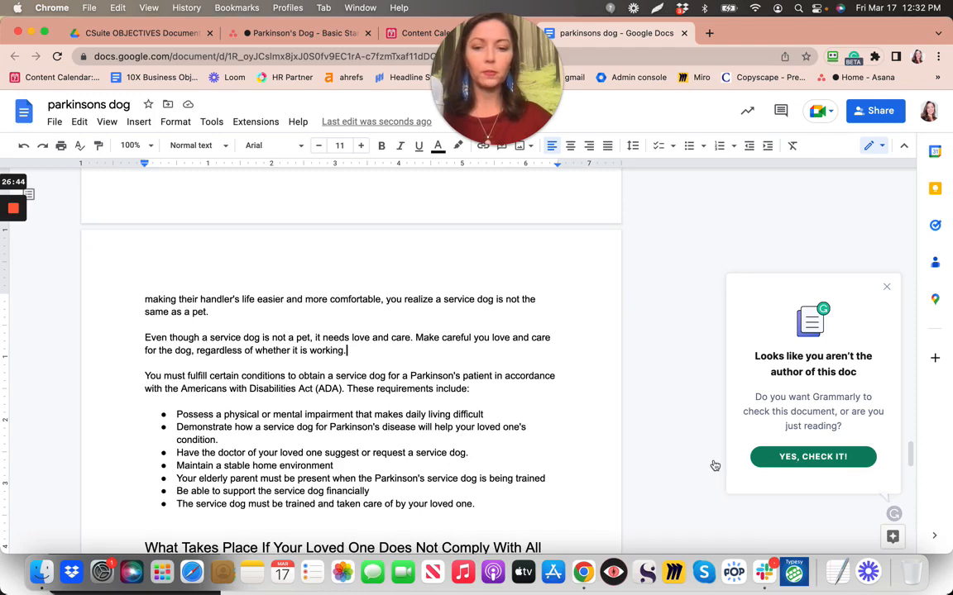
{"action": "left_click", "coordinate": [805, 459]}
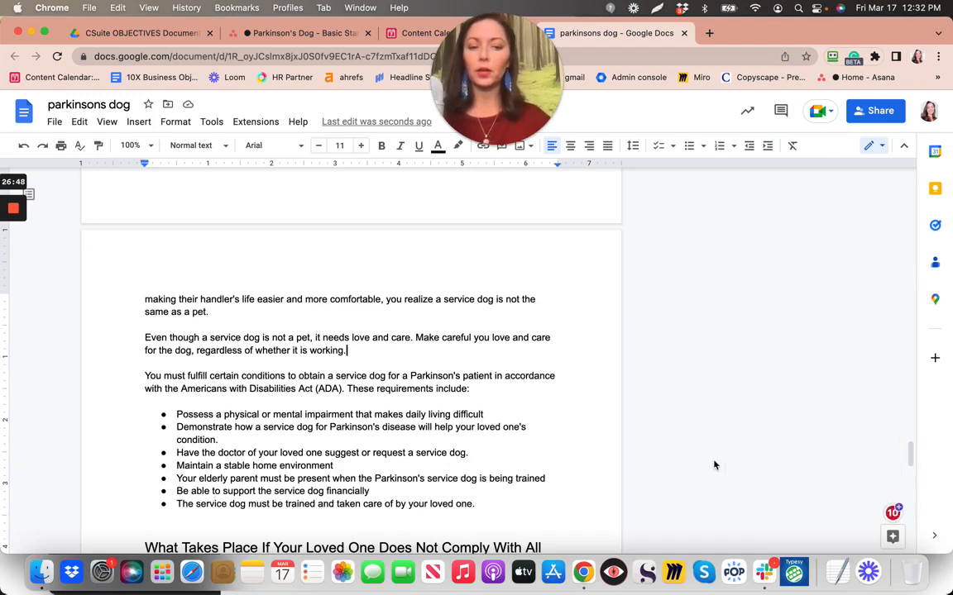
{"action": "mouse_move", "coordinate": [897, 515]}
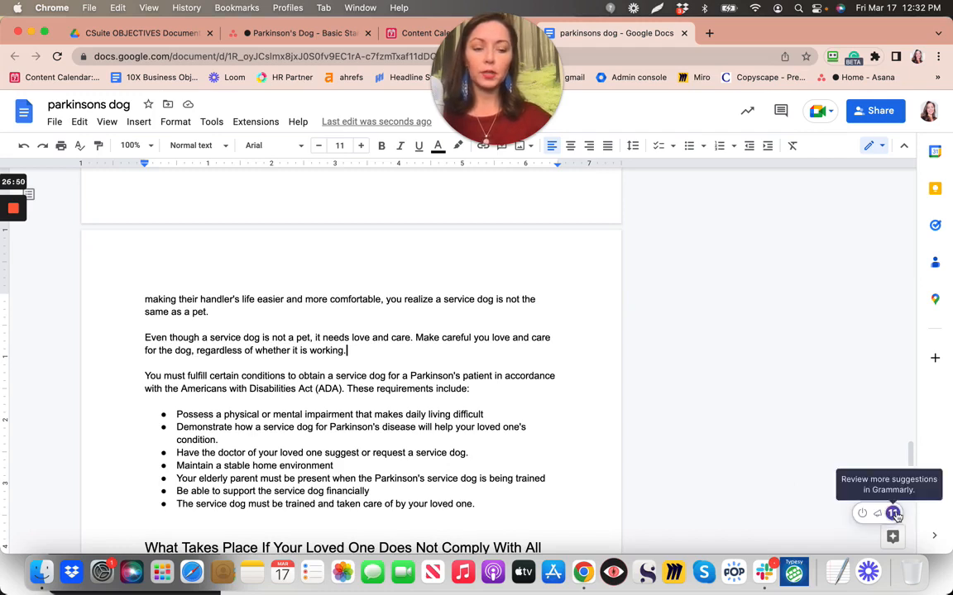
{"action": "left_click", "coordinate": [893, 514]}
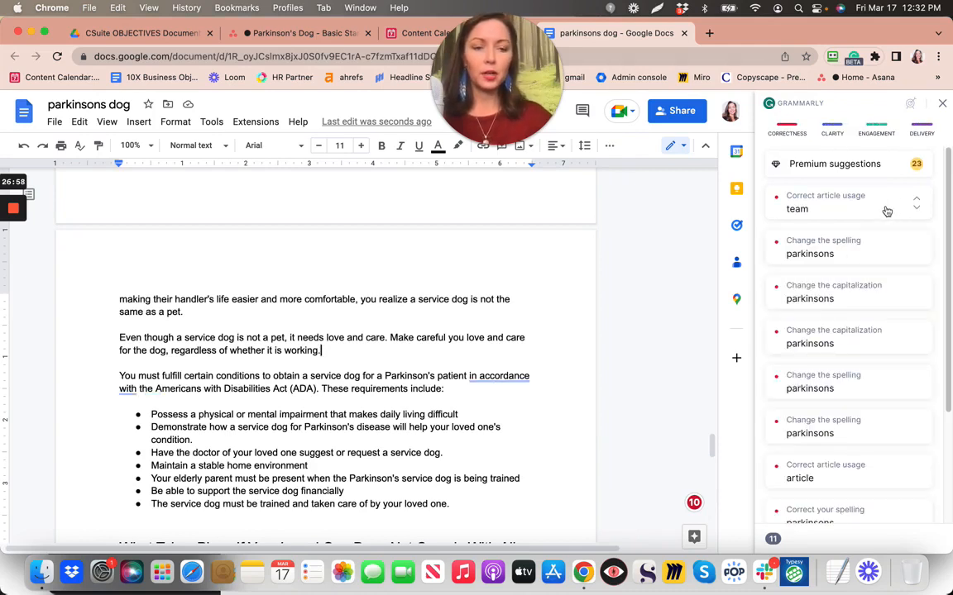
{"action": "scroll", "coordinate": [687, 274], "scroll_direction": "up", "scroll_amount": 10}
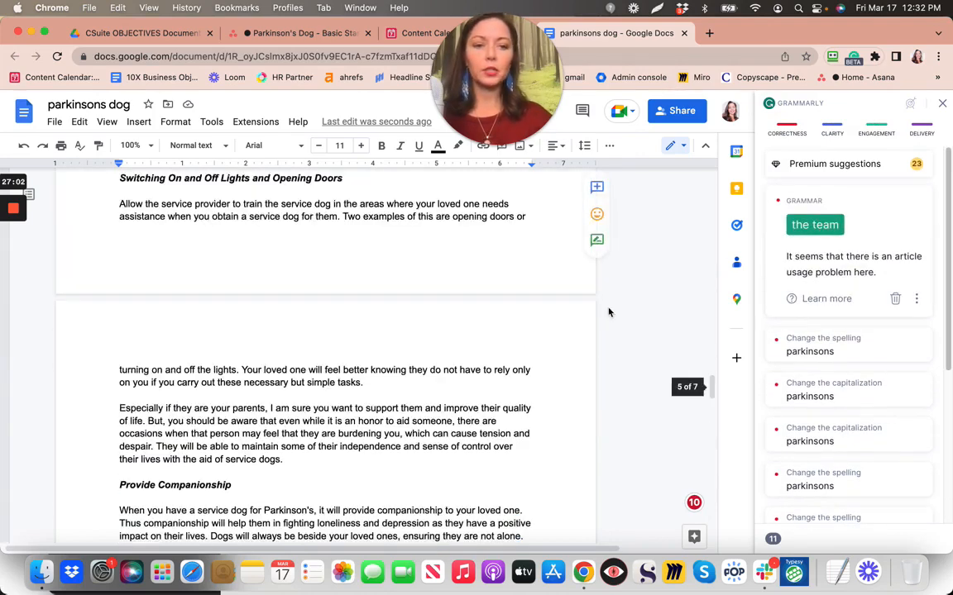
{"action": "left_click", "coordinate": [897, 303]}
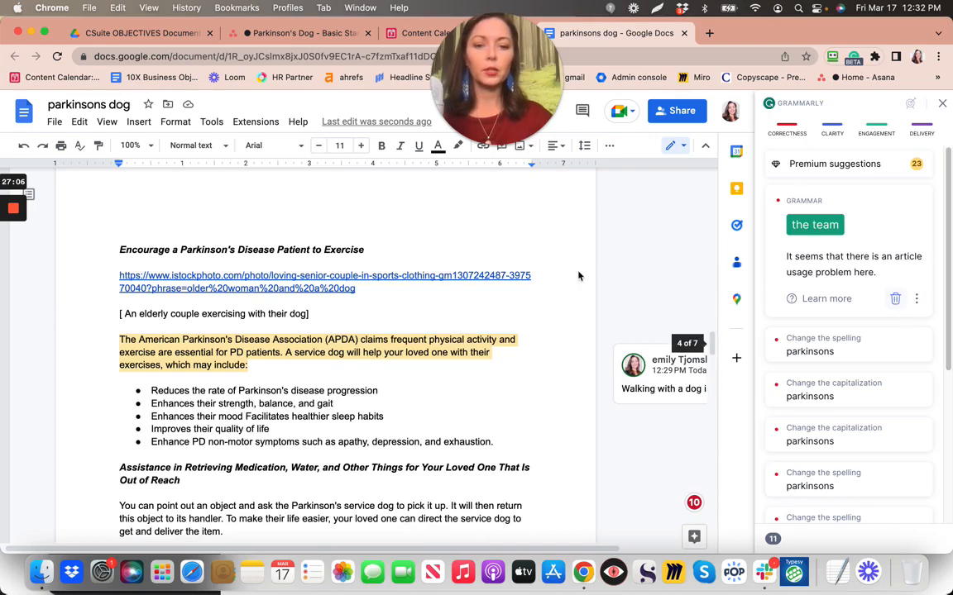
{"action": "scroll", "coordinate": [578, 275], "scroll_direction": "up", "scroll_amount": 10}
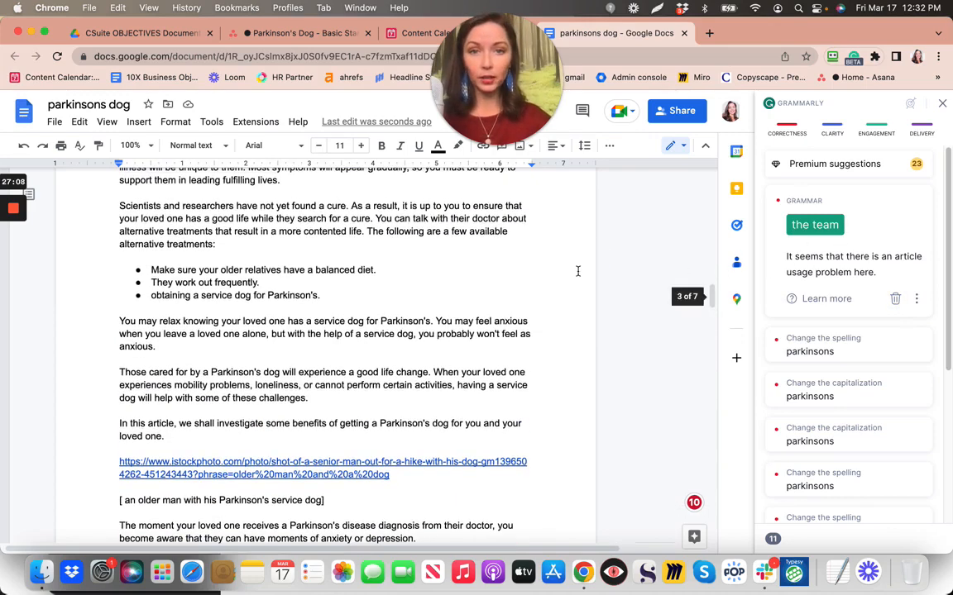
{"action": "scroll", "coordinate": [577, 271], "scroll_direction": "up", "scroll_amount": 15}
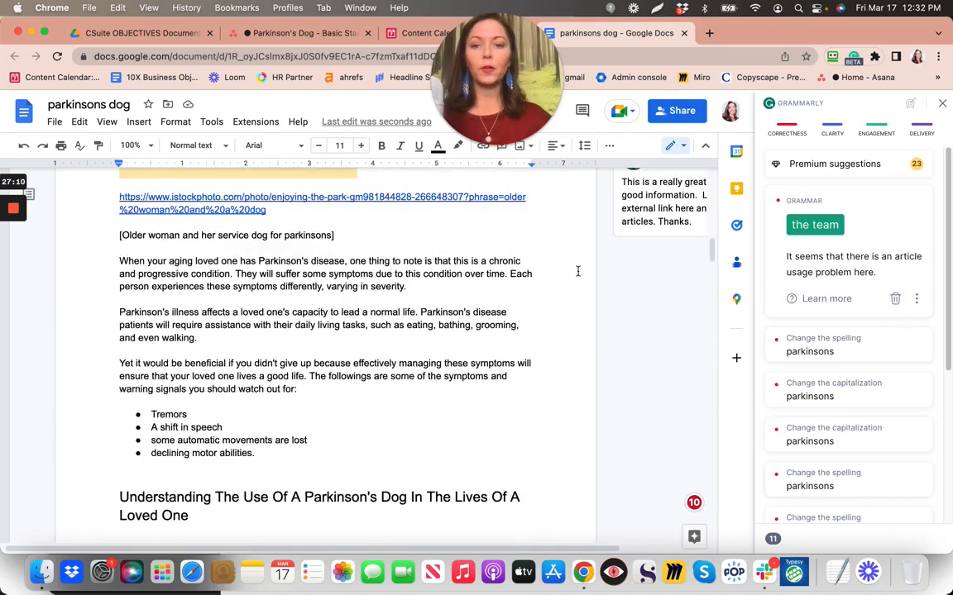
{"action": "scroll", "coordinate": [578, 271], "scroll_direction": "up", "scroll_amount": 20}
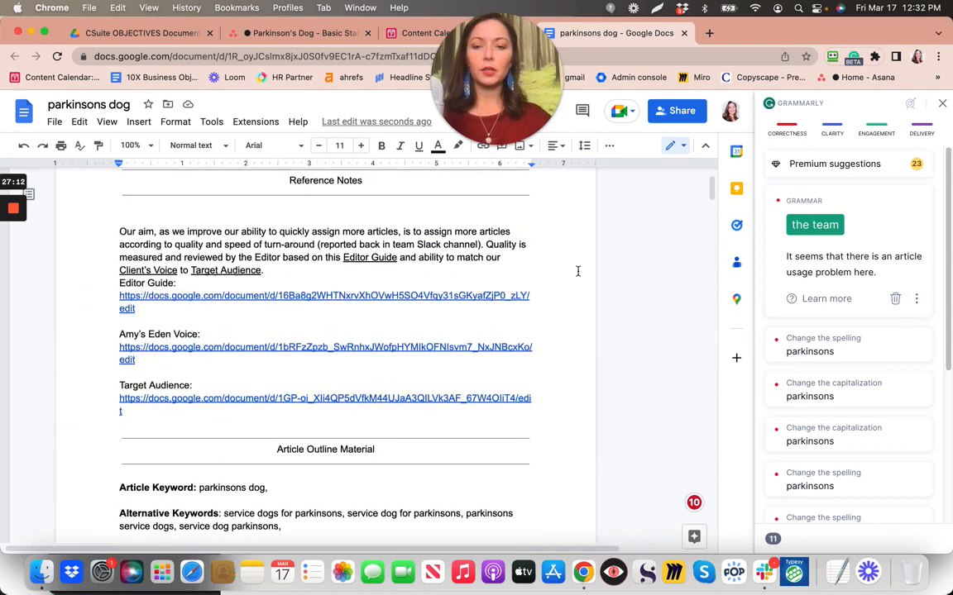
{"action": "scroll", "coordinate": [578, 271], "scroll_direction": "down", "scroll_amount": 6}
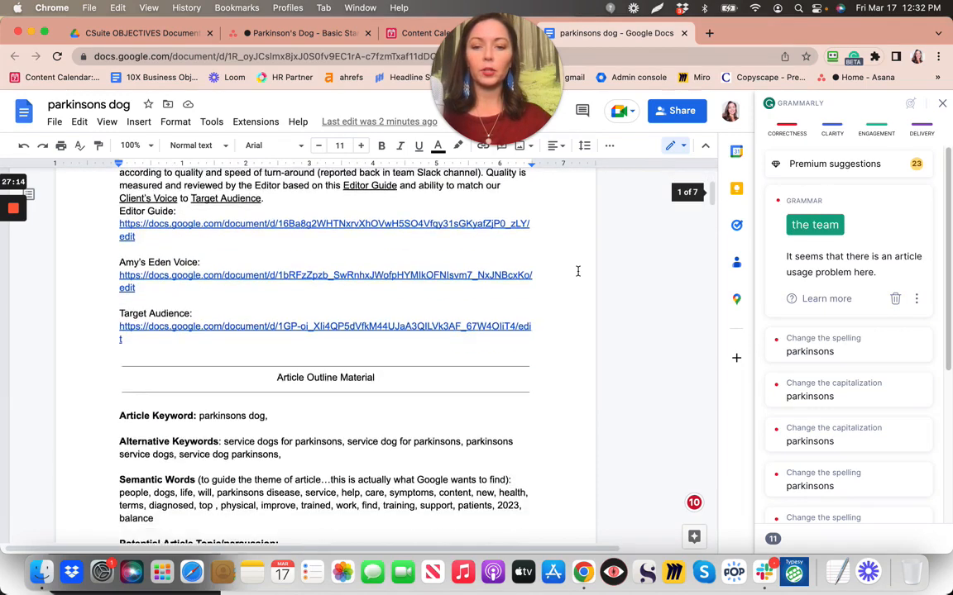
{"action": "scroll", "coordinate": [578, 271], "scroll_direction": "down", "scroll_amount": 2}
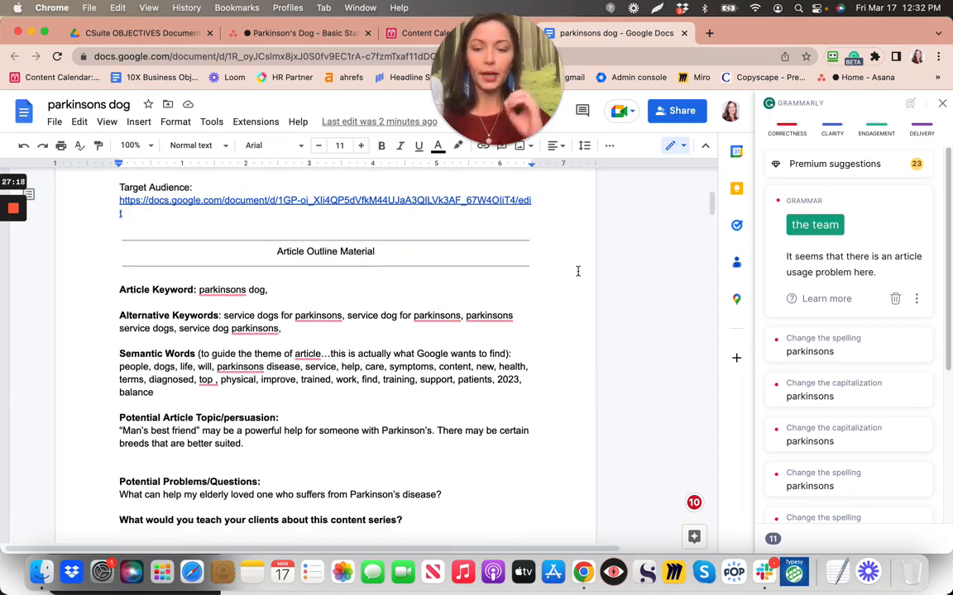
Dismiss Grammarly's 'the team' article flag and several 'parkinsons' spelling and capitalization cards
{"action": "left_click", "coordinate": [898, 300]}
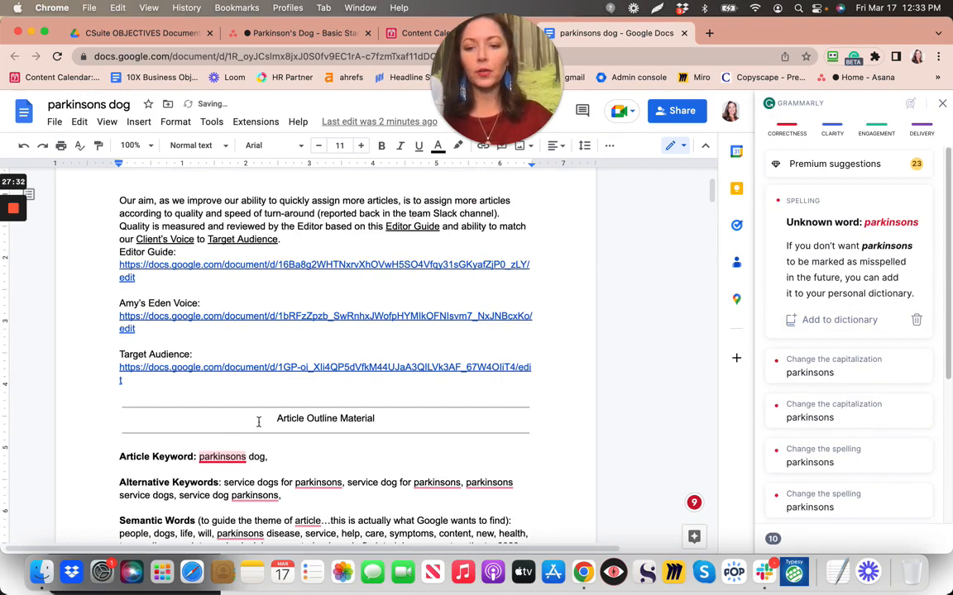
{"action": "scroll", "coordinate": [278, 420], "scroll_direction": "down", "scroll_amount": 2}
{"action": "scroll", "coordinate": [281, 424], "scroll_direction": "down", "scroll_amount": 3}
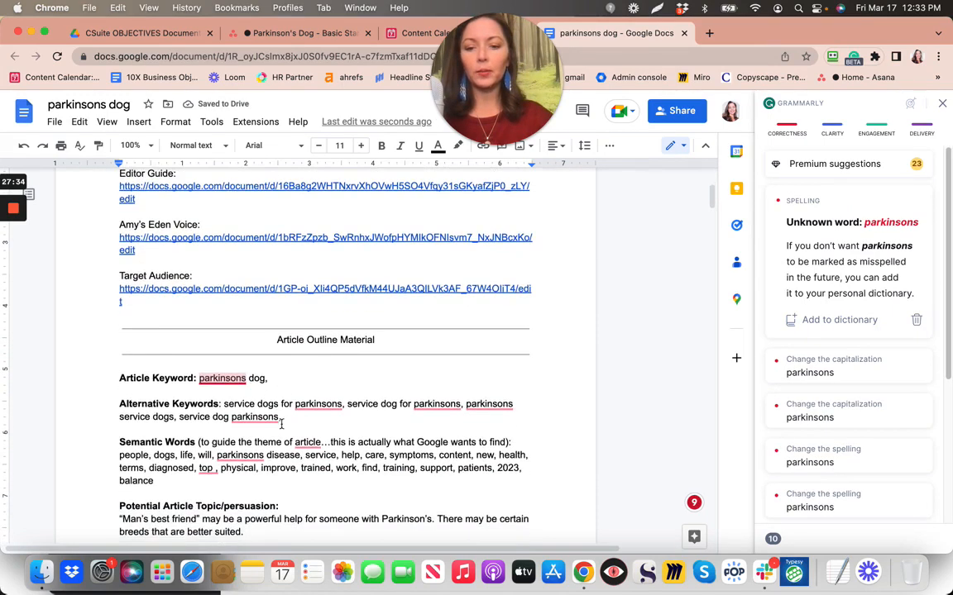
{"action": "scroll", "coordinate": [282, 424], "scroll_direction": "up", "scroll_amount": 4}
{"action": "scroll", "coordinate": [281, 424], "scroll_direction": "up", "scroll_amount": 3}
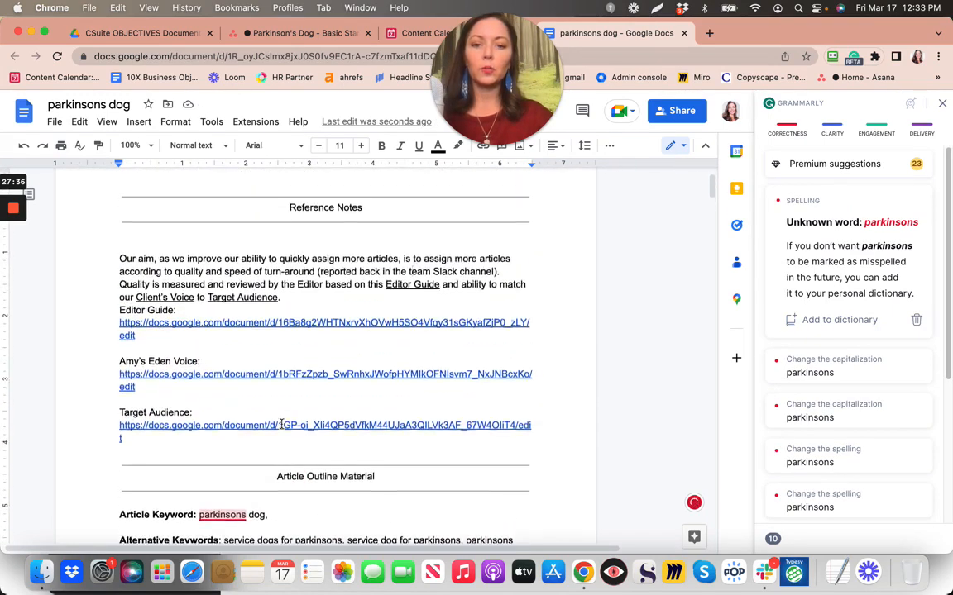
{"action": "scroll", "coordinate": [578, 403], "scroll_direction": "down", "scroll_amount": 2}
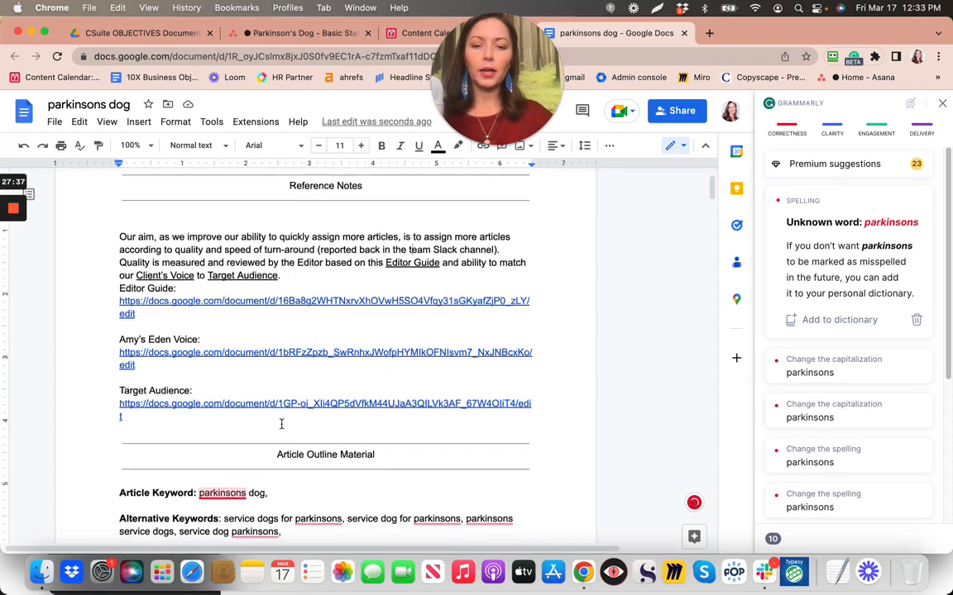
{"action": "left_click", "coordinate": [917, 322]}
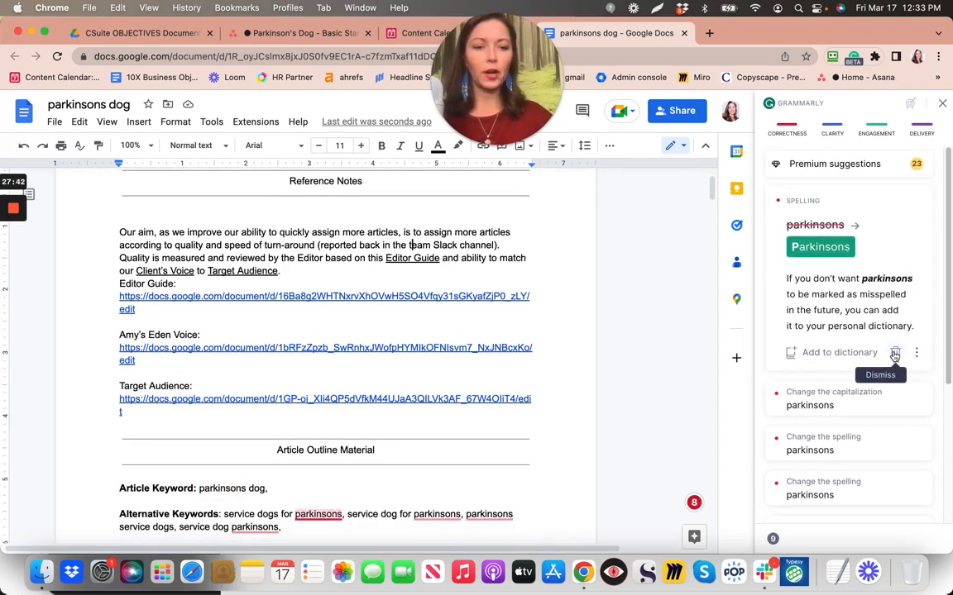
{"action": "left_click", "coordinate": [894, 353]}
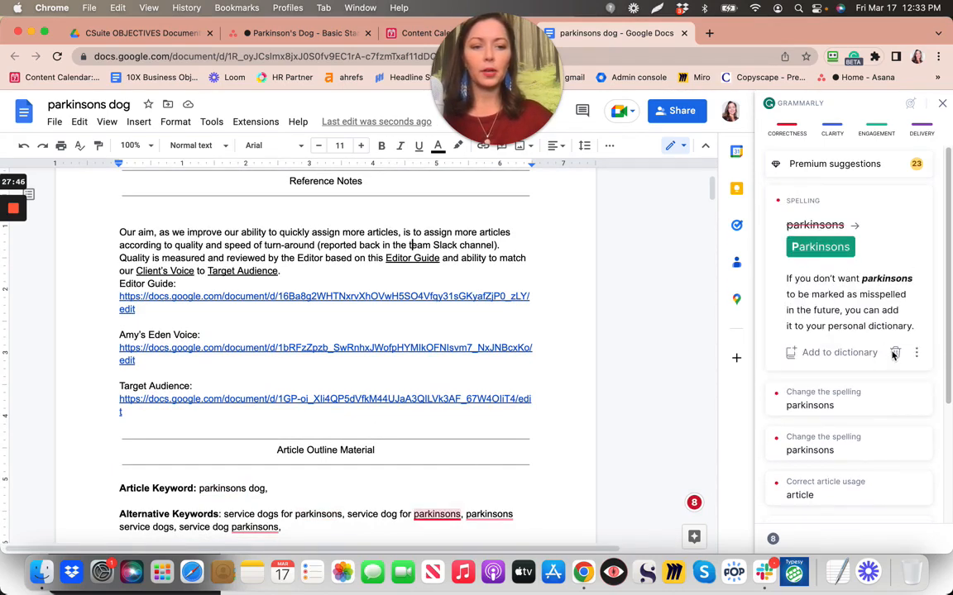
{"action": "left_click", "coordinate": [894, 354]}
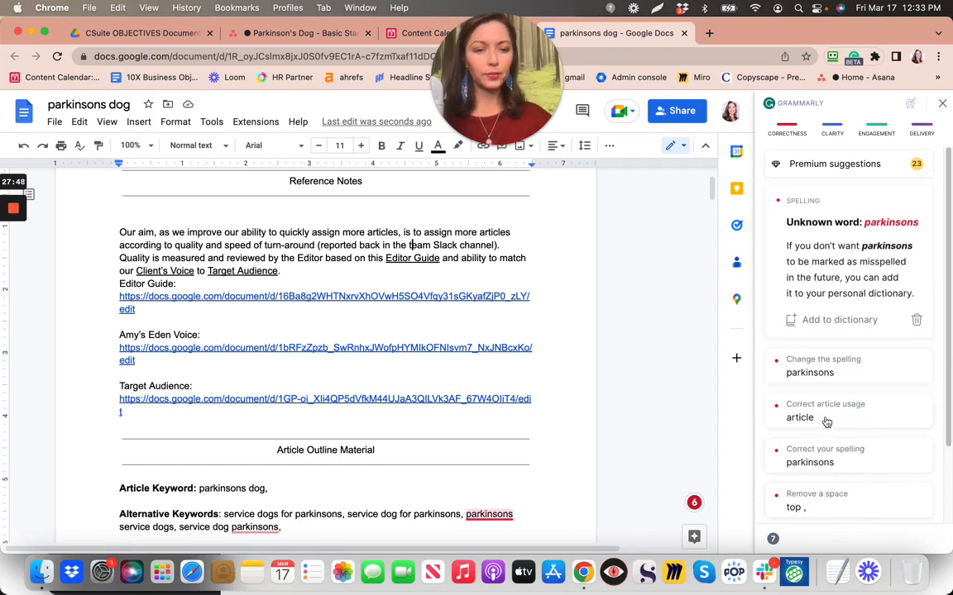
Dismiss the remaining 'parkinsons', 'article' and spacing-after-'top' Grammarly flags
{"action": "left_click", "coordinate": [916, 324]}
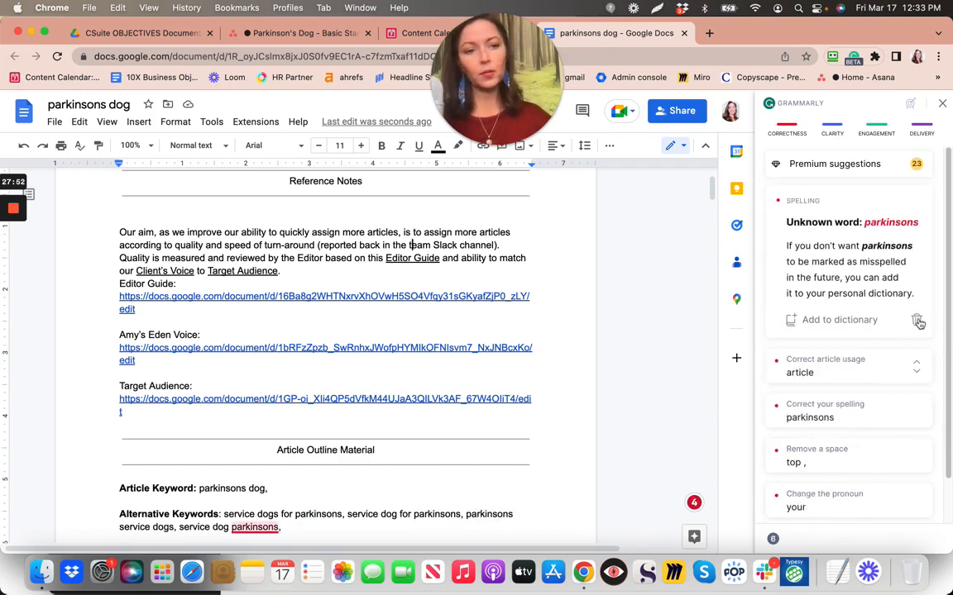
{"action": "left_click", "coordinate": [918, 322]}
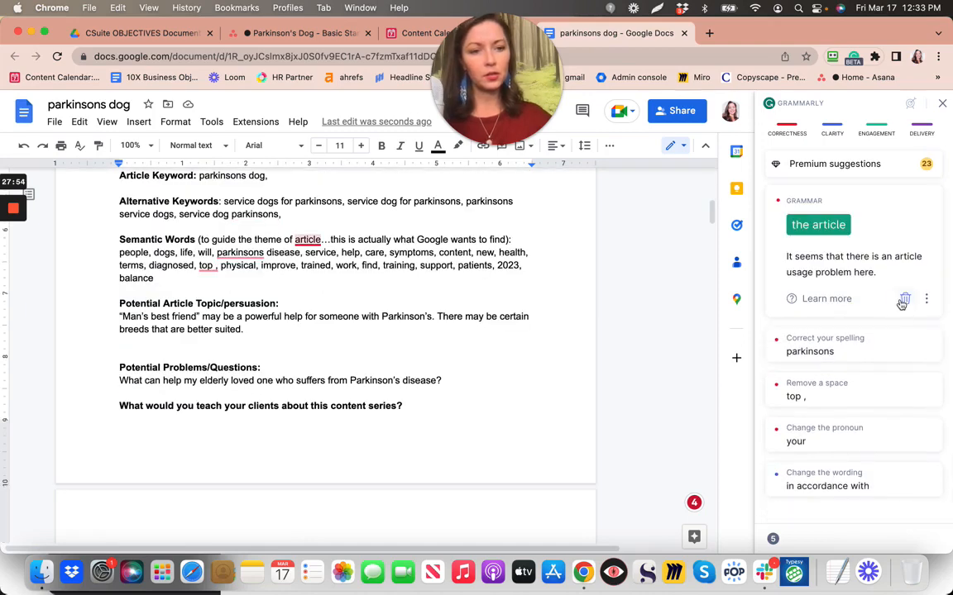
{"action": "left_click", "coordinate": [904, 300]}
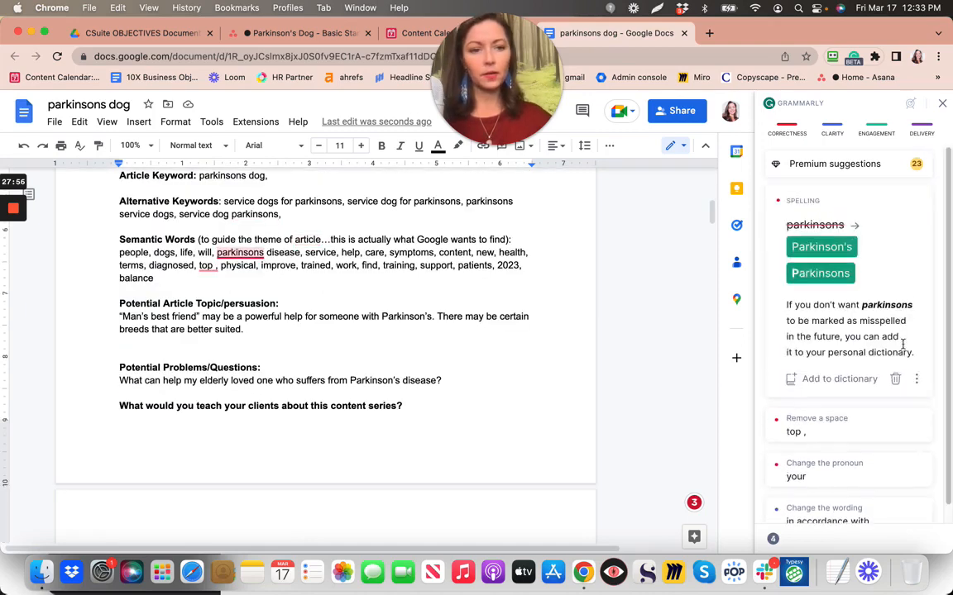
{"action": "left_click", "coordinate": [895, 379]}
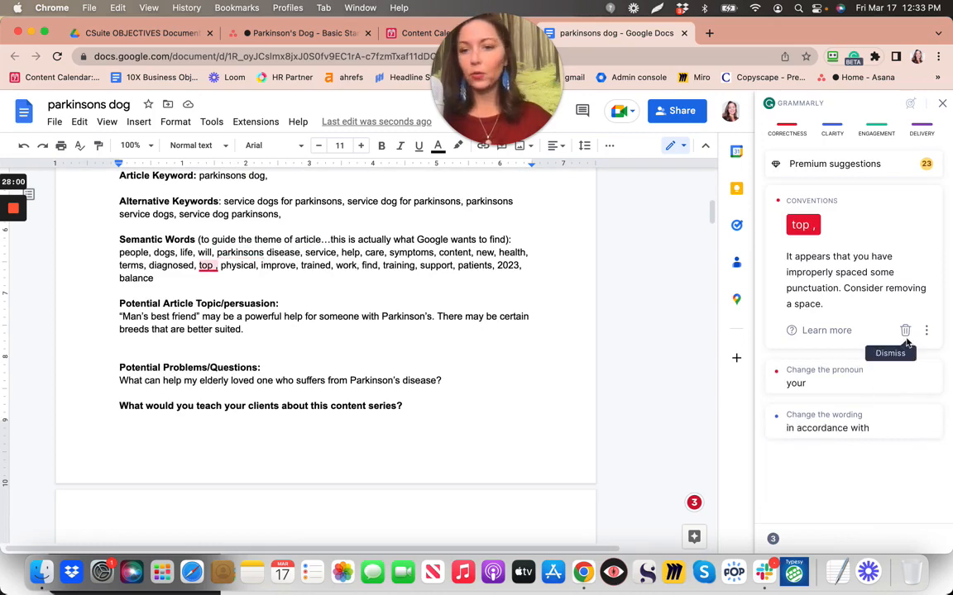
{"action": "left_click", "coordinate": [905, 336]}
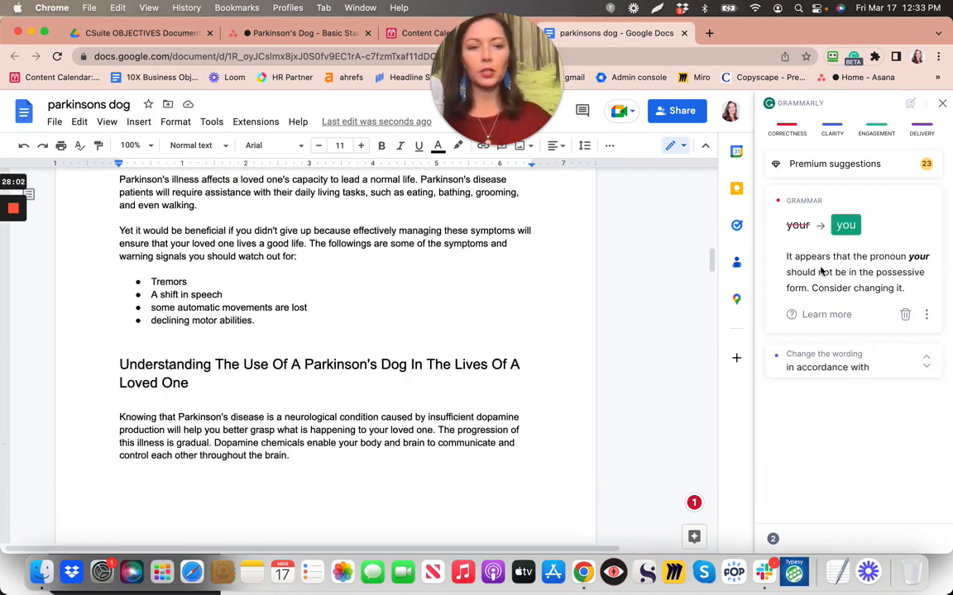
{"action": "scroll", "coordinate": [429, 389], "scroll_direction": "down", "scroll_amount": 7}
{"action": "scroll", "coordinate": [429, 389], "scroll_direction": "up", "scroll_amount": 2}
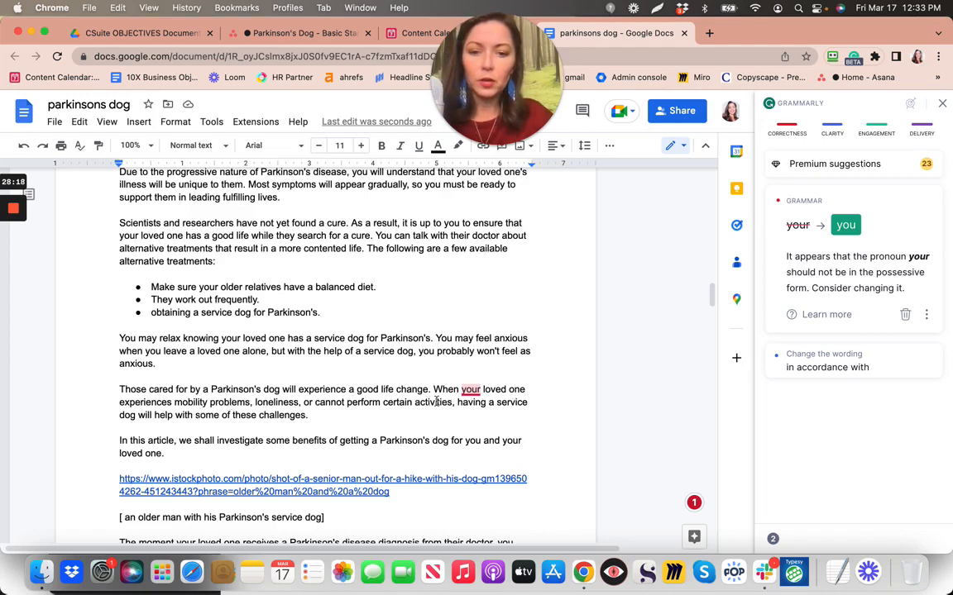
Make the sentence read 'a service dog will help them with some of these challenges'
{"action": "left_click", "coordinate": [174, 416]}
{"action": "type", "text": "help them with"}
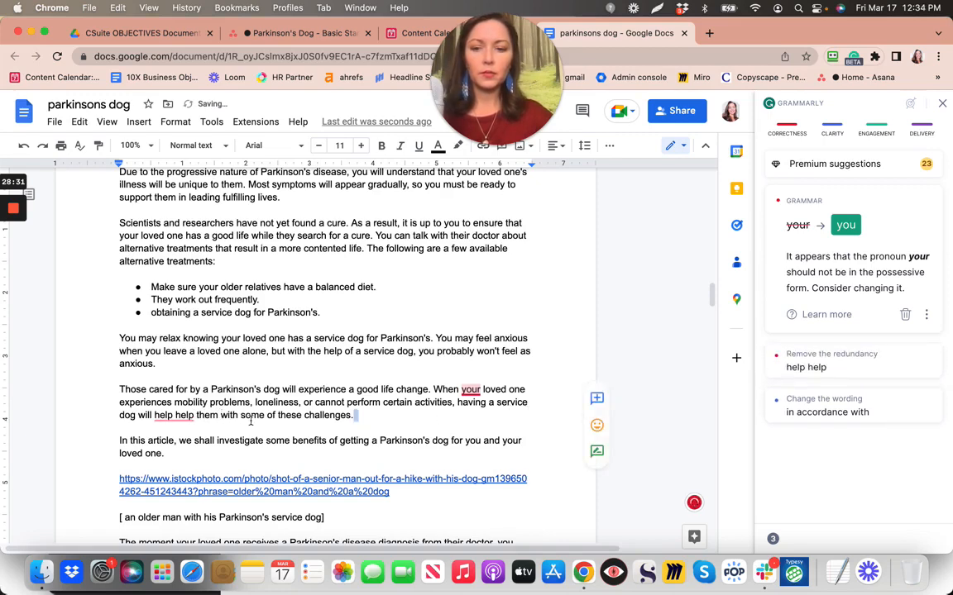
{"action": "left_click", "coordinate": [176, 417]}
{"action": "key", "text": "BackSpace"}
{"action": "key", "text": "BackSpace"}
{"action": "key", "text": "BackSpace"}
{"action": "key", "text": "BackSpace"}
{"action": "key", "text": "BackSpace"}
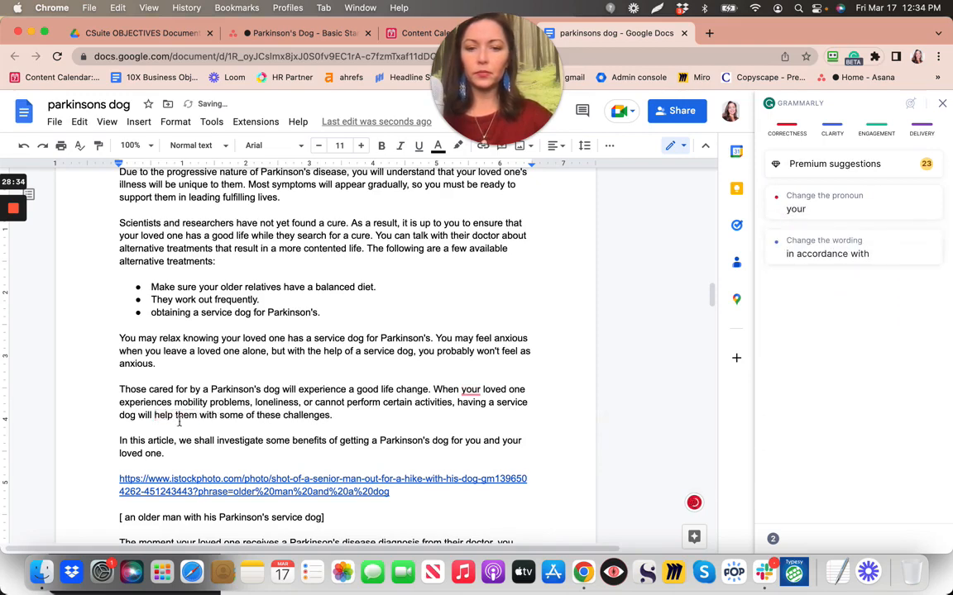
Dismiss Grammarly's 'your → you' pronoun suggestion
{"action": "left_click", "coordinate": [467, 389]}
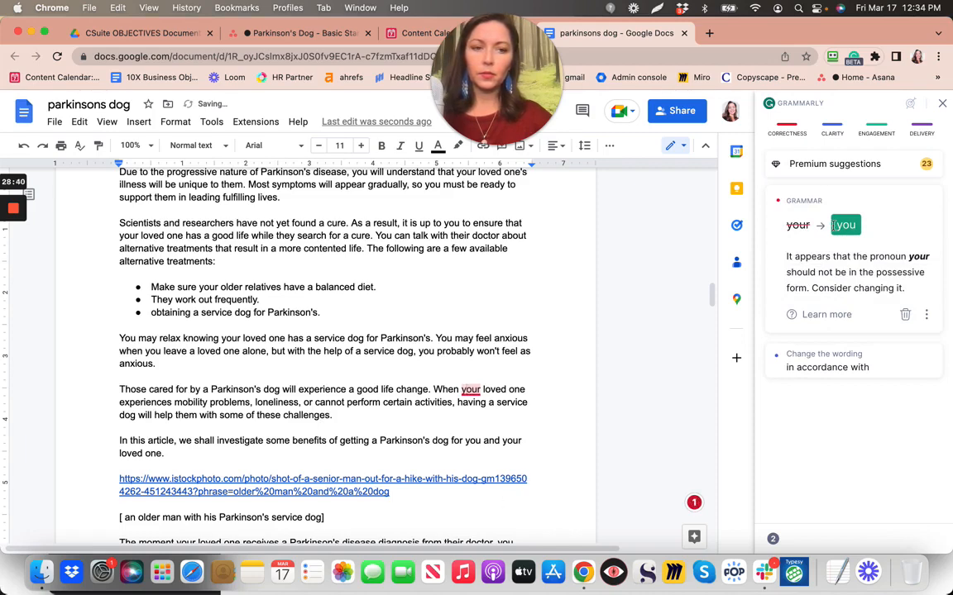
{"action": "left_click", "coordinate": [906, 315]}
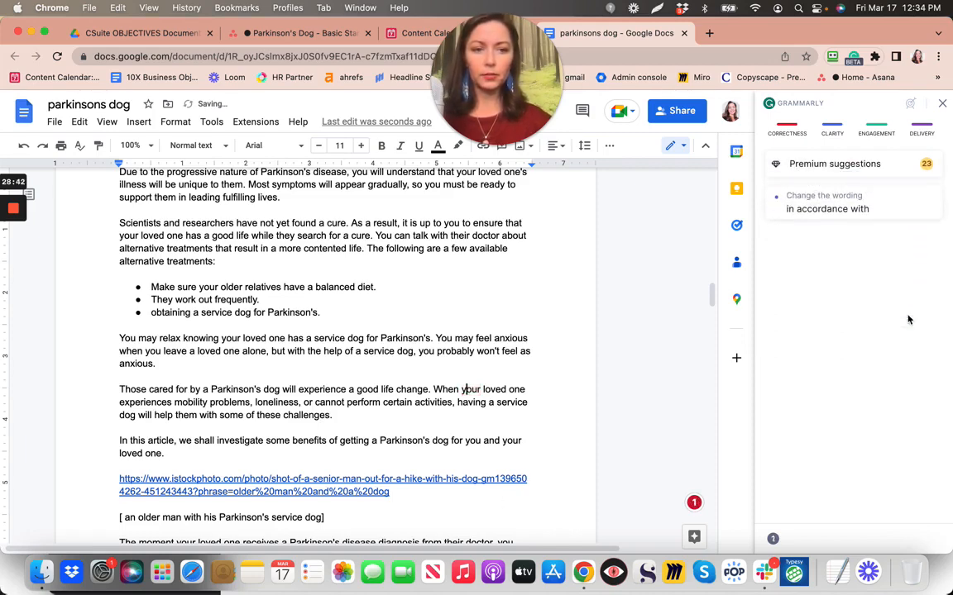
{"action": "left_click", "coordinate": [886, 215]}
{"action": "scroll", "coordinate": [612, 331], "scroll_direction": "down", "scroll_amount": 5}
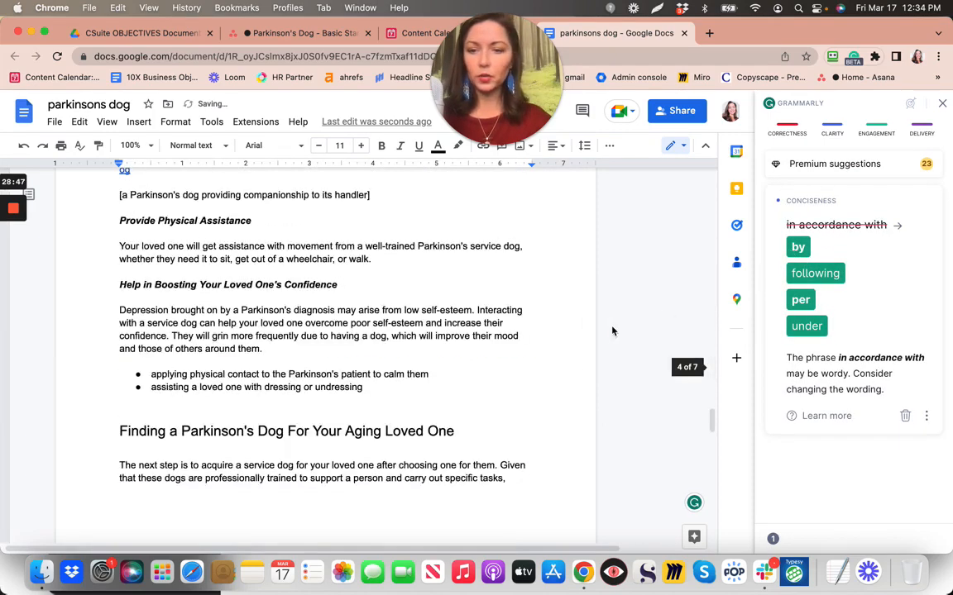
Dismiss the 'in accordance with' wording suggestion and close the Grammarly sidebar
{"action": "scroll", "coordinate": [440, 362], "scroll_direction": "down", "scroll_amount": 10}
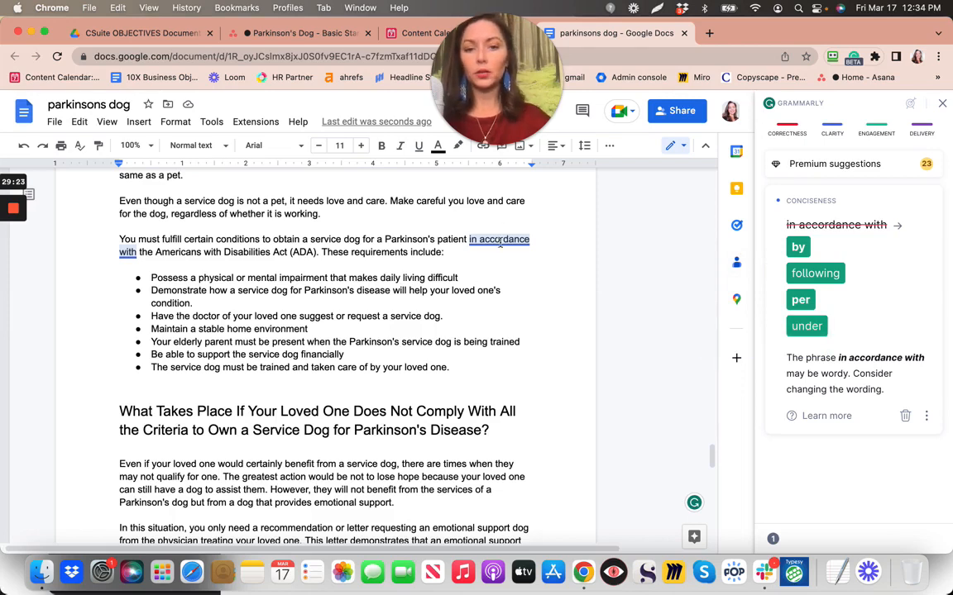
{"action": "left_click", "coordinate": [907, 416]}
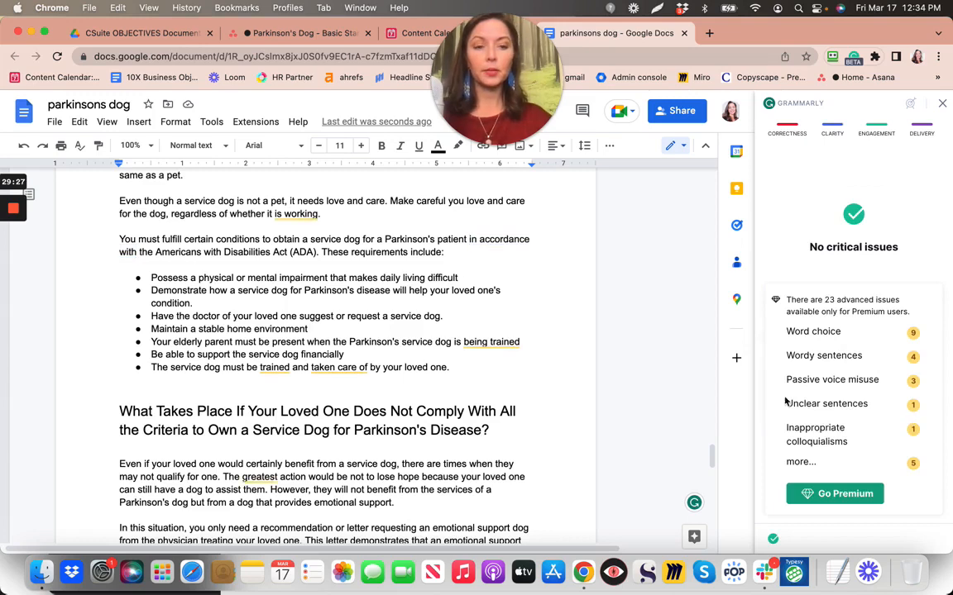
{"action": "left_click", "coordinate": [943, 105]}
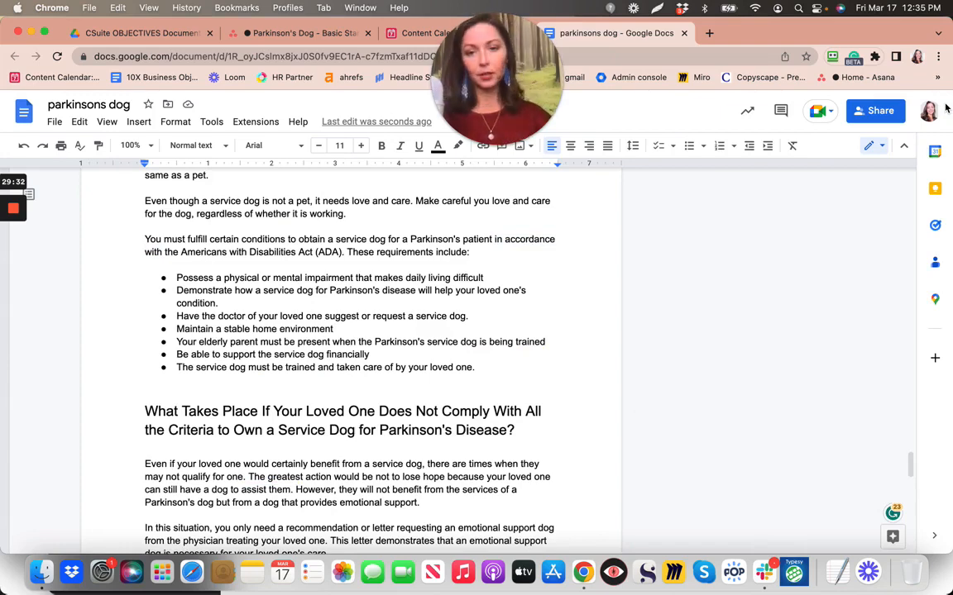
Tick 'GRAMMARLY approved' and the Basic Standards task complete in Asana, then return to the doc
{"action": "left_click", "coordinate": [329, 37]}
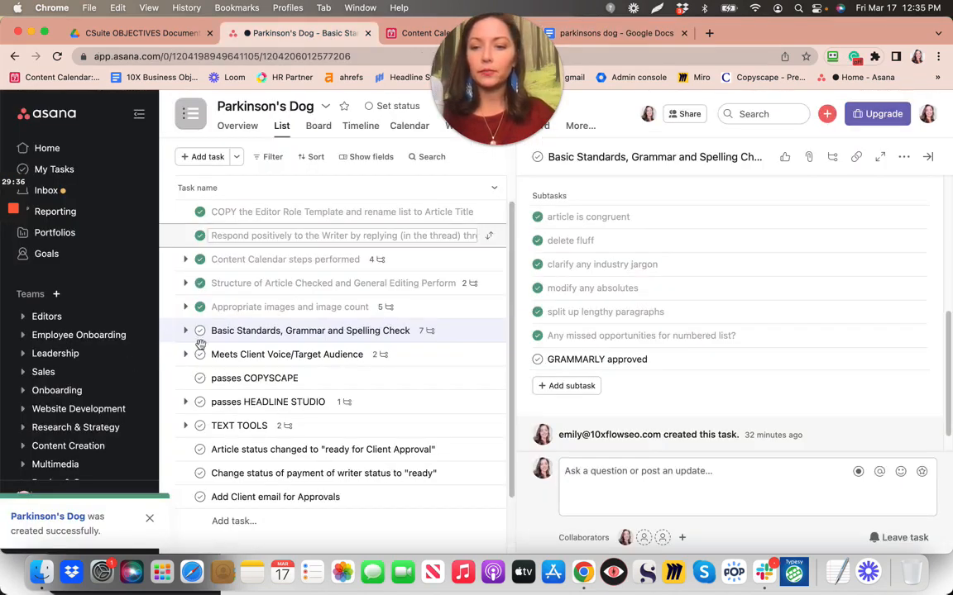
{"action": "left_click", "coordinate": [538, 360]}
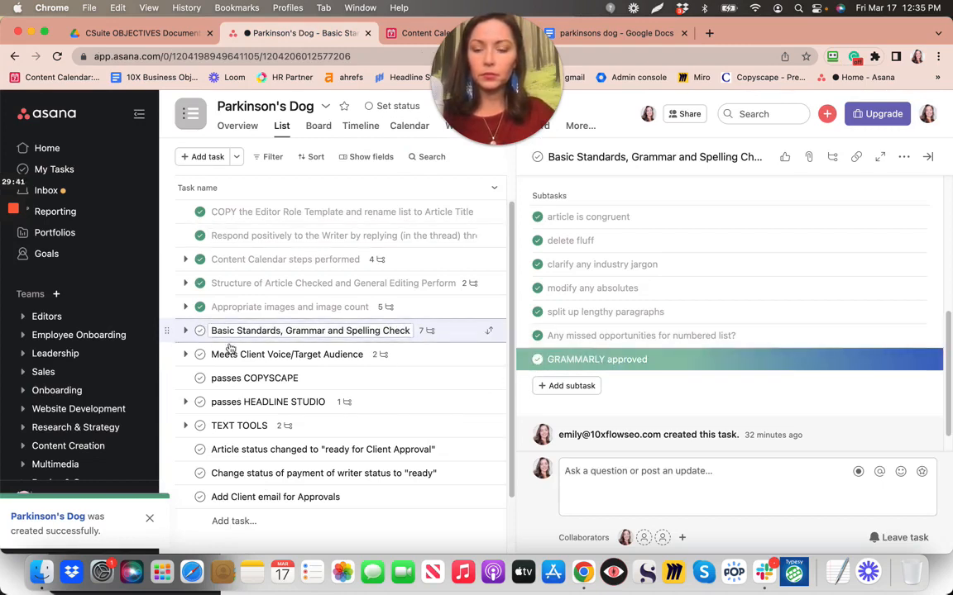
{"action": "left_click", "coordinate": [200, 329]}
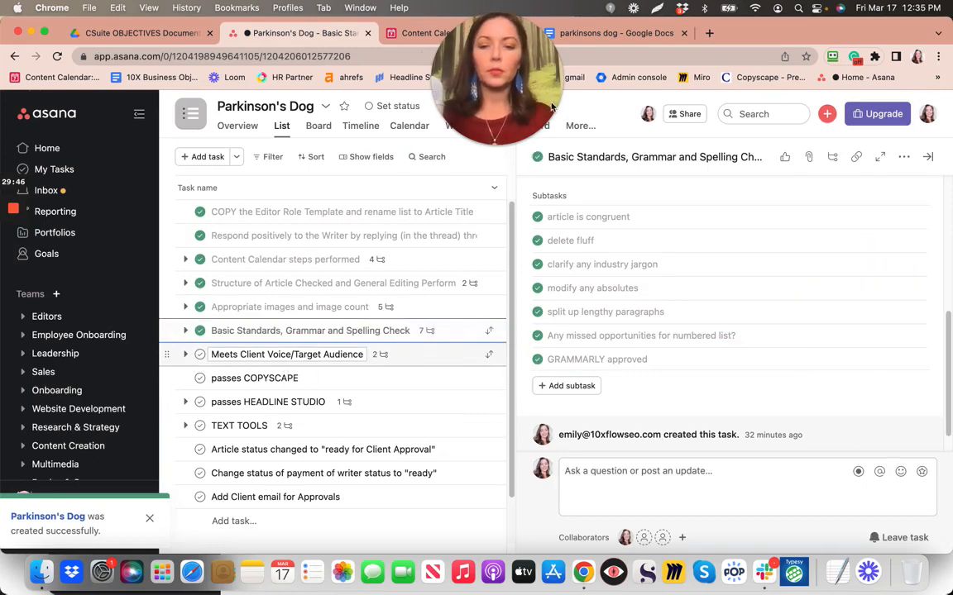
{"action": "left_click", "coordinate": [616, 33]}
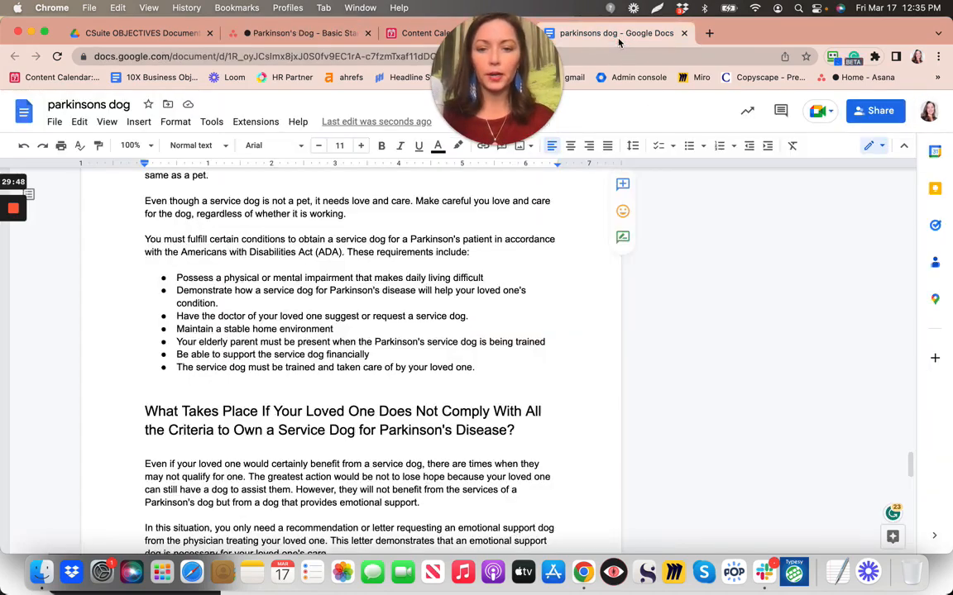
Scroll back up to the article's introduction, then switch to the Parkinson's Dog checklist
{"action": "scroll", "coordinate": [374, 335], "scroll_direction": "up", "scroll_amount": 15}
{"action": "scroll", "coordinate": [375, 335], "scroll_direction": "up", "scroll_amount": 10}
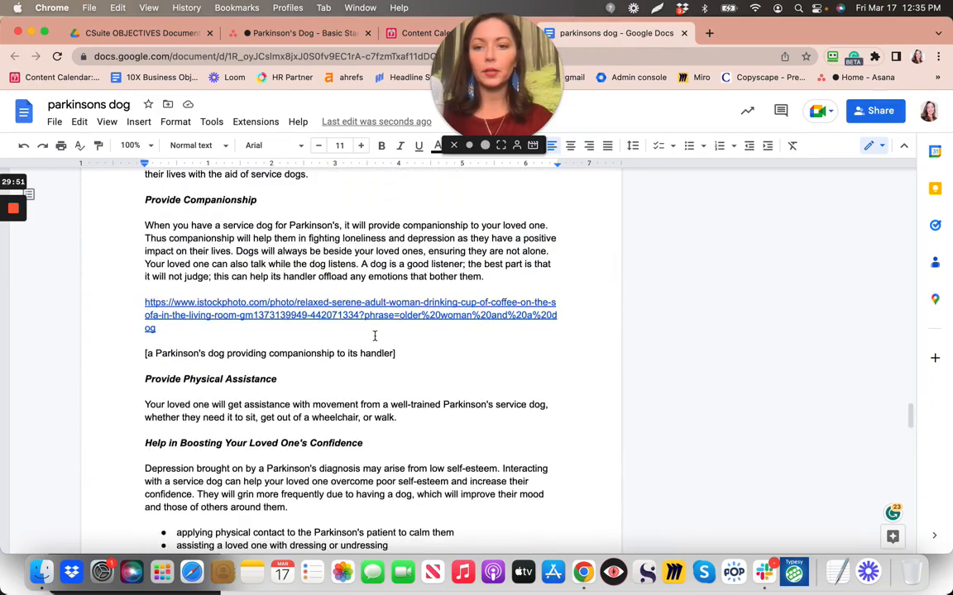
{"action": "scroll", "coordinate": [375, 336], "scroll_direction": "up", "scroll_amount": 12}
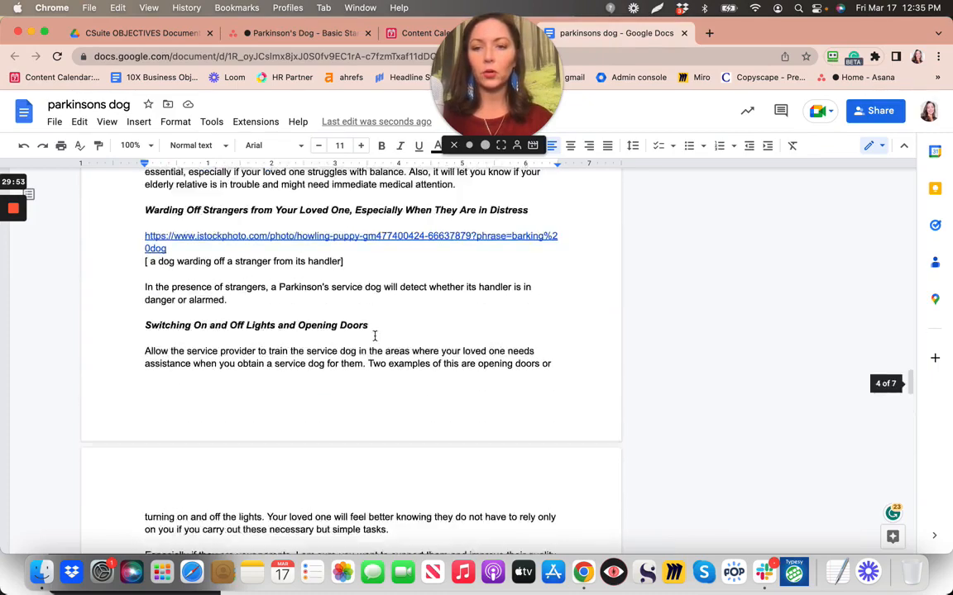
{"action": "scroll", "coordinate": [375, 336], "scroll_direction": "up", "scroll_amount": 10}
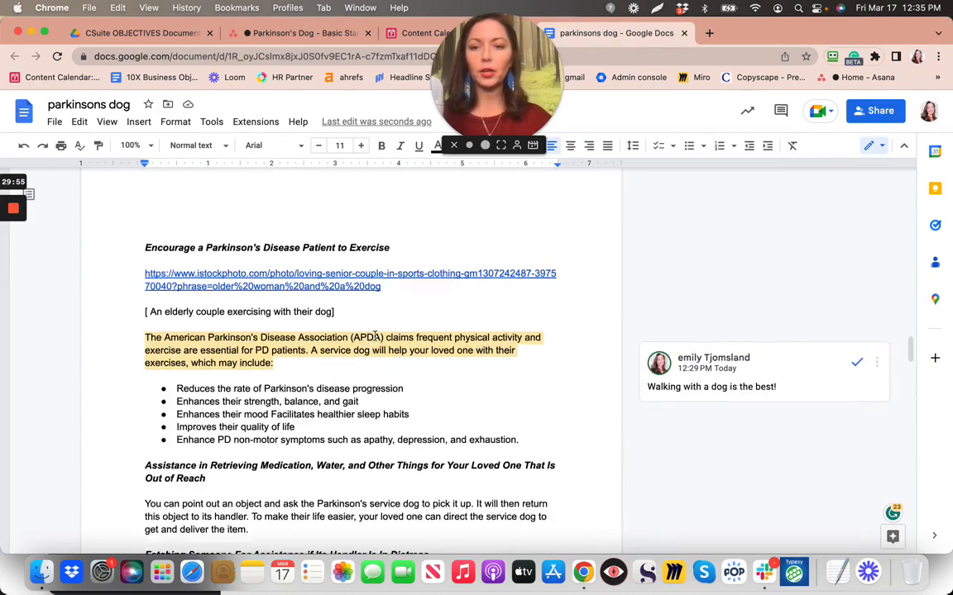
{"action": "scroll", "coordinate": [374, 335], "scroll_direction": "up", "scroll_amount": 5}
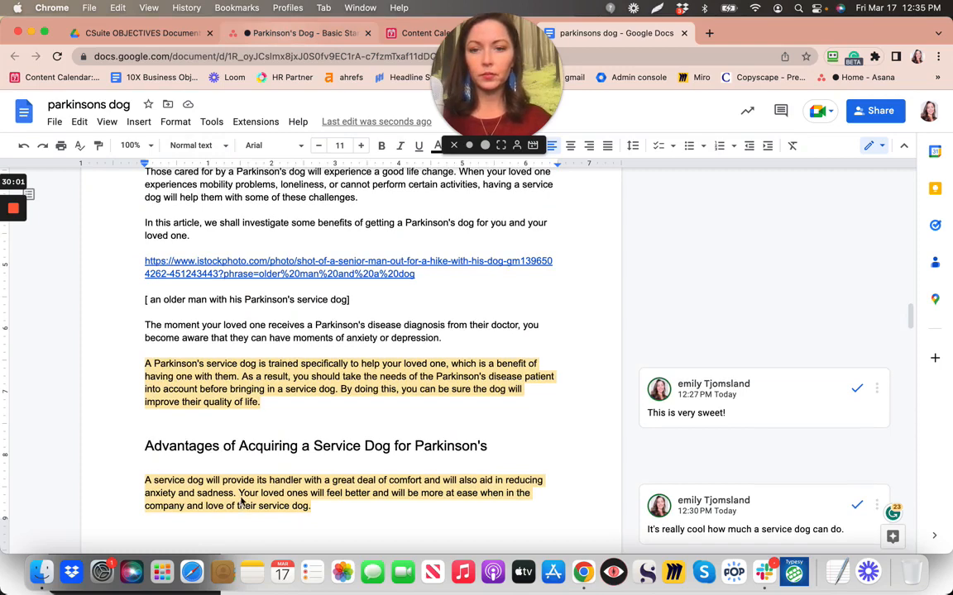
{"action": "left_click", "coordinate": [294, 34]}
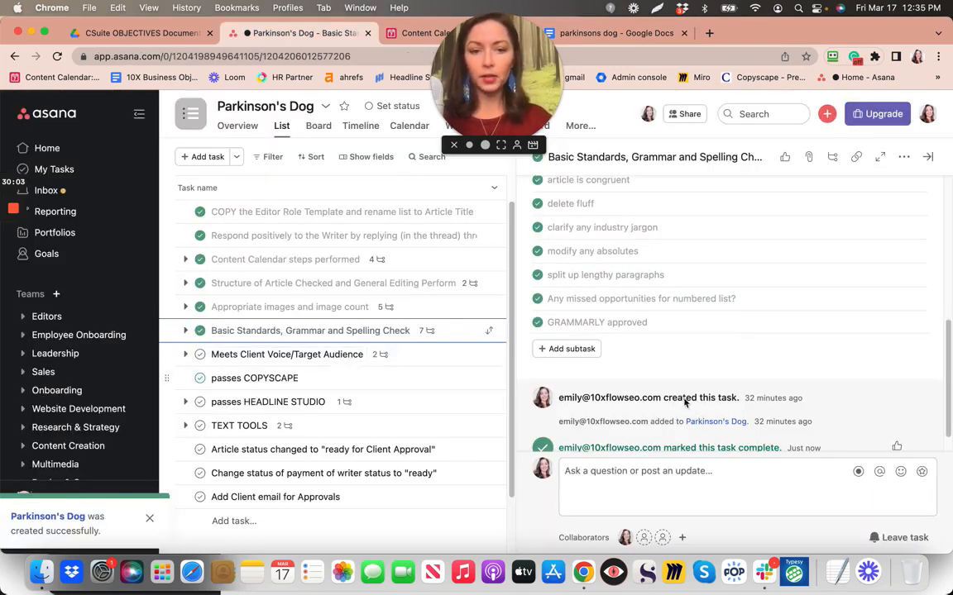
Open the Meets Client Voice/Target Audience task and scroll down to its two unchecked Red Thread subtasks
{"action": "left_click", "coordinate": [384, 357]}
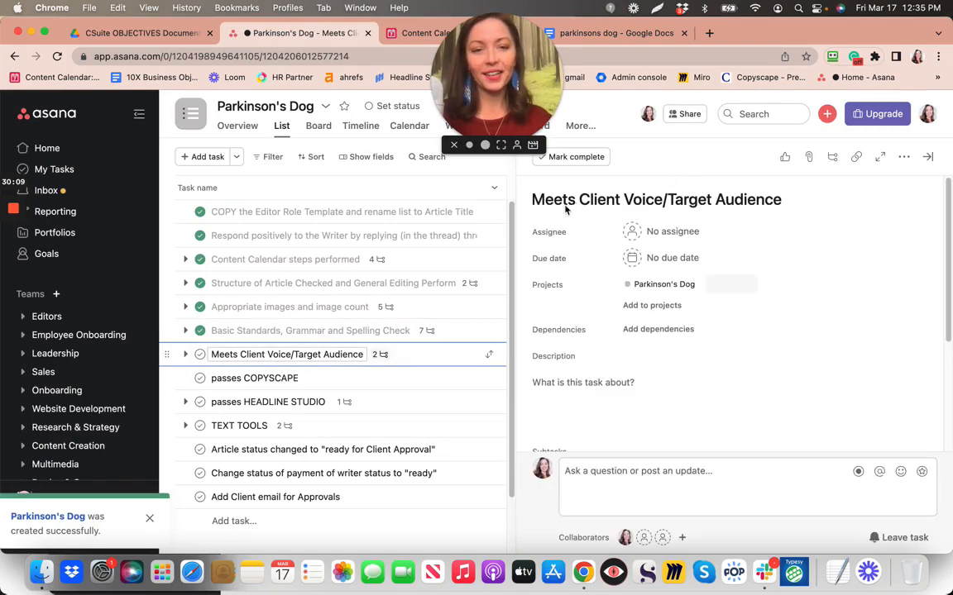
{"action": "scroll", "coordinate": [593, 372], "scroll_direction": "down", "scroll_amount": 5}
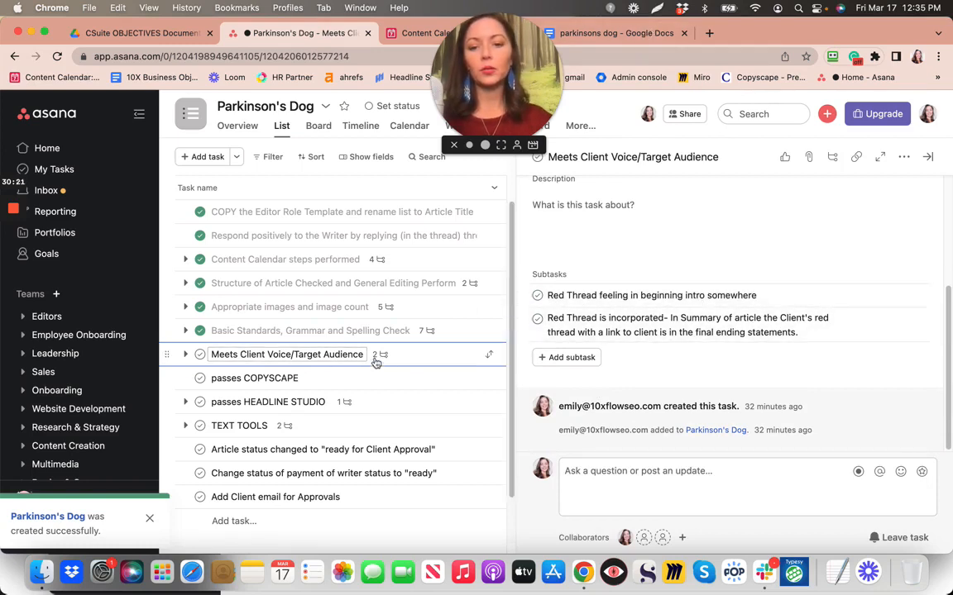
Return to the parkinsons dog article and read through its reference notes and outline
{"action": "left_click", "coordinate": [586, 33]}
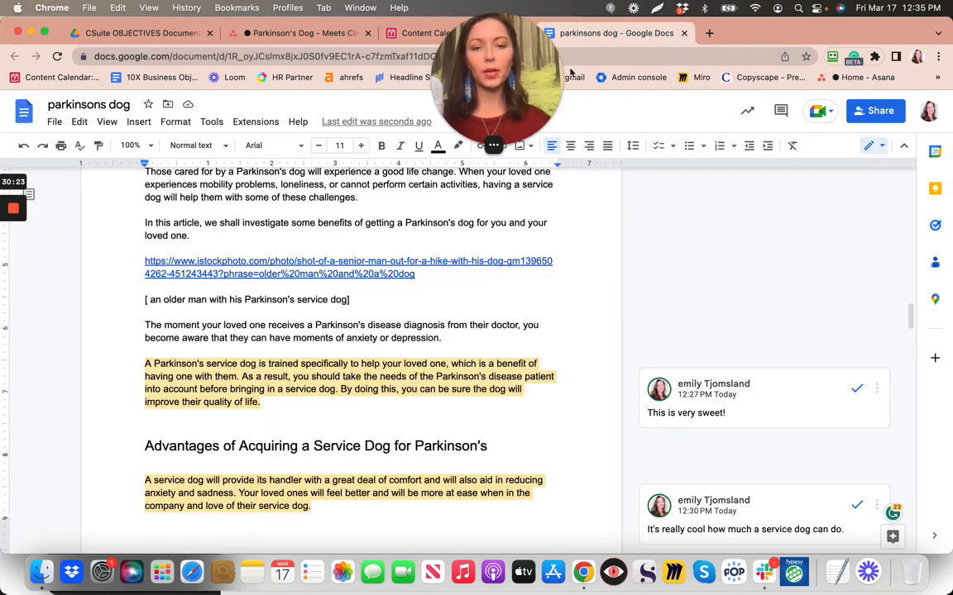
{"action": "scroll", "coordinate": [369, 256], "scroll_direction": "up", "scroll_amount": 5}
{"action": "scroll", "coordinate": [369, 255], "scroll_direction": "up", "scroll_amount": 15}
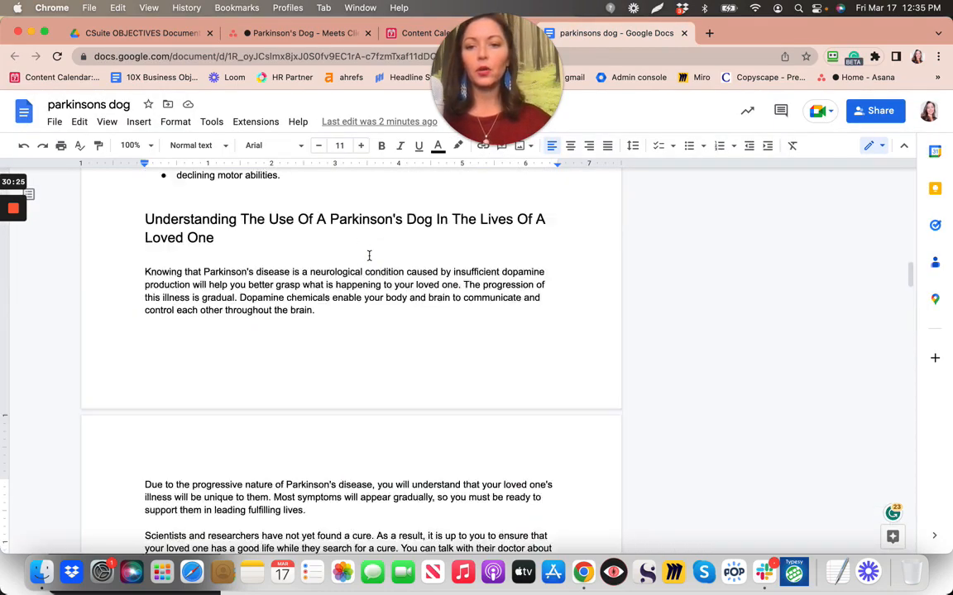
{"action": "scroll", "coordinate": [369, 255], "scroll_direction": "down", "scroll_amount": 5}
{"action": "scroll", "coordinate": [369, 255], "scroll_direction": "down", "scroll_amount": 4}
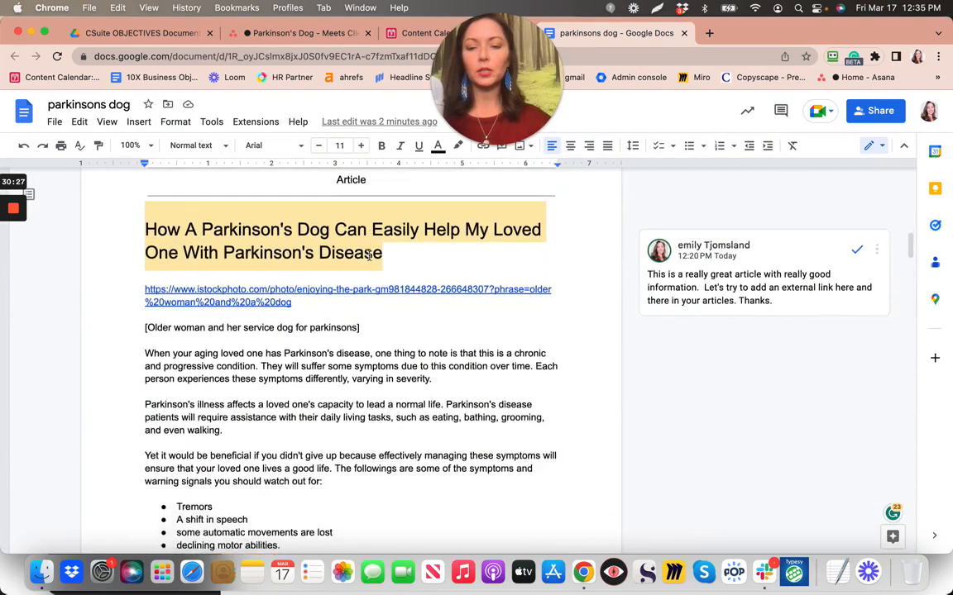
{"action": "scroll", "coordinate": [369, 256], "scroll_direction": "down", "scroll_amount": 1}
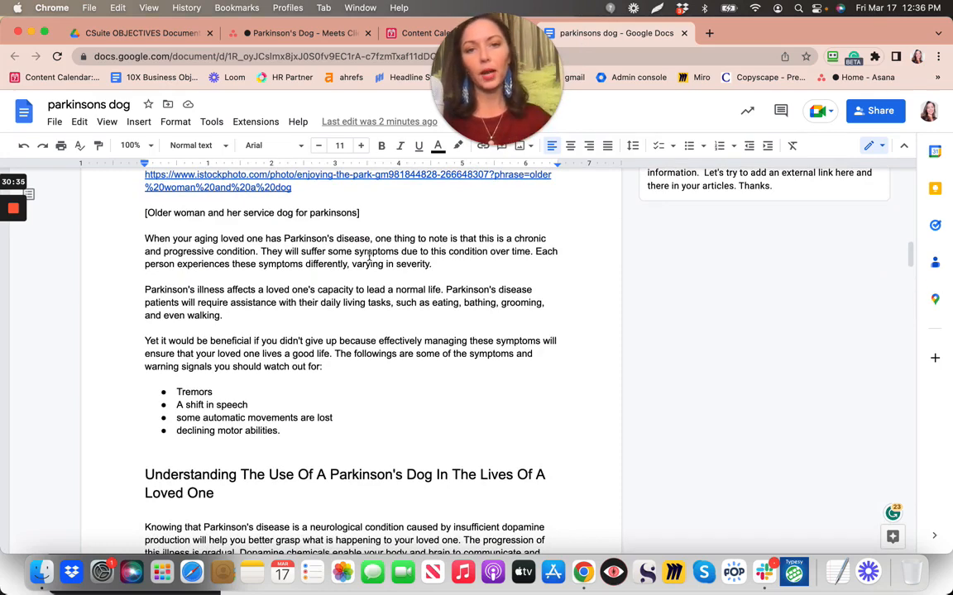
{"action": "scroll", "coordinate": [368, 255], "scroll_direction": "up", "scroll_amount": 13}
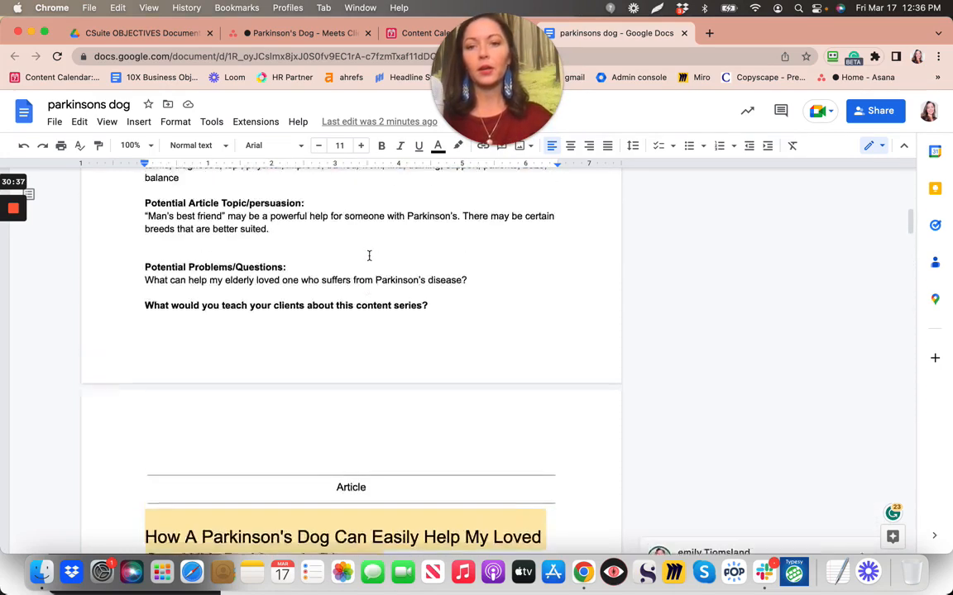
{"action": "scroll", "coordinate": [369, 256], "scroll_direction": "up", "scroll_amount": 9}
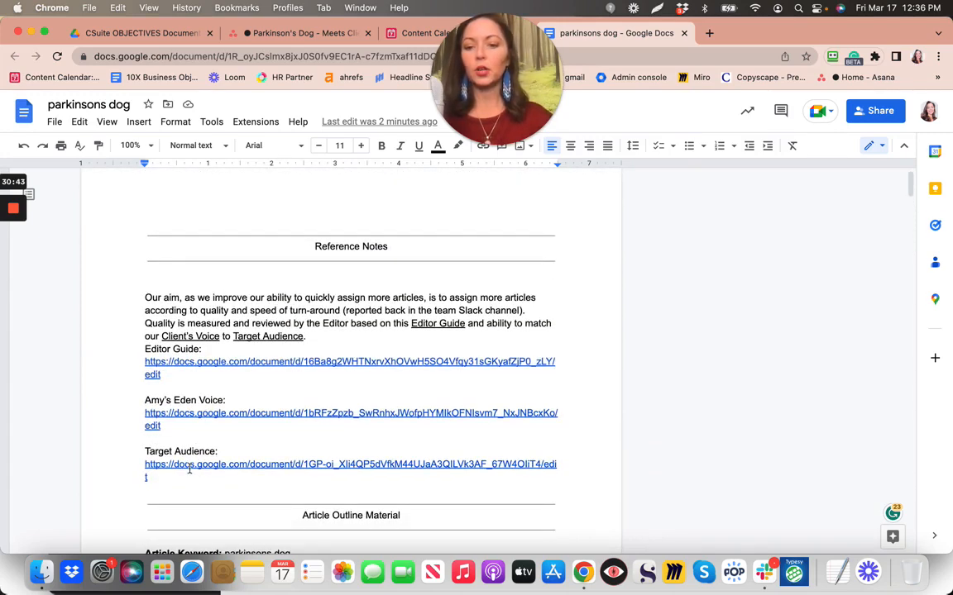
Read on through the article intro to the symptoms list and 'Understanding The Use Of A Parkinson's Dog' section
{"action": "scroll", "coordinate": [196, 459], "scroll_direction": "down", "scroll_amount": 4}
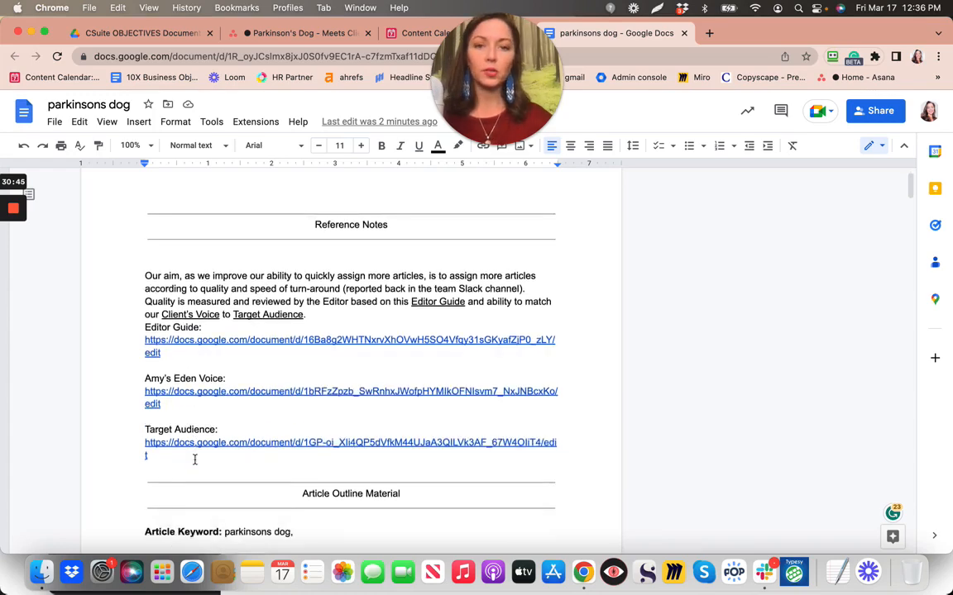
{"action": "scroll", "coordinate": [195, 459], "scroll_direction": "down", "scroll_amount": 9}
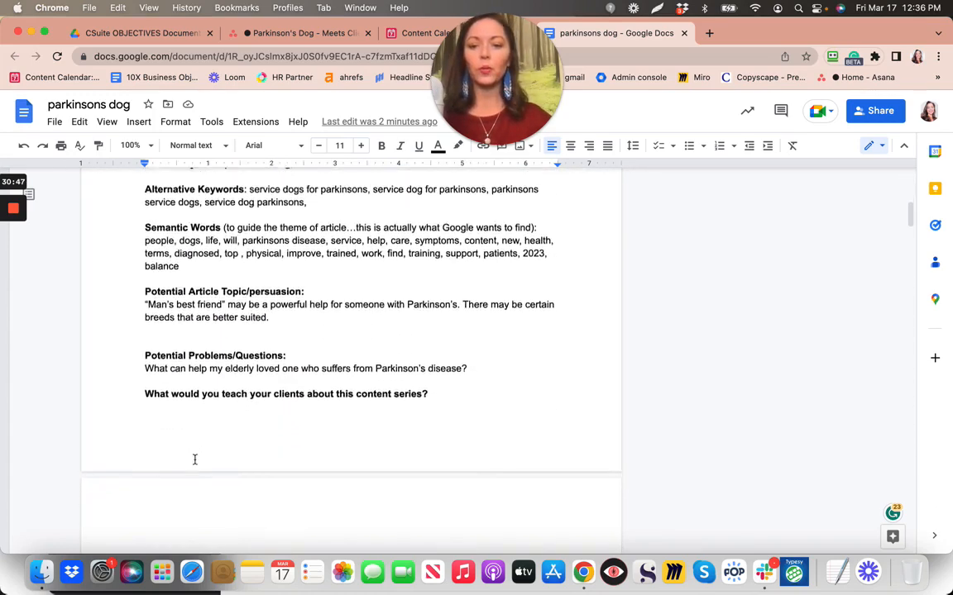
{"action": "scroll", "coordinate": [195, 460], "scroll_direction": "down", "scroll_amount": 5}
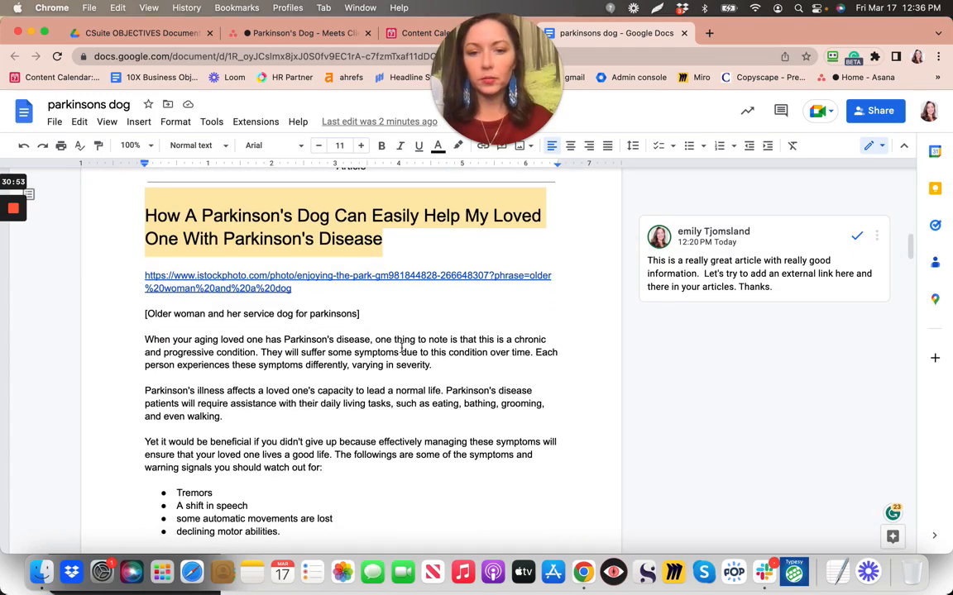
{"action": "scroll", "coordinate": [442, 351], "scroll_direction": "down", "scroll_amount": 1}
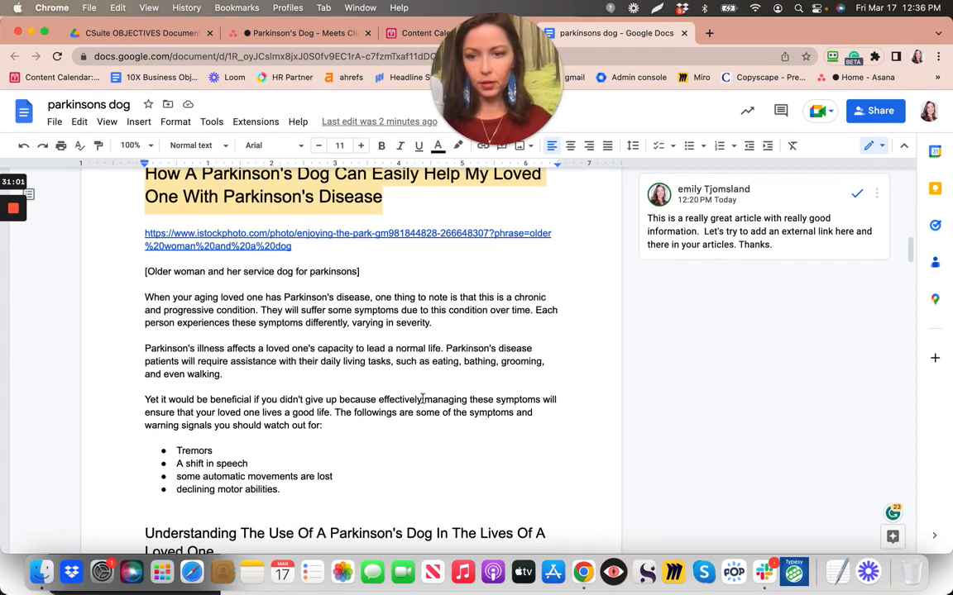
{"action": "scroll", "coordinate": [423, 400], "scroll_direction": "down", "scroll_amount": 2}
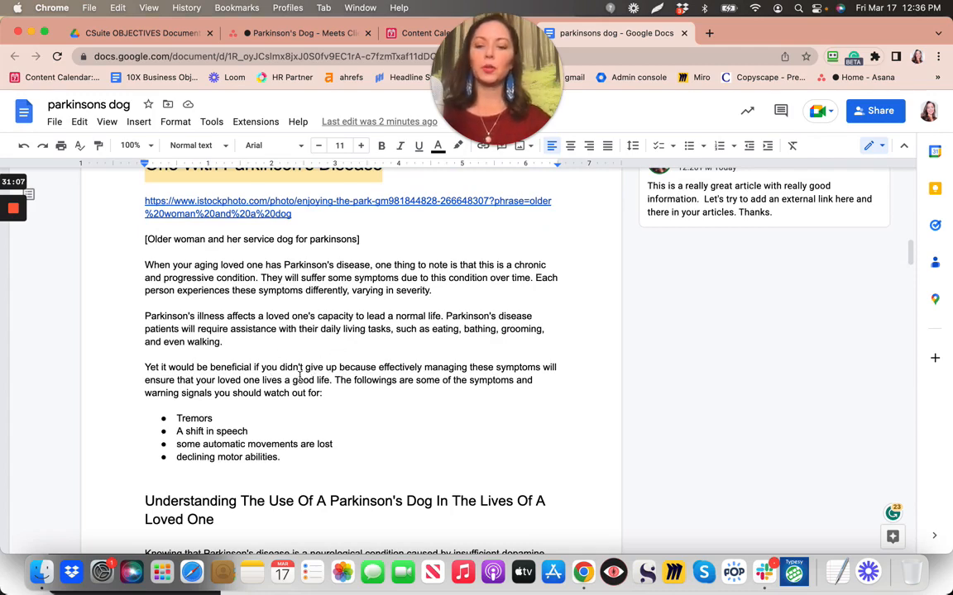
{"action": "scroll", "coordinate": [265, 409], "scroll_direction": "down", "scroll_amount": 1}
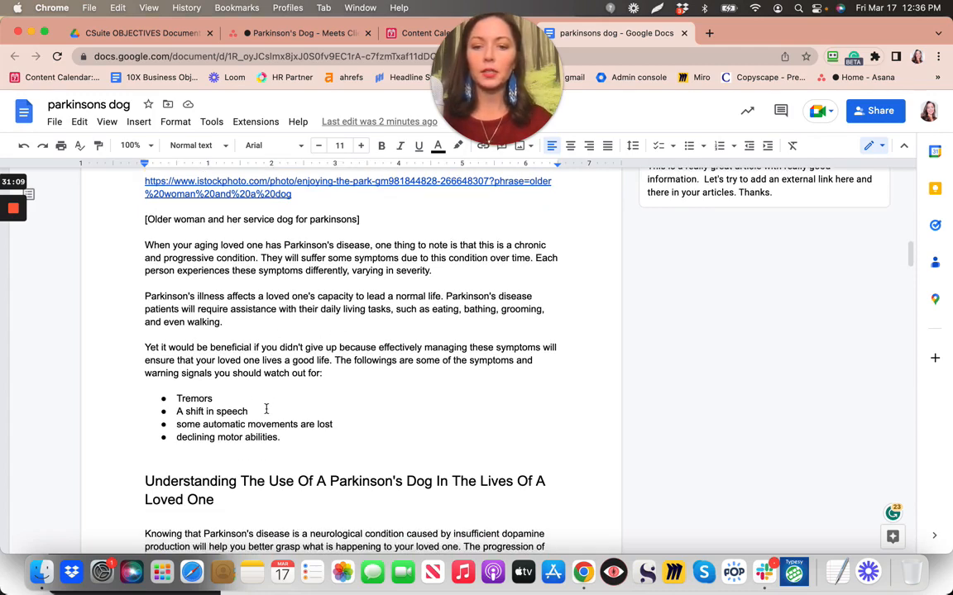
{"action": "scroll", "coordinate": [265, 409], "scroll_direction": "up", "scroll_amount": 3}
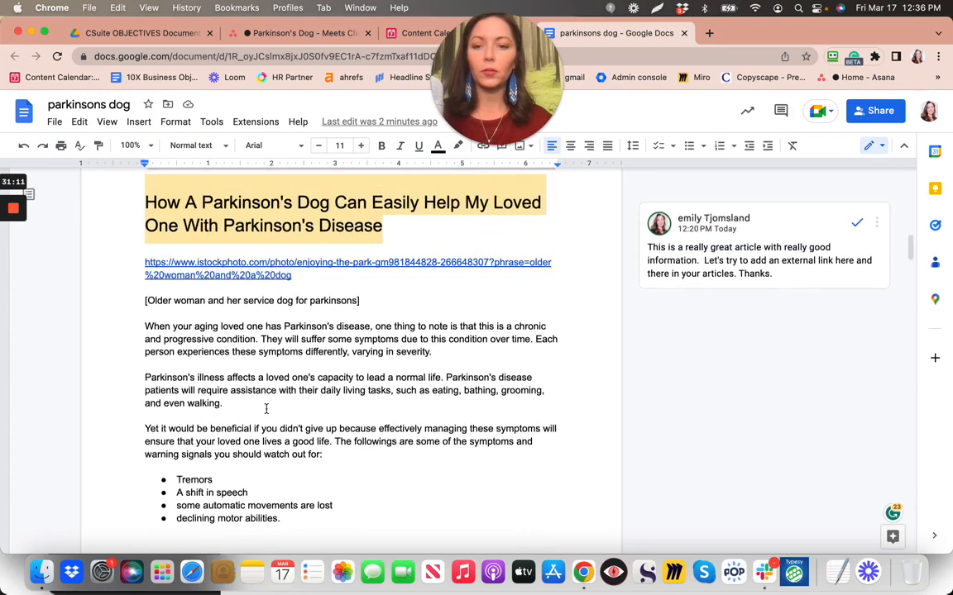
{"action": "scroll", "coordinate": [265, 408], "scroll_direction": "down", "scroll_amount": 1}
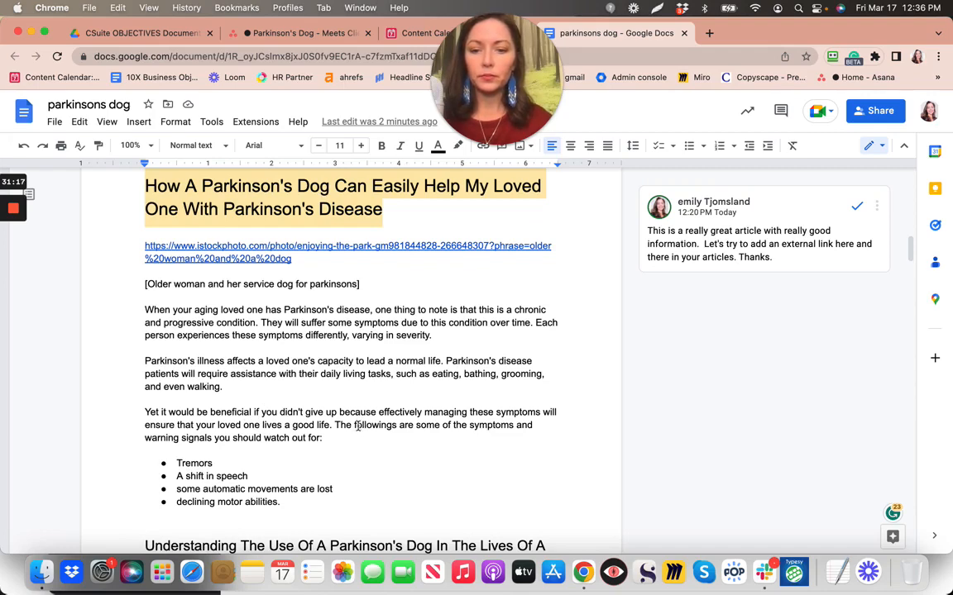
{"action": "scroll", "coordinate": [331, 444], "scroll_direction": "down", "scroll_amount": 3}
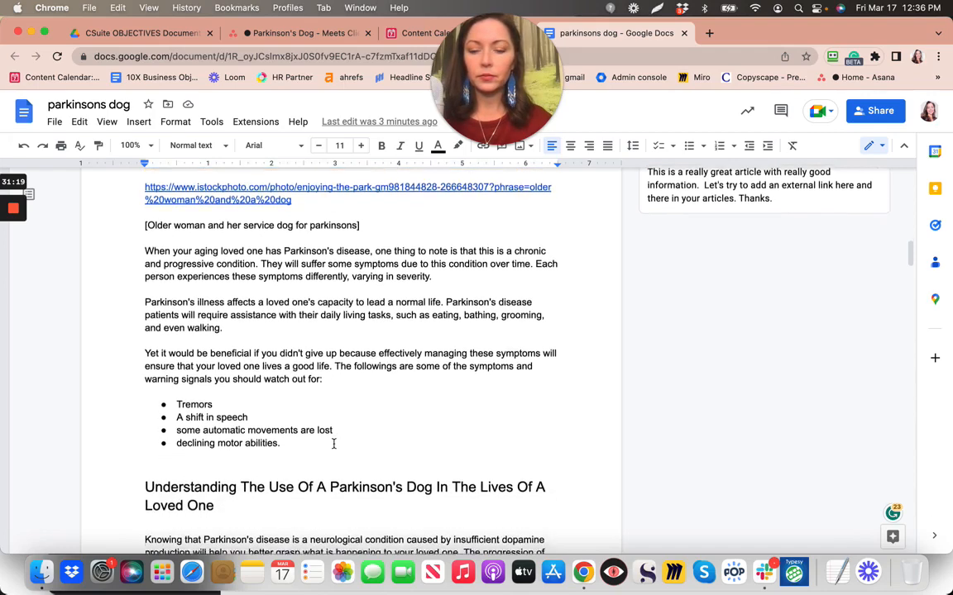
{"action": "scroll", "coordinate": [333, 444], "scroll_direction": "down", "scroll_amount": 3}
{"action": "scroll", "coordinate": [333, 444], "scroll_direction": "down", "scroll_amount": 4}
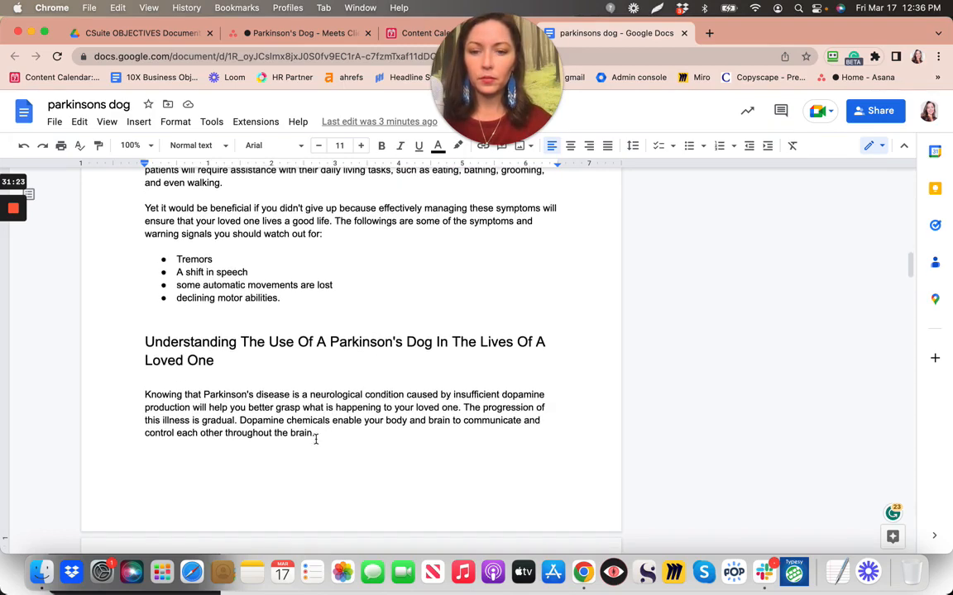
{"action": "scroll", "coordinate": [315, 439], "scroll_direction": "down", "scroll_amount": 10}
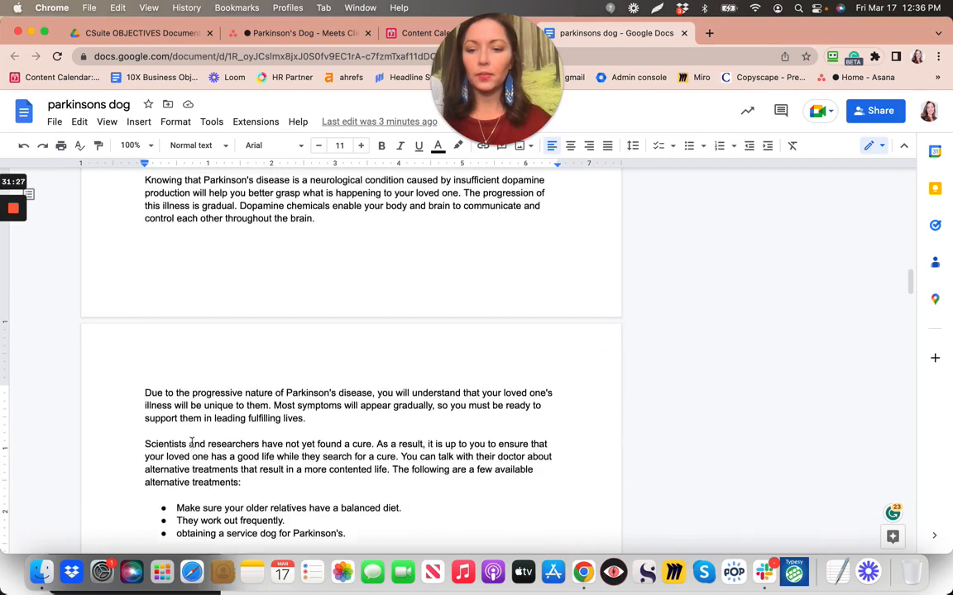
{"action": "scroll", "coordinate": [192, 442], "scroll_direction": "up", "scroll_amount": 9}
{"action": "scroll", "coordinate": [192, 443], "scroll_direction": "up", "scroll_amount": 1}
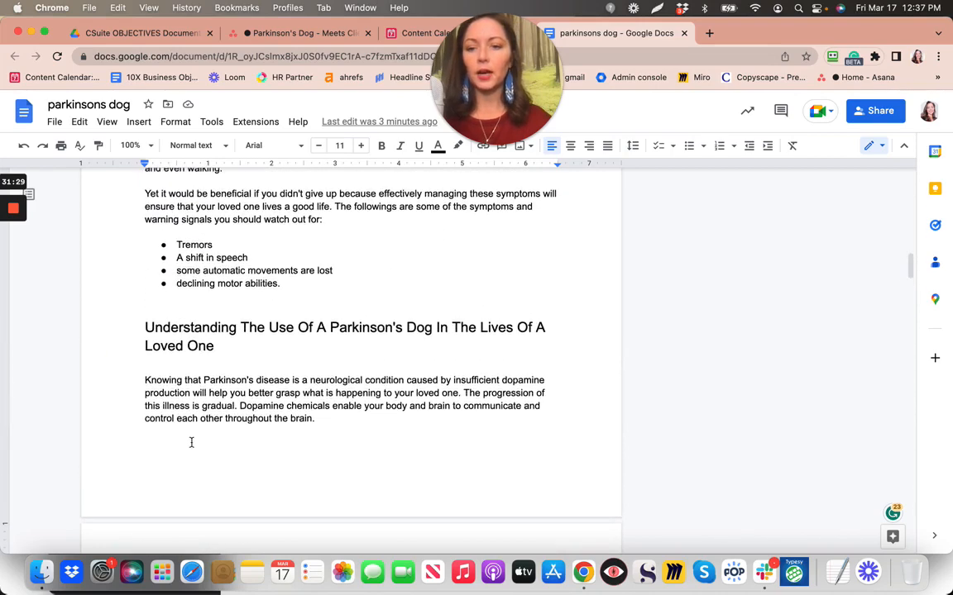
{"action": "left_click", "coordinate": [153, 306]}
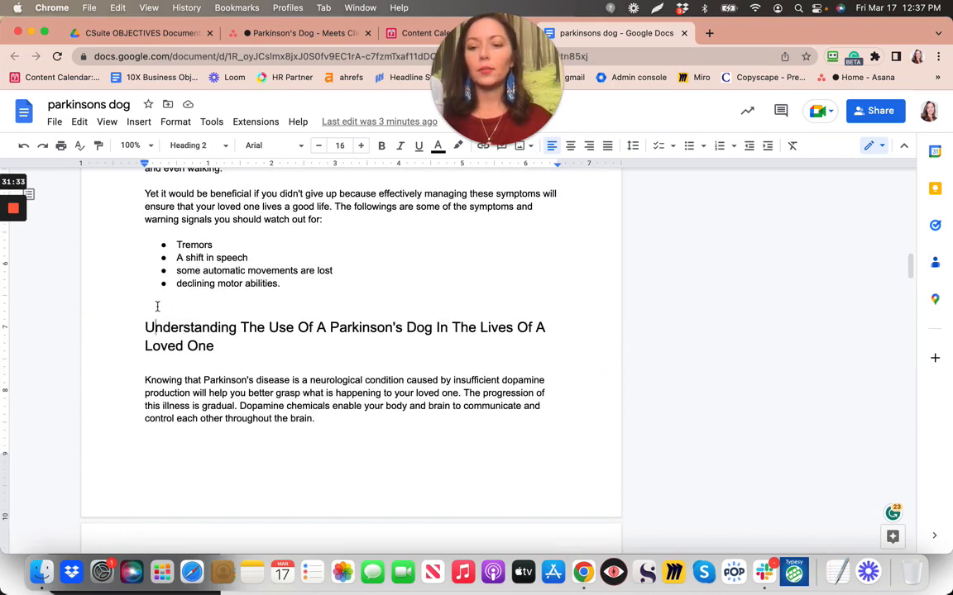
{"action": "key", "text": "Up"}
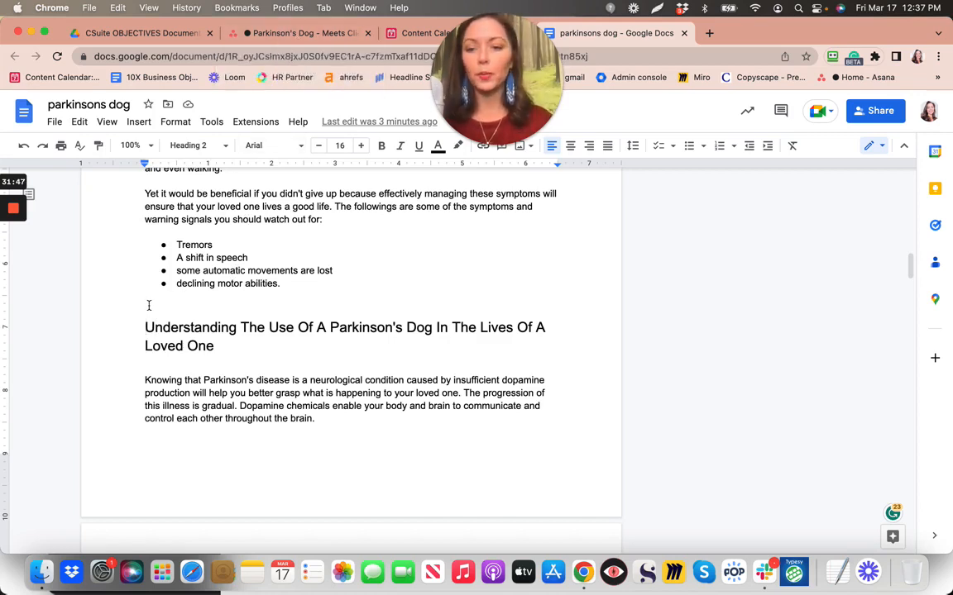
{"action": "scroll", "coordinate": [169, 355], "scroll_direction": "down", "scroll_amount": 15}
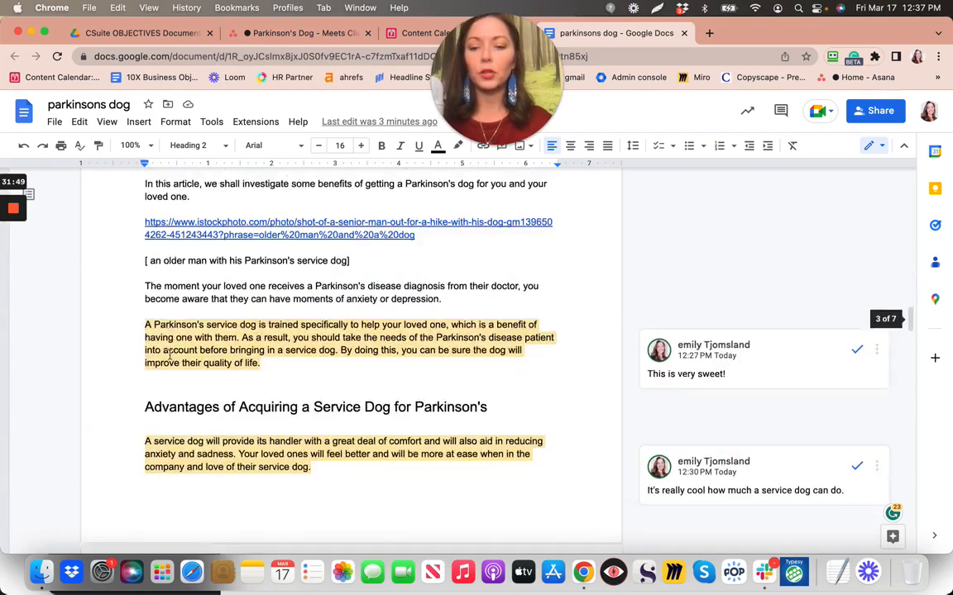
{"action": "scroll", "coordinate": [170, 355], "scroll_direction": "down", "scroll_amount": 10}
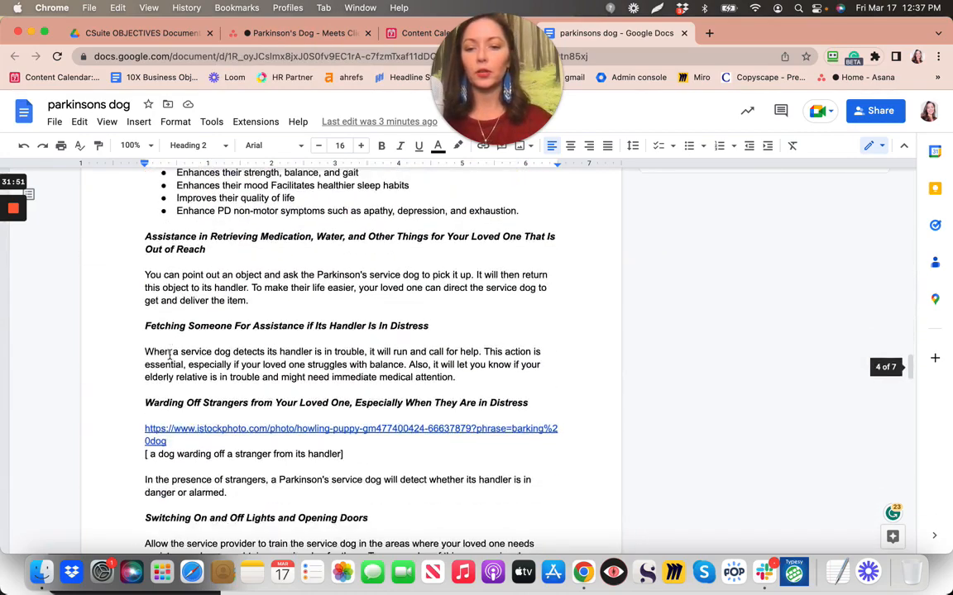
{"action": "scroll", "coordinate": [170, 354], "scroll_direction": "down", "scroll_amount": 10}
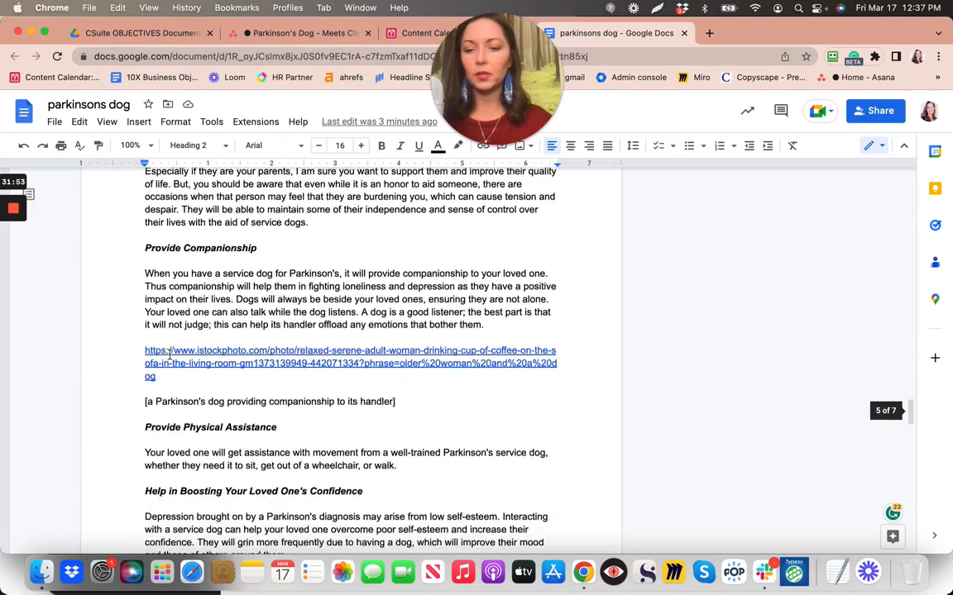
{"action": "scroll", "coordinate": [169, 354], "scroll_direction": "down", "scroll_amount": 5}
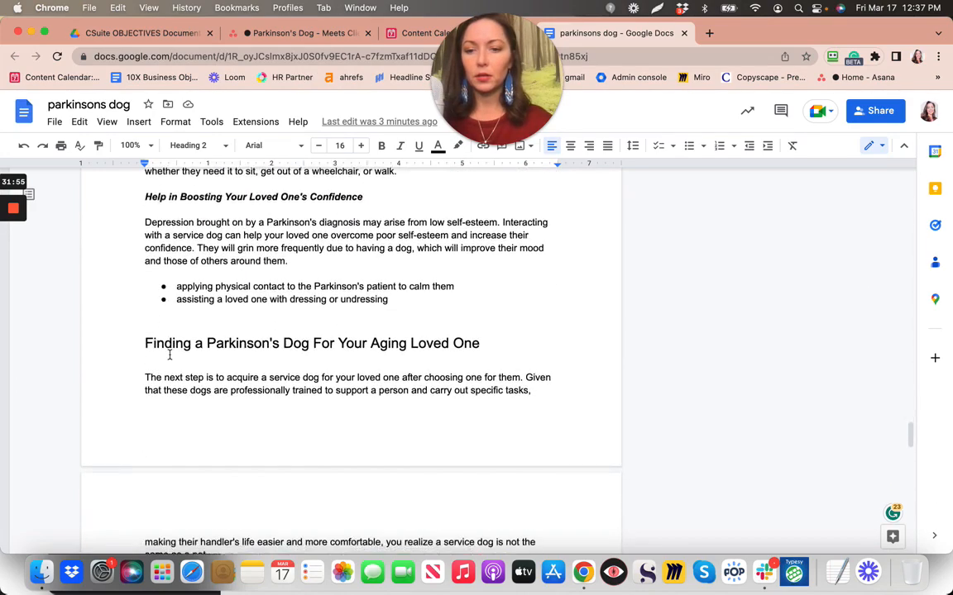
{"action": "scroll", "coordinate": [170, 355], "scroll_direction": "down", "scroll_amount": 10}
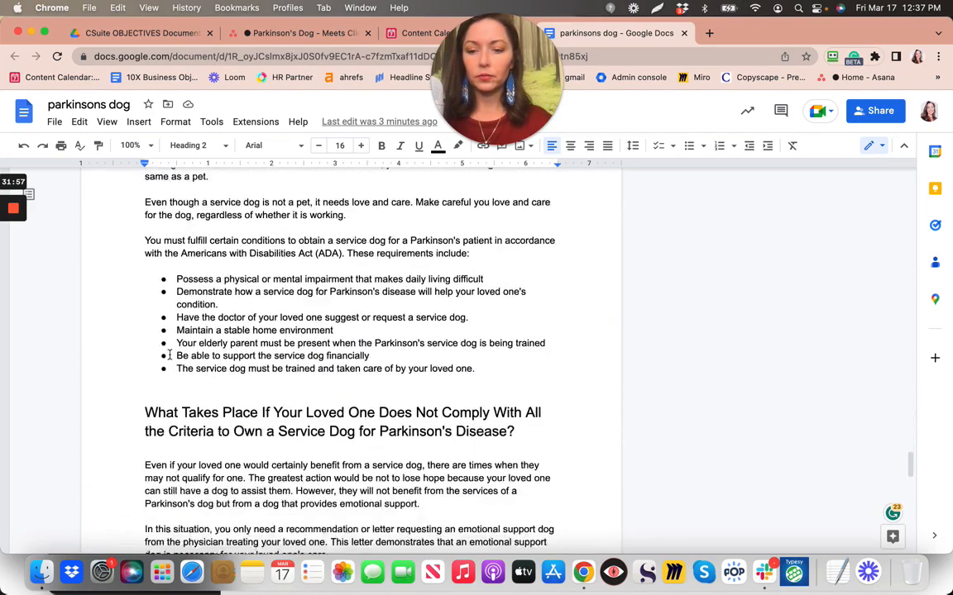
{"action": "scroll", "coordinate": [169, 355], "scroll_direction": "down", "scroll_amount": 5}
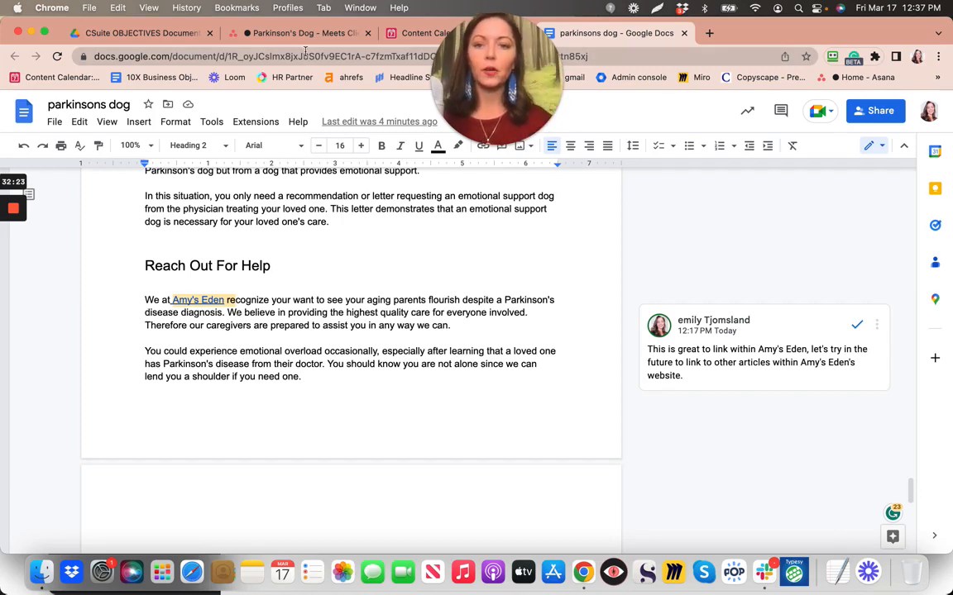
In Asana, check off both Red Thread subtasks and the Meets Client Voice/Target Audience task
{"action": "left_click", "coordinate": [274, 37]}
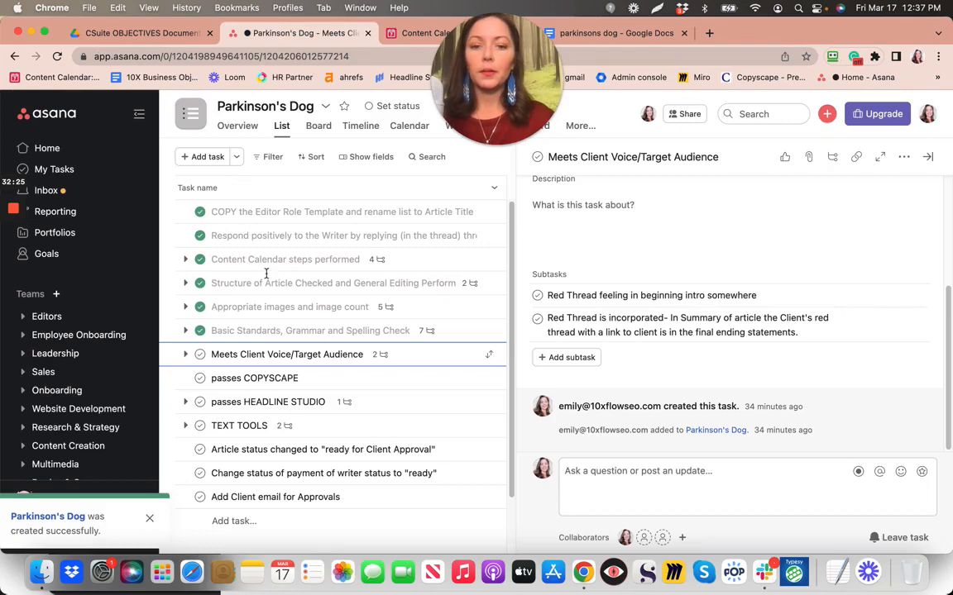
{"action": "left_click", "coordinate": [538, 319]}
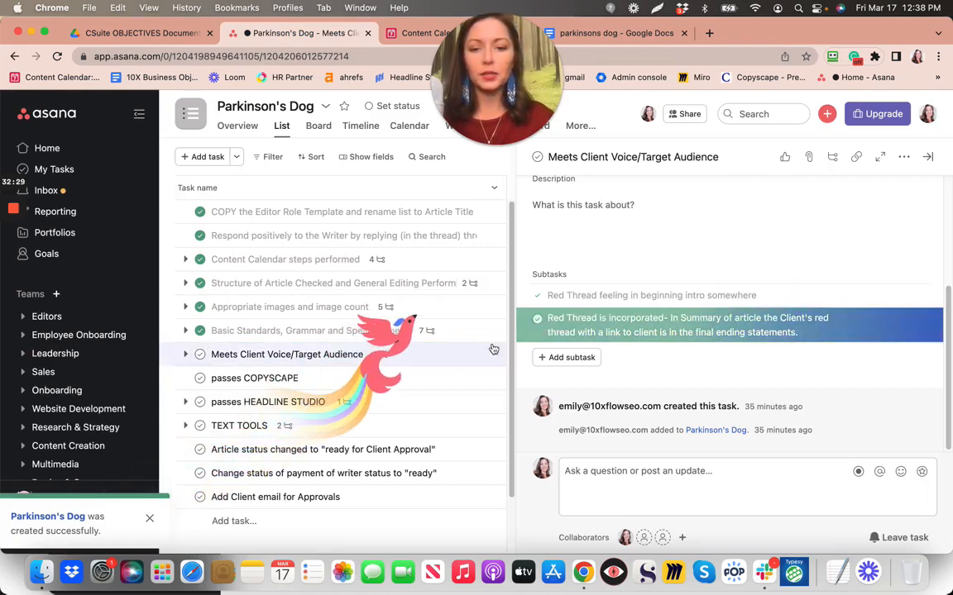
{"action": "left_click", "coordinate": [201, 357]}
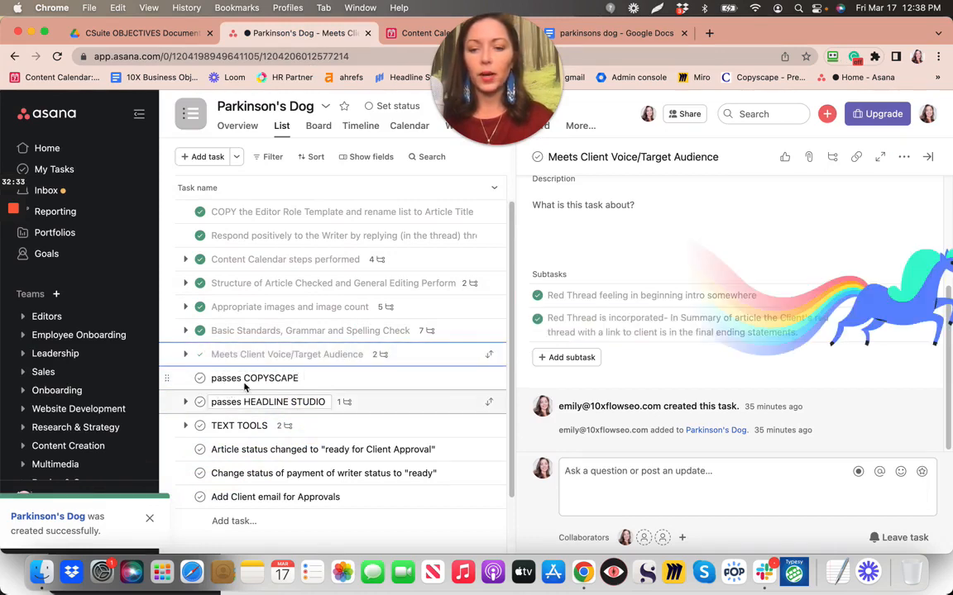
Select the full parkinsons dog article text from the title down, then open a blank browser tab
{"action": "left_click", "coordinate": [644, 33]}
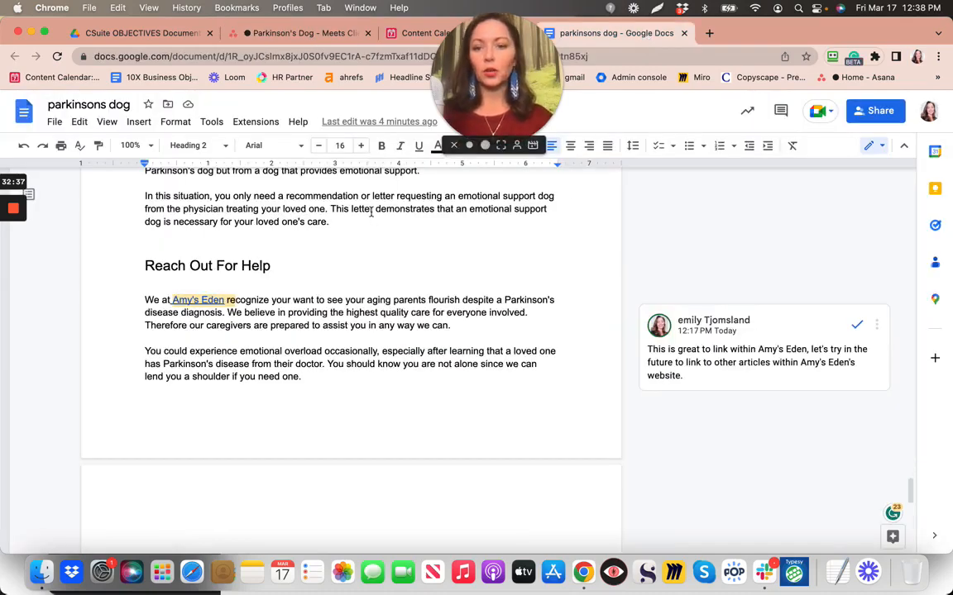
{"action": "scroll", "coordinate": [371, 211], "scroll_direction": "up", "scroll_amount": 20}
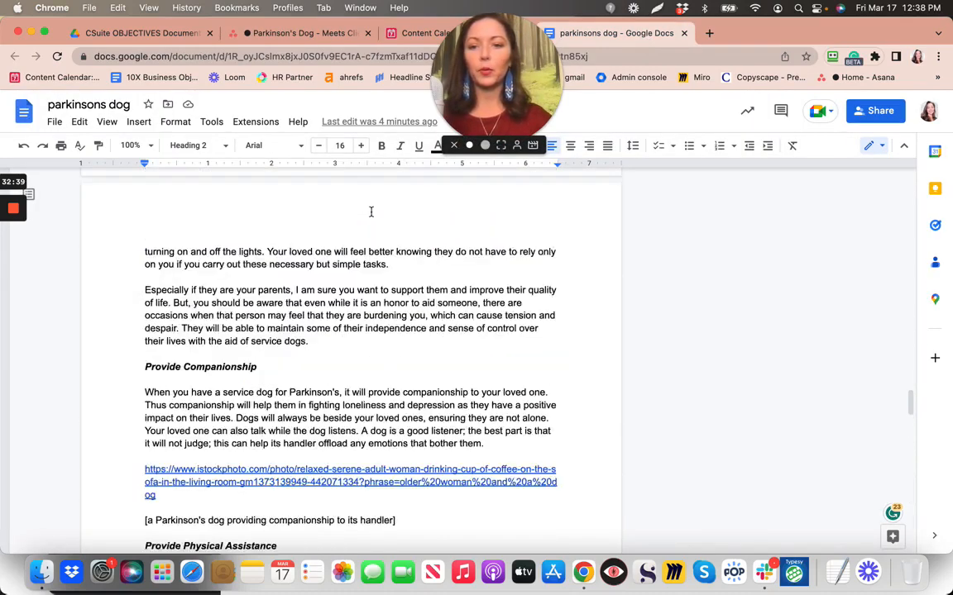
{"action": "scroll", "coordinate": [371, 211], "scroll_direction": "up", "scroll_amount": 20}
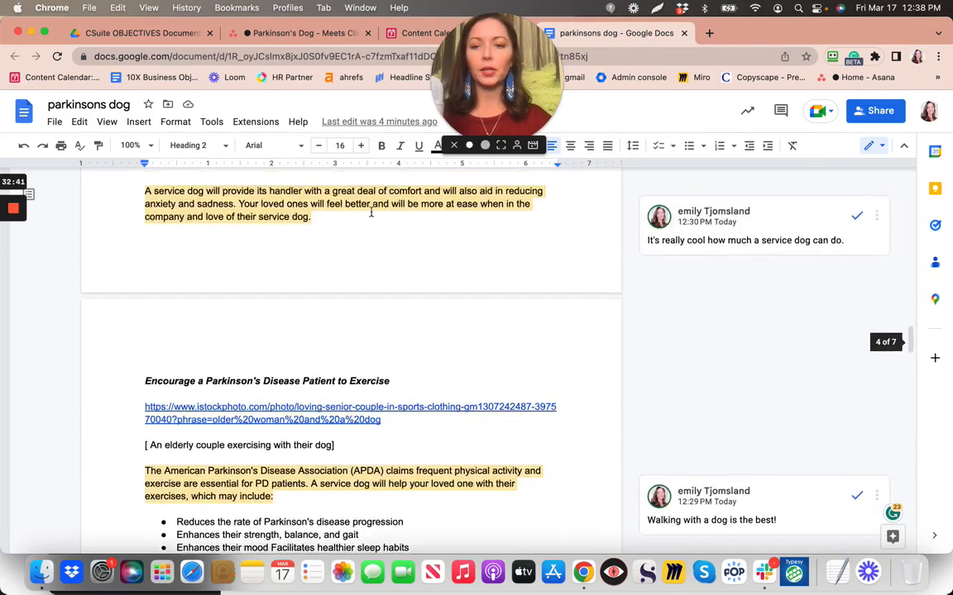
{"action": "scroll", "coordinate": [371, 212], "scroll_direction": "up", "scroll_amount": 15}
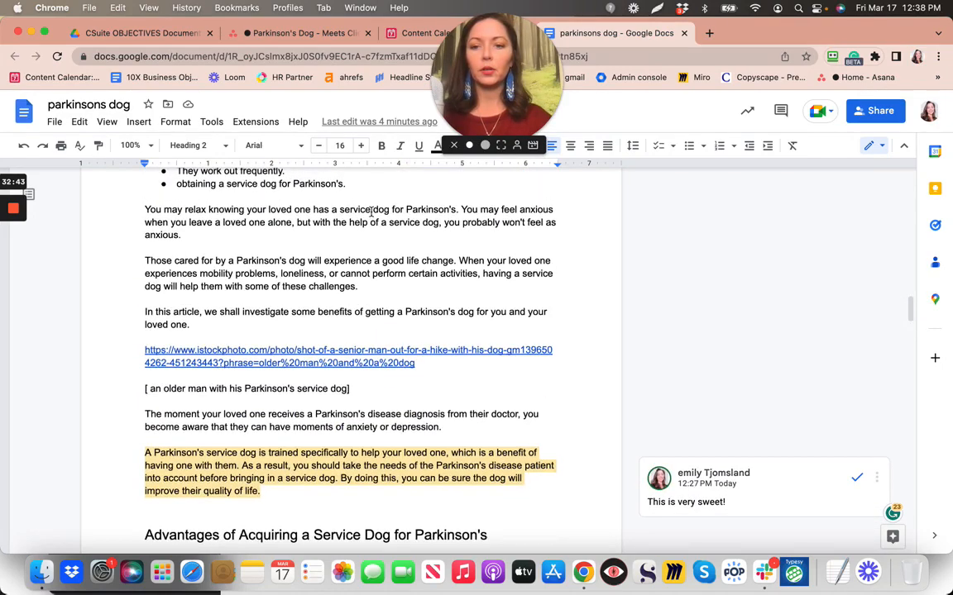
{"action": "scroll", "coordinate": [371, 212], "scroll_direction": "up", "scroll_amount": 15}
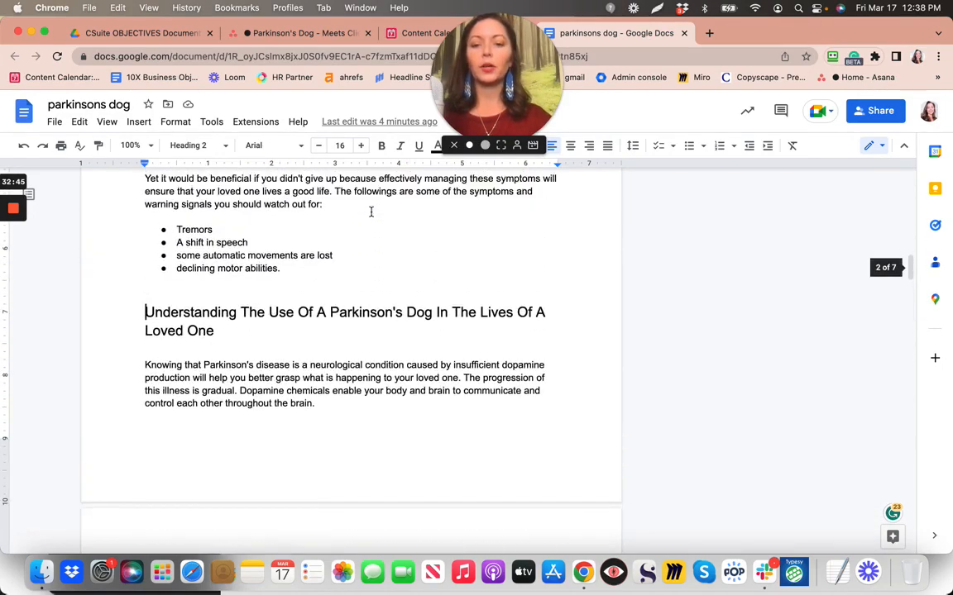
{"action": "scroll", "coordinate": [371, 211], "scroll_direction": "up", "scroll_amount": 10}
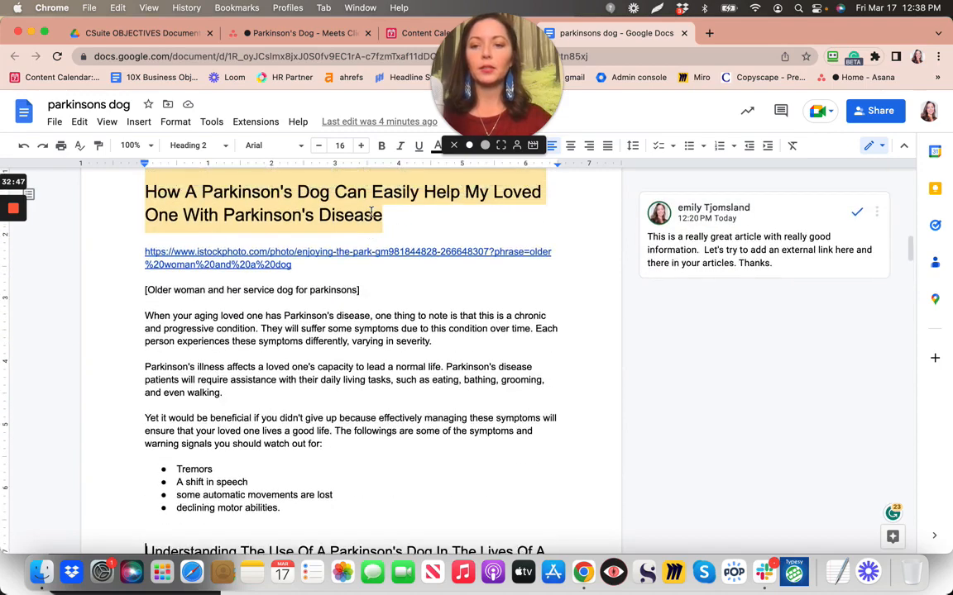
{"action": "scroll", "coordinate": [371, 212], "scroll_direction": "up", "scroll_amount": 4}
{"action": "scroll", "coordinate": [371, 212], "scroll_direction": "down", "scroll_amount": 3}
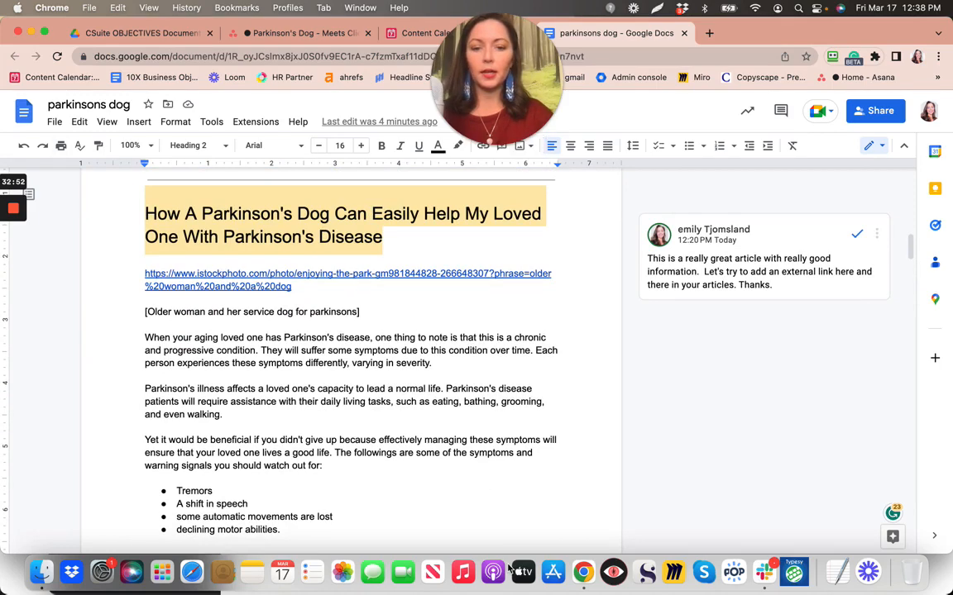
{"action": "left_click_drag", "start_coordinate": [510, 570], "coordinate": [530, 534]}
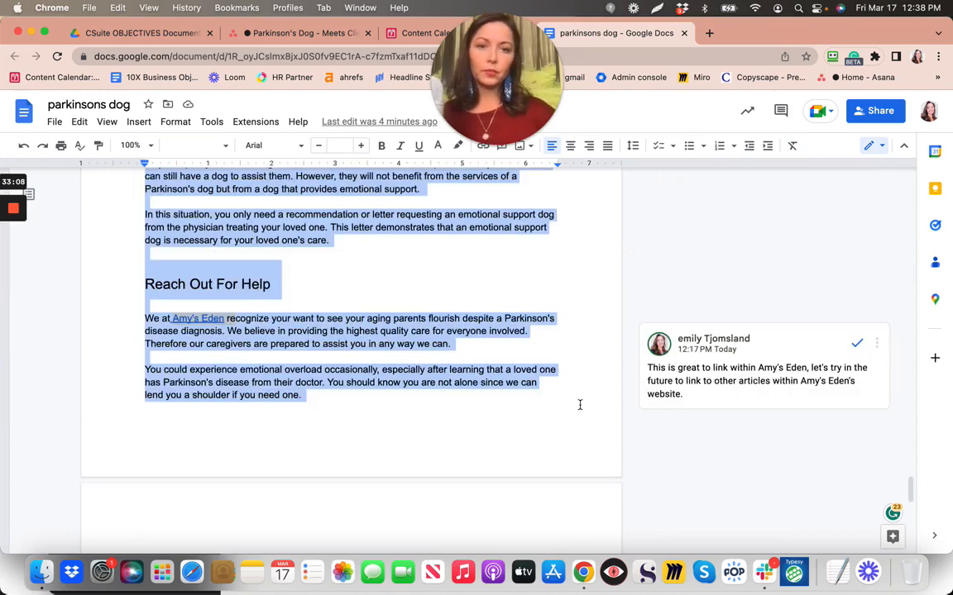
{"action": "left_click", "coordinate": [709, 34]}
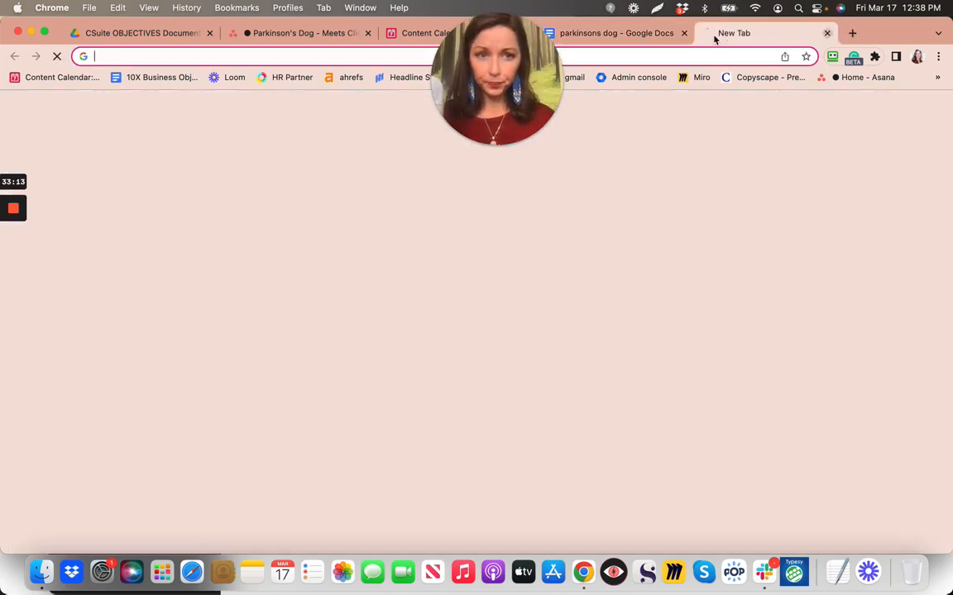
Log in to Copyscape Premium Search using the saved login details
{"action": "left_click", "coordinate": [757, 78]}
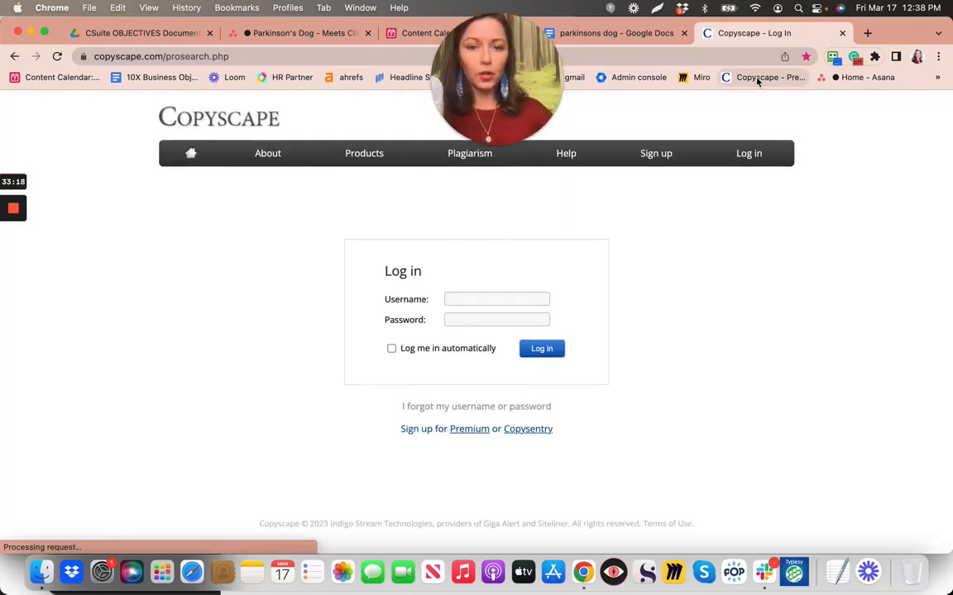
{"action": "left_click", "coordinate": [451, 303]}
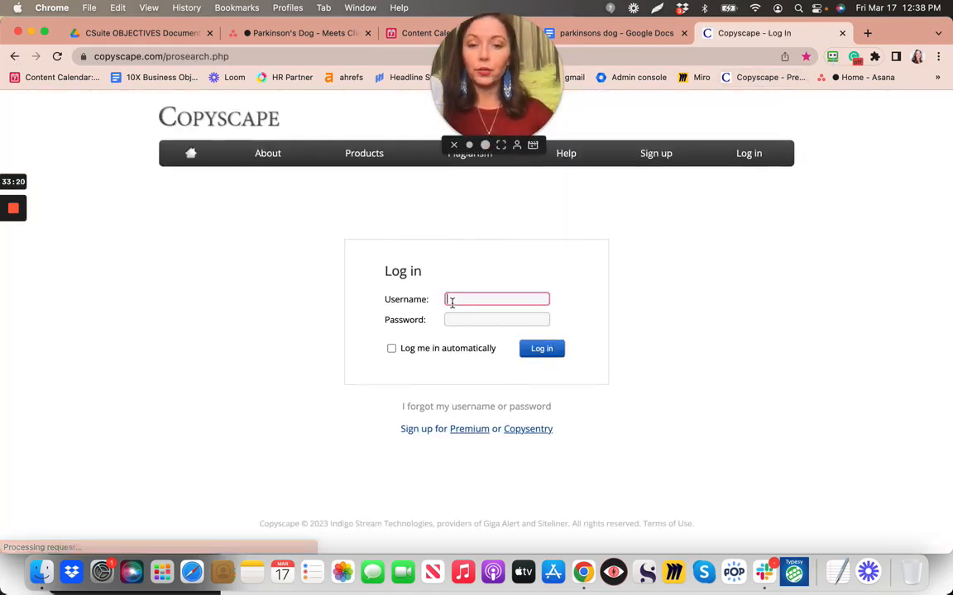
{"action": "left_click", "coordinate": [523, 293]}
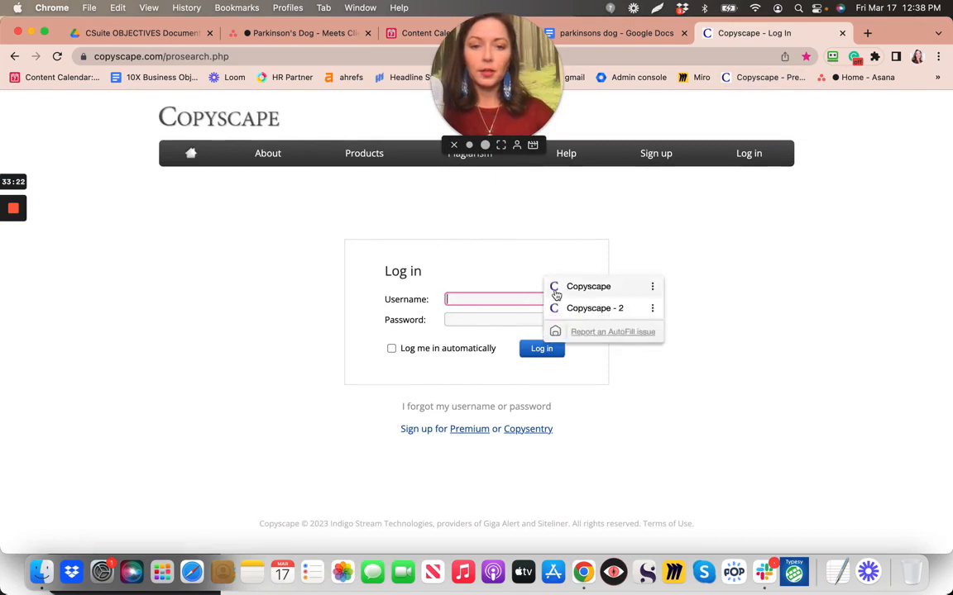
{"action": "left_click", "coordinate": [557, 289]}
{"action": "key", "text": "Return"}
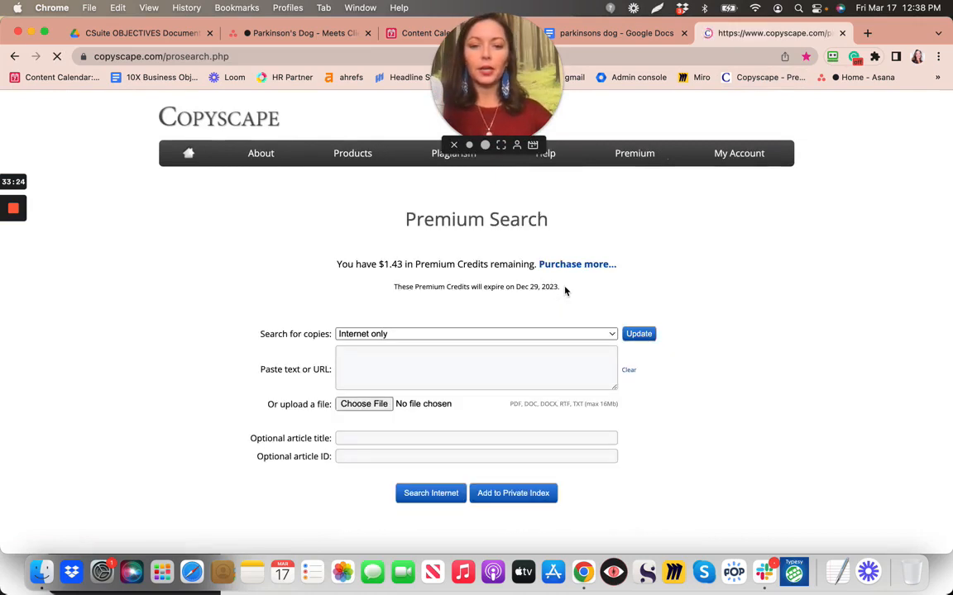
Paste the copied article text and run the internet plagiarism check
{"action": "left_click", "coordinate": [360, 370]}
{"action": "key", "text": "super+v"}
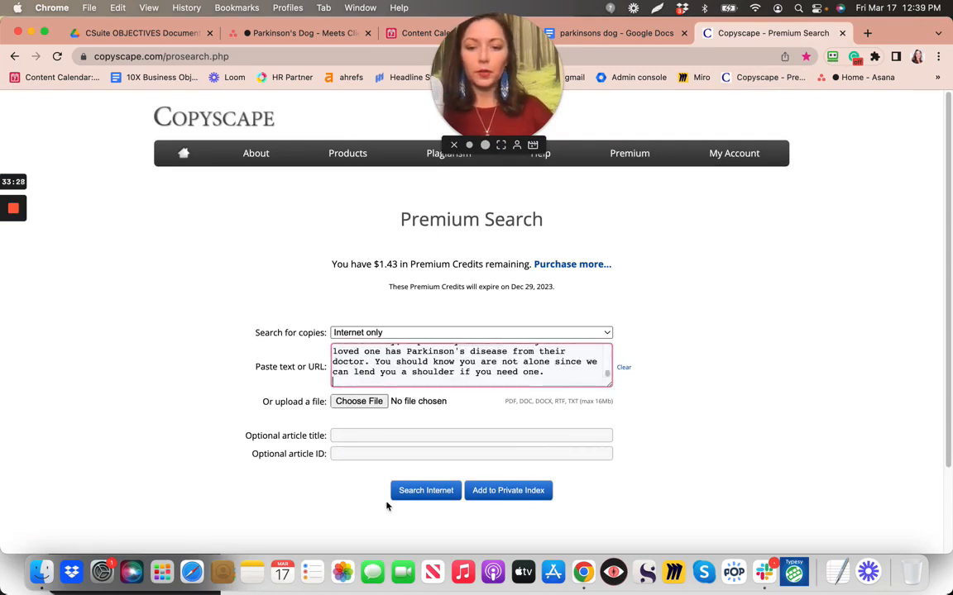
{"action": "left_click", "coordinate": [415, 495]}
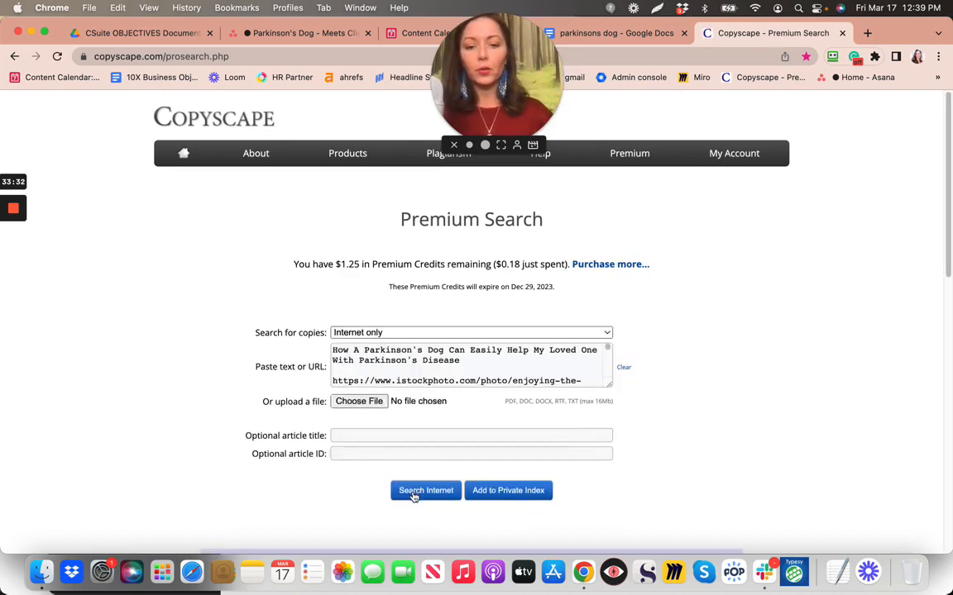
Review the 6 stock-photo-caption matches for the 1,654-word article, then return to the parkinsons dog doc
{"action": "scroll", "coordinate": [433, 490], "scroll_direction": "down", "scroll_amount": 4}
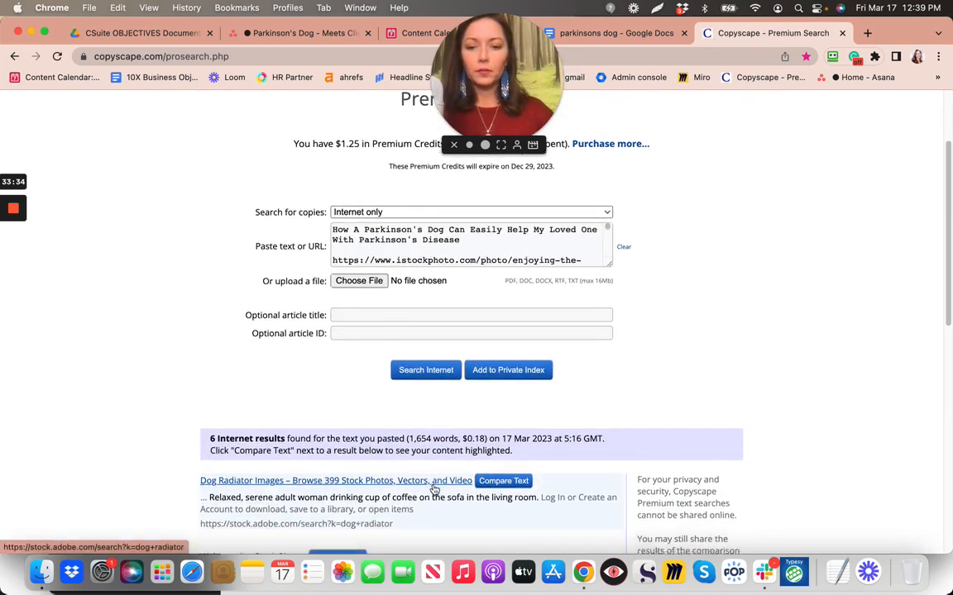
{"action": "scroll", "coordinate": [434, 490], "scroll_direction": "down", "scroll_amount": 1}
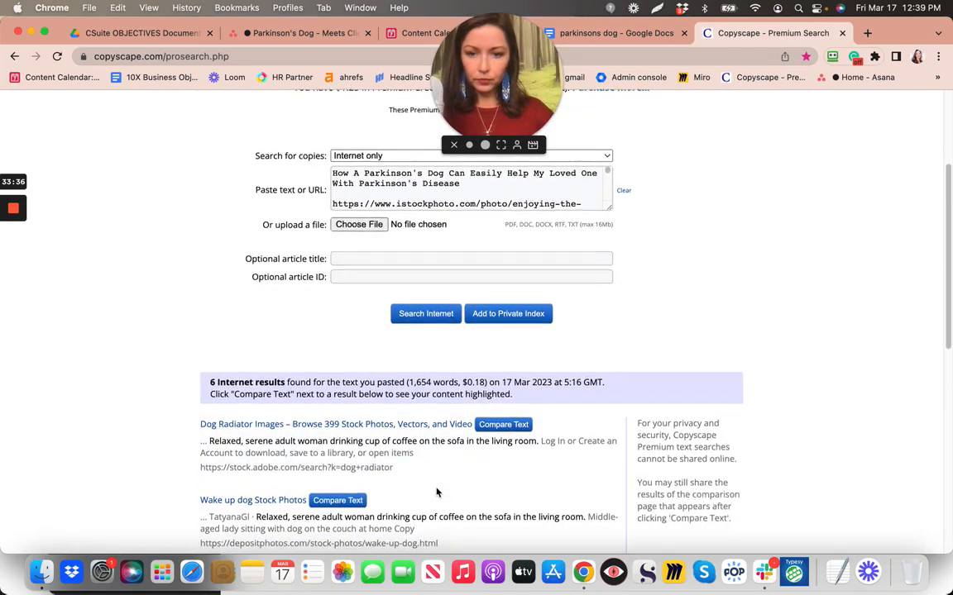
{"action": "scroll", "coordinate": [436, 493], "scroll_direction": "down", "scroll_amount": 3}
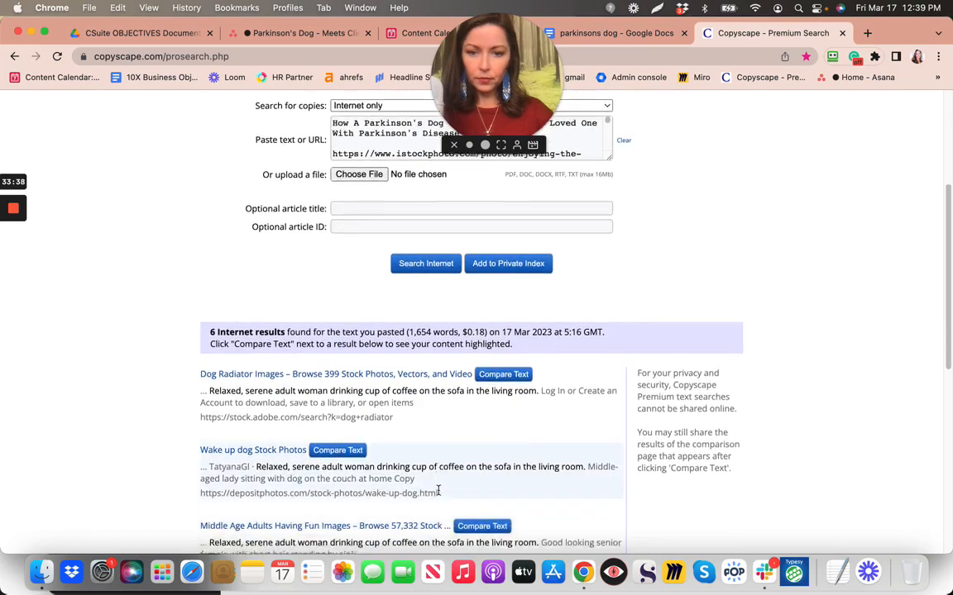
{"action": "scroll", "coordinate": [439, 492], "scroll_direction": "down", "scroll_amount": 1}
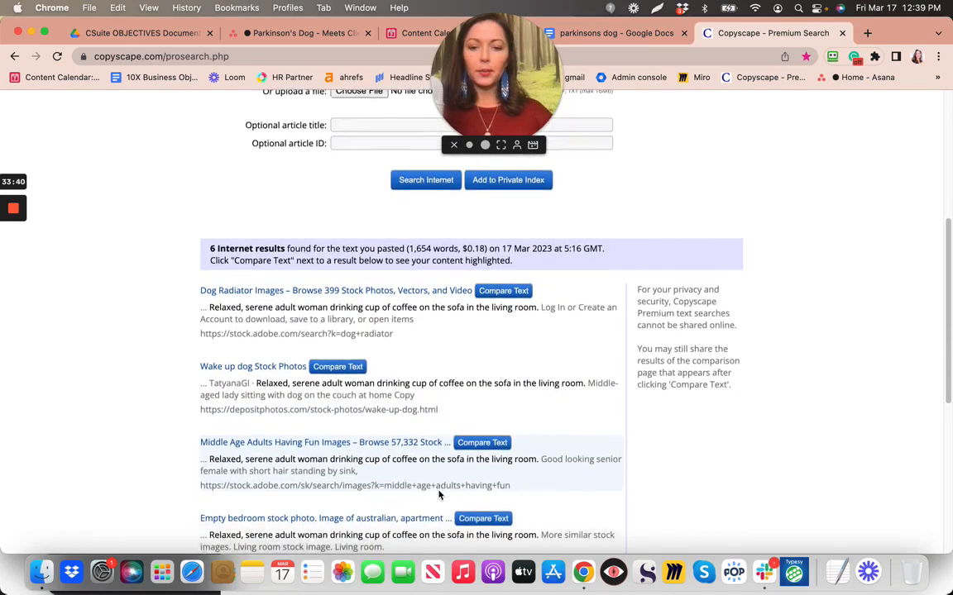
{"action": "scroll", "coordinate": [439, 495], "scroll_direction": "down", "scroll_amount": 8}
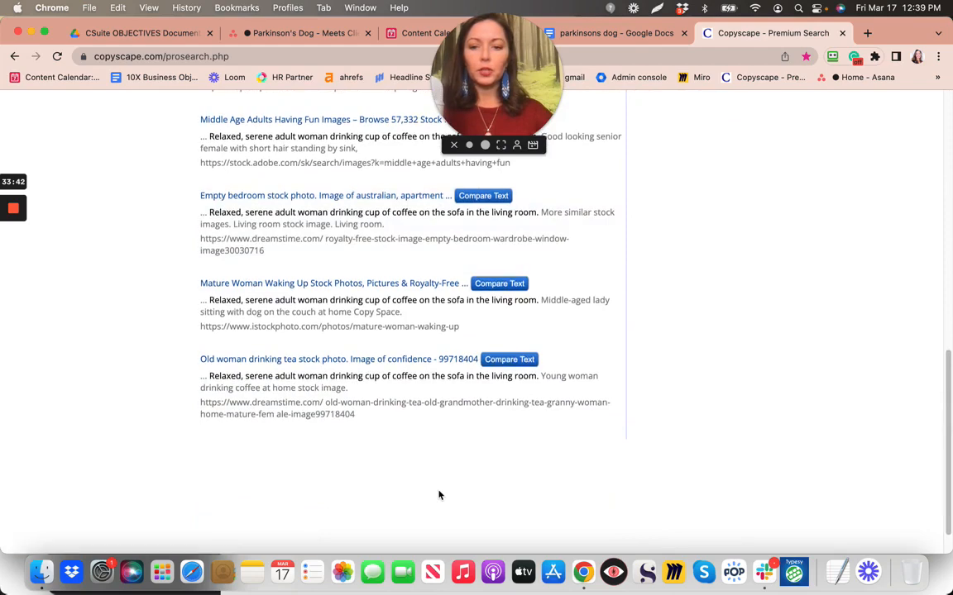
{"action": "scroll", "coordinate": [439, 495], "scroll_direction": "up", "scroll_amount": 2}
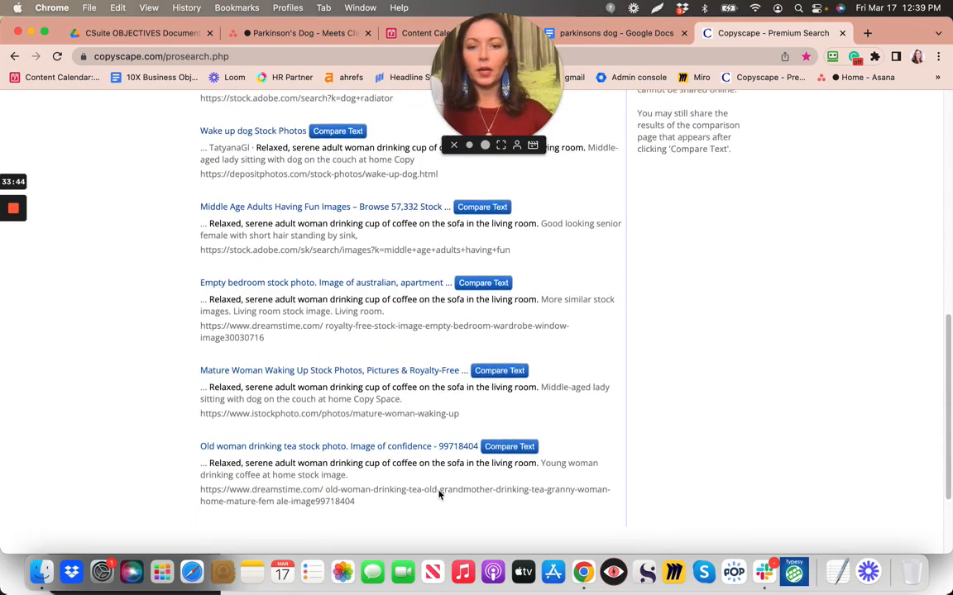
{"action": "scroll", "coordinate": [287, 285], "scroll_direction": "up", "scroll_amount": 1}
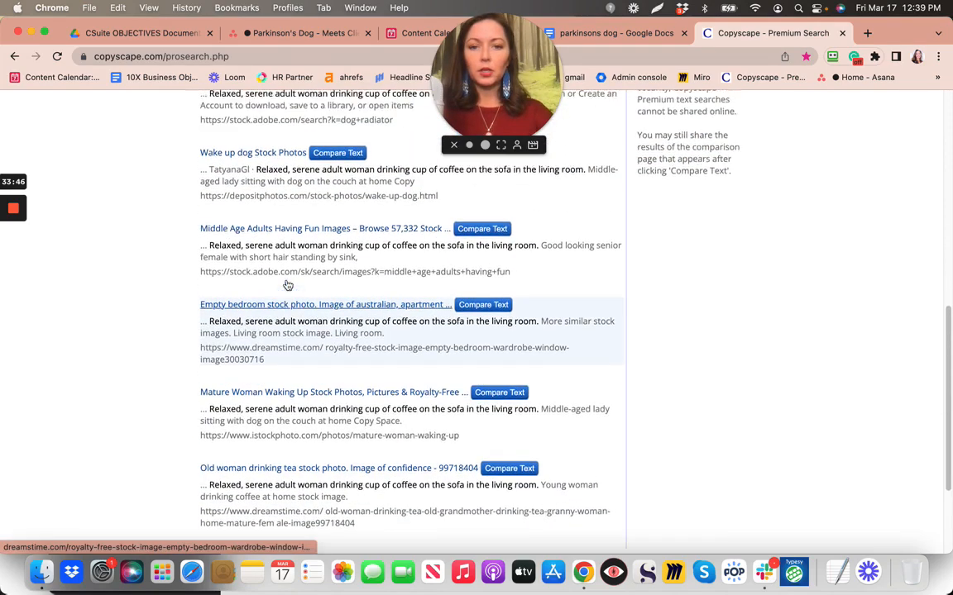
{"action": "scroll", "coordinate": [287, 285], "scroll_direction": "up", "scroll_amount": 3}
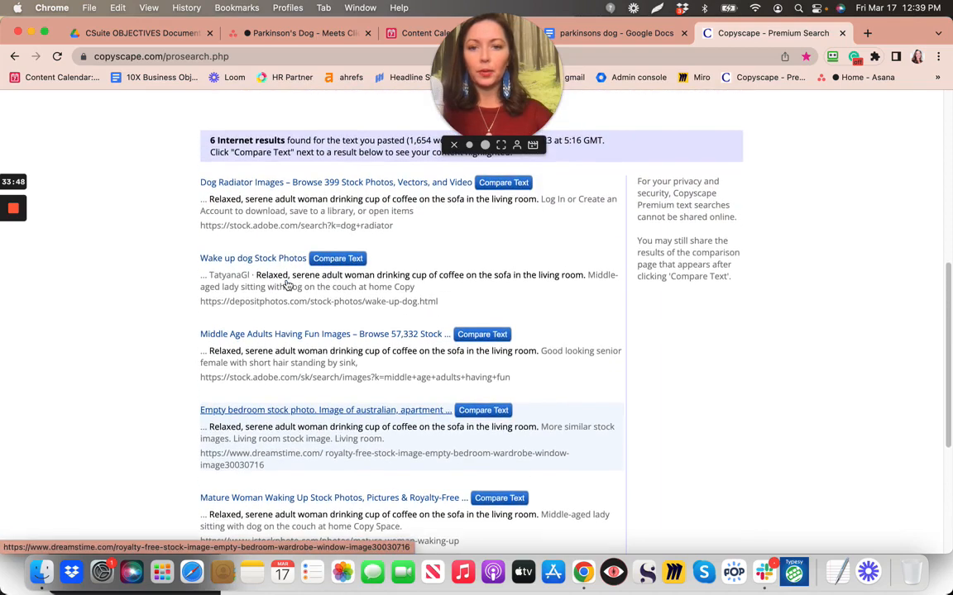
{"action": "scroll", "coordinate": [287, 282], "scroll_direction": "up", "scroll_amount": 1}
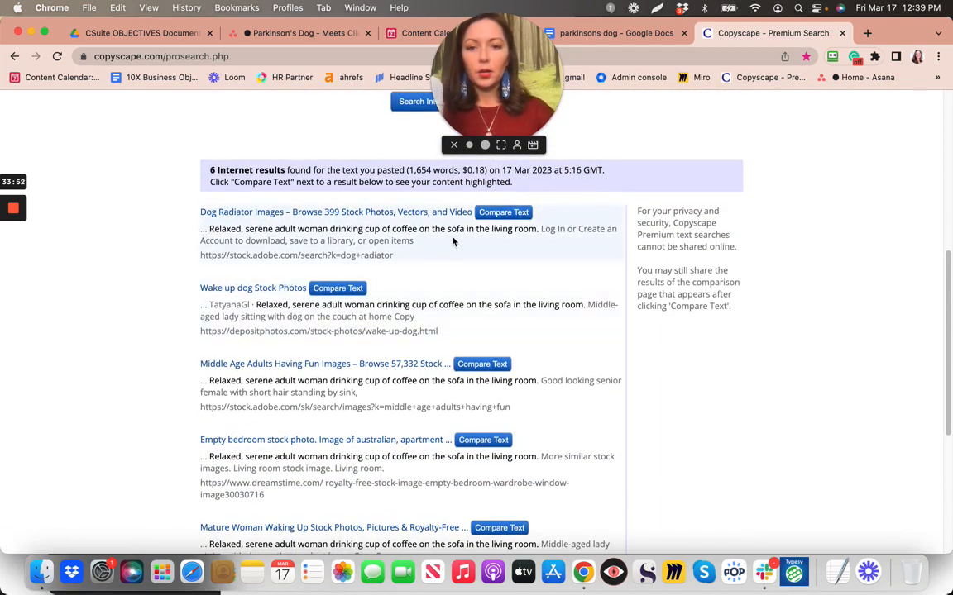
{"action": "scroll", "coordinate": [453, 242], "scroll_direction": "down", "scroll_amount": 1}
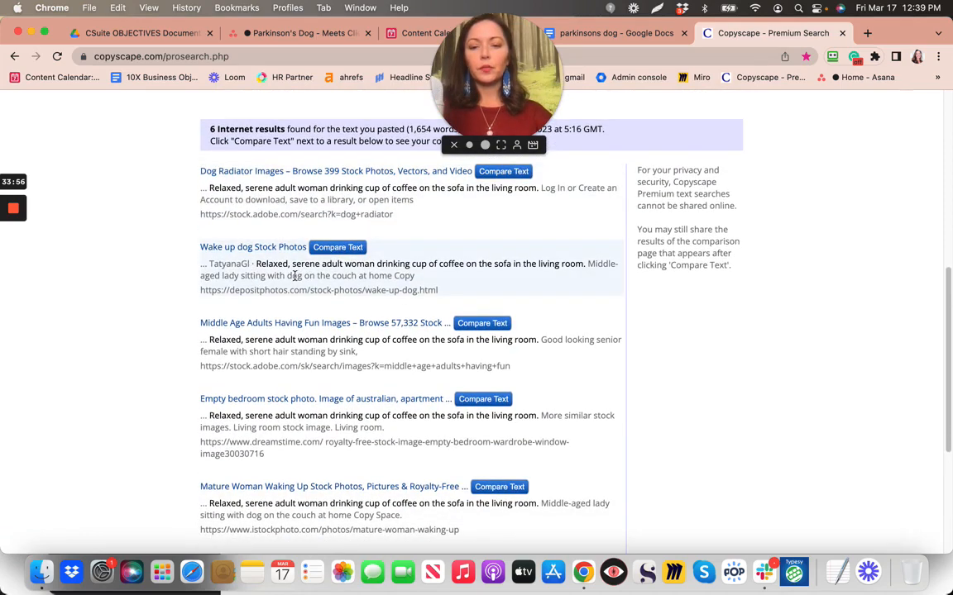
{"action": "scroll", "coordinate": [295, 277], "scroll_direction": "down", "scroll_amount": 4}
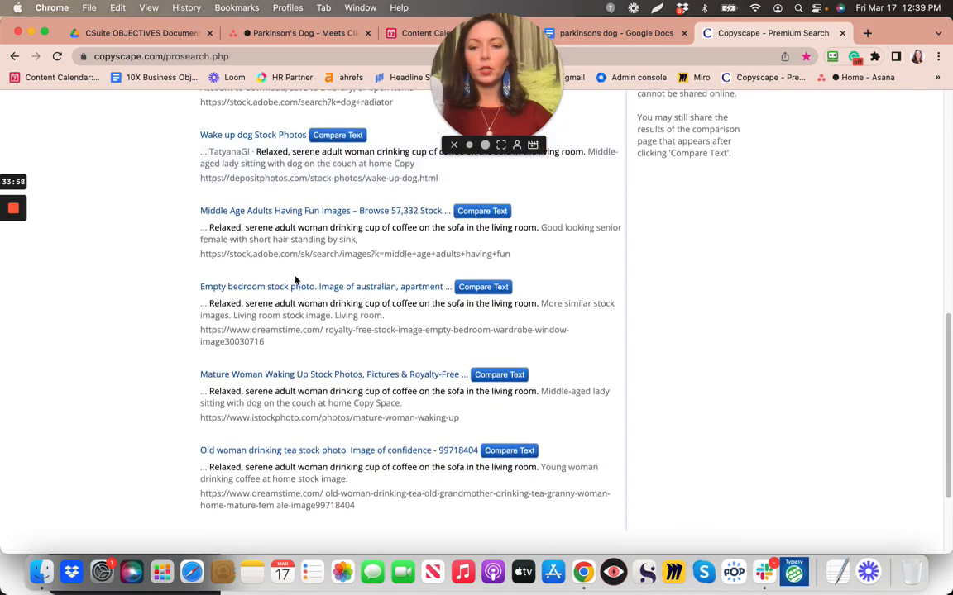
{"action": "scroll", "coordinate": [295, 279], "scroll_direction": "down", "scroll_amount": 1}
{"action": "scroll", "coordinate": [298, 276], "scroll_direction": "up", "scroll_amount": 1}
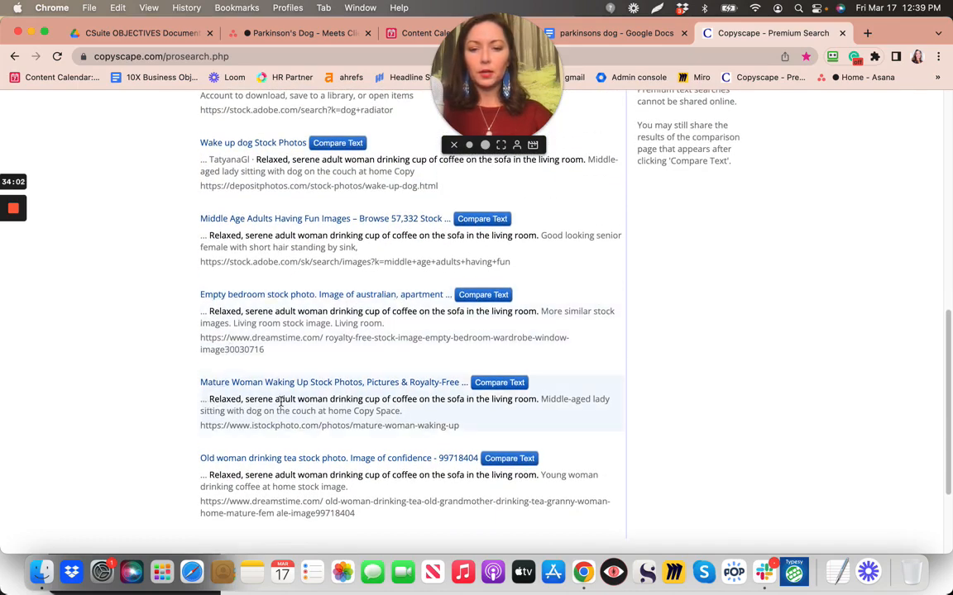
{"action": "scroll", "coordinate": [281, 403], "scroll_direction": "down", "scroll_amount": 1}
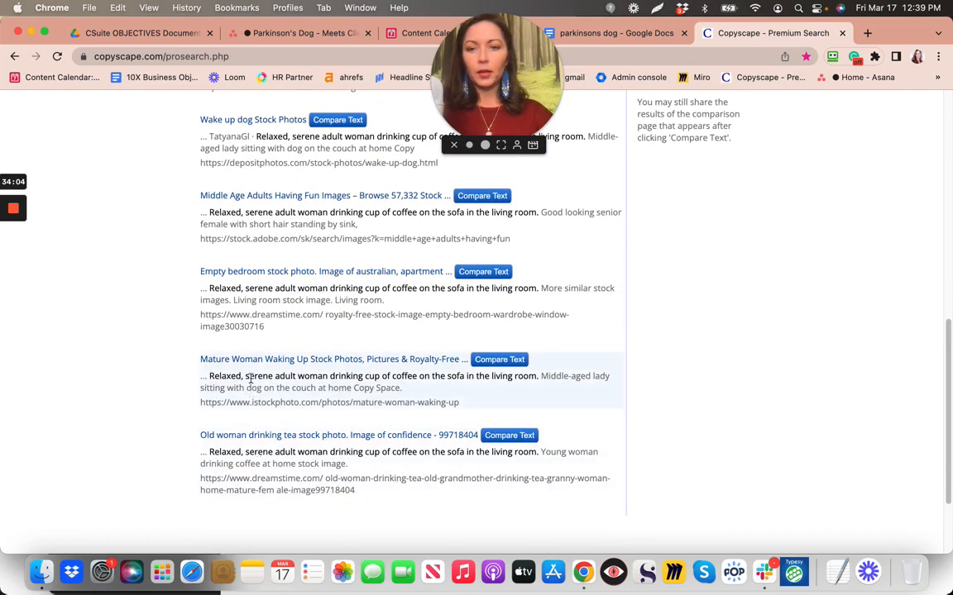
{"action": "scroll", "coordinate": [251, 313], "scroll_direction": "up", "scroll_amount": 3}
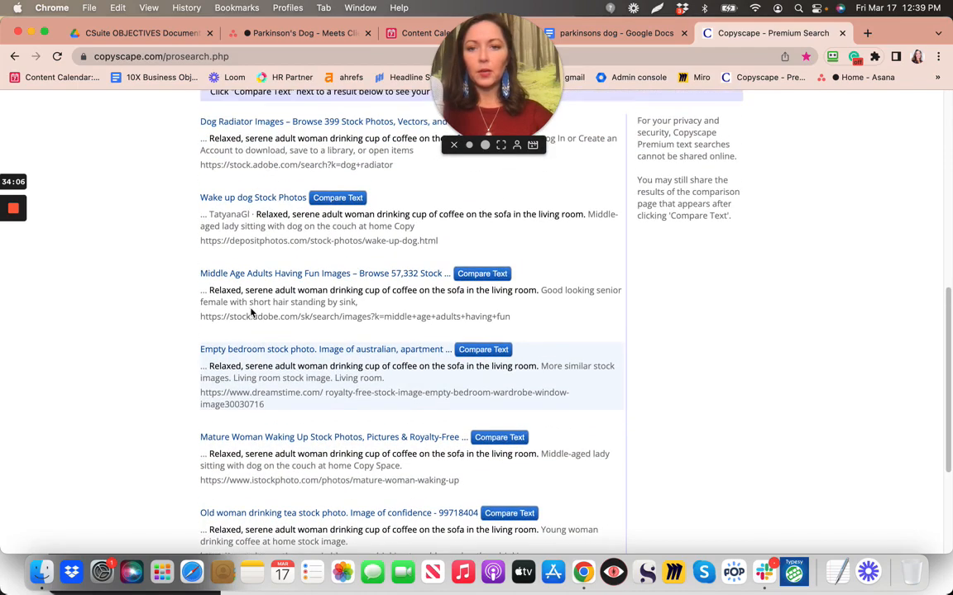
{"action": "scroll", "coordinate": [266, 132], "scroll_direction": "up", "scroll_amount": 2}
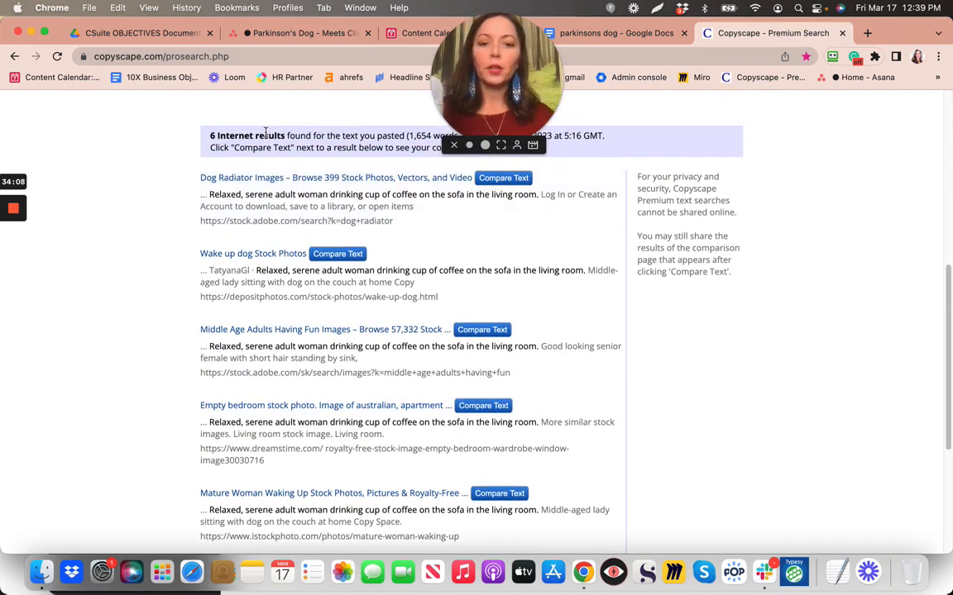
{"action": "scroll", "coordinate": [265, 132], "scroll_direction": "up", "scroll_amount": 5}
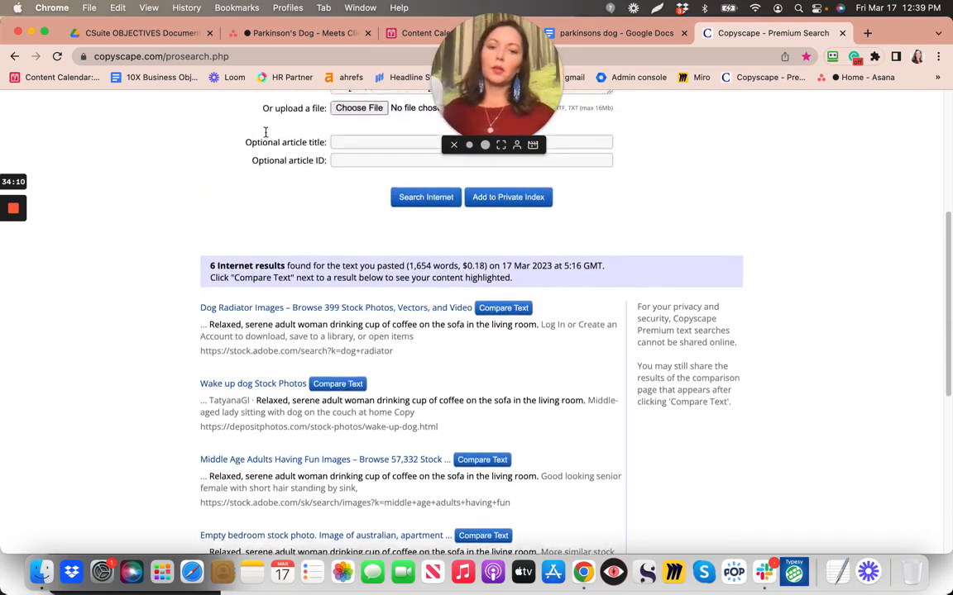
{"action": "scroll", "coordinate": [266, 132], "scroll_direction": "up", "scroll_amount": 2}
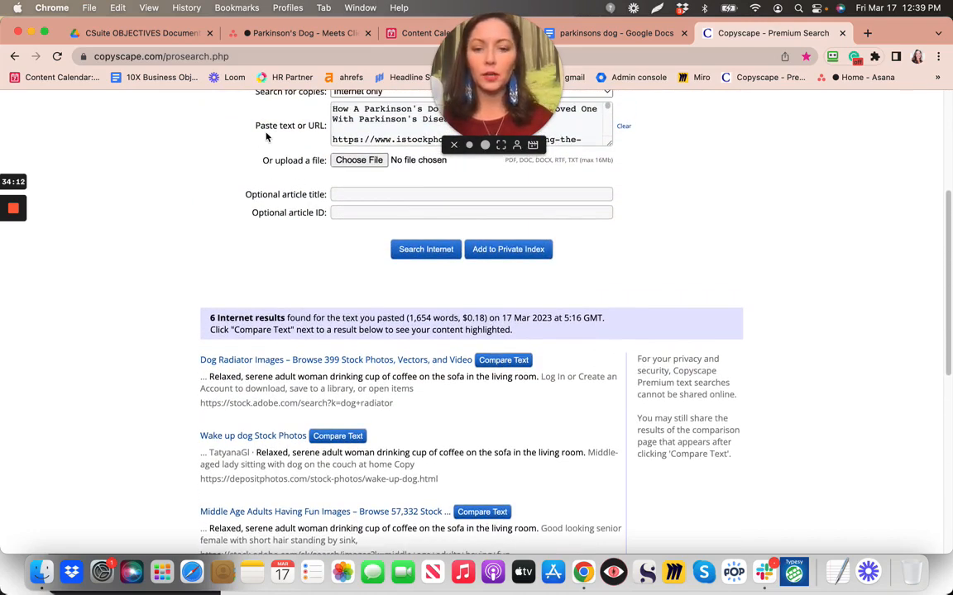
{"action": "scroll", "coordinate": [265, 137], "scroll_direction": "up", "scroll_amount": 1}
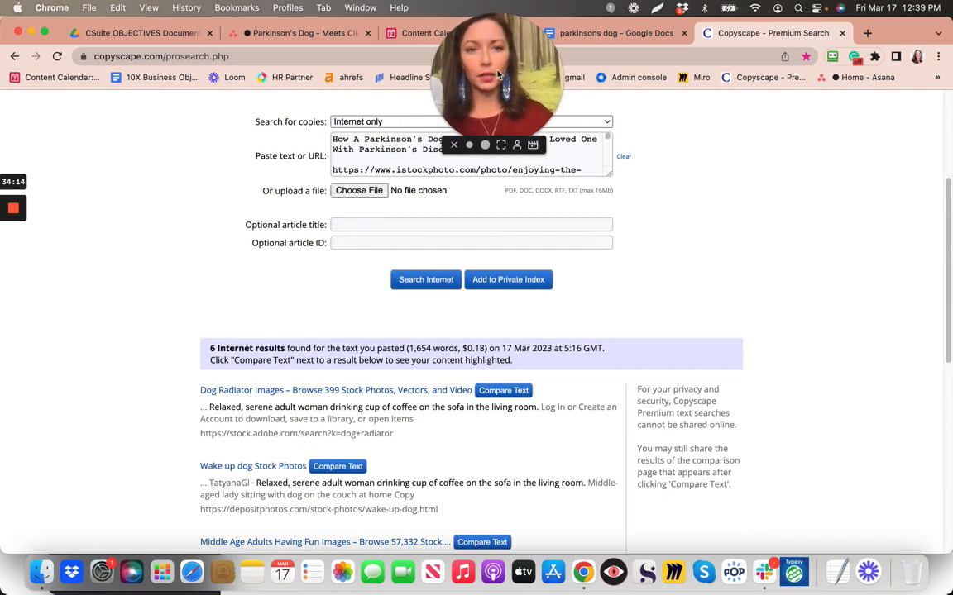
{"action": "left_click", "coordinate": [582, 33]}
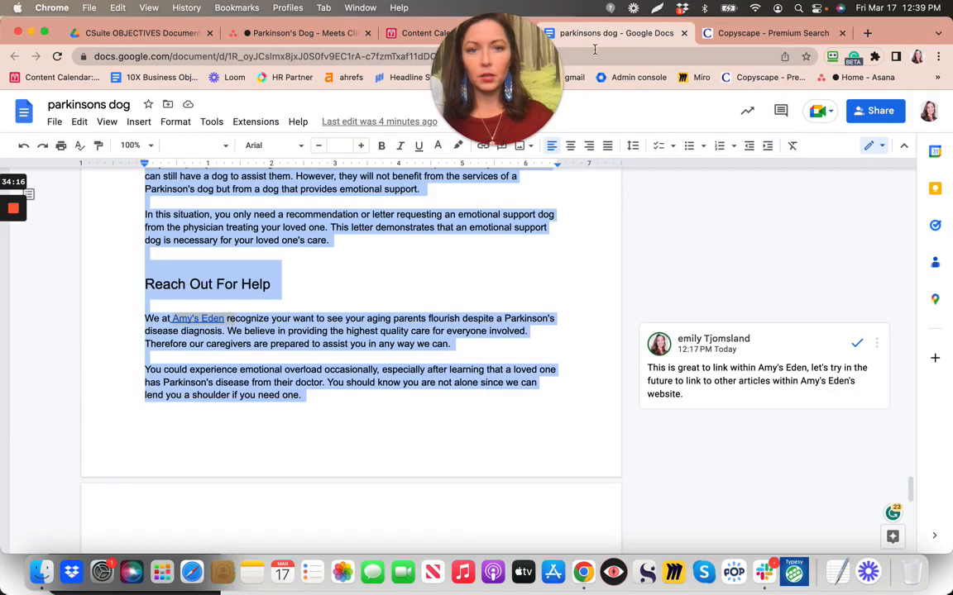
{"action": "left_click", "coordinate": [503, 258]}
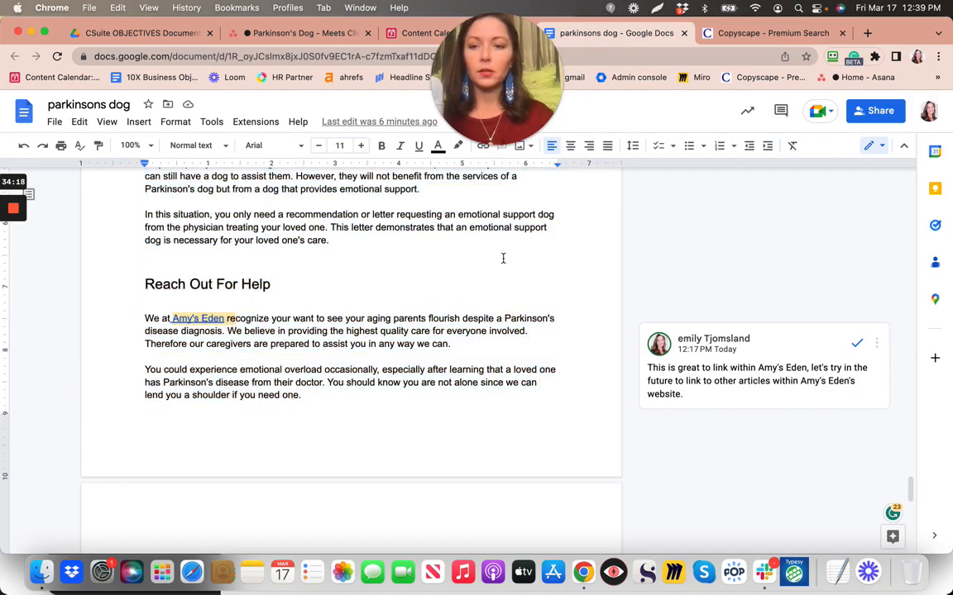
{"action": "scroll", "coordinate": [503, 258], "scroll_direction": "up", "scroll_amount": 1}
{"action": "scroll", "coordinate": [503, 258], "scroll_direction": "up", "scroll_amount": 10}
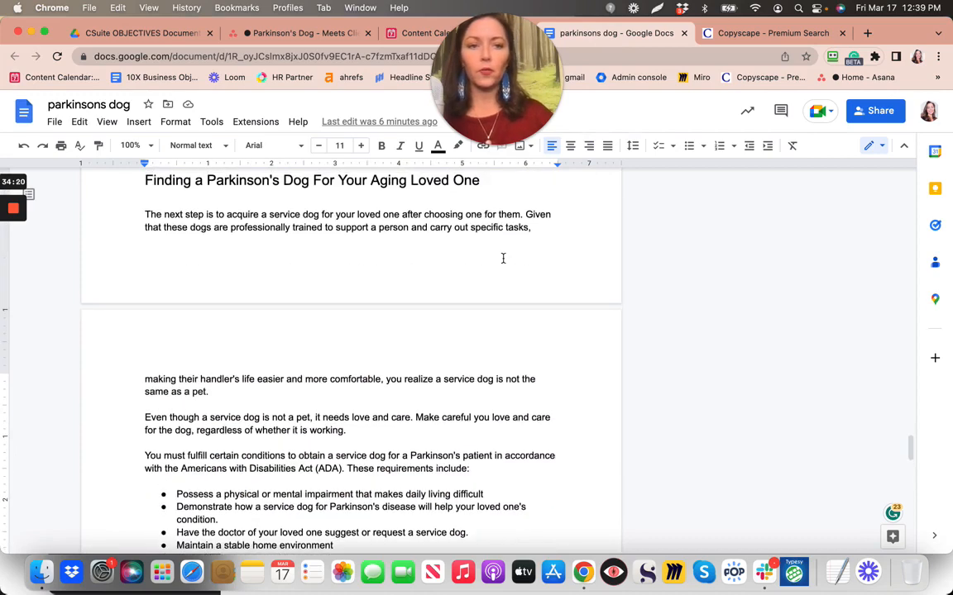
{"action": "left_click", "coordinate": [749, 33]}
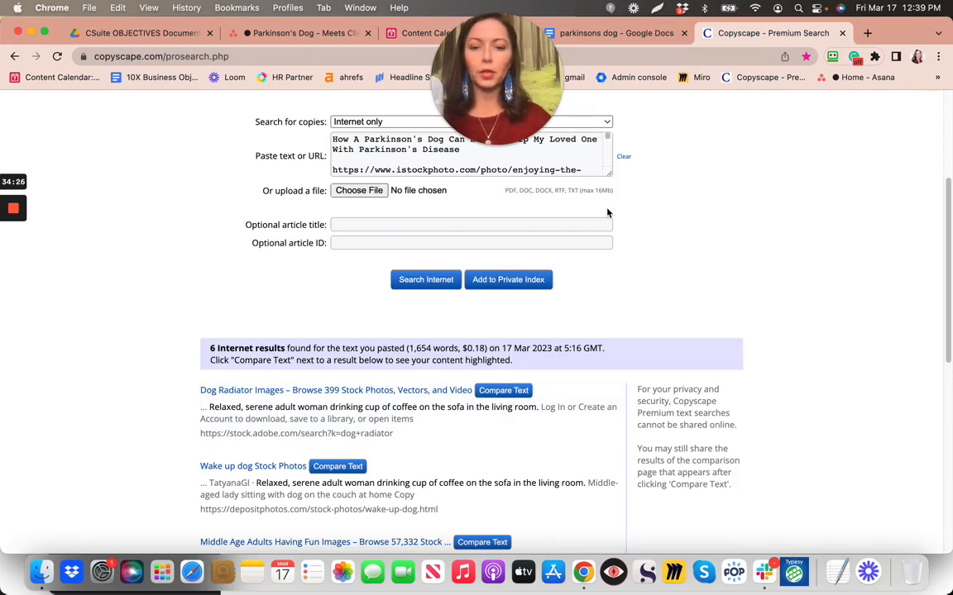
{"action": "left_click", "coordinate": [599, 31]}
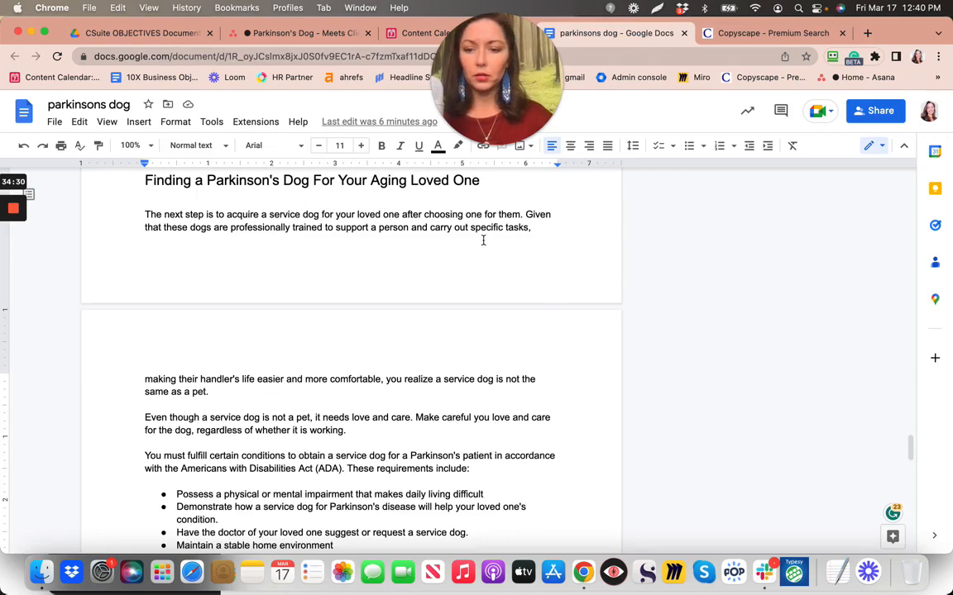
{"action": "scroll", "coordinate": [484, 241], "scroll_direction": "up", "scroll_amount": 1}
{"action": "scroll", "coordinate": [484, 241], "scroll_direction": "up", "scroll_amount": 10}
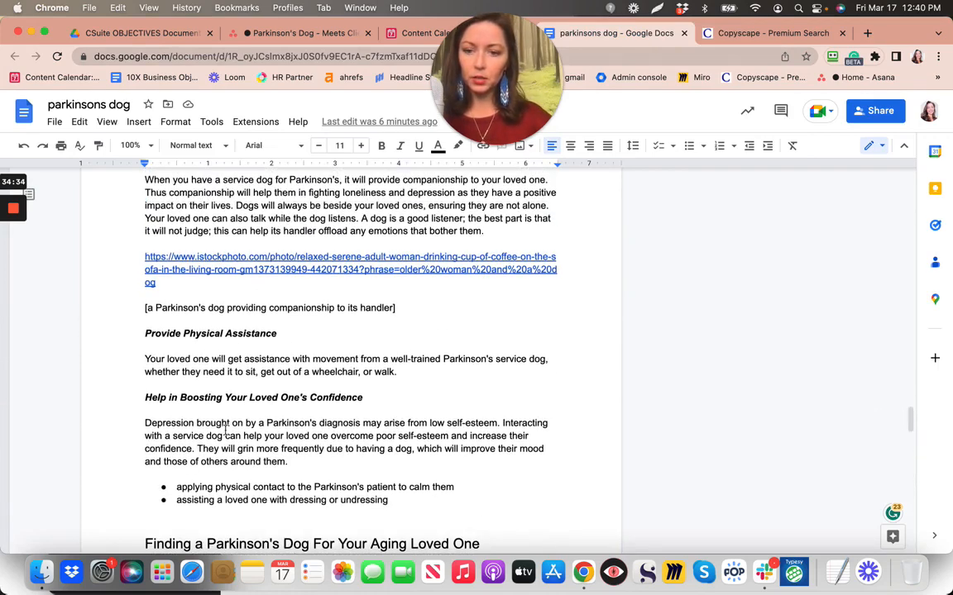
{"action": "scroll", "coordinate": [225, 429], "scroll_direction": "up", "scroll_amount": 10}
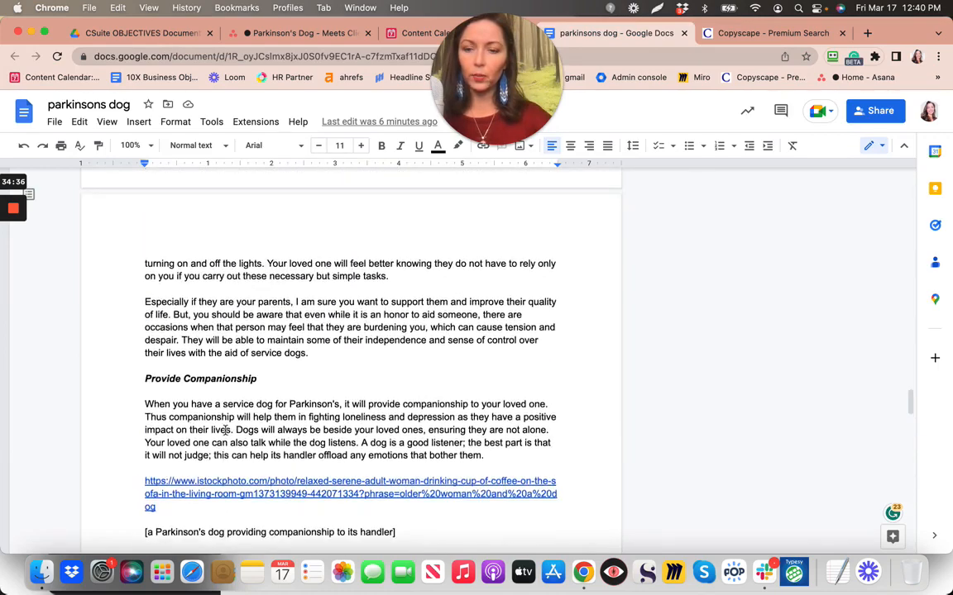
{"action": "scroll", "coordinate": [225, 429], "scroll_direction": "up", "scroll_amount": 5}
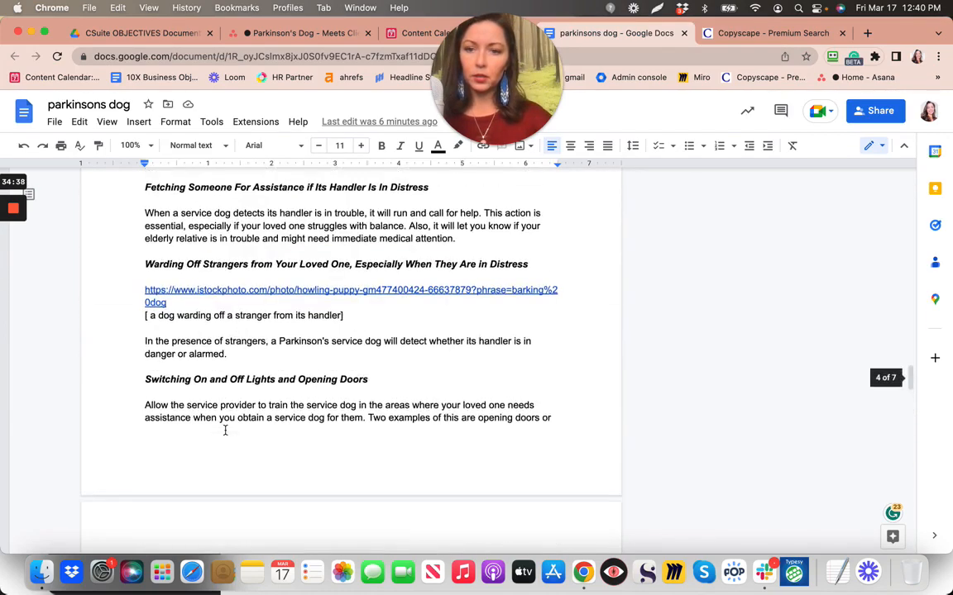
{"action": "scroll", "coordinate": [225, 429], "scroll_direction": "up", "scroll_amount": 1}
{"action": "scroll", "coordinate": [225, 429], "scroll_direction": "up", "scroll_amount": 12}
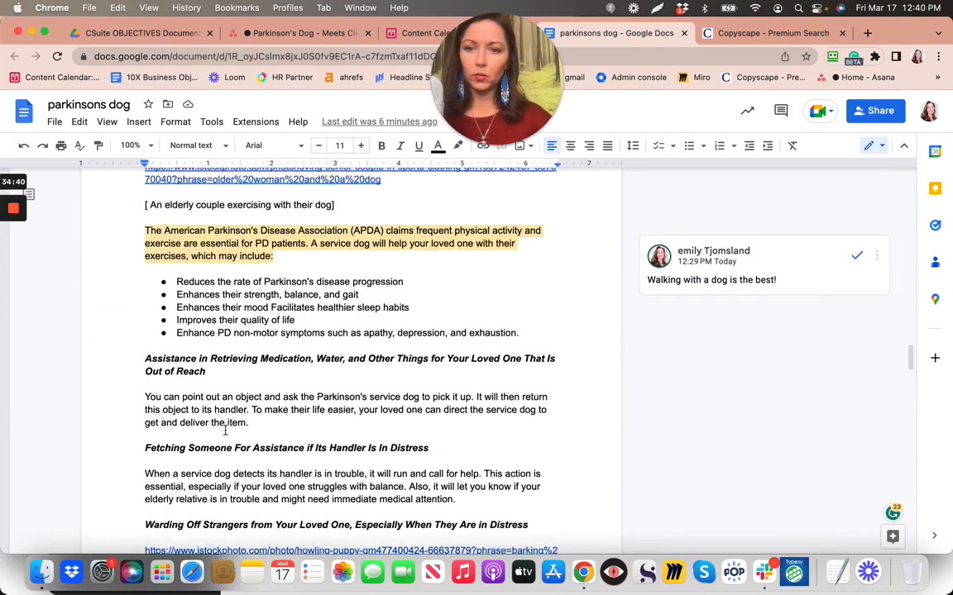
{"action": "scroll", "coordinate": [225, 429], "scroll_direction": "up", "scroll_amount": 9}
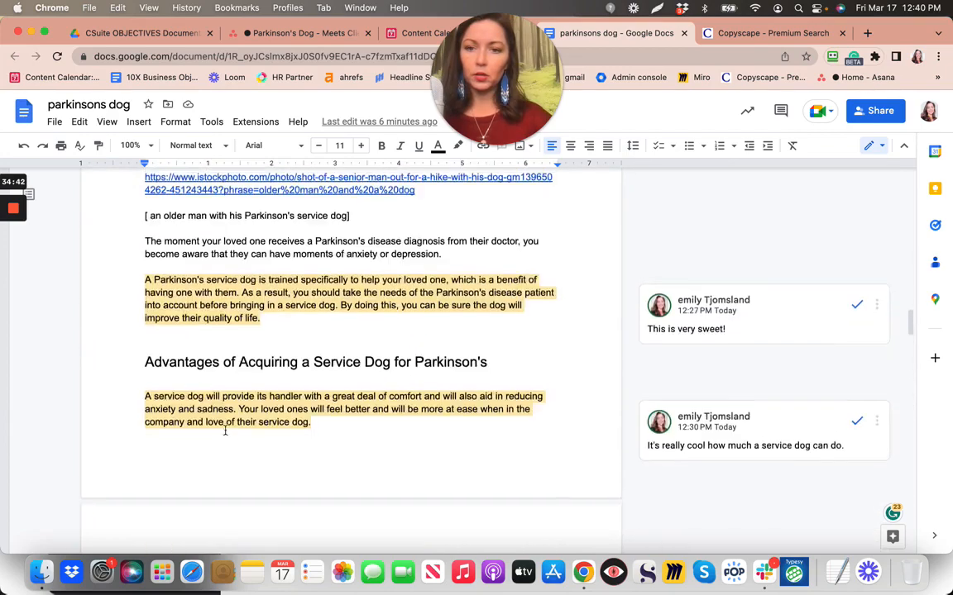
{"action": "scroll", "coordinate": [225, 430], "scroll_direction": "up", "scroll_amount": 10}
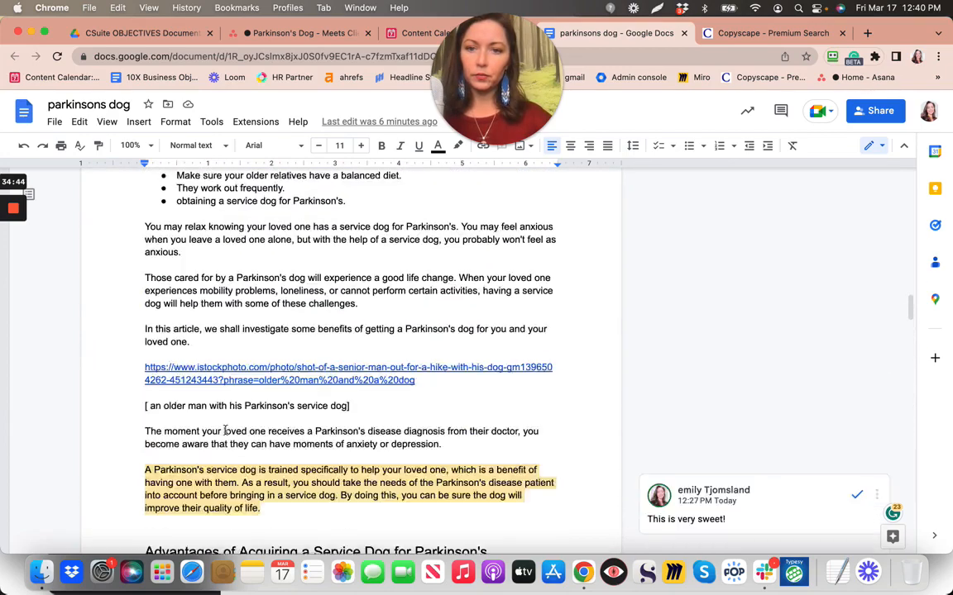
{"action": "scroll", "coordinate": [225, 429], "scroll_direction": "up", "scroll_amount": 10}
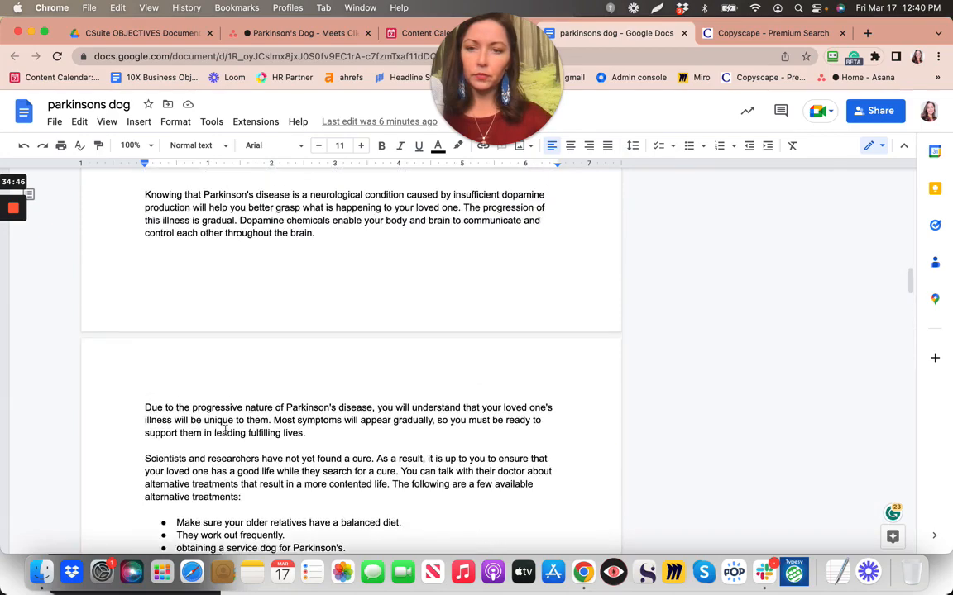
{"action": "scroll", "coordinate": [225, 429], "scroll_direction": "up", "scroll_amount": 2}
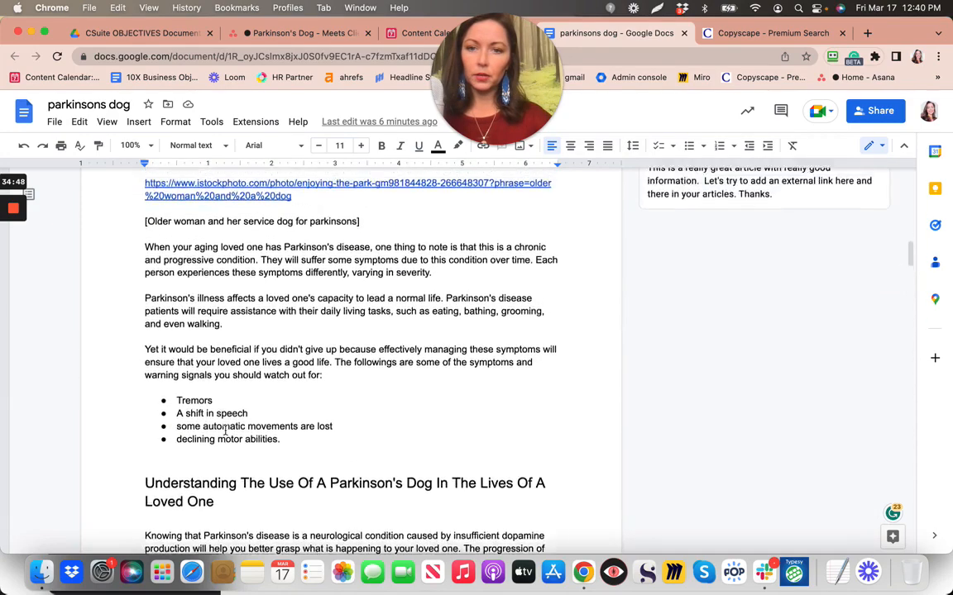
{"action": "scroll", "coordinate": [225, 430], "scroll_direction": "down", "scroll_amount": 11}
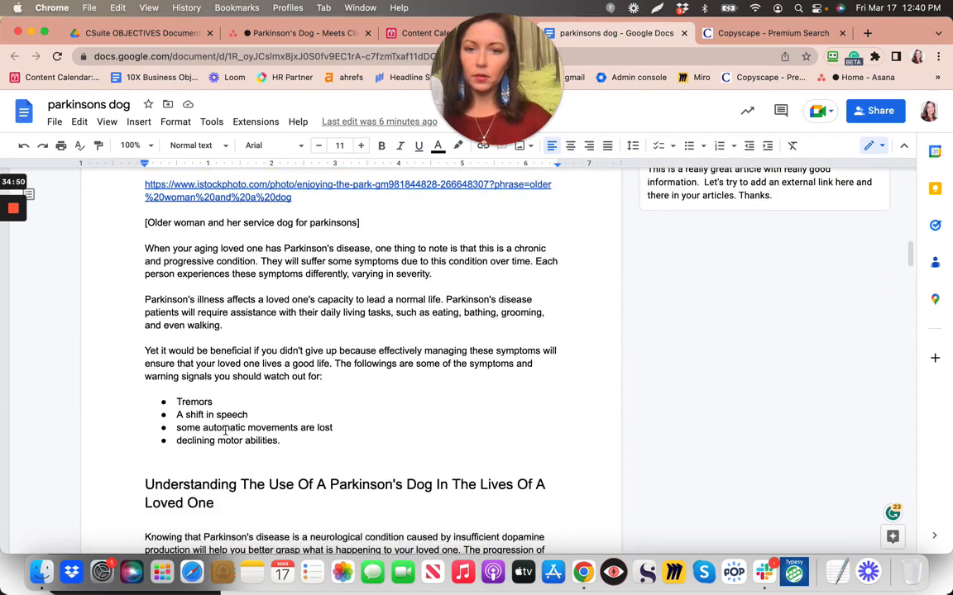
{"action": "scroll", "coordinate": [225, 429], "scroll_direction": "down", "scroll_amount": 9}
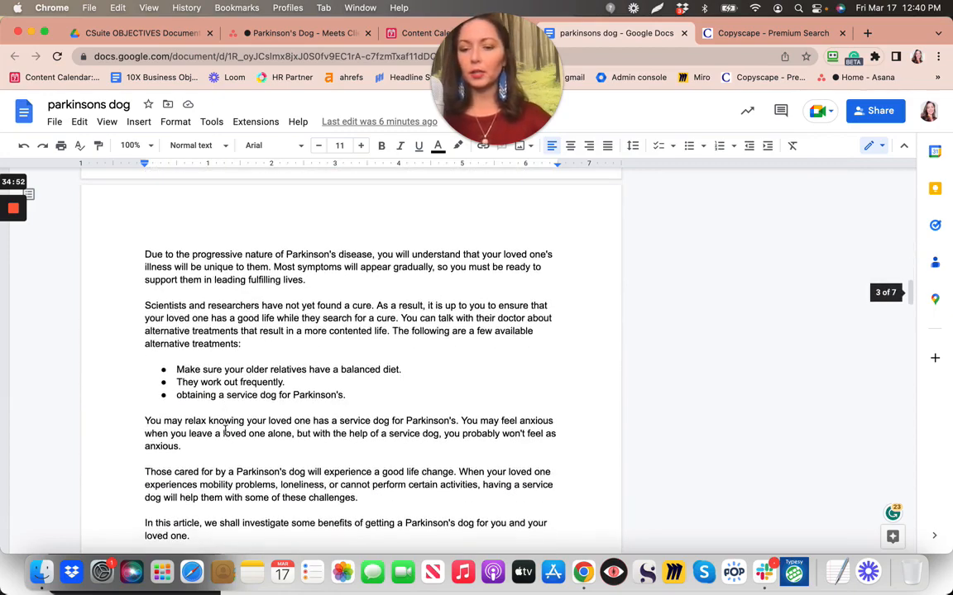
{"action": "scroll", "coordinate": [225, 429], "scroll_direction": "down", "scroll_amount": 9}
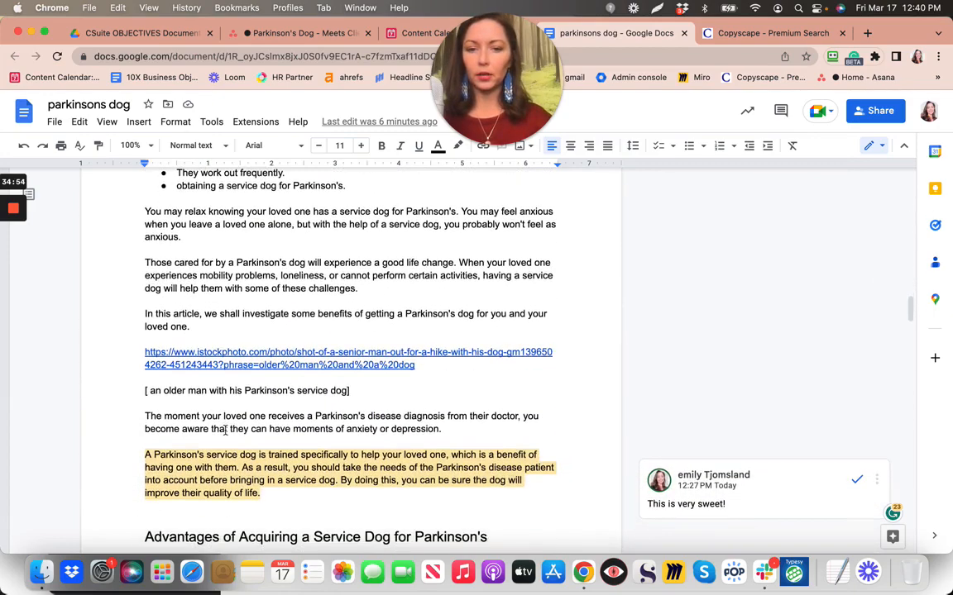
{"action": "scroll", "coordinate": [225, 430], "scroll_direction": "down", "scroll_amount": 11}
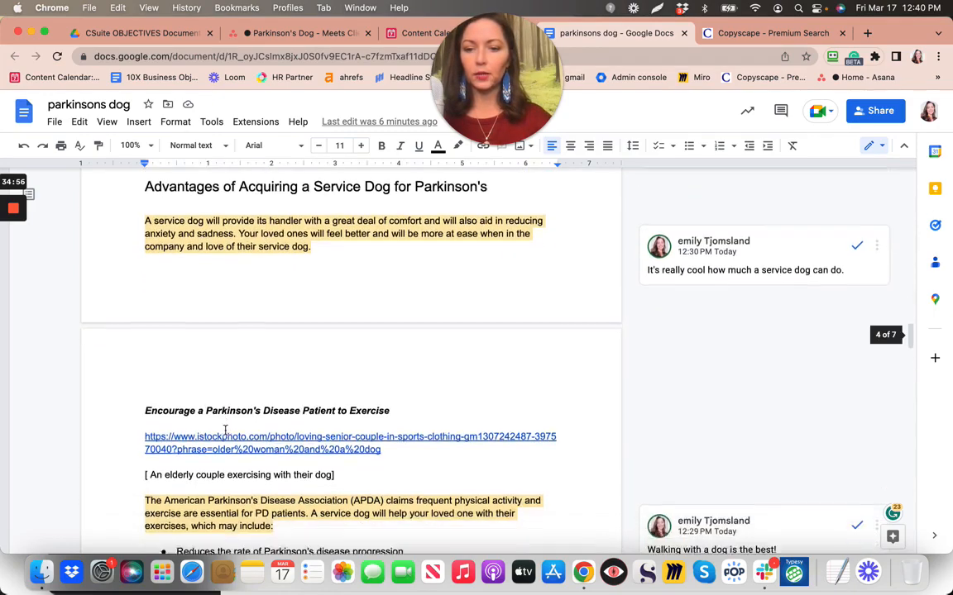
{"action": "scroll", "coordinate": [225, 430], "scroll_direction": "down", "scroll_amount": 1}
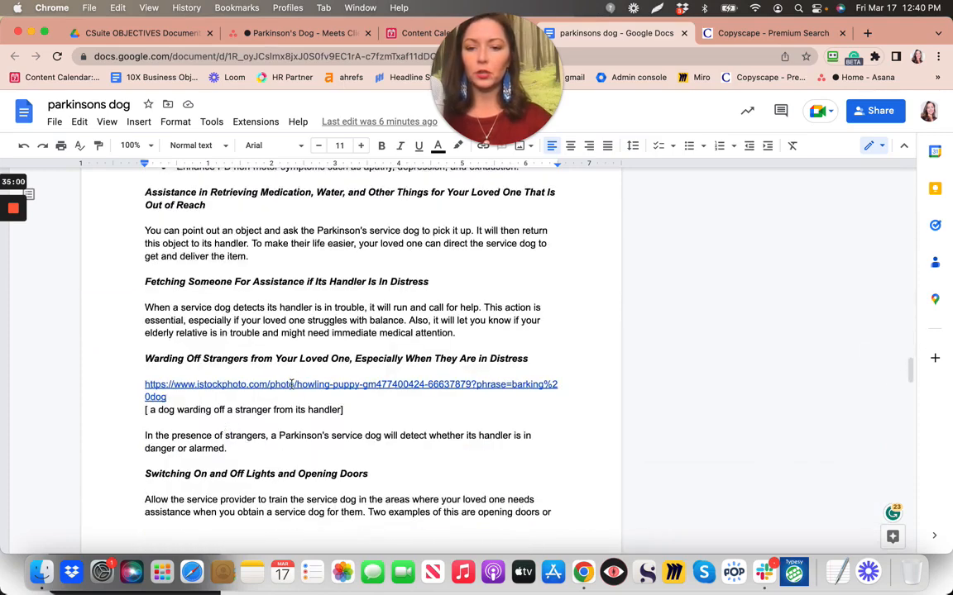
{"action": "scroll", "coordinate": [291, 384], "scroll_direction": "down", "scroll_amount": 9}
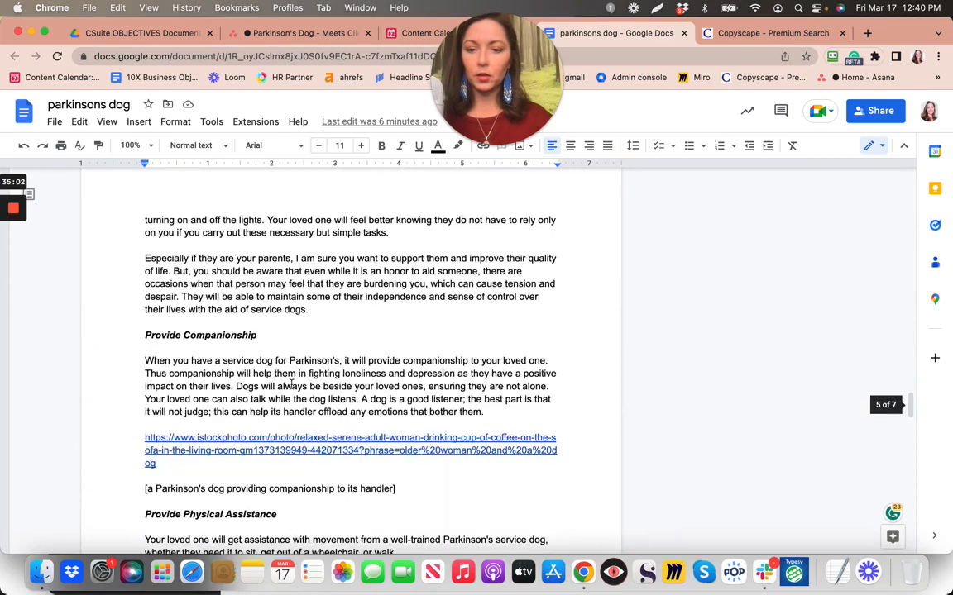
{"action": "scroll", "coordinate": [291, 384], "scroll_direction": "down", "scroll_amount": 4}
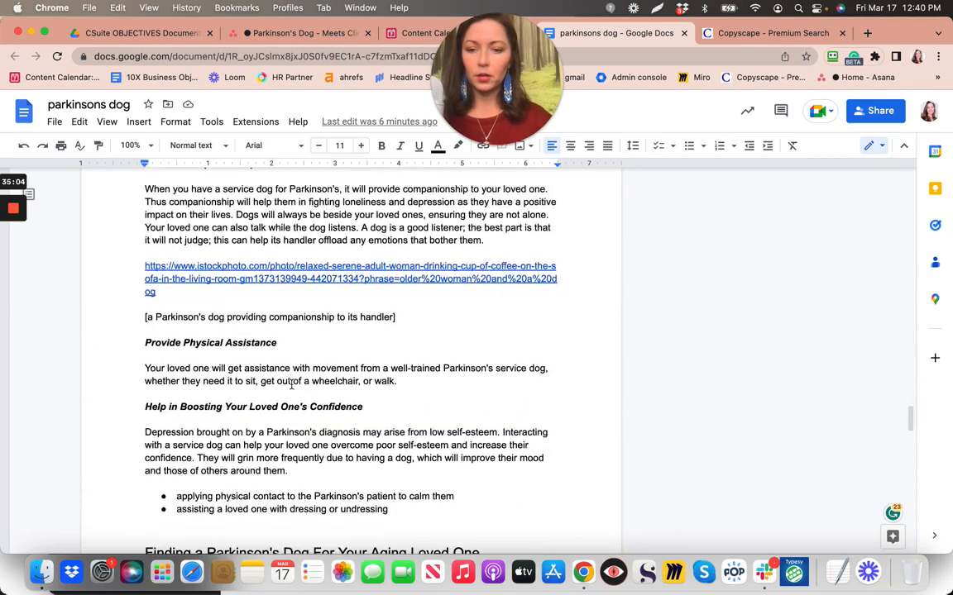
{"action": "scroll", "coordinate": [291, 385], "scroll_direction": "down", "scroll_amount": 10}
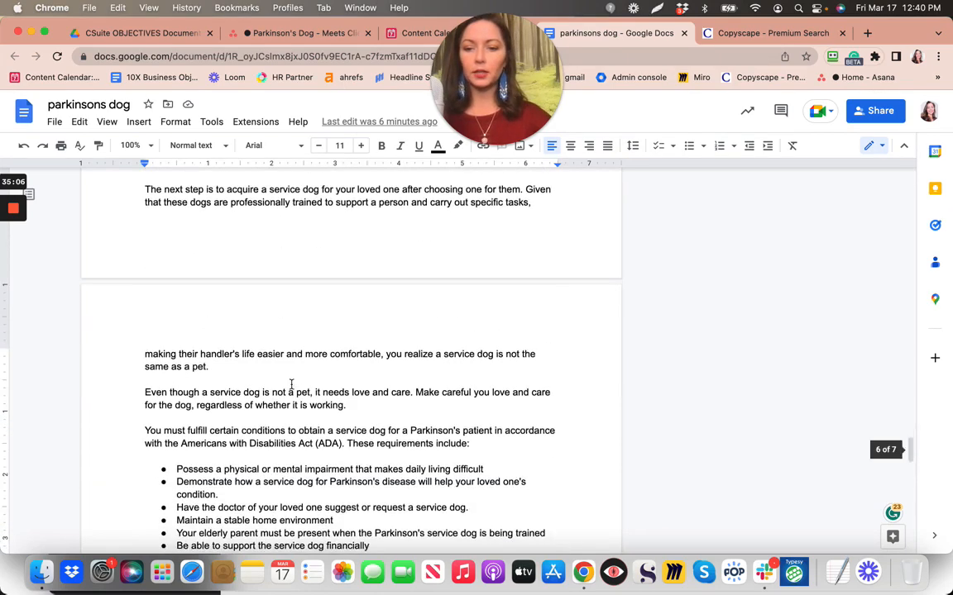
{"action": "scroll", "coordinate": [291, 385], "scroll_direction": "down", "scroll_amount": 12}
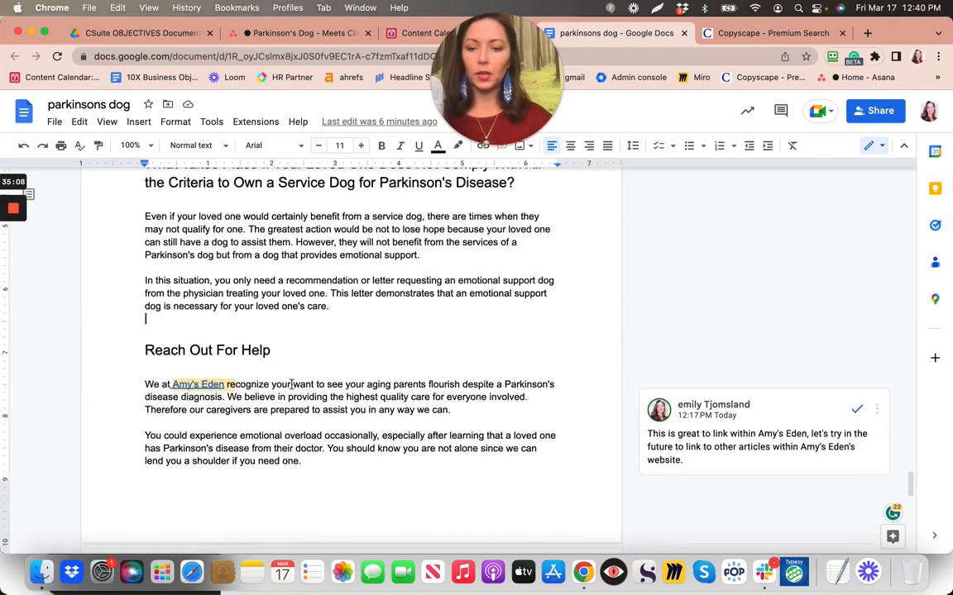
{"action": "scroll", "coordinate": [291, 385], "scroll_direction": "down", "scroll_amount": 3}
{"action": "scroll", "coordinate": [291, 383], "scroll_direction": "up", "scroll_amount": 10}
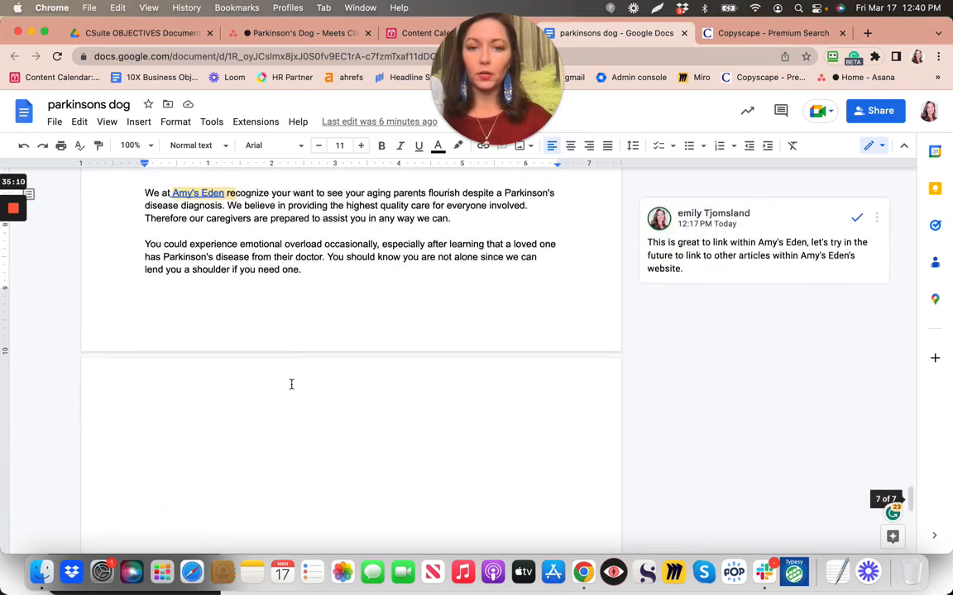
{"action": "scroll", "coordinate": [291, 384], "scroll_direction": "up", "scroll_amount": 10}
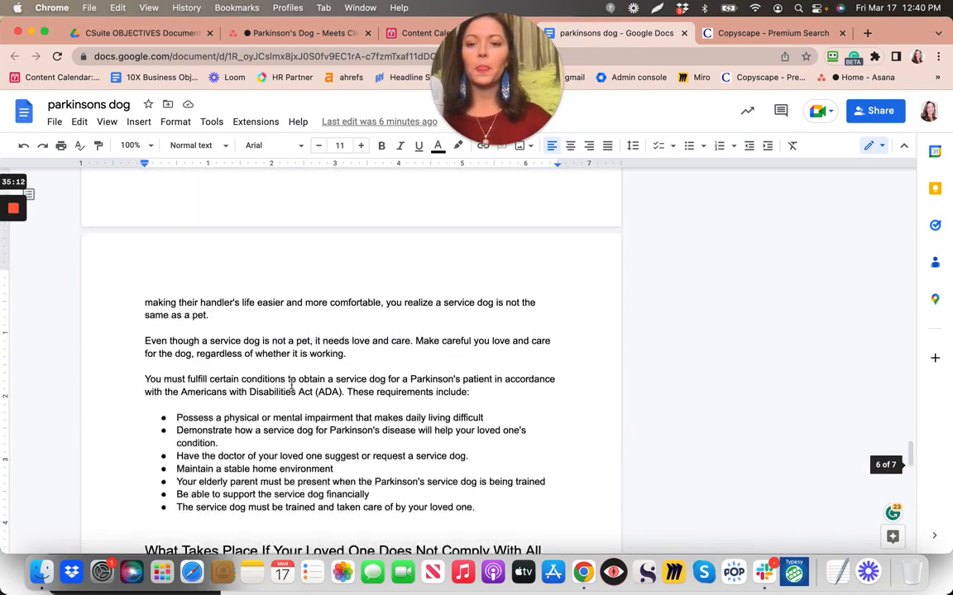
{"action": "scroll", "coordinate": [291, 384], "scroll_direction": "up", "scroll_amount": 2}
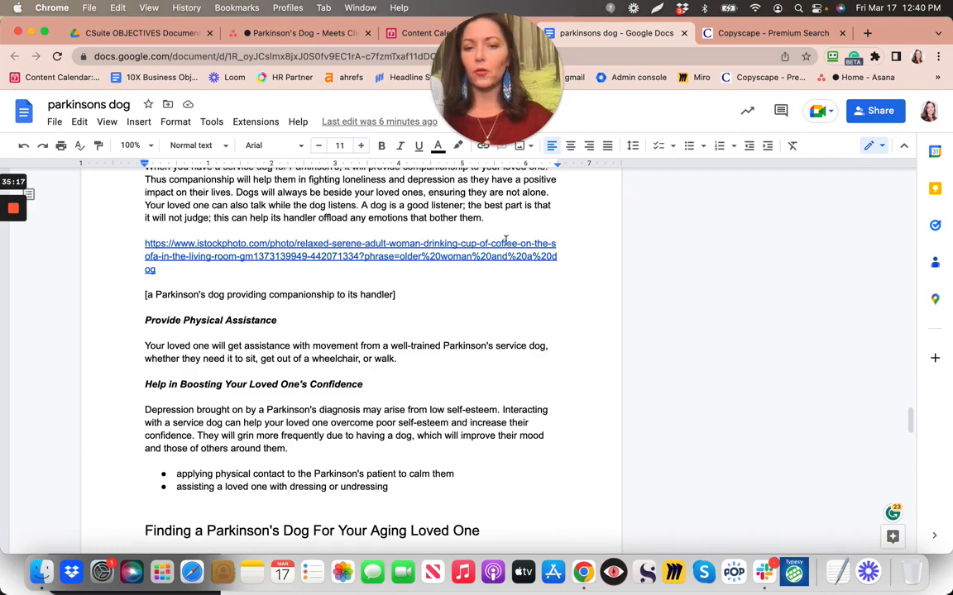
Dismiss the coffee photo link selection and switch to the Parkinson's Dog checklist in Asana
{"action": "left_click_drag", "start_coordinate": [505, 242], "coordinate": [296, 244]}
{"action": "left_click", "coordinate": [445, 313]}
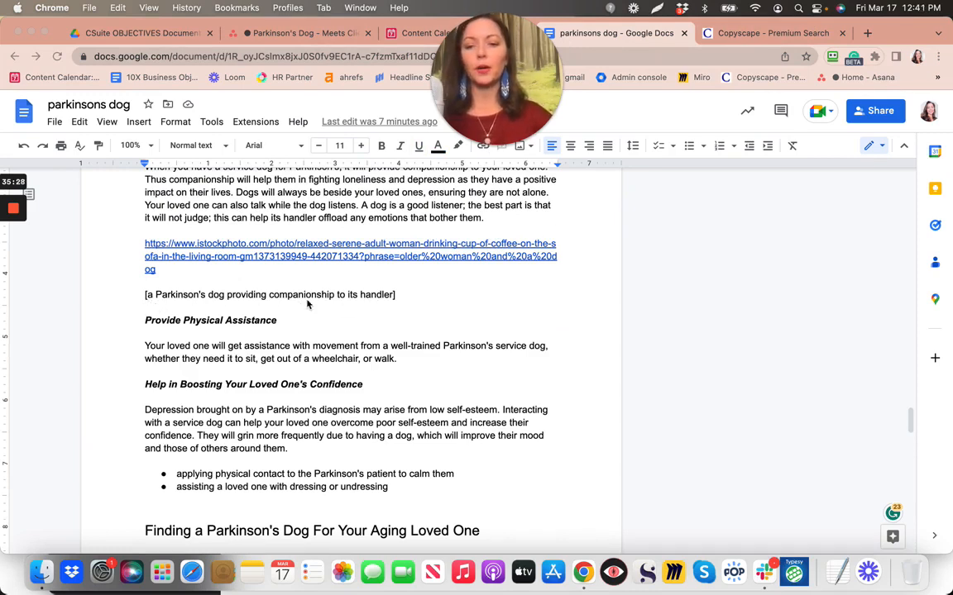
{"action": "left_click", "coordinate": [653, 33]}
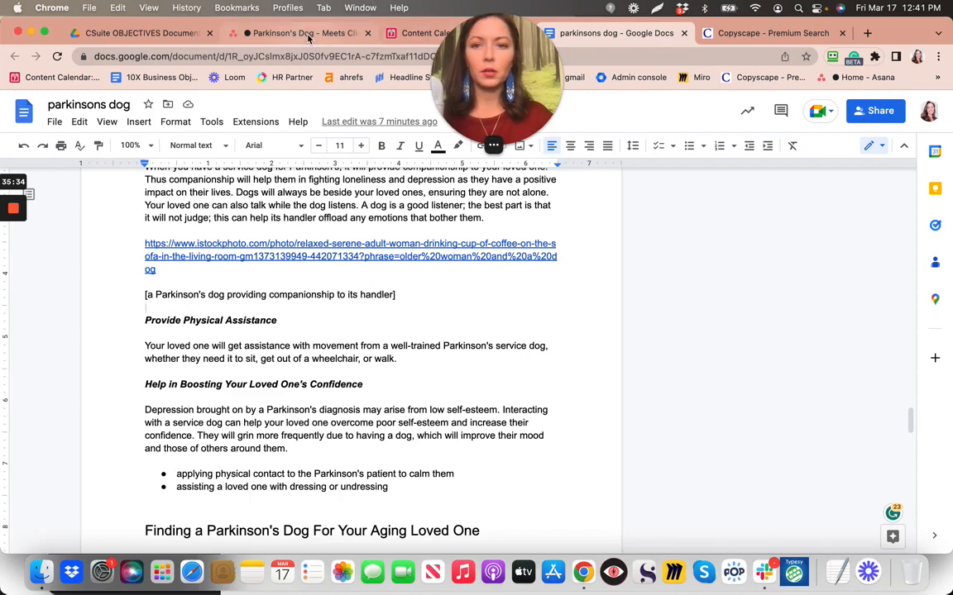
{"action": "left_click", "coordinate": [281, 33]}
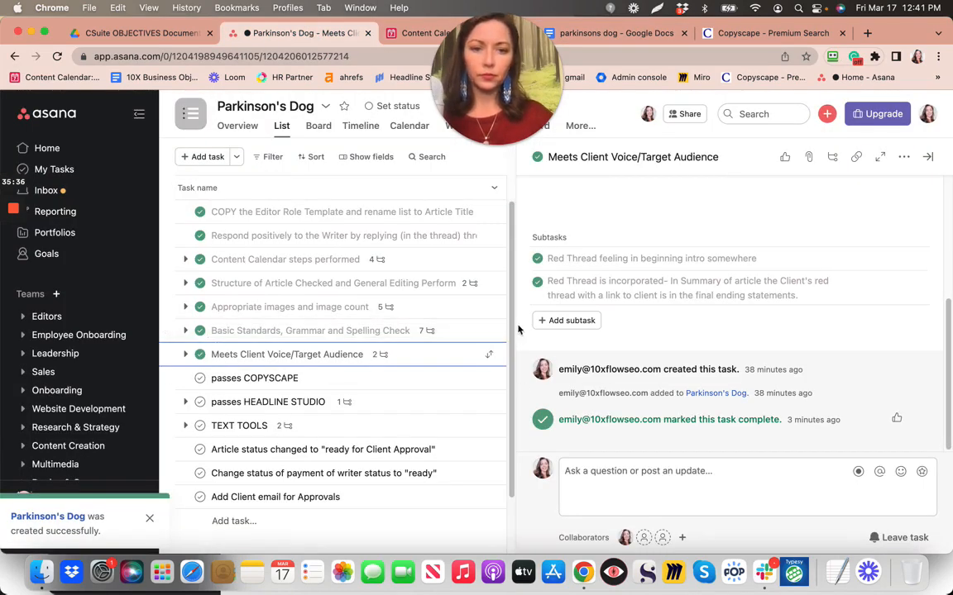
Mark 'passes COPYSCAPE' complete, then return to the parkinsons dog doc at its ADA requirements
{"action": "left_click", "coordinate": [199, 380]}
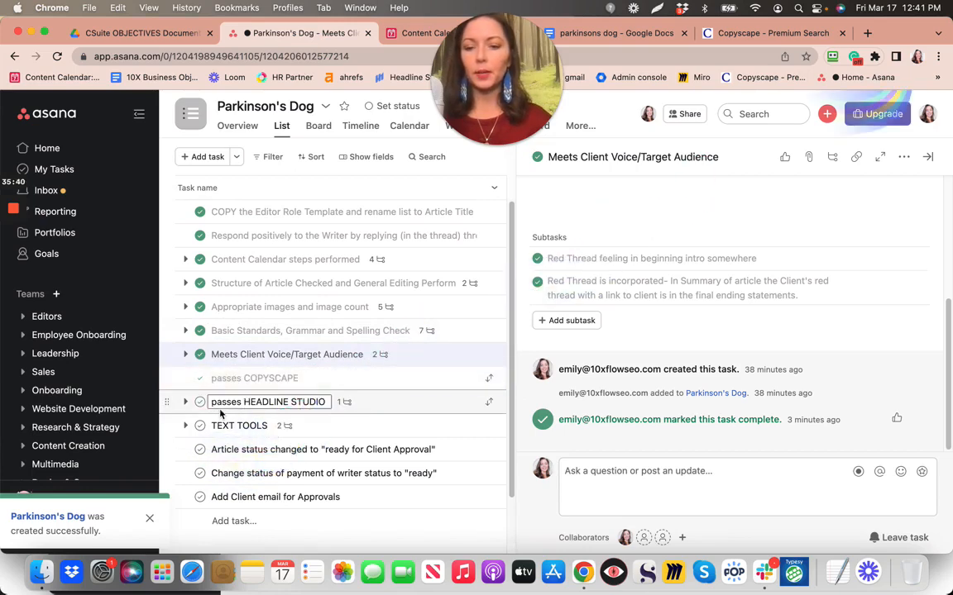
{"action": "left_click", "coordinate": [618, 33]}
{"action": "scroll", "coordinate": [489, 328], "scroll_direction": "down", "scroll_amount": 10}
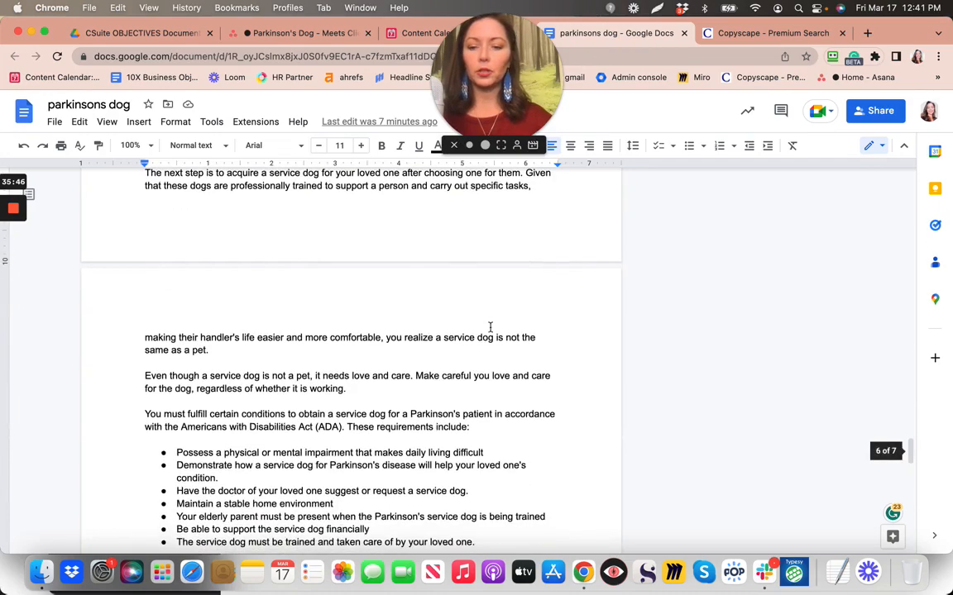
{"action": "scroll", "coordinate": [490, 327], "scroll_direction": "down", "scroll_amount": 8}
{"action": "scroll", "coordinate": [490, 327], "scroll_direction": "down", "scroll_amount": 3}
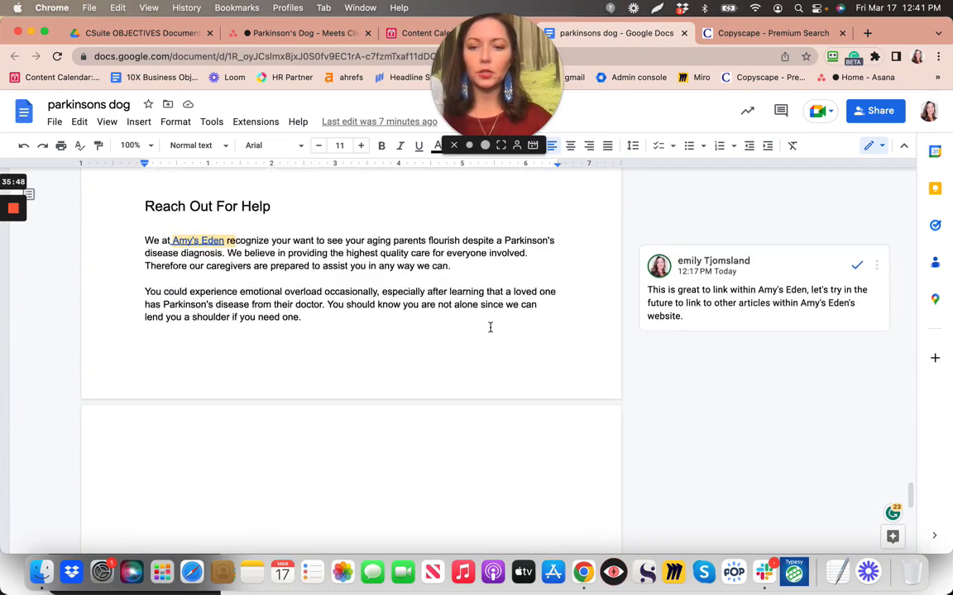
{"action": "scroll", "coordinate": [489, 328], "scroll_direction": "up", "scroll_amount": 10}
{"action": "scroll", "coordinate": [490, 327], "scroll_direction": "up", "scroll_amount": 10}
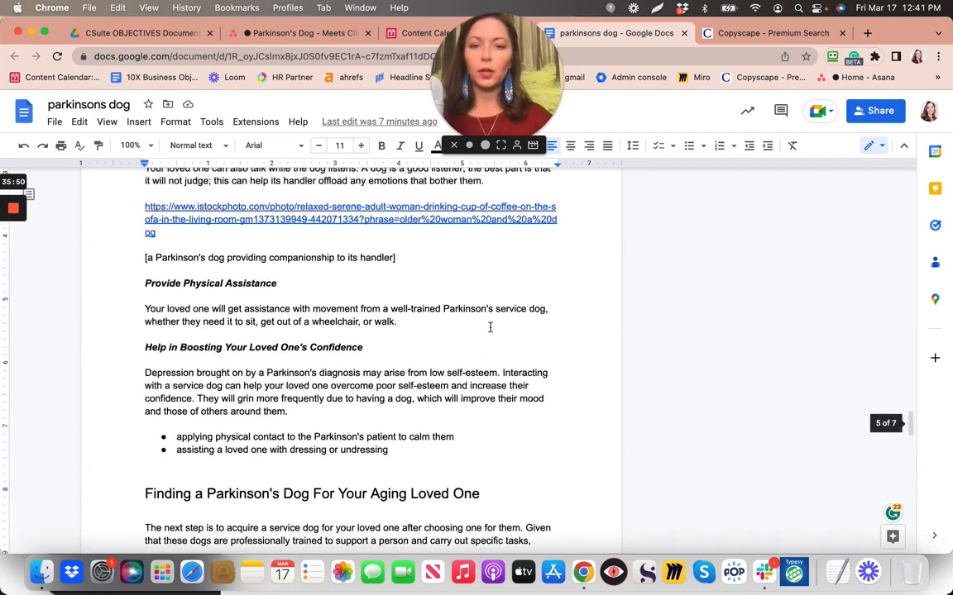
{"action": "scroll", "coordinate": [489, 327], "scroll_direction": "up", "scroll_amount": 10}
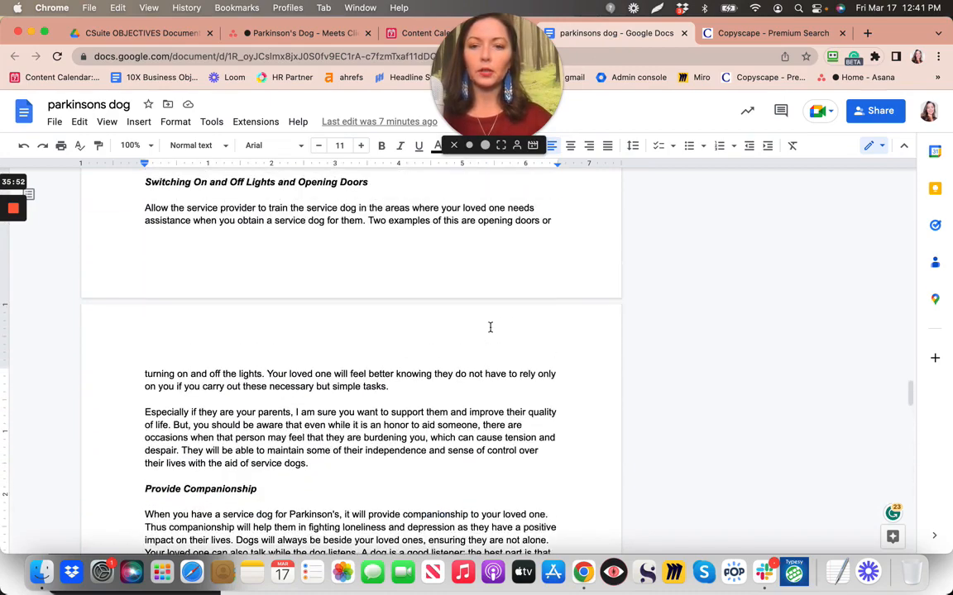
{"action": "scroll", "coordinate": [490, 328], "scroll_direction": "up", "scroll_amount": 10}
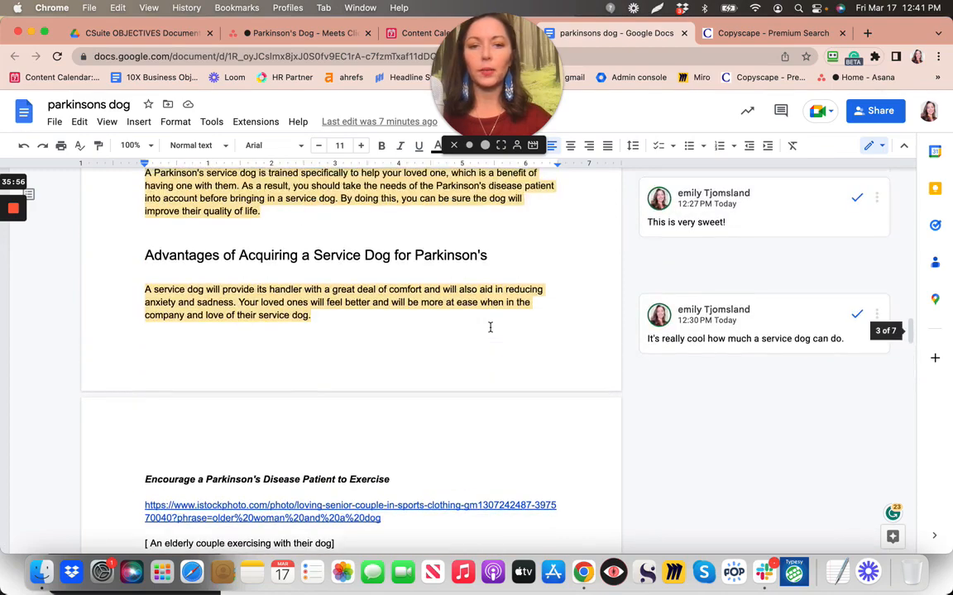
{"action": "scroll", "coordinate": [490, 327], "scroll_direction": "up", "scroll_amount": 5}
{"action": "scroll", "coordinate": [490, 327], "scroll_direction": "up", "scroll_amount": 8}
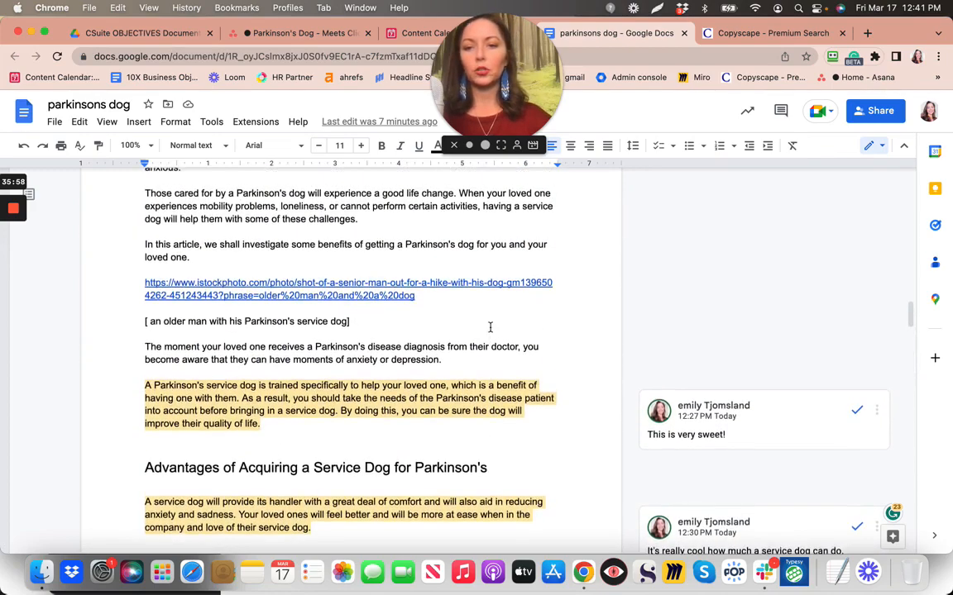
{"action": "scroll", "coordinate": [489, 327], "scroll_direction": "up", "scroll_amount": 10}
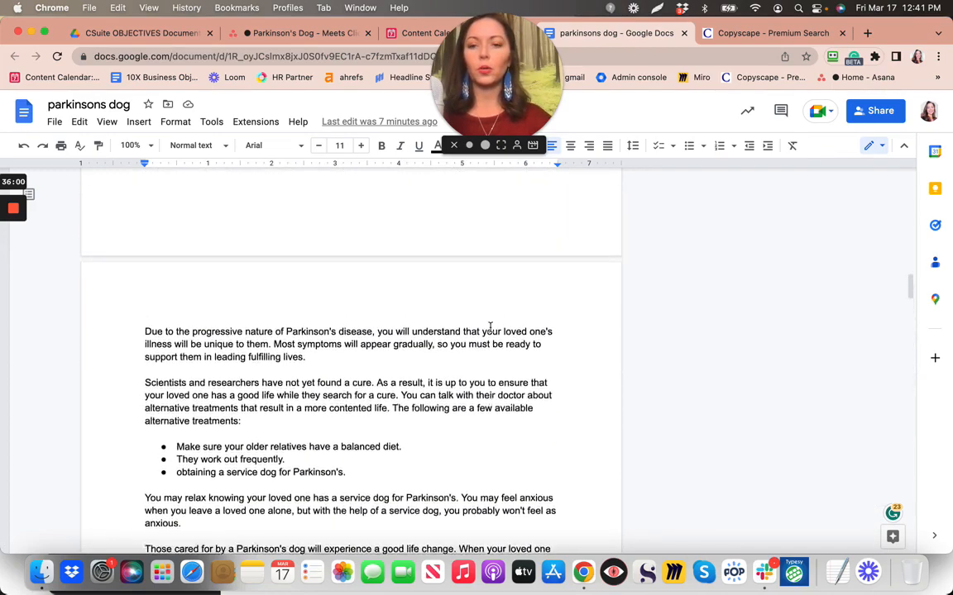
{"action": "scroll", "coordinate": [490, 328], "scroll_direction": "up", "scroll_amount": 10}
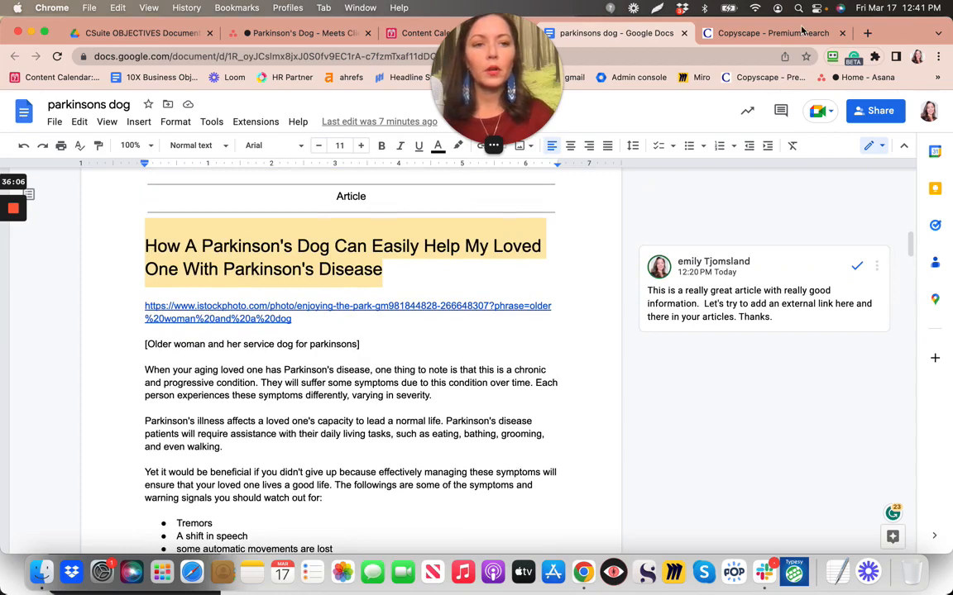
Close the Copyscape tab and open CoSchedule Headline Studio from the bookmarks
{"action": "left_click", "coordinate": [866, 33]}
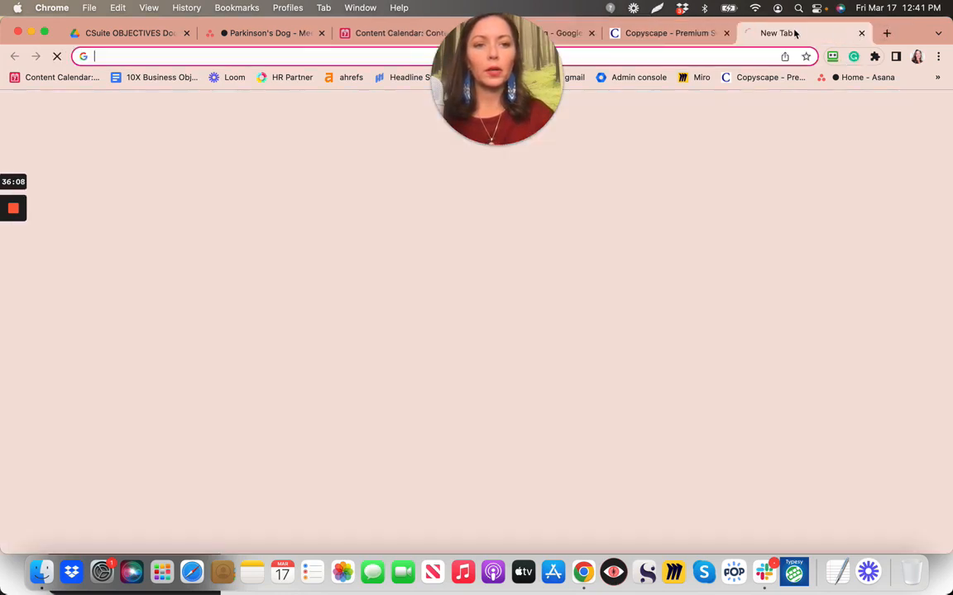
{"action": "left_click", "coordinate": [726, 33]}
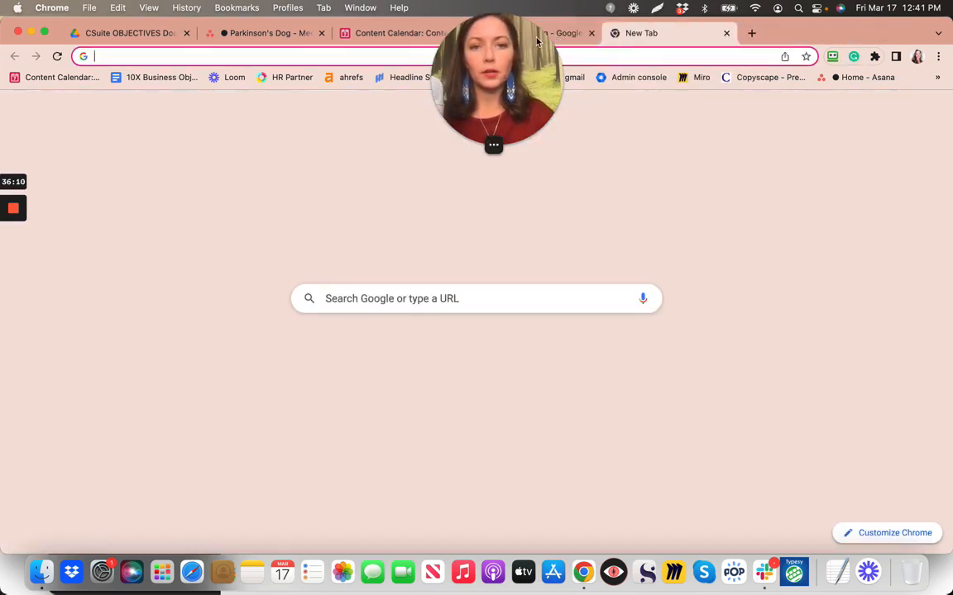
{"action": "left_click_drag", "start_coordinate": [537, 41], "coordinate": [219, 35]}
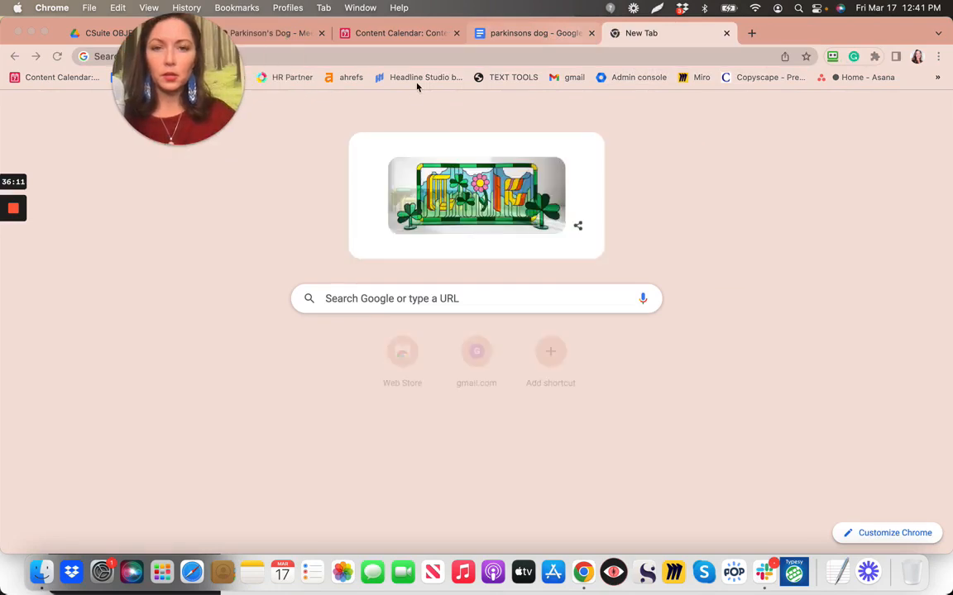
{"action": "left_click", "coordinate": [417, 77]}
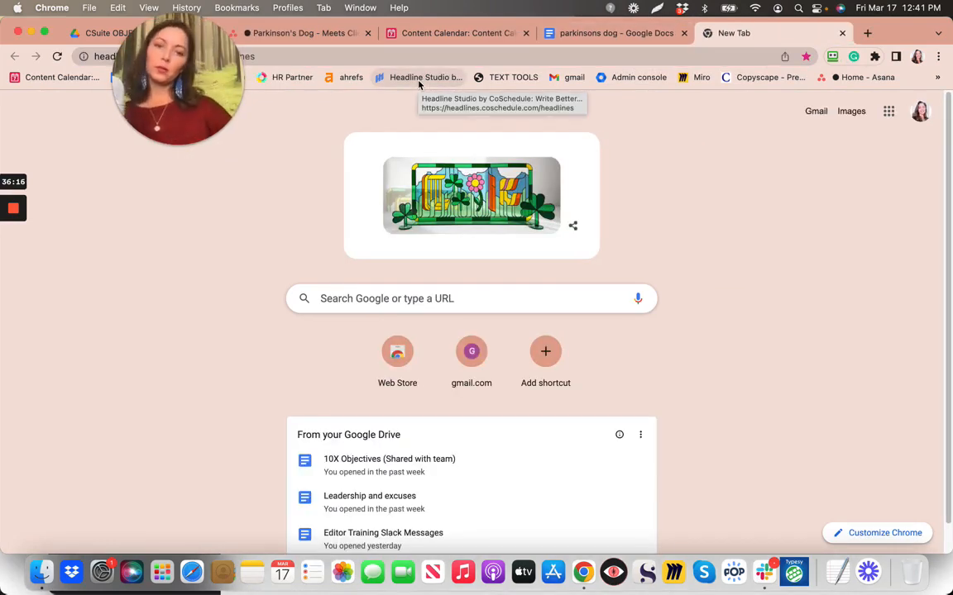
Open the saved '6 benefits of a geriatric occupational therapist…' analysis, scored 82 headline and 86 SEO
{"action": "scroll", "coordinate": [374, 412], "scroll_direction": "down", "scroll_amount": 5}
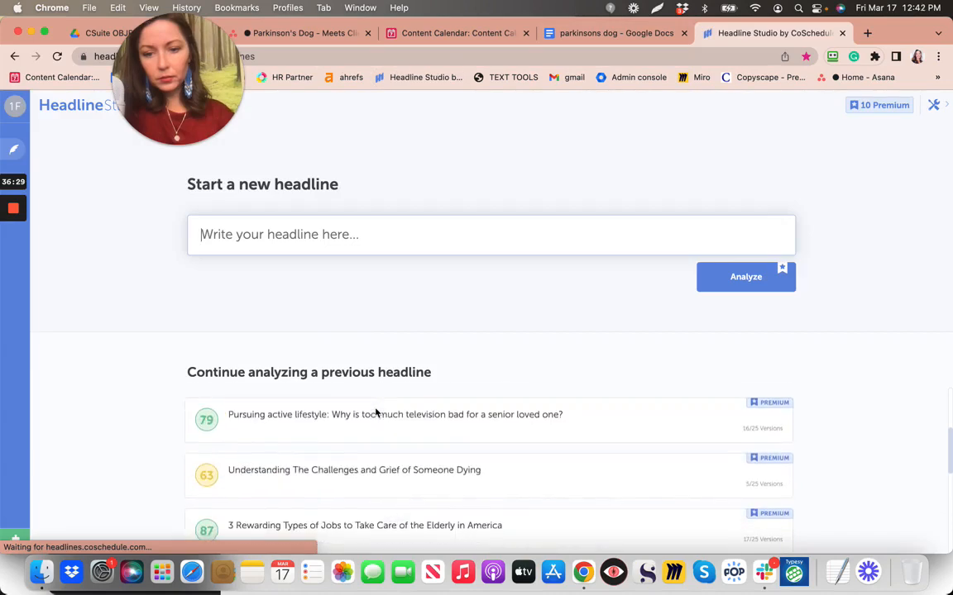
{"action": "scroll", "coordinate": [375, 413], "scroll_direction": "down", "scroll_amount": 4}
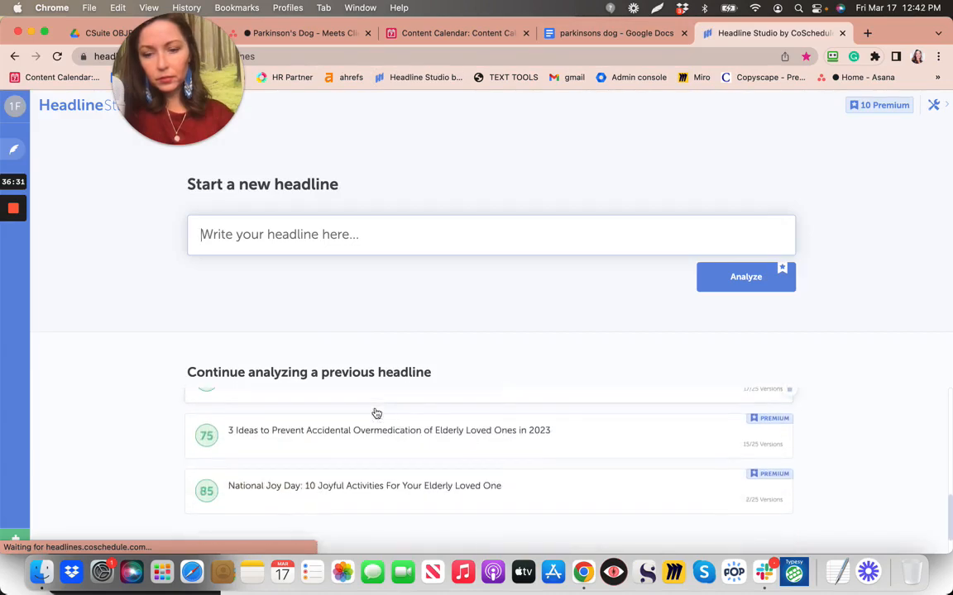
{"action": "scroll", "coordinate": [375, 414], "scroll_direction": "up", "scroll_amount": 5}
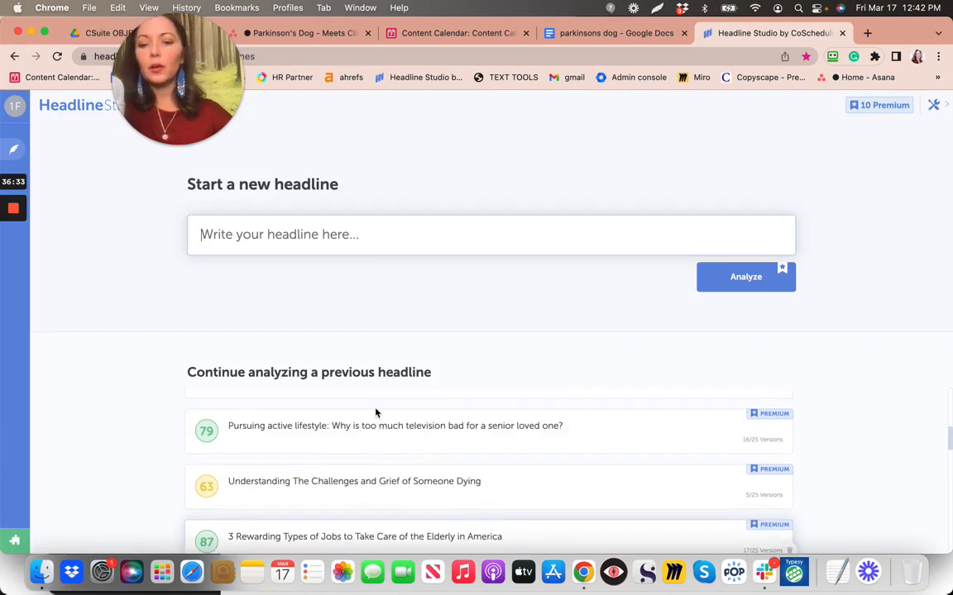
{"action": "scroll", "coordinate": [375, 413], "scroll_direction": "up", "scroll_amount": 6}
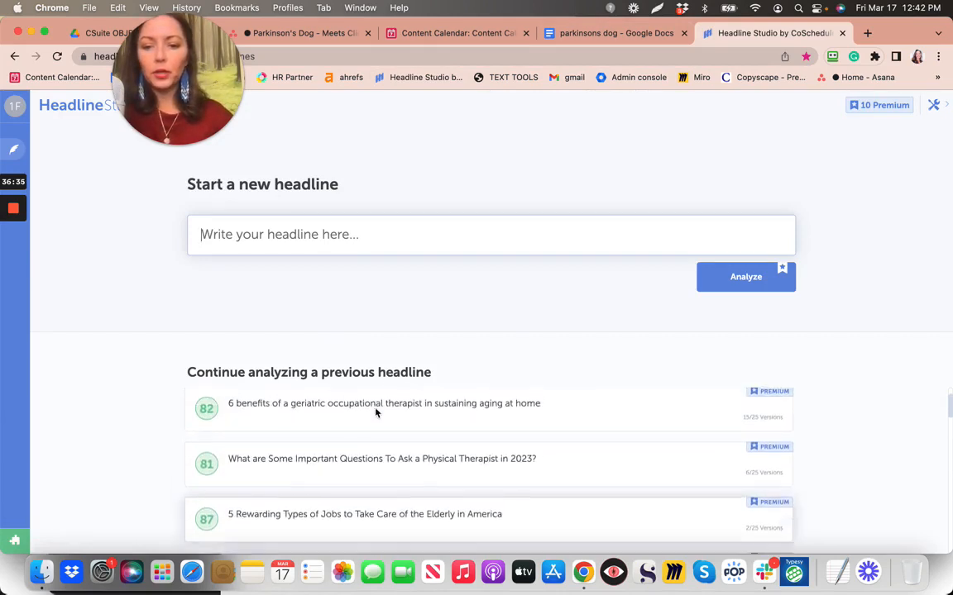
{"action": "scroll", "coordinate": [376, 412], "scroll_direction": "up", "scroll_amount": 1}
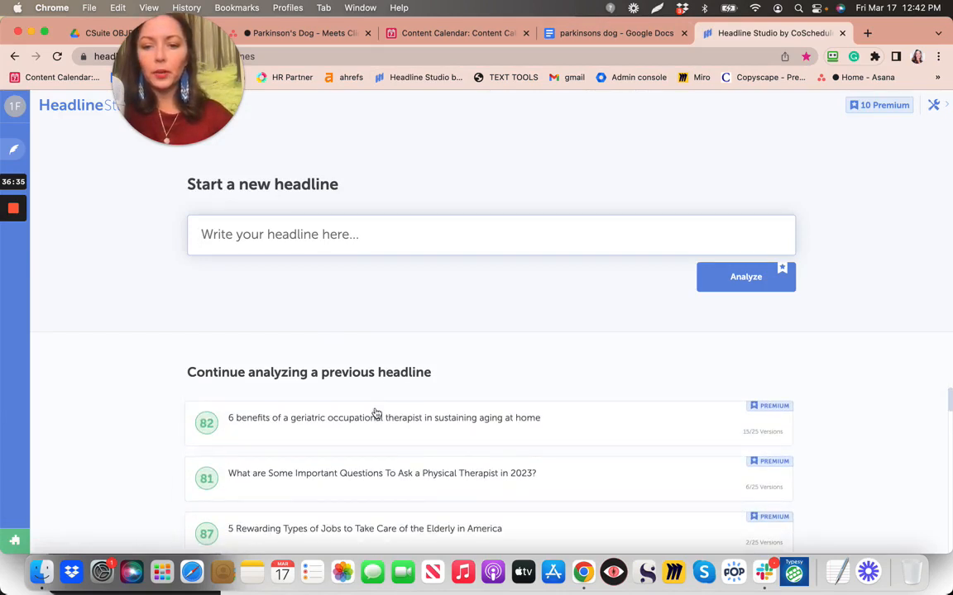
{"action": "left_click", "coordinate": [493, 429]}
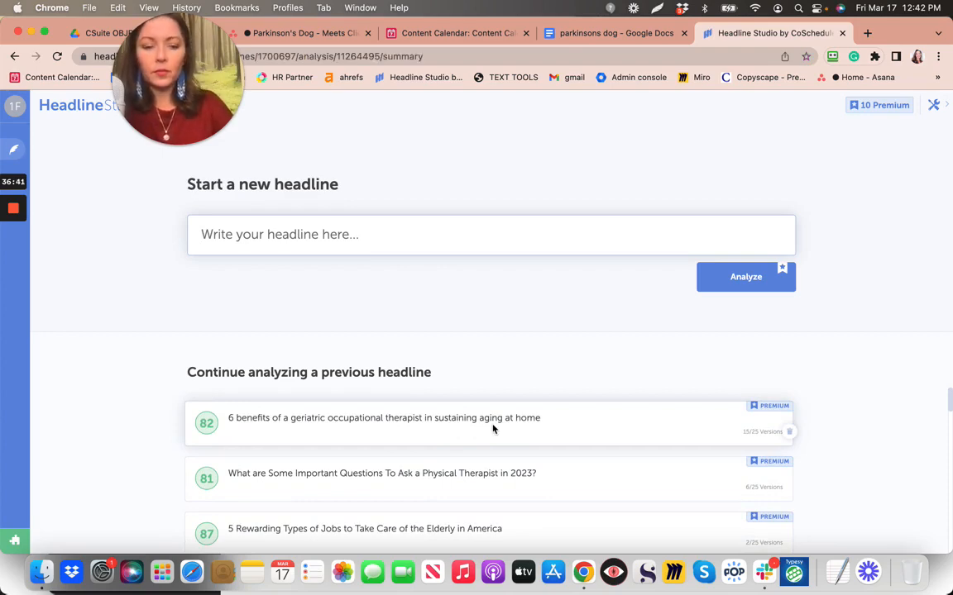
Select and copy the article's title heading in Google Docs, then go back to Headline Studio
{"action": "left_click", "coordinate": [614, 35]}
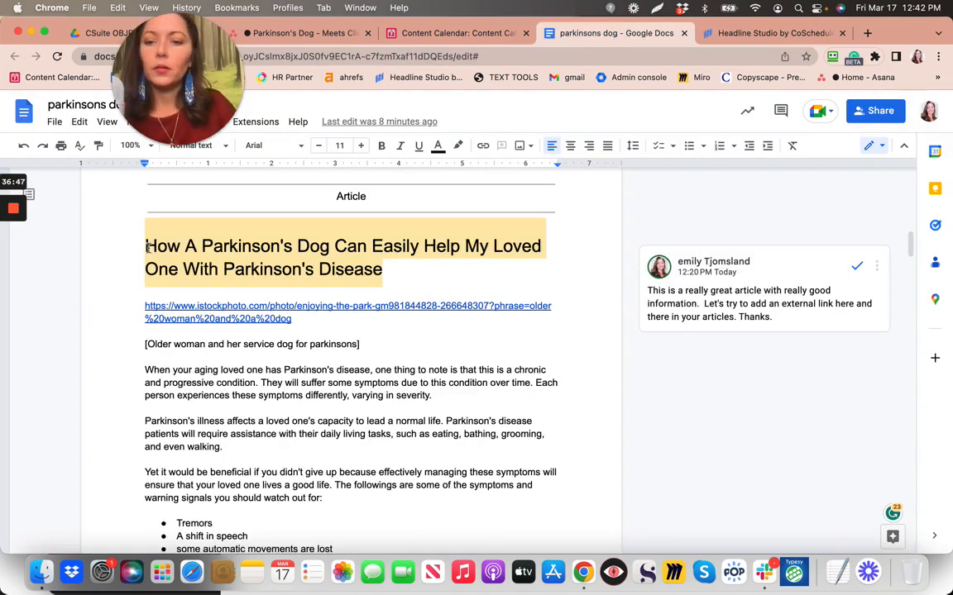
{"action": "left_click", "coordinate": [309, 271]}
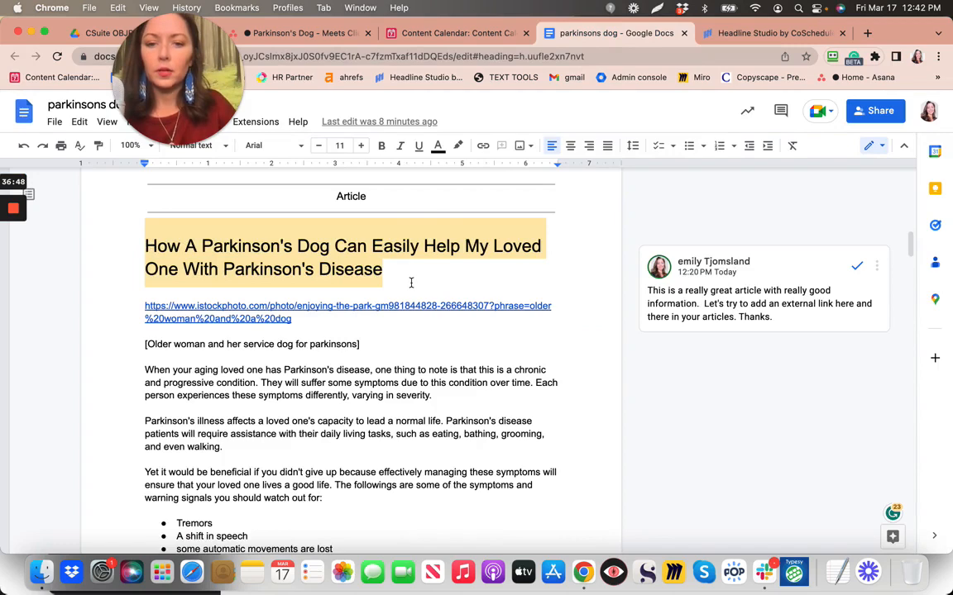
{"action": "triple_click", "coordinate": [410, 280]}
{"action": "key", "text": "super+c"}
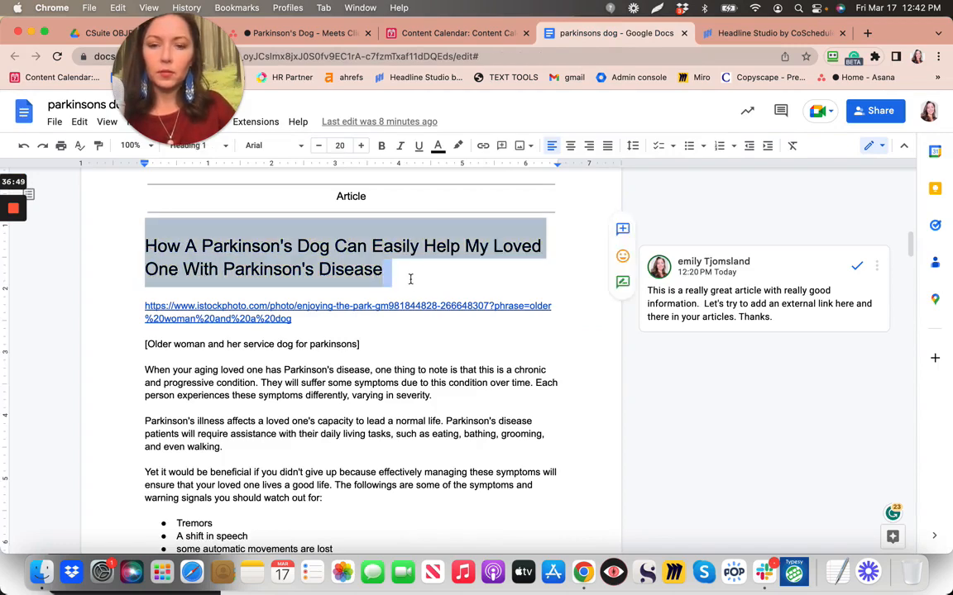
{"action": "left_click", "coordinate": [756, 35]}
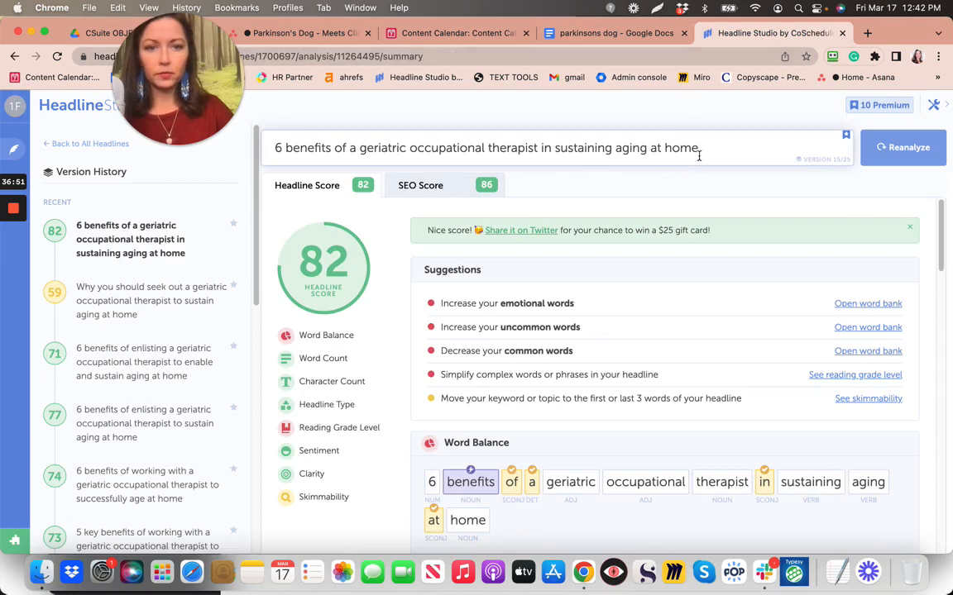
Replace the old headline with the pasted Parkinson's Dog article title and reanalyze it, scoring 91 with SEO 54
{"action": "left_click_drag", "start_coordinate": [698, 156], "coordinate": [212, 147]}
{"action": "key", "text": "BackSpace"}
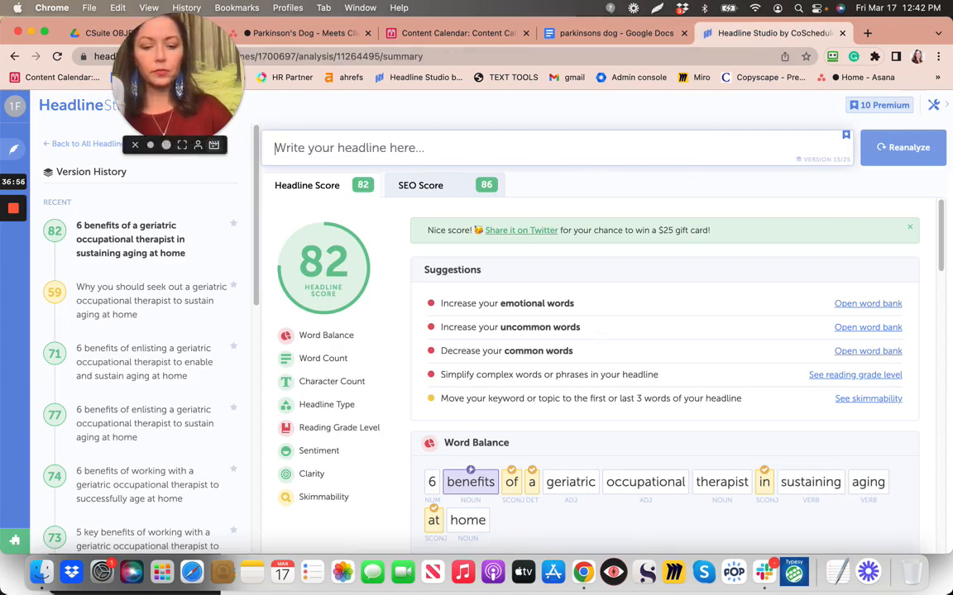
{"action": "key", "text": "super+v"}
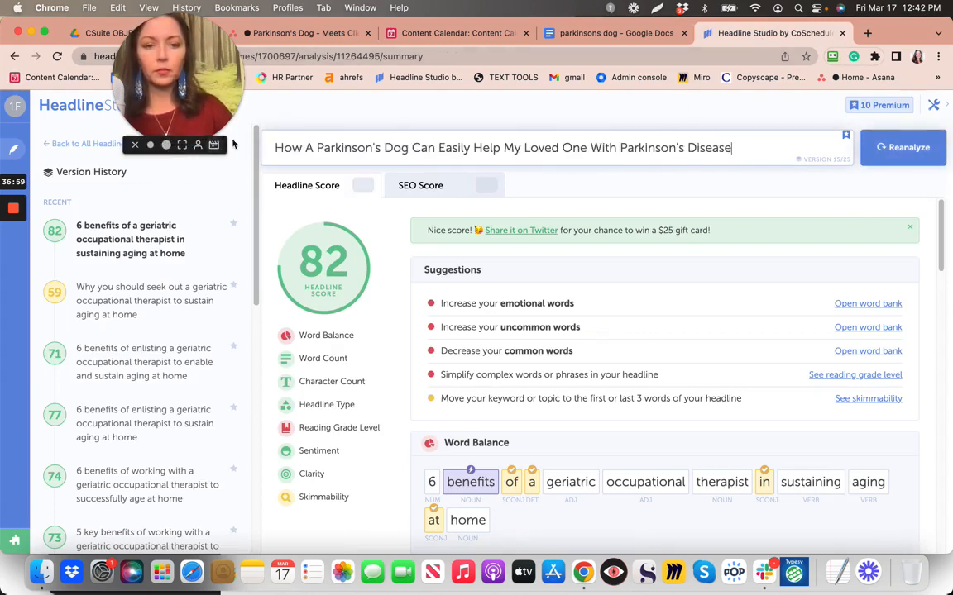
{"action": "left_click", "coordinate": [889, 147]}
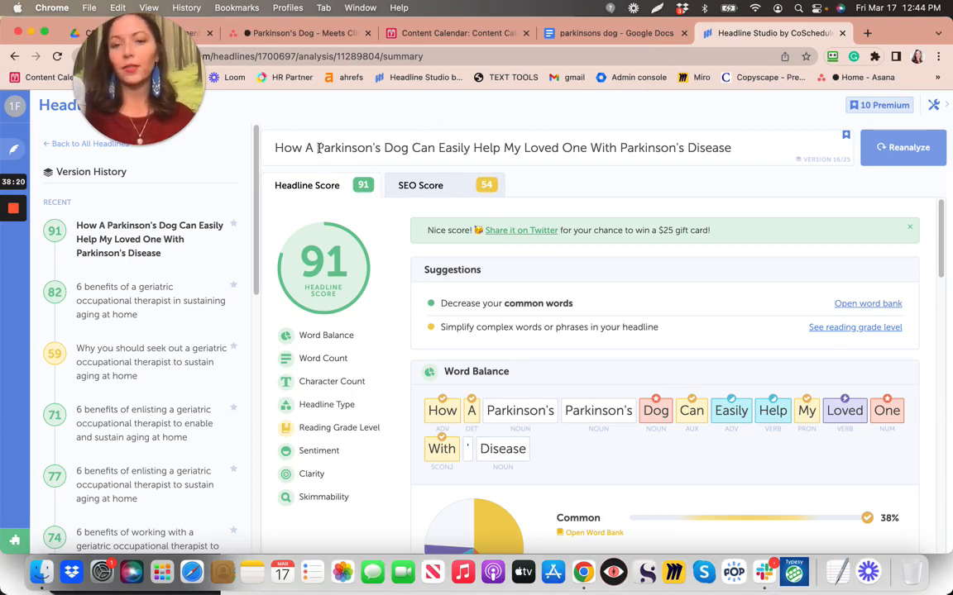
{"action": "left_click", "coordinate": [407, 148], "text": "shift"}
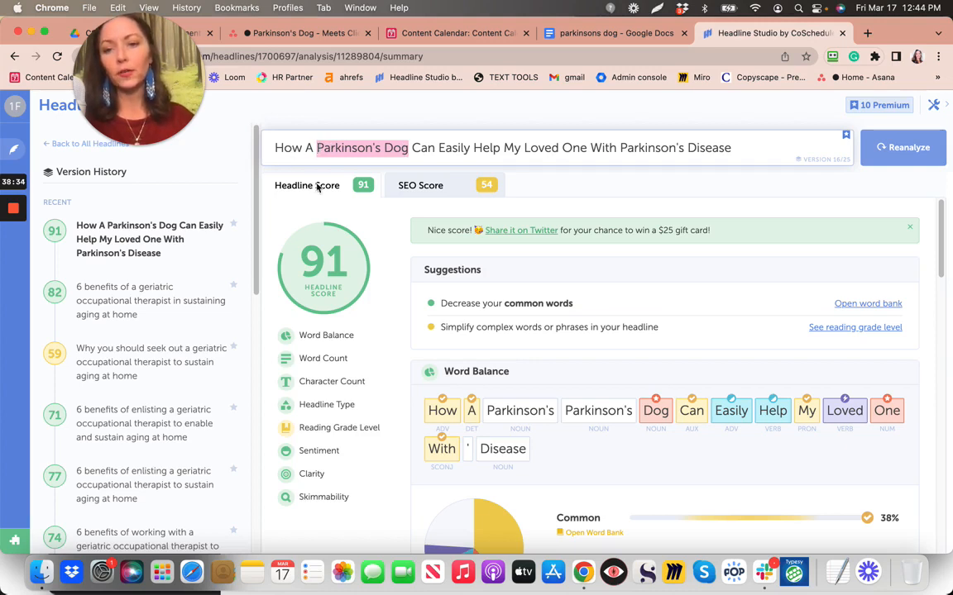
{"action": "left_click", "coordinate": [453, 99]}
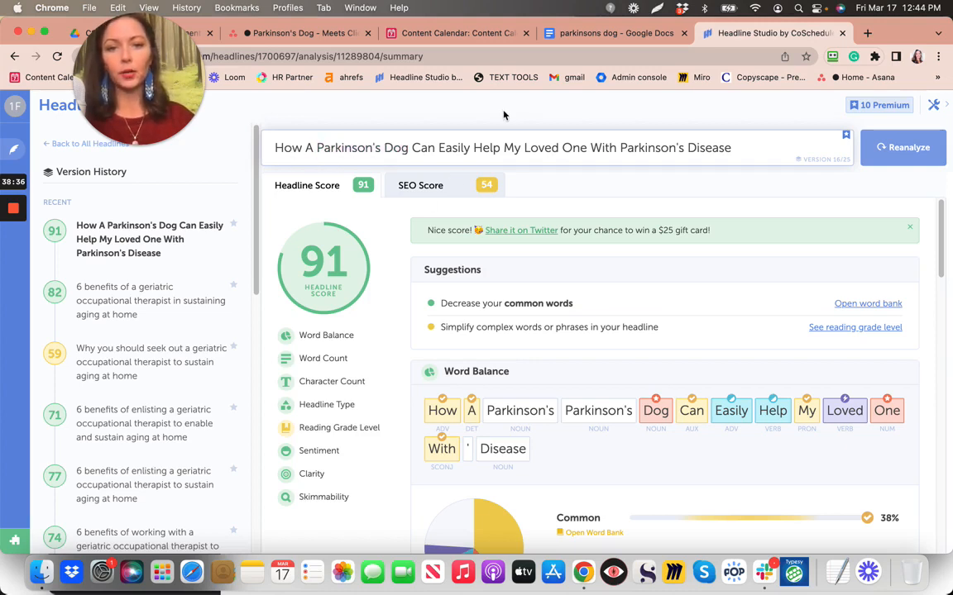
Capture the headline and its 91 score with Lightshot, copy the image, and return to the article
{"action": "left_click", "coordinate": [658, 8]}
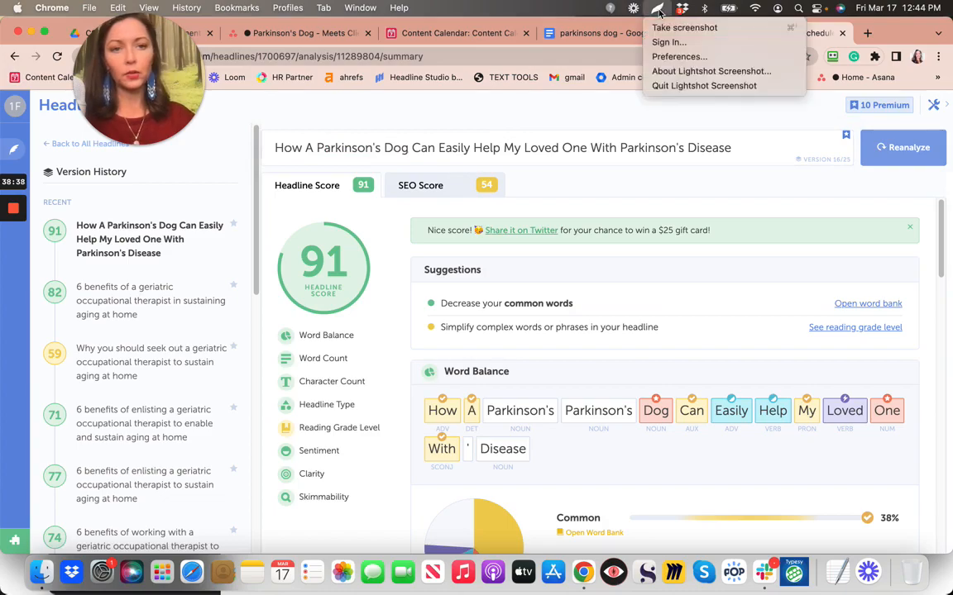
{"action": "left_click", "coordinate": [683, 27]}
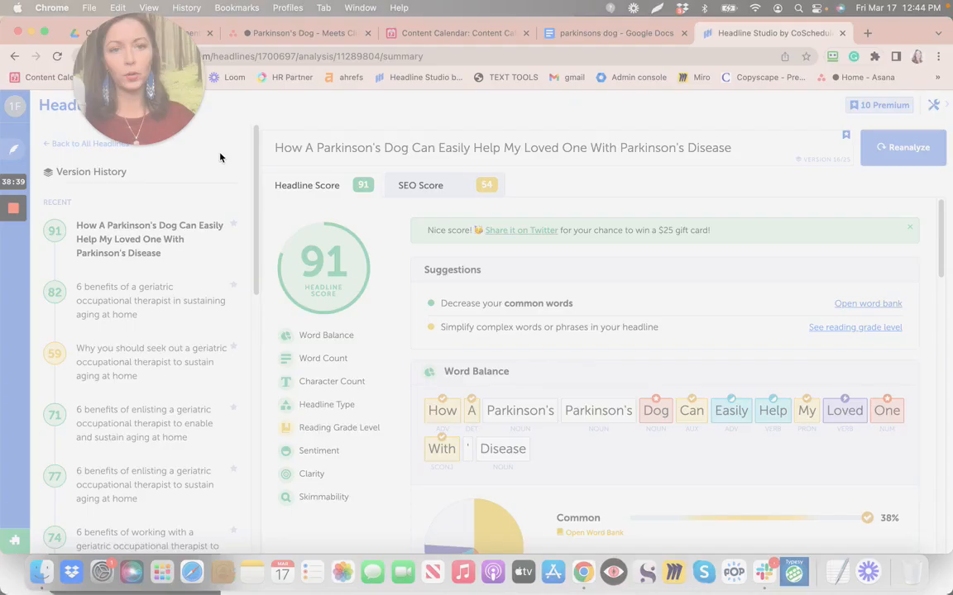
{"action": "mouse_move", "coordinate": [246, 130]}
{"action": "left_mouse_down"}
{"action": "mouse_move", "coordinate": [410, 314]}
{"action": "mouse_move", "coordinate": [485, 321]}
{"action": "left_mouse_up"}
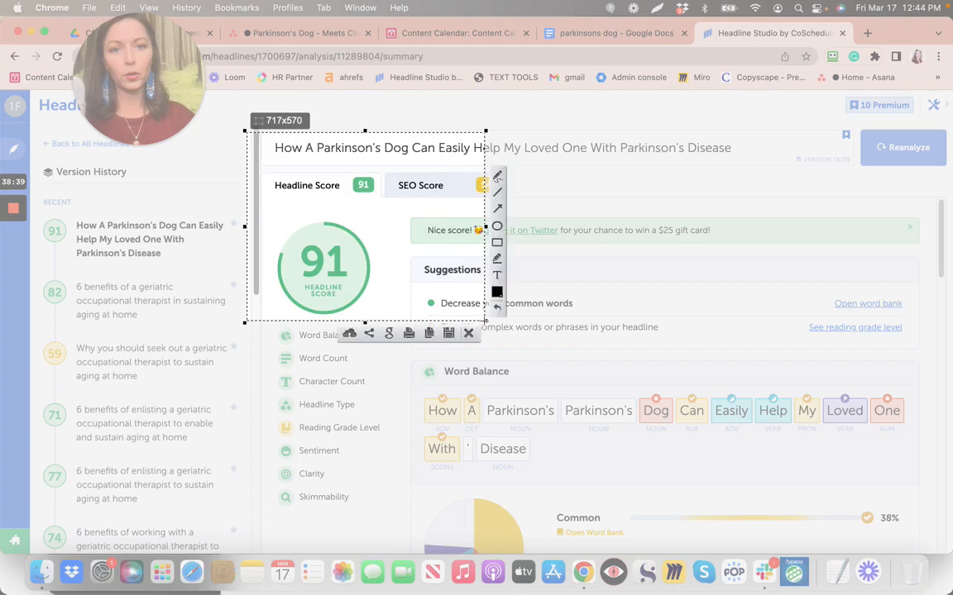
{"action": "left_click", "coordinate": [429, 333]}
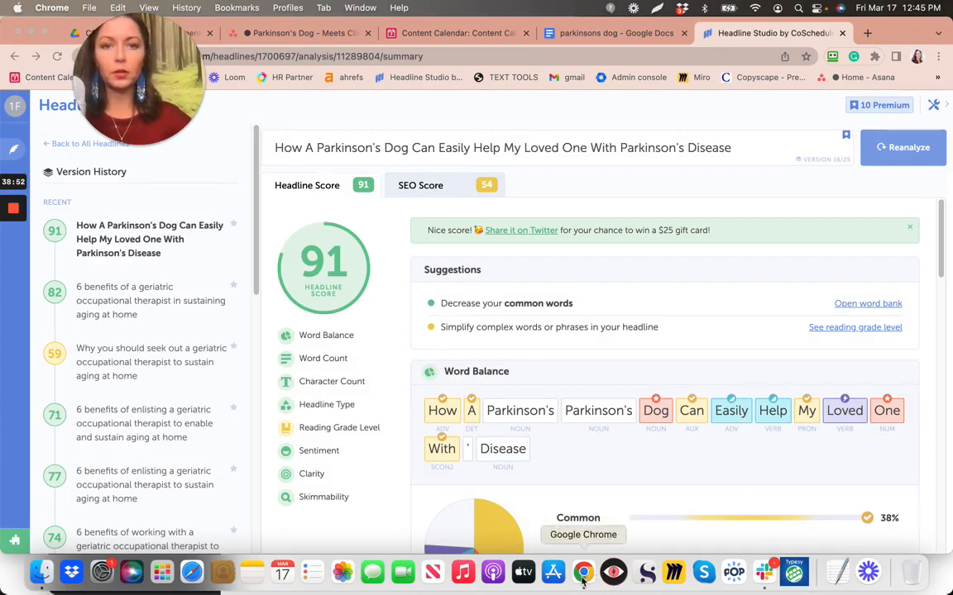
{"action": "left_click", "coordinate": [584, 34]}
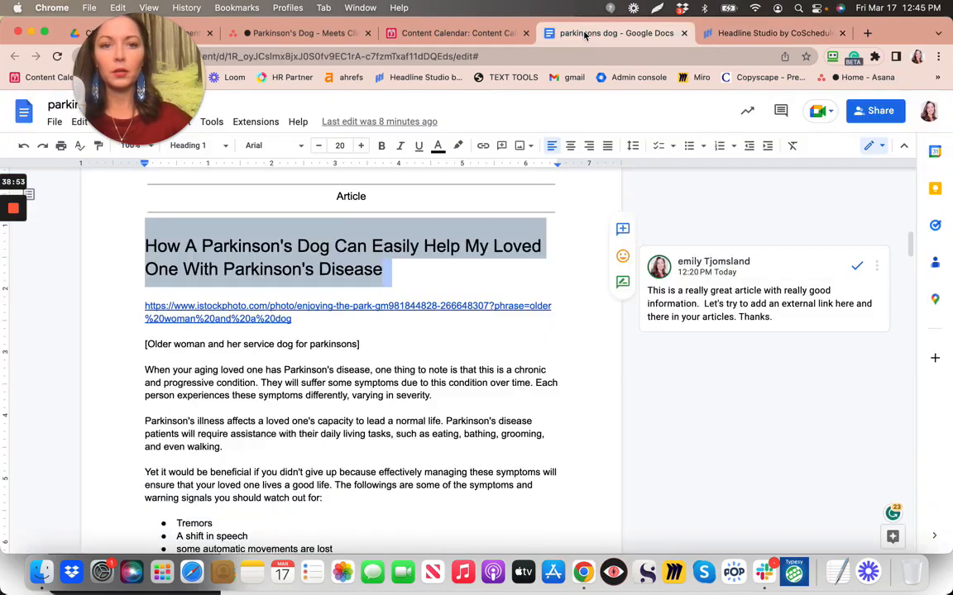
Paste the Headline Studio score screenshot onto the blank last page after 'Reach Out For Help'
{"action": "left_click", "coordinate": [570, 302]}
{"action": "scroll", "coordinate": [570, 302], "scroll_direction": "down", "scroll_amount": 10}
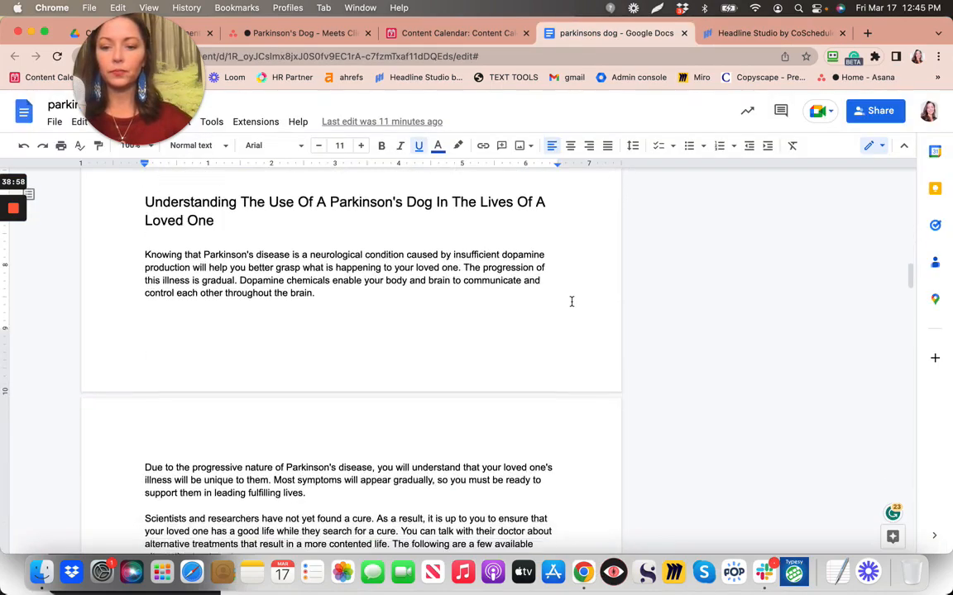
{"action": "scroll", "coordinate": [570, 302], "scroll_direction": "down", "scroll_amount": 10}
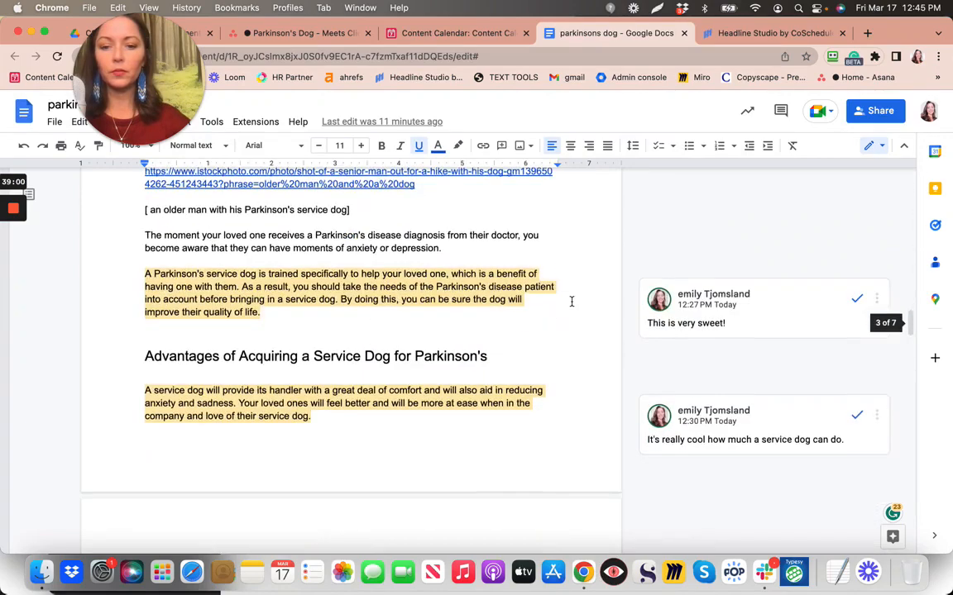
{"action": "scroll", "coordinate": [570, 302], "scroll_direction": "down", "scroll_amount": 10}
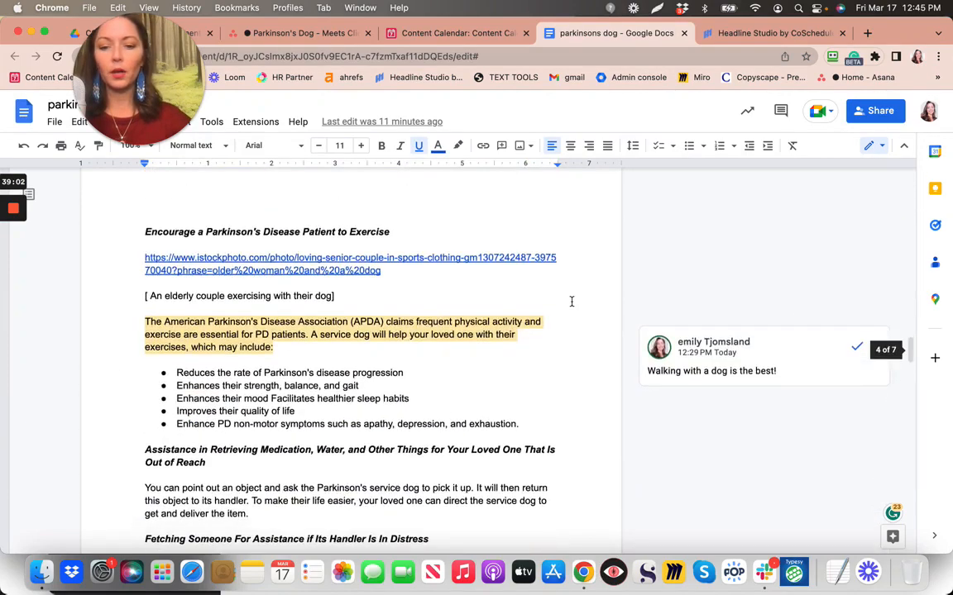
{"action": "scroll", "coordinate": [570, 302], "scroll_direction": "down", "scroll_amount": 10}
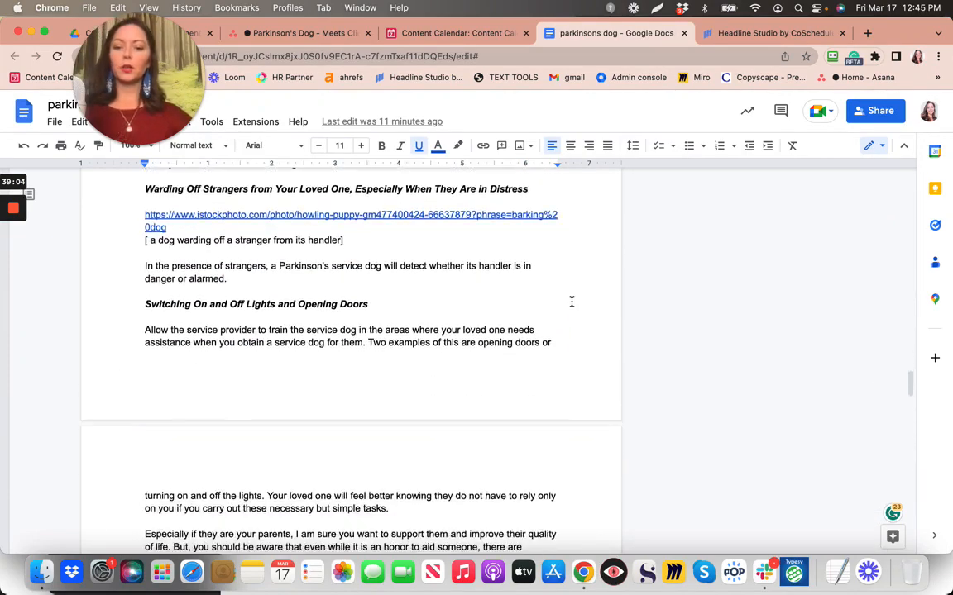
{"action": "scroll", "coordinate": [570, 302], "scroll_direction": "down", "scroll_amount": 10}
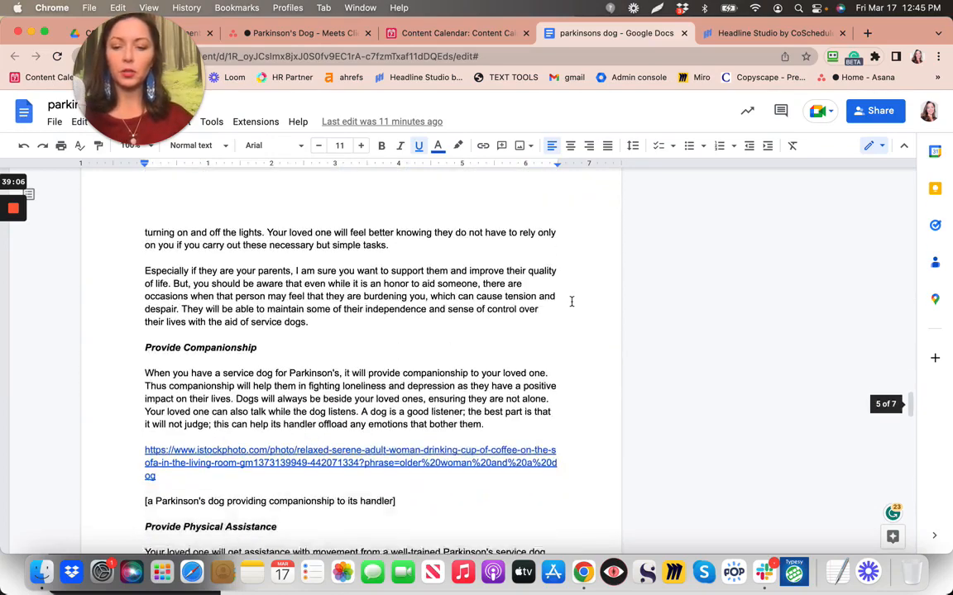
{"action": "scroll", "coordinate": [571, 302], "scroll_direction": "down", "scroll_amount": 10}
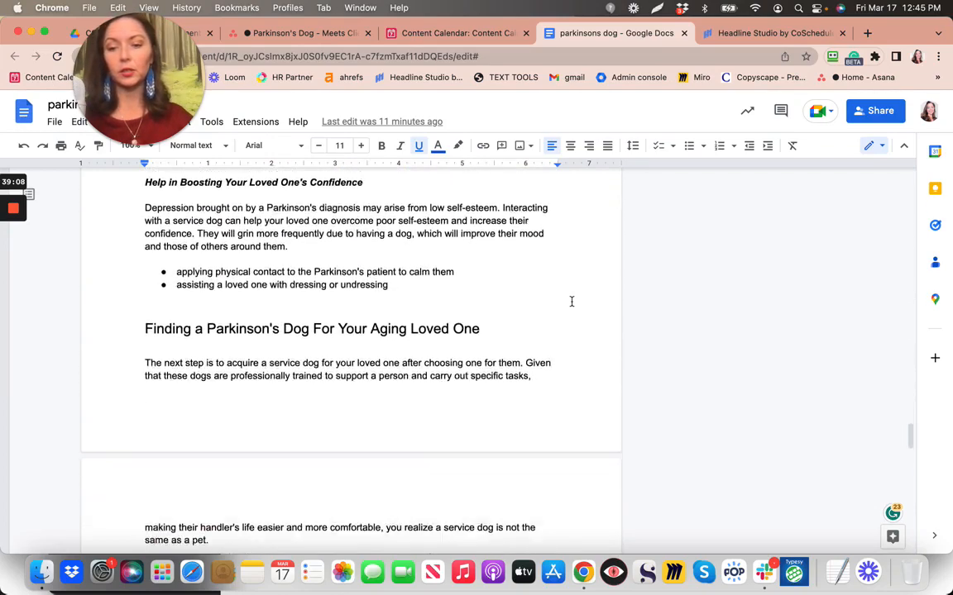
{"action": "scroll", "coordinate": [570, 302], "scroll_direction": "down", "scroll_amount": 10}
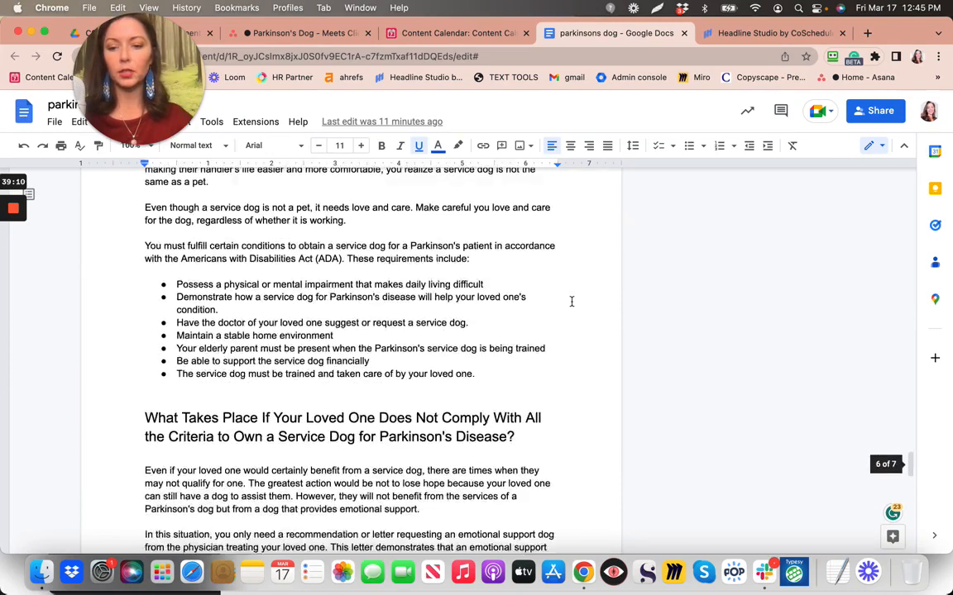
{"action": "scroll", "coordinate": [571, 302], "scroll_direction": "down", "scroll_amount": 10}
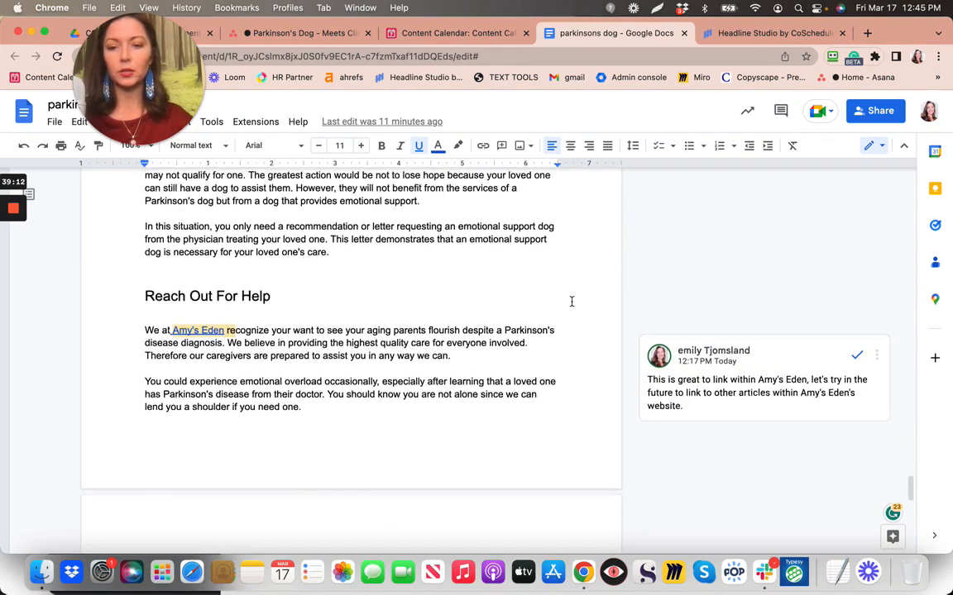
{"action": "scroll", "coordinate": [571, 301], "scroll_direction": "down", "scroll_amount": 2}
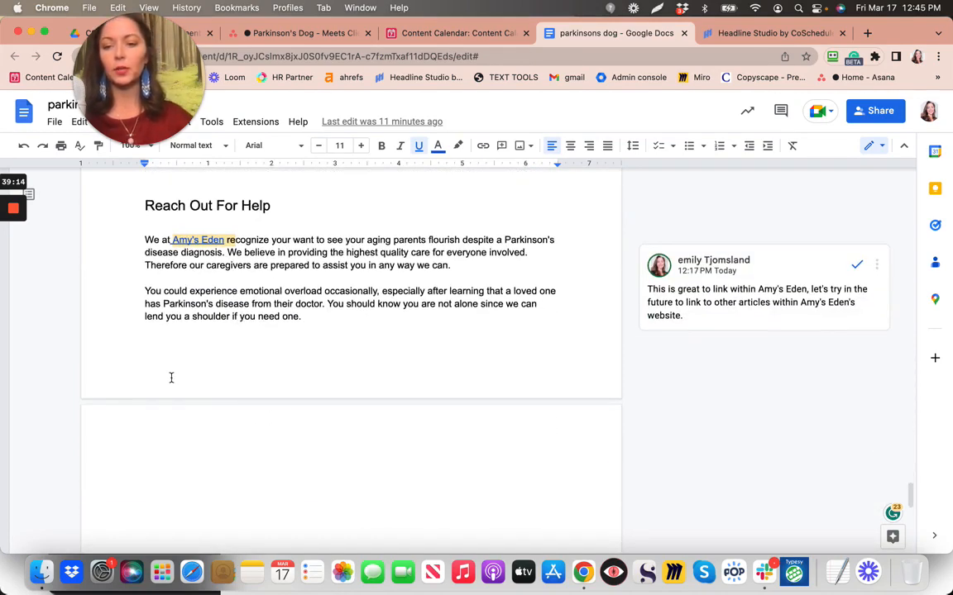
{"action": "left_click", "coordinate": [149, 436]}
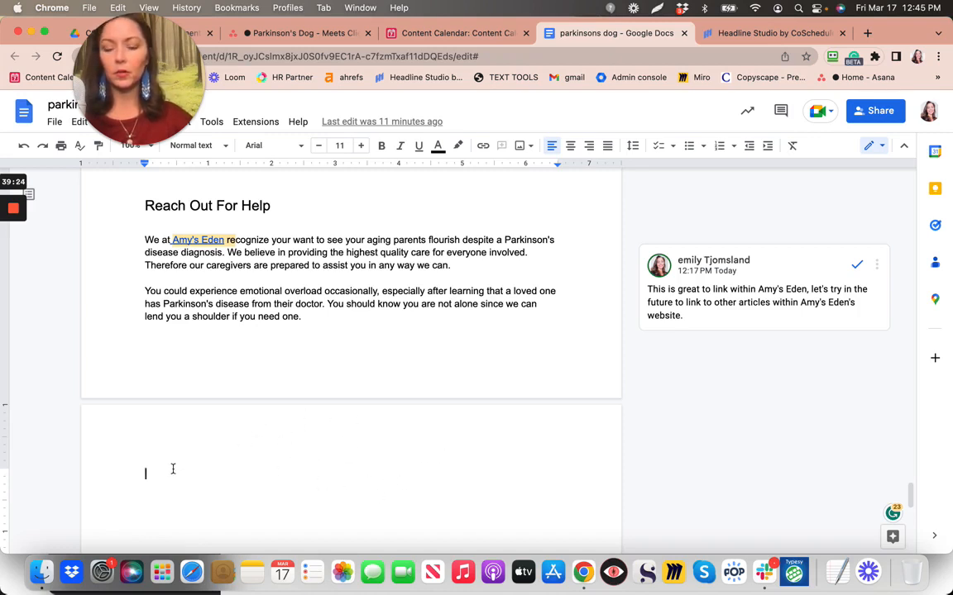
{"action": "key", "text": "super+v"}
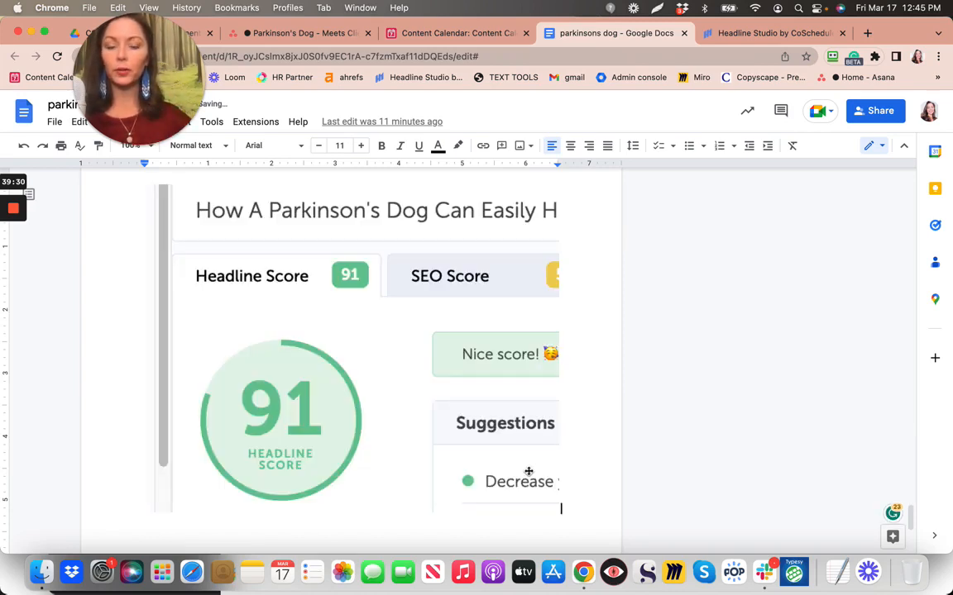
Drag the pasted Headline Studio screenshot's corner inward to make it much smaller
{"action": "left_click", "coordinate": [559, 503]}
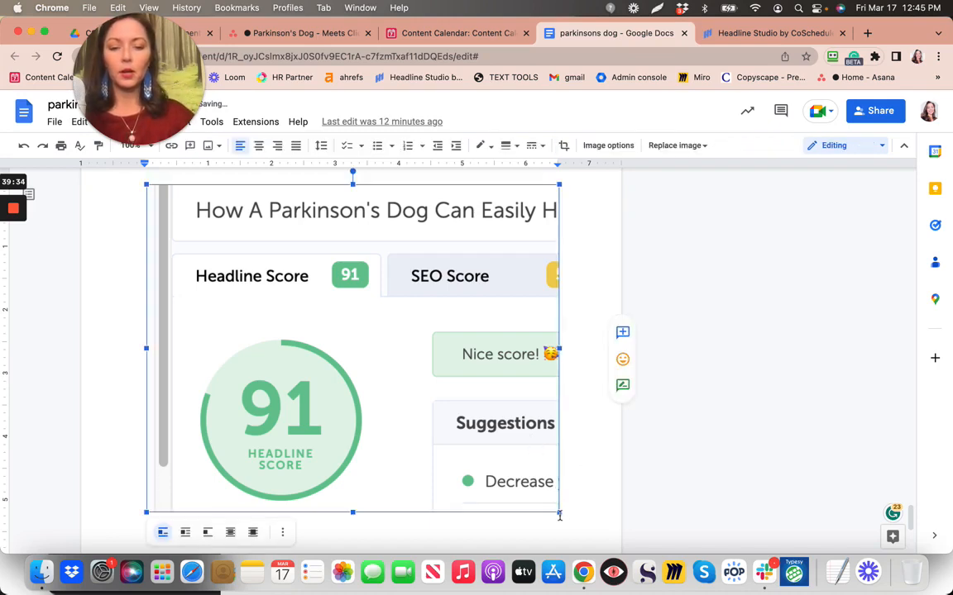
{"action": "left_click_drag", "start_coordinate": [559, 513], "coordinate": [390, 355]}
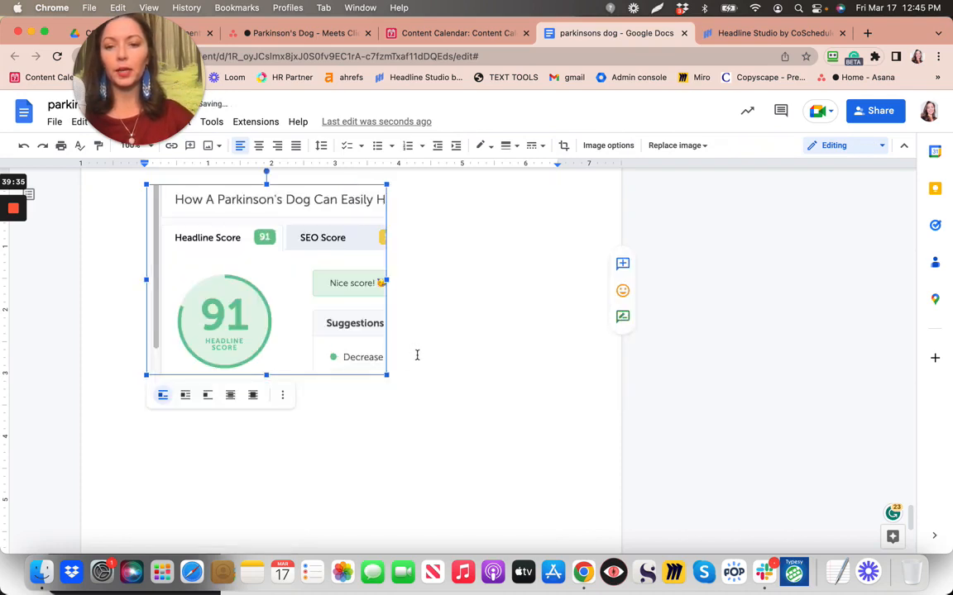
{"action": "scroll", "coordinate": [417, 355], "scroll_direction": "up", "scroll_amount": 2}
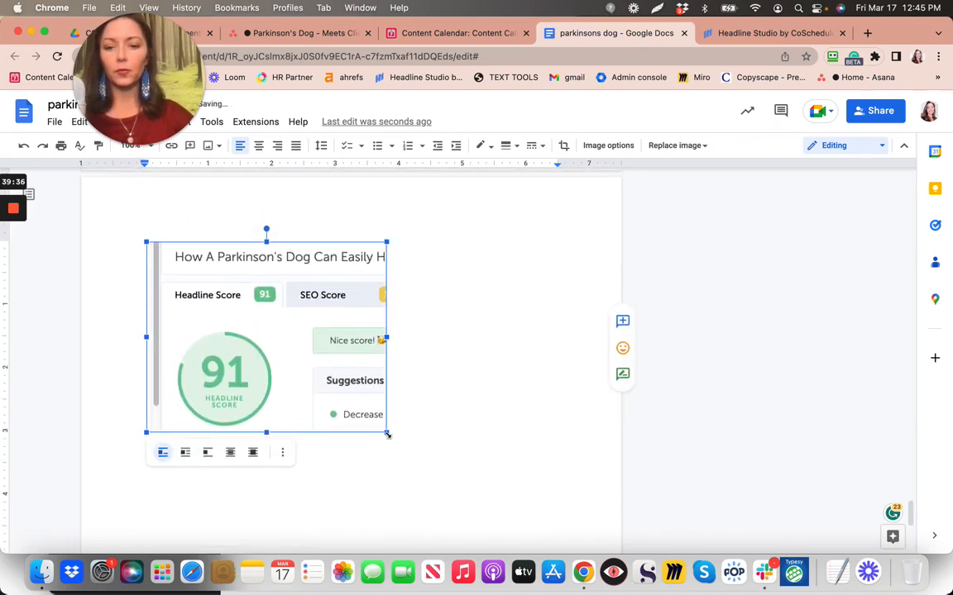
{"action": "left_click_drag", "start_coordinate": [319, 374], "coordinate": [319, 376]}
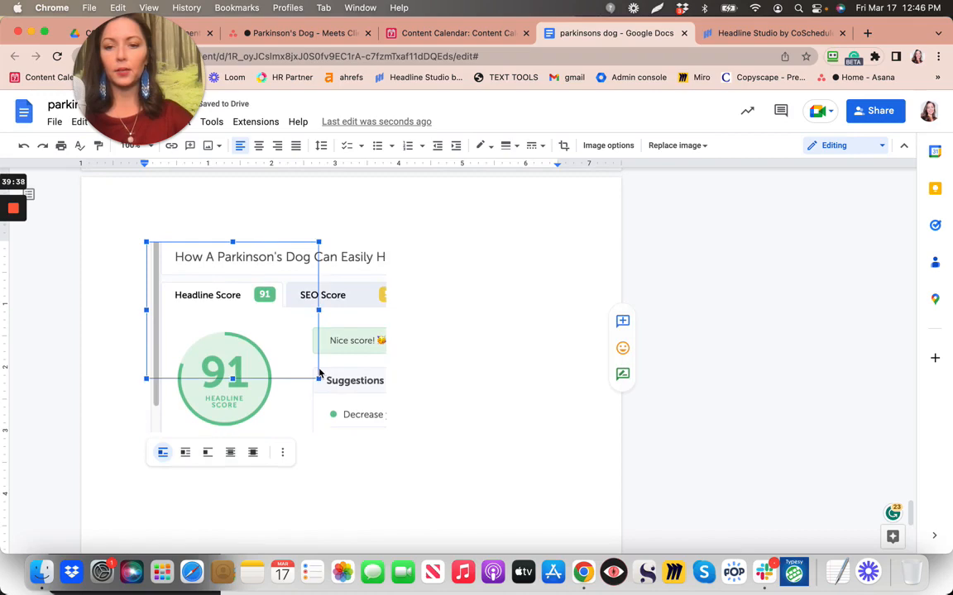
{"action": "scroll", "coordinate": [438, 306], "scroll_direction": "up", "scroll_amount": 5}
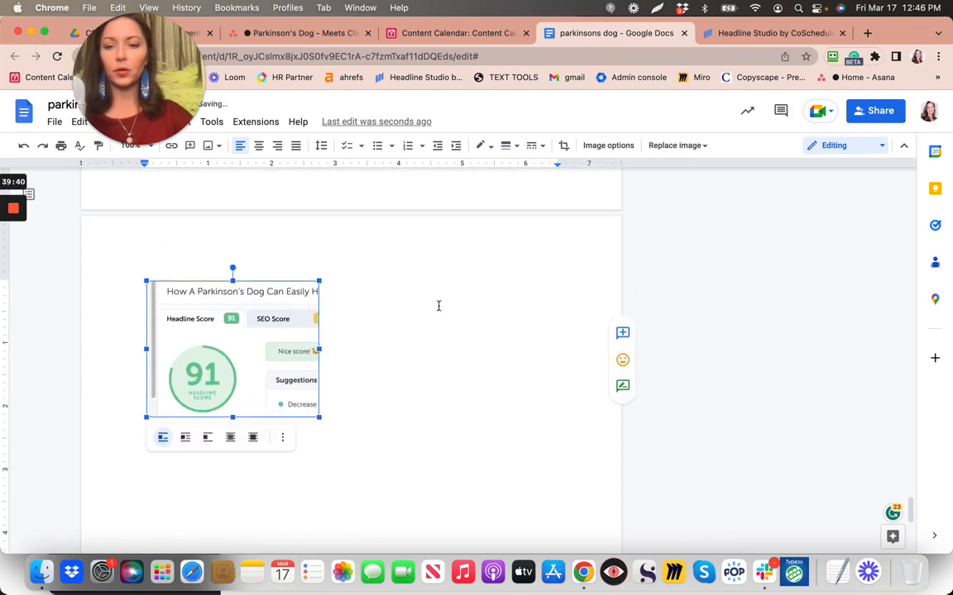
{"action": "scroll", "coordinate": [438, 306], "scroll_direction": "up", "scroll_amount": 1}
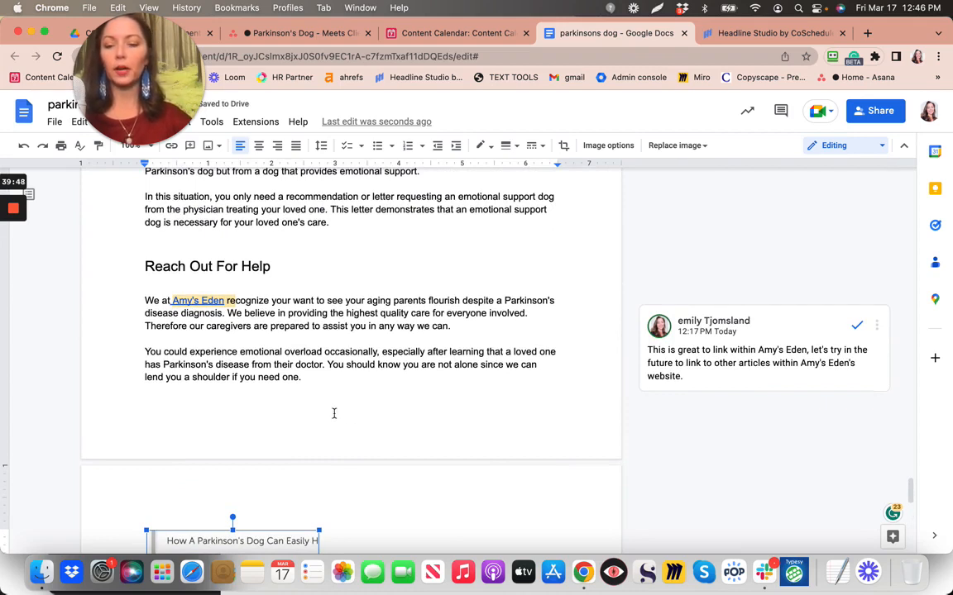
{"action": "left_click", "coordinate": [346, 389]}
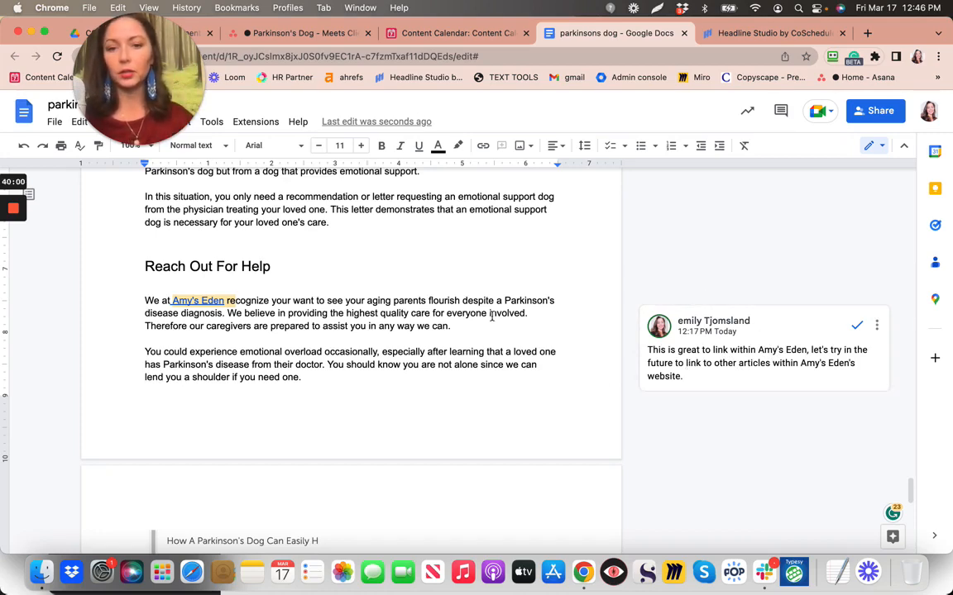
{"action": "scroll", "coordinate": [491, 316], "scroll_direction": "up", "scroll_amount": 3}
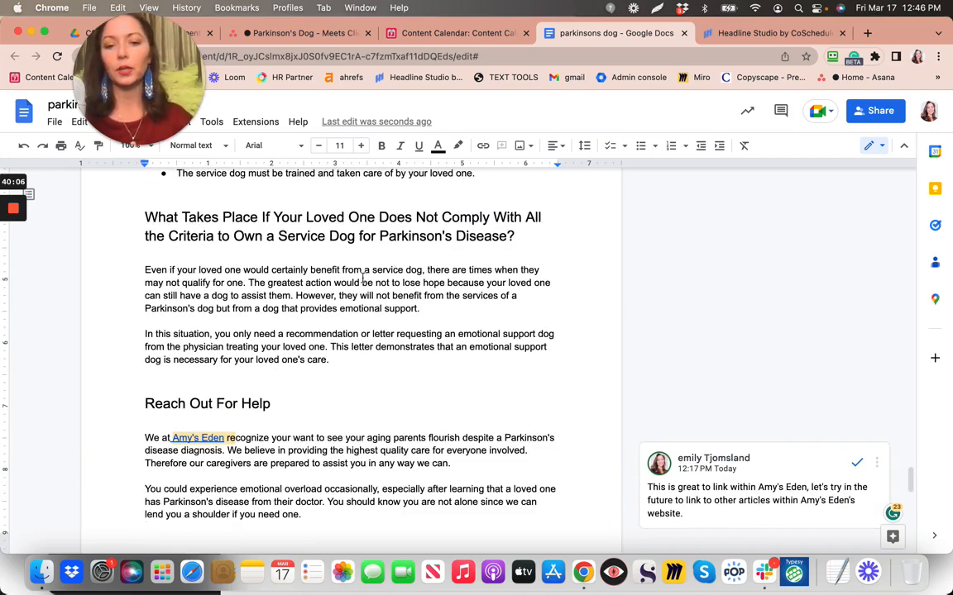
{"action": "scroll", "coordinate": [372, 273], "scroll_direction": "up", "scroll_amount": 3}
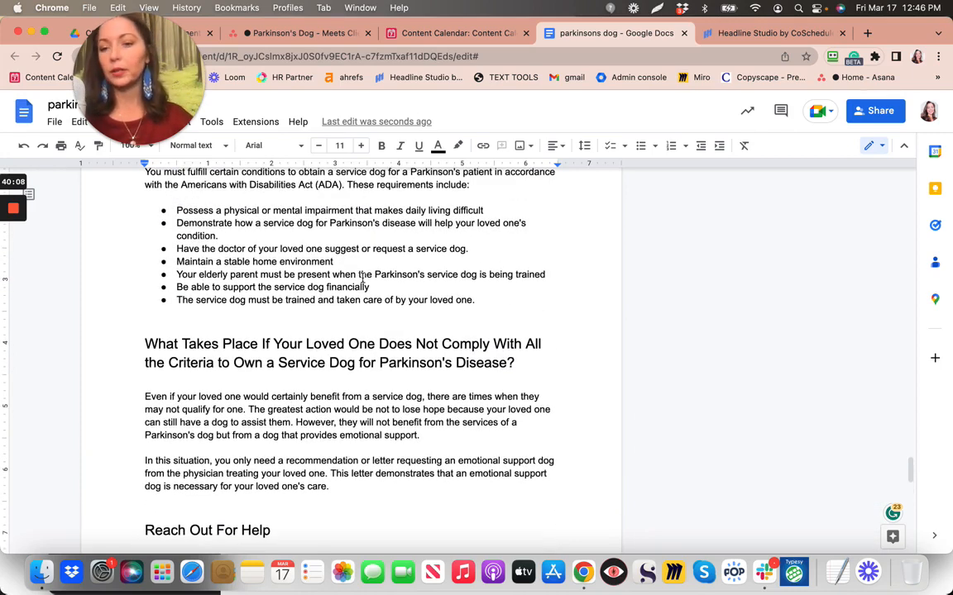
{"action": "scroll", "coordinate": [362, 278], "scroll_direction": "up", "scroll_amount": 3}
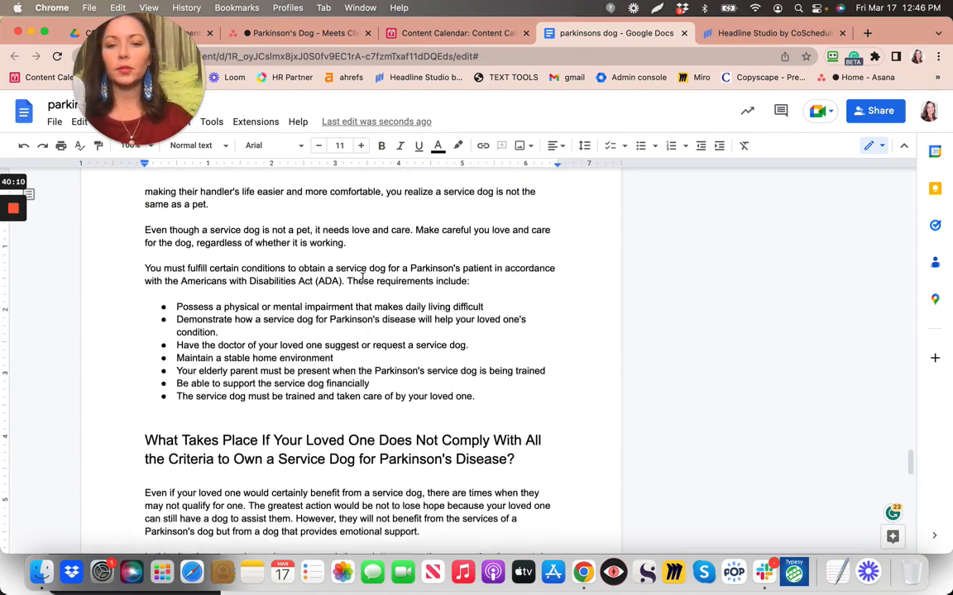
{"action": "scroll", "coordinate": [362, 279], "scroll_direction": "up", "scroll_amount": 5}
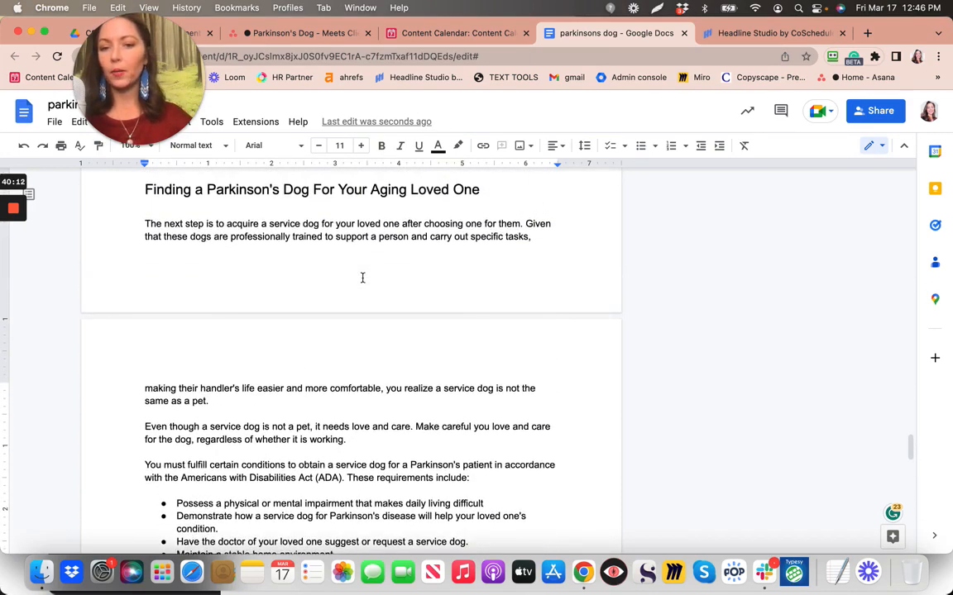
{"action": "scroll", "coordinate": [362, 279], "scroll_direction": "up", "scroll_amount": 4}
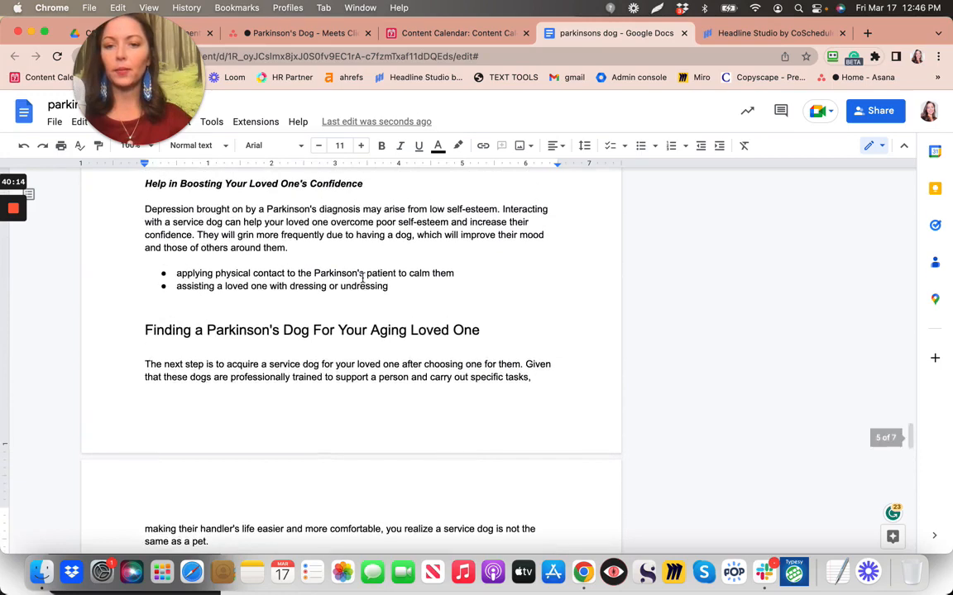
{"action": "scroll", "coordinate": [362, 278], "scroll_direction": "up", "scroll_amount": 5}
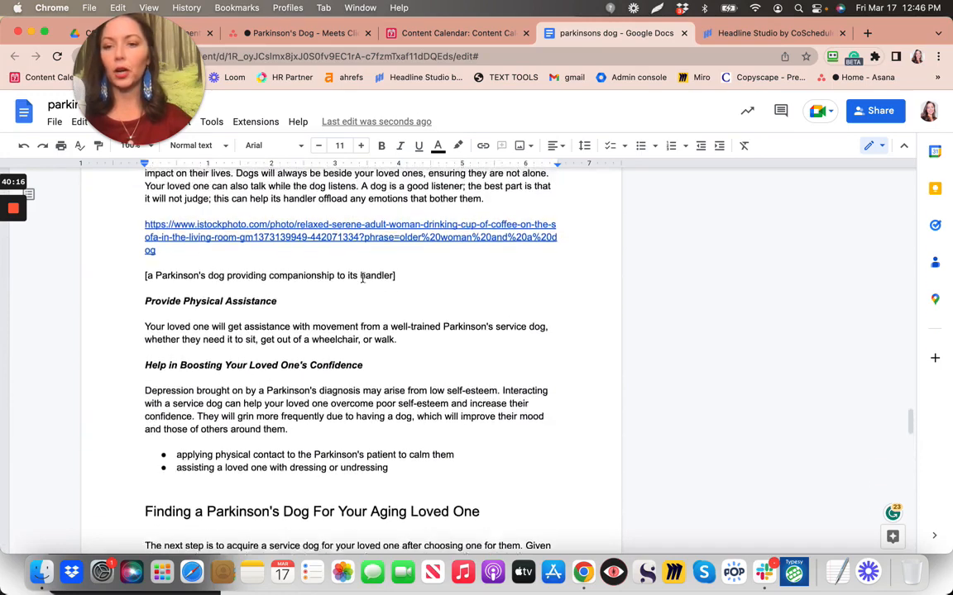
{"action": "scroll", "coordinate": [362, 279], "scroll_direction": "up", "scroll_amount": 1}
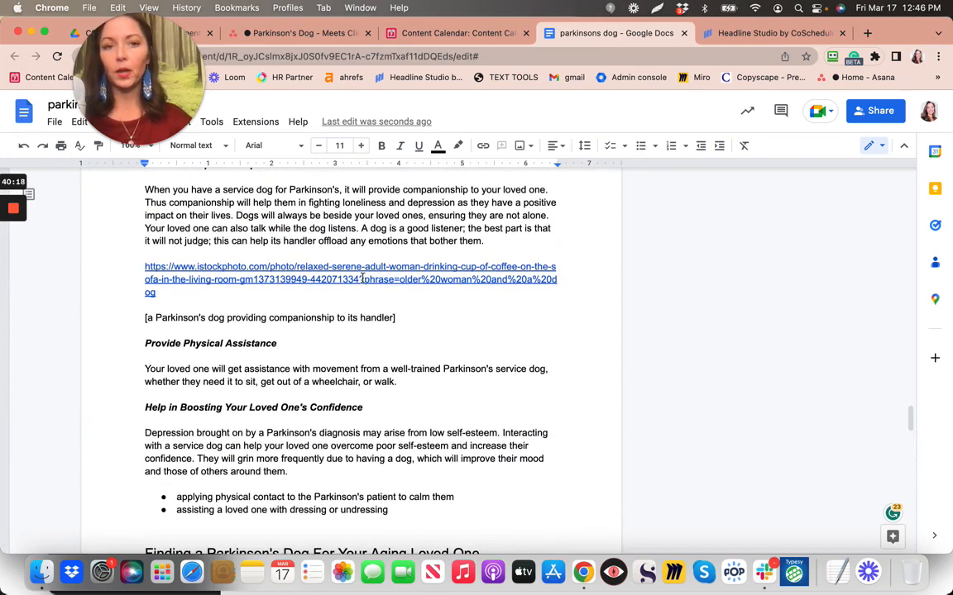
{"action": "scroll", "coordinate": [362, 279], "scroll_direction": "down", "scroll_amount": 1}
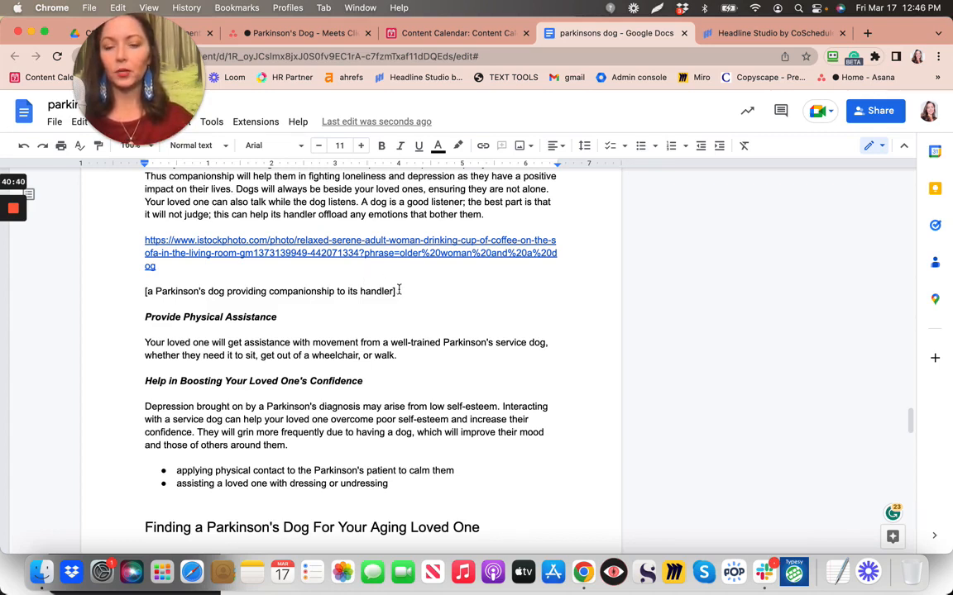
{"action": "left_click", "coordinate": [400, 291]}
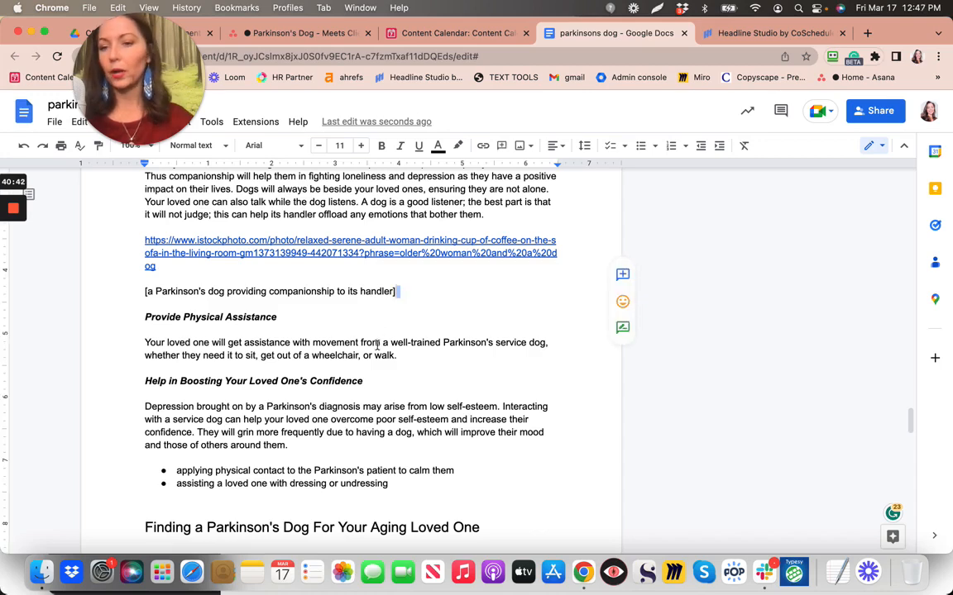
{"action": "scroll", "coordinate": [373, 364], "scroll_direction": "down", "scroll_amount": 2}
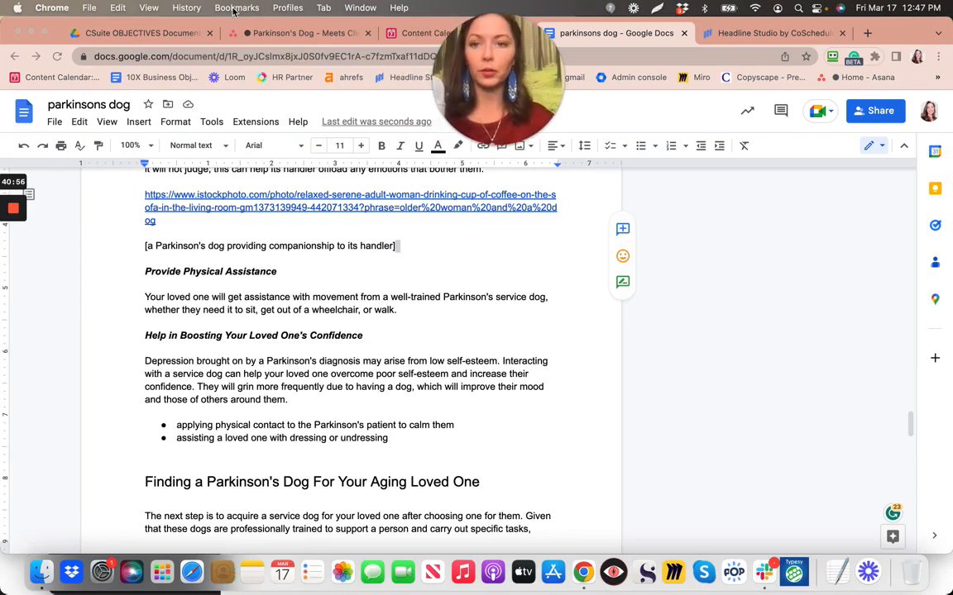
In Asana, tick the Headline Score screenshot subtask under passes HEADLINE STUDIO
{"action": "left_click", "coordinate": [281, 33]}
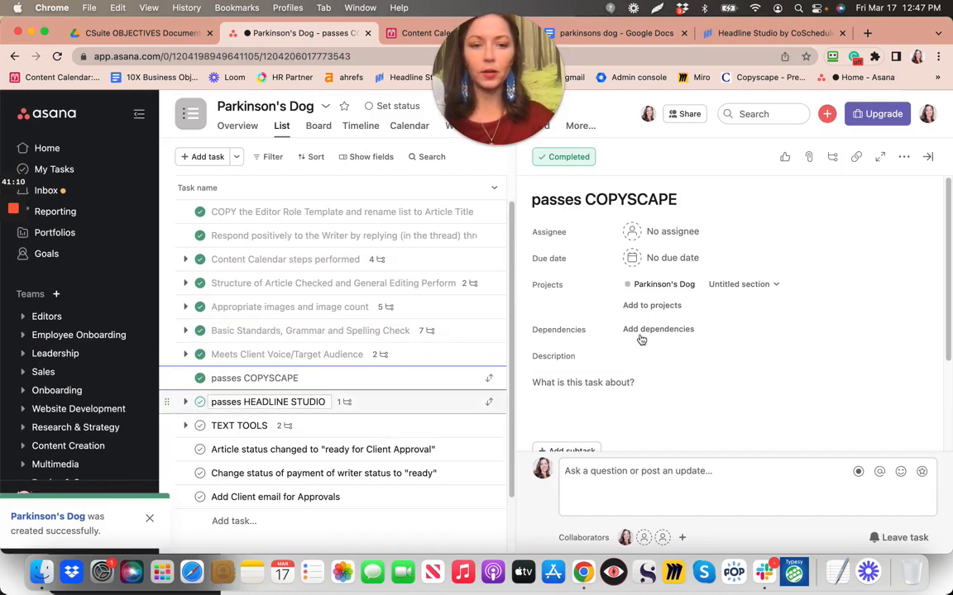
{"action": "left_click", "coordinate": [348, 411]}
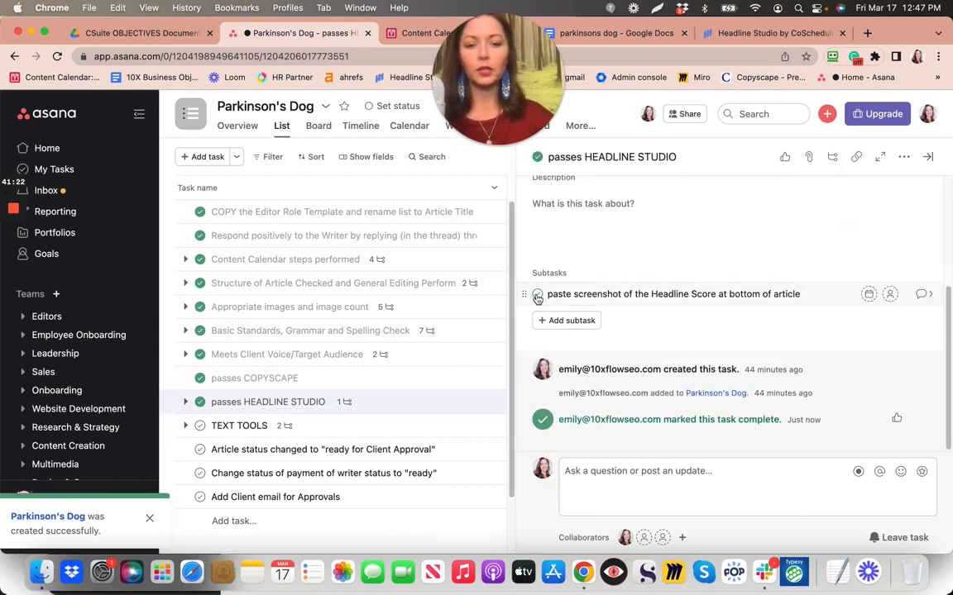
{"action": "left_click", "coordinate": [537, 295]}
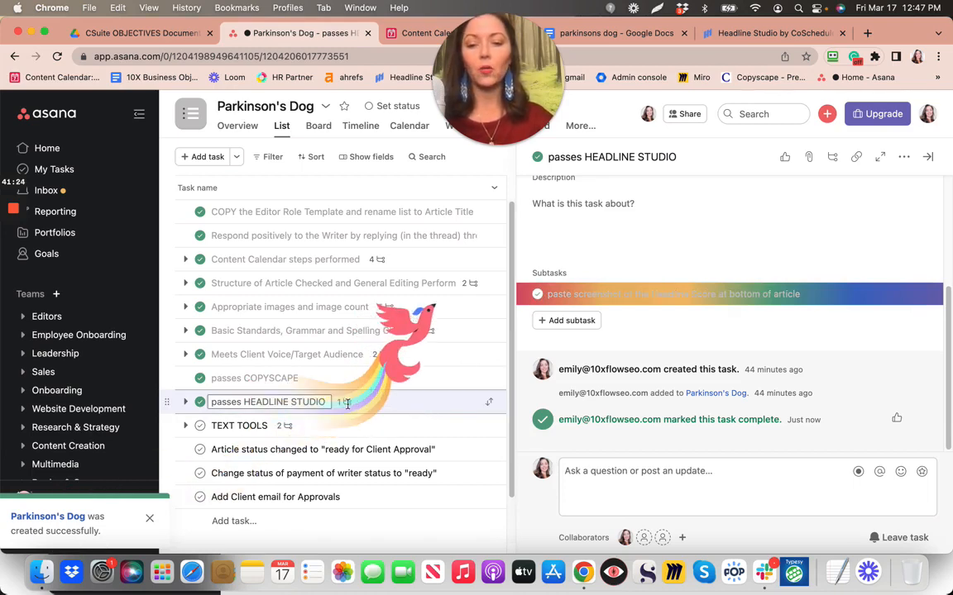
Open the TEXT TOOLS task's two subtasks, then go back to the Google Docs article
{"action": "left_click", "coordinate": [284, 427]}
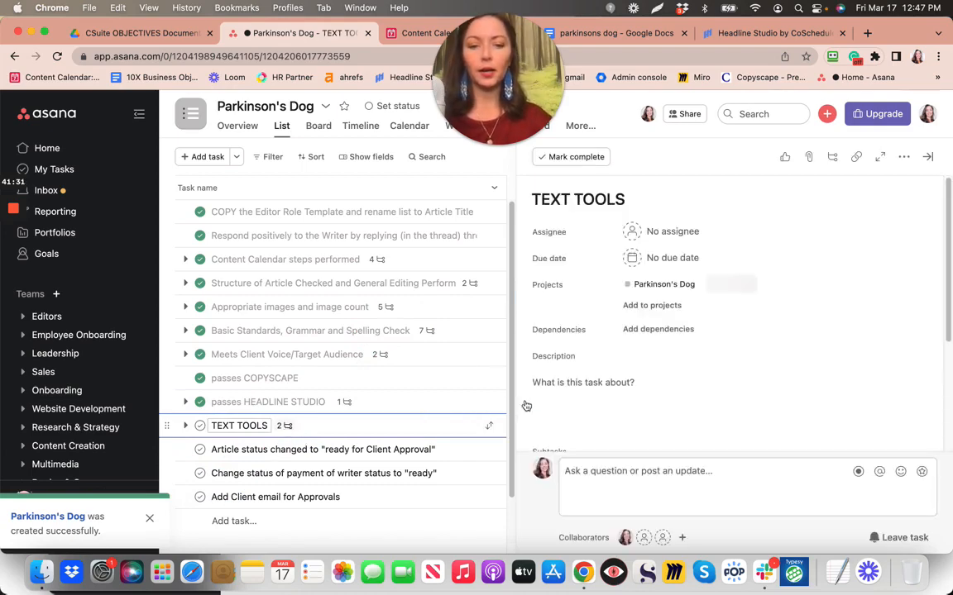
{"action": "left_click", "coordinate": [287, 433]}
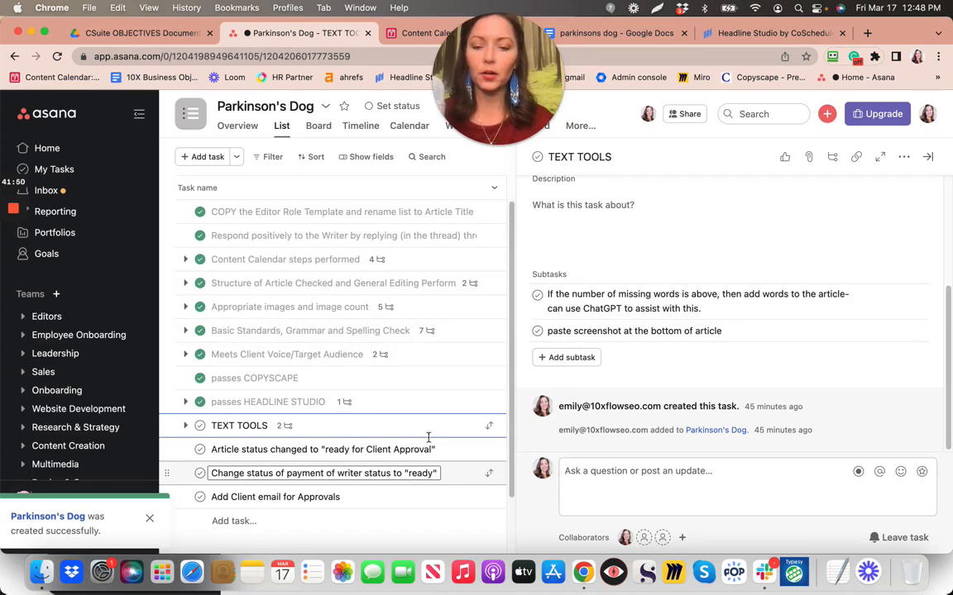
{"action": "left_click", "coordinate": [616, 33]}
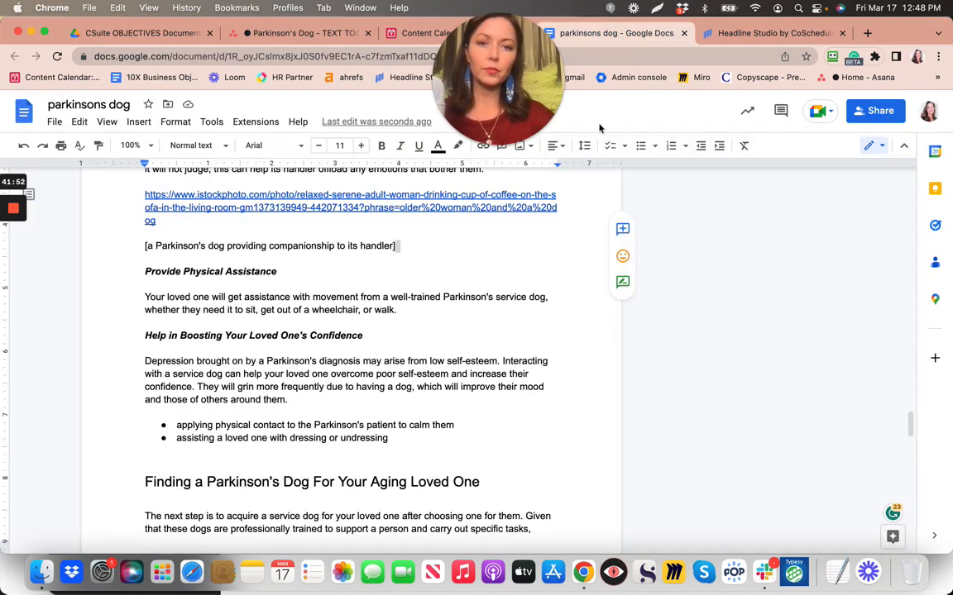
Select the parkinsons dog article text from its title heading down through the final paragraph
{"action": "left_click", "coordinate": [434, 335]}
{"action": "scroll", "coordinate": [433, 335], "scroll_direction": "up", "scroll_amount": 2}
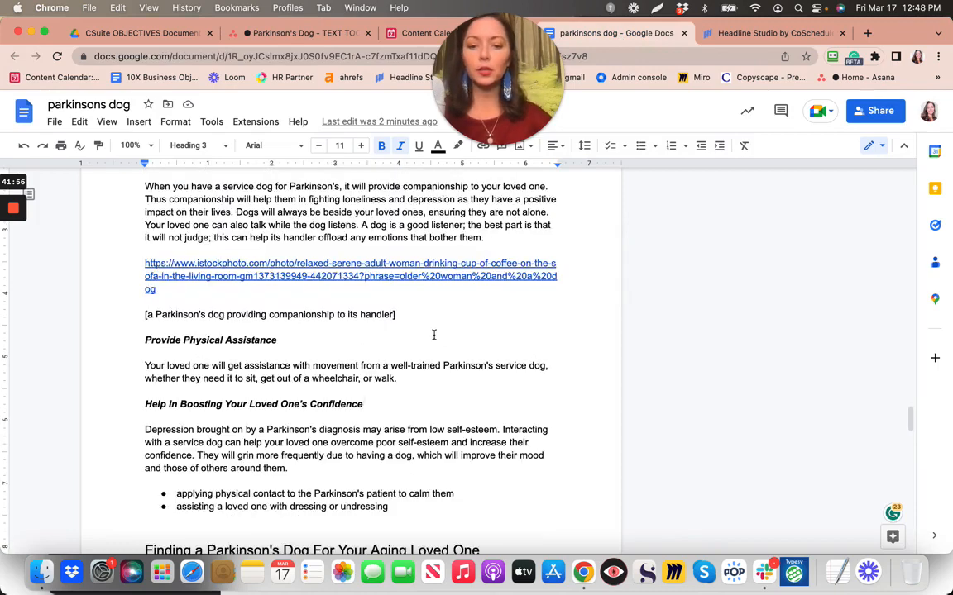
{"action": "scroll", "coordinate": [433, 334], "scroll_direction": "up", "scroll_amount": 6}
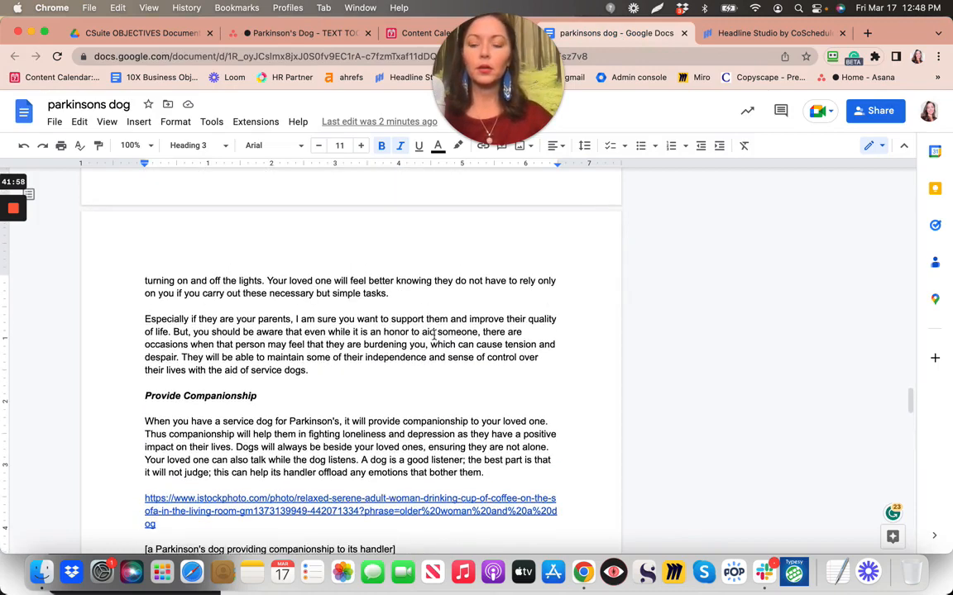
{"action": "scroll", "coordinate": [434, 335], "scroll_direction": "down", "scroll_amount": 2}
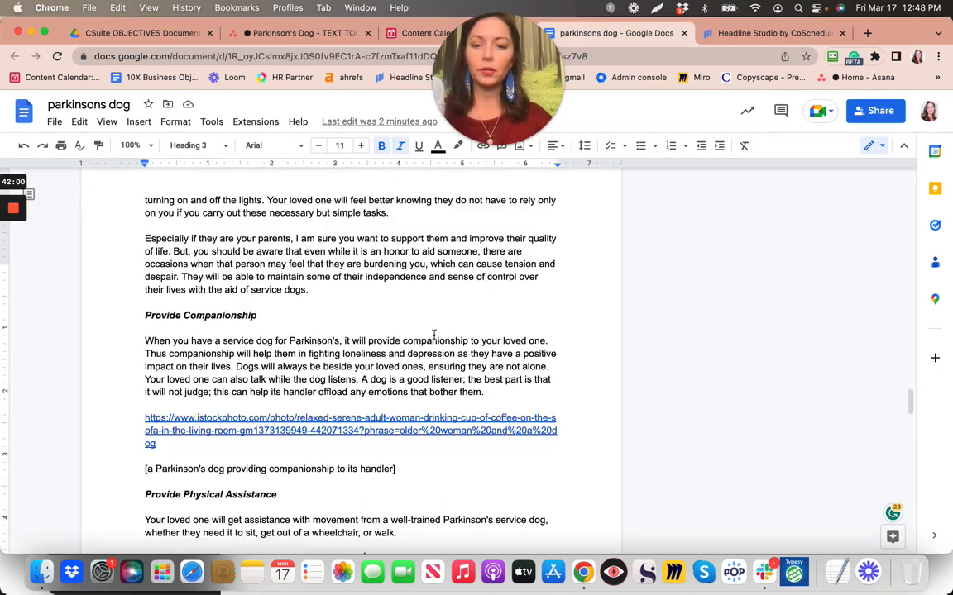
{"action": "scroll", "coordinate": [433, 335], "scroll_direction": "down", "scroll_amount": 12}
{"action": "scroll", "coordinate": [433, 335], "scroll_direction": "up", "scroll_amount": 11}
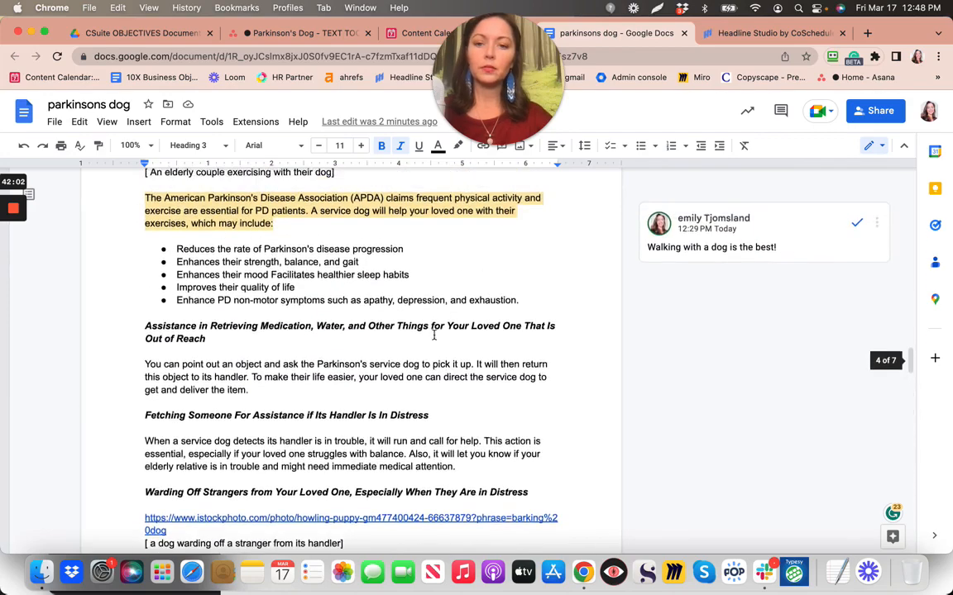
{"action": "scroll", "coordinate": [433, 335], "scroll_direction": "up", "scroll_amount": 10}
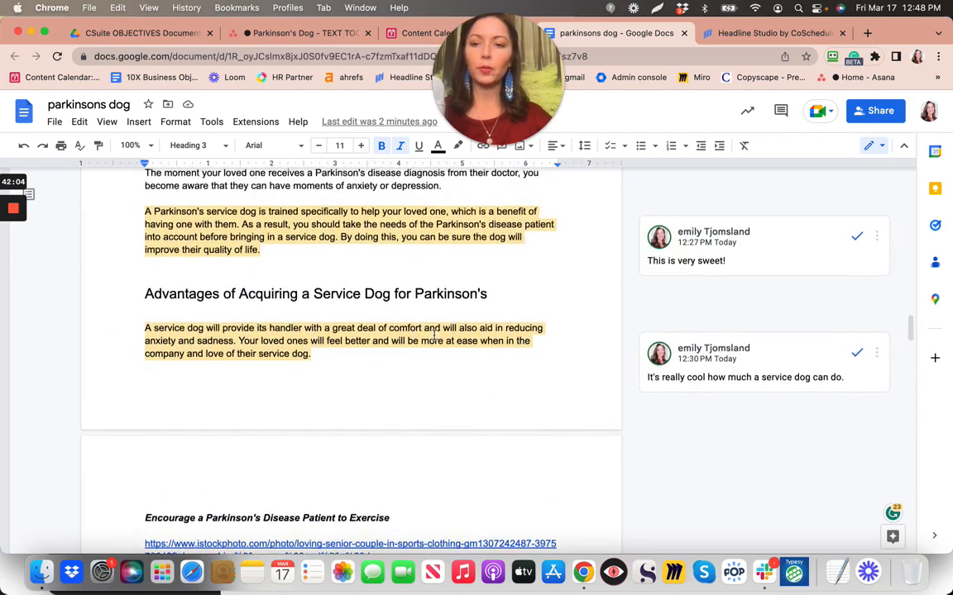
{"action": "scroll", "coordinate": [433, 335], "scroll_direction": "up", "scroll_amount": 10}
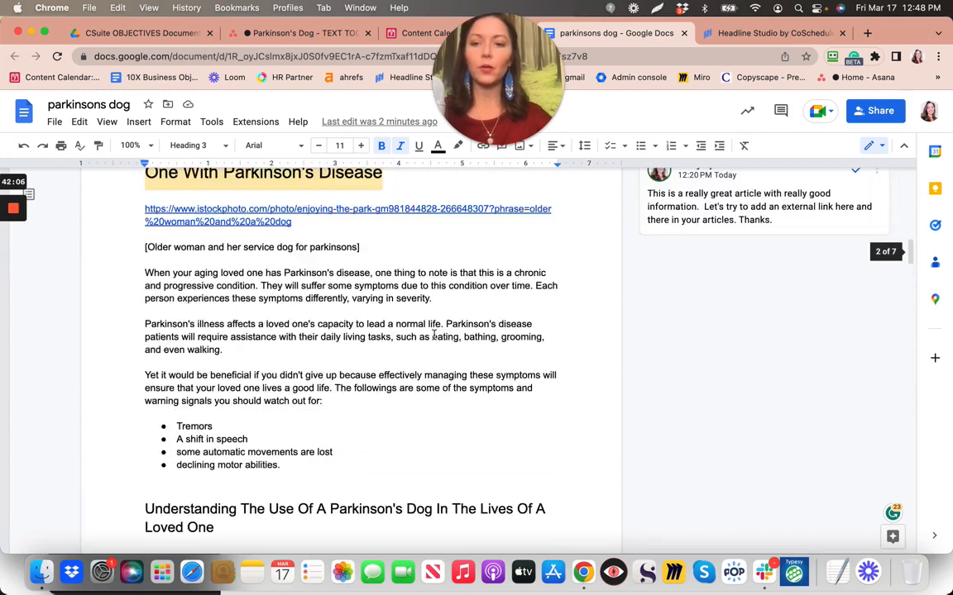
{"action": "scroll", "coordinate": [433, 334], "scroll_direction": "up", "scroll_amount": 2}
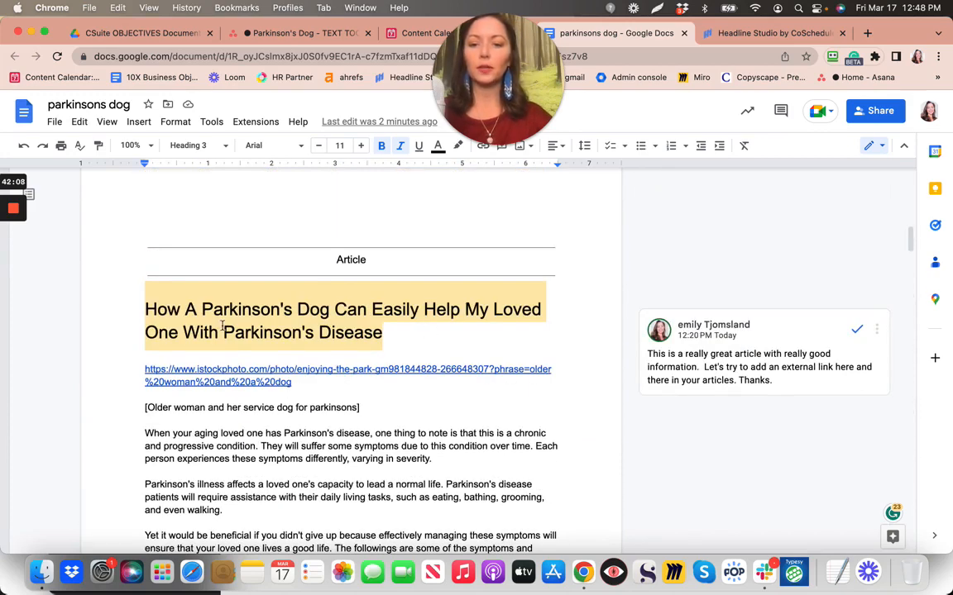
{"action": "left_click_drag", "start_coordinate": [224, 308], "coordinate": [427, 489]}
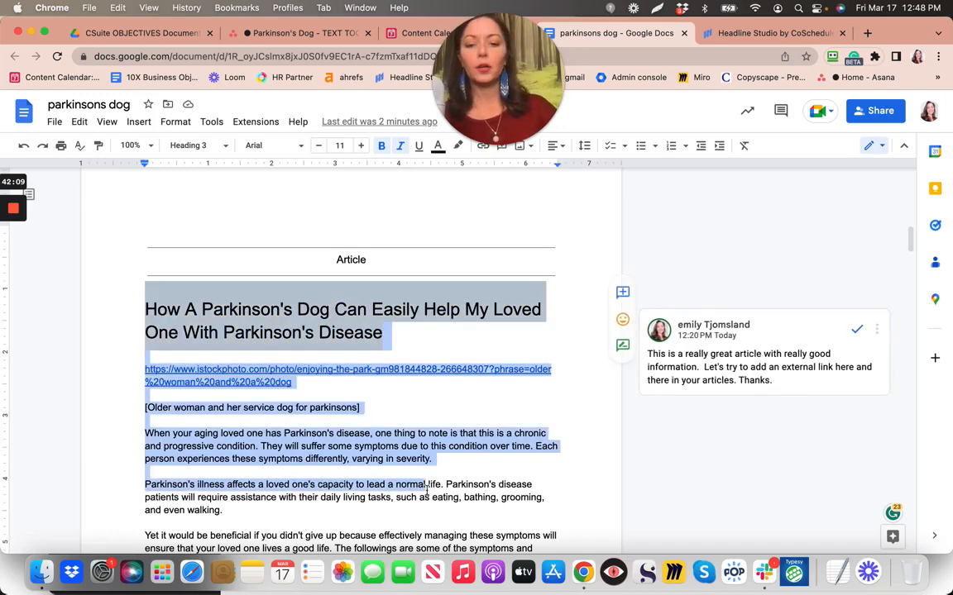
{"action": "scroll", "coordinate": [426, 489], "scroll_direction": "down", "scroll_amount": 20}
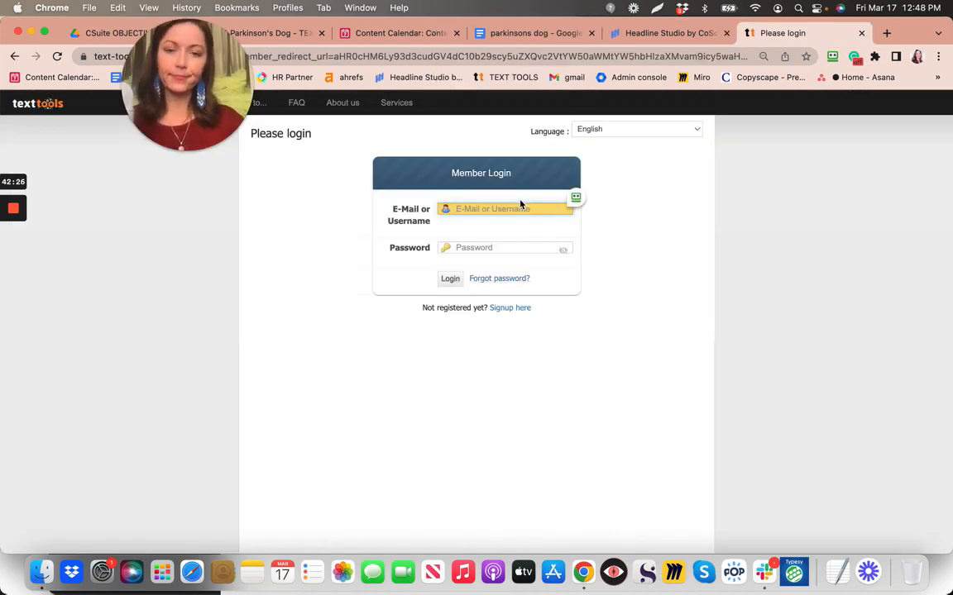
Sign in to Text Tools using the browser's saved account credentials
{"action": "left_click", "coordinate": [569, 207]}
{"action": "left_click", "coordinate": [580, 204]}
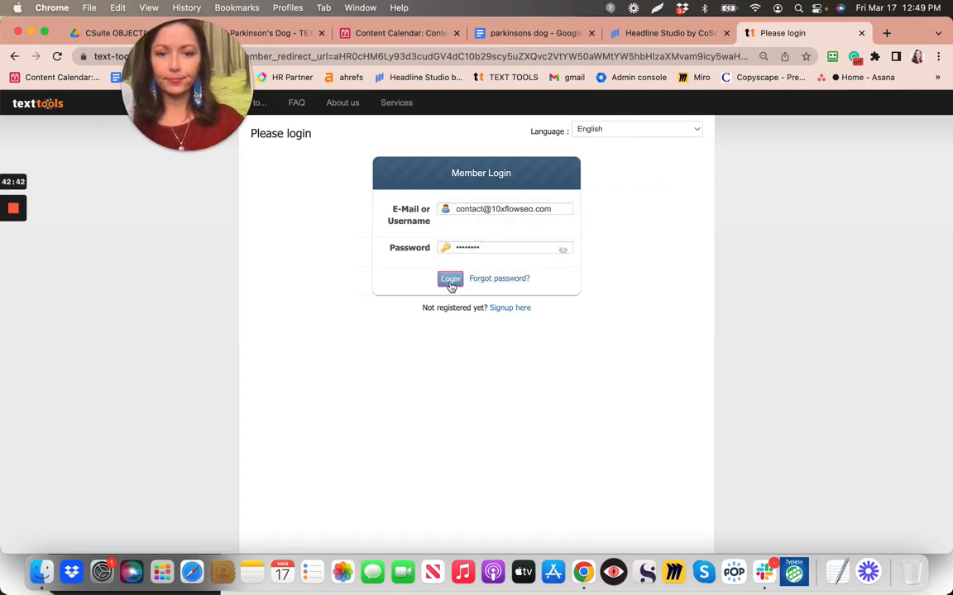
{"action": "left_click", "coordinate": [450, 281]}
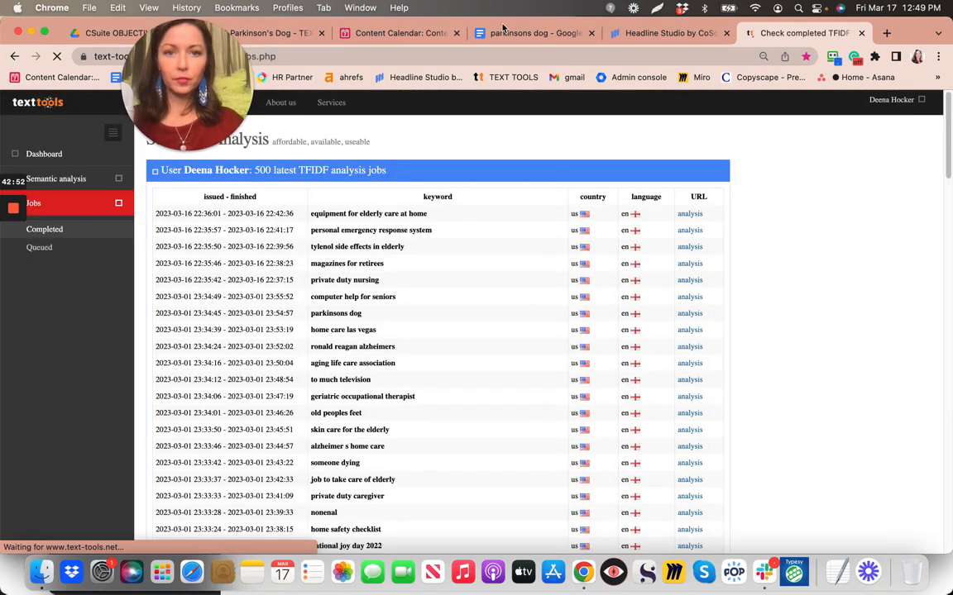
Find parkinsons dog among the completed jobs and open its WDF*IDF analysis
{"action": "left_click", "coordinate": [529, 33]}
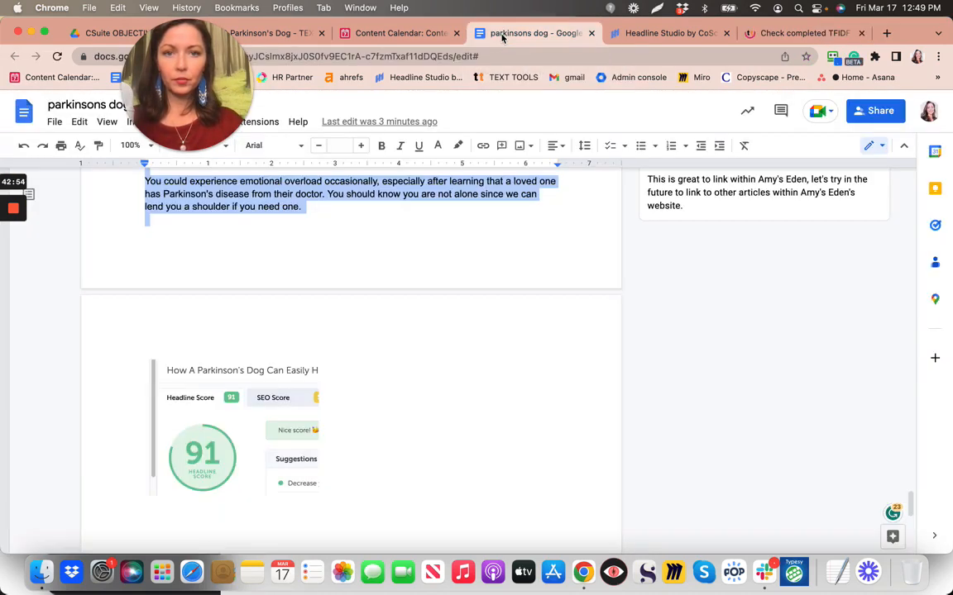
{"action": "left_click", "coordinate": [782, 33]}
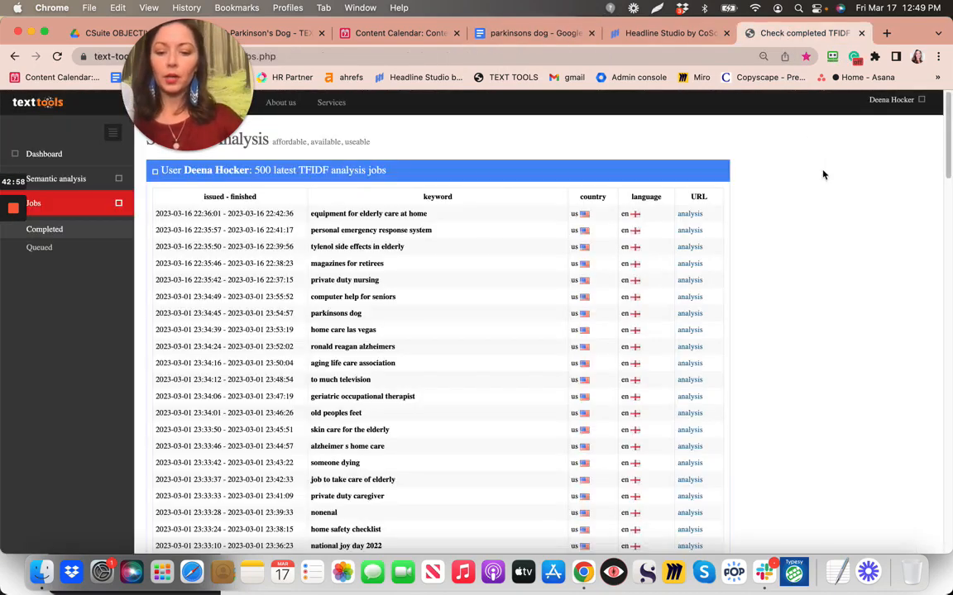
{"action": "key", "text": "super+f"}
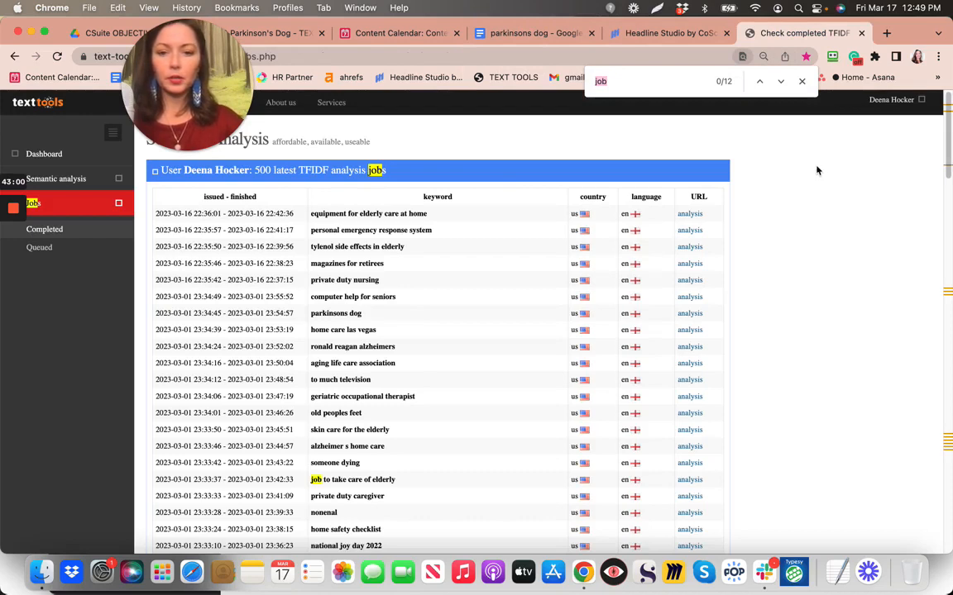
{"action": "left_click", "coordinate": [691, 315]}
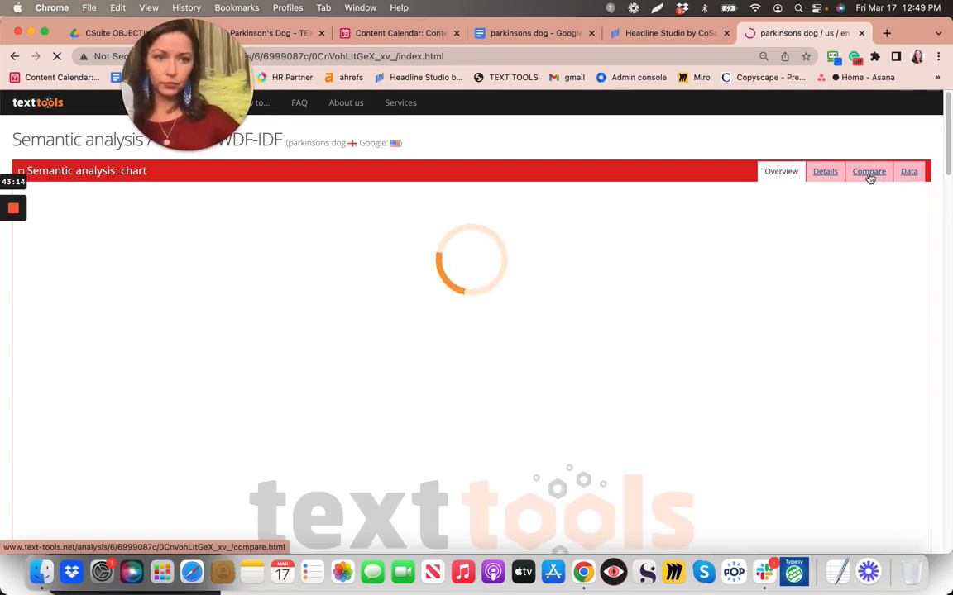
Paste the article into the Compare tab's text box and run Analyze my text!
{"action": "left_click", "coordinate": [869, 172]}
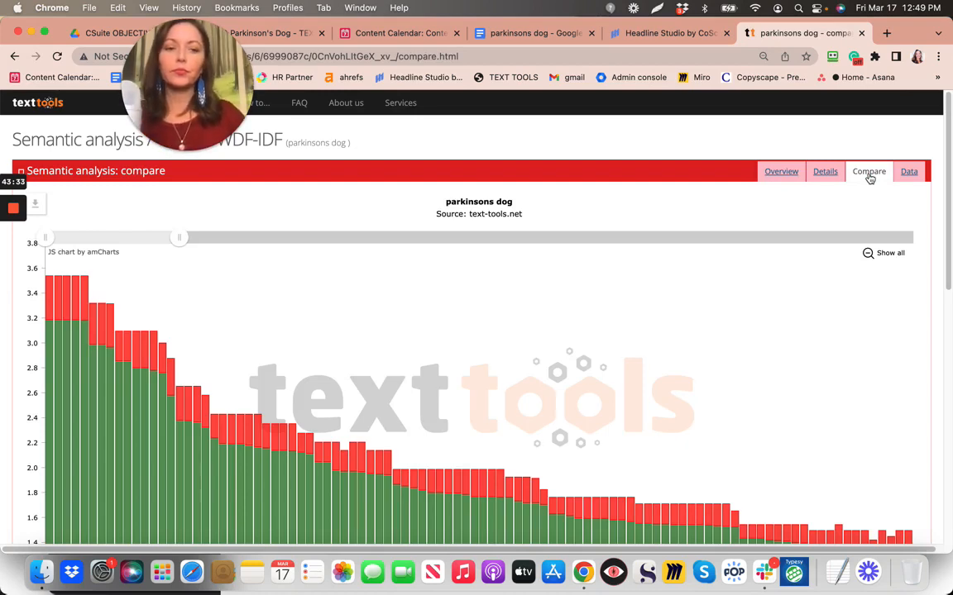
{"action": "scroll", "coordinate": [869, 178], "scroll_direction": "down", "scroll_amount": 8}
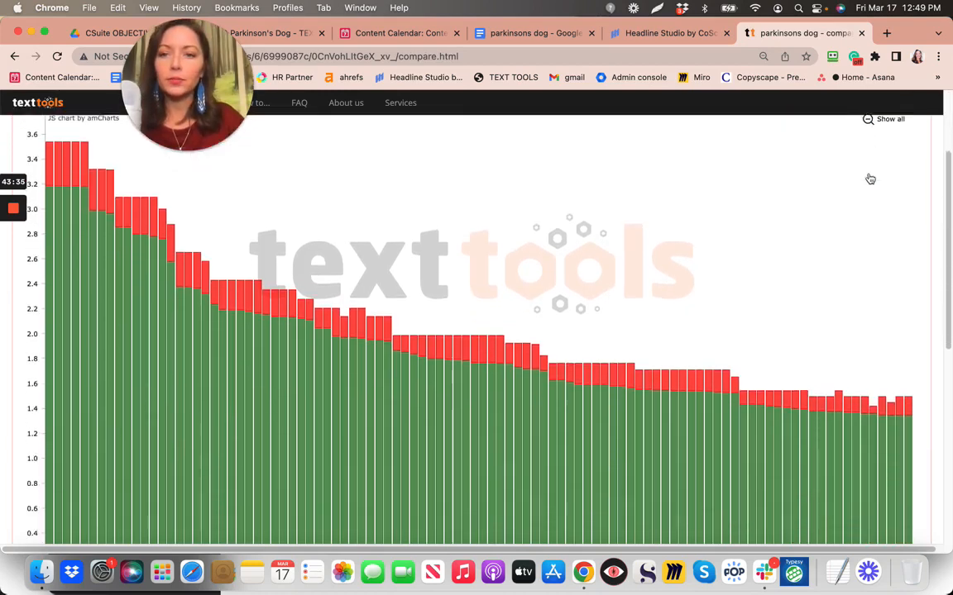
{"action": "scroll", "coordinate": [869, 179], "scroll_direction": "down", "scroll_amount": 5}
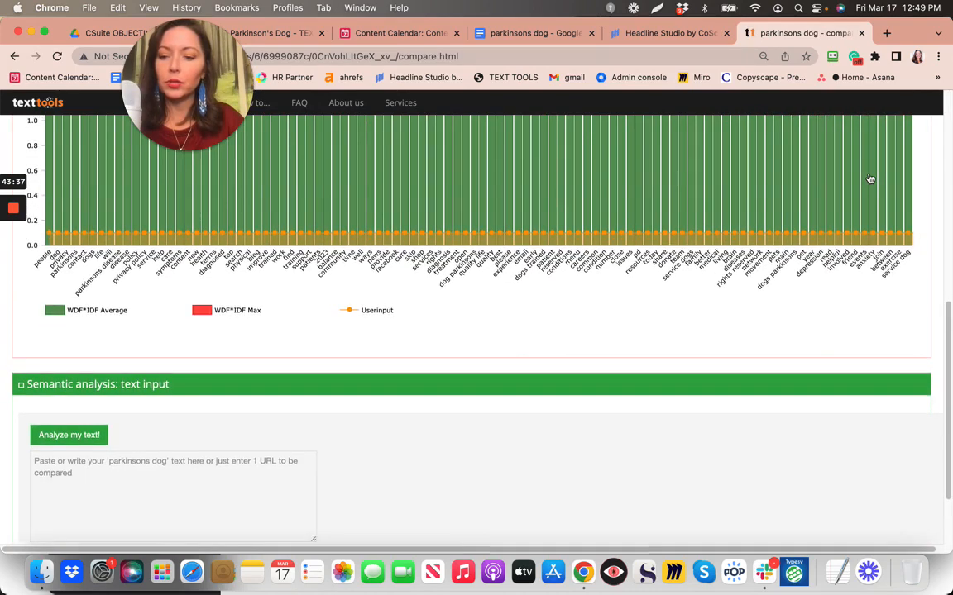
{"action": "left_click", "coordinate": [192, 429]}
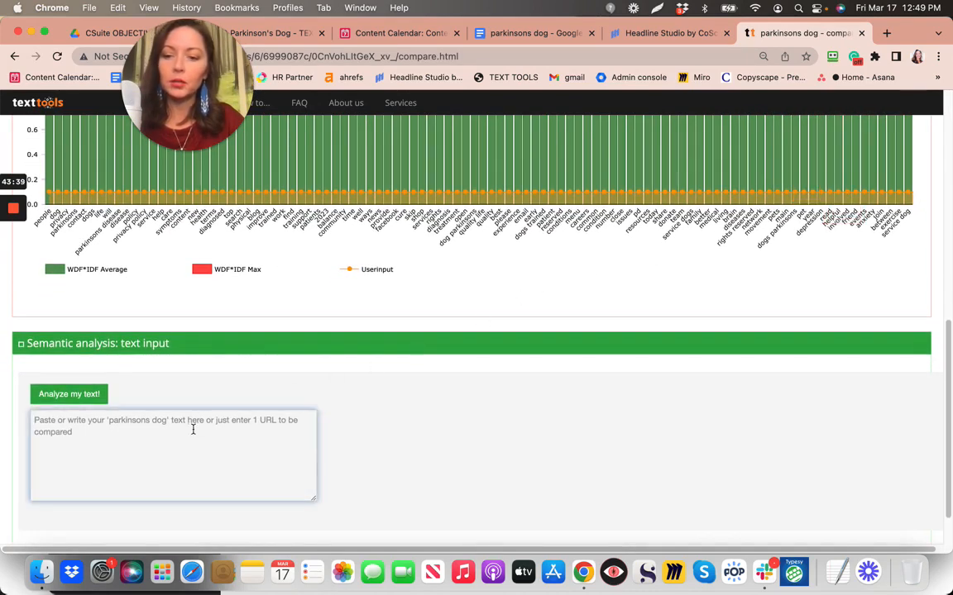
{"action": "key", "text": "super+v"}
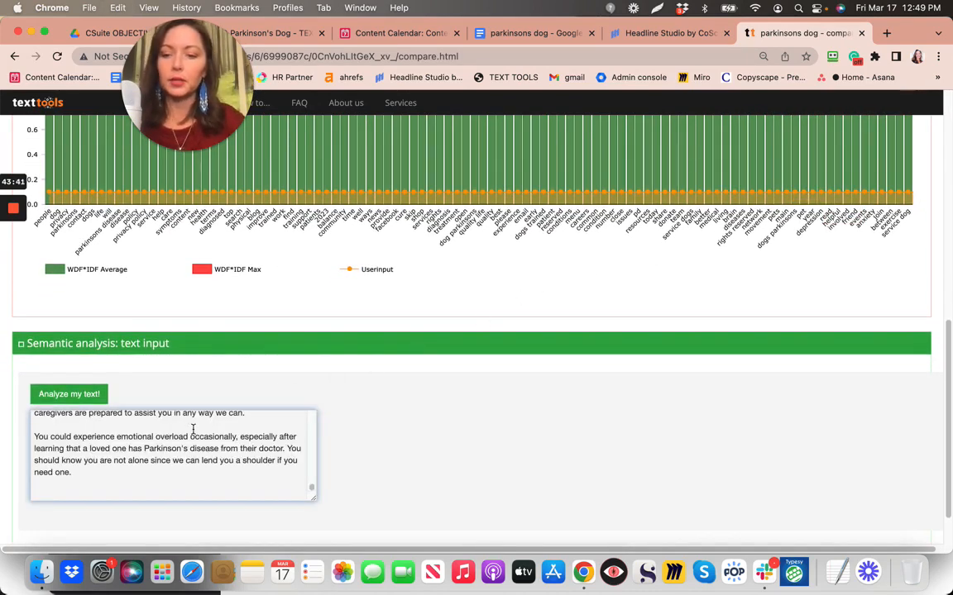
{"action": "left_click", "coordinate": [101, 394]}
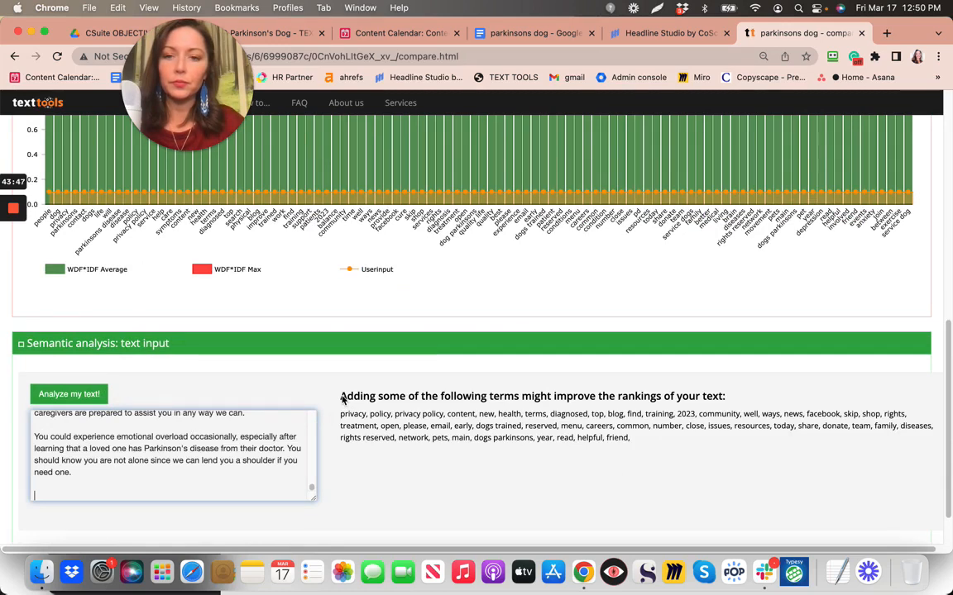
Select the suggested terms to add, such as 'privacy policy' and 'diagnosed'
{"action": "scroll", "coordinate": [343, 399], "scroll_direction": "up", "scroll_amount": 4}
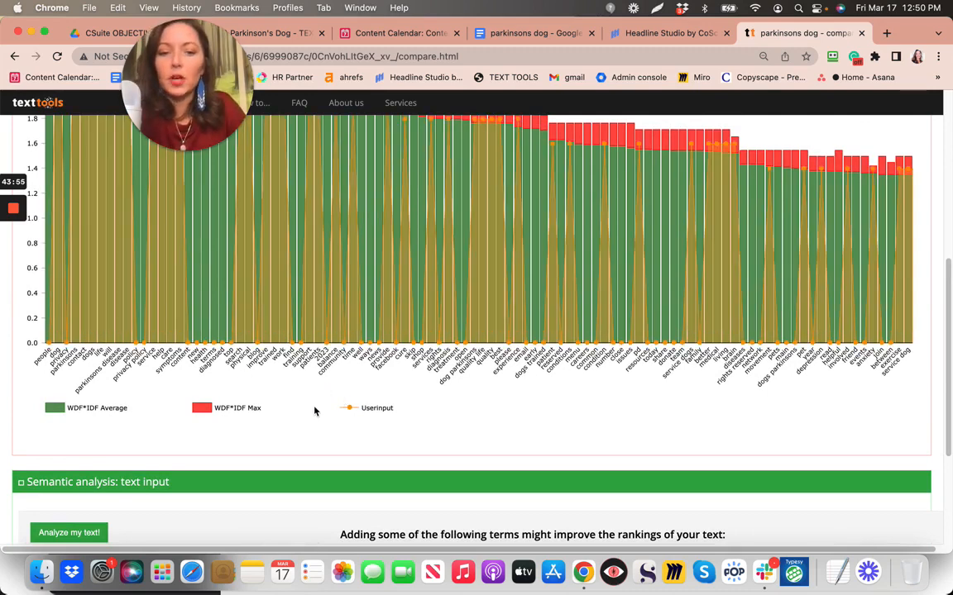
{"action": "scroll", "coordinate": [314, 411], "scroll_direction": "up", "scroll_amount": 2}
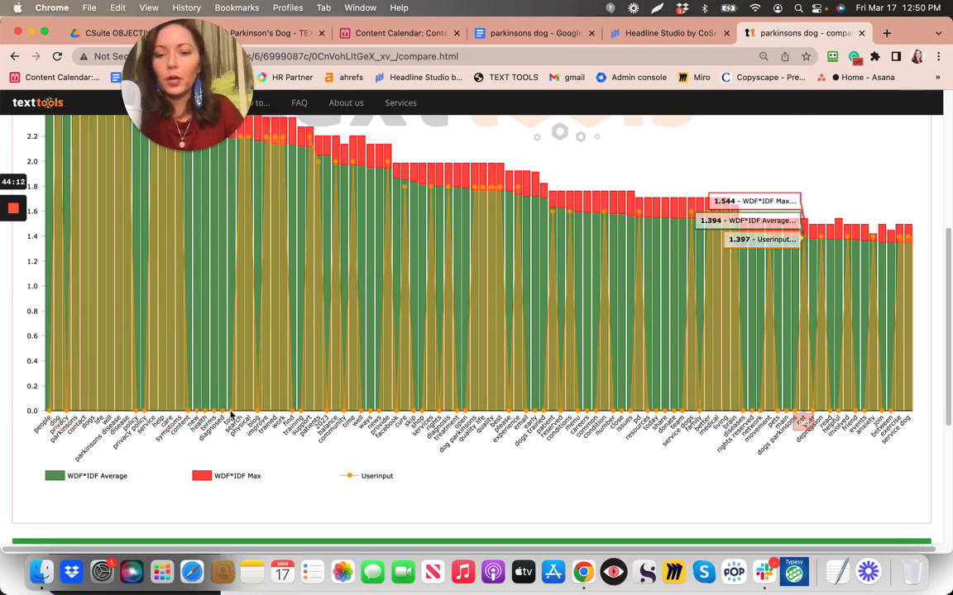
{"action": "scroll", "coordinate": [550, 477], "scroll_direction": "down", "scroll_amount": 5}
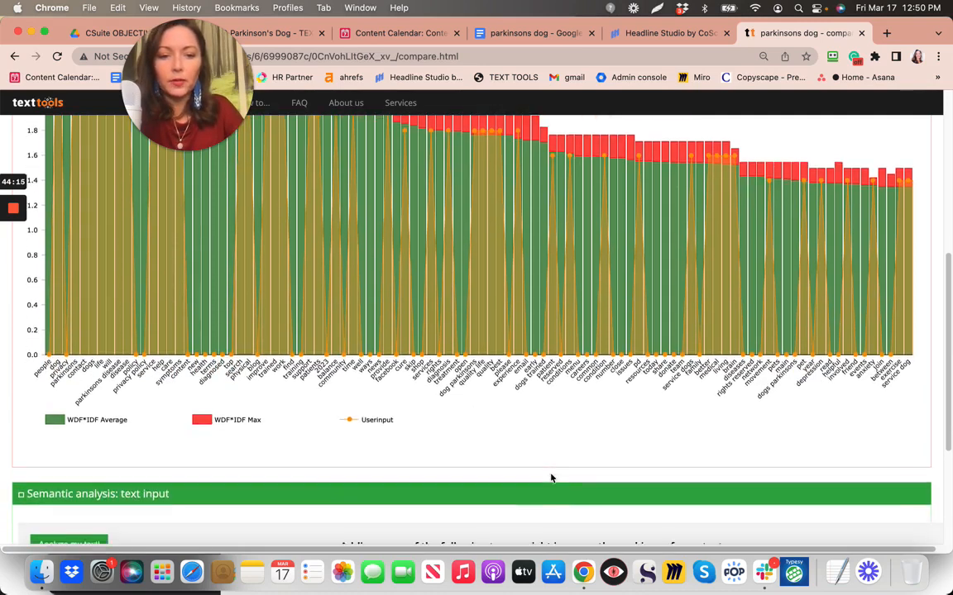
{"action": "scroll", "coordinate": [550, 473], "scroll_direction": "down", "scroll_amount": 3}
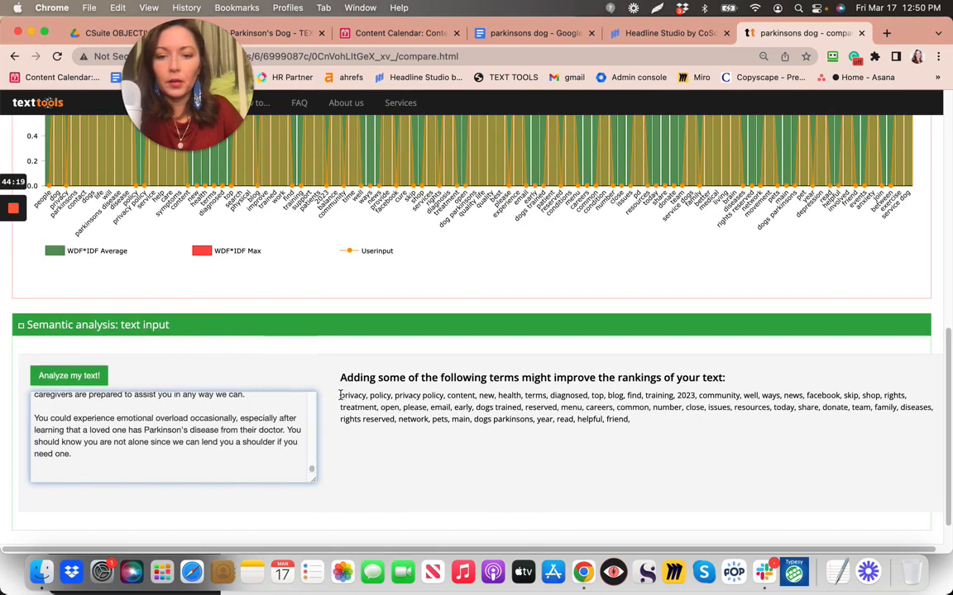
{"action": "triple_click", "coordinate": [617, 418]}
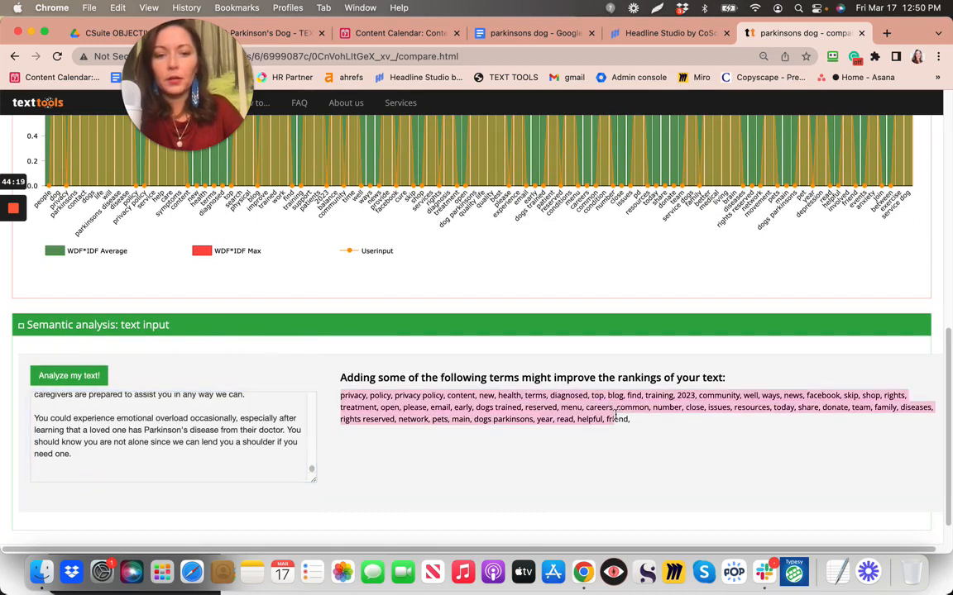
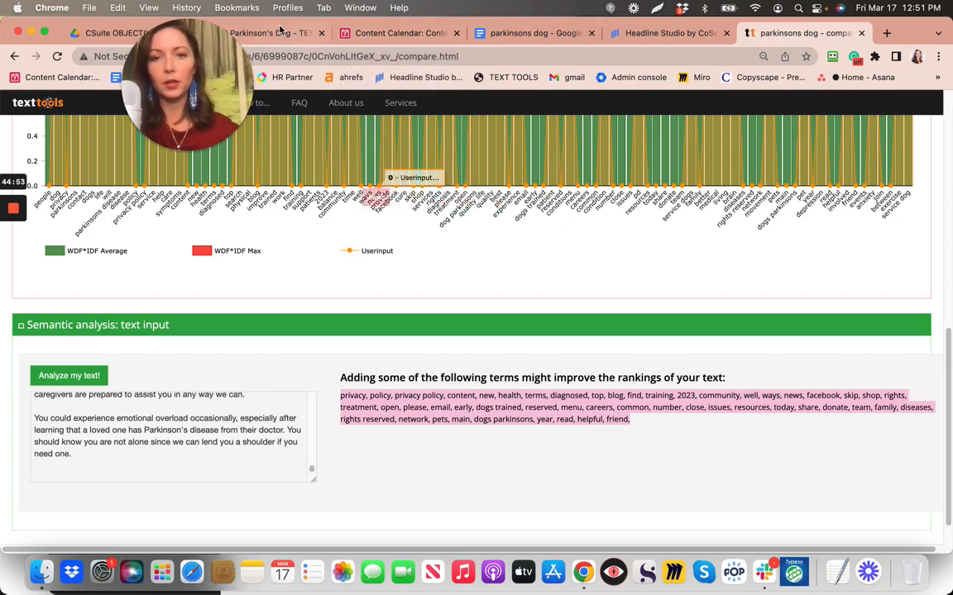
Switch from the Text Tools results back to the parkinsons dog Google Doc
{"action": "left_click", "coordinate": [519, 36]}
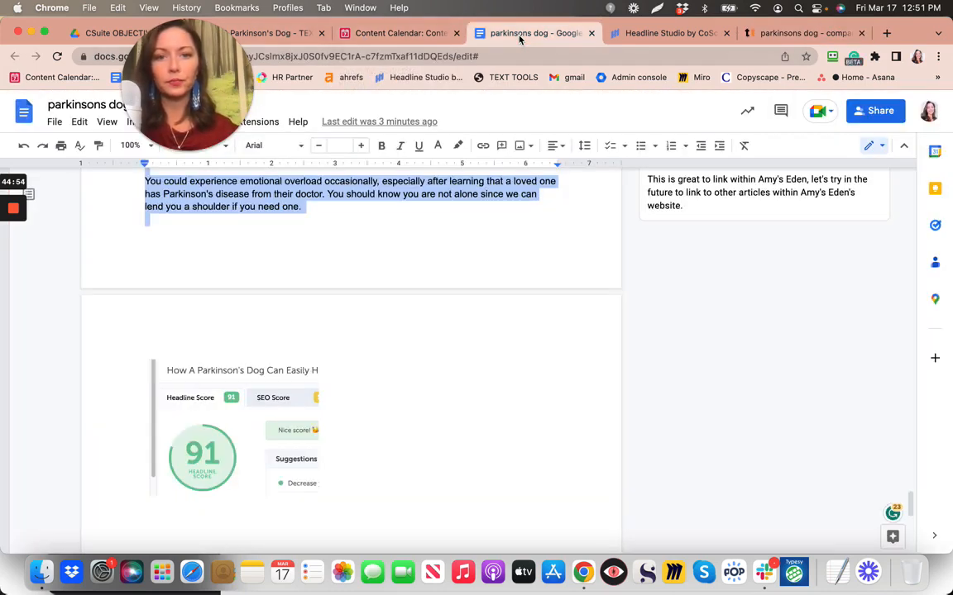
Paste the suggested keyword list above the headline-score image and delete 'privacy, policy, privacy policy' from its start
{"action": "left_click", "coordinate": [394, 262]}
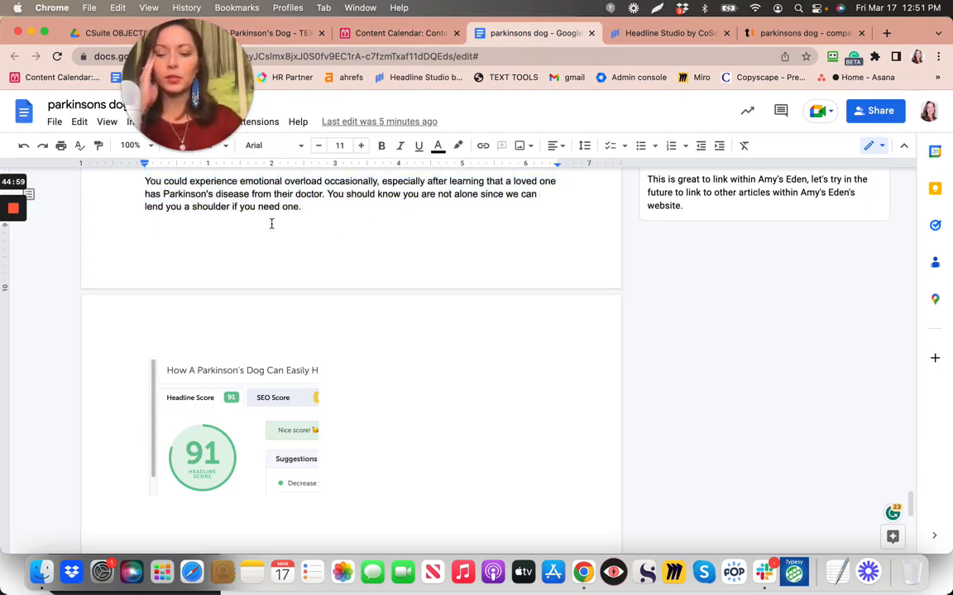
{"action": "type", "text": "privacy, policy, privacy policy, content, new, health, terms, diagnosed, top, blog, find, training, 2023, community, well, ways, news, facebook, skip, shop, rights, treatment, open, please, email, early, dogs trained, reserved, menu, careers, common, number, close, issues, resources, today, share, donate, team, family, diseases, rights reserved, network, pets, main, dogs parkinsons, year, read, helpful, friend,"}
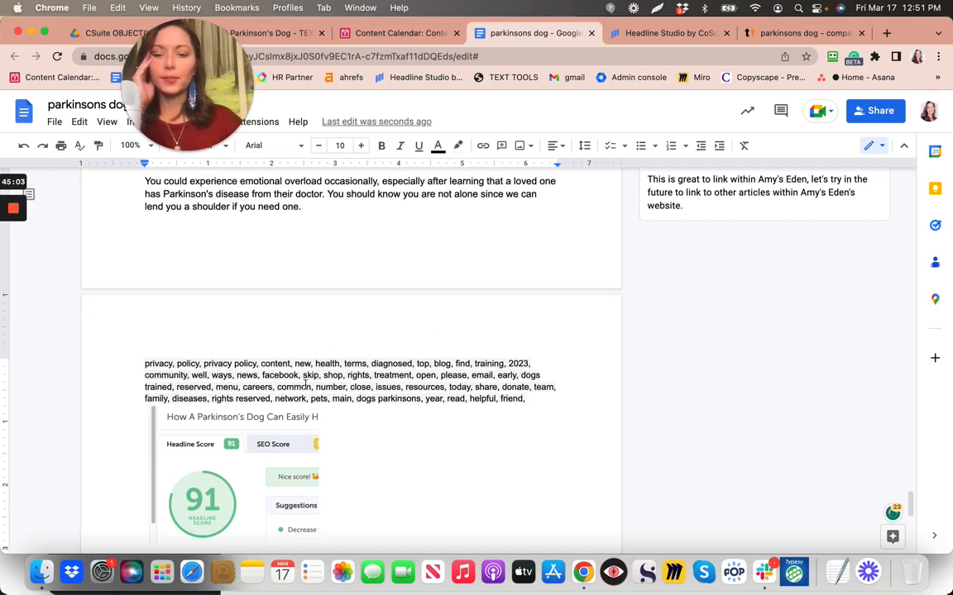
{"action": "left_click_drag", "start_coordinate": [142, 365], "coordinate": [261, 364]}
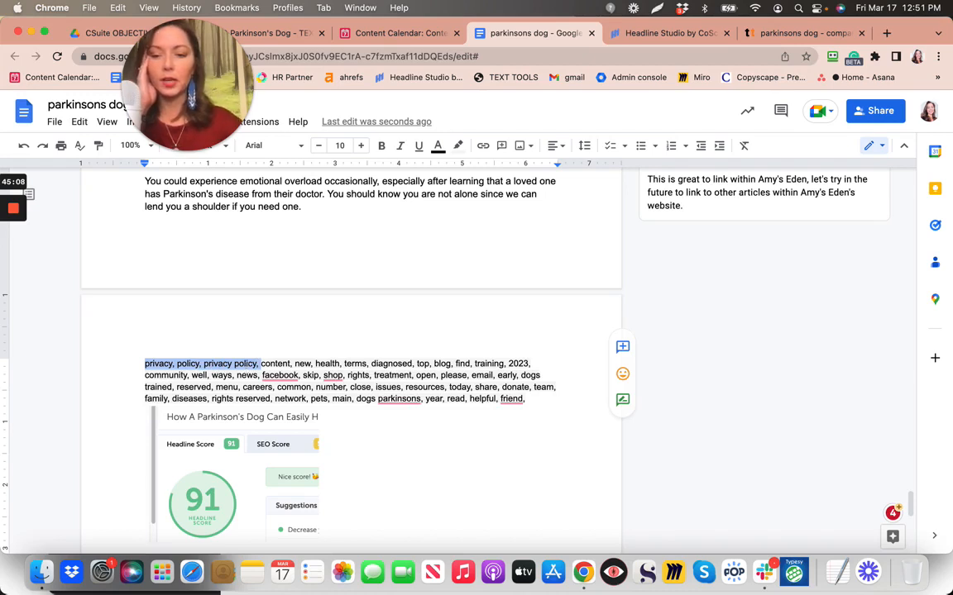
{"action": "key", "text": "BackSpace"}
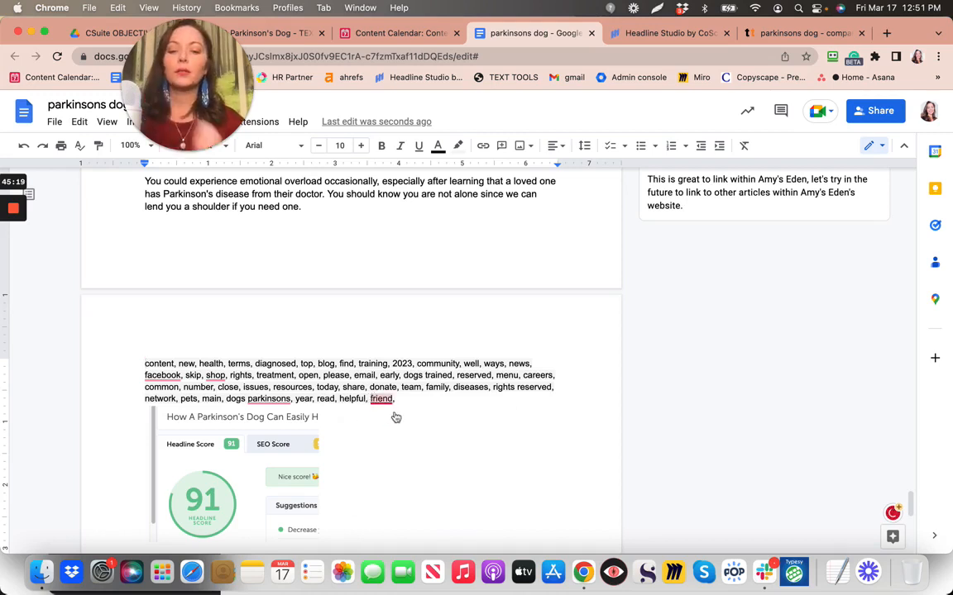
{"action": "mouse_move", "coordinate": [385, 400]}
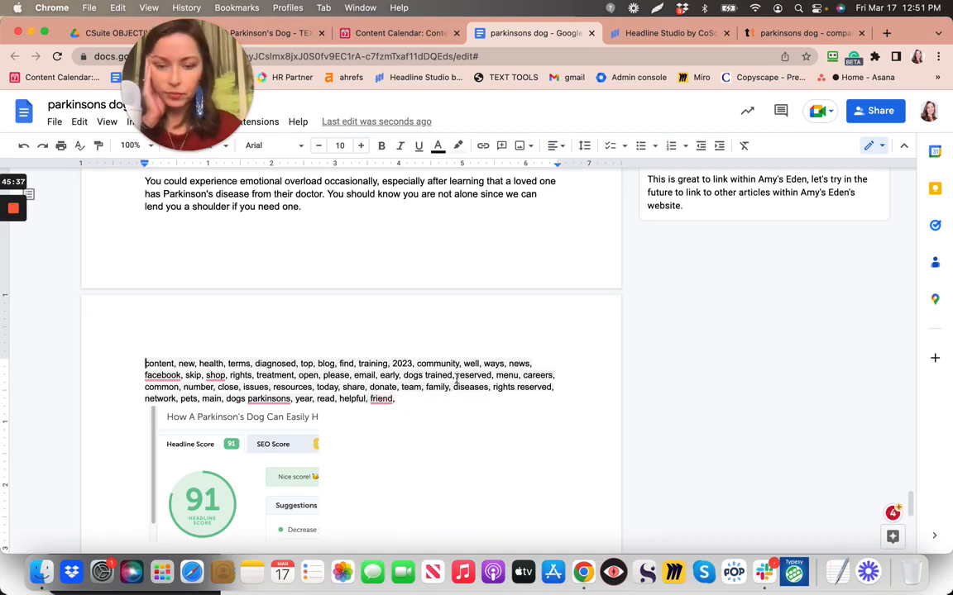
Delete 'reserved', 'rights reserved' and 'rights' from the keyword list
{"action": "left_click_drag", "start_coordinate": [456, 376], "coordinate": [496, 378]}
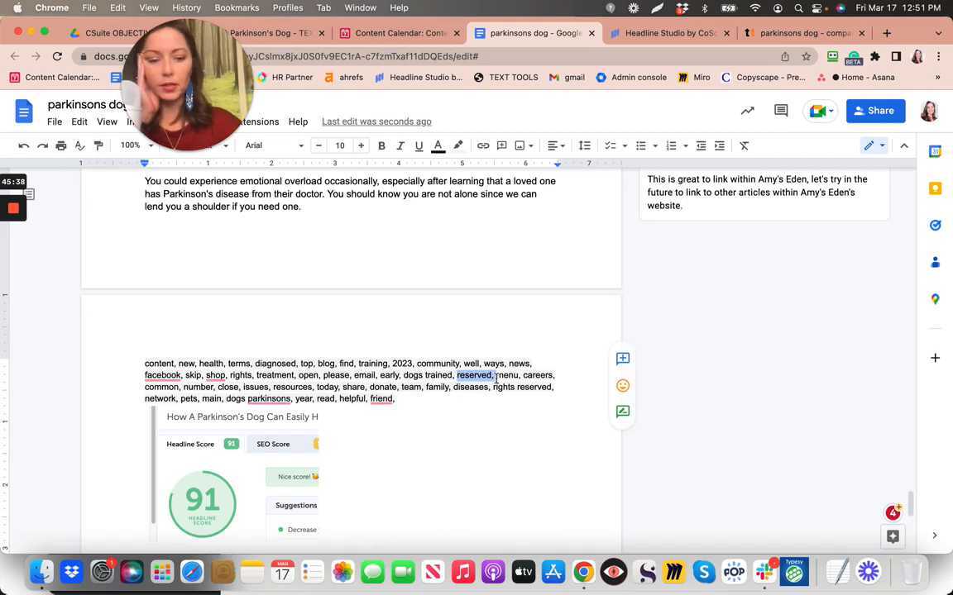
{"action": "key", "text": "BackSpace"}
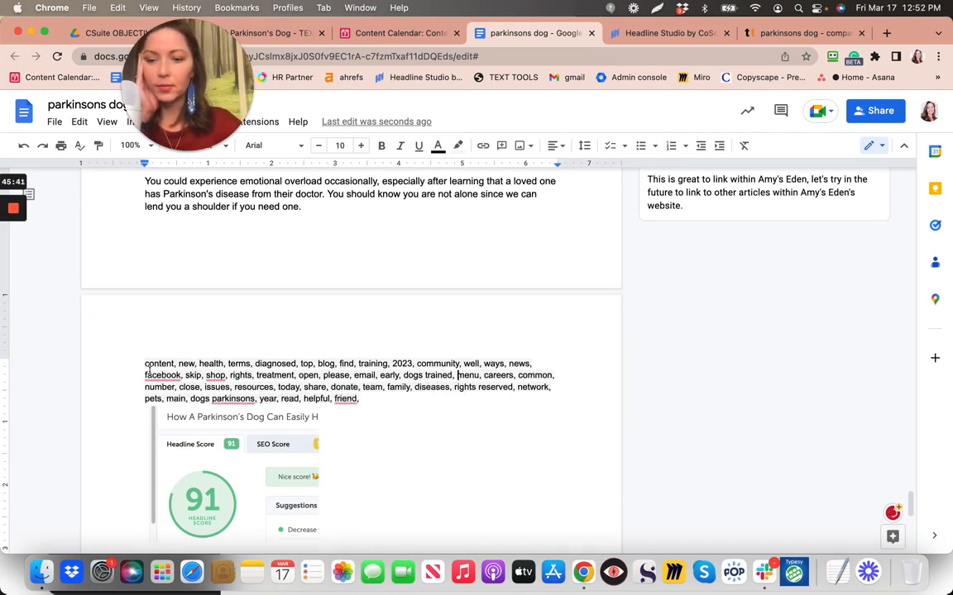
{"action": "left_click_drag", "start_coordinate": [144, 363], "coordinate": [174, 364]}
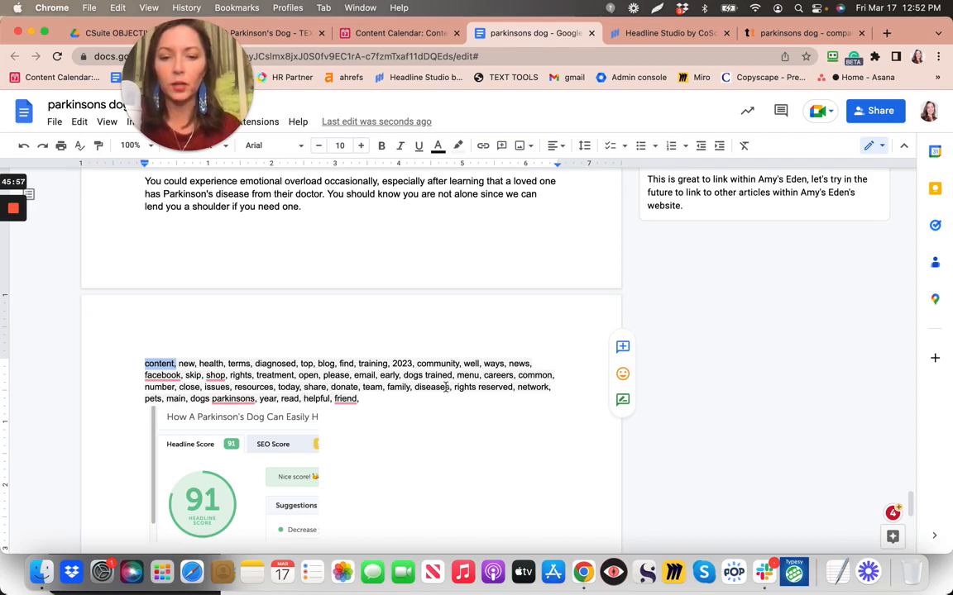
{"action": "left_click_drag", "start_coordinate": [455, 387], "coordinate": [517, 388]}
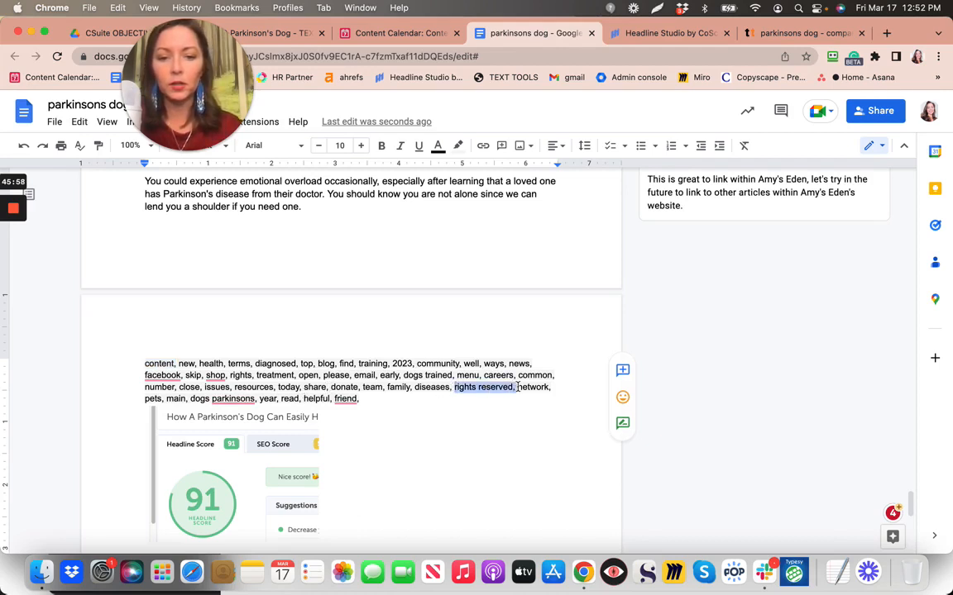
{"action": "key", "text": "BackSpace"}
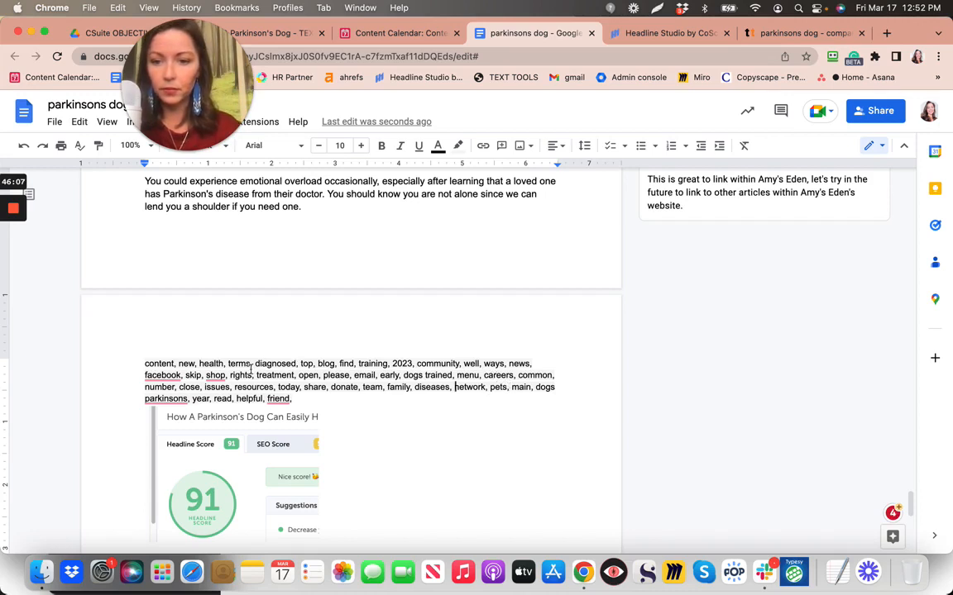
{"action": "left_click_drag", "start_coordinate": [229, 374], "coordinate": [254, 376]}
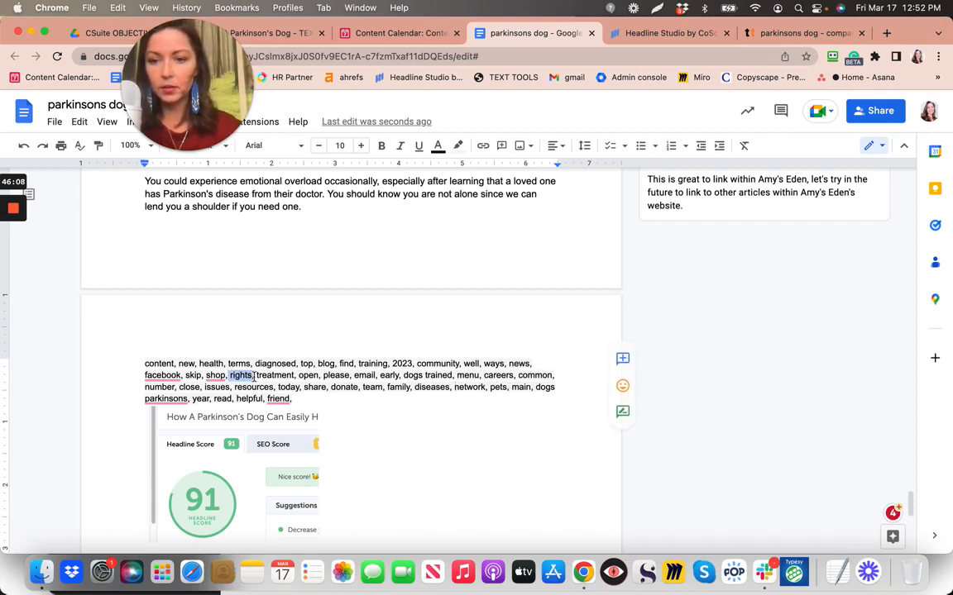
{"action": "key", "text": "BackSpace"}
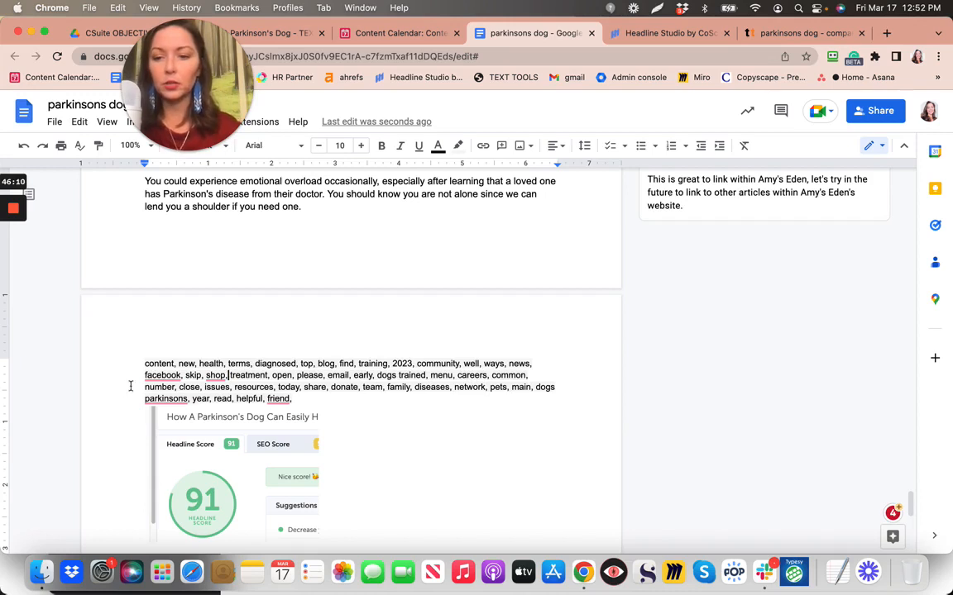
Add a blank line after 'friend,' and remove 'facebook' from the keyword list
{"action": "left_click", "coordinate": [319, 404]}
{"action": "key", "text": "Return"}
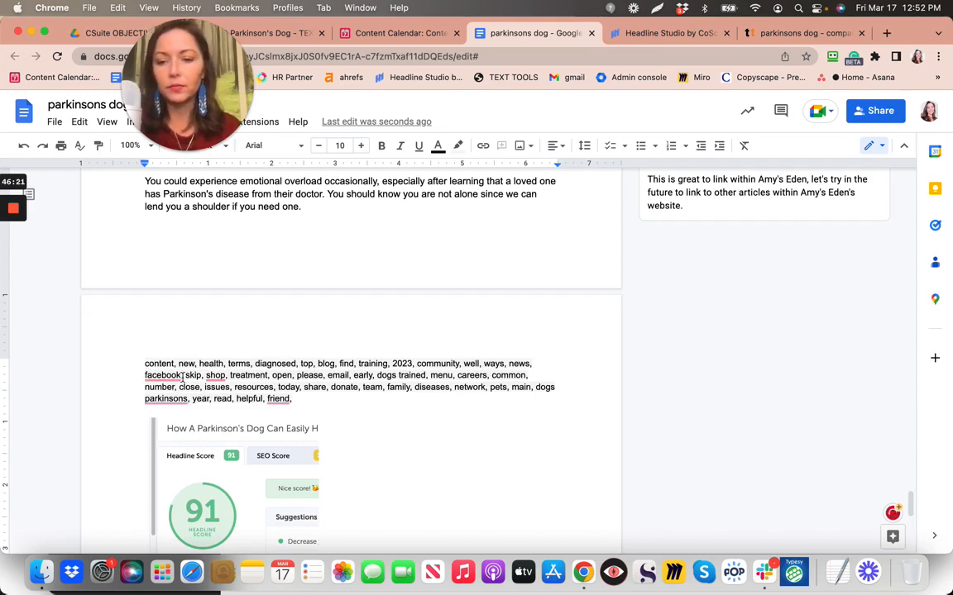
{"action": "left_click_drag", "start_coordinate": [142, 374], "coordinate": [183, 377]}
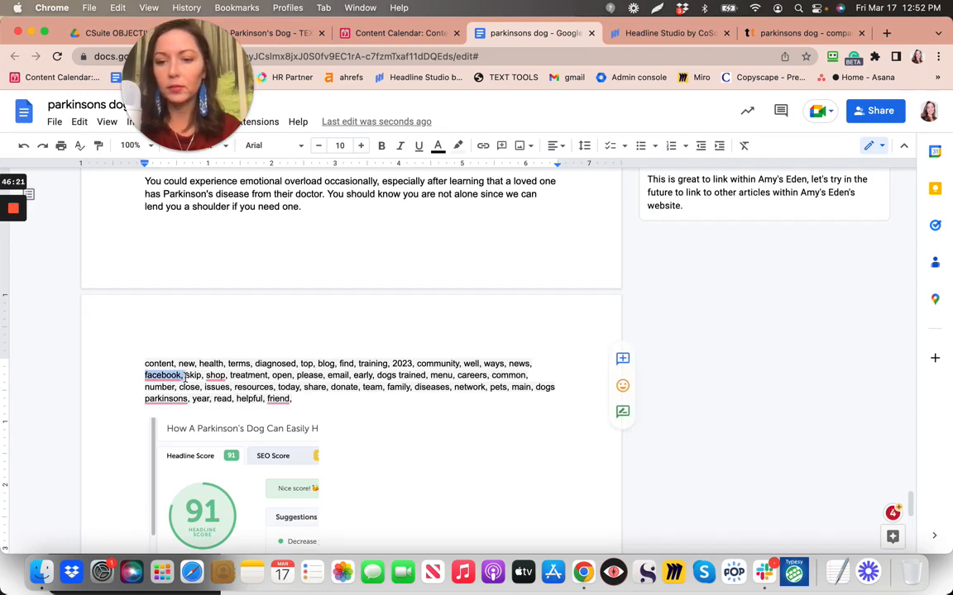
{"action": "key", "text": "BackSpace"}
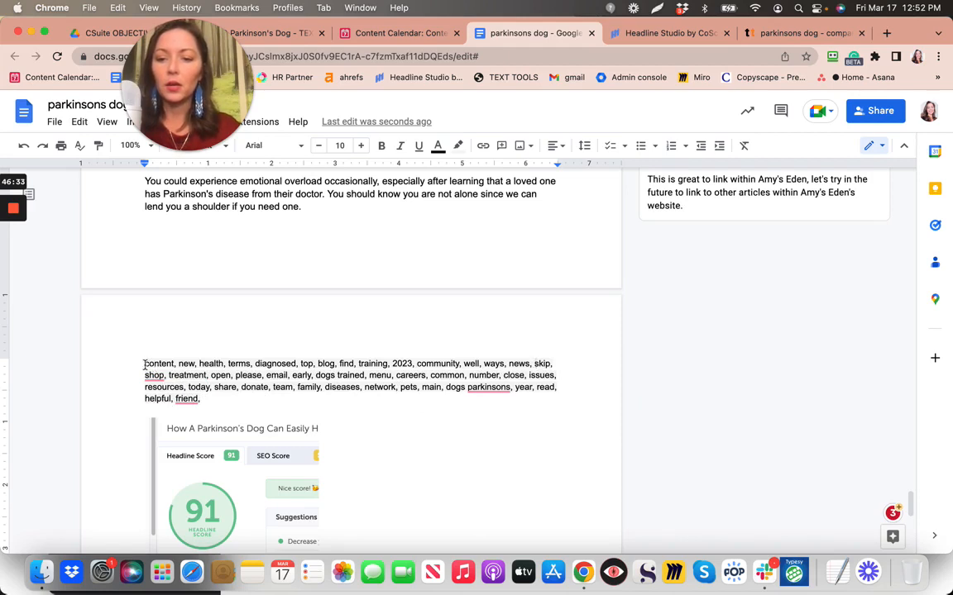
Delete 'content', 'top' and 'blog' from the keyword list
{"action": "left_click_drag", "start_coordinate": [144, 364], "coordinate": [175, 363]}
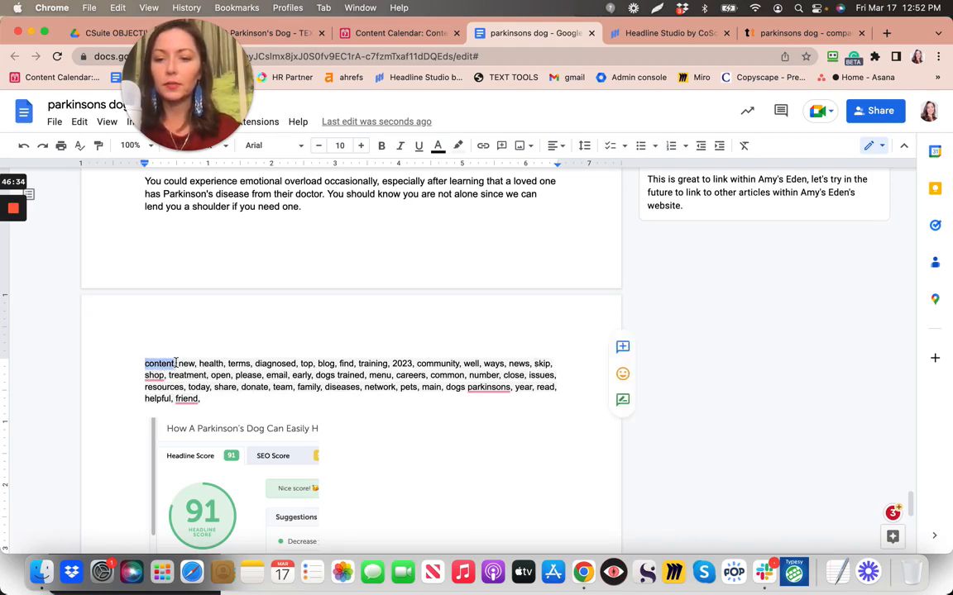
{"action": "key", "text": "BackSpace"}
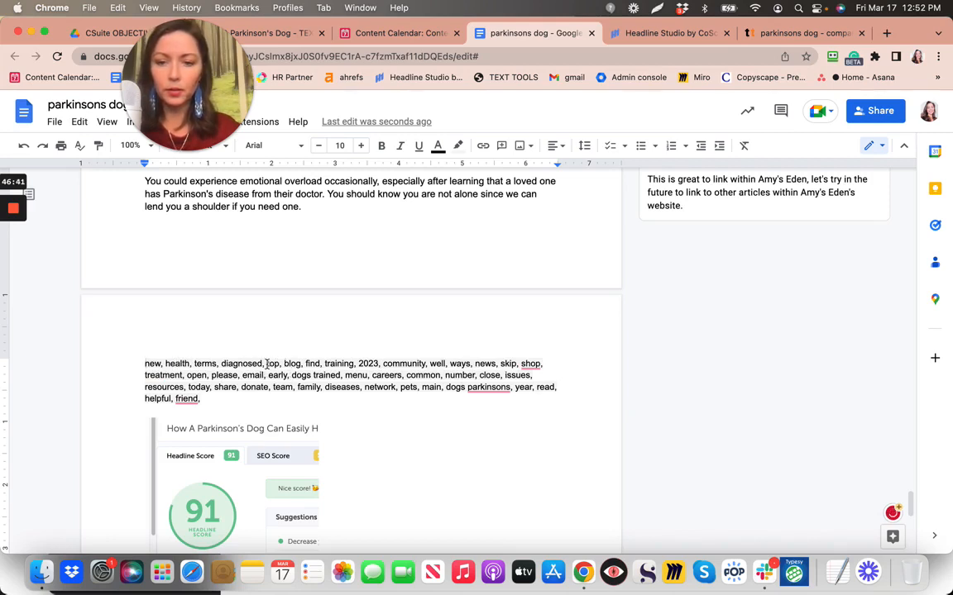
{"action": "left_click", "coordinate": [266, 364]}
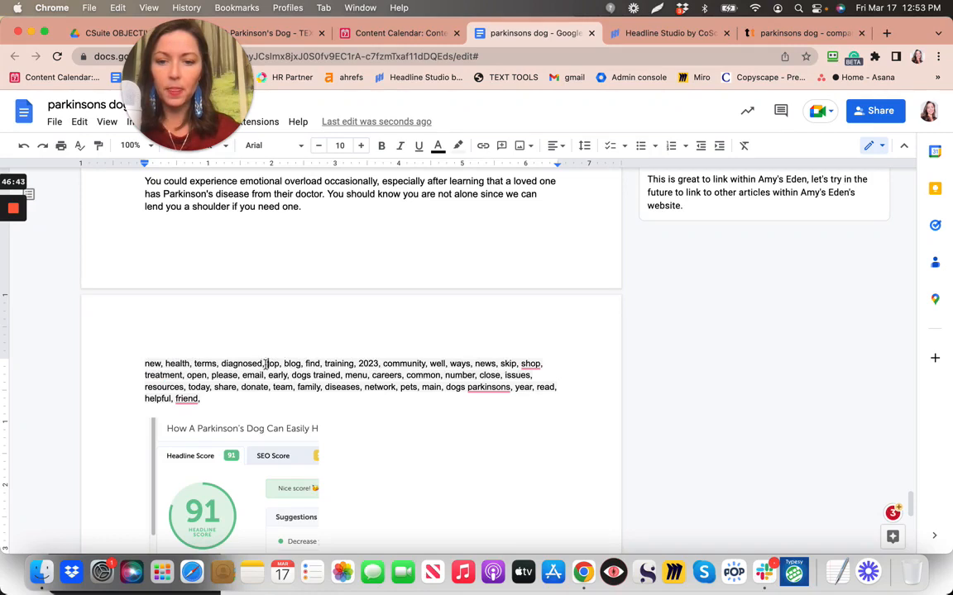
{"action": "left_click_drag", "start_coordinate": [267, 363], "coordinate": [306, 364]}
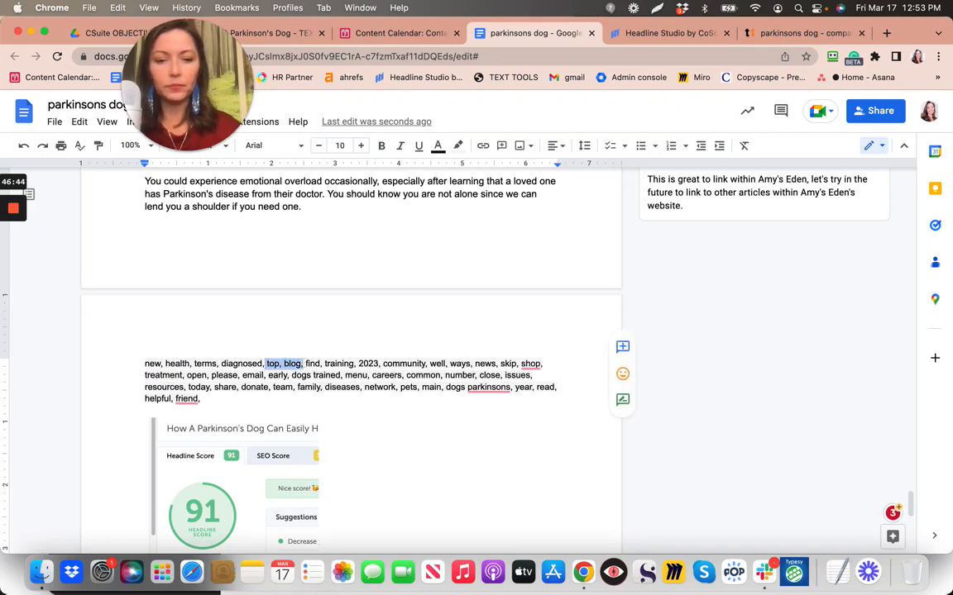
{"action": "key", "text": "BackSpace"}
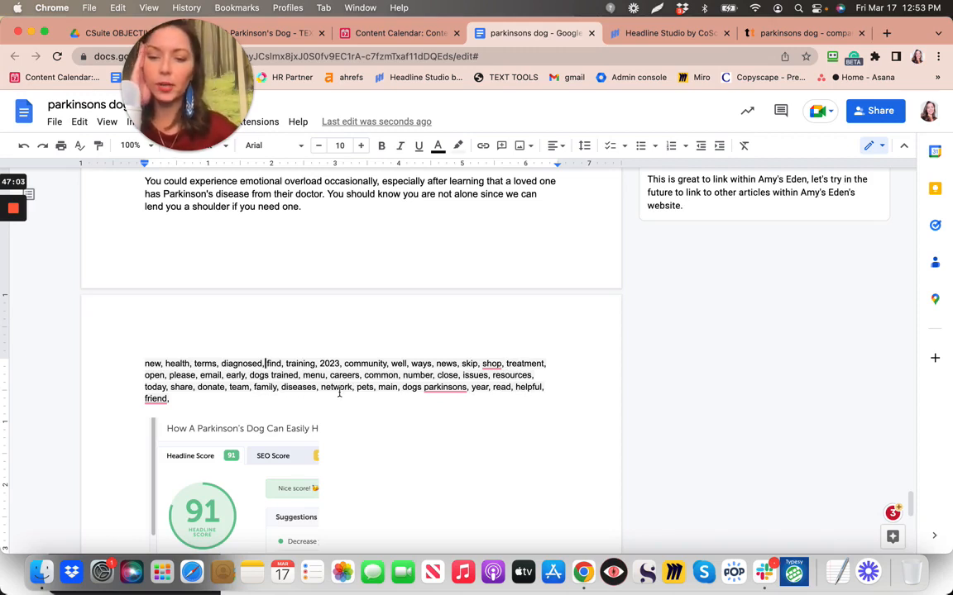
Select the entire keyword list and cut it from the article
{"action": "left_click", "coordinate": [464, 388]}
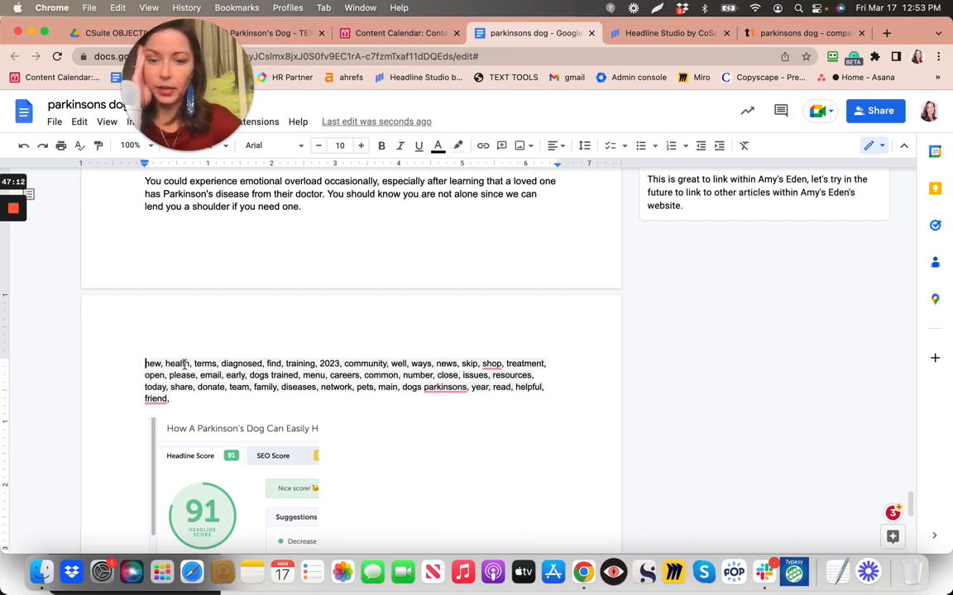
{"action": "mouse_move", "coordinate": [186, 364]}
{"action": "left_mouse_down"}
{"action": "mouse_move", "coordinate": [171, 362]}
{"action": "mouse_move", "coordinate": [192, 403]}
{"action": "left_mouse_up"}
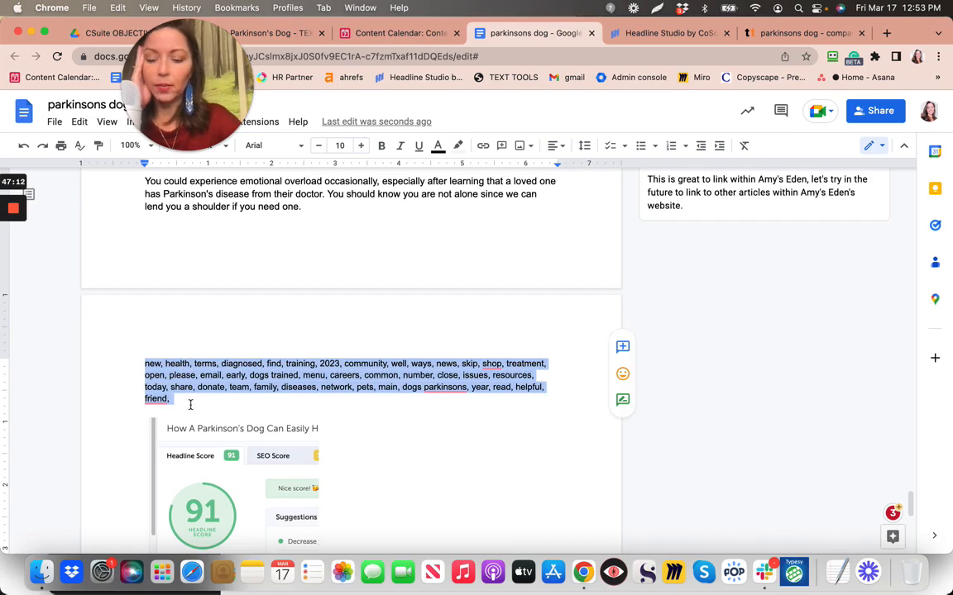
{"action": "key", "text": "BackSpace"}
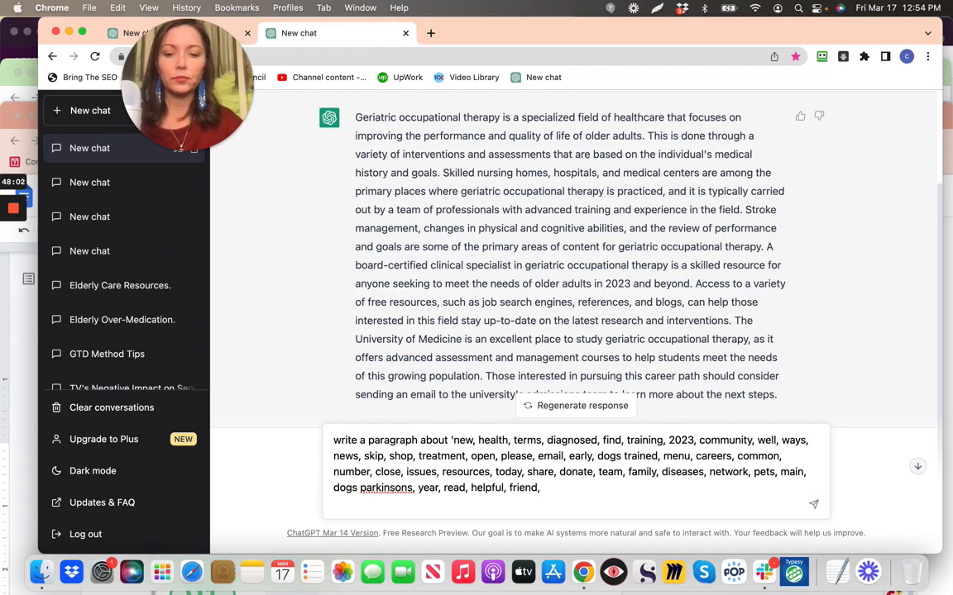
Send ChatGPT the prompt ending "'parkinson's dog' using the following words:" with the keyword list; it errors
{"action": "type", "text": "'parkin"}
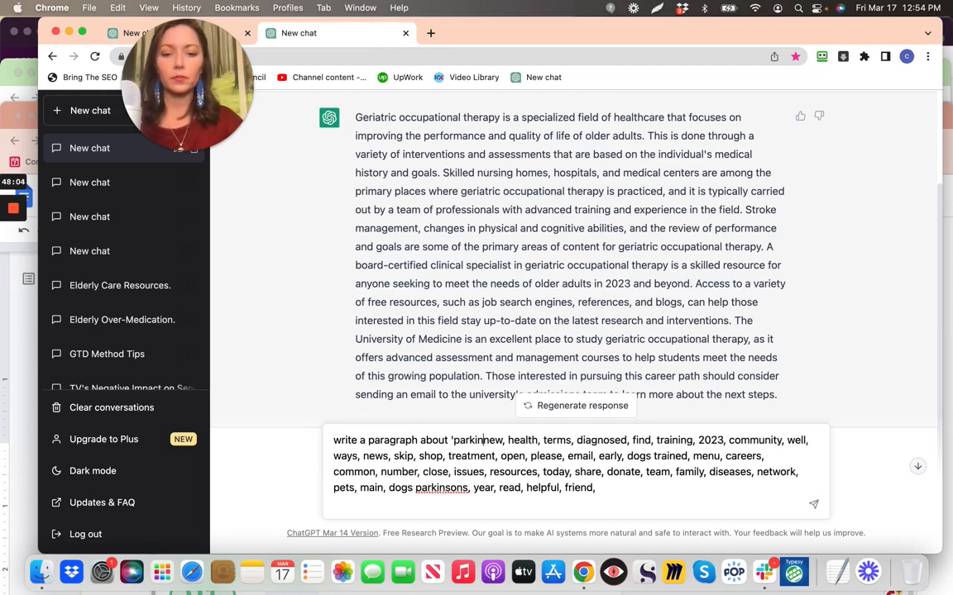
{"action": "type", "text": "son's dog"}
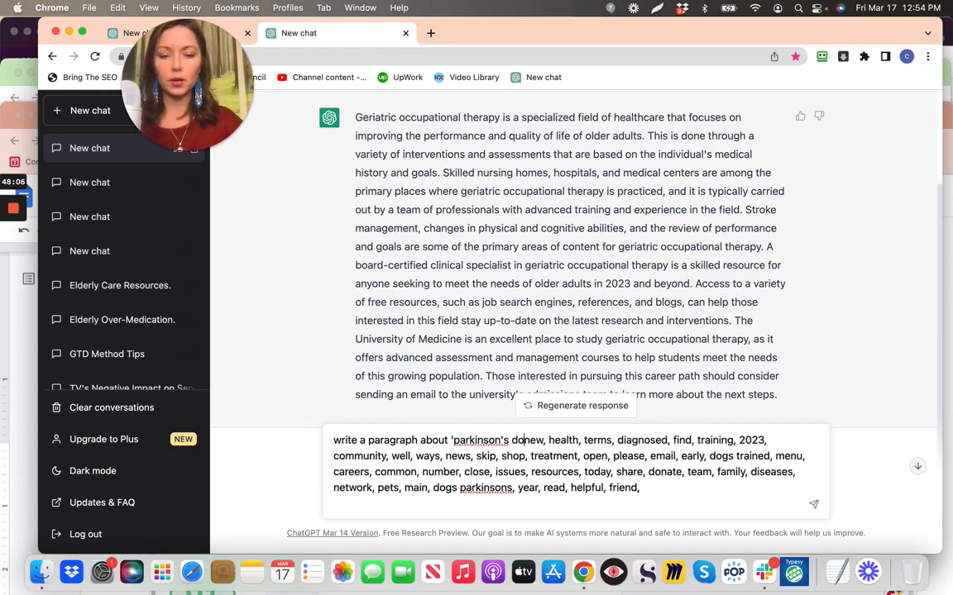
{"action": "type", "text": "' using "}
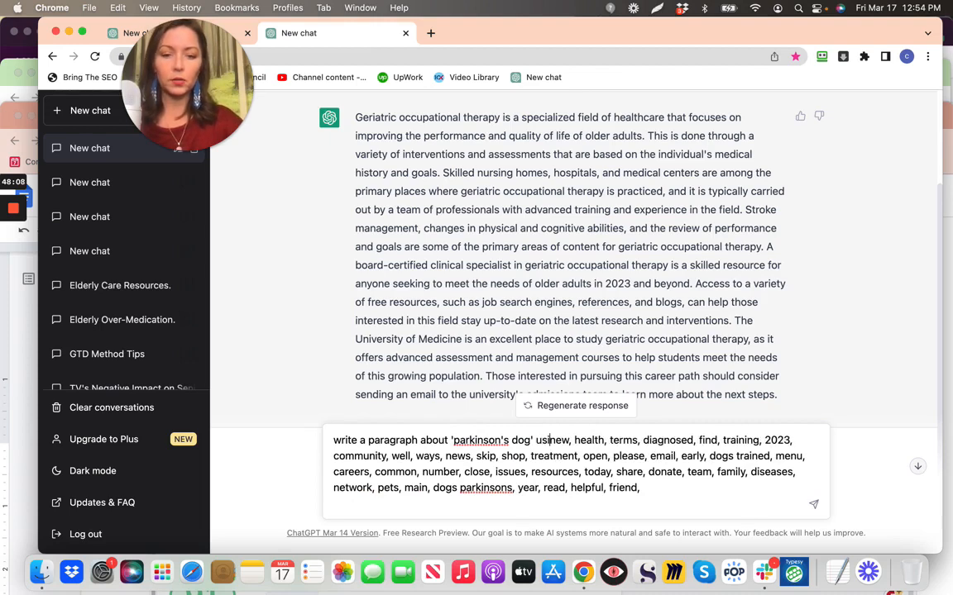
{"action": "type", "text": "the follo"}
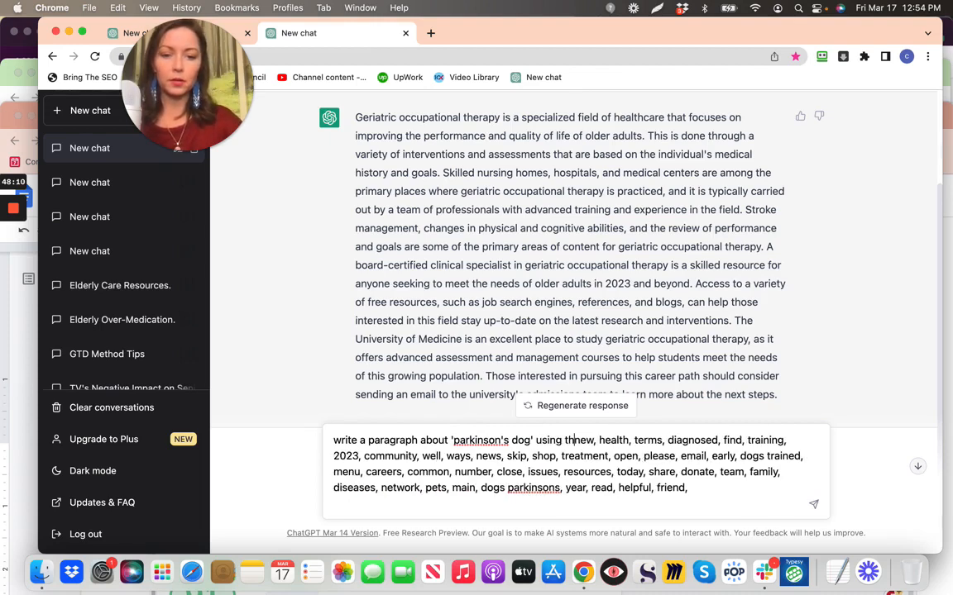
{"action": "type", "text": "wing words:"}
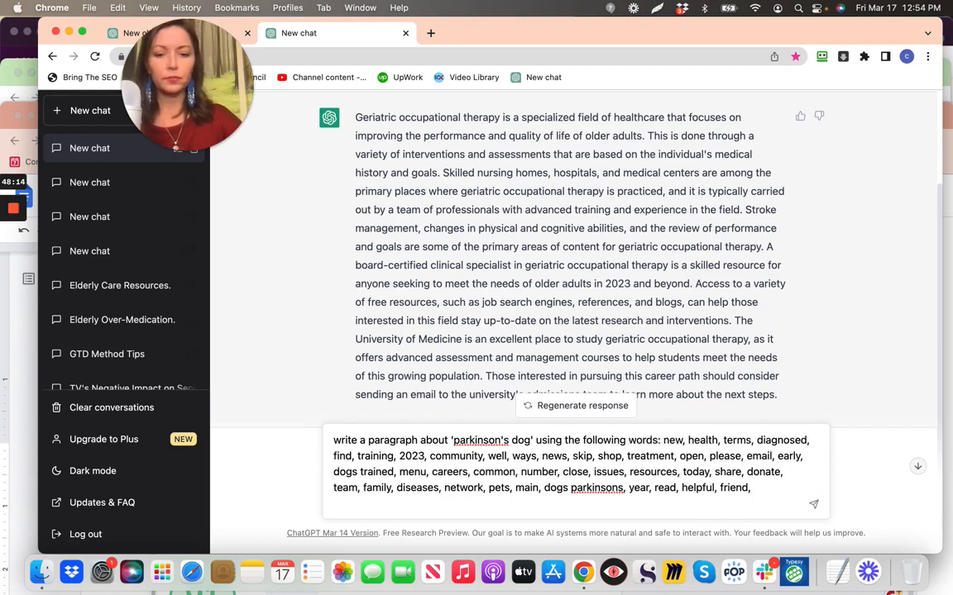
{"action": "key", "text": "Return"}
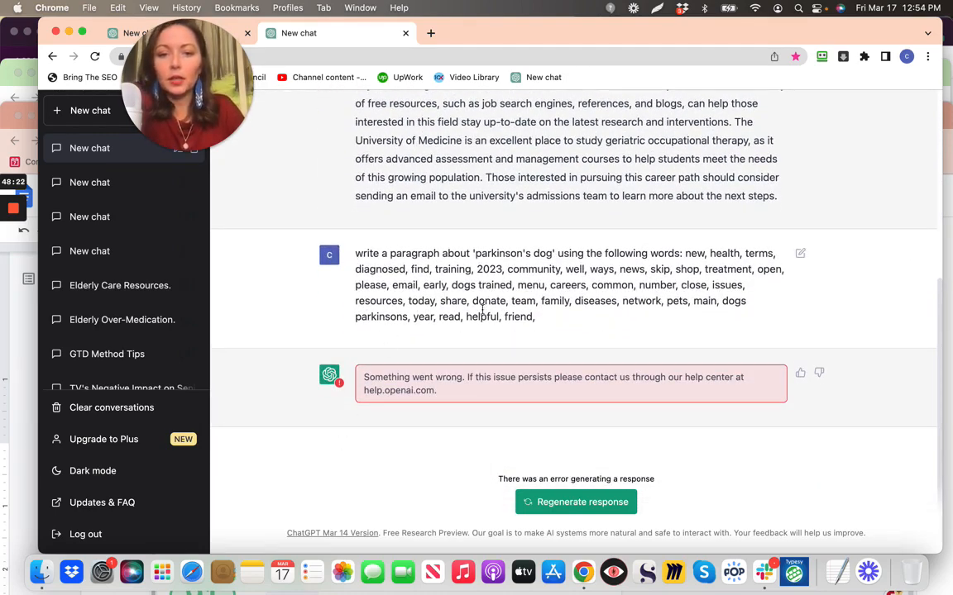
{"action": "left_click_drag", "start_coordinate": [357, 254], "coordinate": [543, 319]}
{"action": "key", "text": "super+c"}
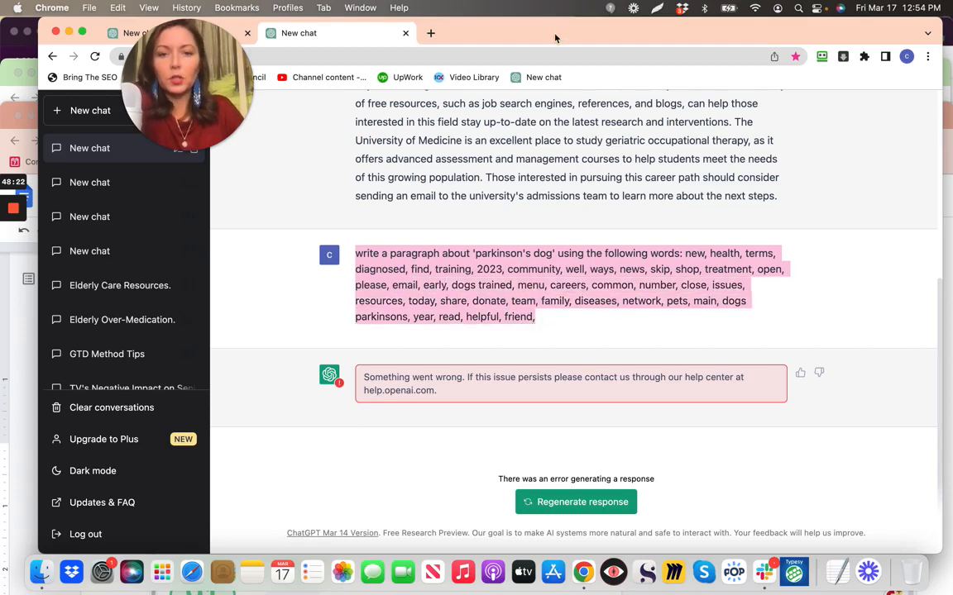
{"action": "mouse_move", "coordinate": [555, 35]}
{"action": "left_mouse_down"}
{"action": "mouse_move", "coordinate": [555, 50]}
{"action": "mouse_move", "coordinate": [544, 22]}
{"action": "left_mouse_up"}
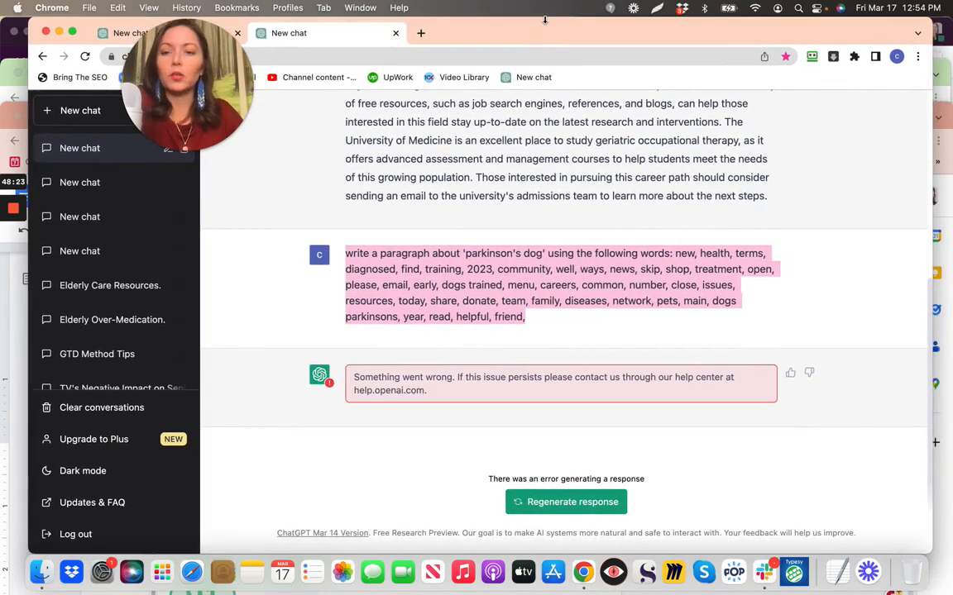
Reload ChatGPT and resend "write a paragraph about 'parkinsons dog' using the following words:" with the keywords
{"action": "left_click", "coordinate": [236, 77]}
{"action": "left_click_drag", "start_coordinate": [490, 96], "coordinate": [489, 76]}
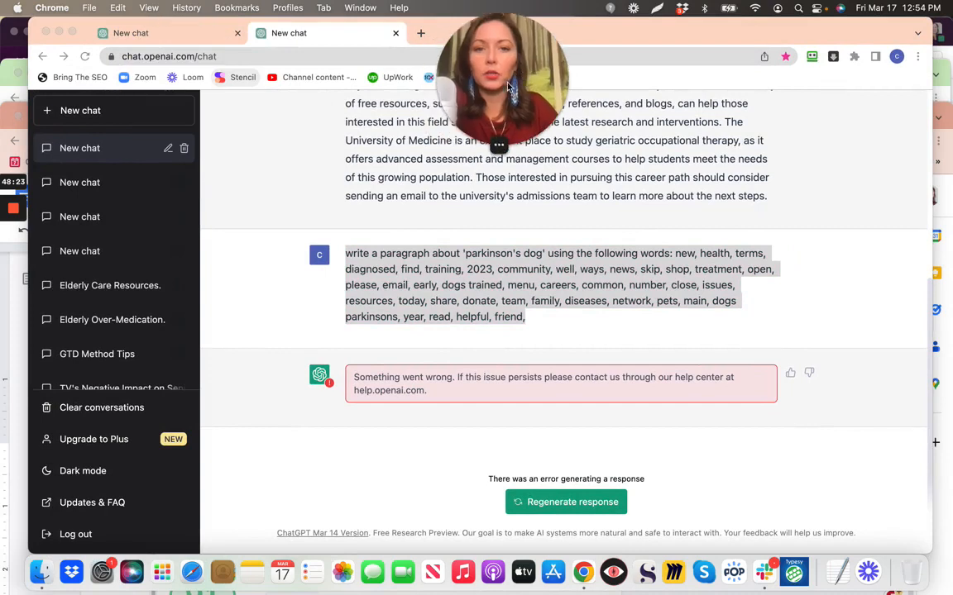
{"action": "left_click", "coordinate": [85, 58]}
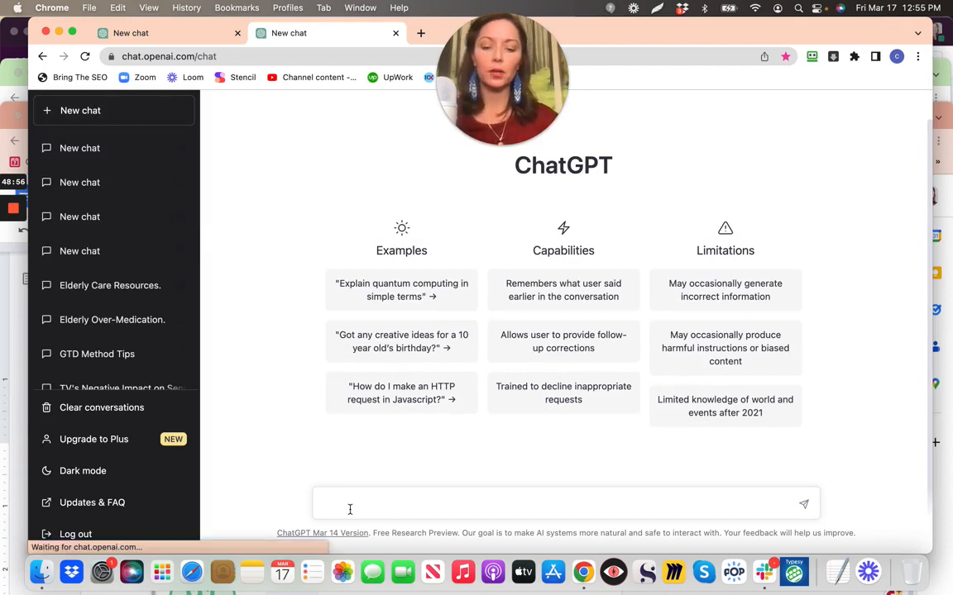
{"action": "key", "text": "super+v"}
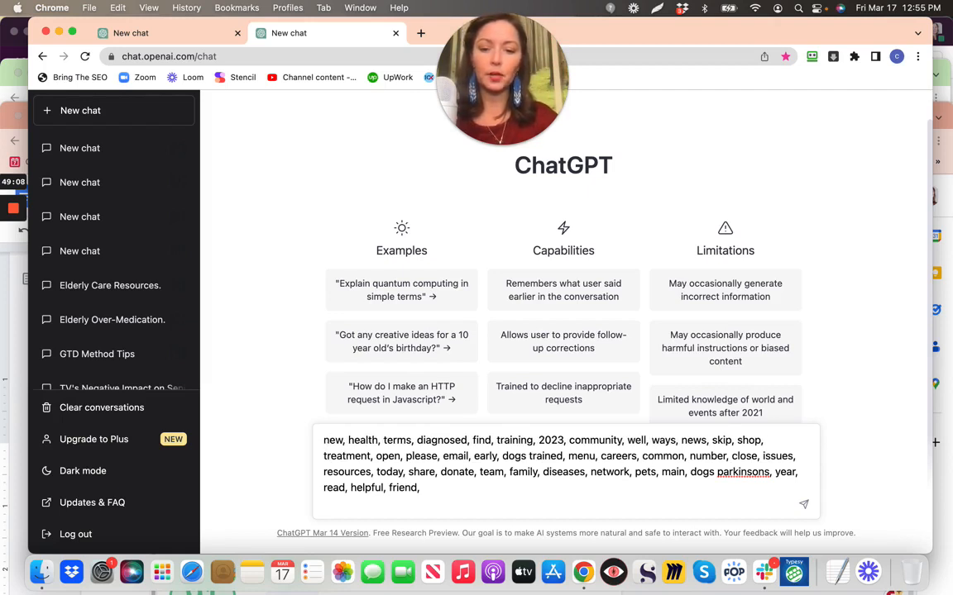
{"action": "type", "text": "write "}
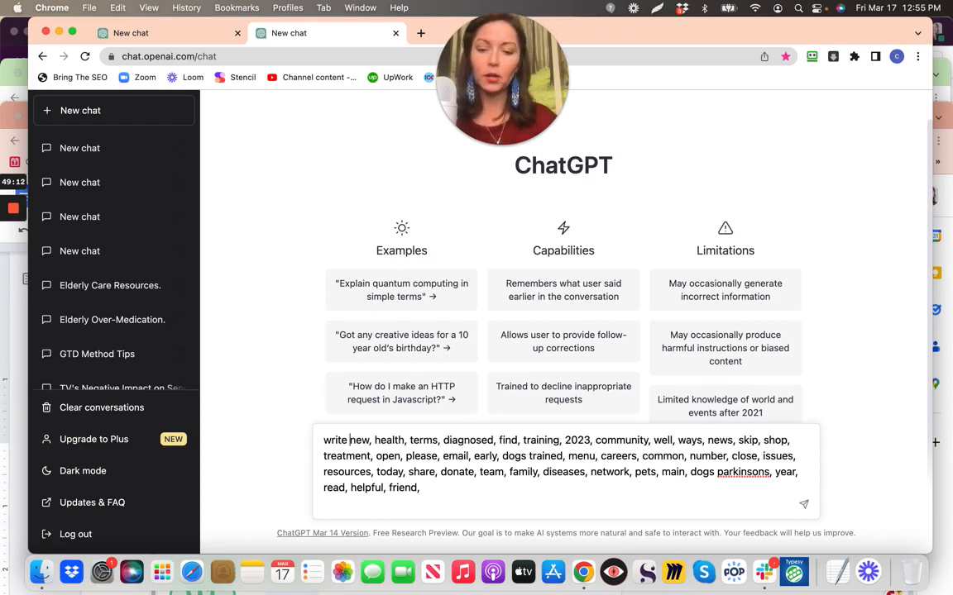
{"action": "type", "text": "a paragra"}
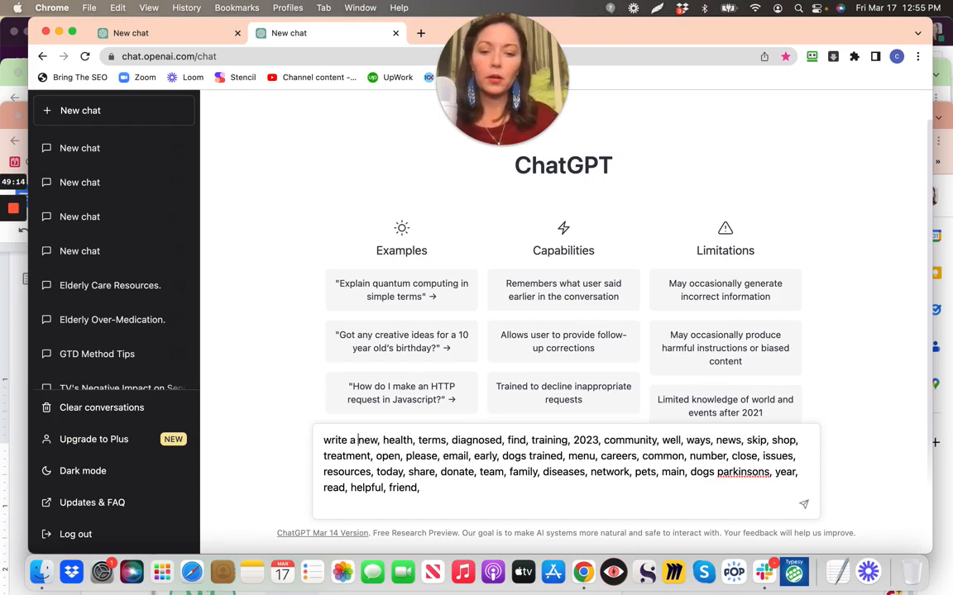
{"action": "type", "text": "ph "}
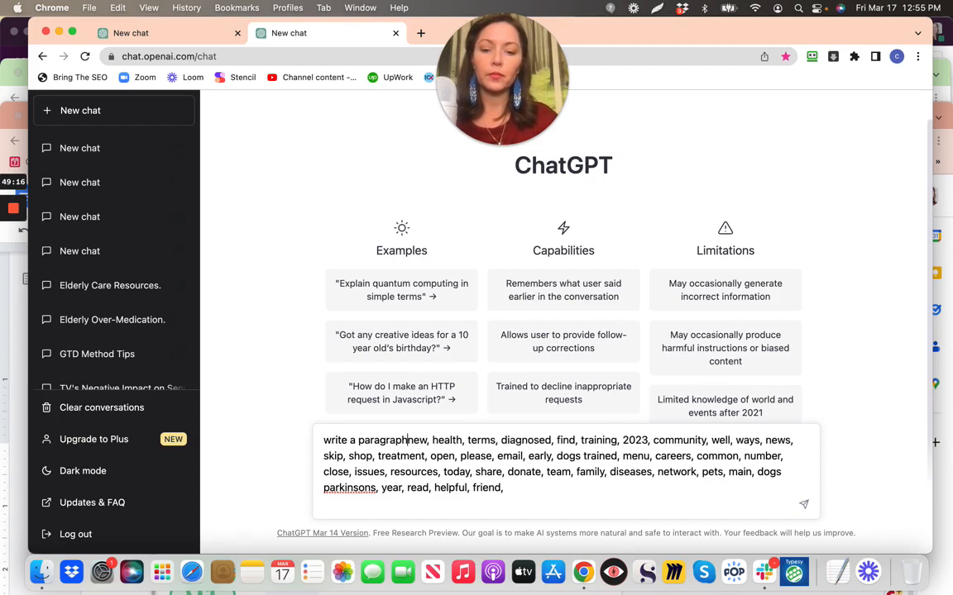
{"action": "type", "text": "about 'pa"}
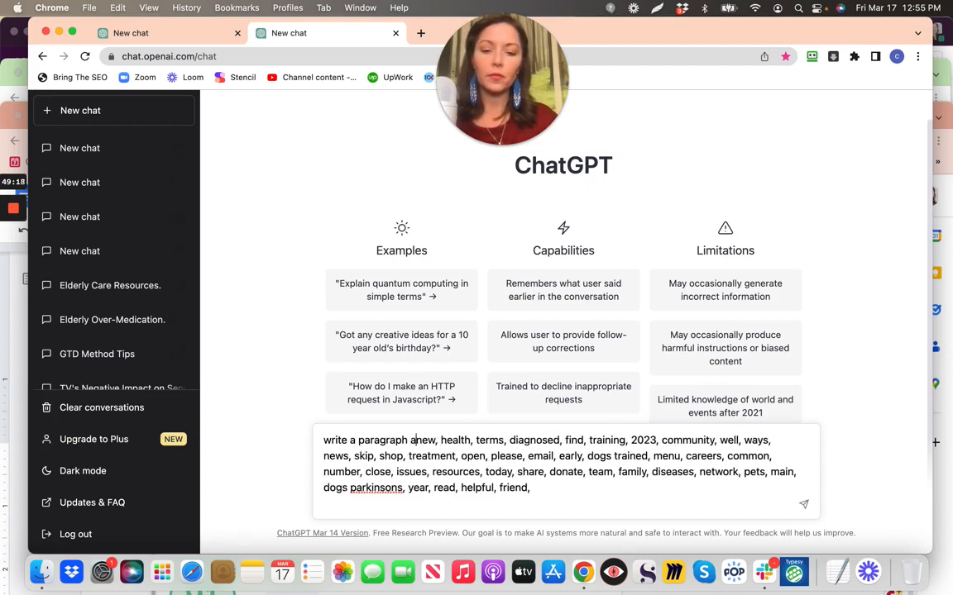
{"action": "type", "text": "rkinson"}
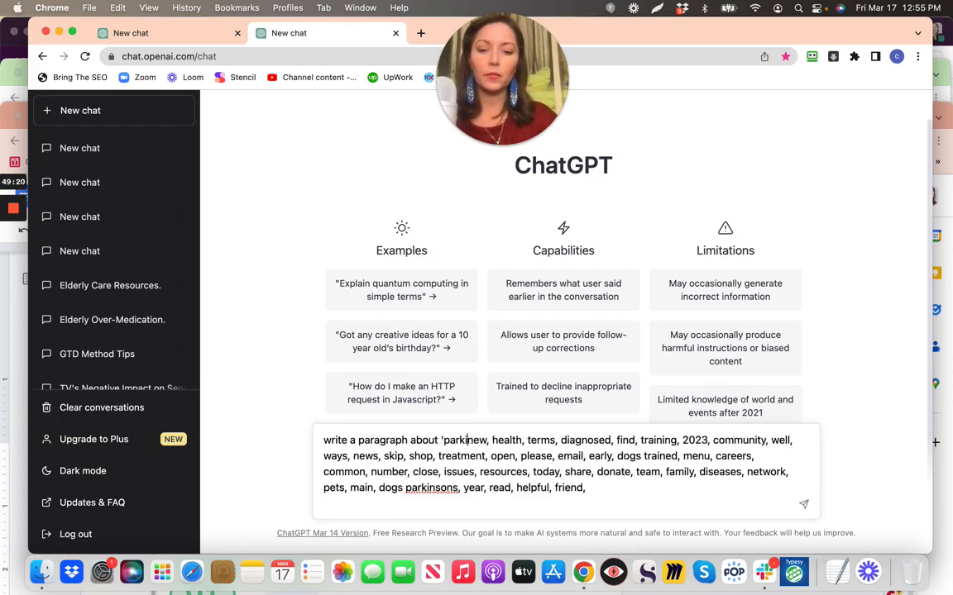
{"action": "type", "text": "s dog"}
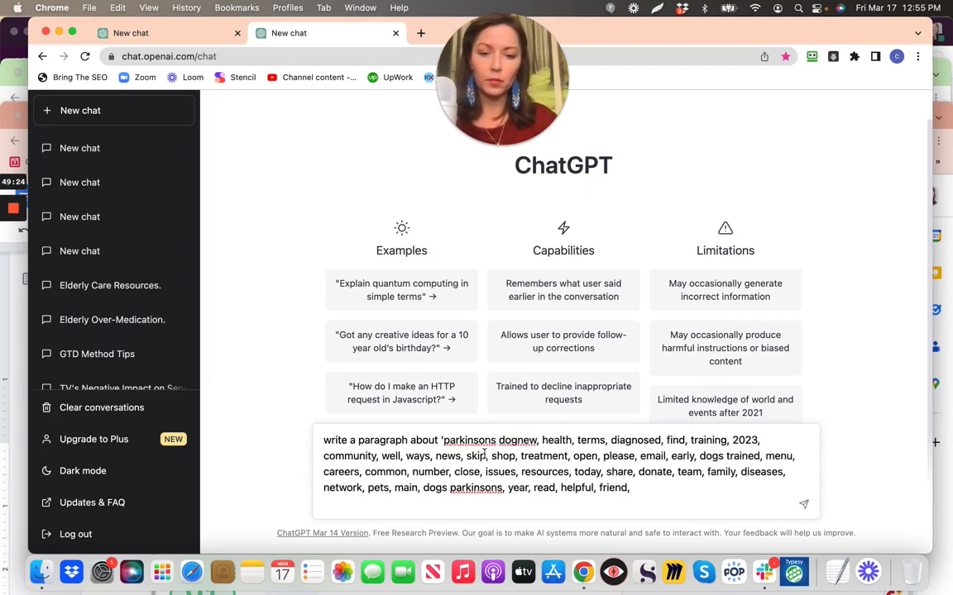
{"action": "type", "text": "' using the "}
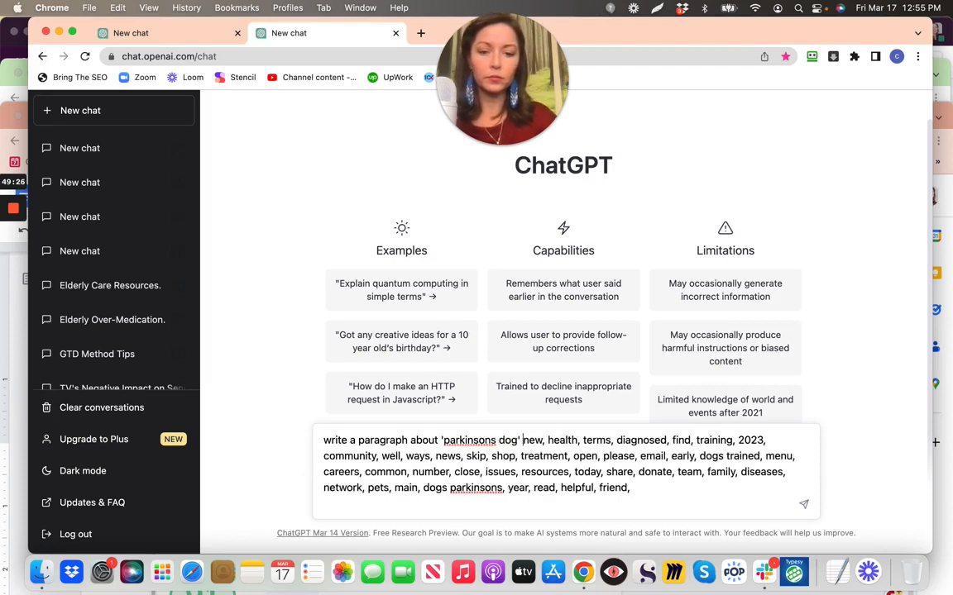
{"action": "type", "text": "following wo"}
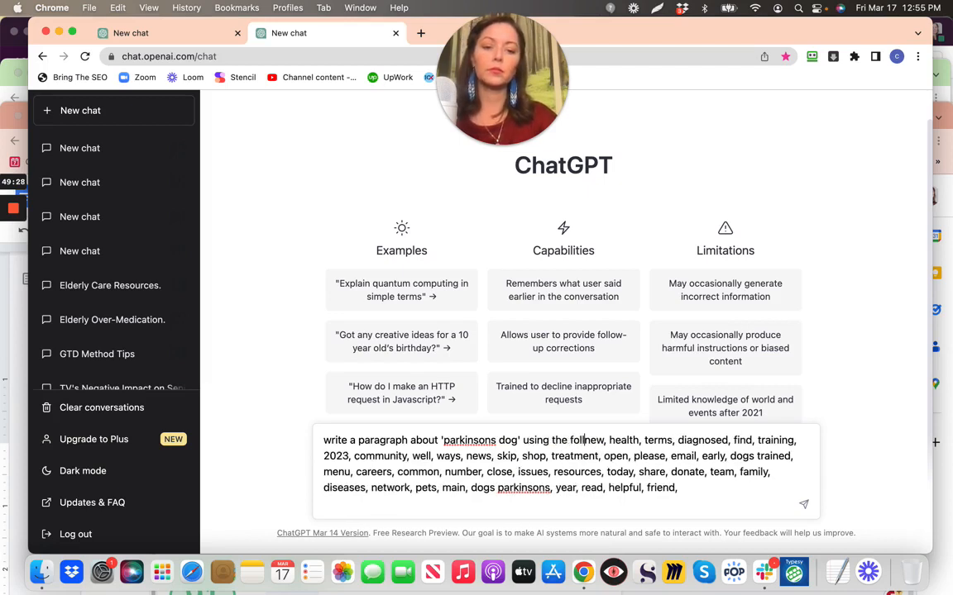
{"action": "type", "text": "rds:"}
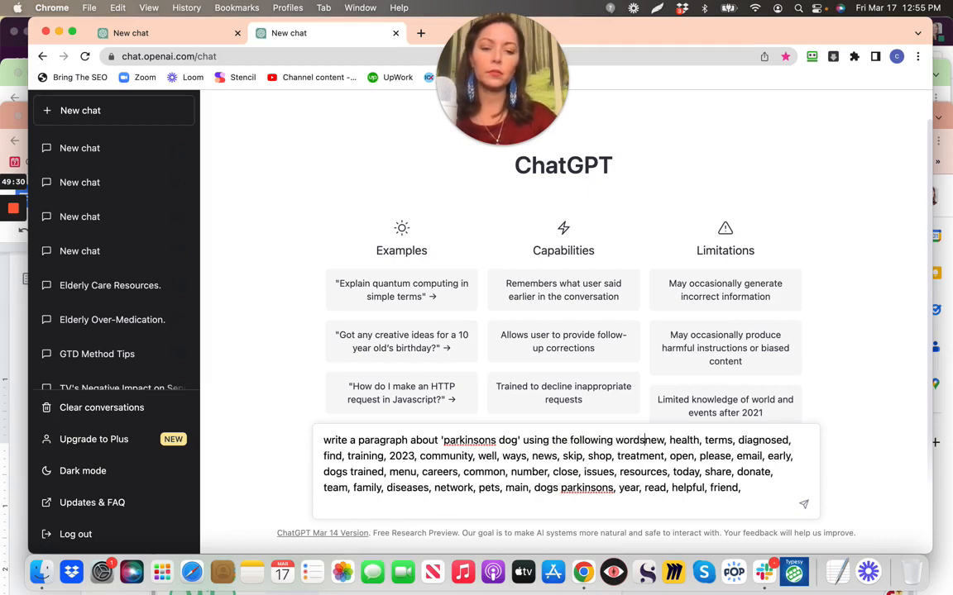
{"action": "key", "text": "Return"}
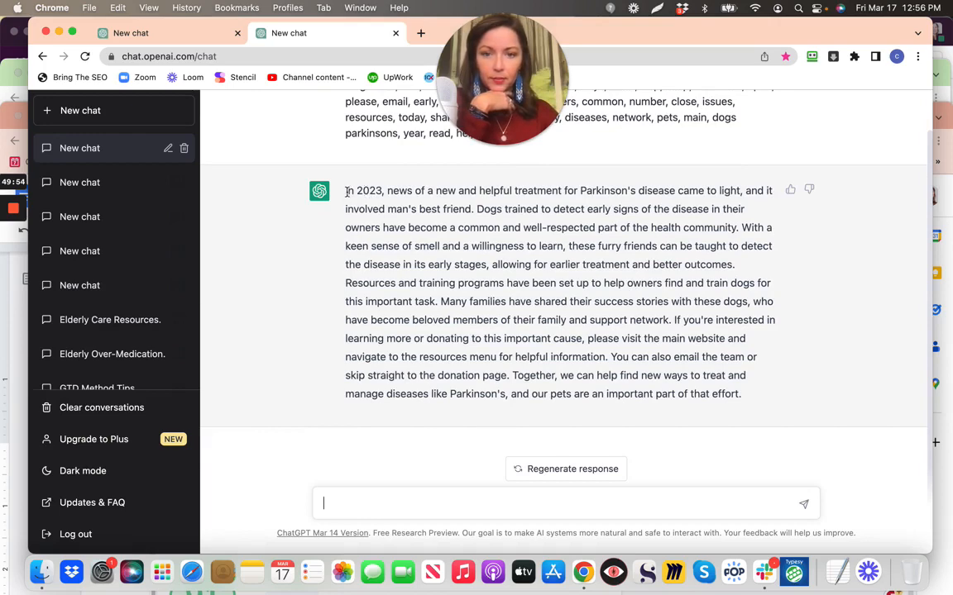
Copy ChatGPT's 'In 2023' Parkinson's dog paragraph and bring the parkinsons dog document forward
{"action": "left_click_drag", "start_coordinate": [348, 192], "coordinate": [765, 405]}
{"action": "key", "text": "super+c"}
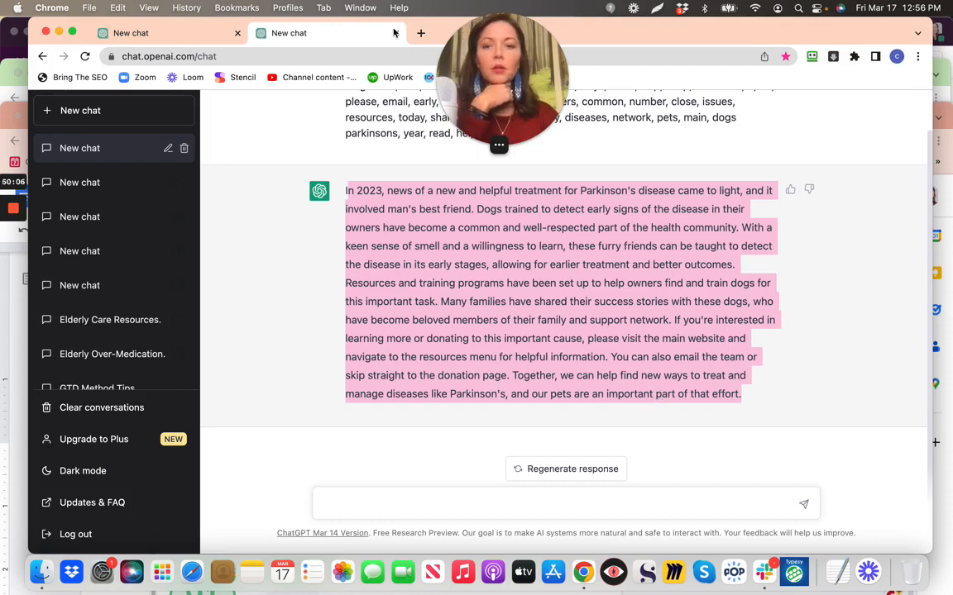
{"action": "left_click_drag", "start_coordinate": [815, 32], "coordinate": [817, 167]}
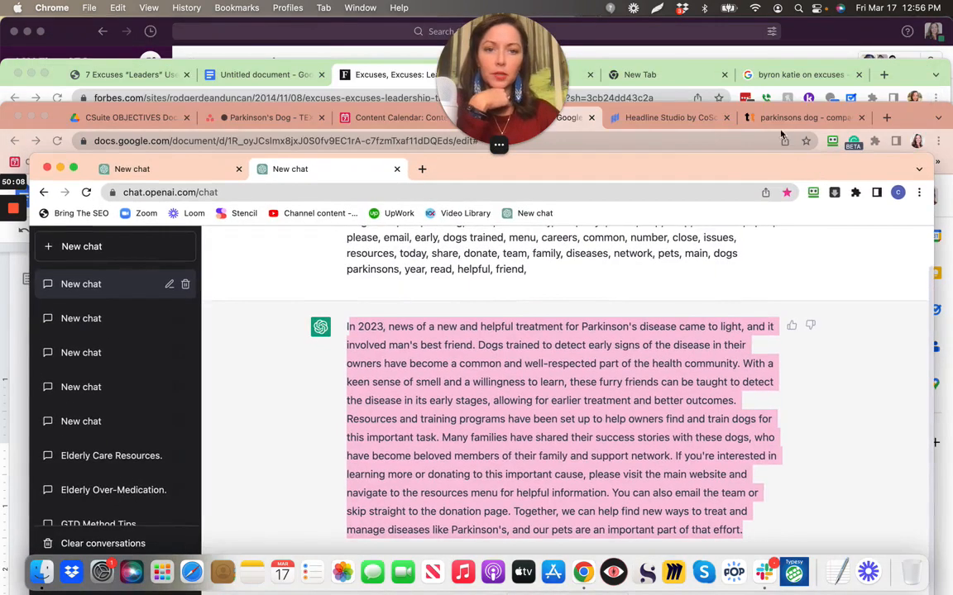
{"action": "left_click_drag", "start_coordinate": [907, 118], "coordinate": [905, 16]}
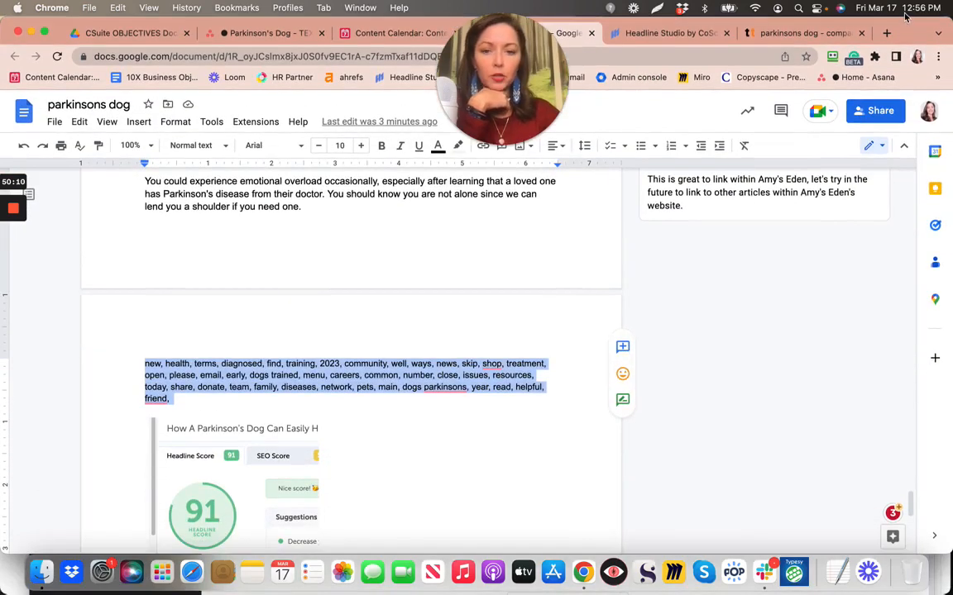
Paste the ChatGPT paragraph on a new line after 'friend,' and restore its opening 'I' in 'In 2023'
{"action": "left_click", "coordinate": [467, 399]}
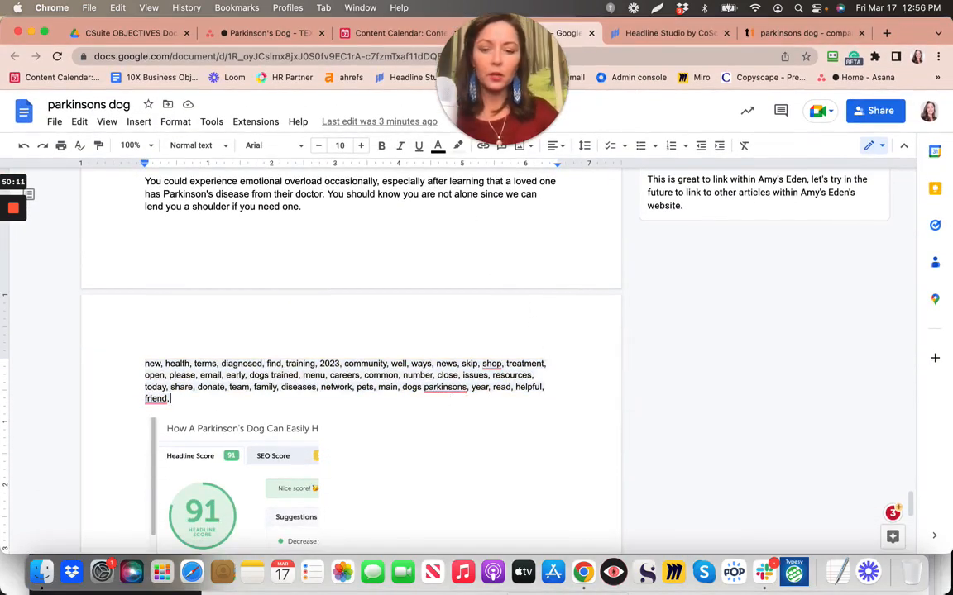
{"action": "key", "text": "Return"}
{"action": "key", "text": "Return"}
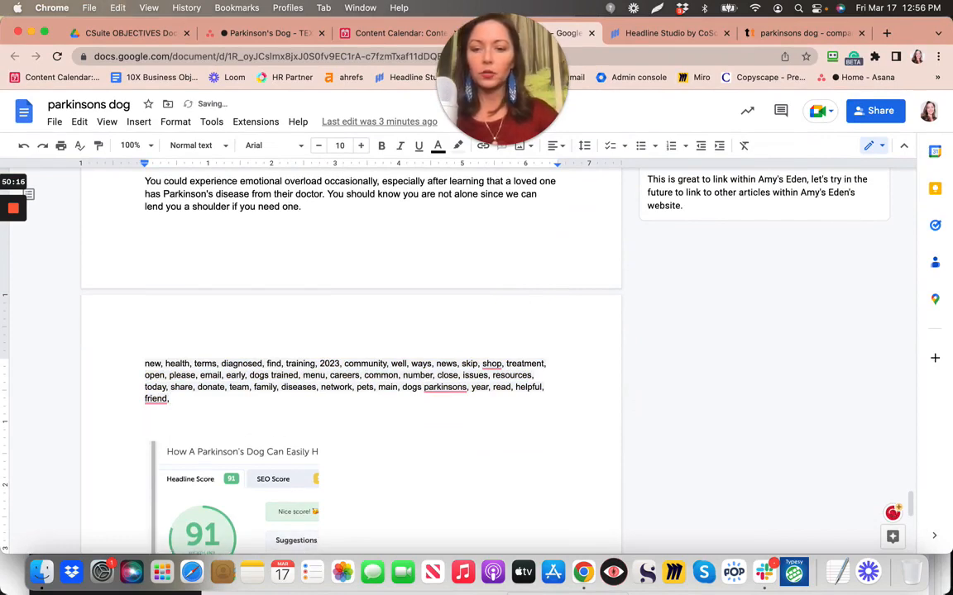
{"action": "key", "text": "super+v"}
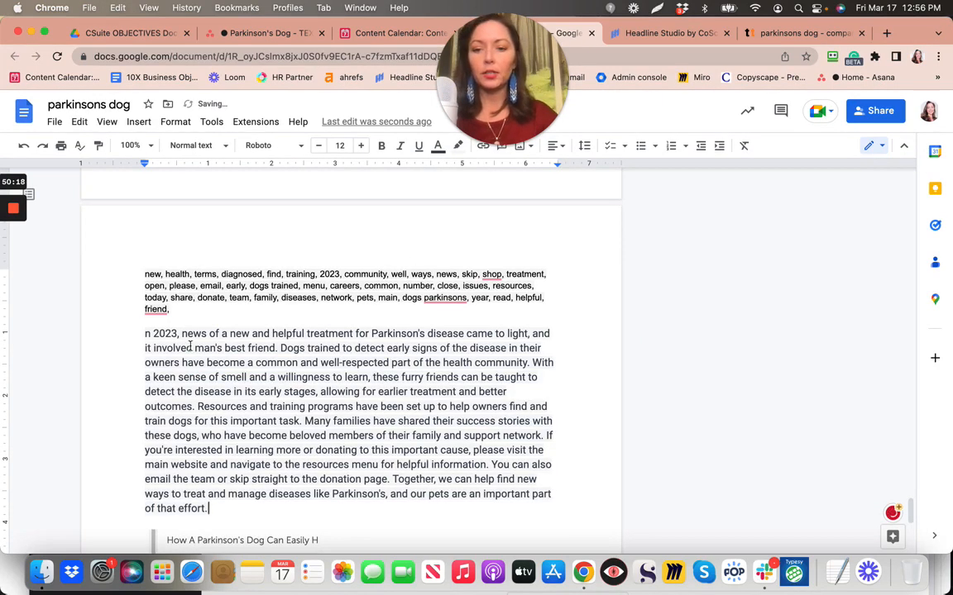
{"action": "left_click", "coordinate": [147, 333]}
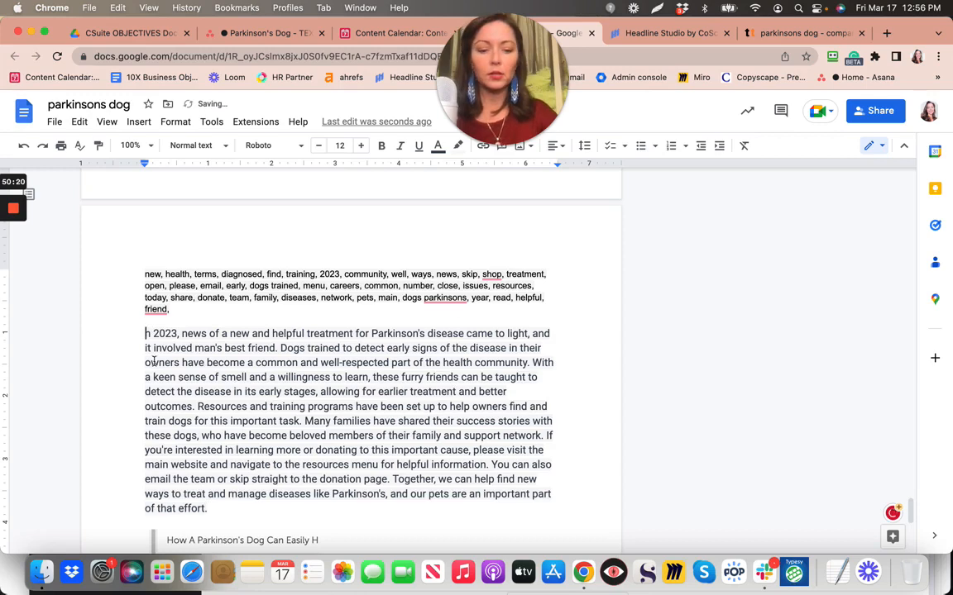
{"action": "type", "text": "I"}
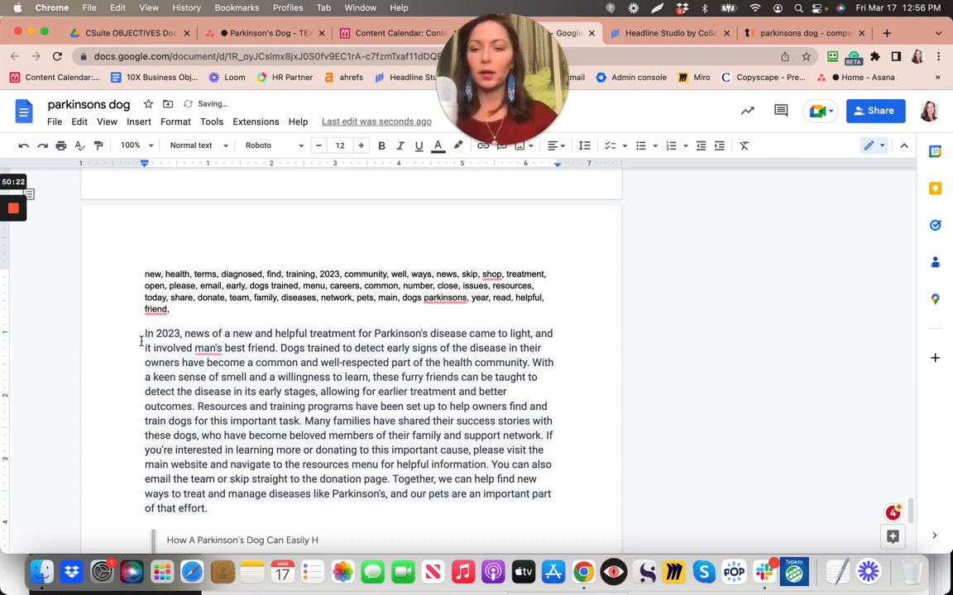
{"action": "left_click_drag", "start_coordinate": [147, 333], "coordinate": [219, 508]}
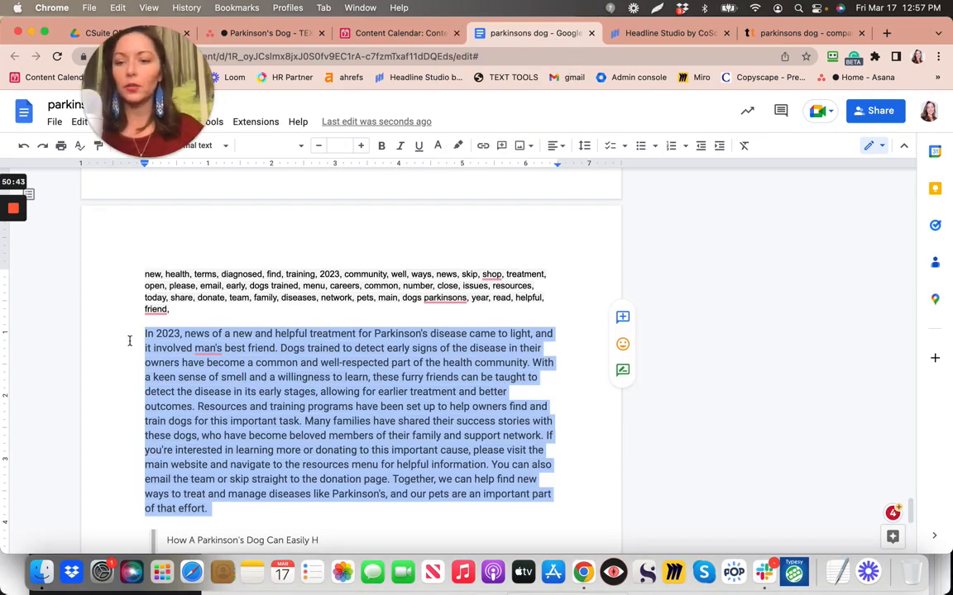
{"action": "left_click", "coordinate": [150, 334]}
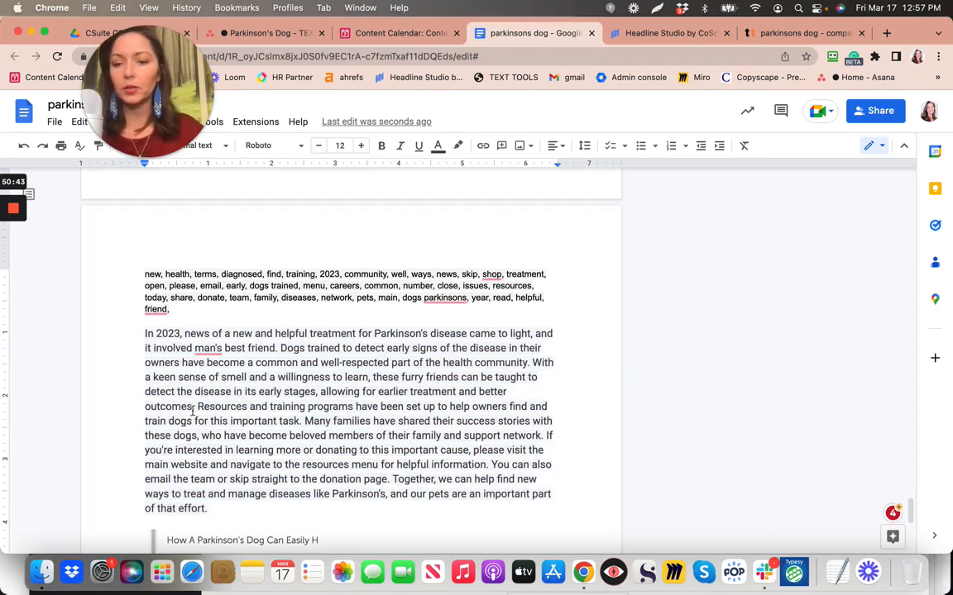
{"action": "left_click", "coordinate": [218, 527], "text": "shift"}
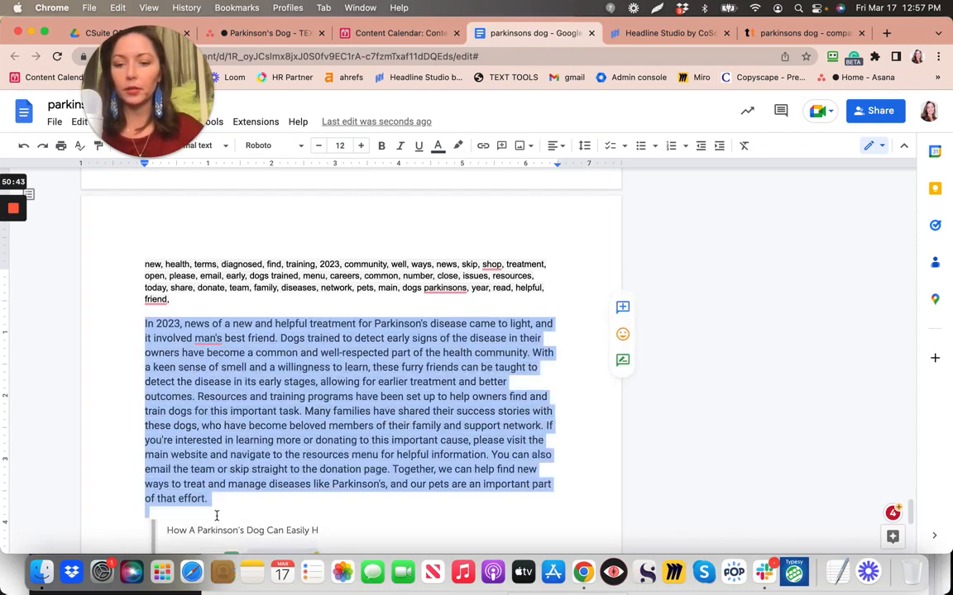
{"action": "scroll", "coordinate": [215, 515], "scroll_direction": "down", "scroll_amount": 3}
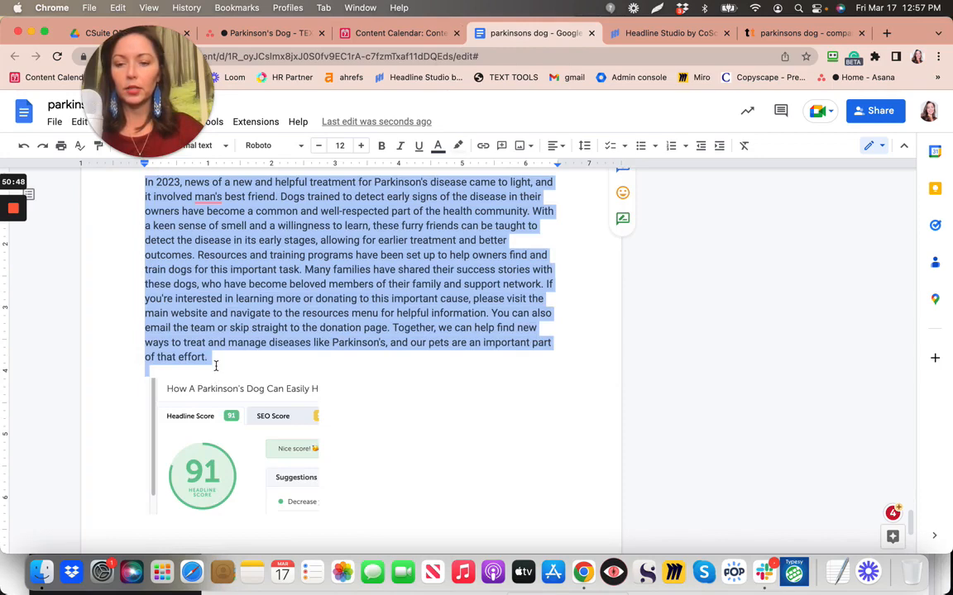
{"action": "left_click", "coordinate": [459, 146]}
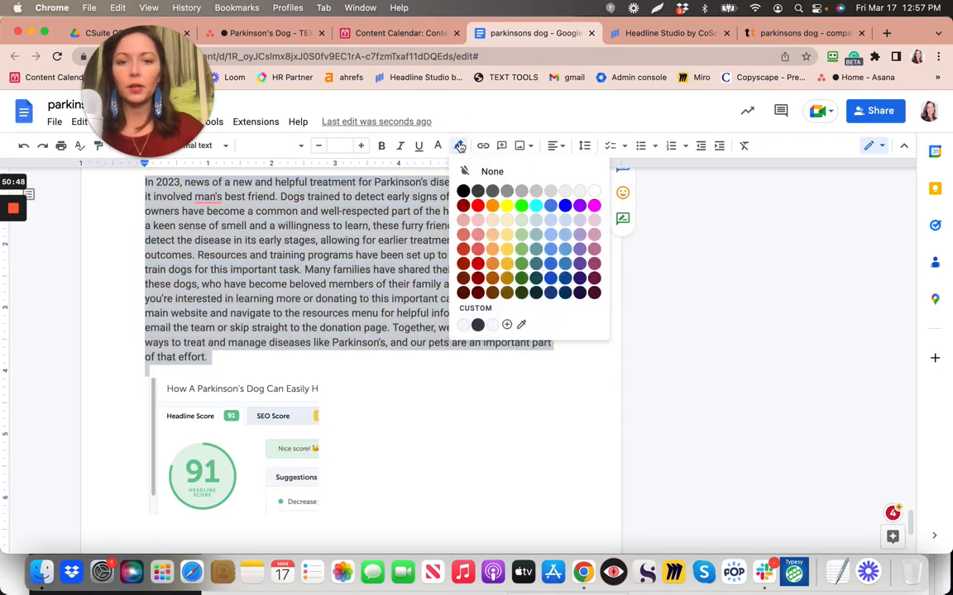
{"action": "key", "text": "Escape"}
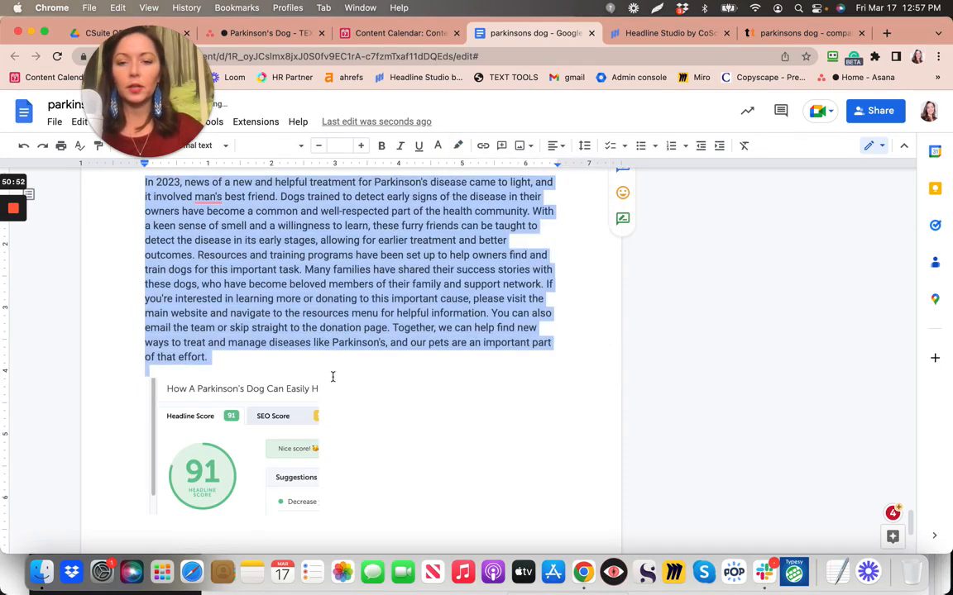
{"action": "left_click", "coordinate": [338, 382]}
{"action": "scroll", "coordinate": [337, 382], "scroll_direction": "up", "scroll_amount": 2}
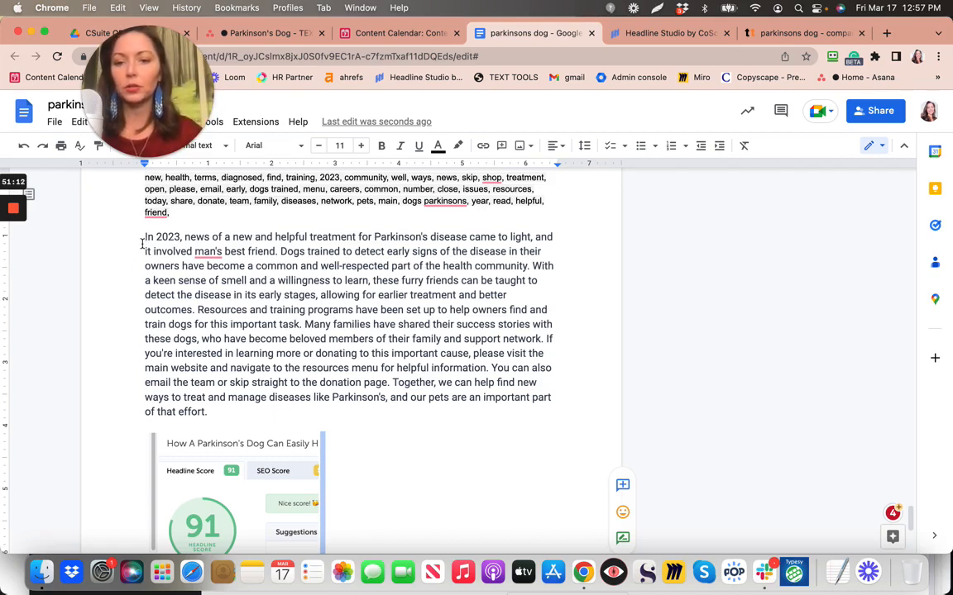
{"action": "scroll", "coordinate": [142, 244], "scroll_direction": "up", "scroll_amount": 1}
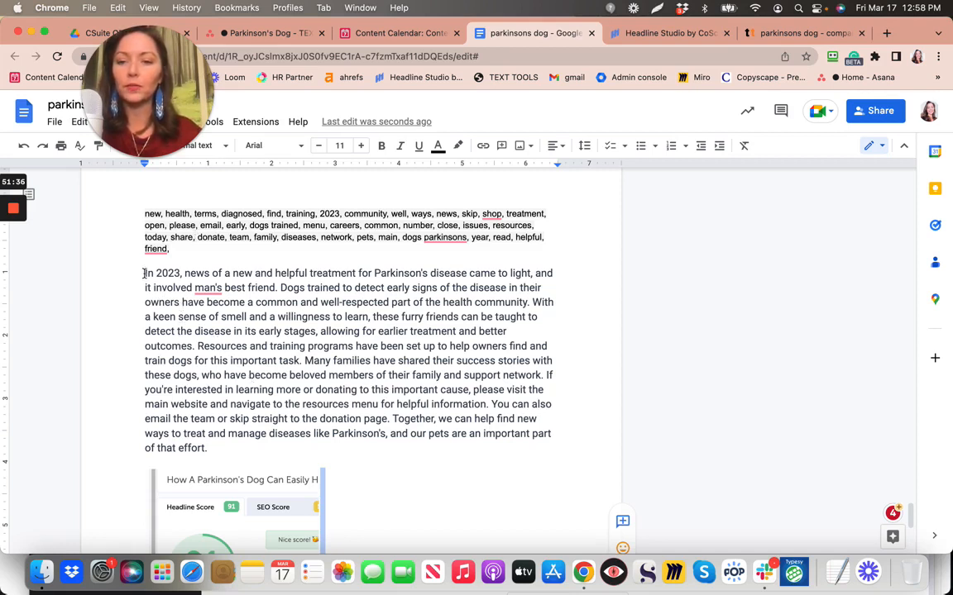
Delete the paragraph's opening sentences from 'In 2023' through 'better outcomes.'
{"action": "left_click_drag", "start_coordinate": [145, 273], "coordinate": [279, 287]}
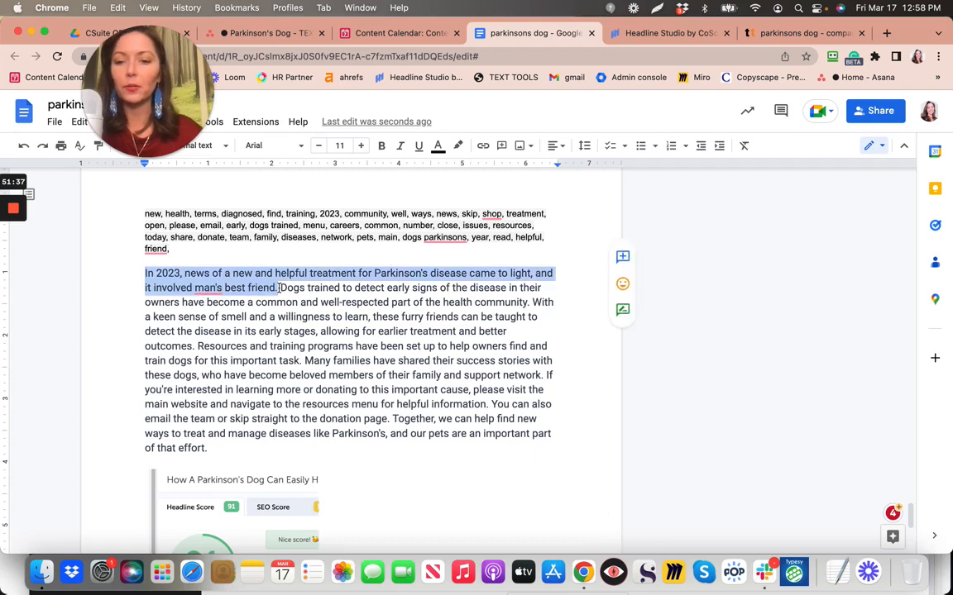
{"action": "left_click", "coordinate": [317, 302]}
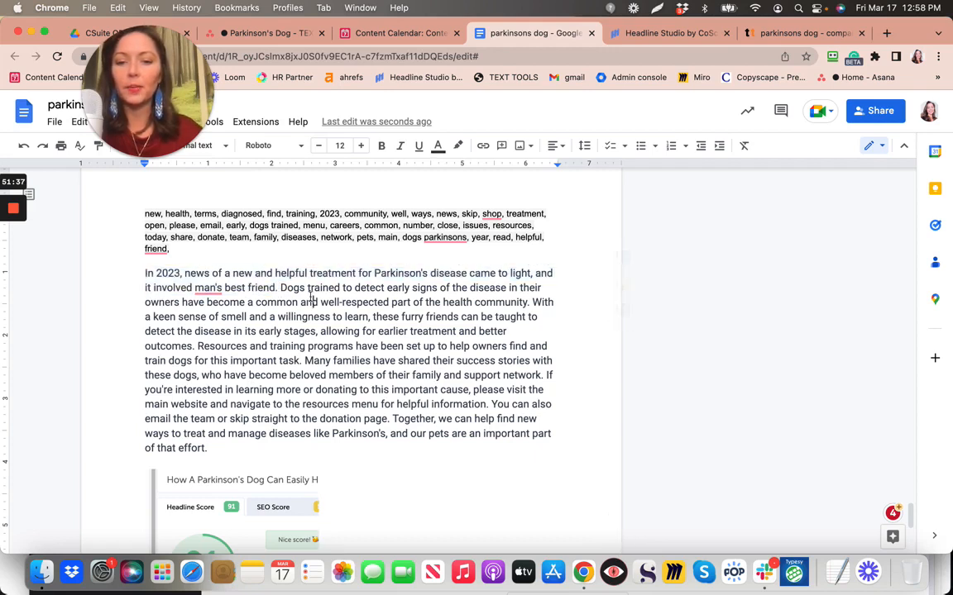
{"action": "left_click_drag", "start_coordinate": [144, 273], "coordinate": [201, 347]}
{"action": "key", "text": "super+c"}
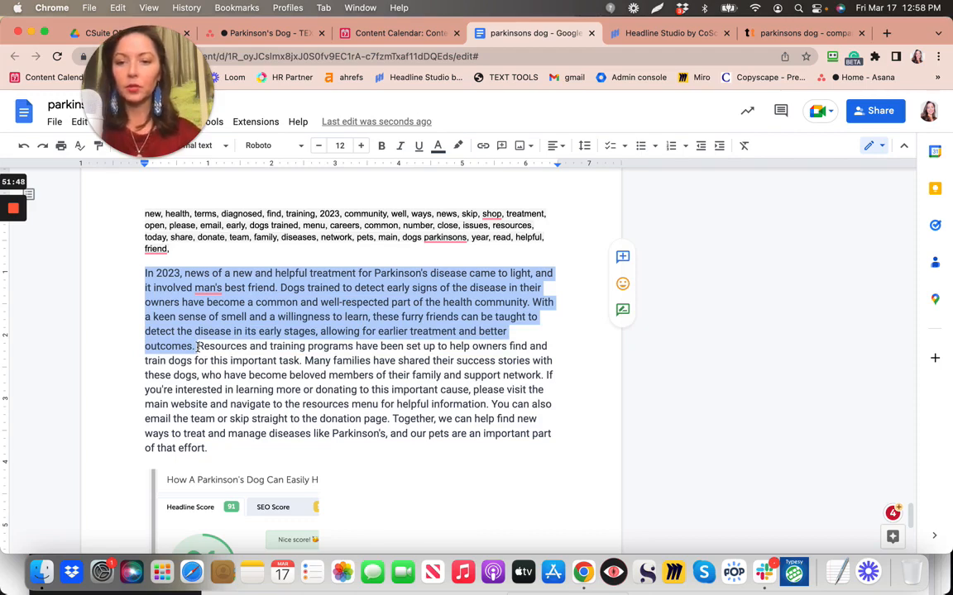
{"action": "key", "text": "BackSpace"}
Scroll to the article top and place the cursor below the '[Older woman and her service dog for parkinsons]' caption
{"action": "scroll", "coordinate": [193, 399], "scroll_direction": "up", "scroll_amount": 3}
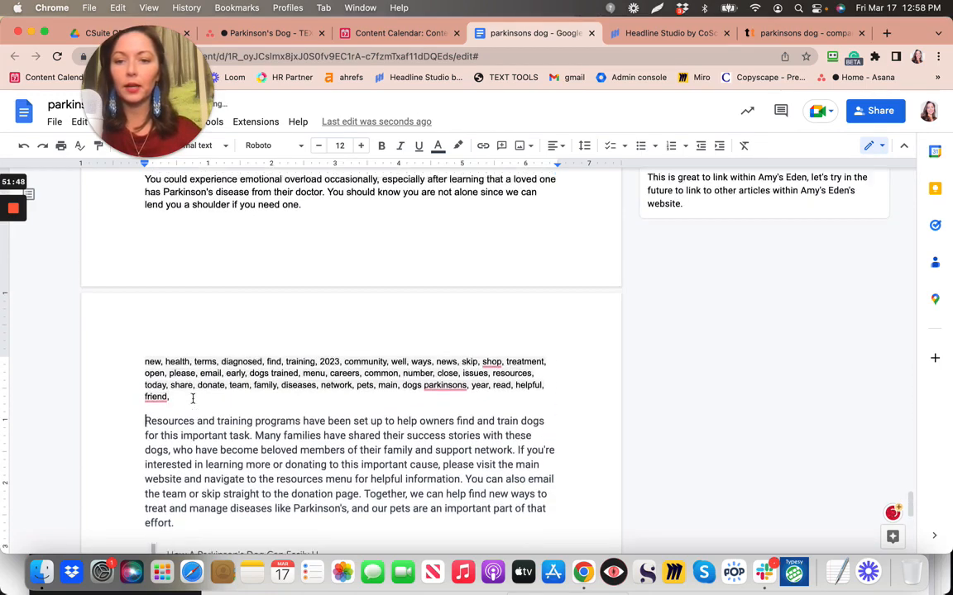
{"action": "scroll", "coordinate": [193, 399], "scroll_direction": "up", "scroll_amount": 1}
{"action": "scroll", "coordinate": [192, 399], "scroll_direction": "up", "scroll_amount": 4}
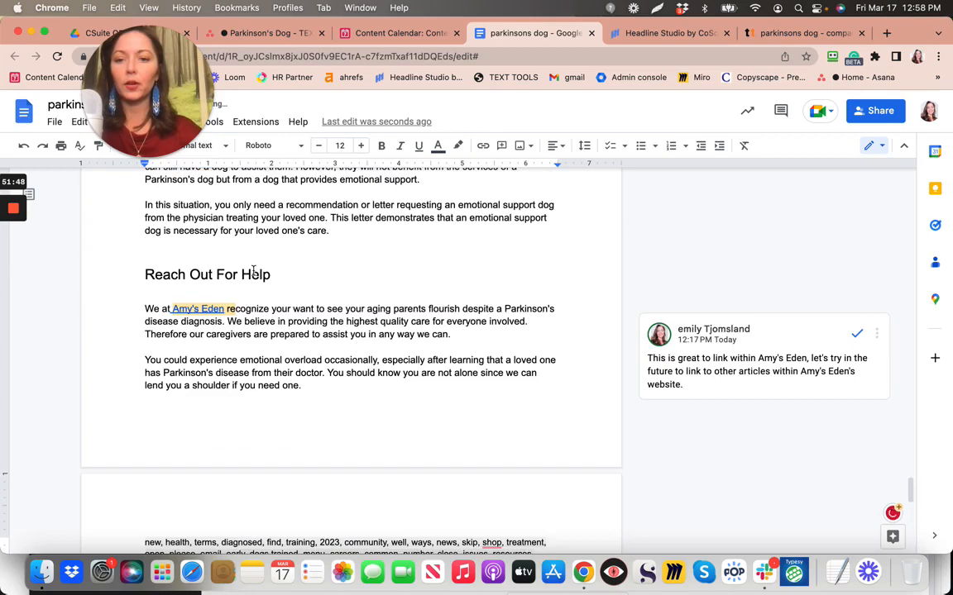
{"action": "scroll", "coordinate": [253, 270], "scroll_direction": "up", "scroll_amount": 10}
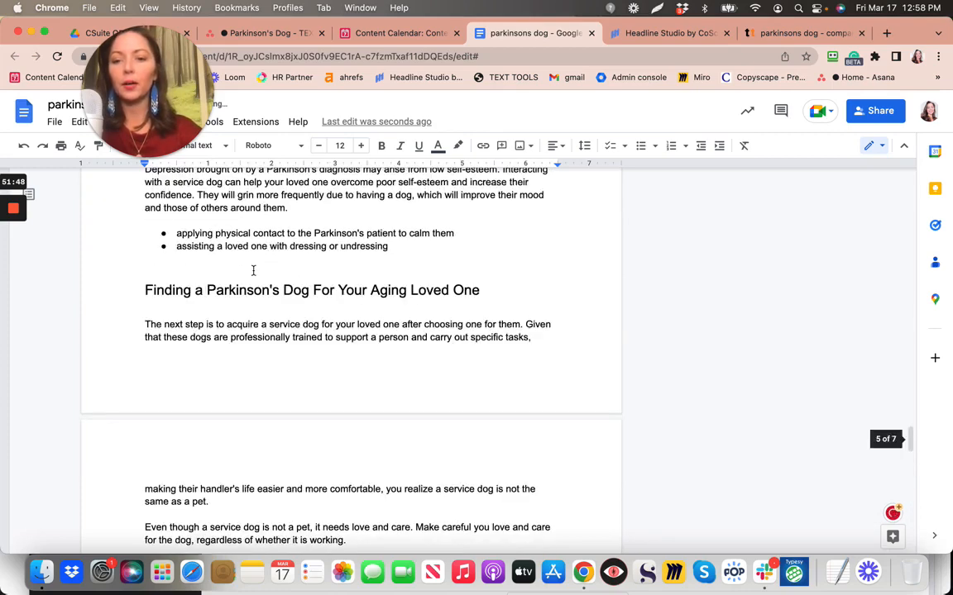
{"action": "scroll", "coordinate": [253, 270], "scroll_direction": "up", "scroll_amount": 10}
{"action": "scroll", "coordinate": [253, 270], "scroll_direction": "up", "scroll_amount": 2}
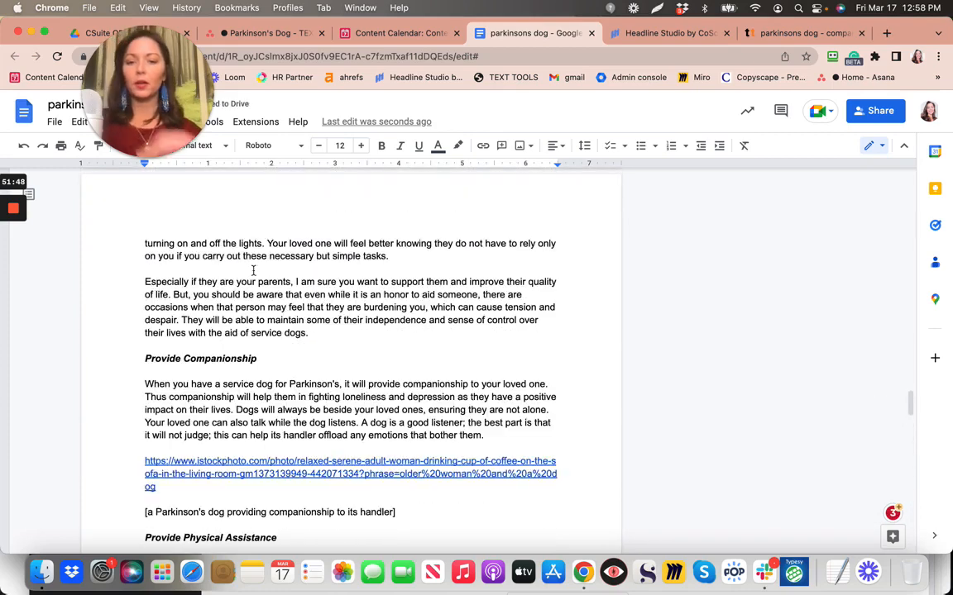
{"action": "scroll", "coordinate": [253, 270], "scroll_direction": "up", "scroll_amount": 12}
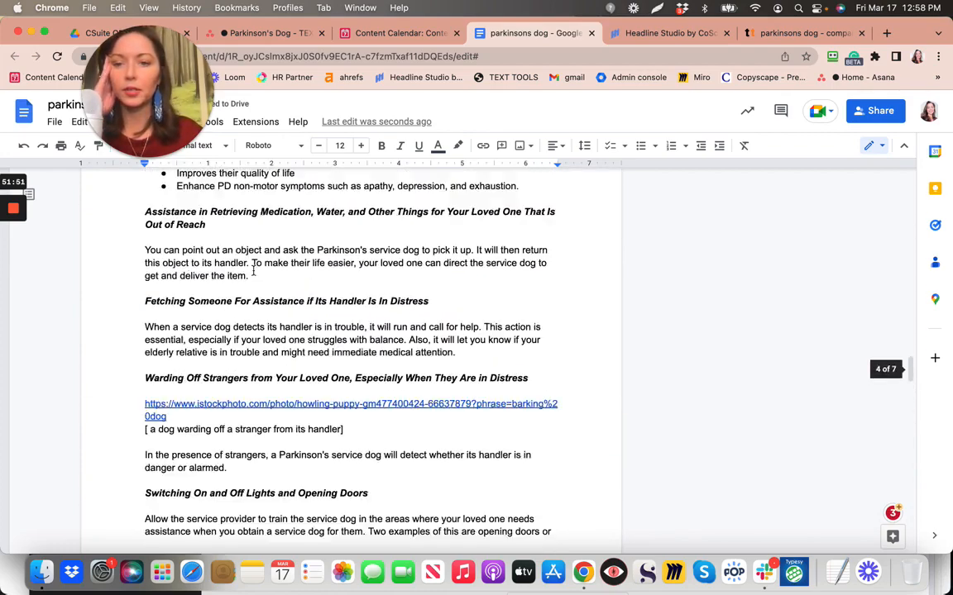
{"action": "scroll", "coordinate": [253, 270], "scroll_direction": "up", "scroll_amount": 10}
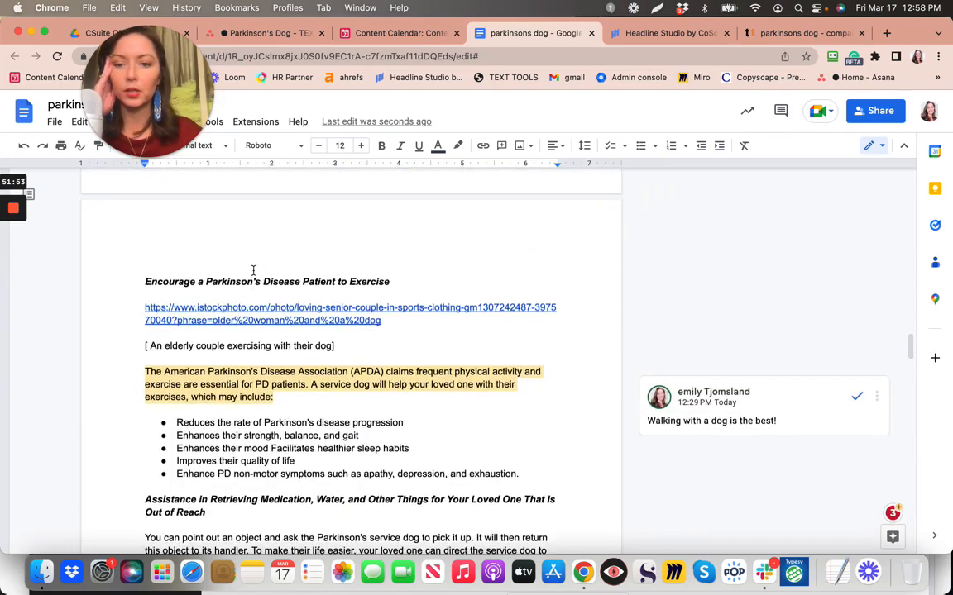
{"action": "scroll", "coordinate": [253, 270], "scroll_direction": "up", "scroll_amount": 8}
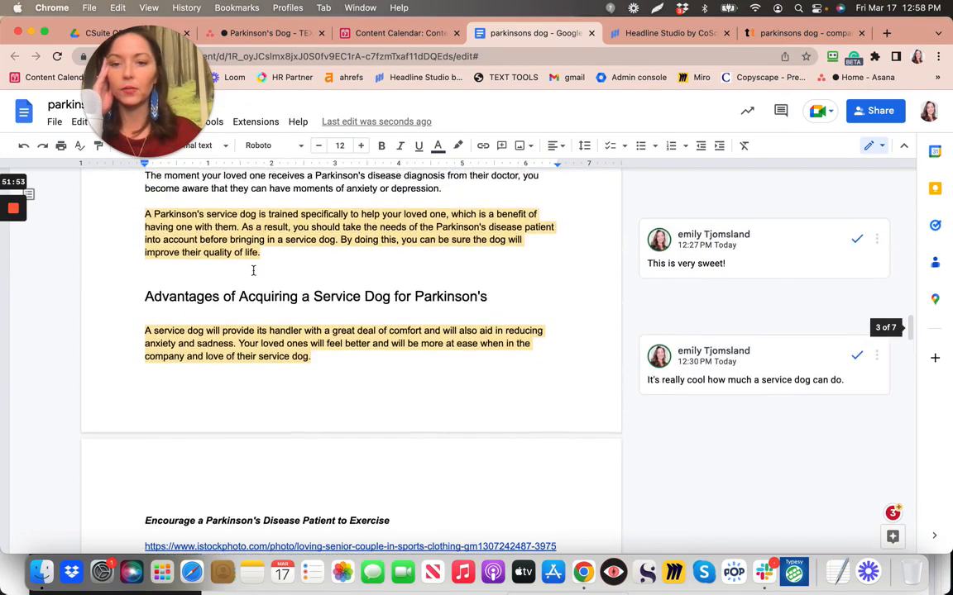
{"action": "scroll", "coordinate": [253, 271], "scroll_direction": "up", "scroll_amount": 10}
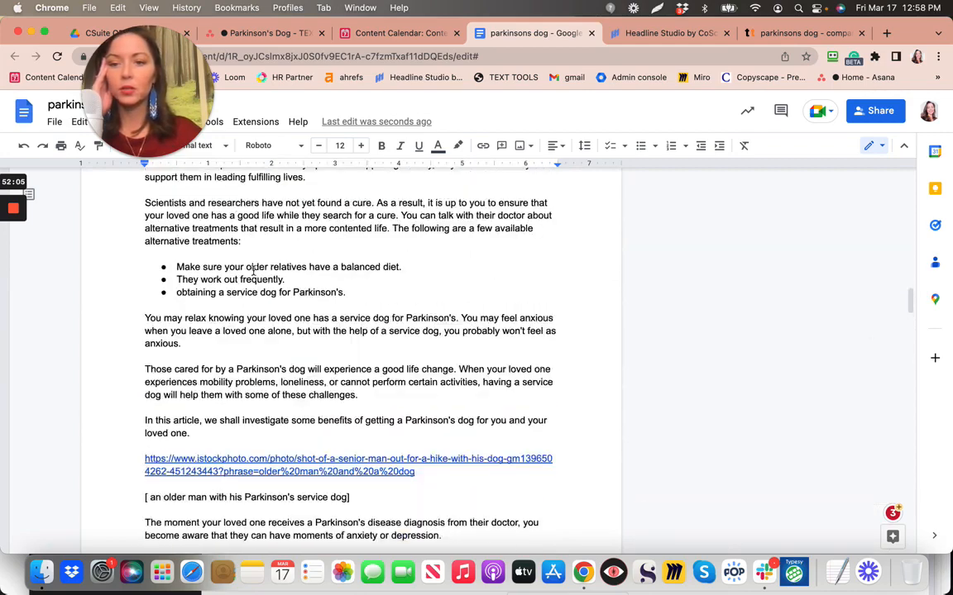
{"action": "scroll", "coordinate": [253, 270], "scroll_direction": "up", "scroll_amount": 8}
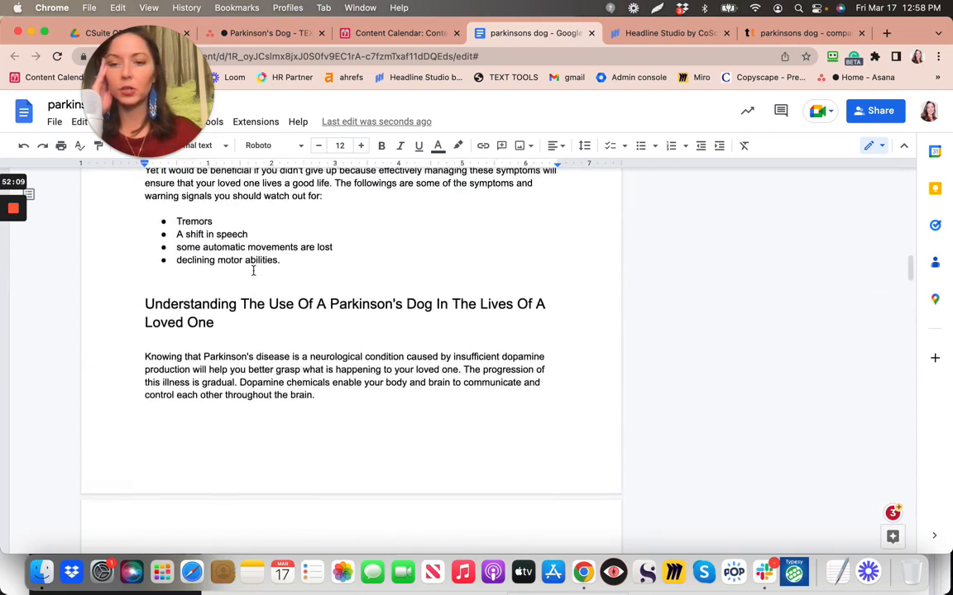
{"action": "scroll", "coordinate": [253, 271], "scroll_direction": "up", "scroll_amount": 4}
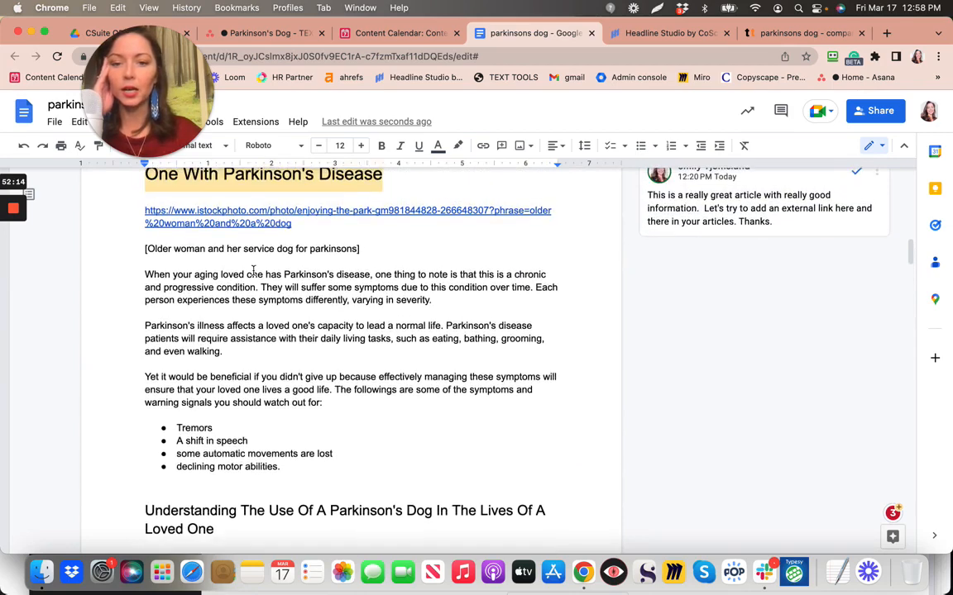
{"action": "scroll", "coordinate": [253, 270], "scroll_direction": "up", "scroll_amount": 1}
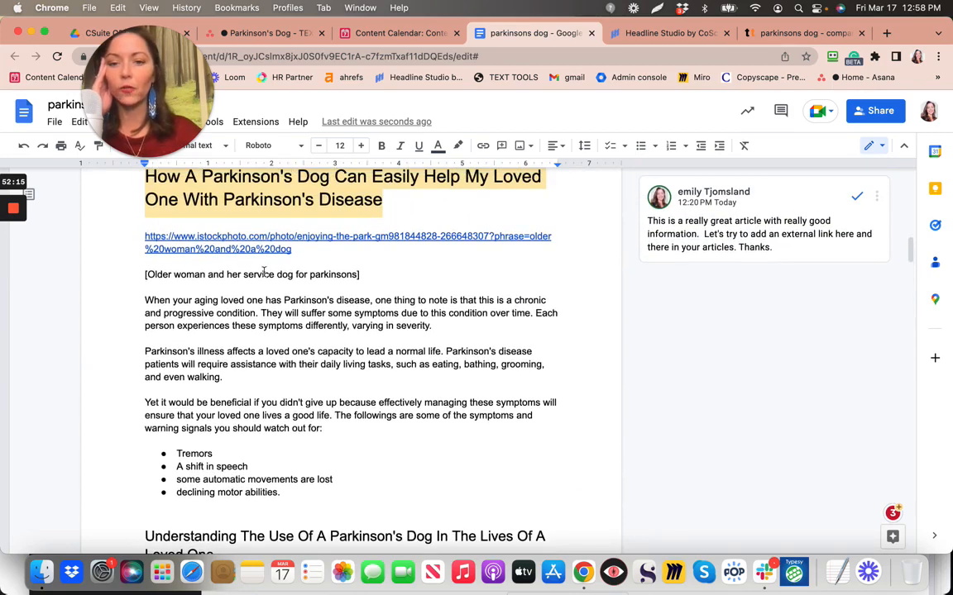
{"action": "left_click", "coordinate": [395, 283]}
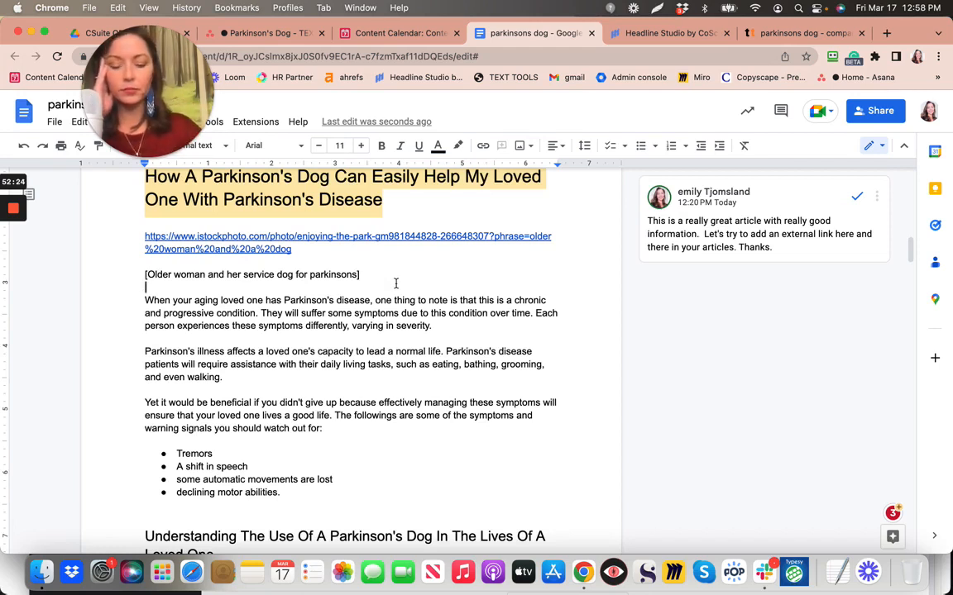
Paste the 'In 2023 … outcomes.' sentences under the image caption, with a blank line before 'When'
{"action": "key", "text": "super+v"}
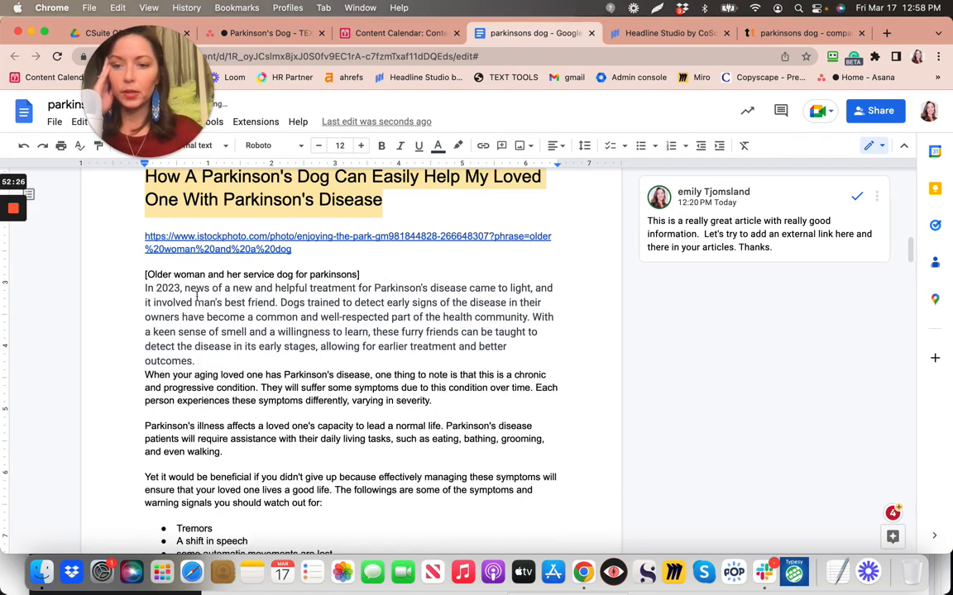
{"action": "left_click_drag", "start_coordinate": [146, 289], "coordinate": [207, 361]}
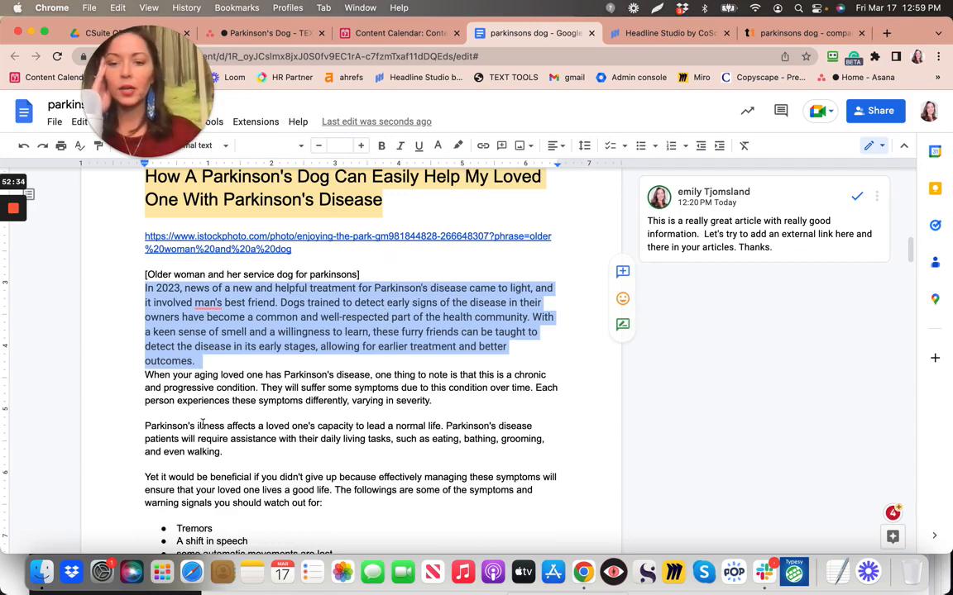
{"action": "left_click", "coordinate": [143, 379]}
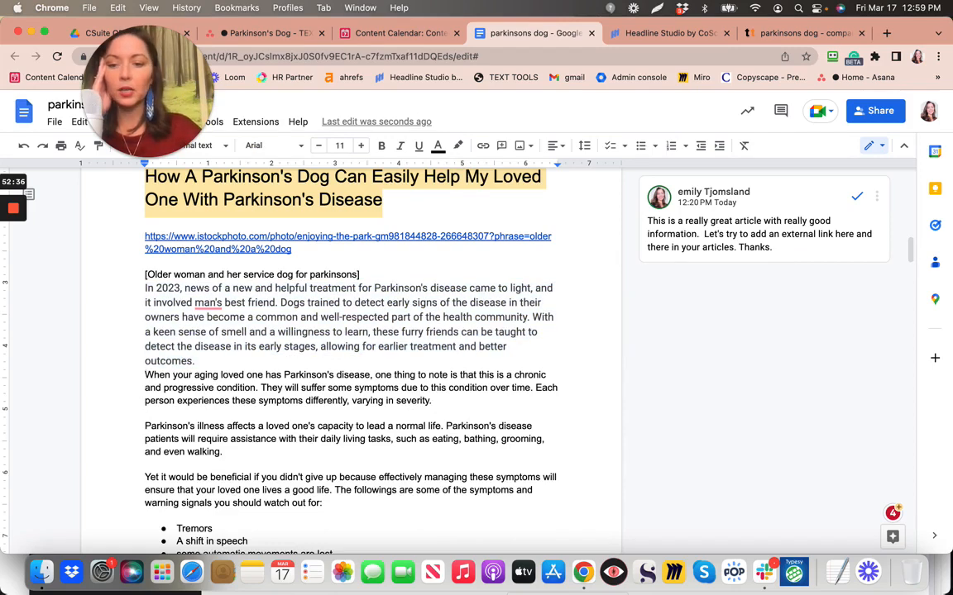
{"action": "key", "text": "Return"}
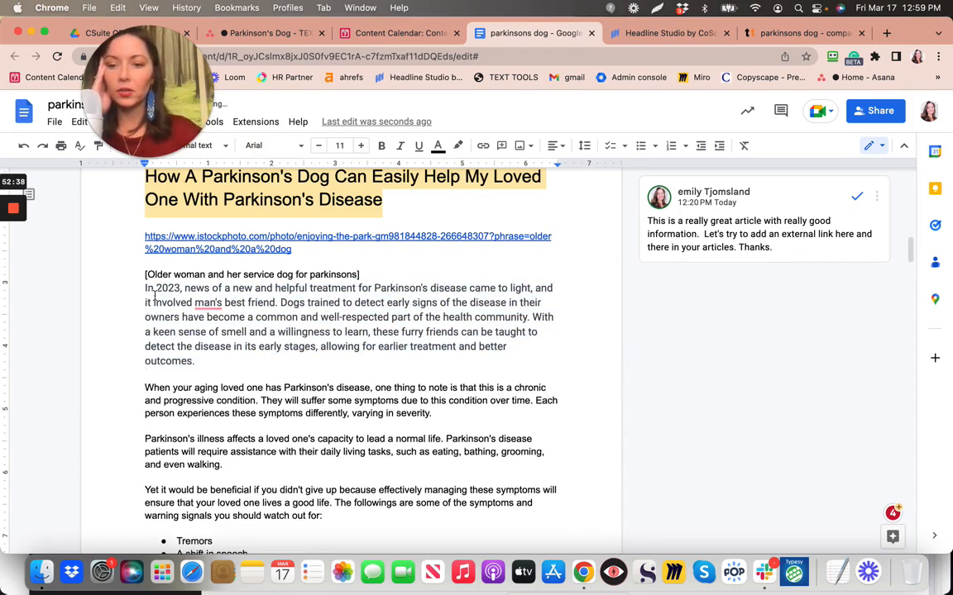
{"action": "triple_click", "coordinate": [198, 361]}
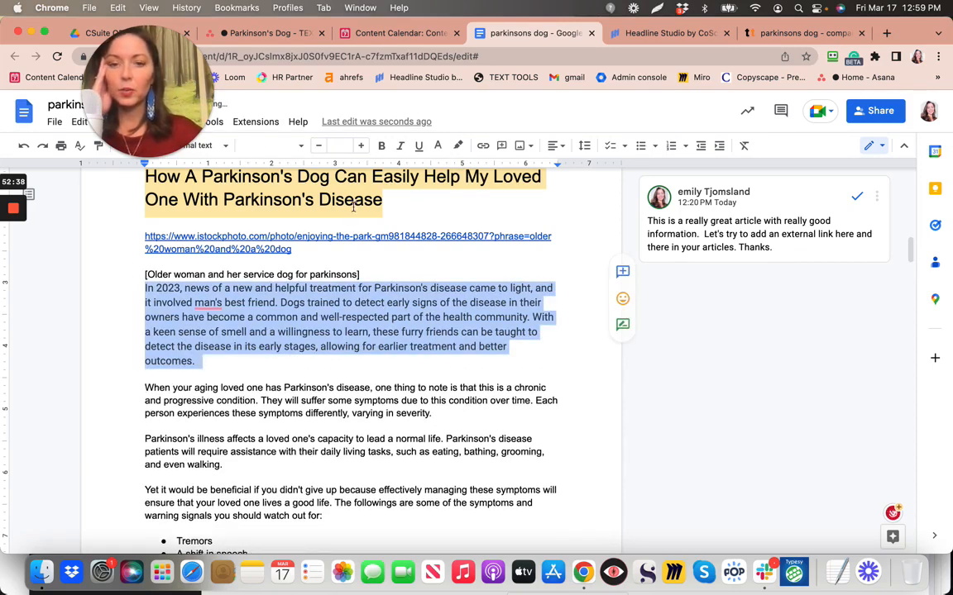
Make the 'In 2023' paragraph black 11-point text with a blank line after the caption
{"action": "left_click", "coordinate": [438, 148]}
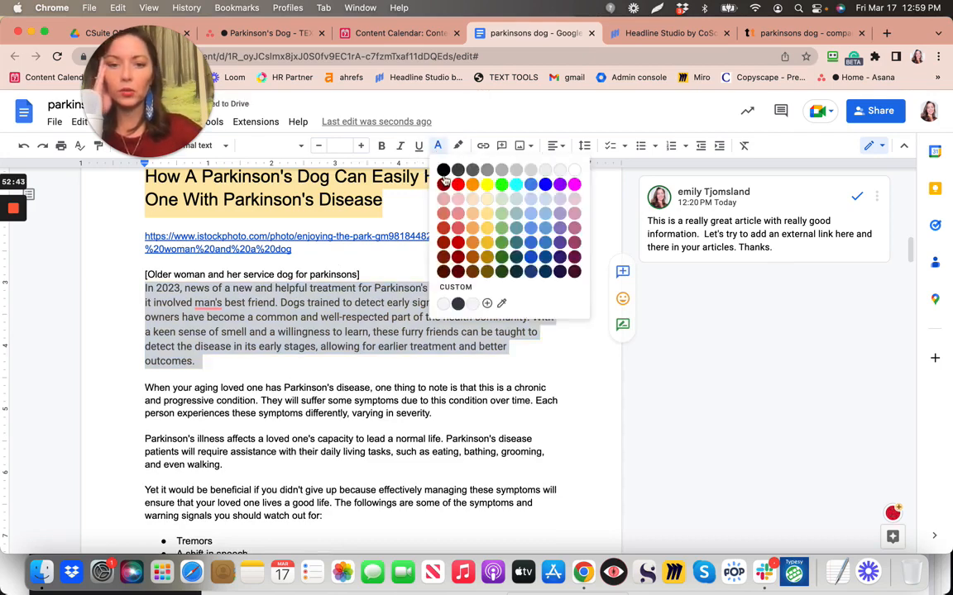
{"action": "left_click", "coordinate": [443, 170]}
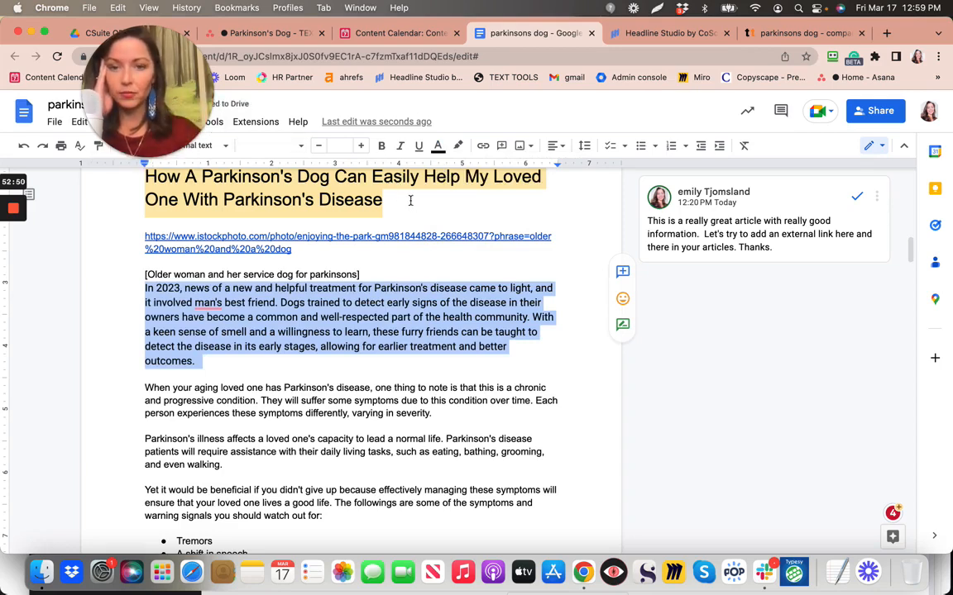
{"action": "left_click", "coordinate": [322, 147]}
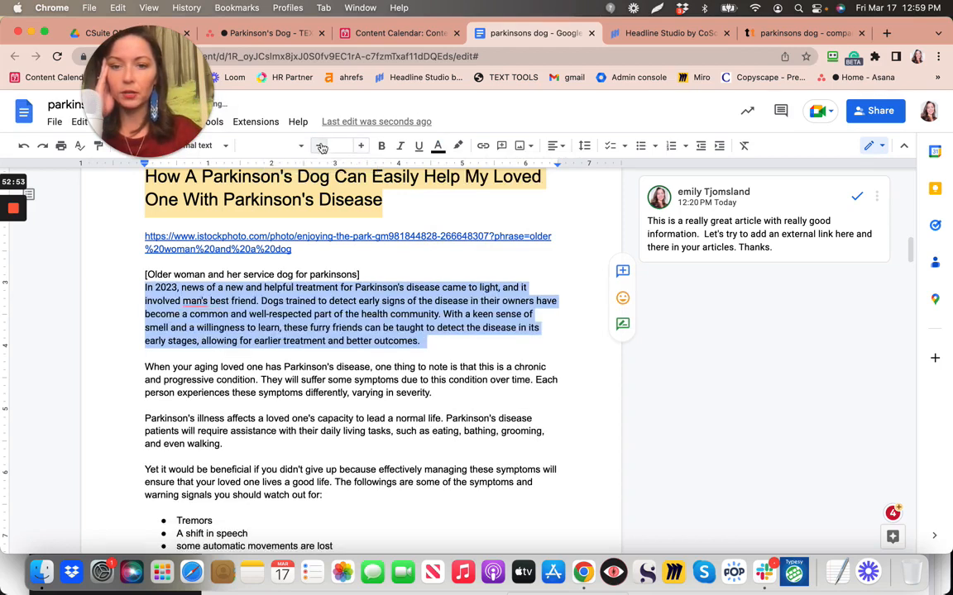
{"action": "left_click", "coordinate": [448, 350]}
{"action": "left_click", "coordinate": [382, 276]}
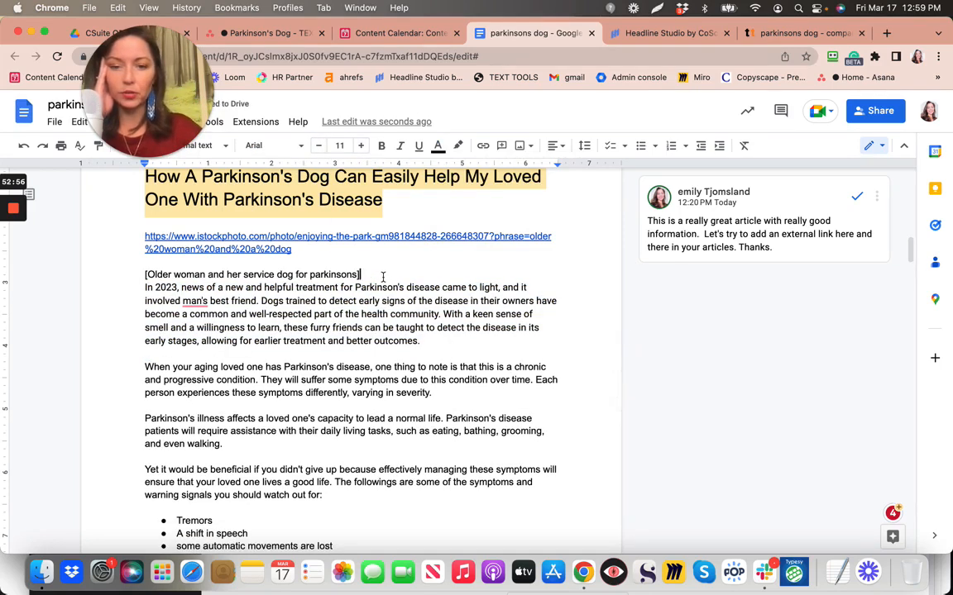
{"action": "key", "text": "Return"}
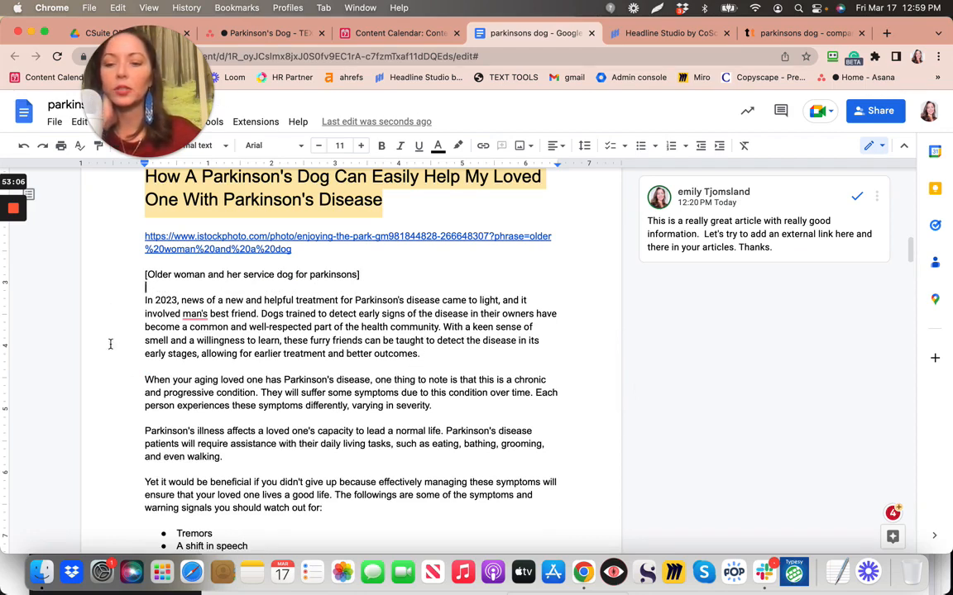
{"action": "left_click_drag", "start_coordinate": [146, 301], "coordinate": [430, 354]}
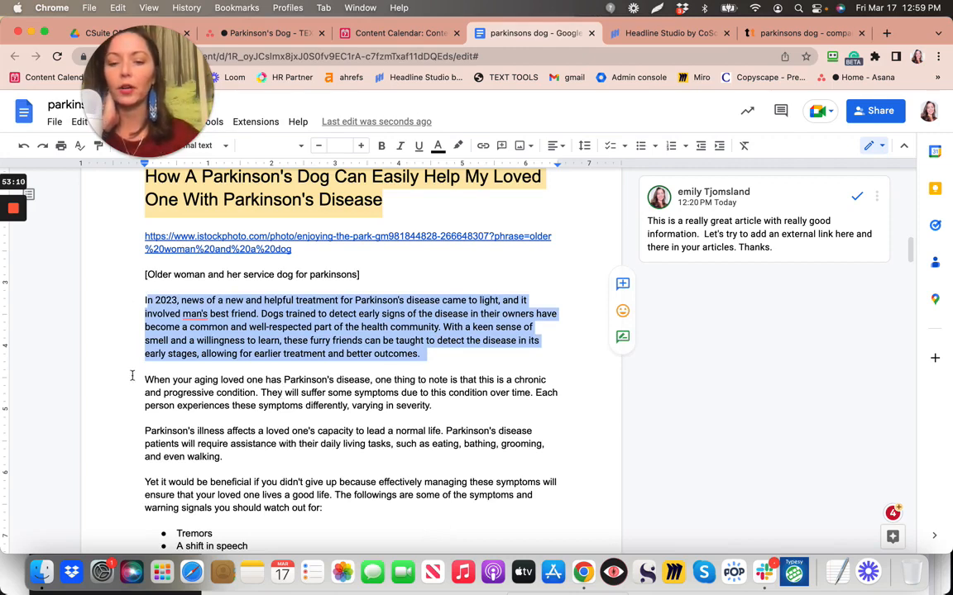
{"action": "left_click", "coordinate": [142, 296]}
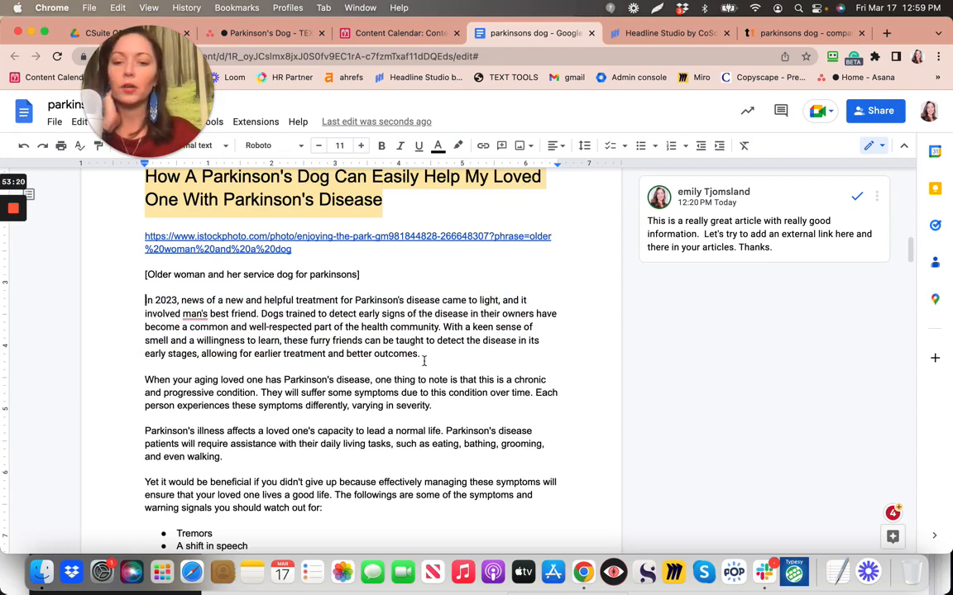
{"action": "left_click", "coordinate": [138, 380]}
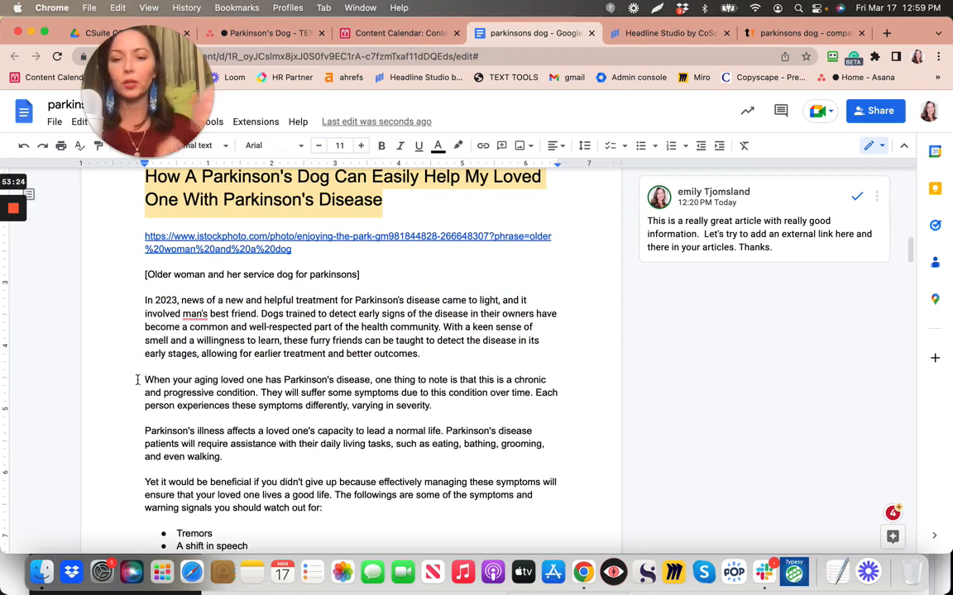
{"action": "scroll", "coordinate": [404, 364], "scroll_direction": "down", "scroll_amount": 3}
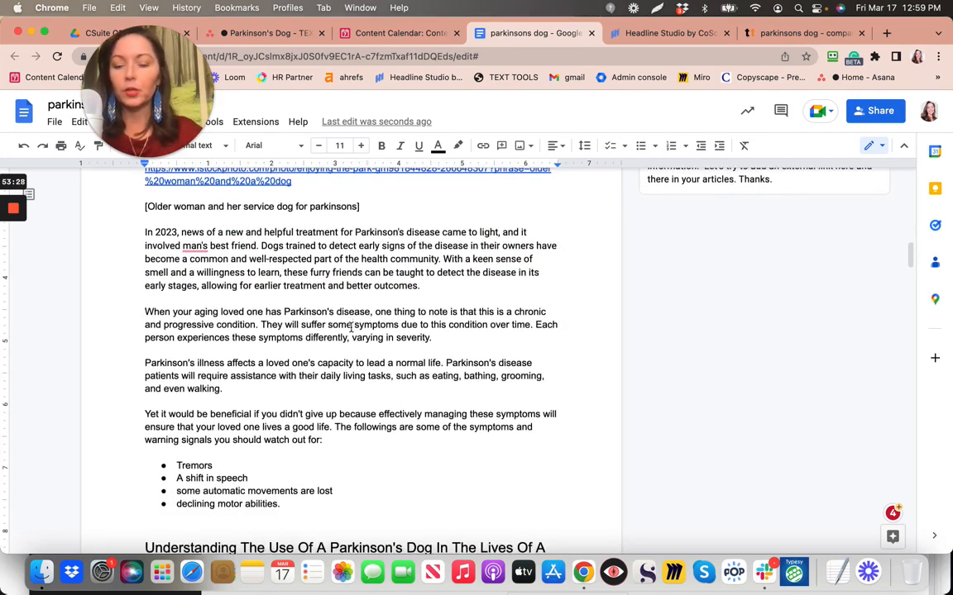
{"action": "scroll", "coordinate": [352, 329], "scroll_direction": "up", "scroll_amount": 3}
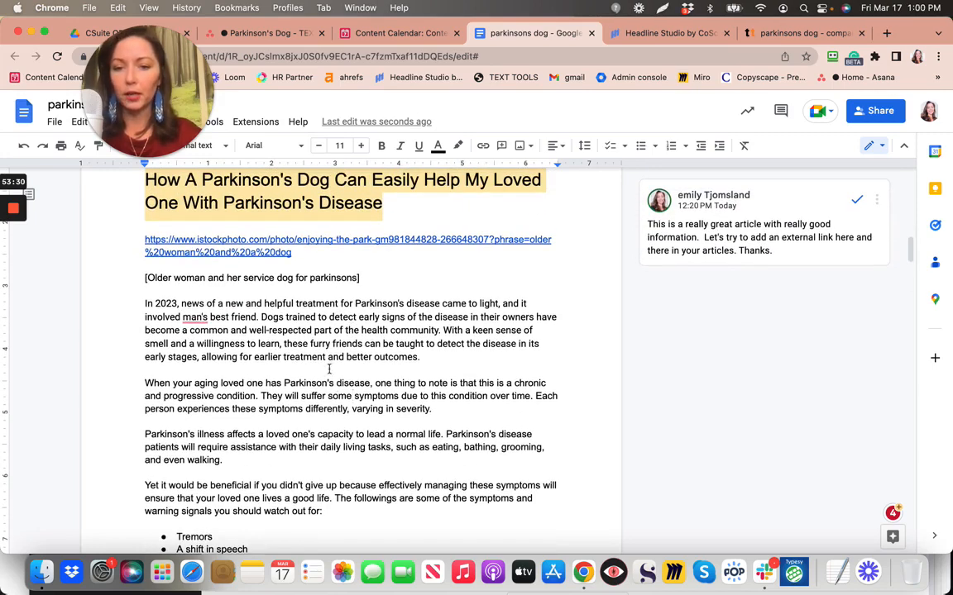
{"action": "scroll", "coordinate": [326, 341], "scroll_direction": "up", "scroll_amount": 3}
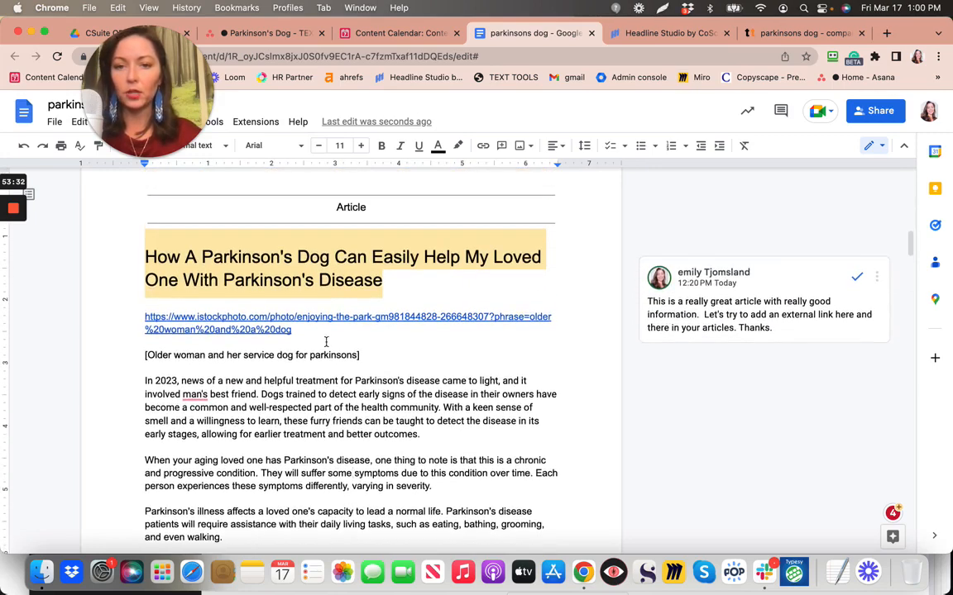
{"action": "left_click", "coordinate": [311, 477]}
{"action": "left_click", "coordinate": [323, 397]}
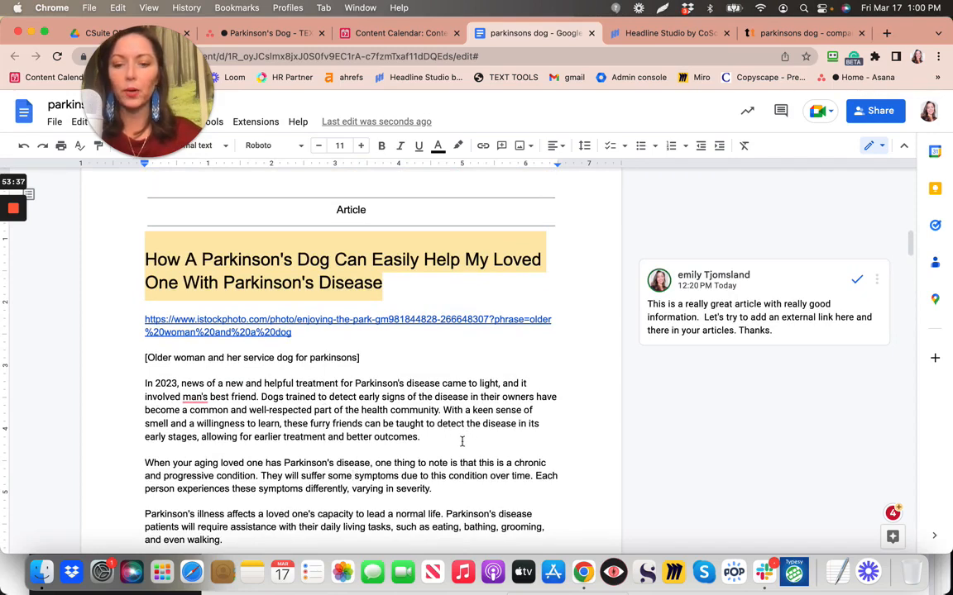
{"action": "left_click_drag", "start_coordinate": [145, 383], "coordinate": [462, 442]}
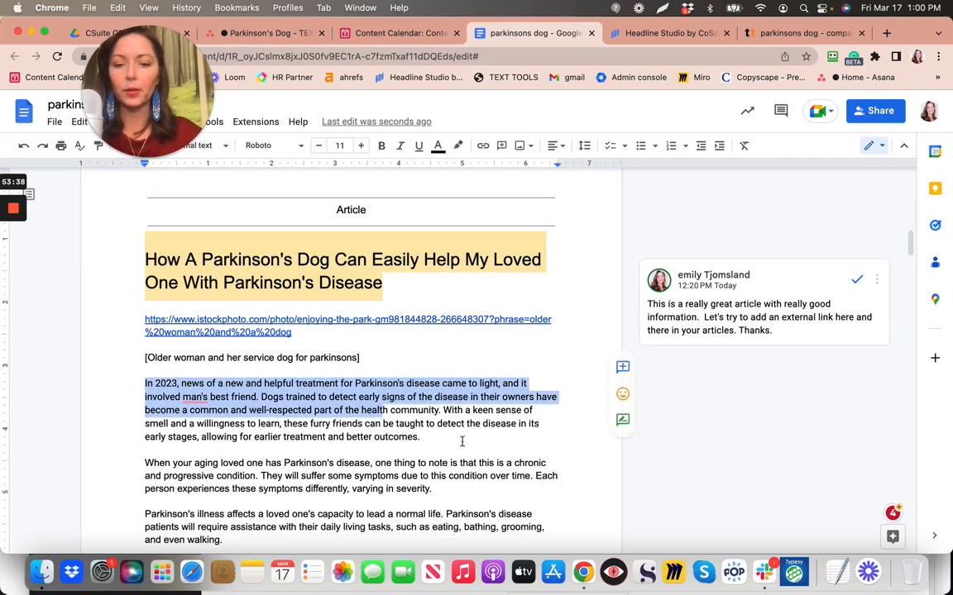
Change the 'In 2023' paragraph's font to Arial to match the body text
{"action": "left_click", "coordinate": [271, 142]}
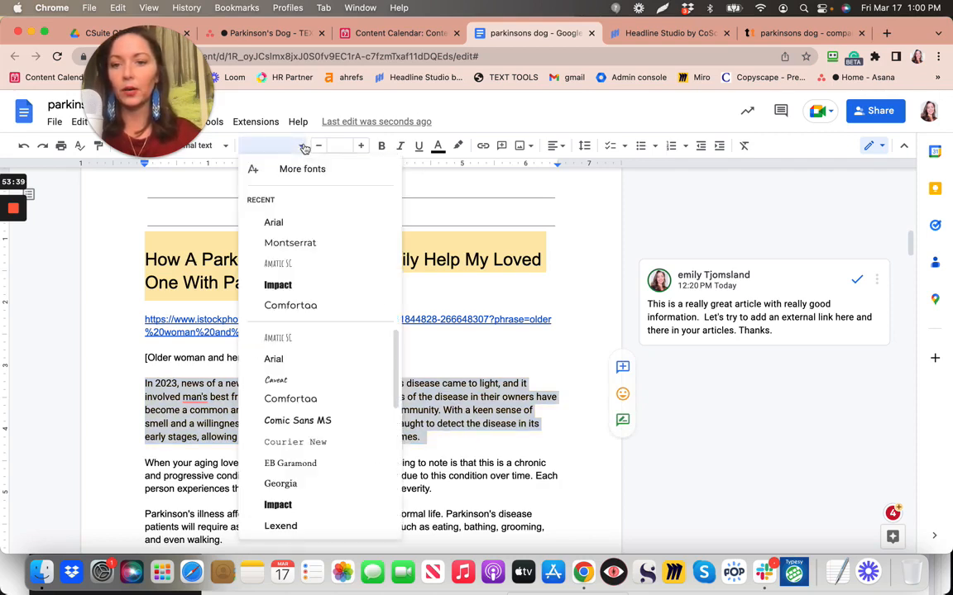
{"action": "left_click", "coordinate": [270, 221]}
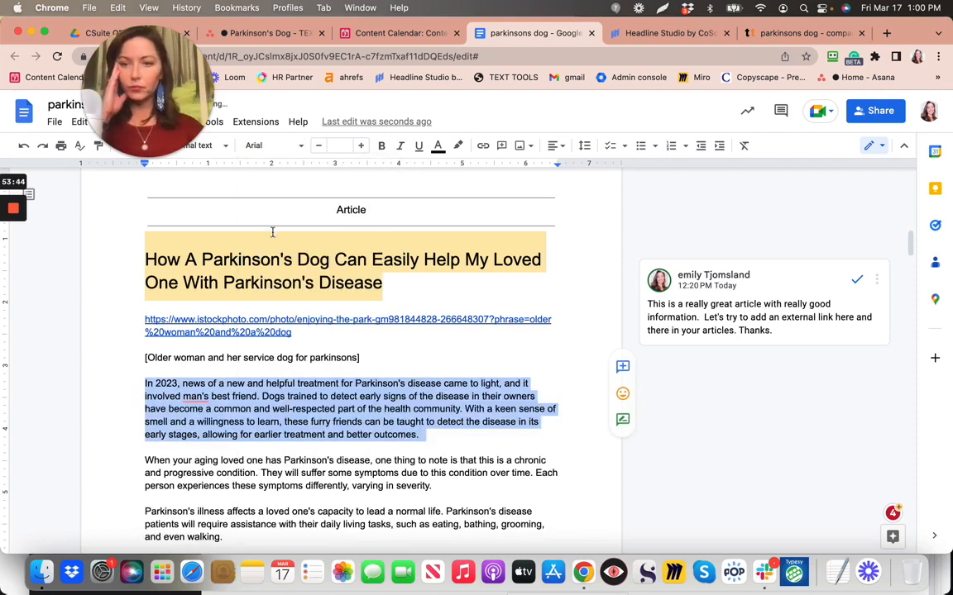
{"action": "left_click", "coordinate": [399, 353]}
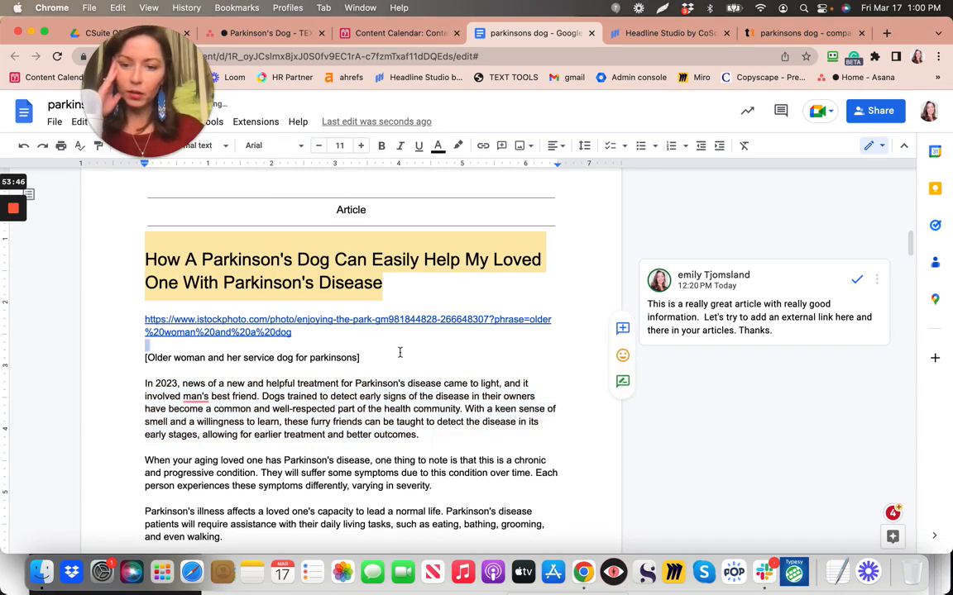
{"action": "scroll", "coordinate": [399, 352], "scroll_direction": "down", "scroll_amount": 10}
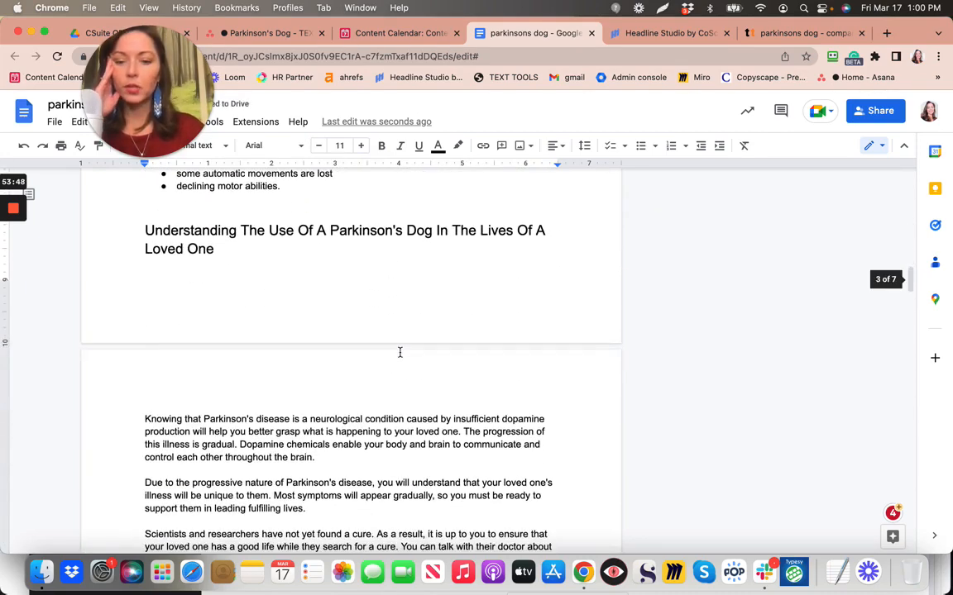
{"action": "scroll", "coordinate": [400, 352], "scroll_direction": "down", "scroll_amount": 5}
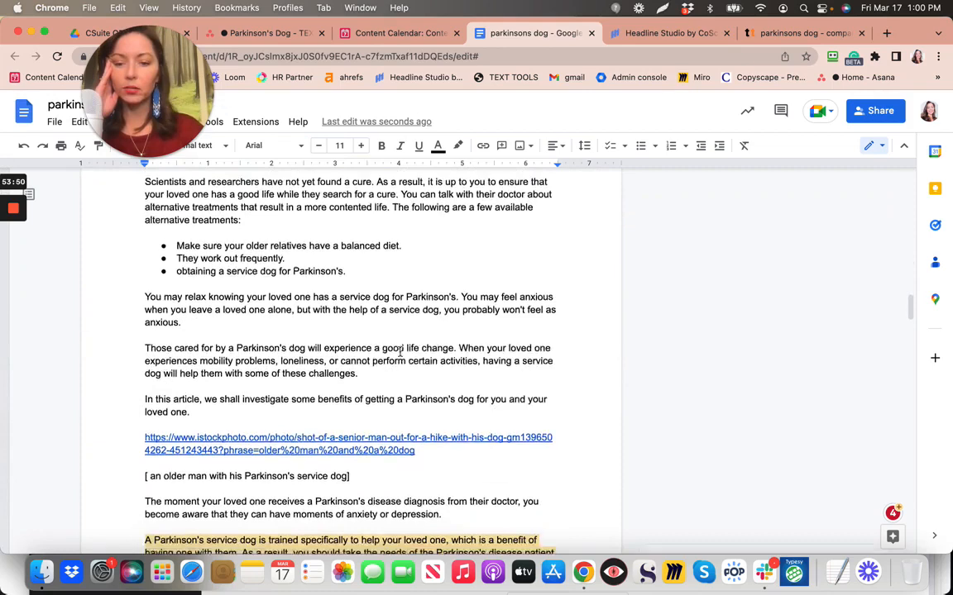
{"action": "scroll", "coordinate": [399, 352], "scroll_direction": "down", "scroll_amount": 3}
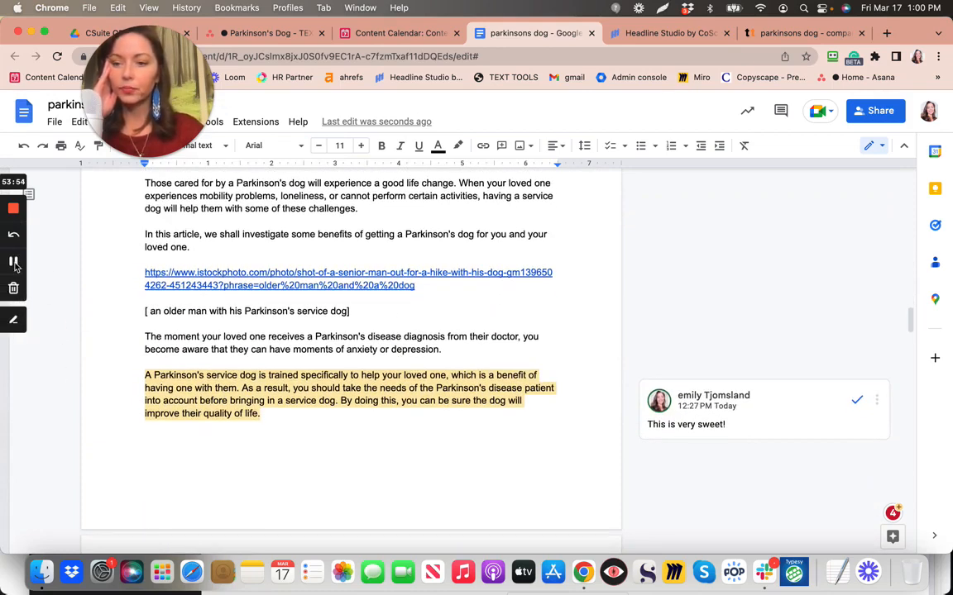
{"action": "left_click", "coordinate": [14, 263]}
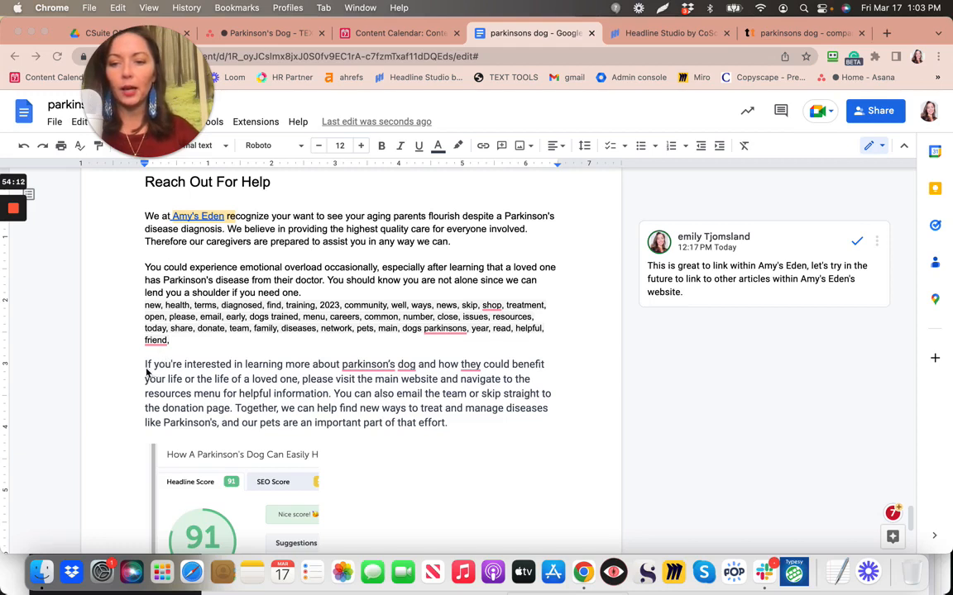
In the closing paragraph, change 'dog' to 'dogs' and replace 'they' with 'these dogs'
{"action": "left_click_drag", "start_coordinate": [145, 364], "coordinate": [299, 371]}
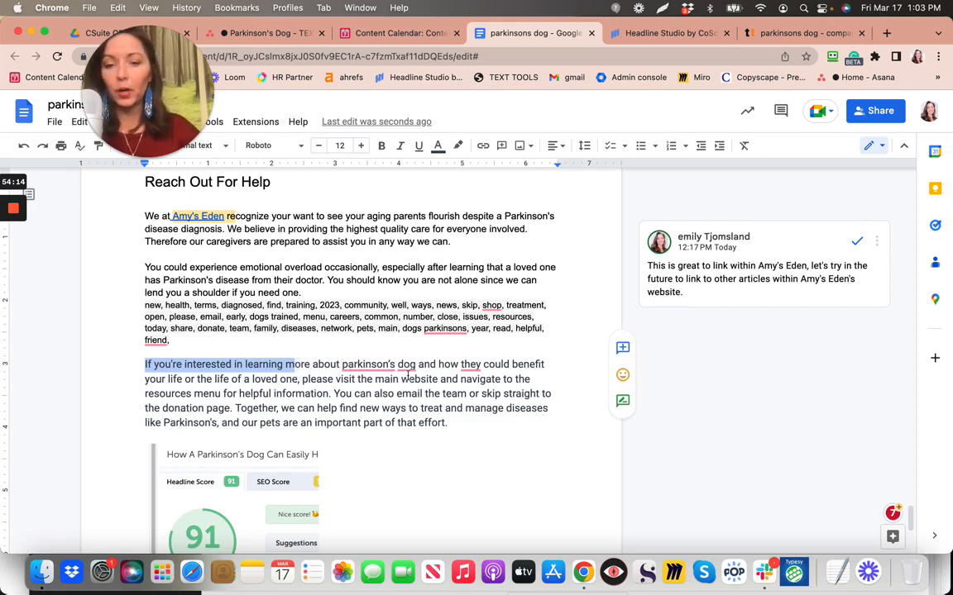
{"action": "left_click", "coordinate": [441, 458]}
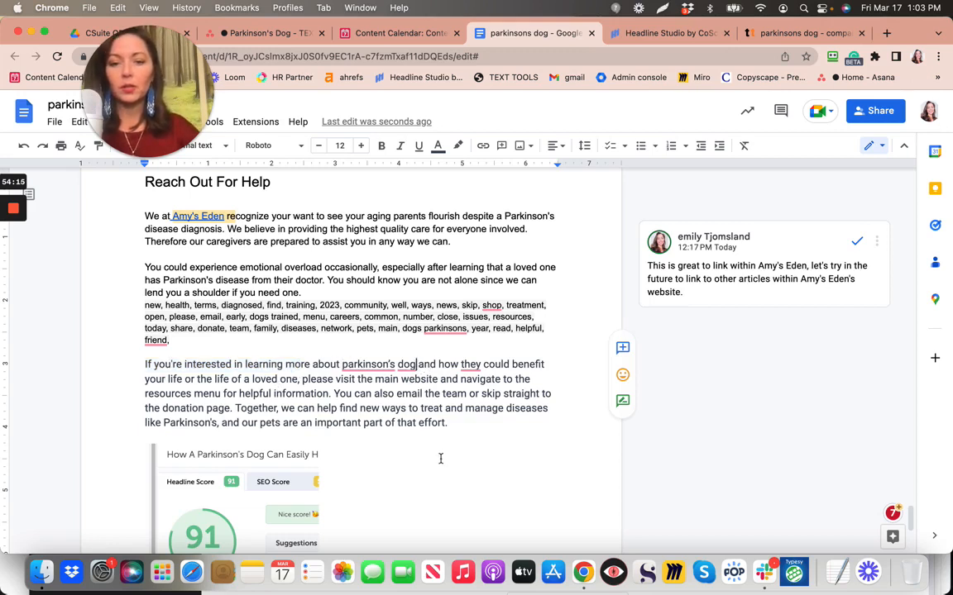
{"action": "type", "text": "s"}
{"action": "double_click", "coordinate": [468, 365]}
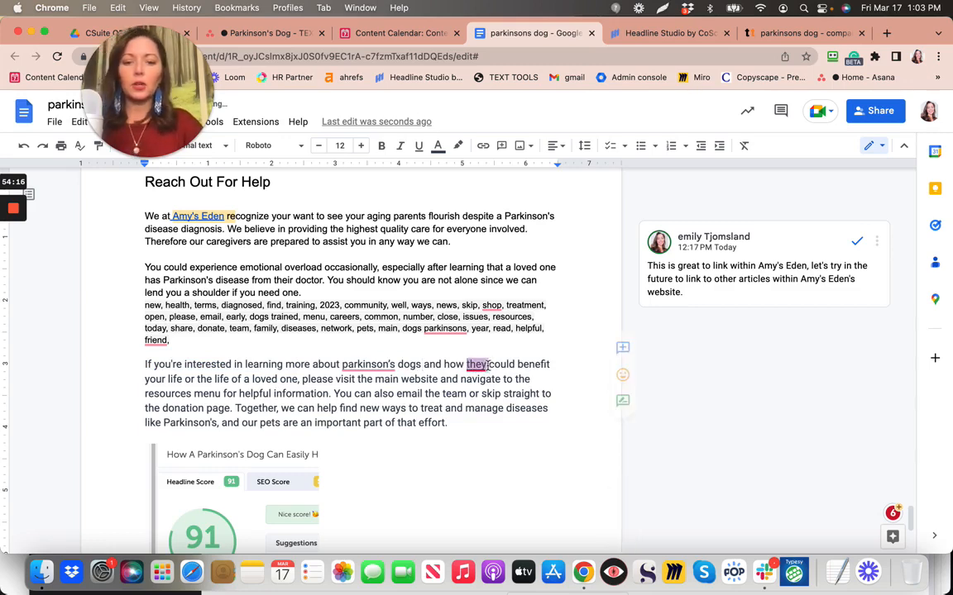
{"action": "type", "text": "these "}
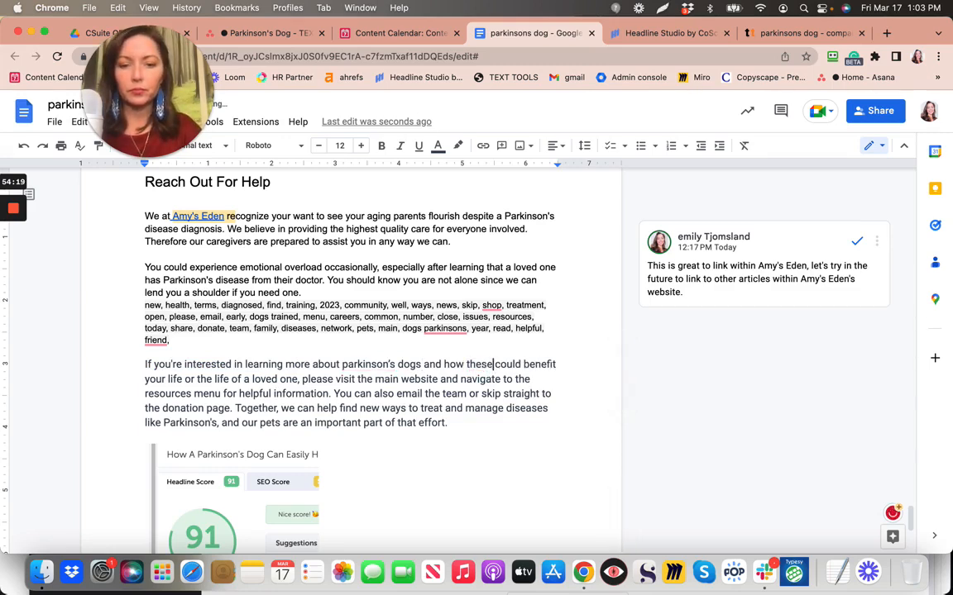
{"action": "type", "text": "dogs"}
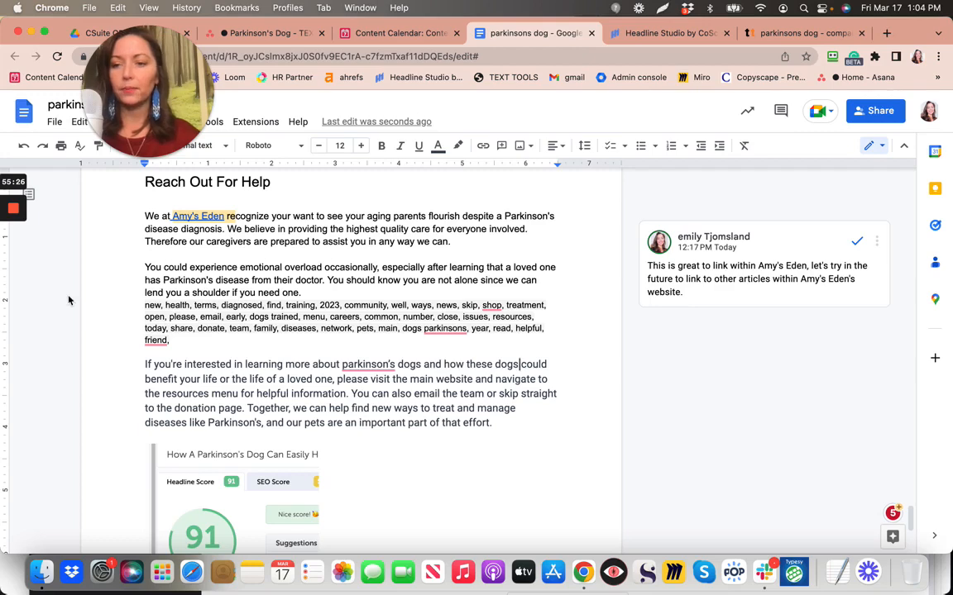
{"action": "left_click", "coordinate": [13, 263]}
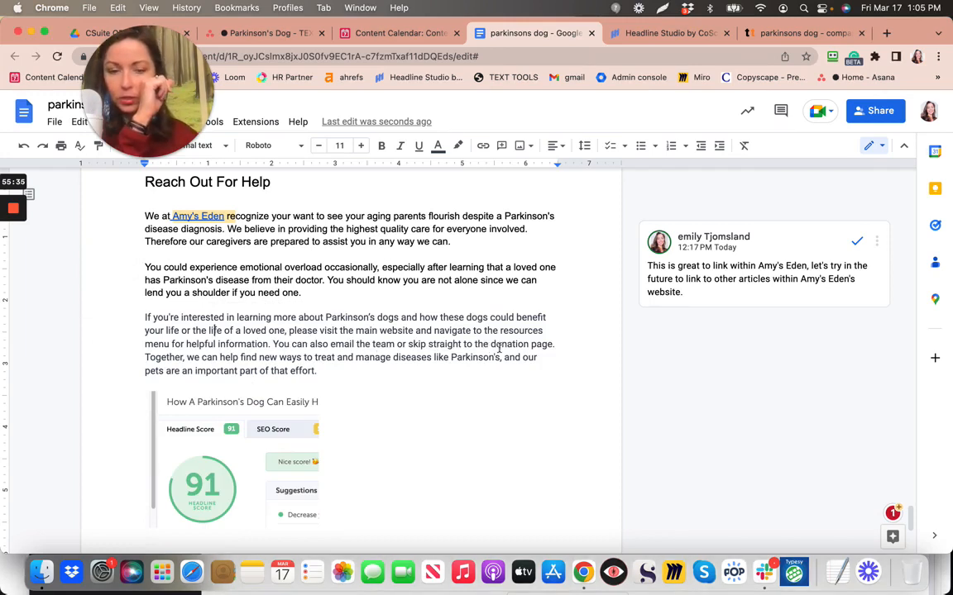
Delete the 'You can also email the team or skip straight to the donation page.' sentence
{"action": "left_click_drag", "start_coordinate": [273, 346], "coordinate": [550, 345]}
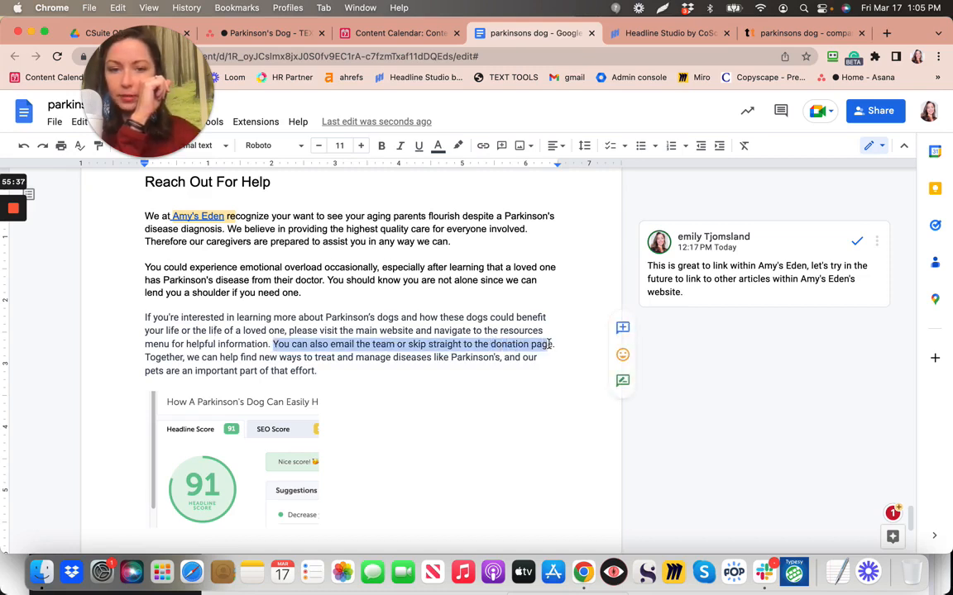
{"action": "key", "text": "BackSpace"}
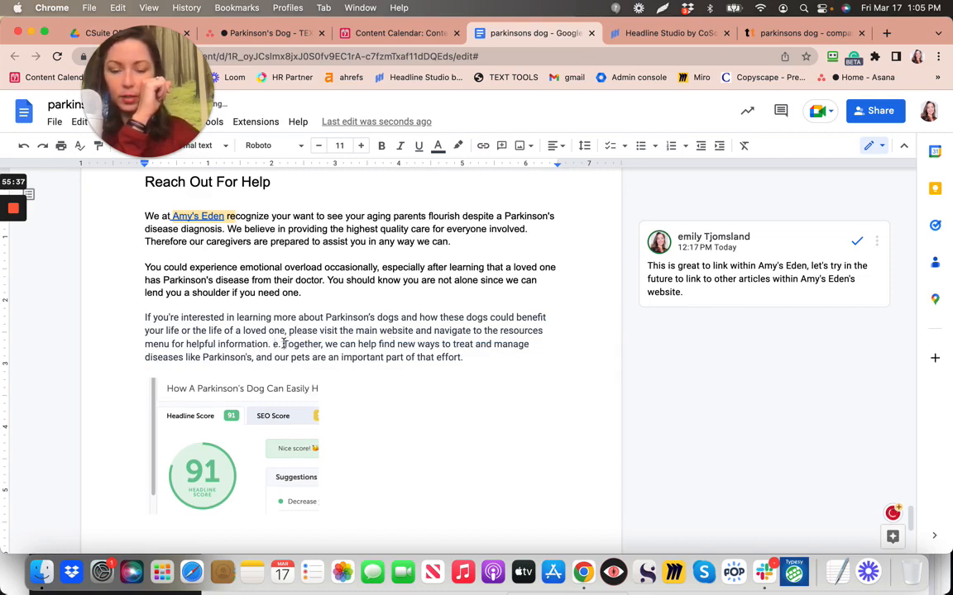
{"action": "key", "text": "BackSpace"}
{"action": "key", "text": "BackSpace"}
{"action": "key", "text": "BackSpace"}
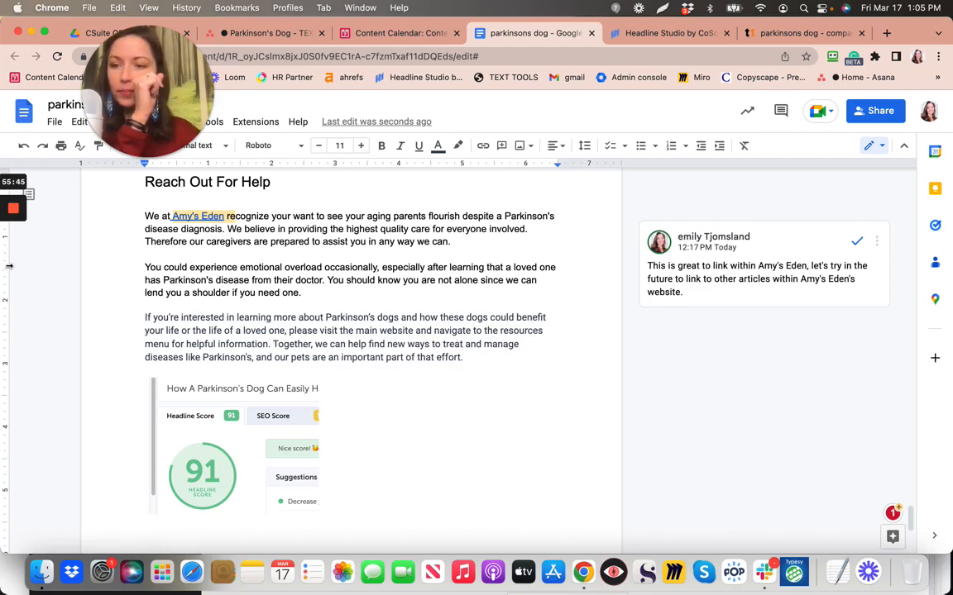
{"action": "mouse_move", "coordinate": [13, 263]}
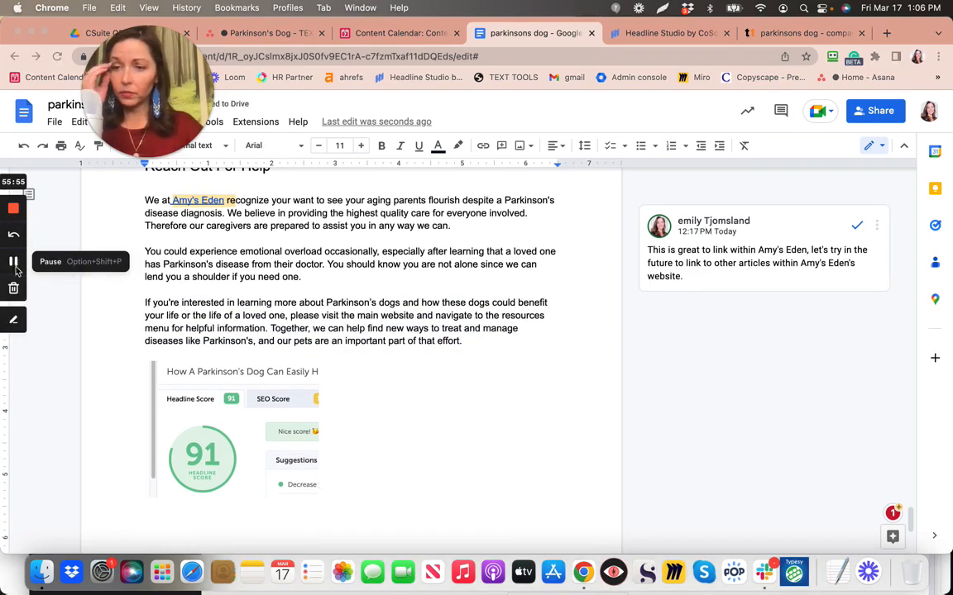
Mark the missing-words TEXT TOOLS subtask complete in Asana and return to the article
{"action": "left_click", "coordinate": [263, 33]}
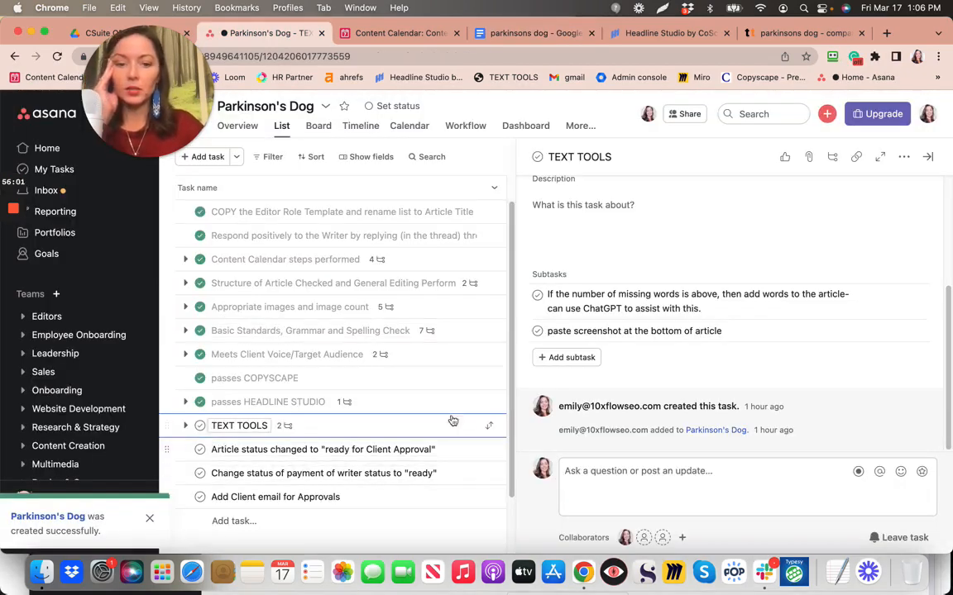
{"action": "left_click", "coordinate": [537, 296]}
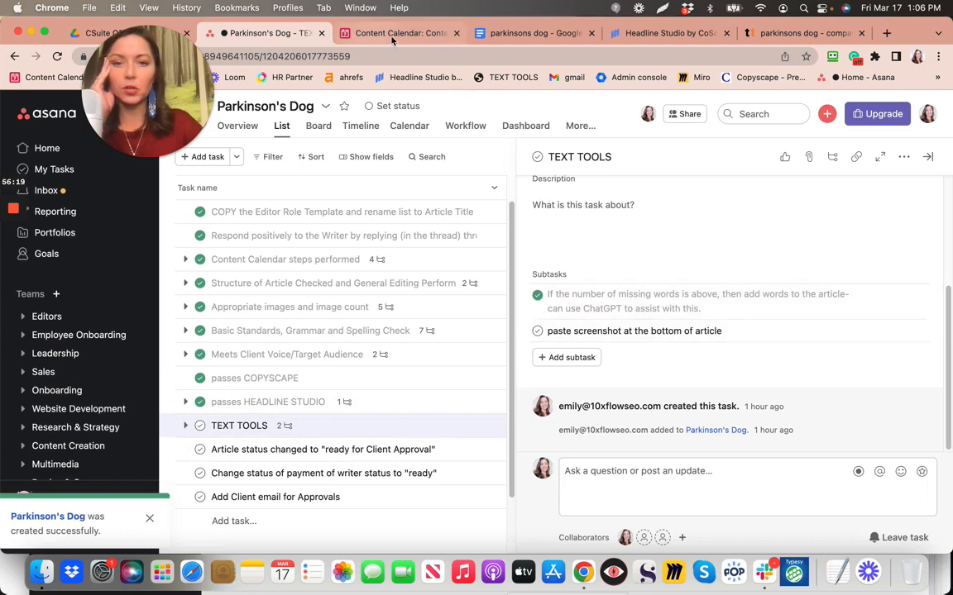
{"action": "left_click", "coordinate": [519, 40]}
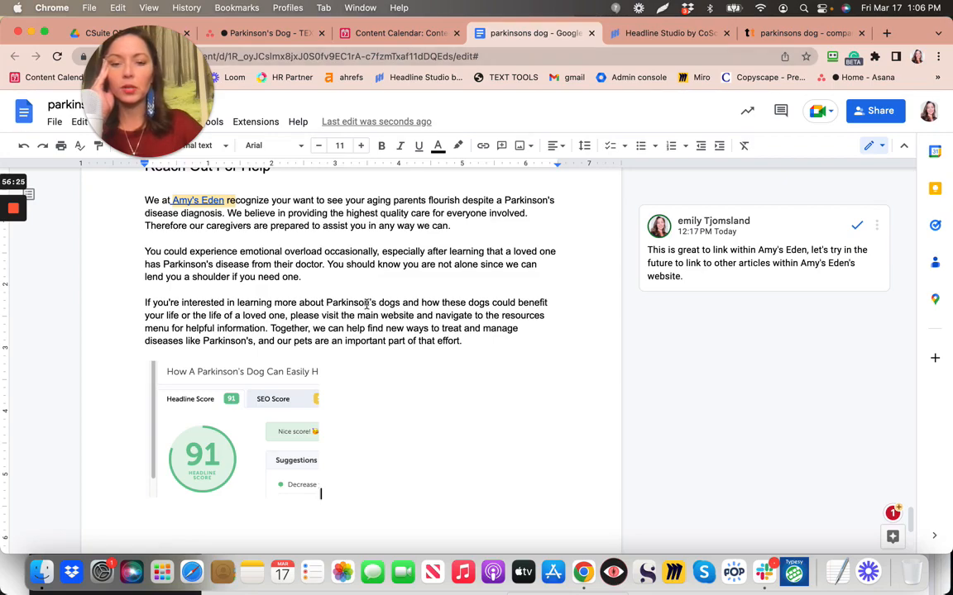
Select the article text starting from the headline
{"action": "scroll", "coordinate": [365, 306], "scroll_direction": "up", "scroll_amount": 5}
{"action": "scroll", "coordinate": [368, 307], "scroll_direction": "up", "scroll_amount": 10}
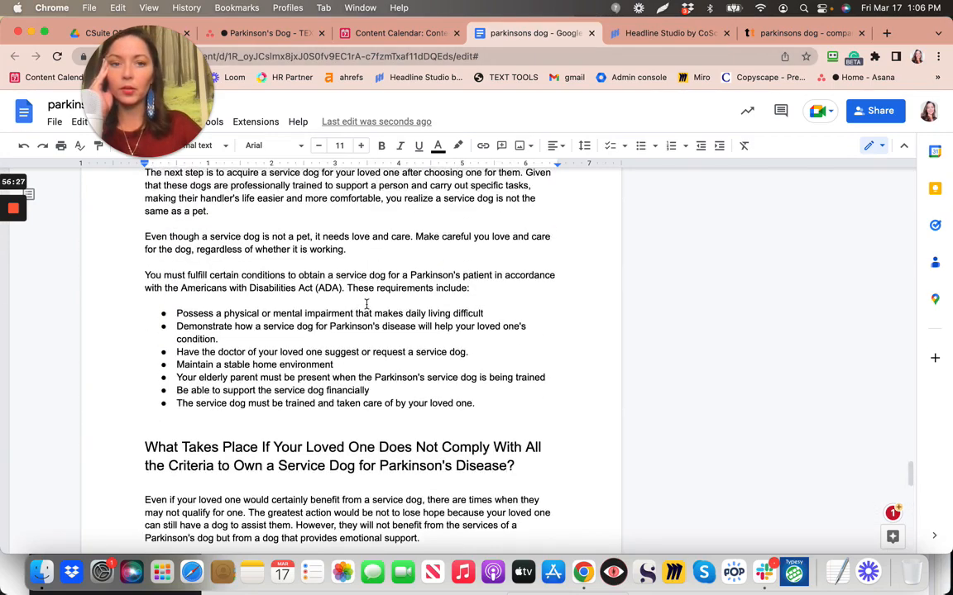
{"action": "scroll", "coordinate": [367, 304], "scroll_direction": "up", "scroll_amount": 15}
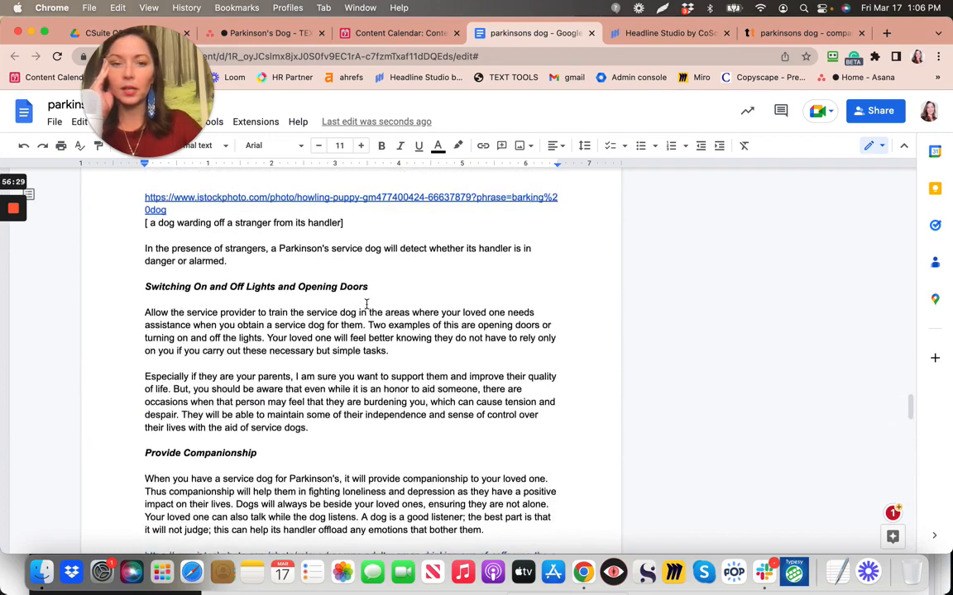
{"action": "scroll", "coordinate": [367, 305], "scroll_direction": "up", "scroll_amount": 15}
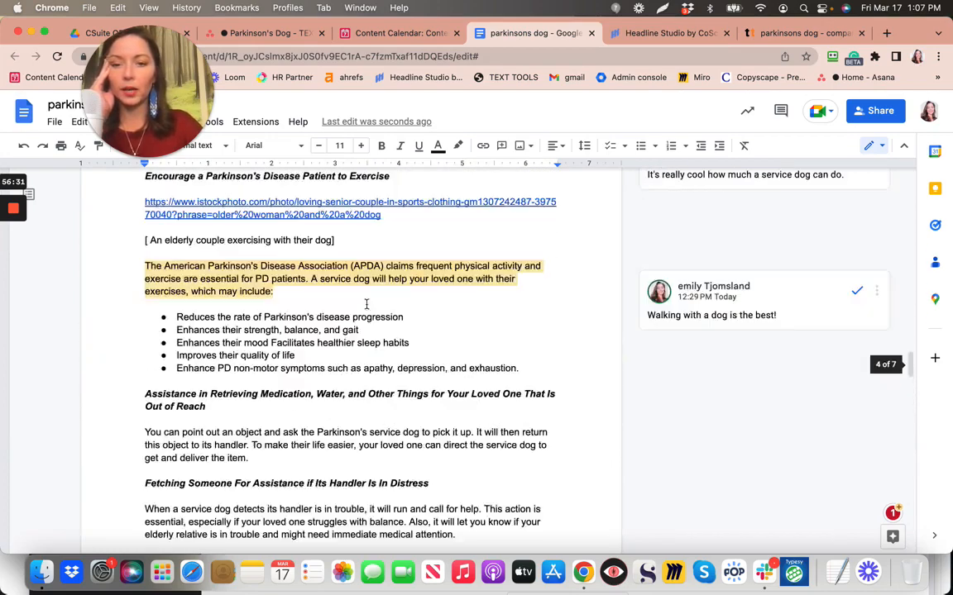
{"action": "scroll", "coordinate": [366, 304], "scroll_direction": "up", "scroll_amount": 15}
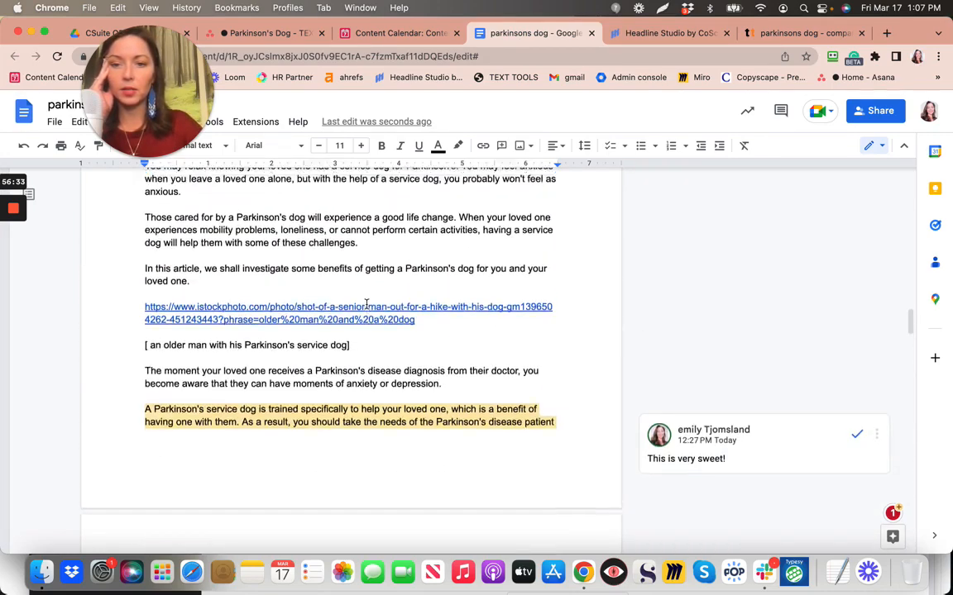
{"action": "scroll", "coordinate": [366, 305], "scroll_direction": "up", "scroll_amount": 12}
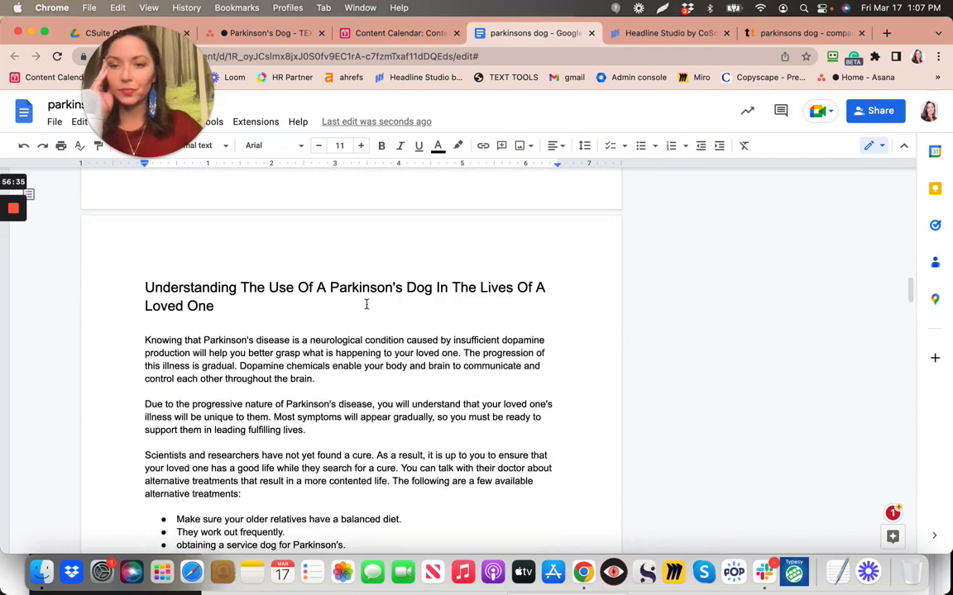
{"action": "scroll", "coordinate": [366, 305], "scroll_direction": "up", "scroll_amount": 15}
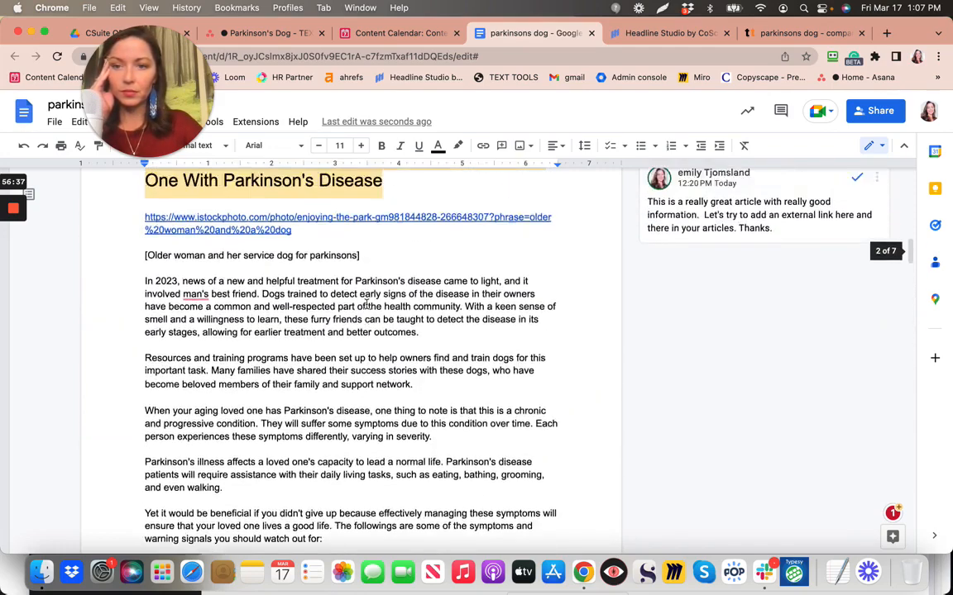
{"action": "scroll", "coordinate": [366, 305], "scroll_direction": "down", "scroll_amount": 1}
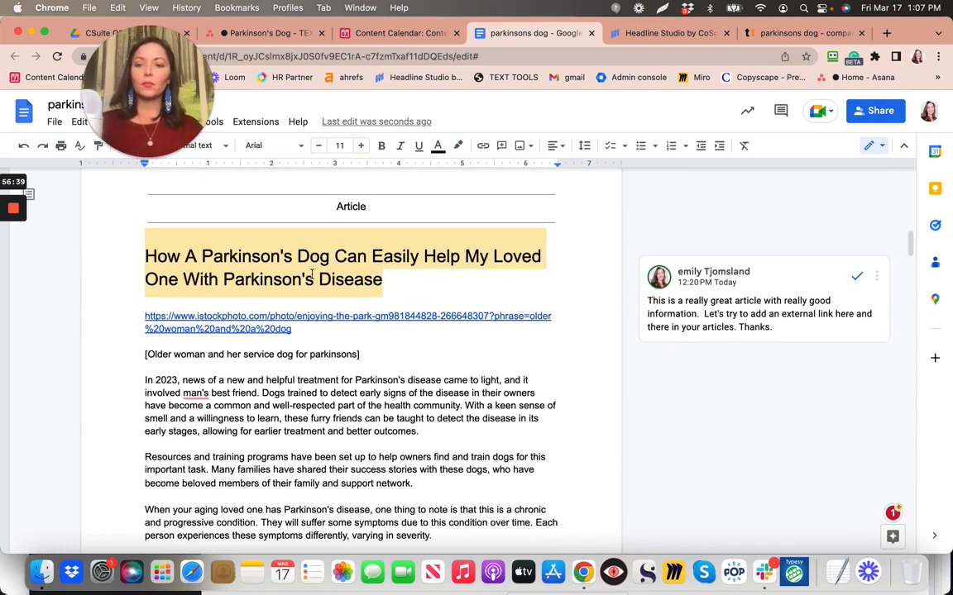
{"action": "left_click_drag", "start_coordinate": [464, 281], "coordinate": [565, 542]}
Extend the selection through the closing paragraph, stopping before the score image
{"action": "scroll", "coordinate": [565, 541], "scroll_direction": "down", "scroll_amount": 13}
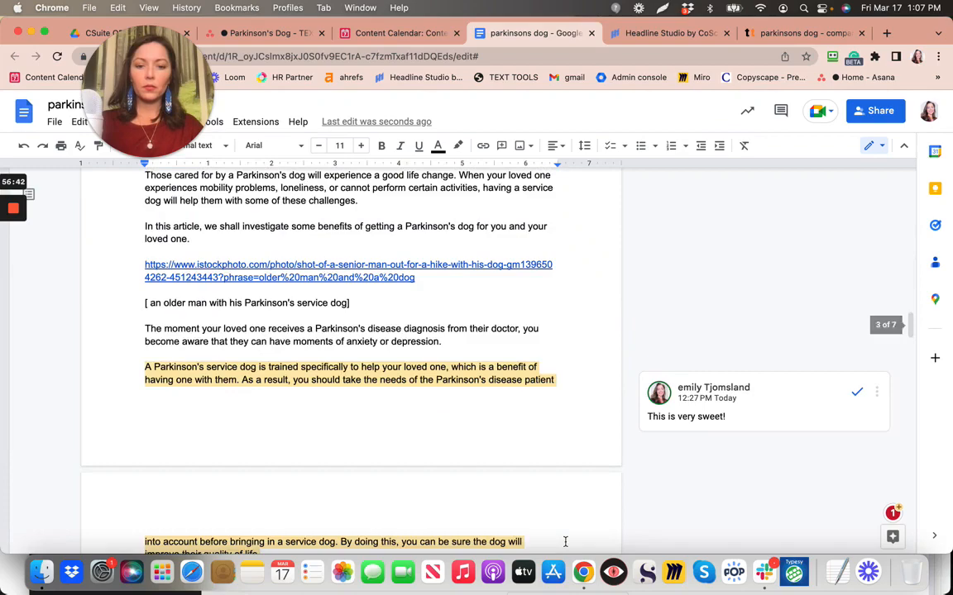
{"action": "scroll", "coordinate": [565, 542], "scroll_direction": "down", "scroll_amount": 10}
{"action": "scroll", "coordinate": [566, 542], "scroll_direction": "down", "scroll_amount": 15}
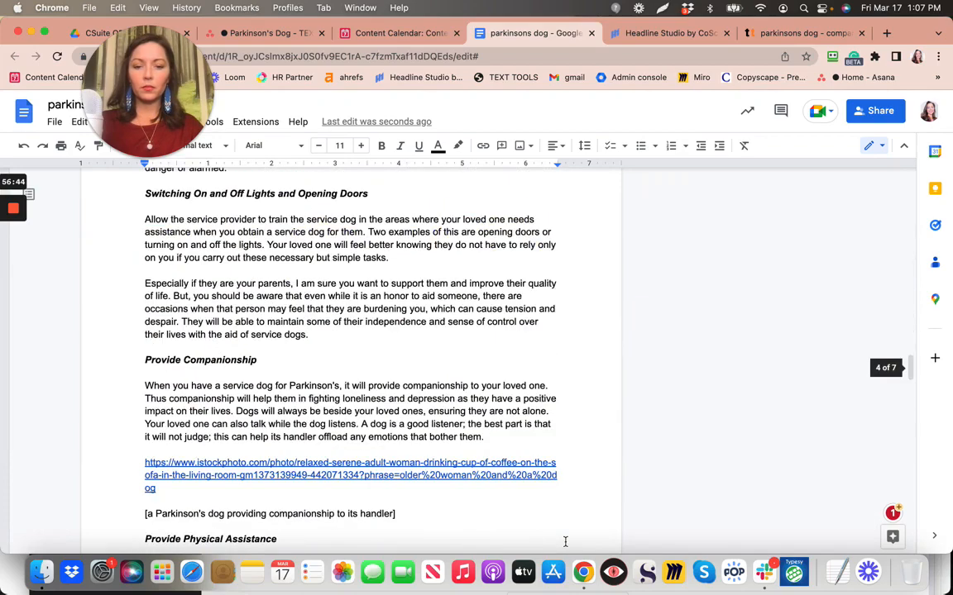
{"action": "scroll", "coordinate": [563, 541], "scroll_direction": "down", "scroll_amount": 15}
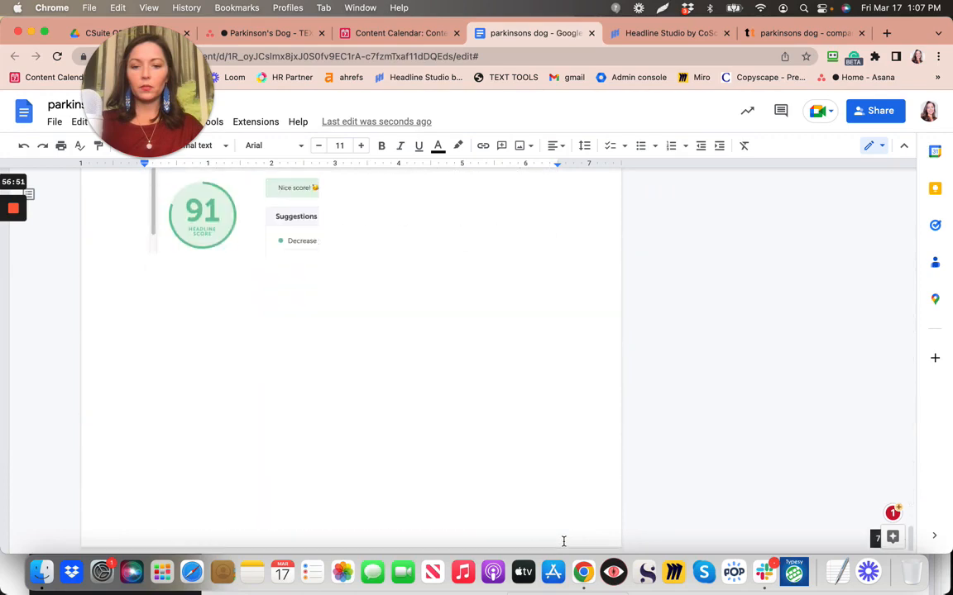
{"action": "left_click", "coordinate": [582, 304], "text": "shift"}
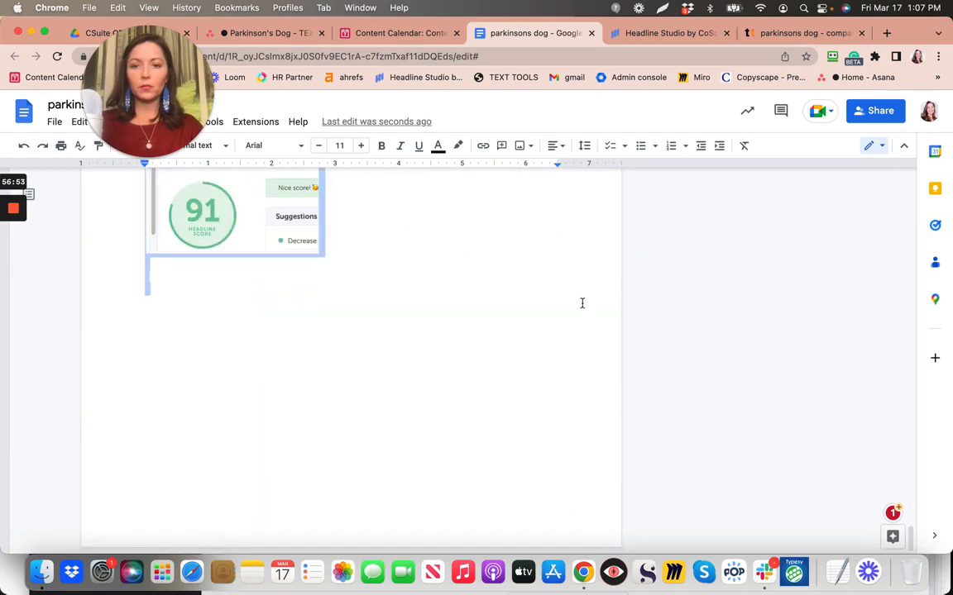
{"action": "scroll", "coordinate": [582, 303], "scroll_direction": "up", "scroll_amount": 3}
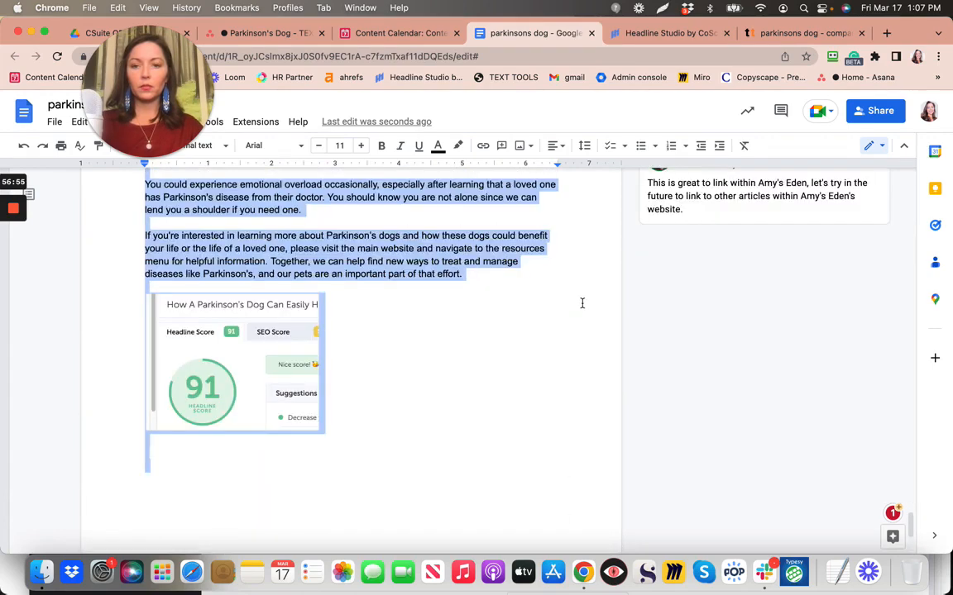
{"action": "left_click", "coordinate": [587, 259], "text": "shift"}
{"action": "left_click", "coordinate": [581, 283], "text": "shift"}
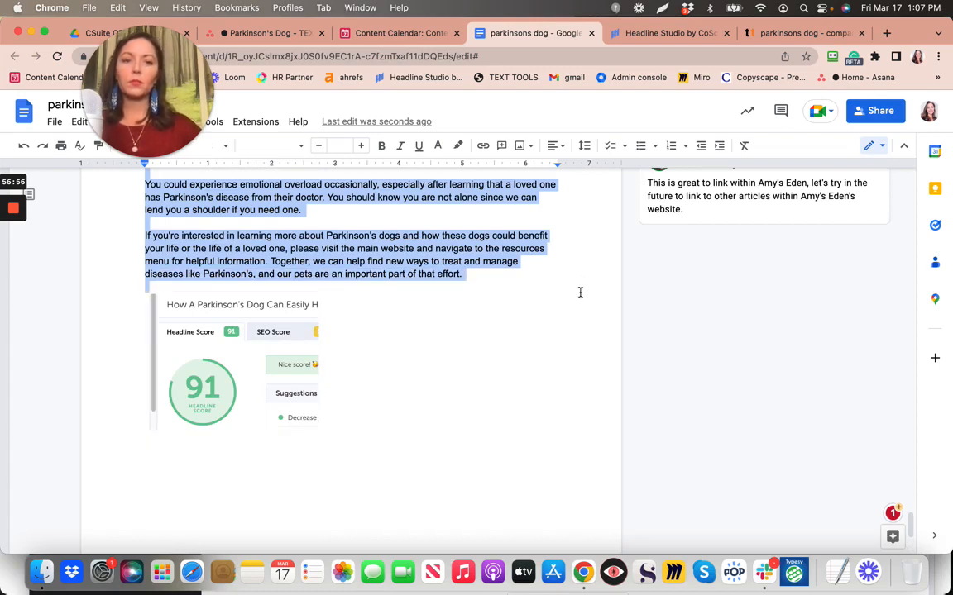
{"action": "left_click", "coordinate": [776, 34]}
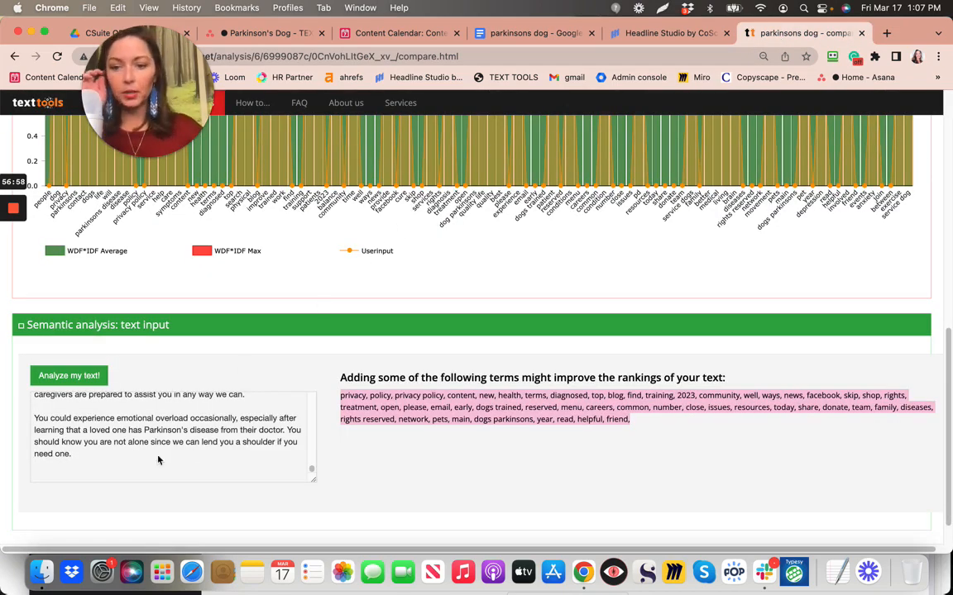
Replace the old text in the semantic-analysis box with the pasted revised article
{"action": "left_click_drag", "start_coordinate": [72, 455], "coordinate": [13, 351]}
{"action": "key", "text": "BackSpace"}
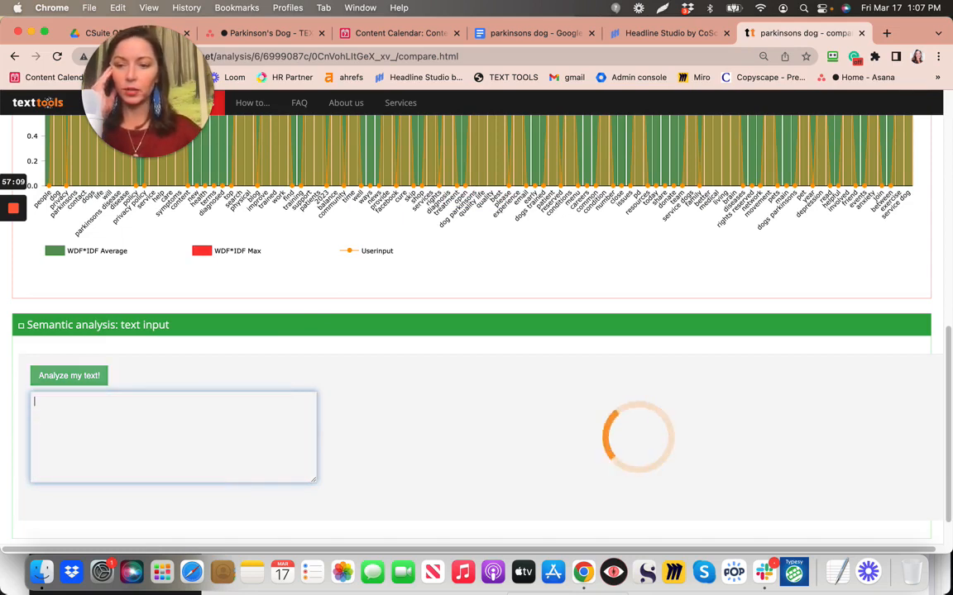
{"action": "key", "text": "super+v"}
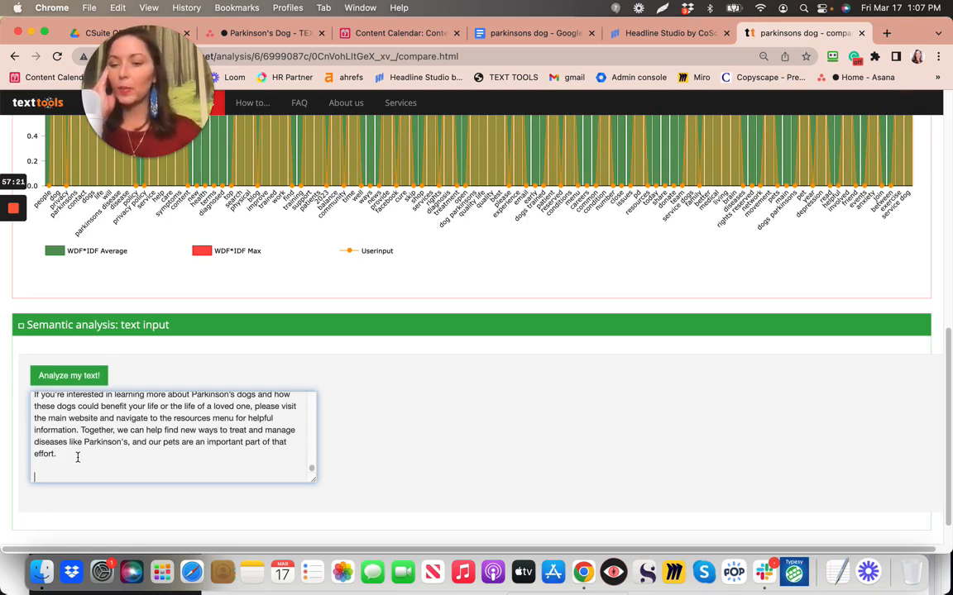
{"action": "scroll", "coordinate": [77, 457], "scroll_direction": "up", "scroll_amount": 3}
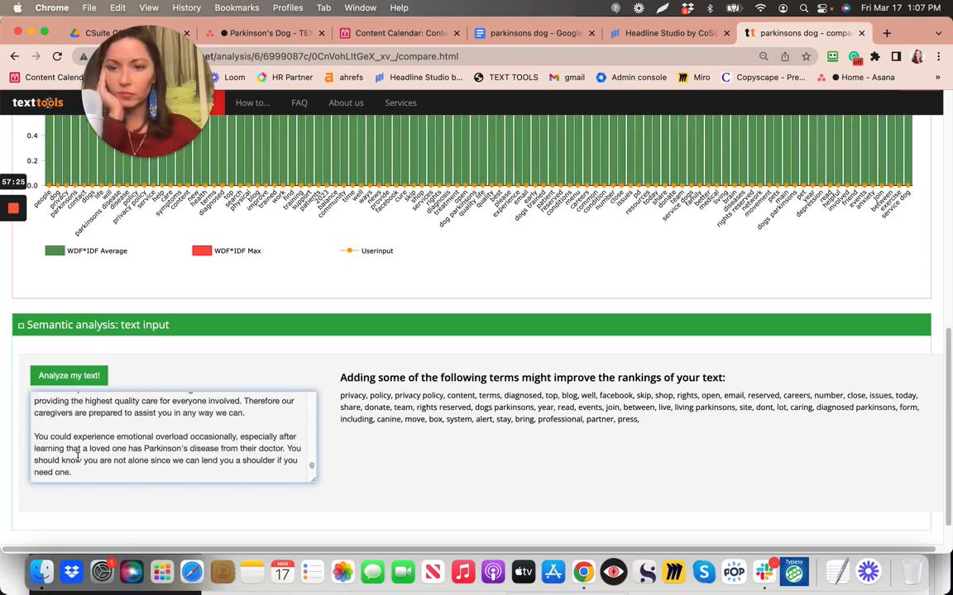
{"action": "scroll", "coordinate": [78, 456], "scroll_direction": "up", "scroll_amount": 3}
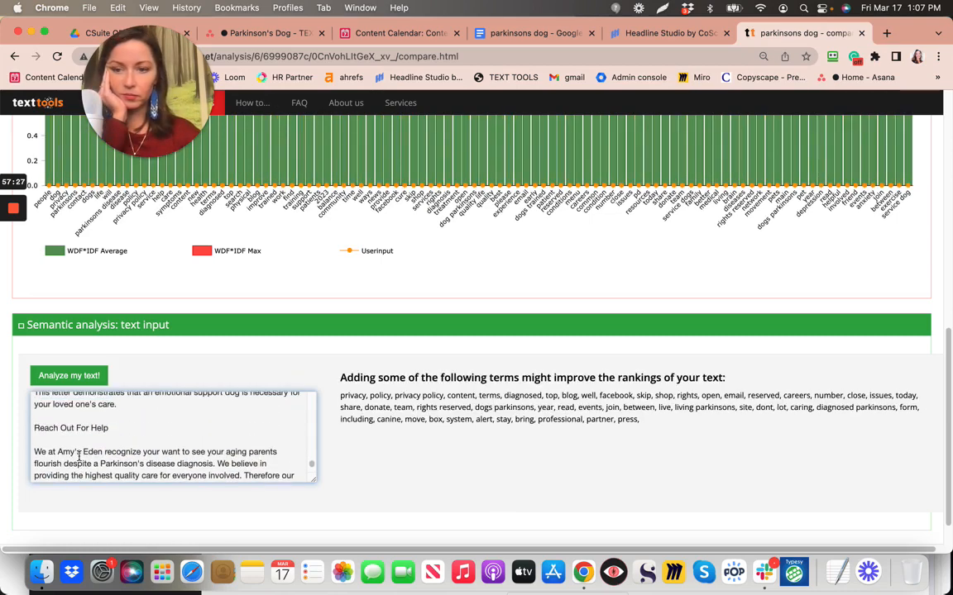
{"action": "scroll", "coordinate": [198, 301], "scroll_direction": "up", "scroll_amount": 3}
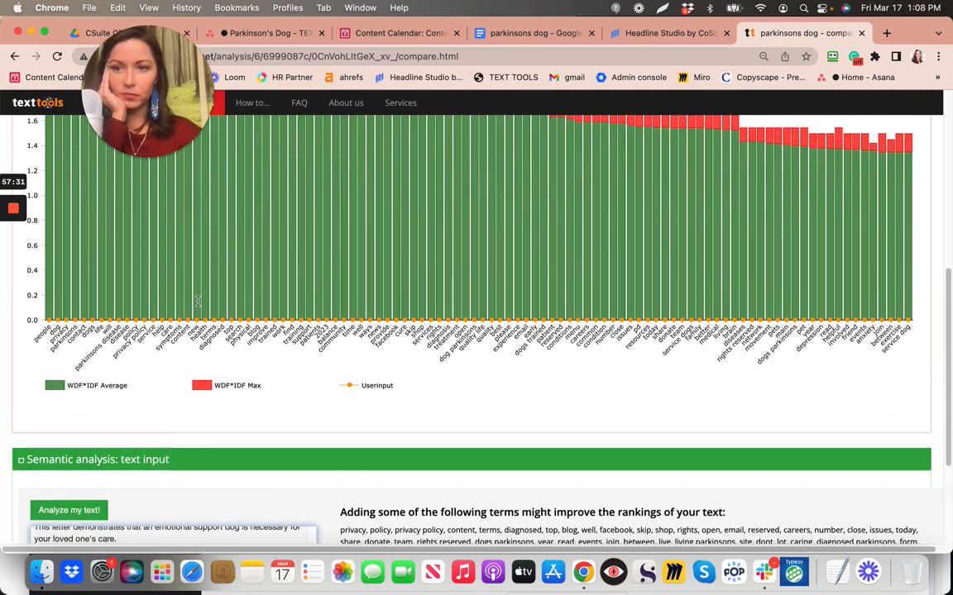
Scroll through the WDF*IDF chart comparing the article's term scores with competitor average and maximum
{"action": "scroll", "coordinate": [197, 301], "scroll_direction": "up", "scroll_amount": 2}
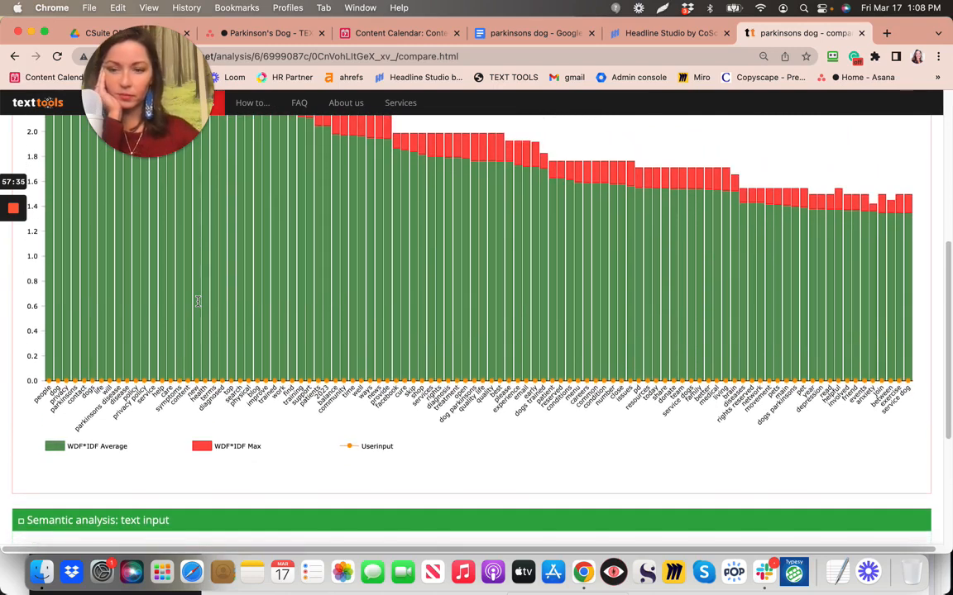
{"action": "scroll", "coordinate": [198, 306], "scroll_direction": "up", "scroll_amount": 2}
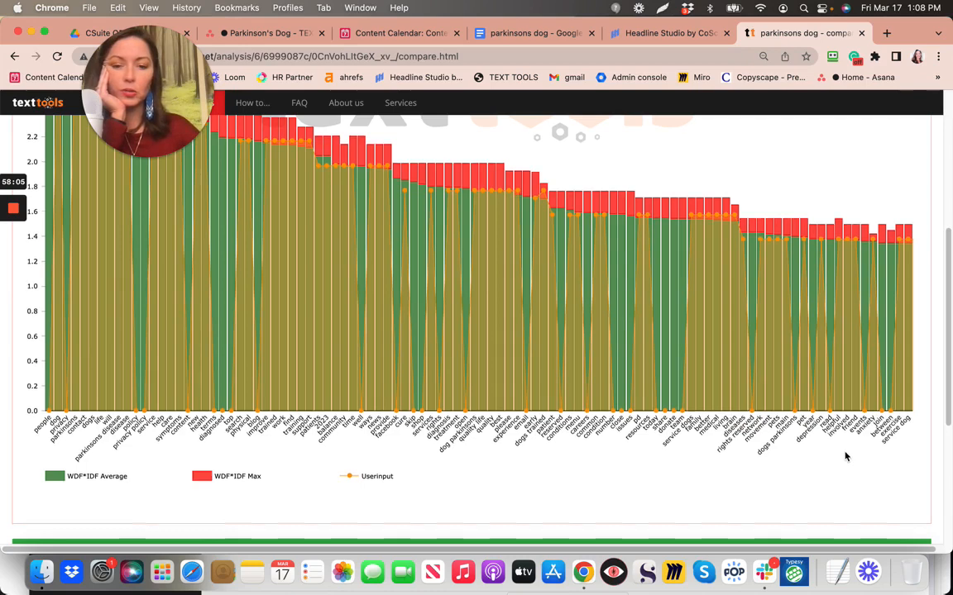
{"action": "scroll", "coordinate": [845, 456], "scroll_direction": "down", "scroll_amount": 3}
{"action": "scroll", "coordinate": [845, 456], "scroll_direction": "down", "scroll_amount": 2}
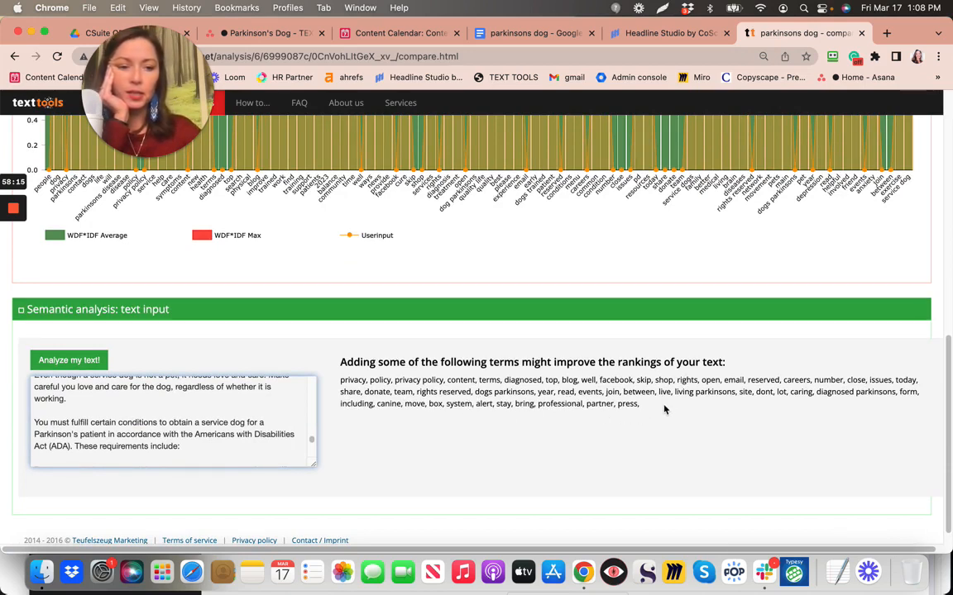
{"action": "scroll", "coordinate": [664, 408], "scroll_direction": "up", "scroll_amount": 2}
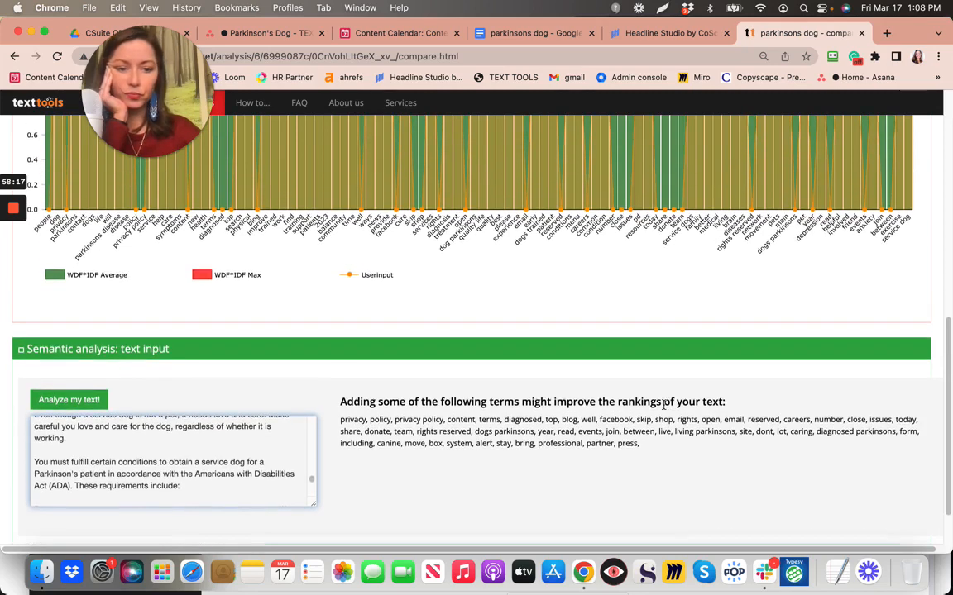
{"action": "scroll", "coordinate": [664, 405], "scroll_direction": "up", "scroll_amount": 1}
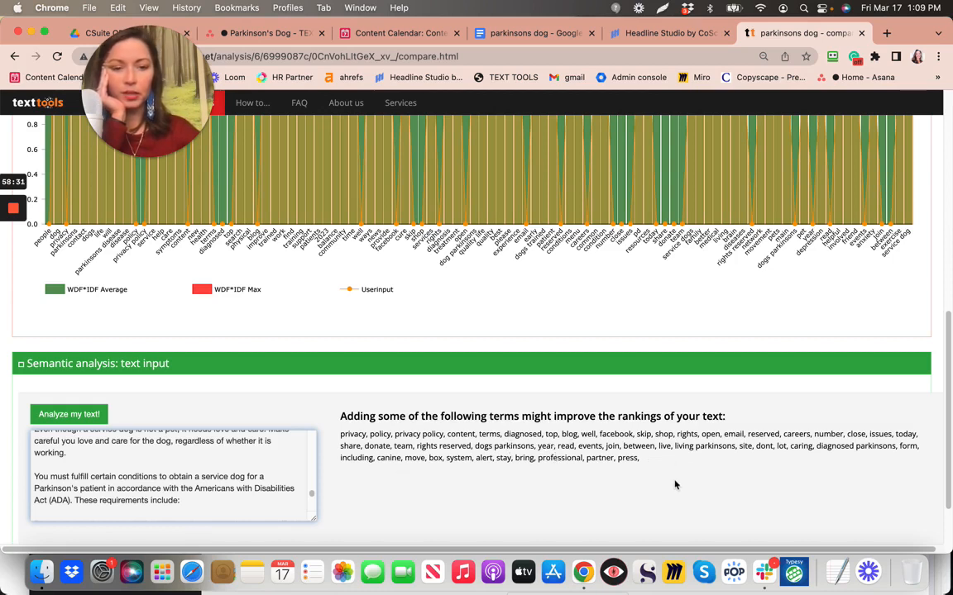
{"action": "scroll", "coordinate": [687, 473], "scroll_direction": "down", "scroll_amount": 2}
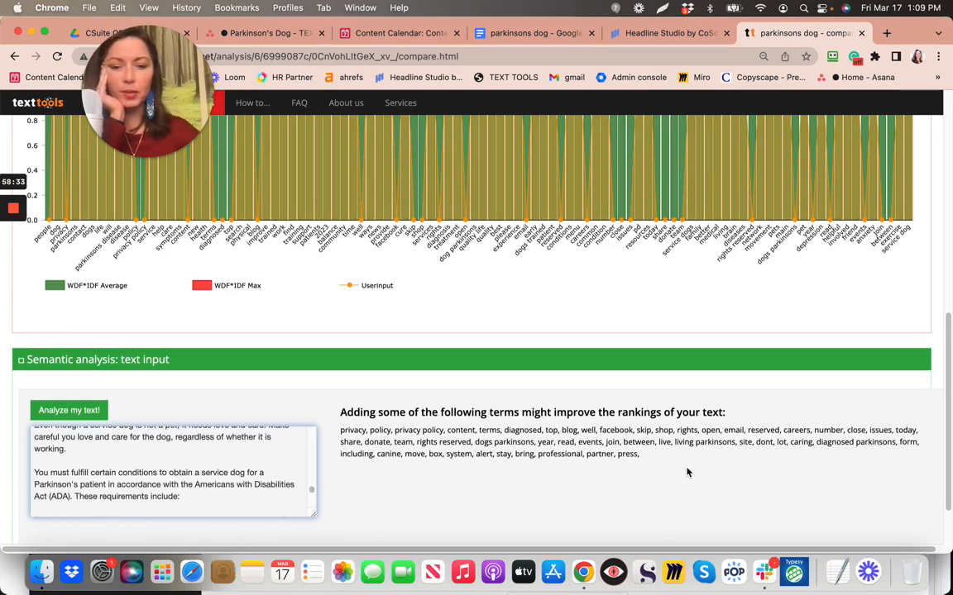
{"action": "scroll", "coordinate": [686, 472], "scroll_direction": "up", "scroll_amount": 10}
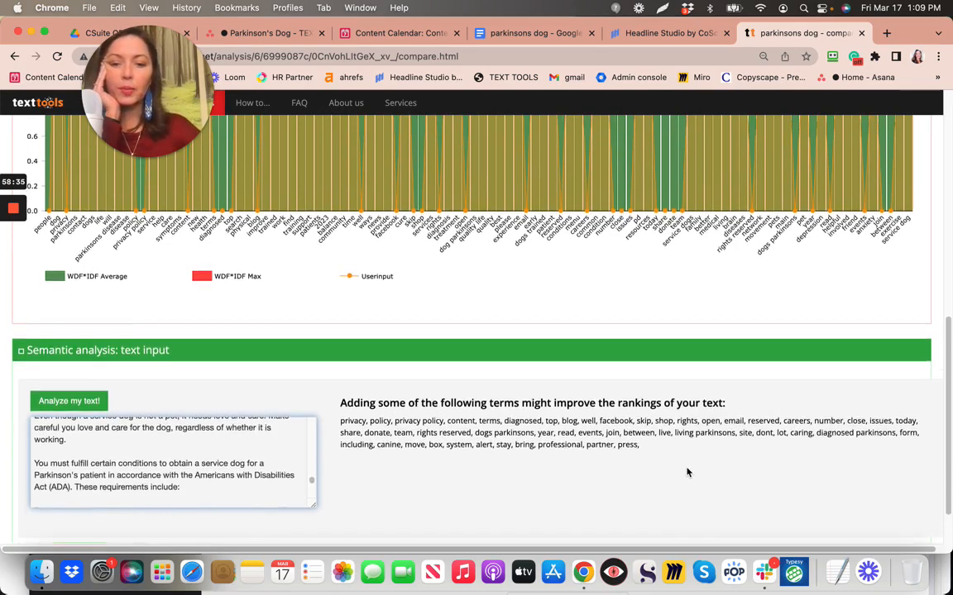
{"action": "scroll", "coordinate": [686, 472], "scroll_direction": "up", "scroll_amount": 1}
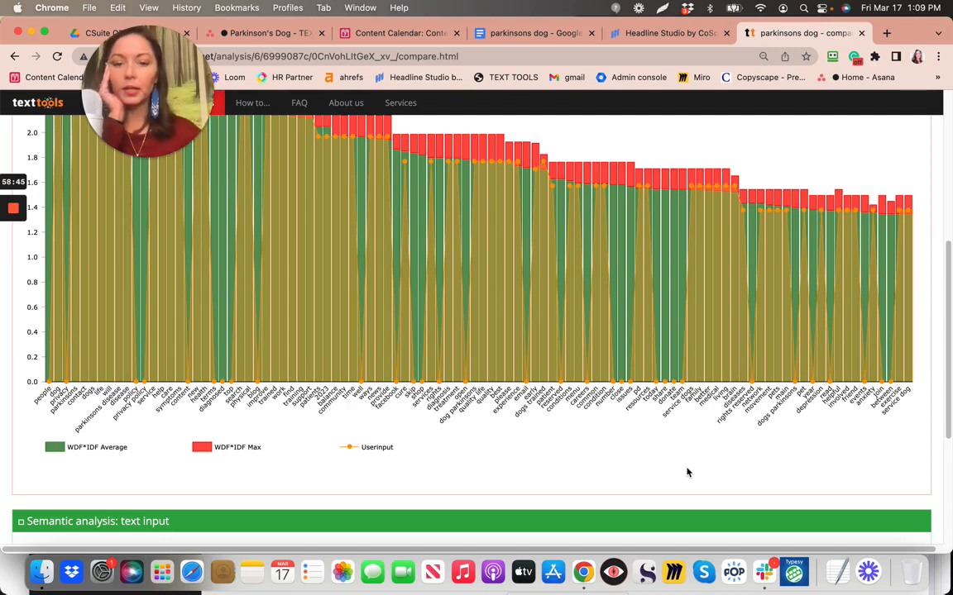
{"action": "scroll", "coordinate": [686, 472], "scroll_direction": "down", "scroll_amount": 3}
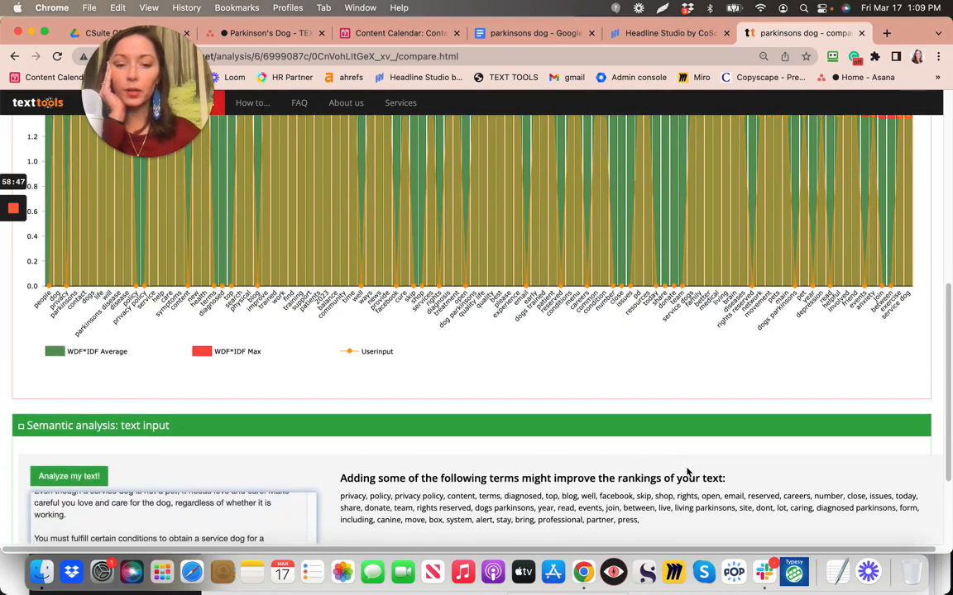
{"action": "scroll", "coordinate": [686, 472], "scroll_direction": "up", "scroll_amount": 2}
{"action": "scroll", "coordinate": [686, 472], "scroll_direction": "up", "scroll_amount": 2}
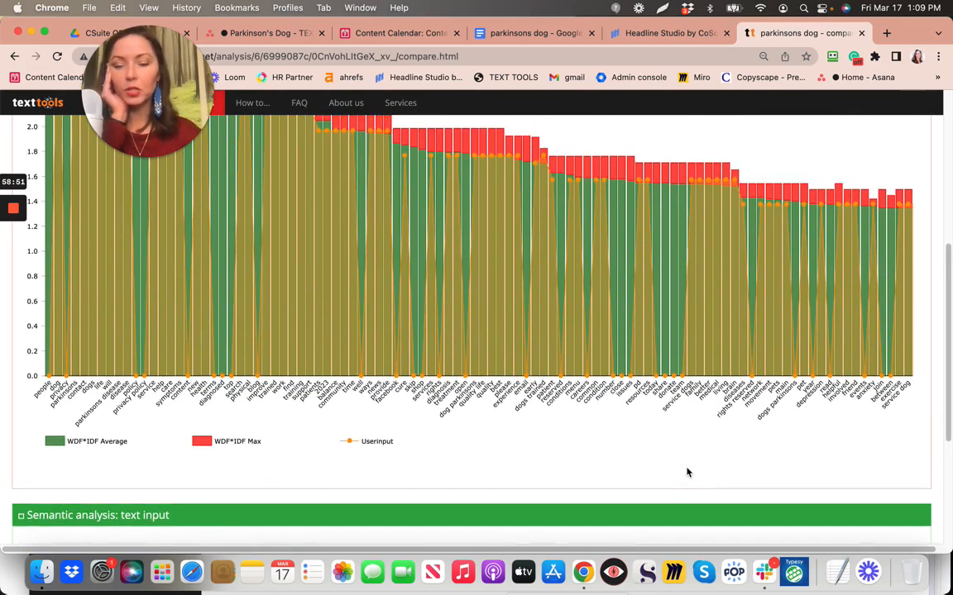
Capture the WDF*IDF chart and legend with Lightshot and copy it to the clipboard
{"action": "left_click", "coordinate": [662, 9]}
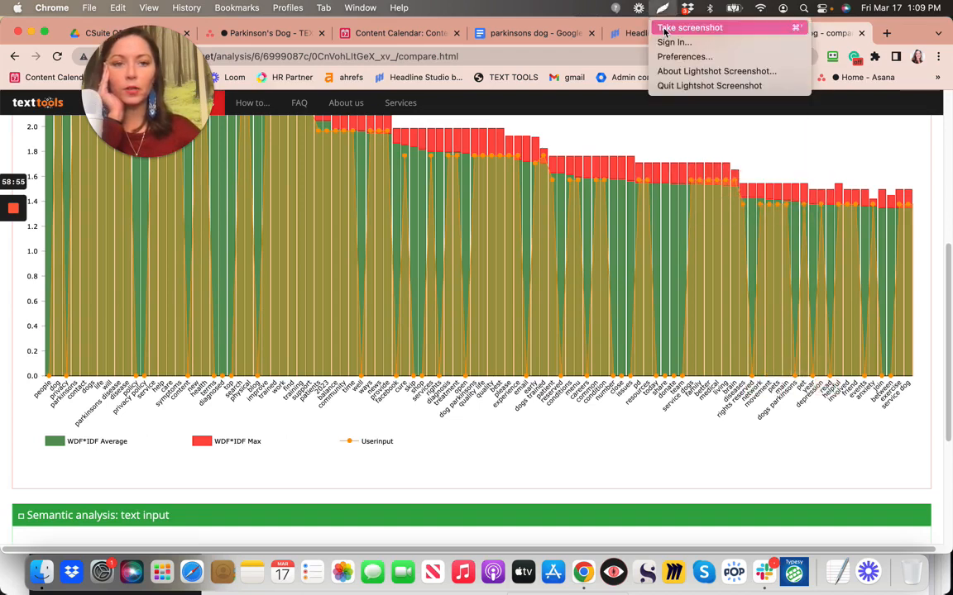
{"action": "left_click", "coordinate": [690, 27]}
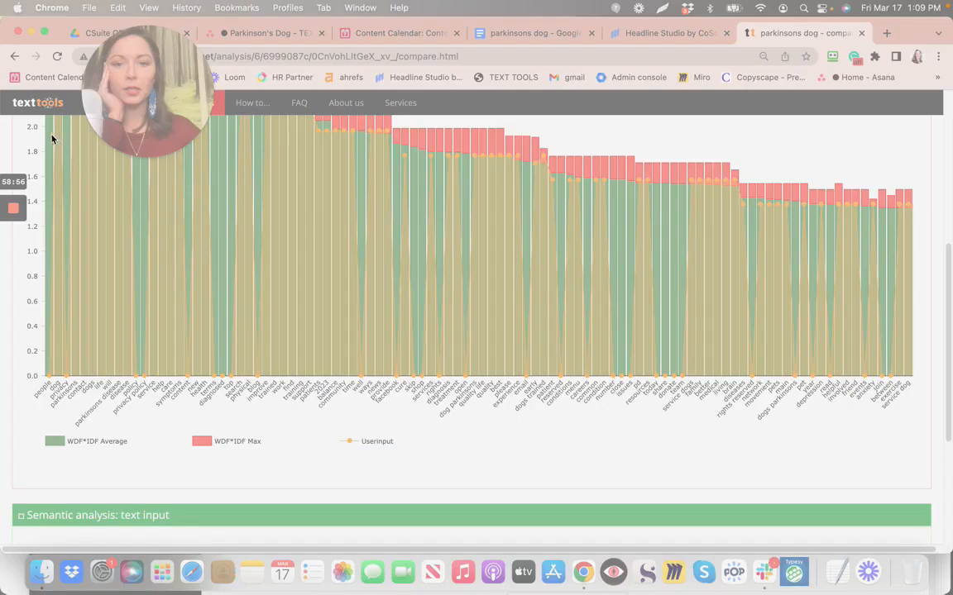
{"action": "left_click_drag", "start_coordinate": [7, 124], "coordinate": [928, 480]}
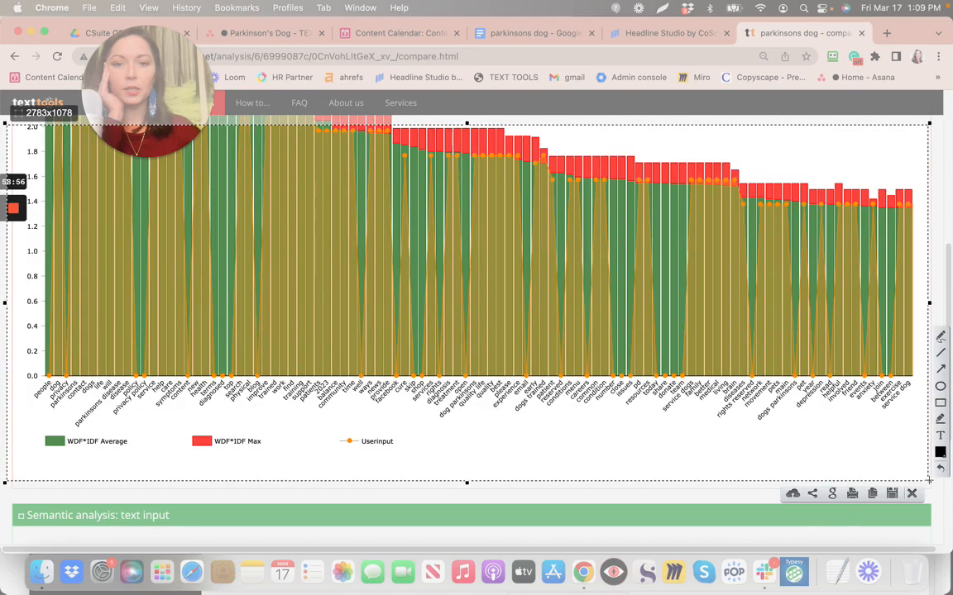
{"action": "left_click", "coordinate": [873, 494]}
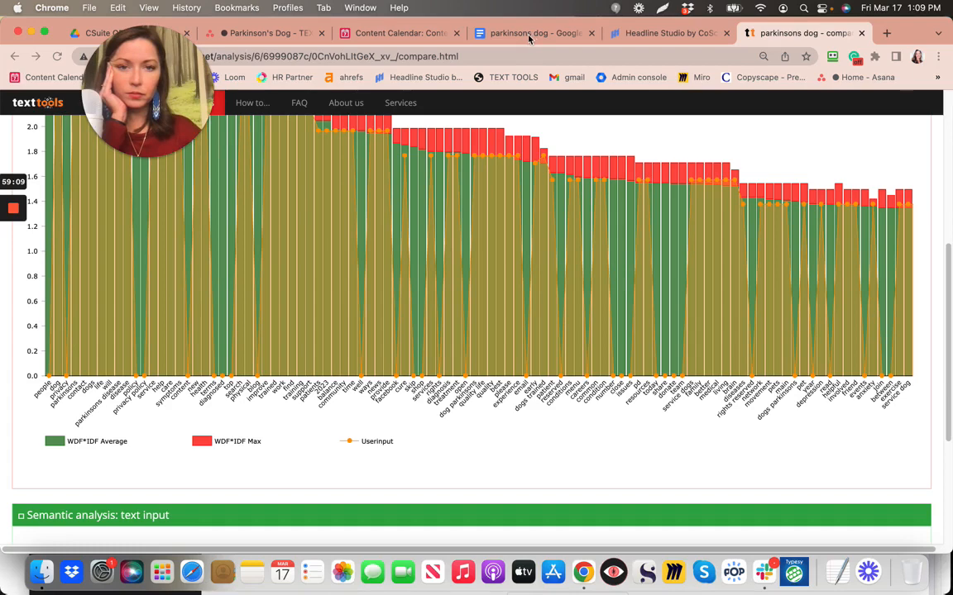
Paste the WDF*IDF keyword chart below the last screenshot and resize it to about half width
{"action": "left_click", "coordinate": [530, 33]}
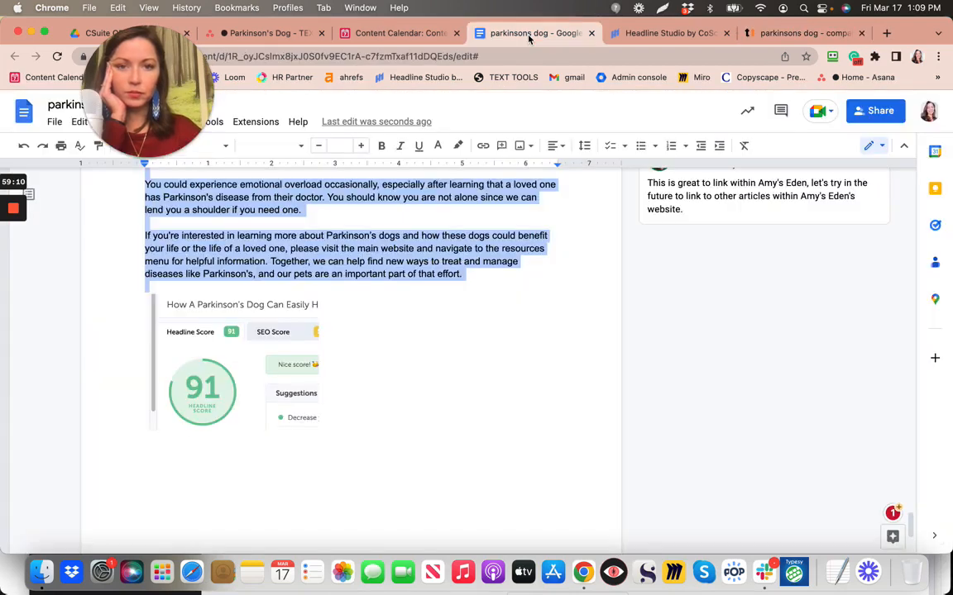
{"action": "left_click", "coordinate": [419, 375]}
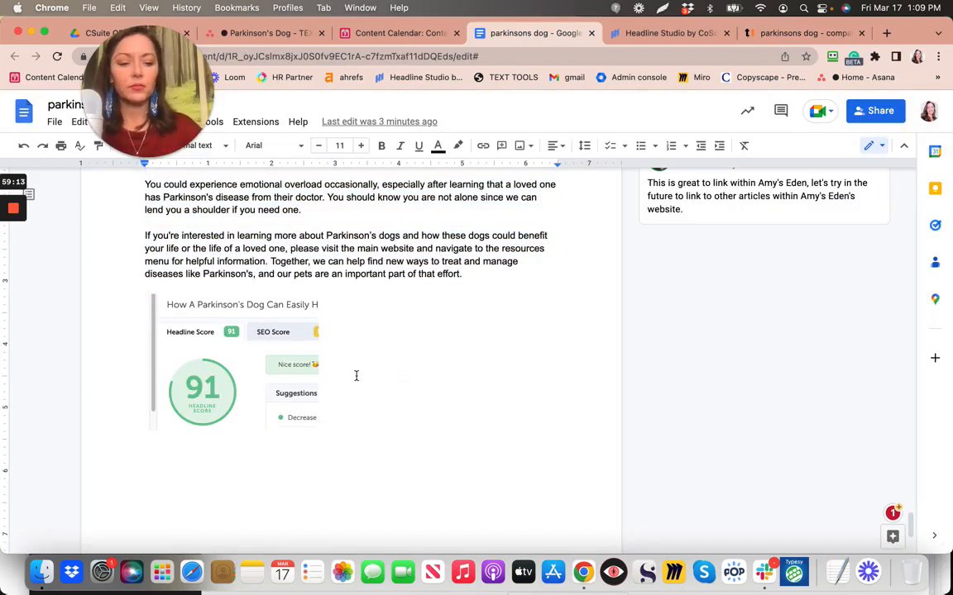
{"action": "key", "text": "Return"}
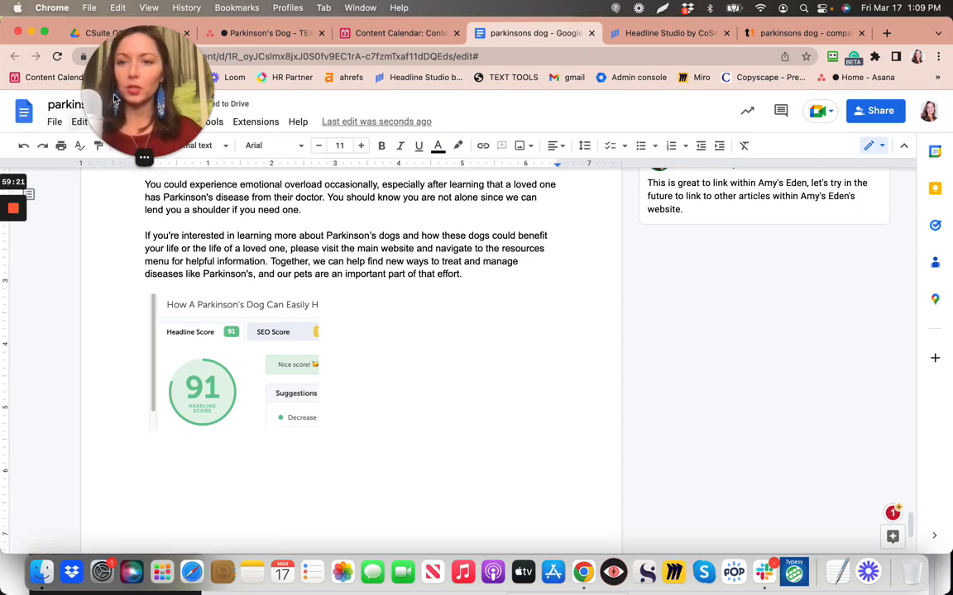
{"action": "left_click_drag", "start_coordinate": [181, 91], "coordinate": [382, 69]}
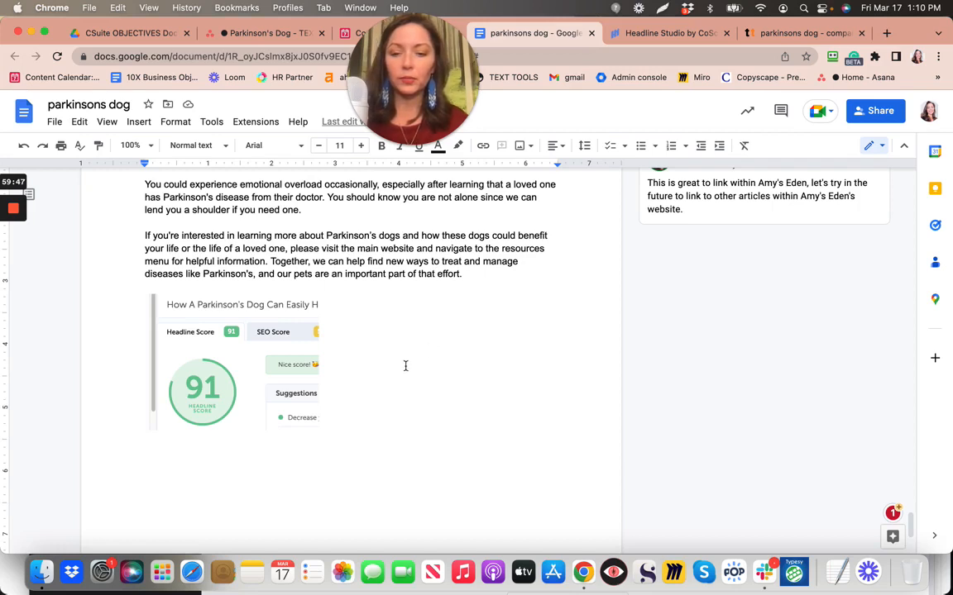
{"action": "key", "text": "super+v"}
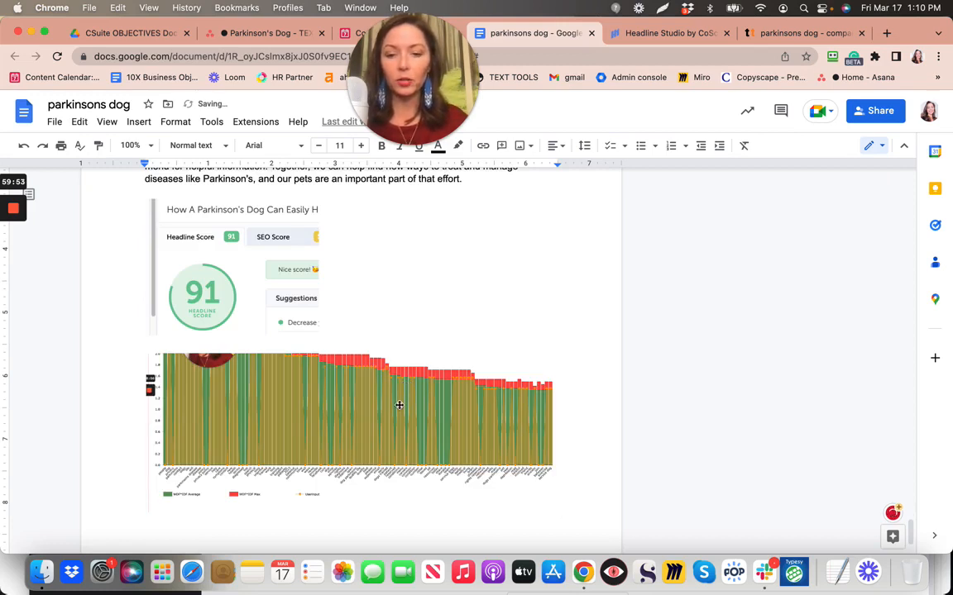
{"action": "left_click", "coordinate": [541, 475]}
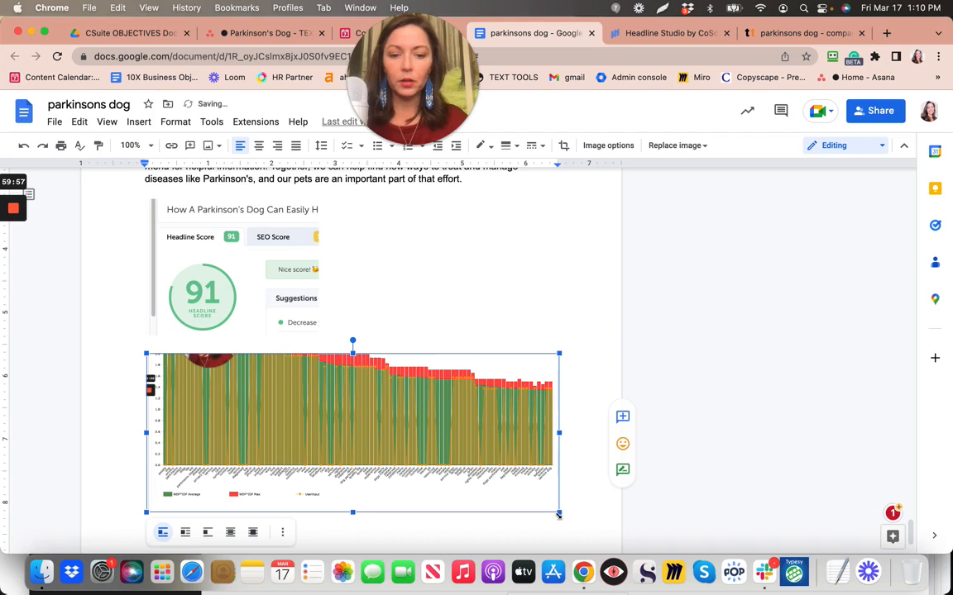
{"action": "left_click_drag", "start_coordinate": [444, 474], "coordinate": [361, 456]}
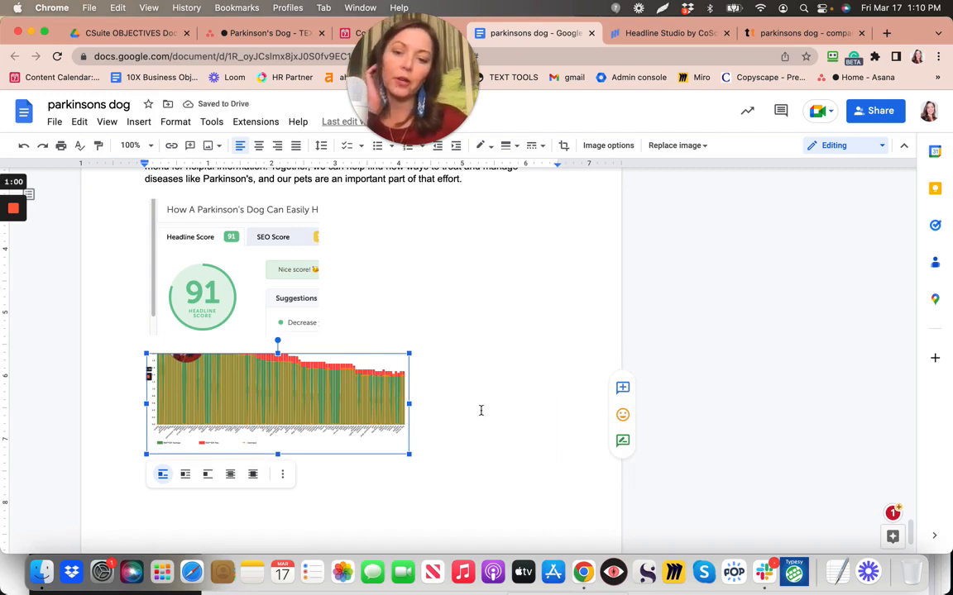
{"action": "left_click", "coordinate": [480, 410]}
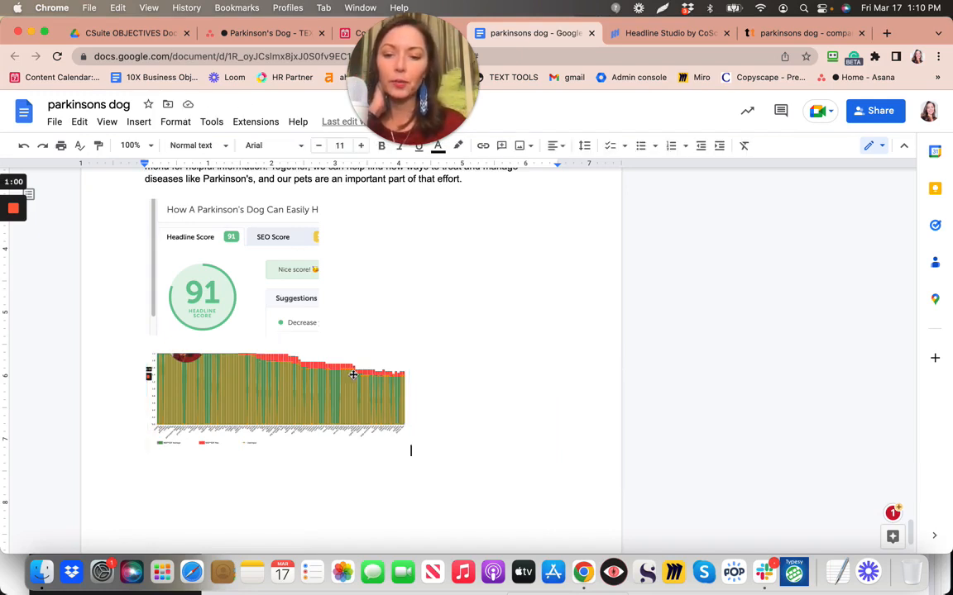
{"action": "scroll", "coordinate": [271, 387], "scroll_direction": "up", "scroll_amount": 2}
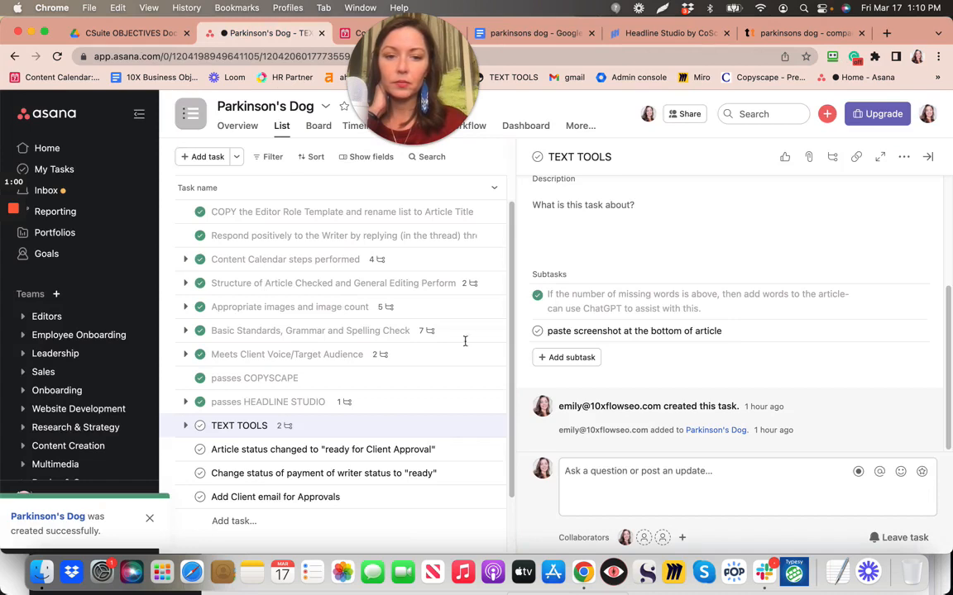
Tick off the paste-screenshot subtask and the TEXT TOOLS task, then return to the article
{"action": "left_click", "coordinate": [538, 332]}
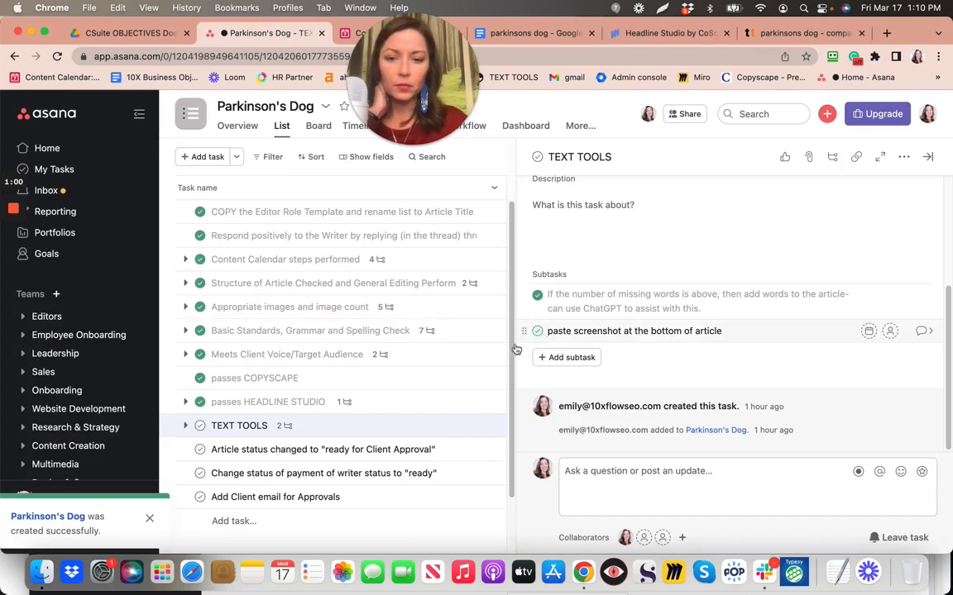
{"action": "left_click", "coordinate": [200, 427]}
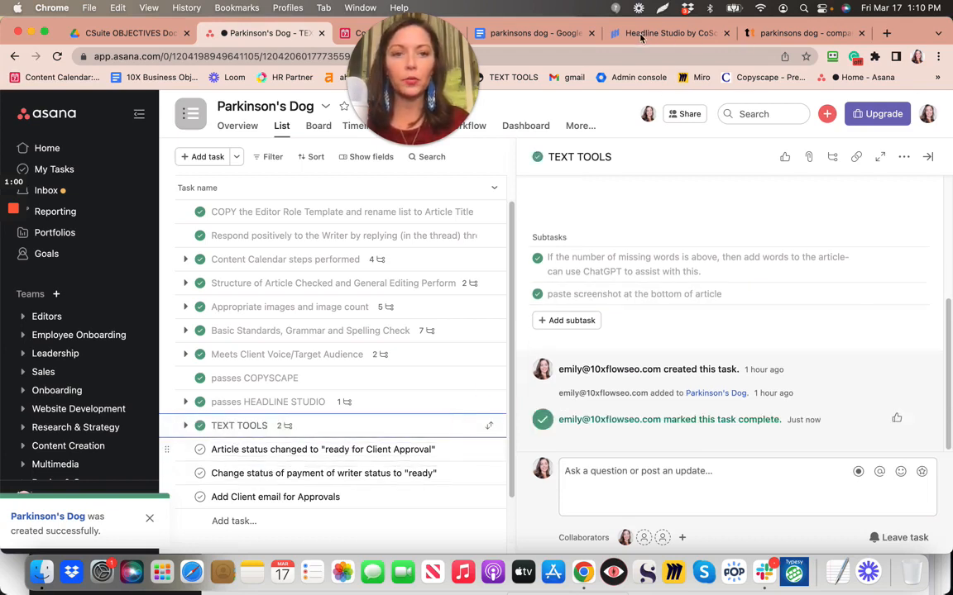
{"action": "left_click", "coordinate": [508, 35]}
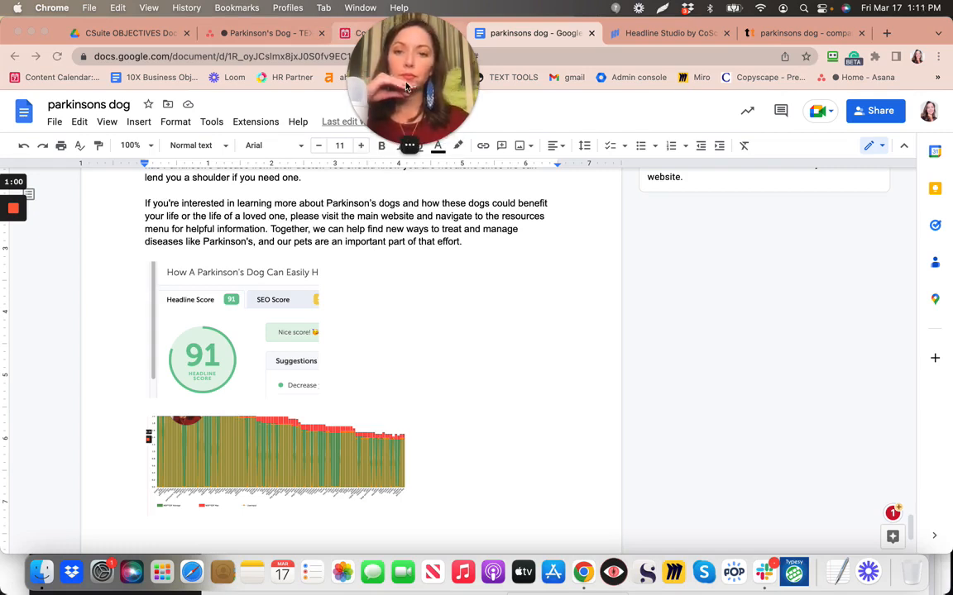
{"action": "left_click_drag", "start_coordinate": [405, 86], "coordinate": [95, 92]}
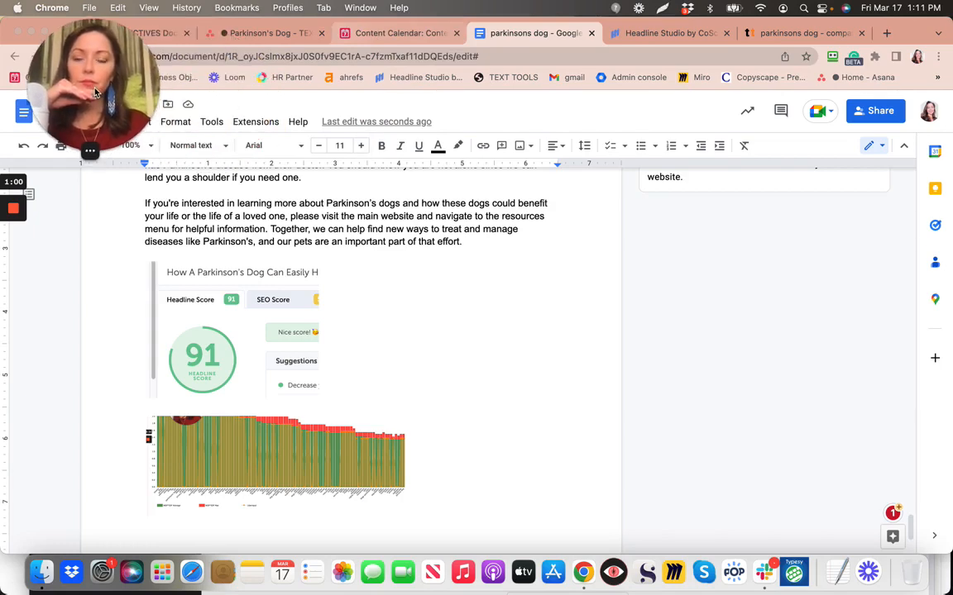
Set the parkinsons dog row's Status to Ready for Client Approval in the Content Calendar
{"action": "left_click", "coordinate": [378, 33]}
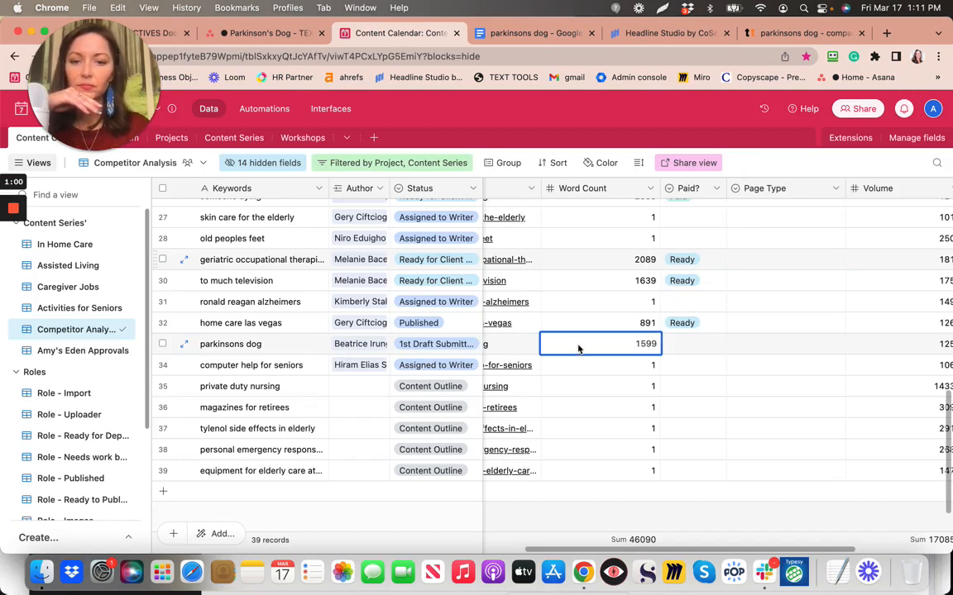
{"action": "left_click", "coordinate": [475, 347]}
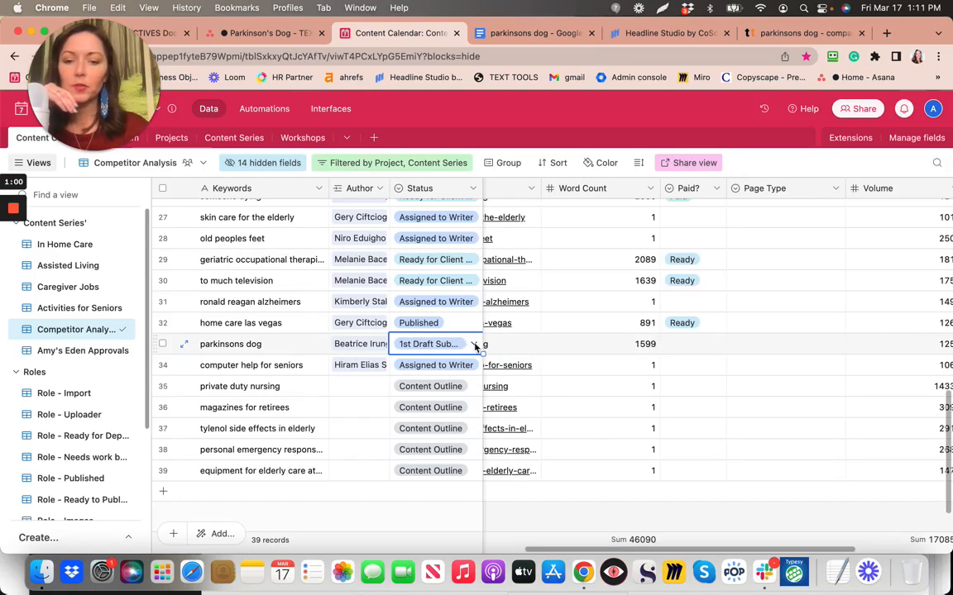
{"action": "left_click", "coordinate": [475, 345]}
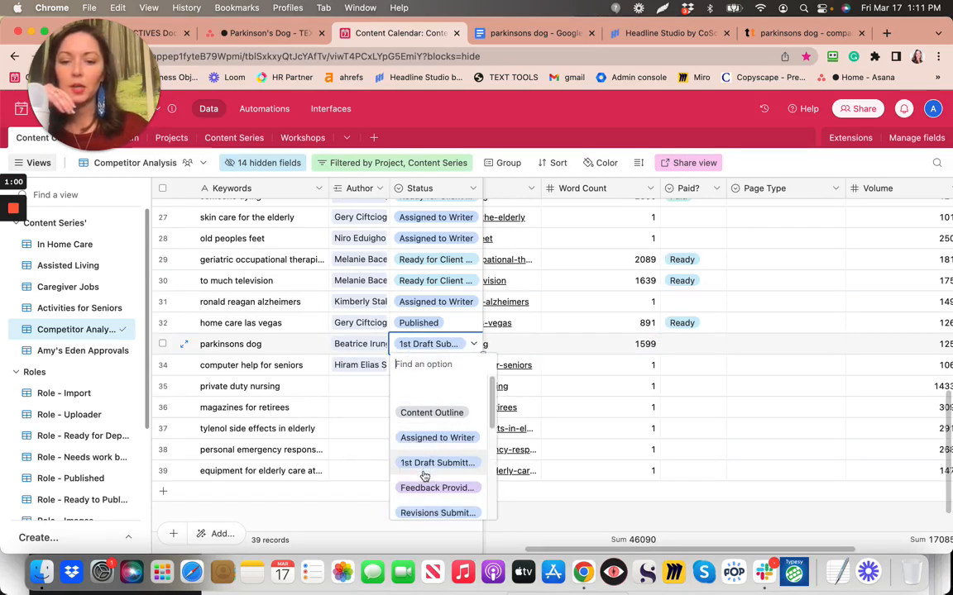
{"action": "scroll", "coordinate": [424, 476], "scroll_direction": "down", "scroll_amount": 5}
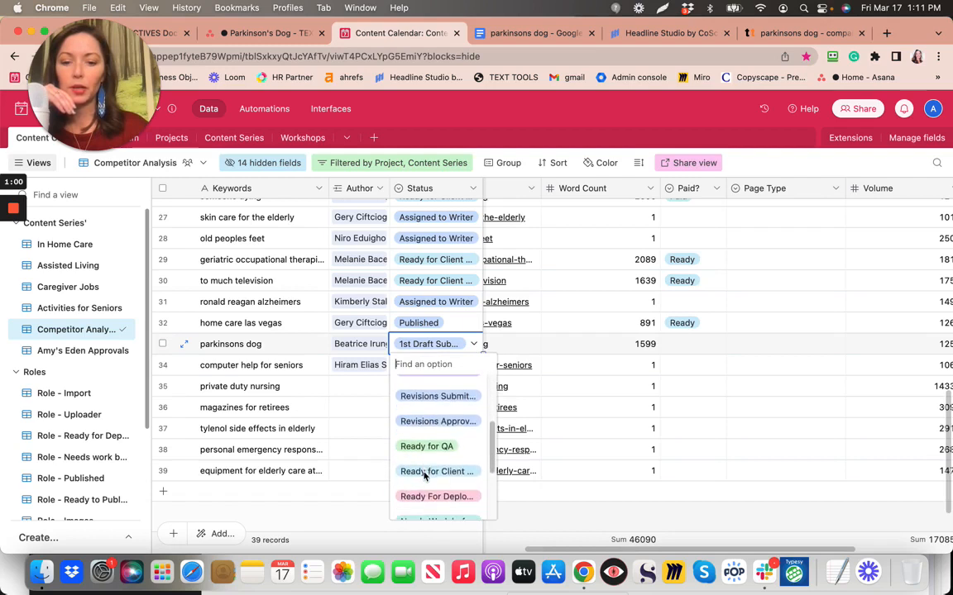
{"action": "left_click", "coordinate": [437, 473]}
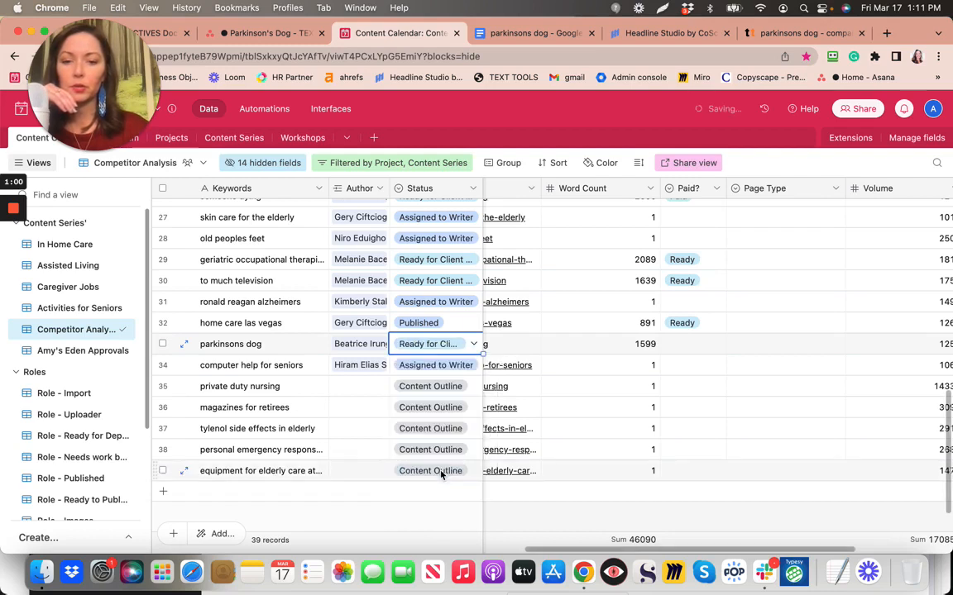
Set the same row's Paid? field to Ready
{"action": "left_click", "coordinate": [719, 347]}
{"action": "left_click", "coordinate": [716, 345]}
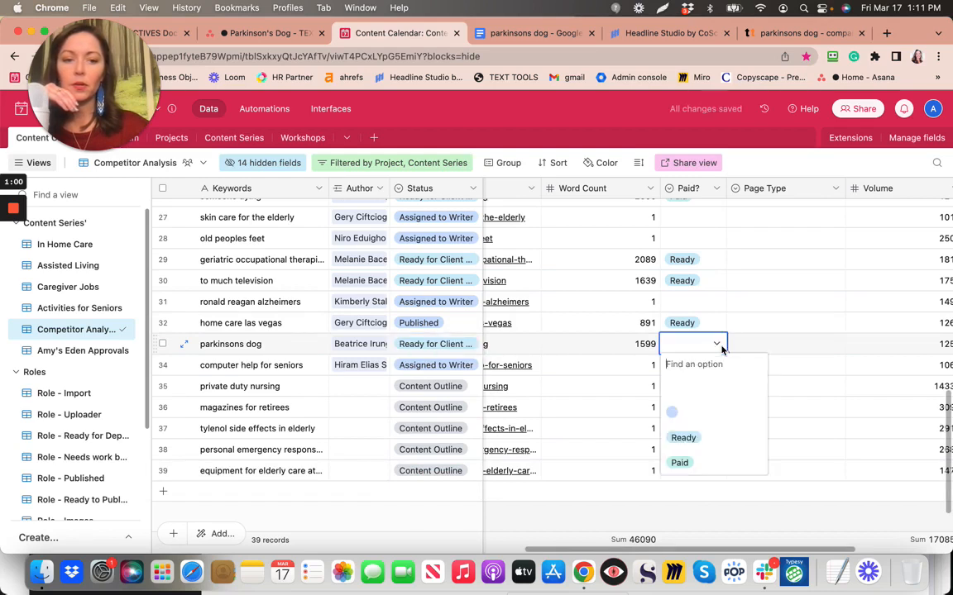
{"action": "left_click", "coordinate": [685, 439]}
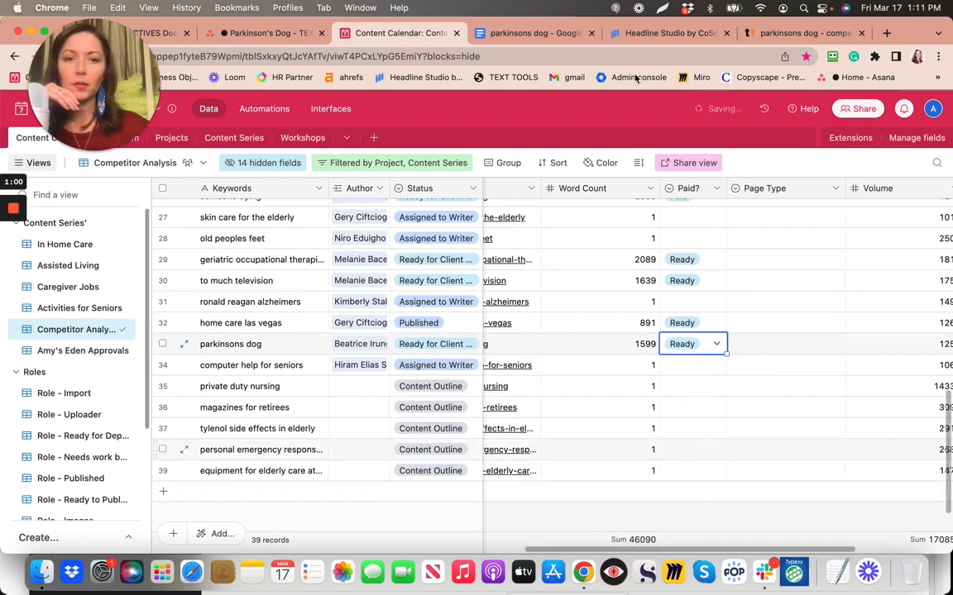
{"action": "left_click", "coordinate": [239, 36]}
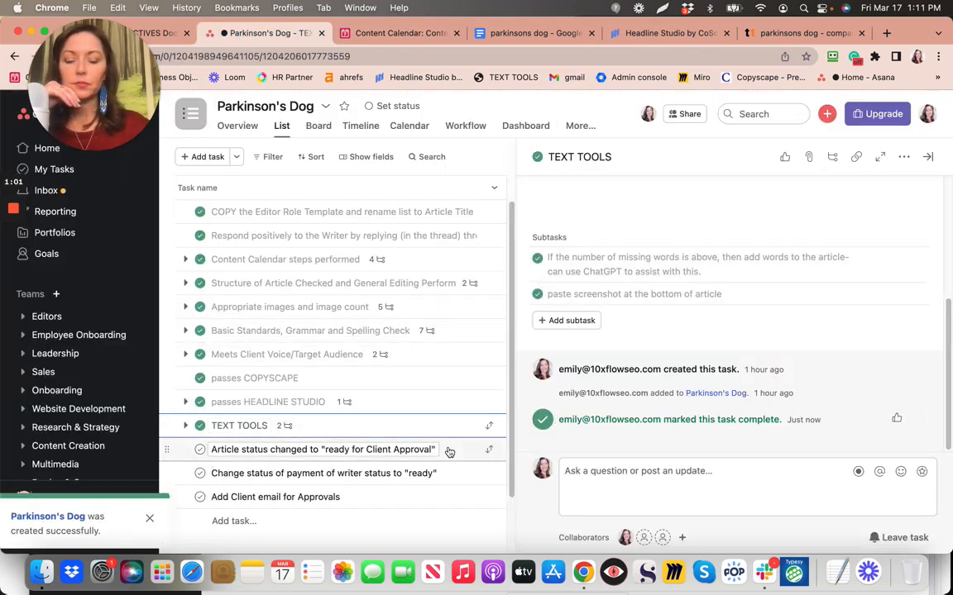
Tick off the article-status and writer-payment-status tasks, rechecking the Content Calendar record in between
{"action": "left_click", "coordinate": [200, 451]}
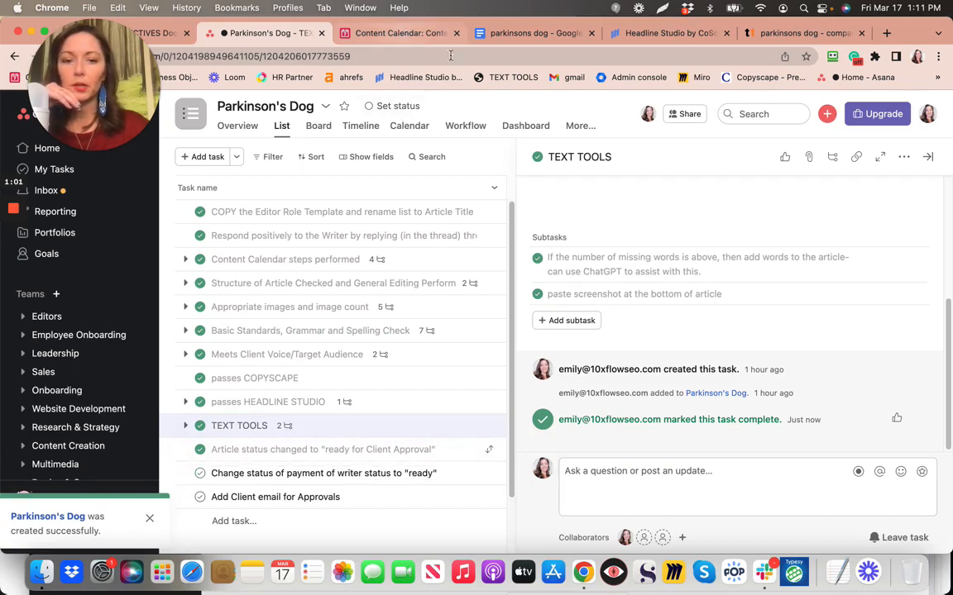
{"action": "left_click", "coordinate": [438, 33]}
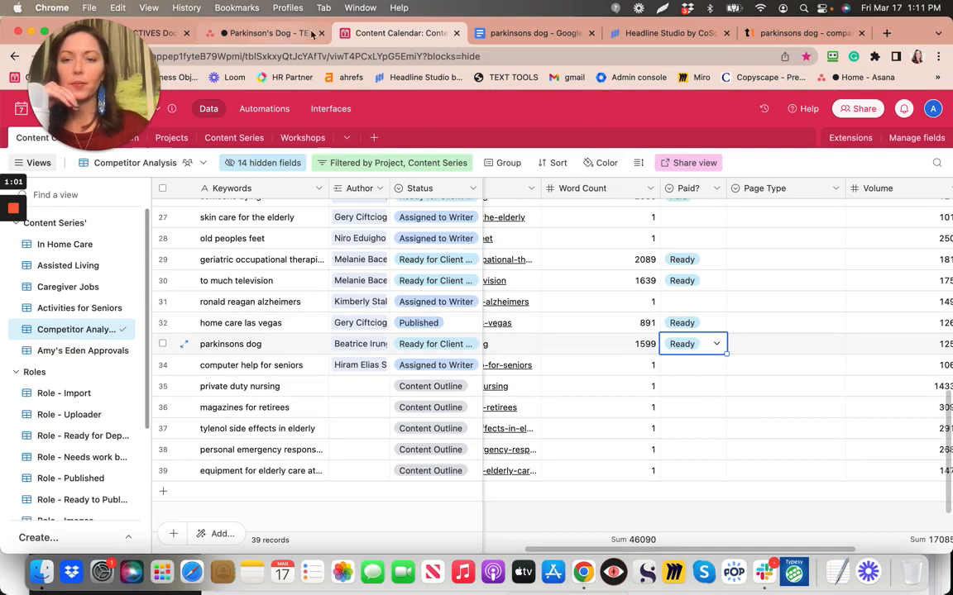
{"action": "left_click", "coordinate": [276, 35]}
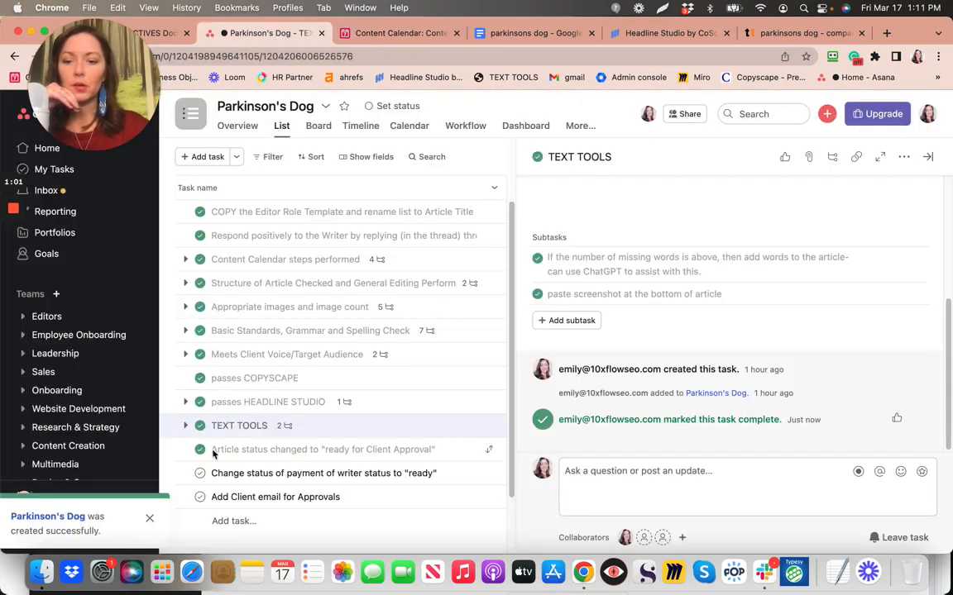
{"action": "left_click", "coordinate": [201, 476]}
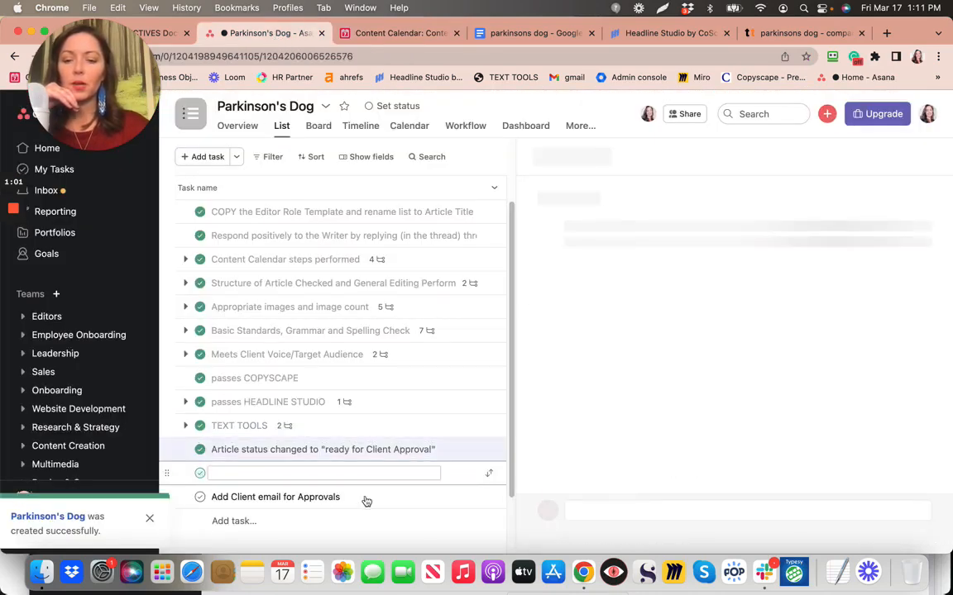
{"action": "left_click", "coordinate": [501, 35]}
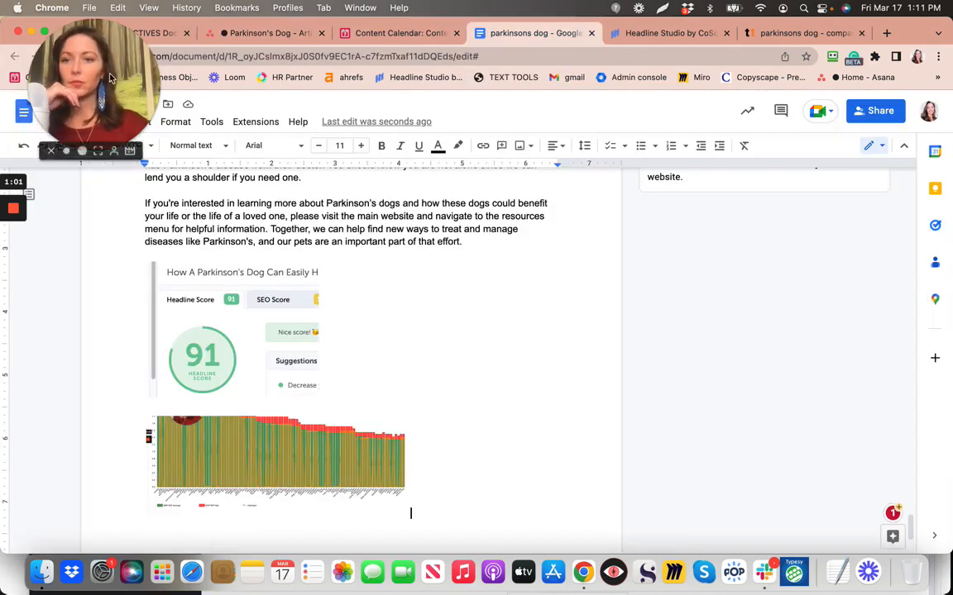
Open the article's Approvals panel from the File menu, retrying when it fails to load
{"action": "left_click_drag", "start_coordinate": [109, 76], "coordinate": [346, 93]}
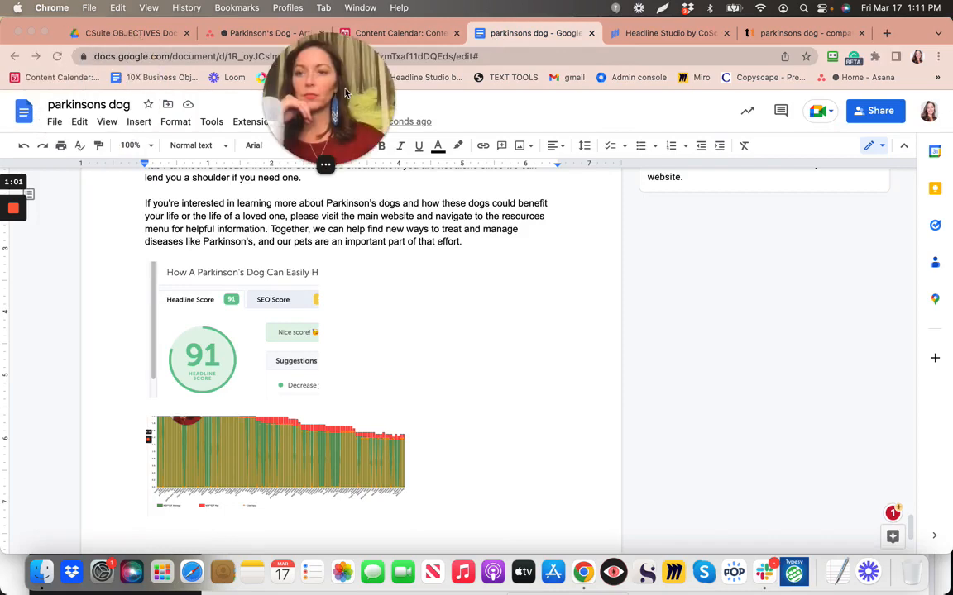
{"action": "left_click", "coordinate": [54, 122]}
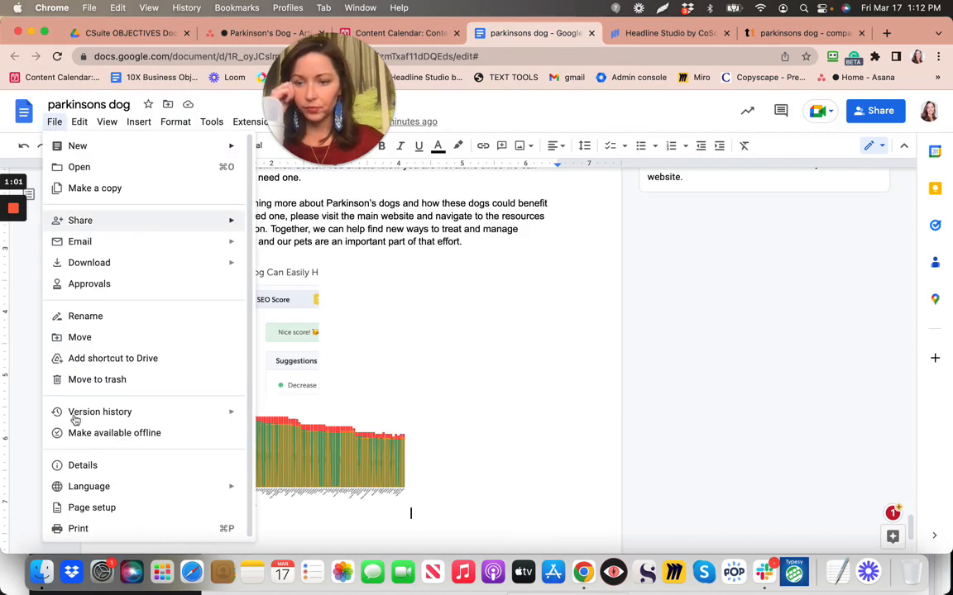
{"action": "left_click", "coordinate": [89, 285]}
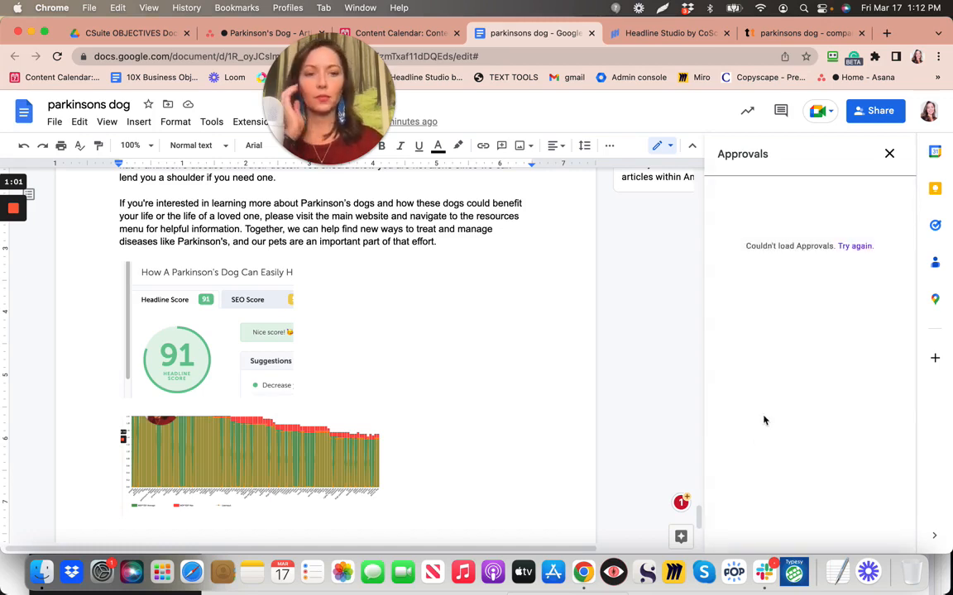
{"action": "left_click", "coordinate": [865, 251]}
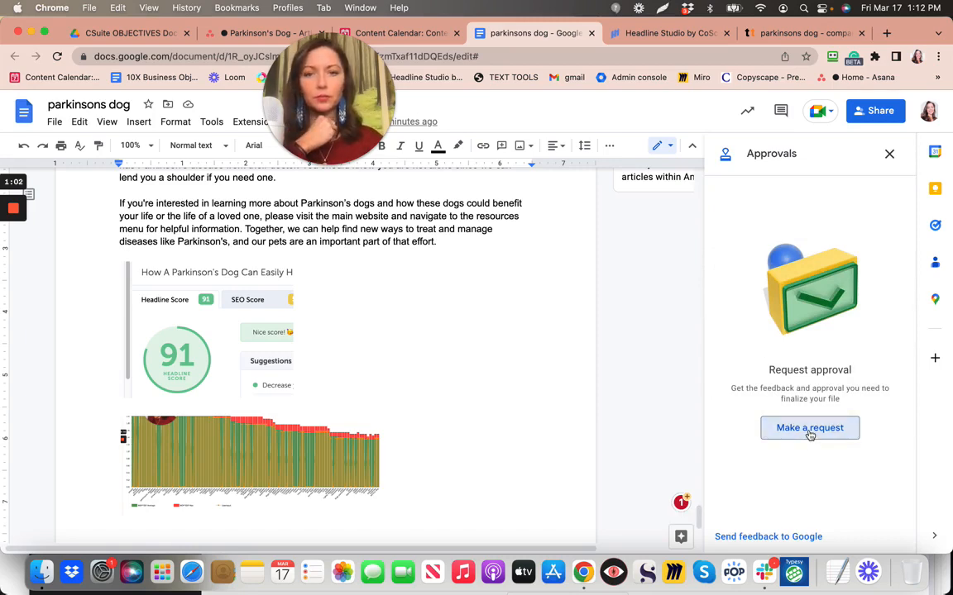
Make an approval request with the client's e-mail as approver and send it
{"action": "left_click", "coordinate": [810, 430]}
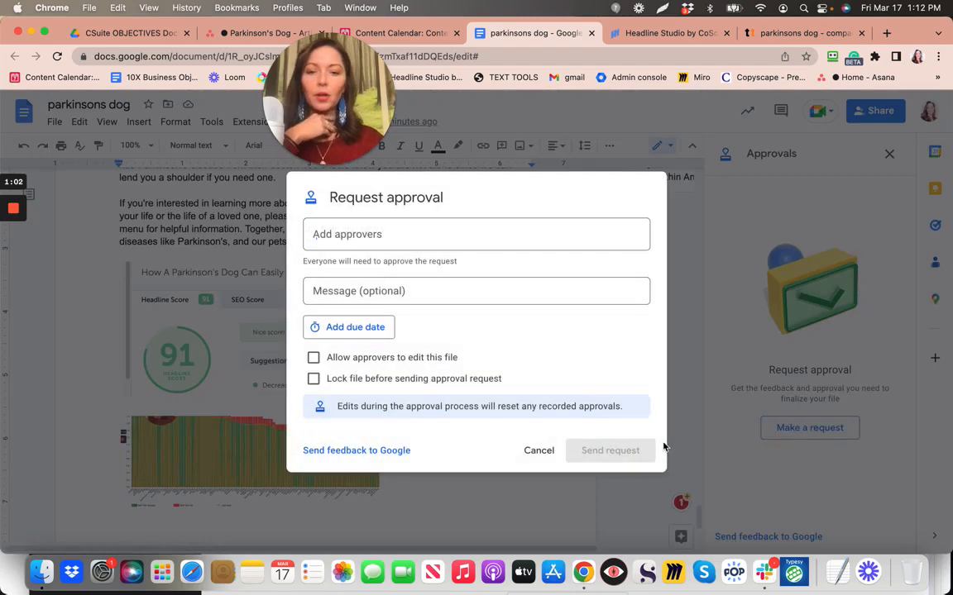
{"action": "left_click", "coordinate": [543, 237]}
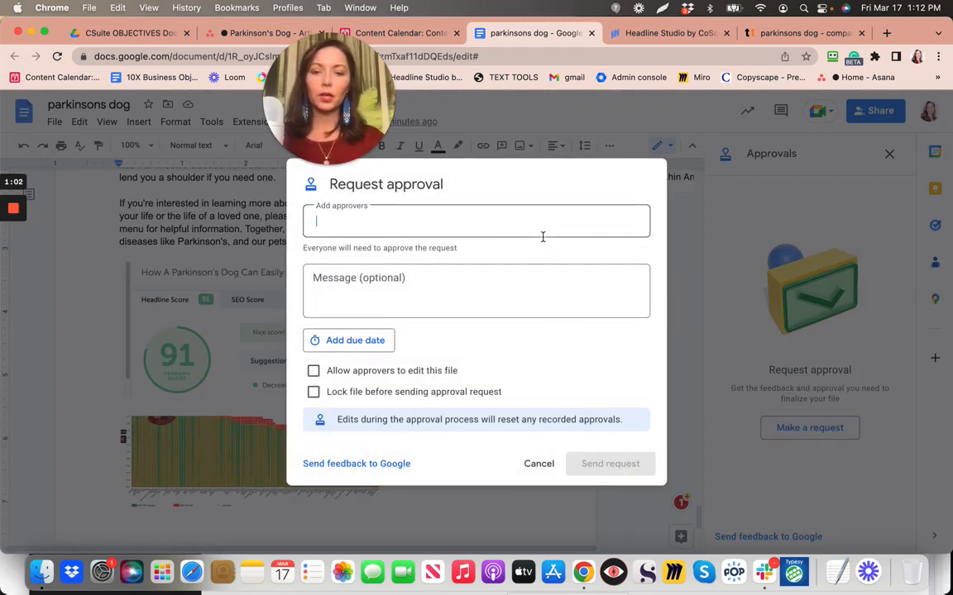
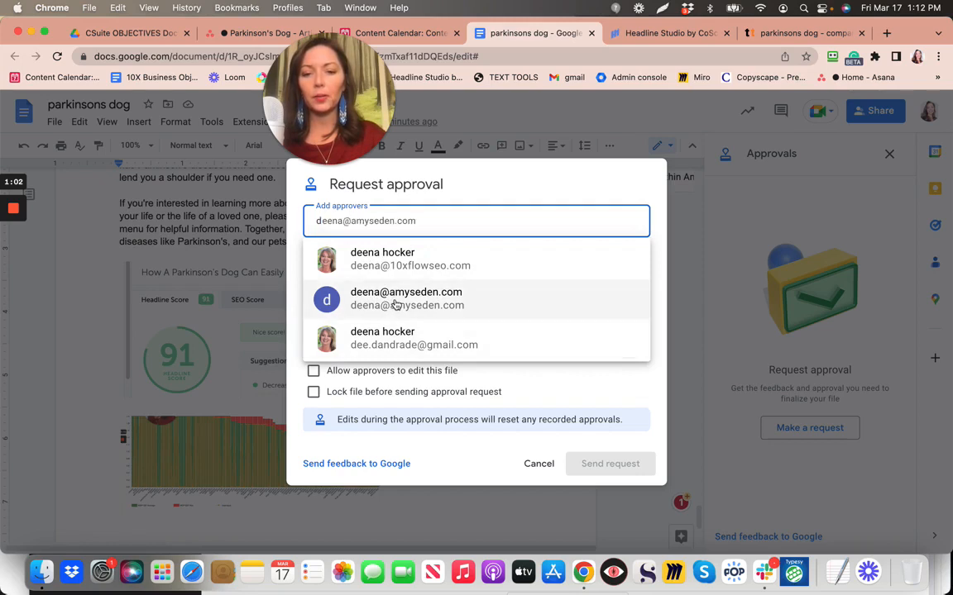
{"action": "left_click", "coordinate": [395, 301]}
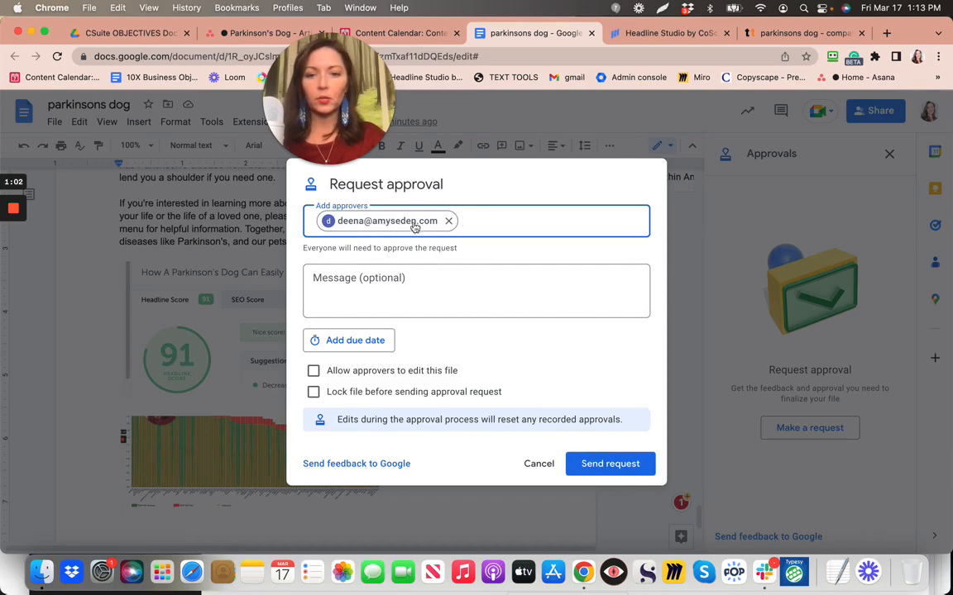
{"action": "left_click", "coordinate": [609, 464]}
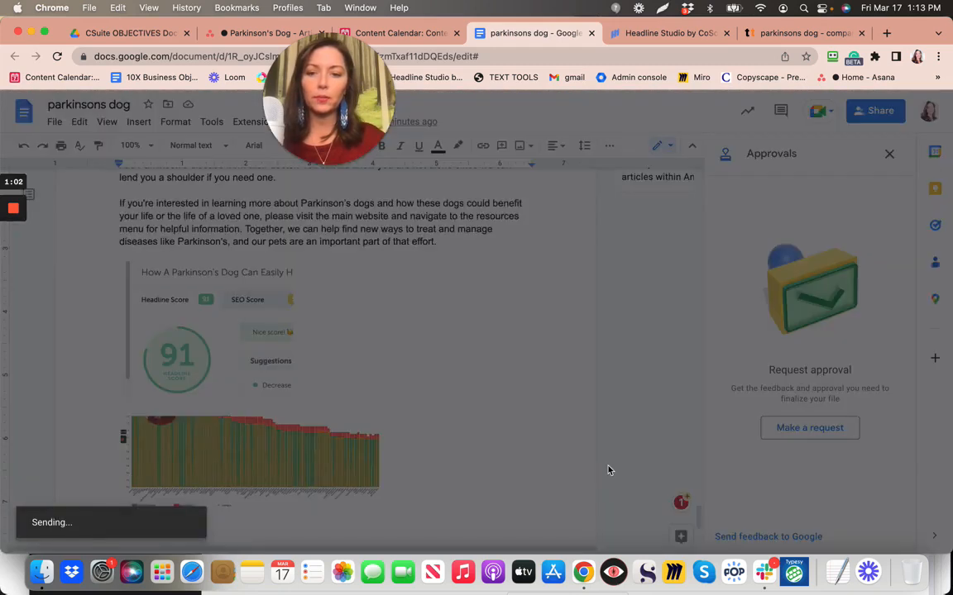
{"action": "left_click", "coordinate": [239, 35]}
{"action": "left_click", "coordinate": [192, 473]}
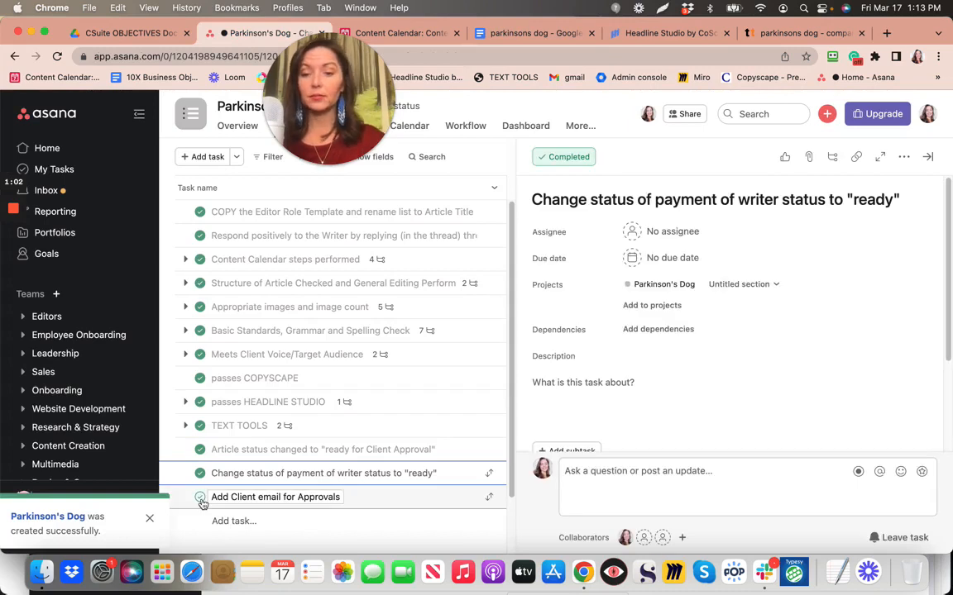
Complete the 'Add Client email for Approvals' task and bring Slack to the front
{"action": "left_click", "coordinate": [201, 499]}
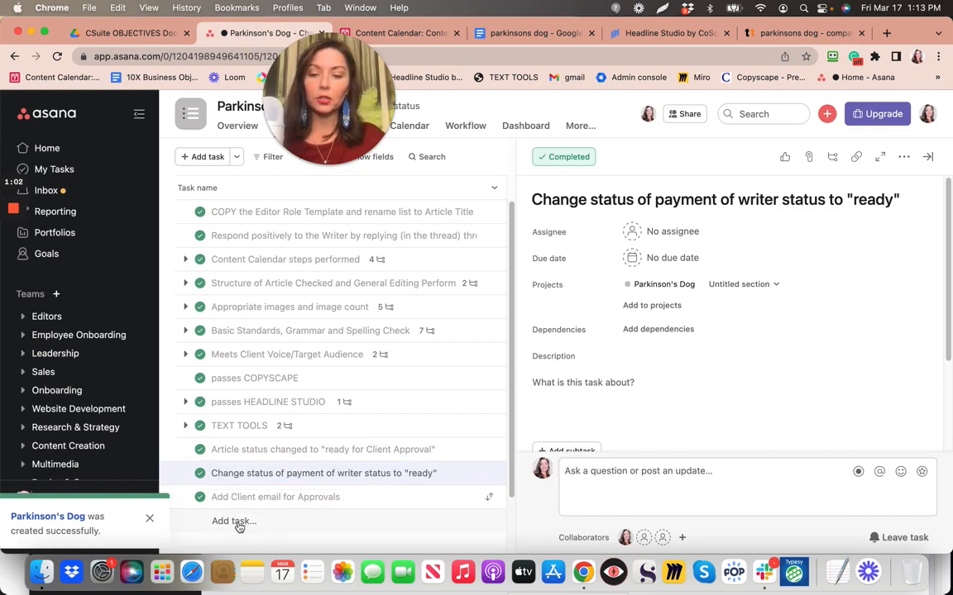
{"action": "left_click", "coordinate": [768, 579]}
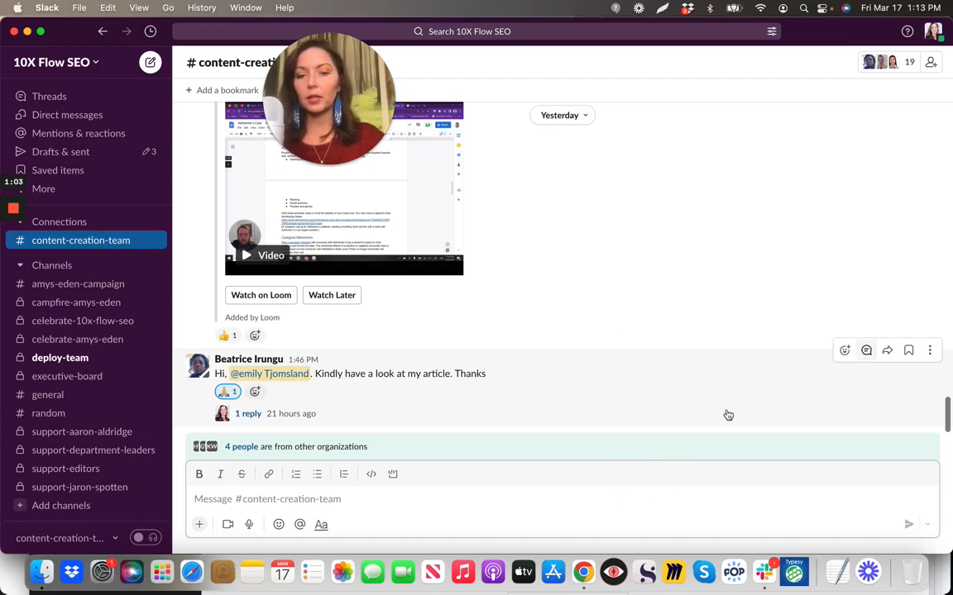
{"action": "left_click", "coordinate": [397, 414]}
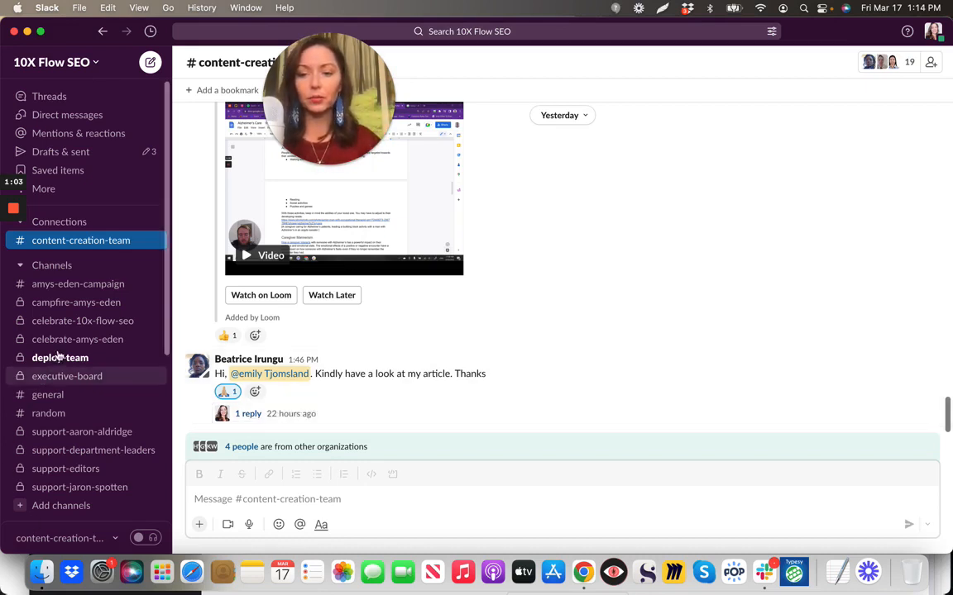
Close Slack and scroll down Asana's Editor Role task list
{"action": "left_click", "coordinate": [14, 34]}
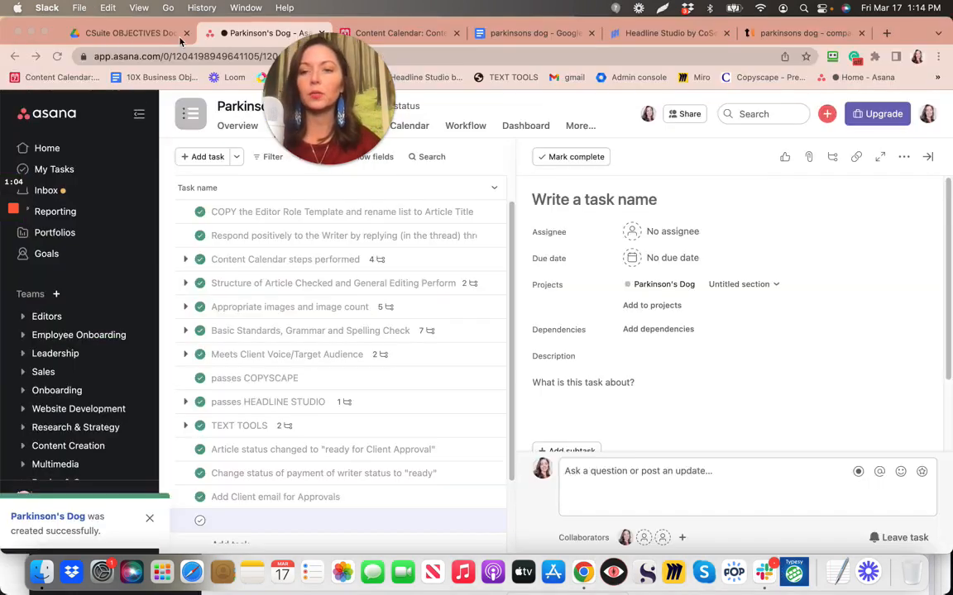
{"action": "scroll", "coordinate": [241, 451], "scroll_direction": "down", "scroll_amount": 3}
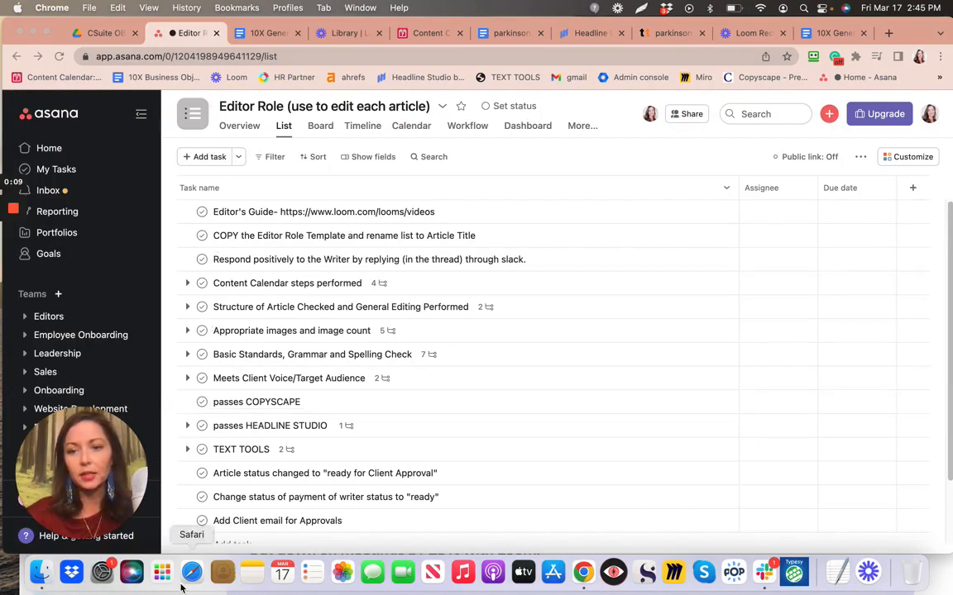
Show the Editor Role (use to edit each article) project's Overview page
{"action": "left_click", "coordinate": [235, 127]}
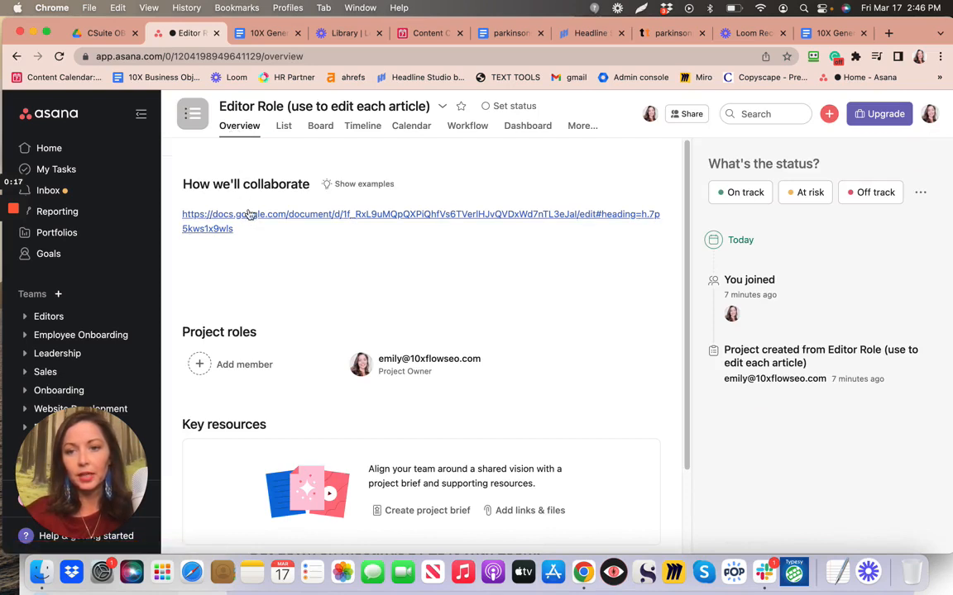
Follow the docs.google.com link under 'How we'll collaborate' to the 10X General Editor Guide
{"action": "mouse_move", "coordinate": [250, 216]}
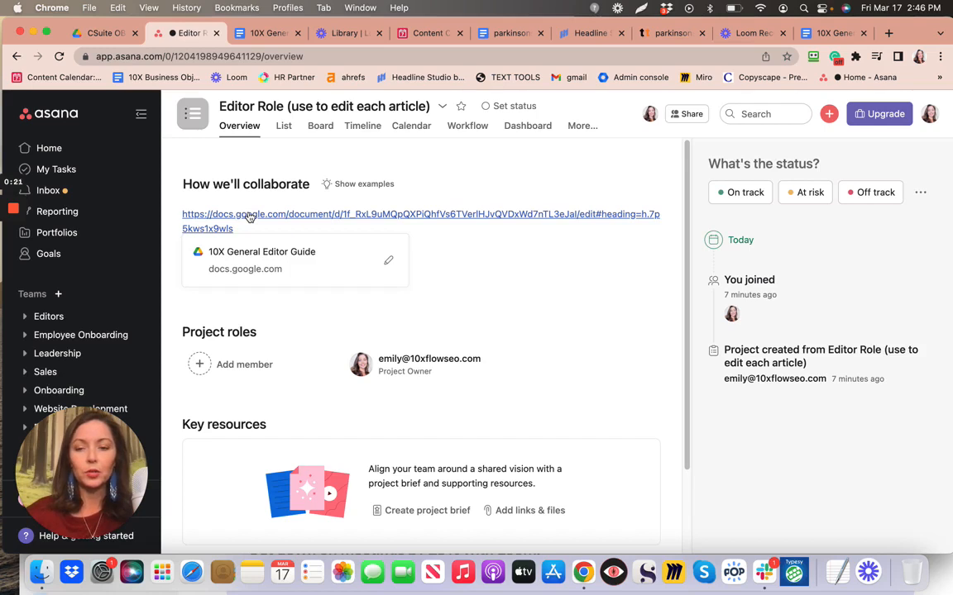
{"action": "left_click", "coordinate": [249, 216]}
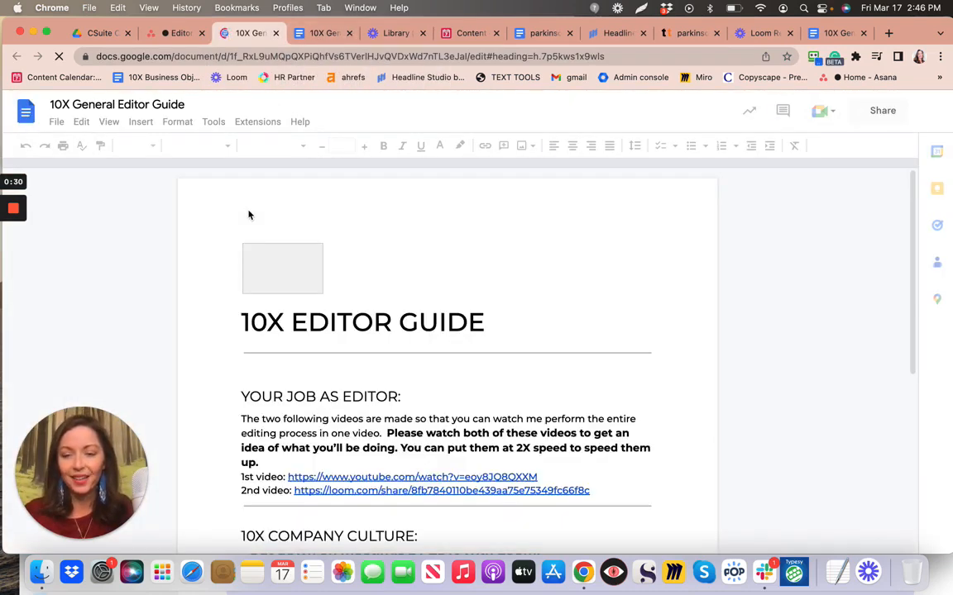
Scroll through the editor guide's checklist down to the alt-text notes
{"action": "scroll", "coordinate": [248, 215], "scroll_direction": "down", "scroll_amount": 7}
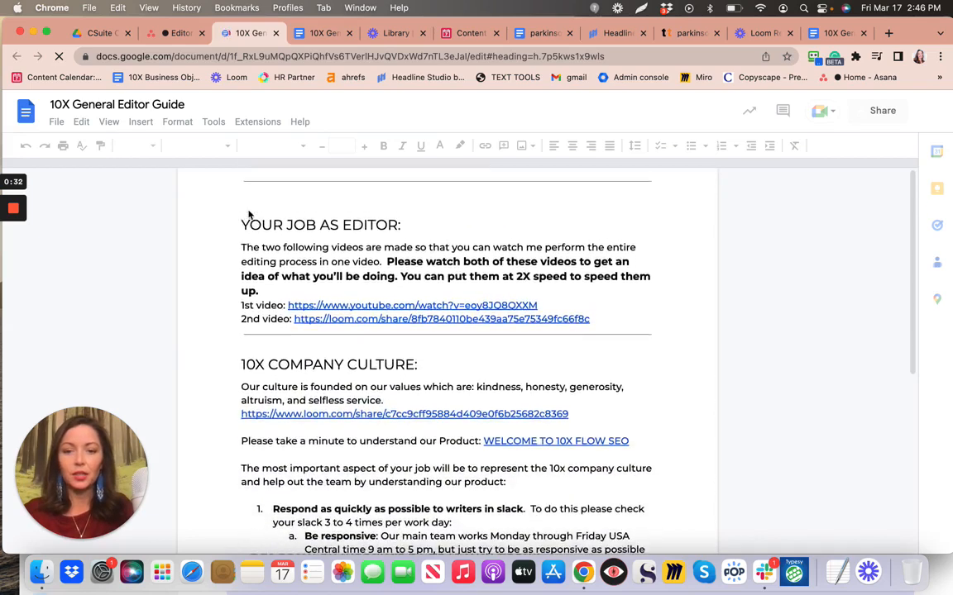
{"action": "scroll", "coordinate": [248, 215], "scroll_direction": "down", "scroll_amount": 1}
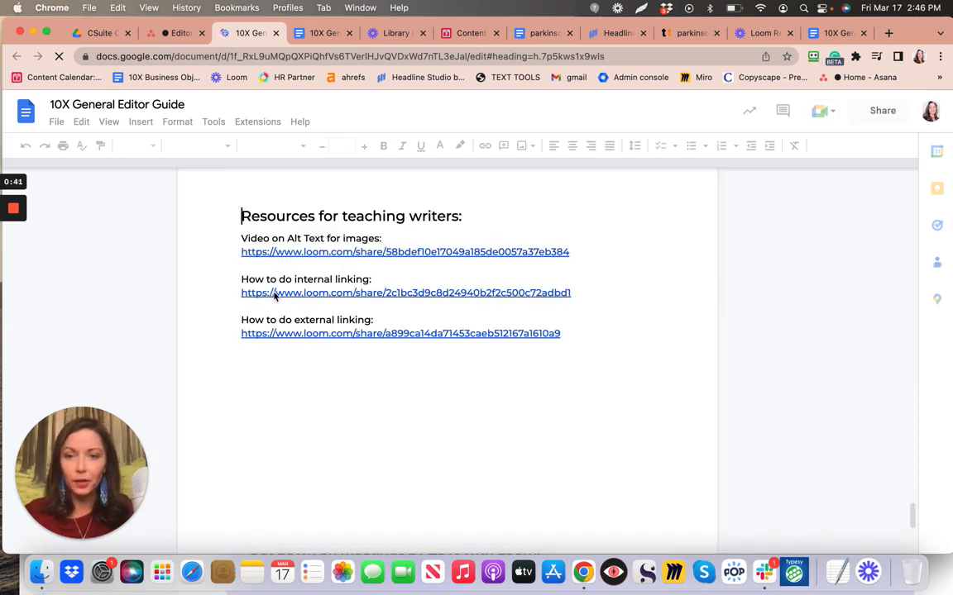
{"action": "scroll", "coordinate": [352, 217], "scroll_direction": "up", "scroll_amount": 10}
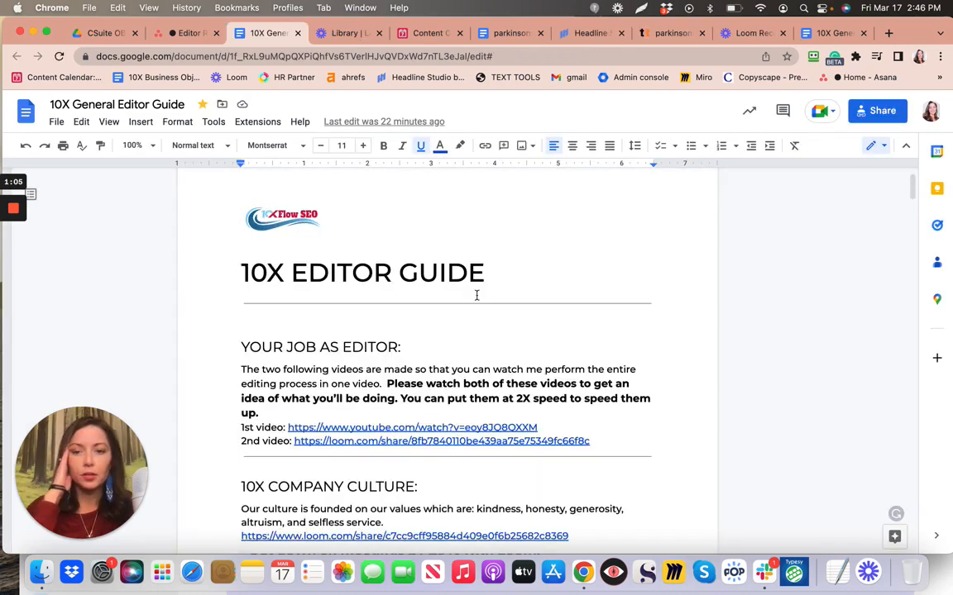
{"action": "scroll", "coordinate": [476, 295], "scroll_direction": "down", "scroll_amount": 5}
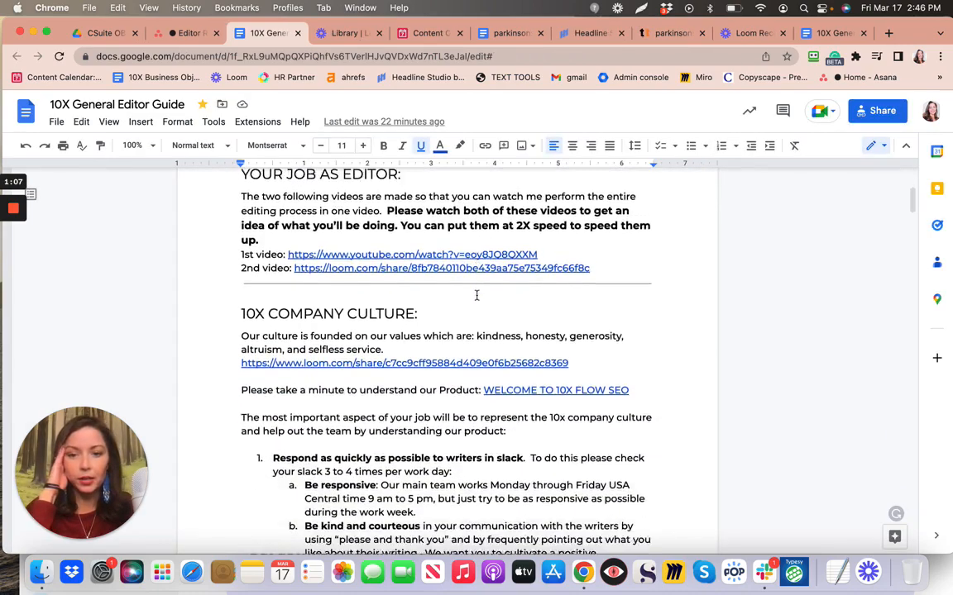
{"action": "scroll", "coordinate": [476, 295], "scroll_direction": "down", "scroll_amount": 10}
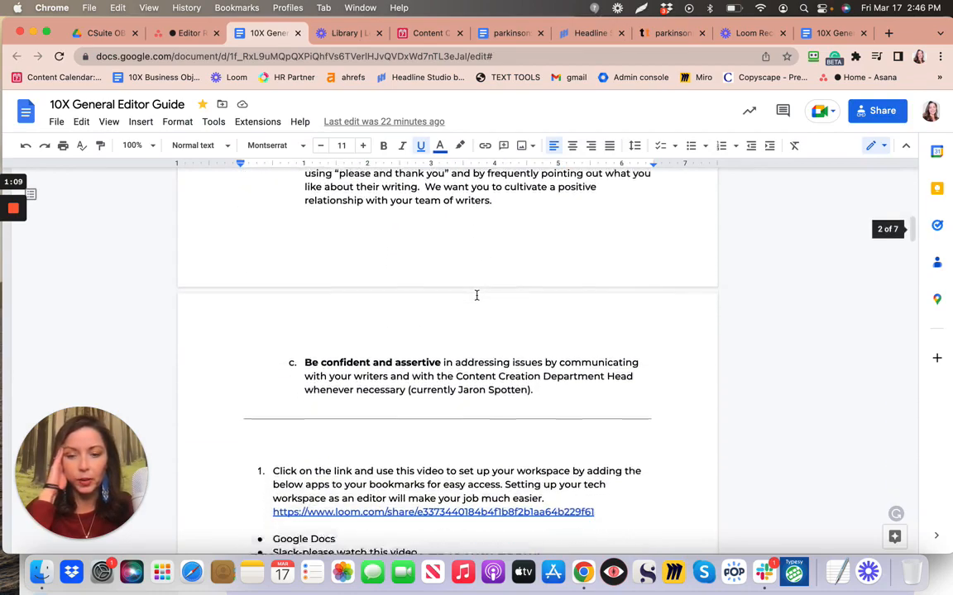
{"action": "scroll", "coordinate": [476, 295], "scroll_direction": "down", "scroll_amount": 8}
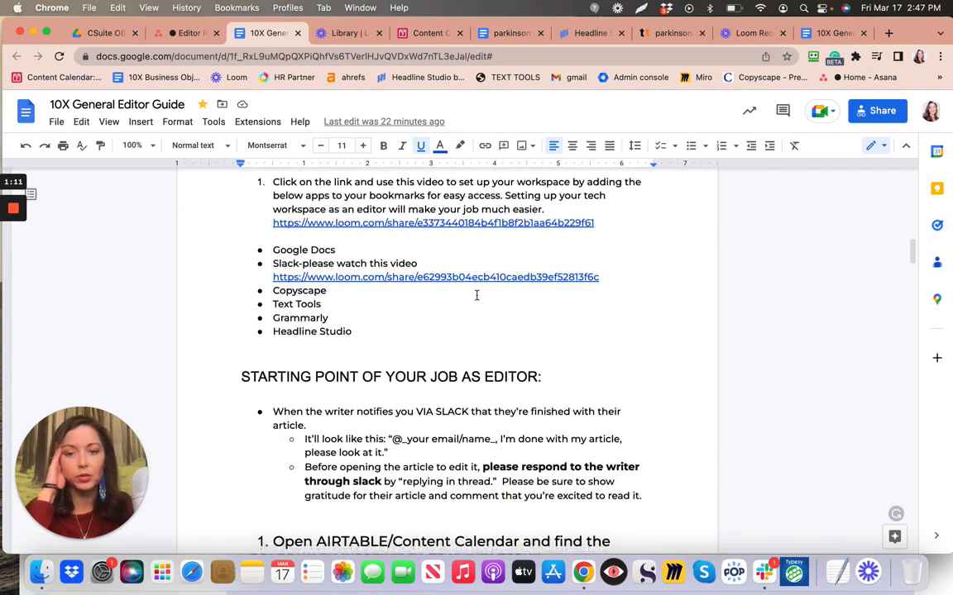
{"action": "scroll", "coordinate": [477, 295], "scroll_direction": "down", "scroll_amount": 3}
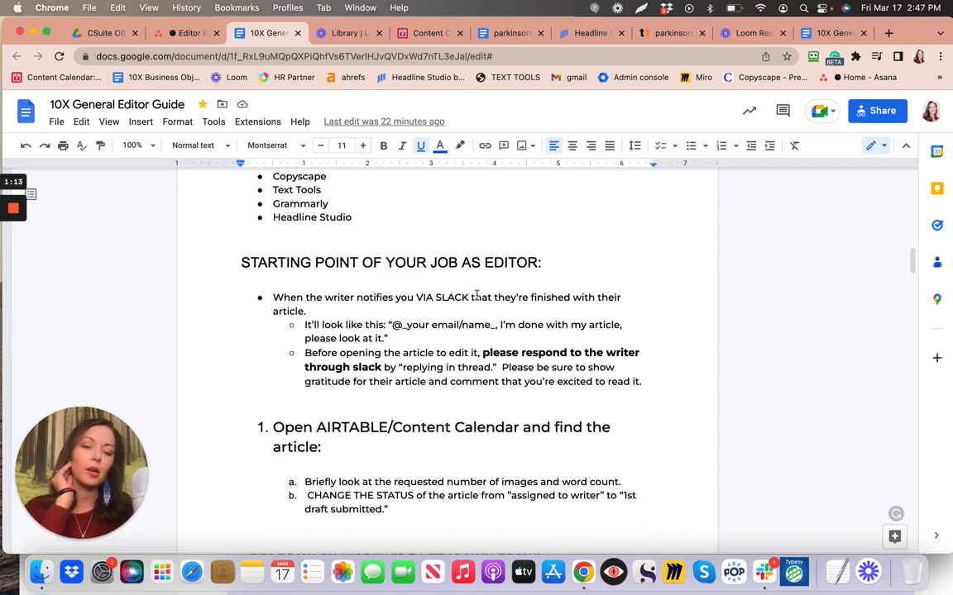
{"action": "scroll", "coordinate": [476, 295], "scroll_direction": "down", "scroll_amount": 2}
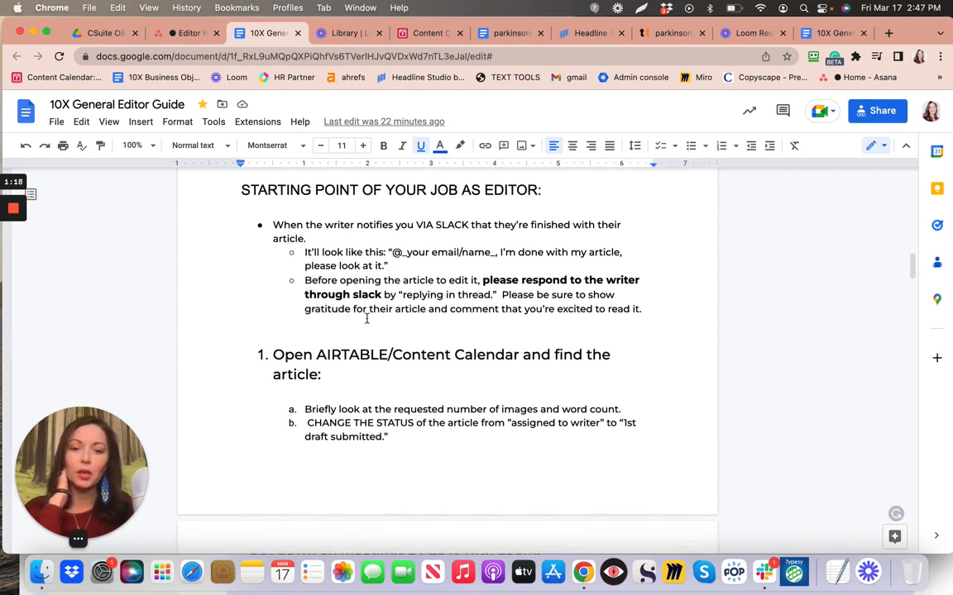
{"action": "scroll", "coordinate": [366, 318], "scroll_direction": "down", "scroll_amount": 4}
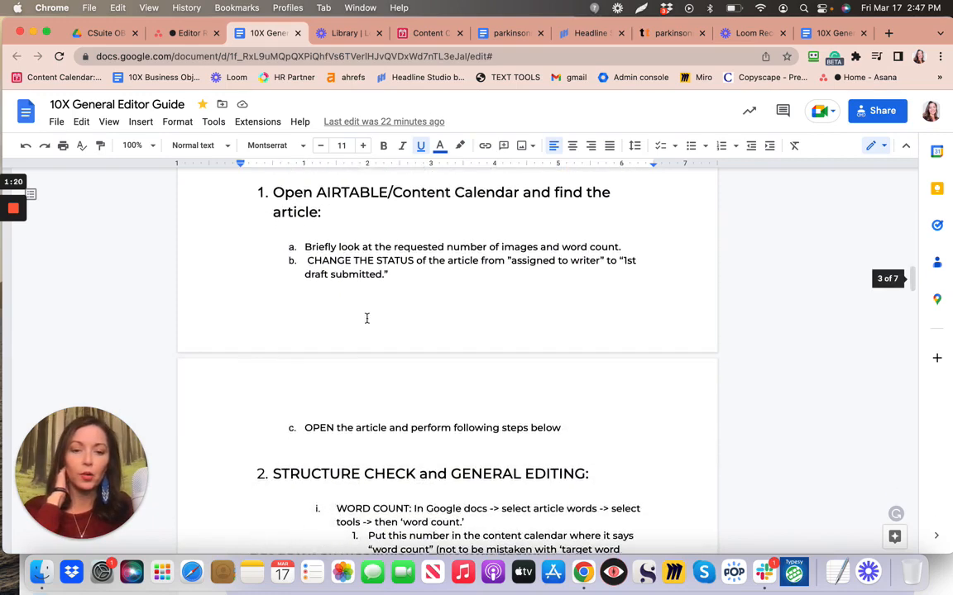
{"action": "scroll", "coordinate": [366, 319], "scroll_direction": "down", "scroll_amount": 8}
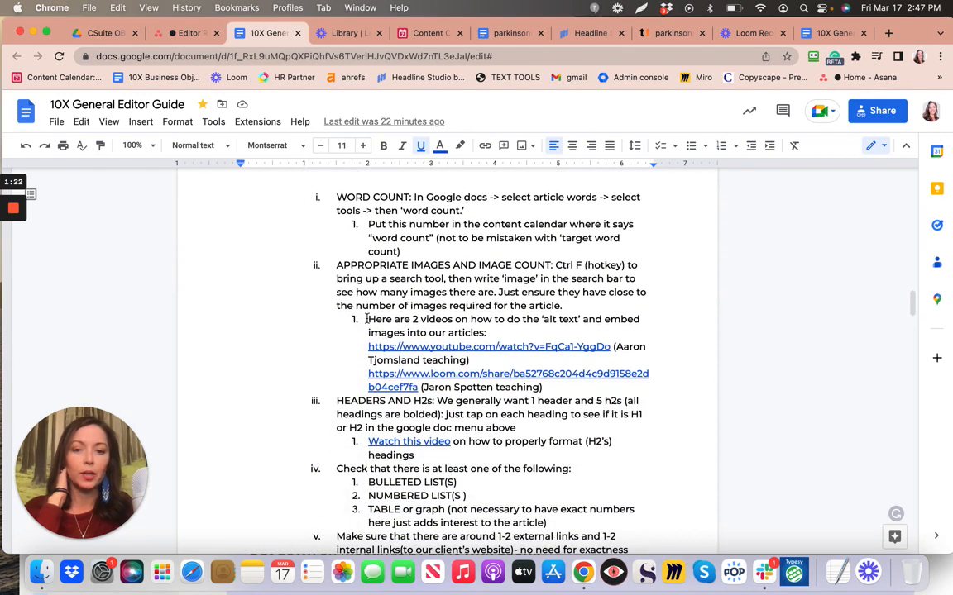
Check the alt-text tutorial YouTube link, then continue to 'Resources for teaching writers'
{"action": "left_click", "coordinate": [409, 349]}
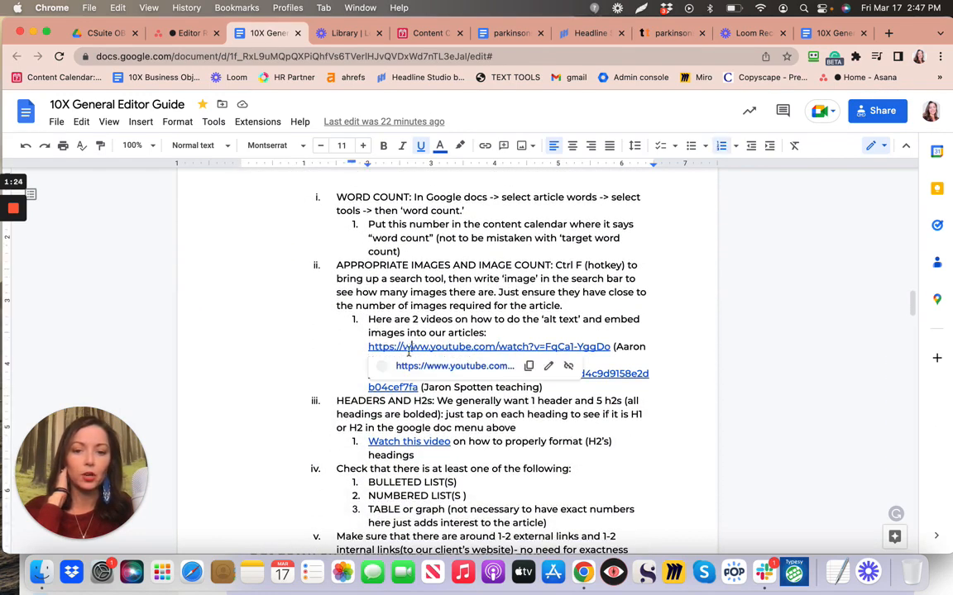
{"action": "left_click", "coordinate": [311, 337]}
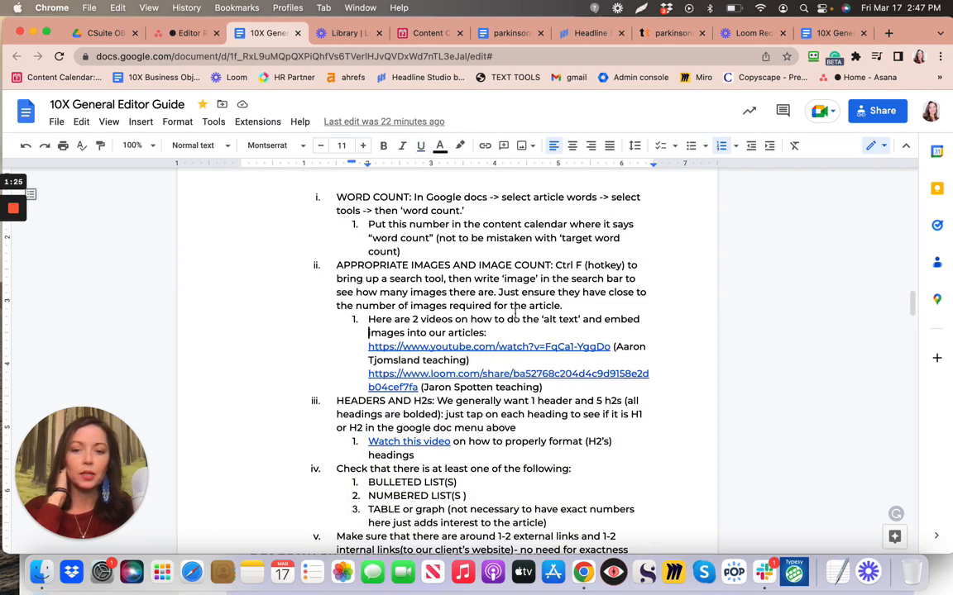
{"action": "scroll", "coordinate": [447, 424], "scroll_direction": "down", "scroll_amount": 8}
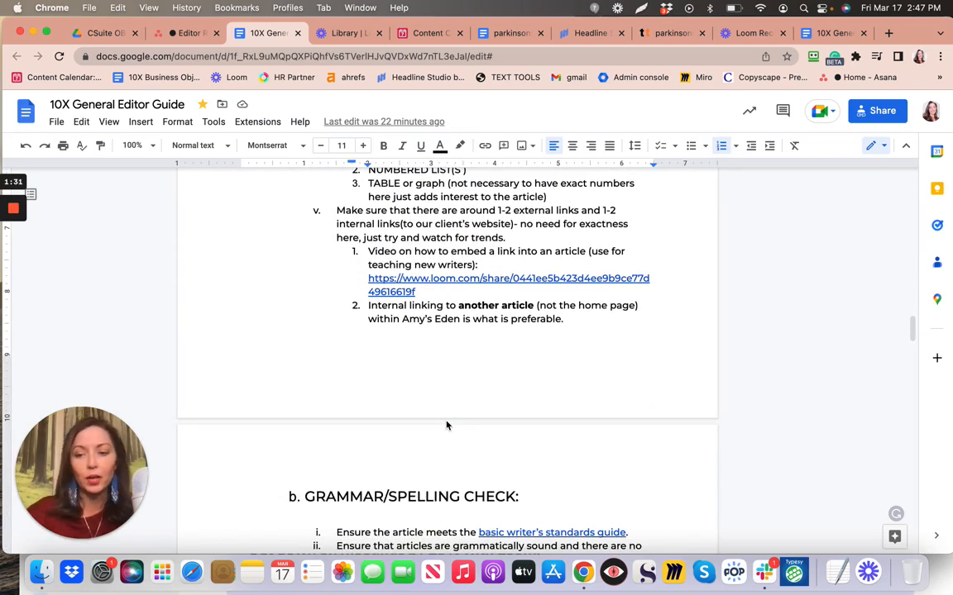
{"action": "scroll", "coordinate": [446, 425], "scroll_direction": "down", "scroll_amount": 6}
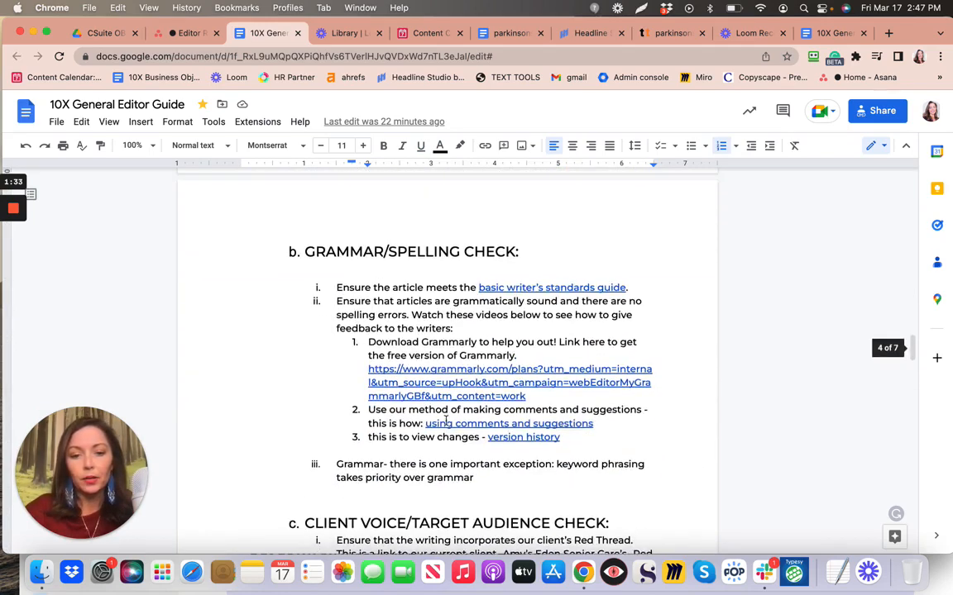
{"action": "scroll", "coordinate": [447, 421], "scroll_direction": "down", "scroll_amount": 2}
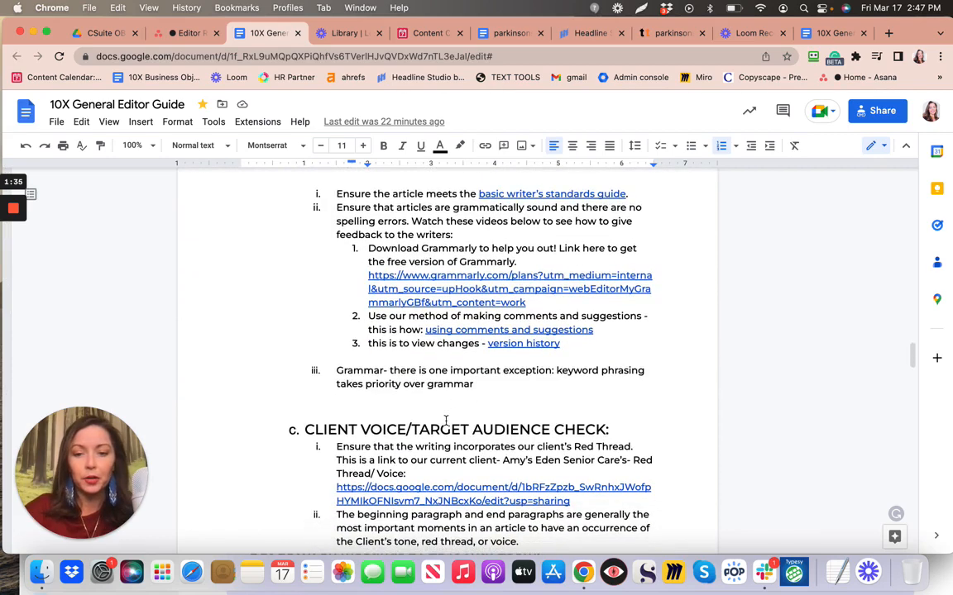
{"action": "scroll", "coordinate": [445, 421], "scroll_direction": "down", "scroll_amount": 5}
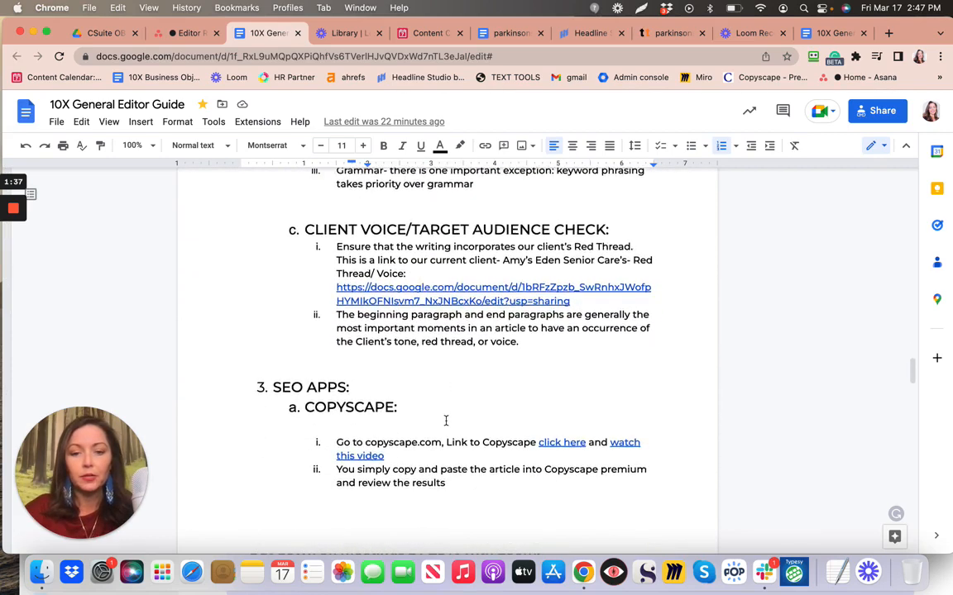
{"action": "scroll", "coordinate": [445, 421], "scroll_direction": "down", "scroll_amount": 1}
{"action": "scroll", "coordinate": [329, 389], "scroll_direction": "down", "scroll_amount": 10}
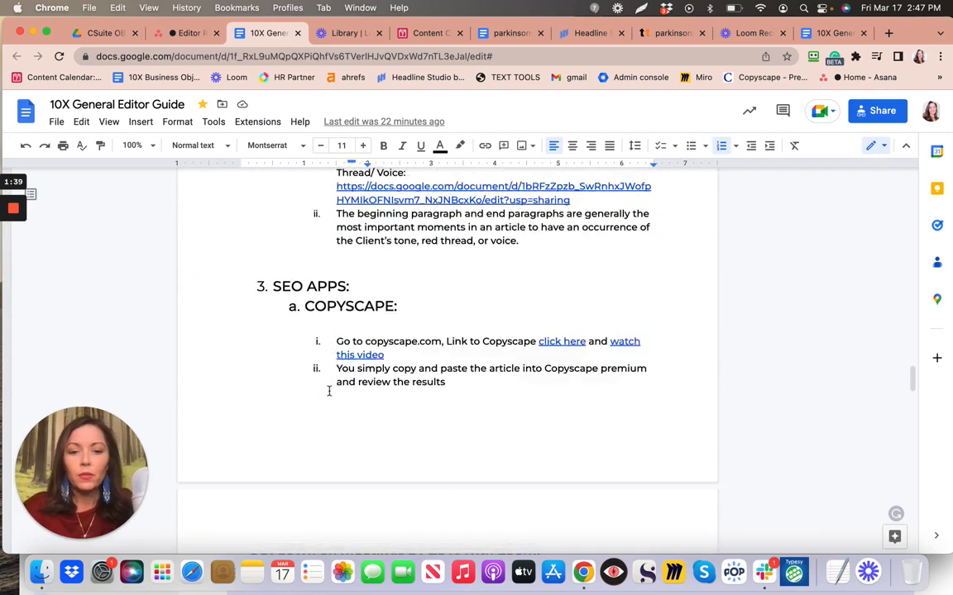
{"action": "scroll", "coordinate": [329, 392], "scroll_direction": "down", "scroll_amount": 15}
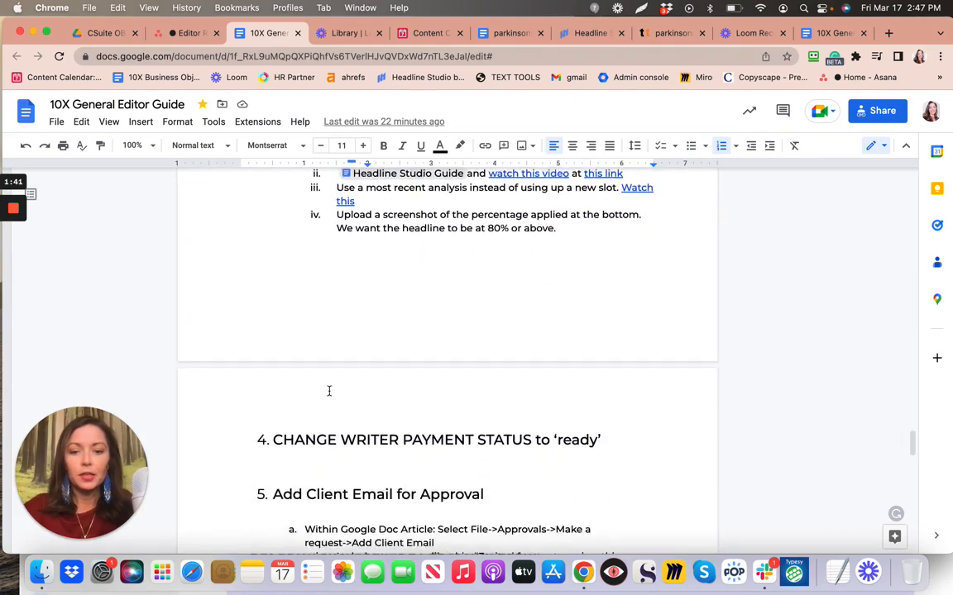
{"action": "scroll", "coordinate": [329, 391], "scroll_direction": "down", "scroll_amount": 15}
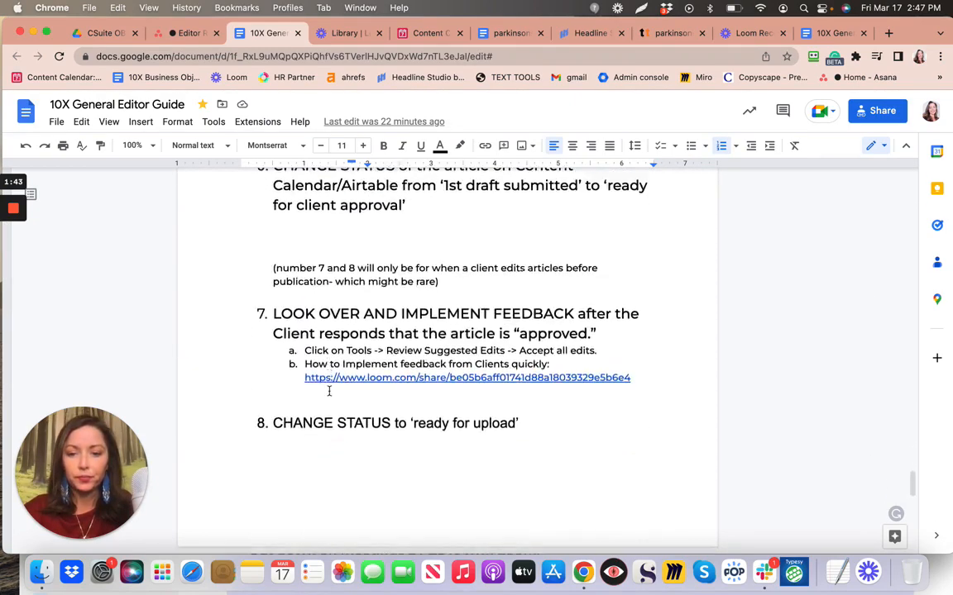
{"action": "scroll", "coordinate": [328, 391], "scroll_direction": "down", "scroll_amount": 2}
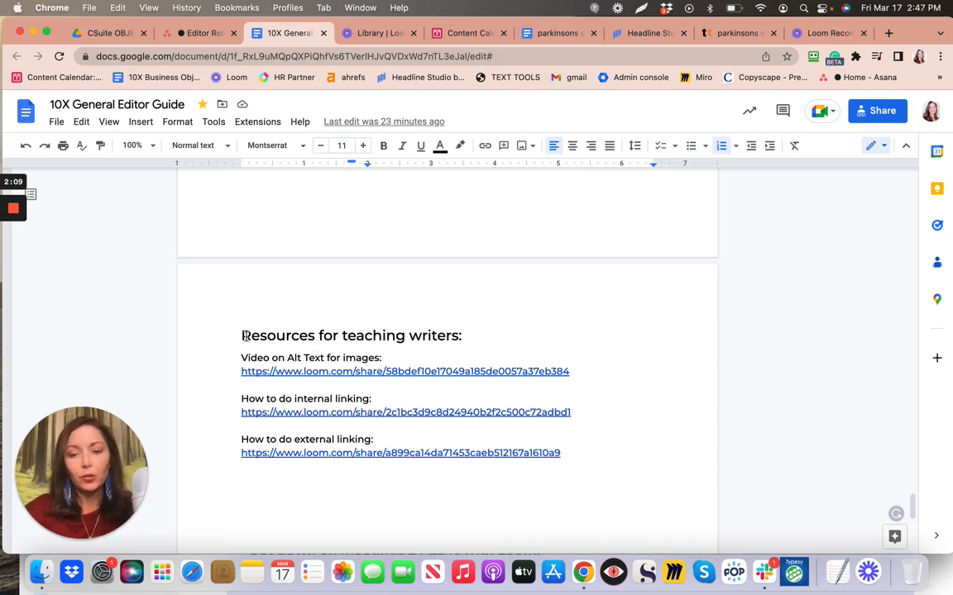
Check the alt-text and external-linking video links, then copy the internal-linking Loom link for the parkinsons dog article
{"action": "left_click", "coordinate": [308, 372]}
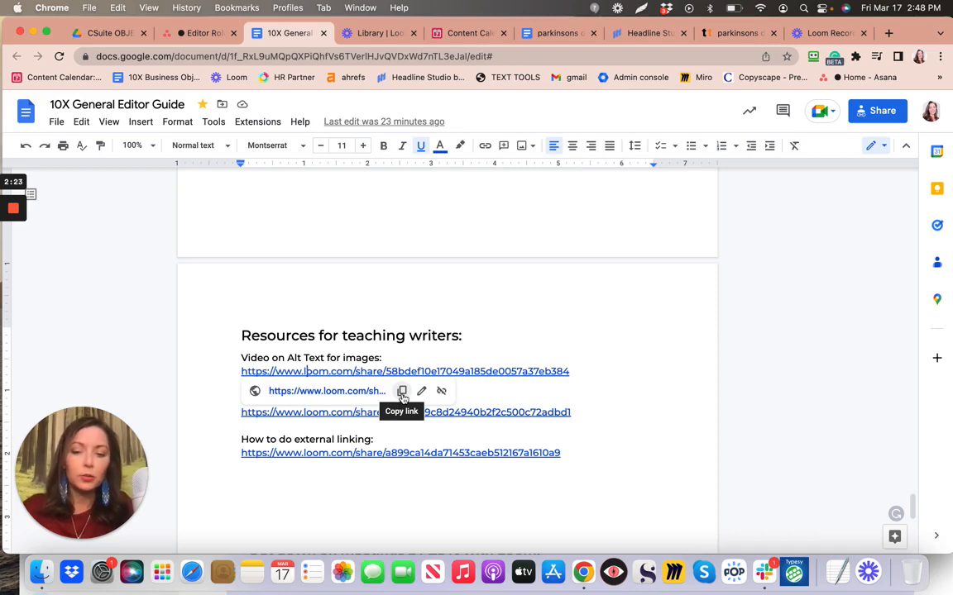
{"action": "left_click", "coordinate": [360, 453]}
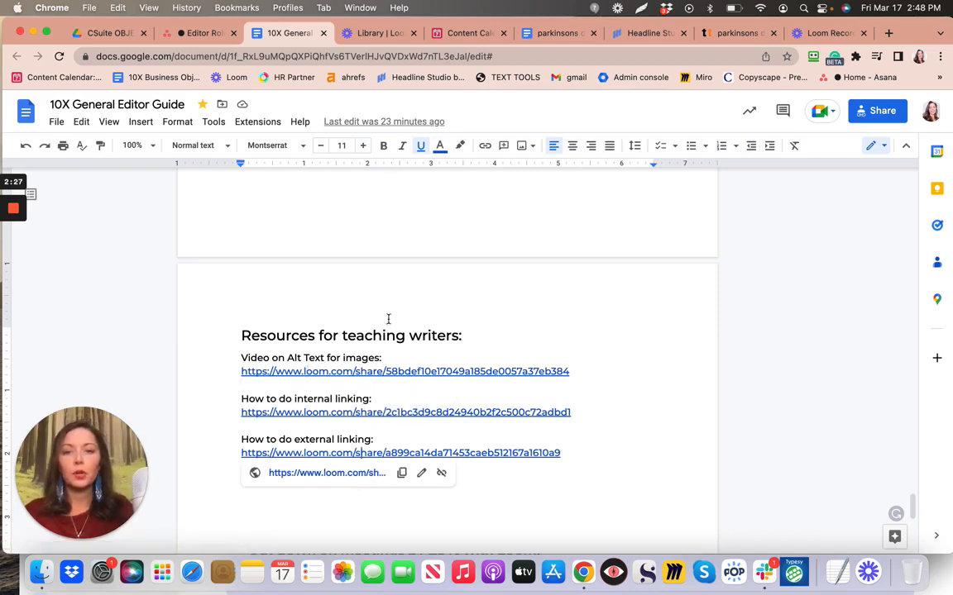
{"action": "left_click", "coordinate": [555, 36]}
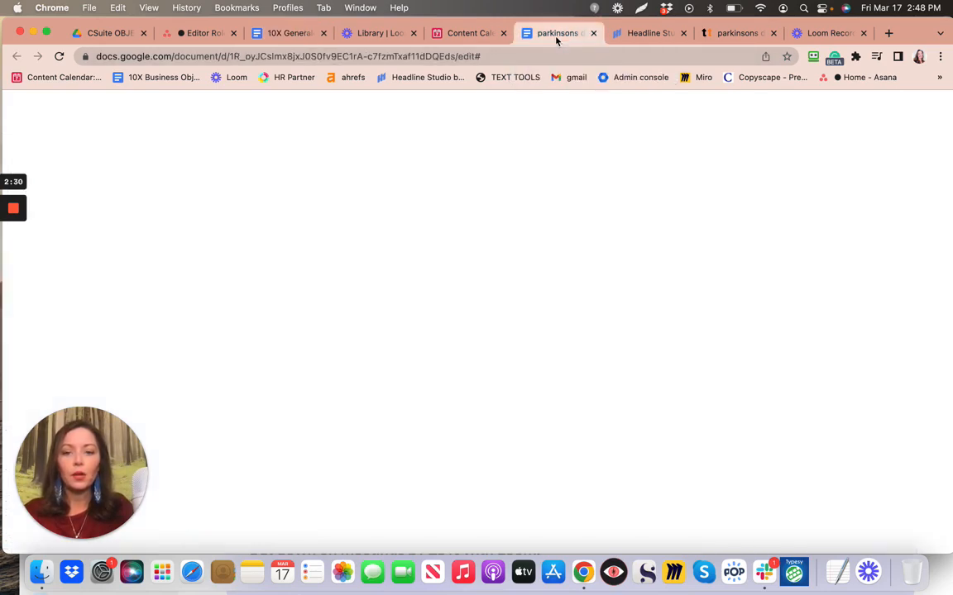
{"action": "left_click", "coordinate": [300, 36]}
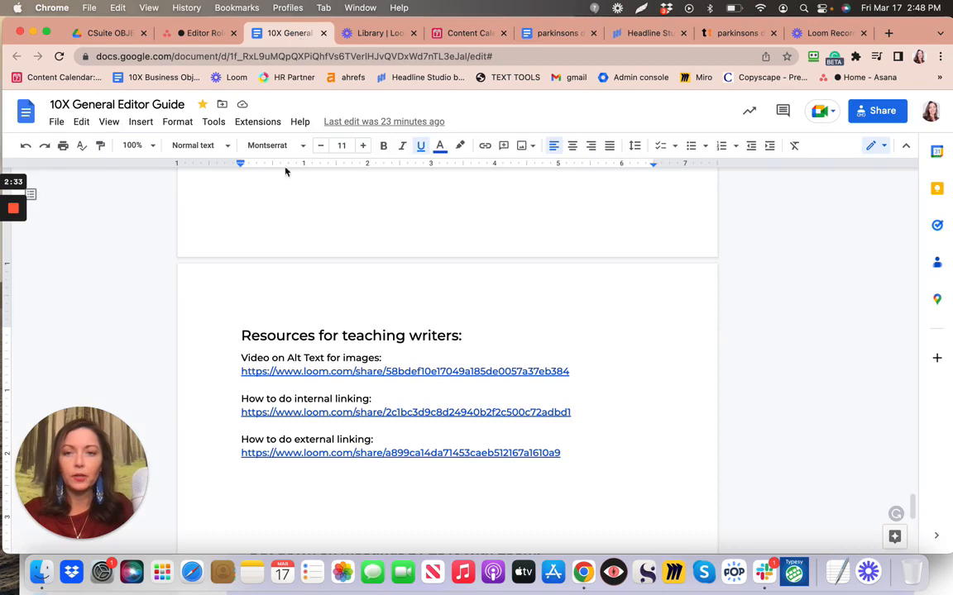
{"action": "left_click", "coordinate": [320, 412]}
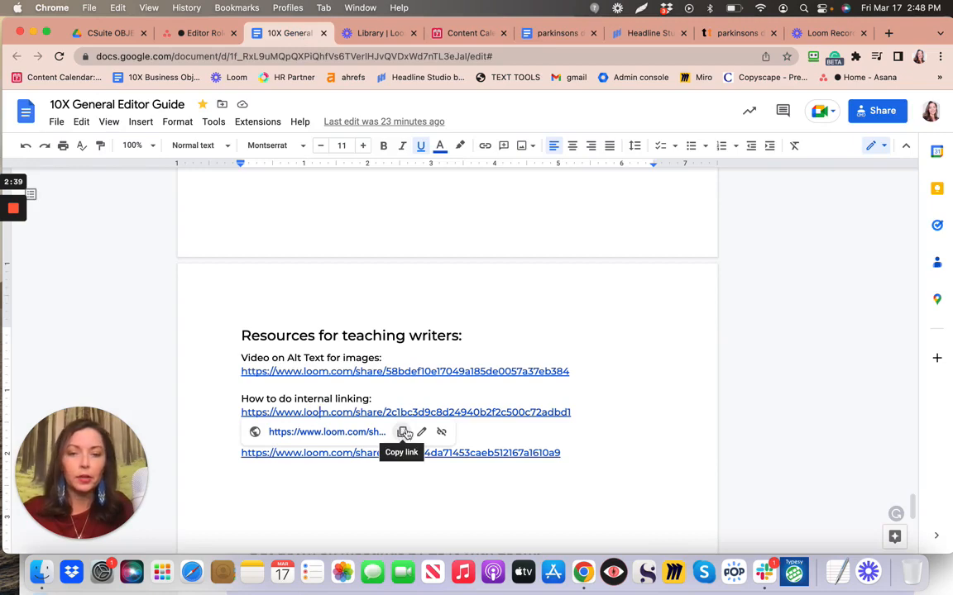
{"action": "left_click", "coordinate": [566, 35]}
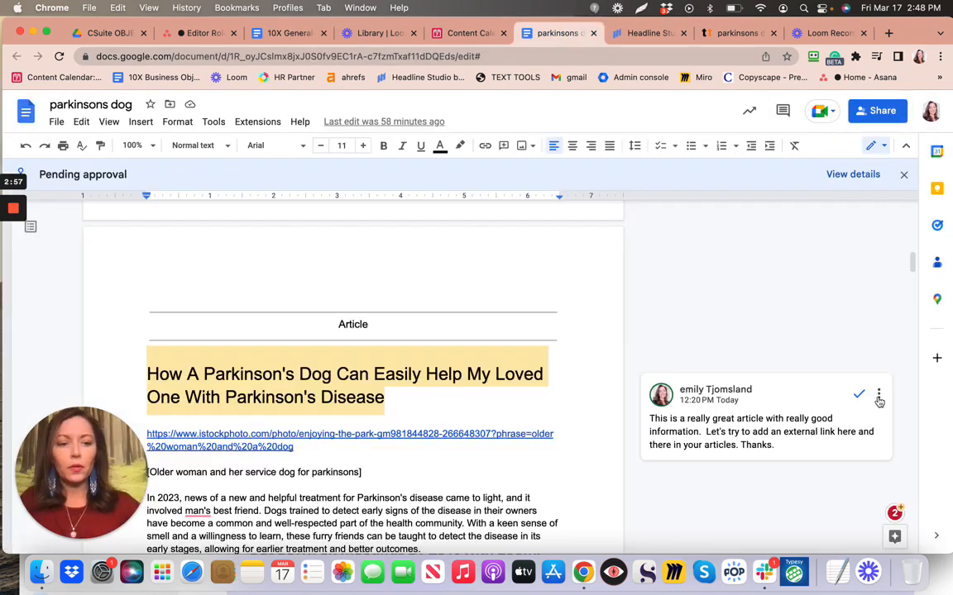
Edit the article's existing comment to begin with 'Here are a couple of links'
{"action": "left_click", "coordinate": [878, 395]}
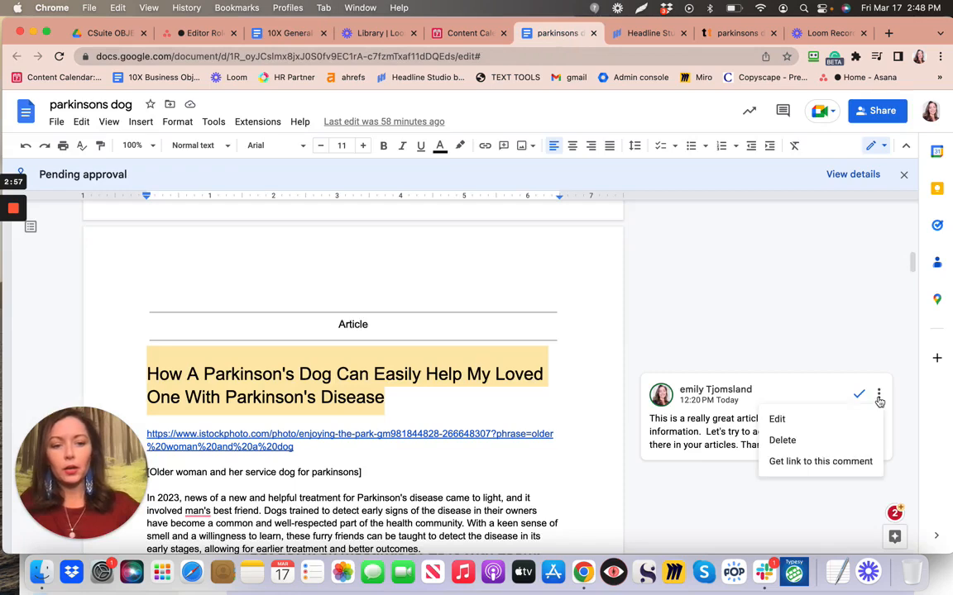
{"action": "left_click", "coordinate": [776, 420]}
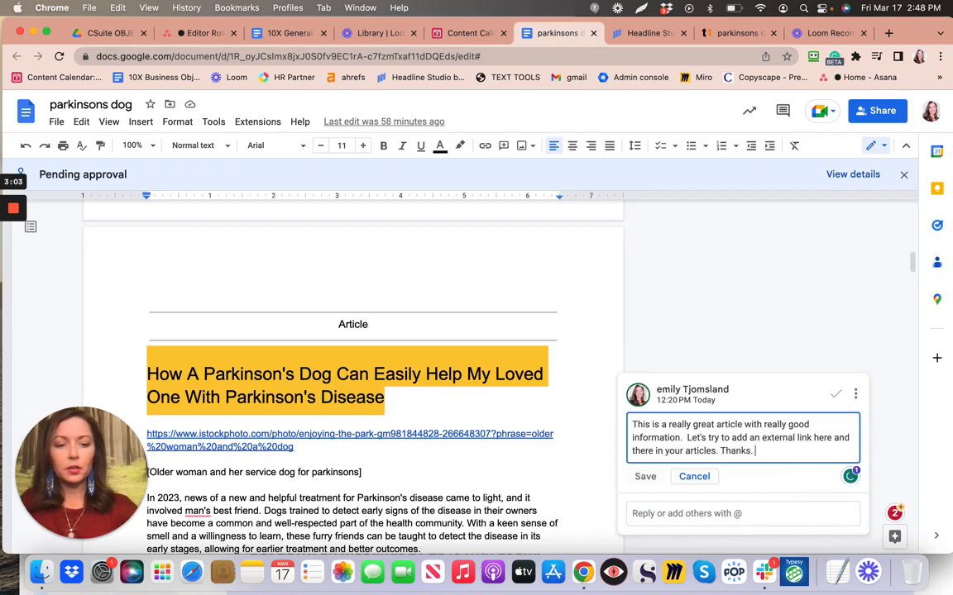
{"action": "type", "text": "Here are "}
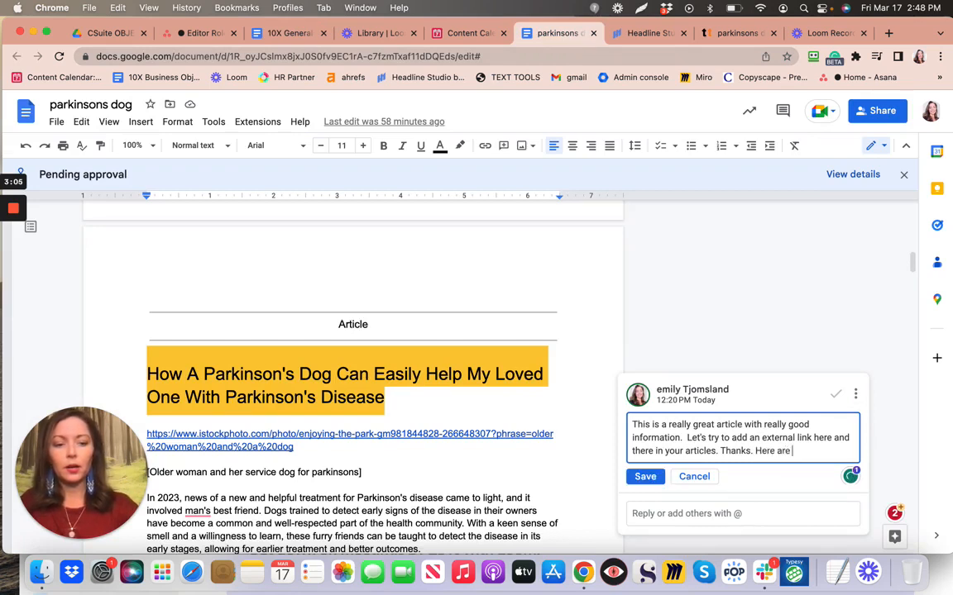
{"action": "type", "text": "a couple of links"}
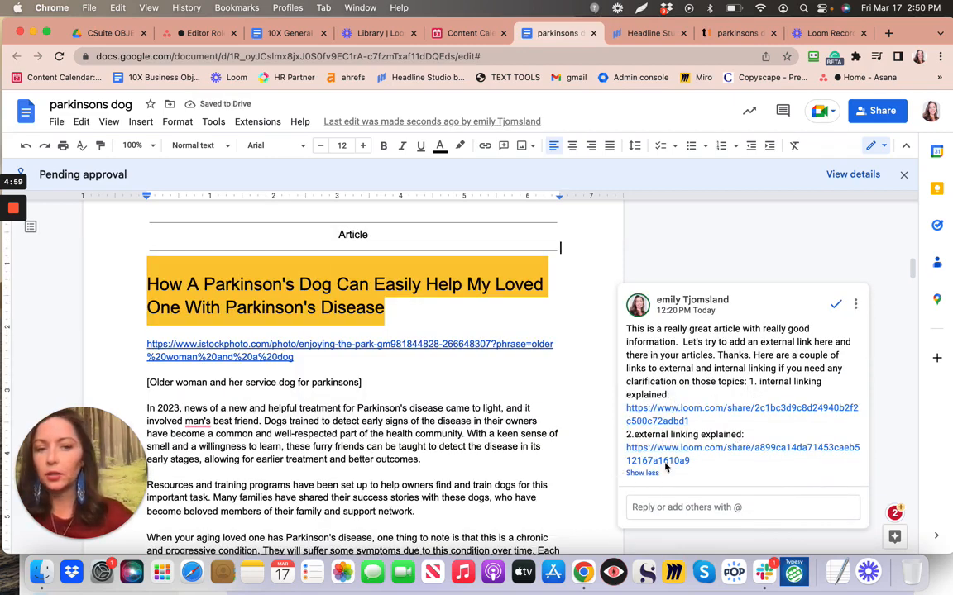
{"action": "left_click", "coordinate": [557, 405]}
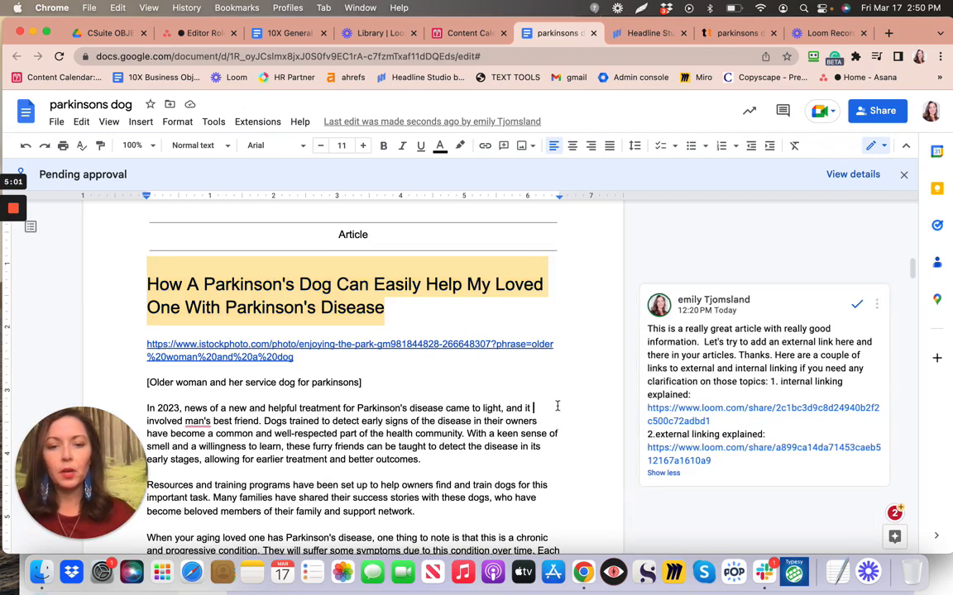
{"action": "scroll", "coordinate": [556, 405], "scroll_direction": "down", "scroll_amount": 2}
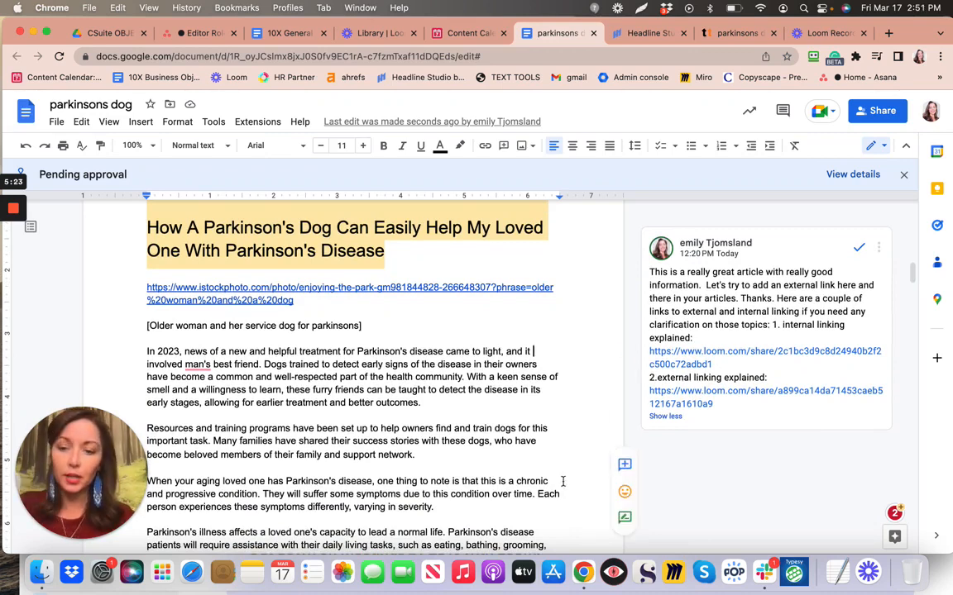
{"action": "left_click_drag", "start_coordinate": [100, 510], "coordinate": [510, 101]}
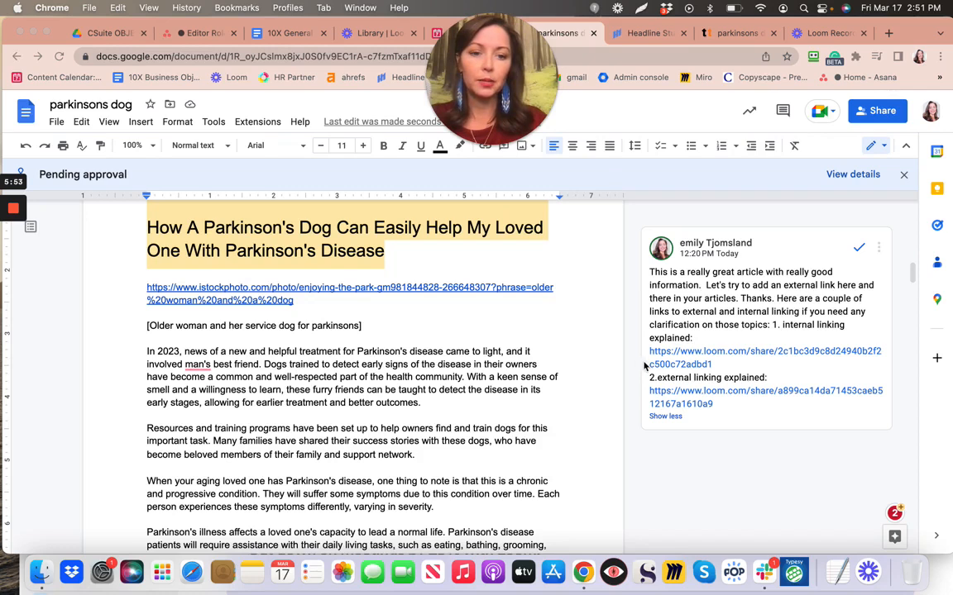
In the 10X General Editor Guide, select the 'Resources for teaching writers:' heading and place the caret in it
{"action": "left_click", "coordinate": [281, 37]}
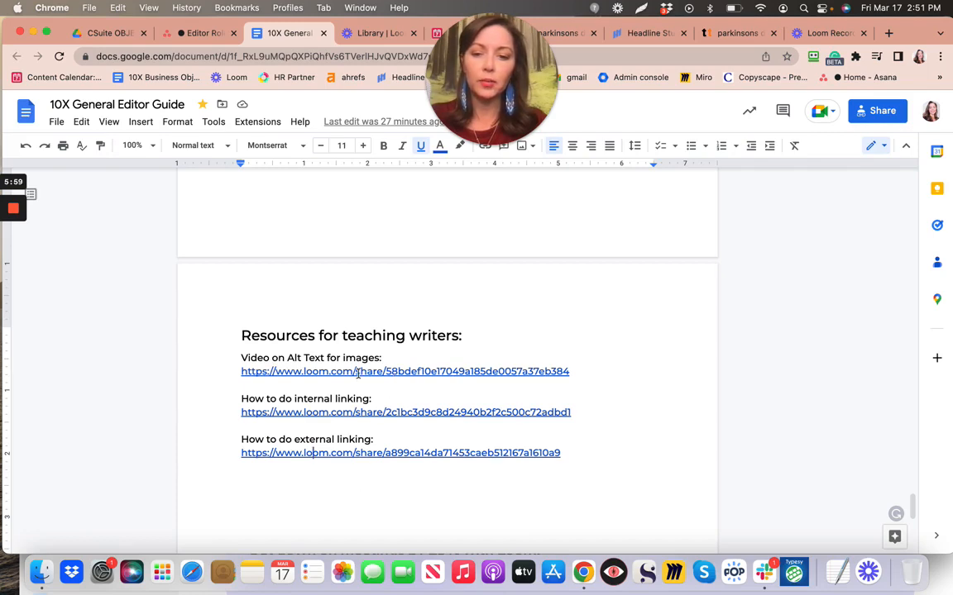
{"action": "scroll", "coordinate": [363, 492], "scroll_direction": "down", "scroll_amount": 3}
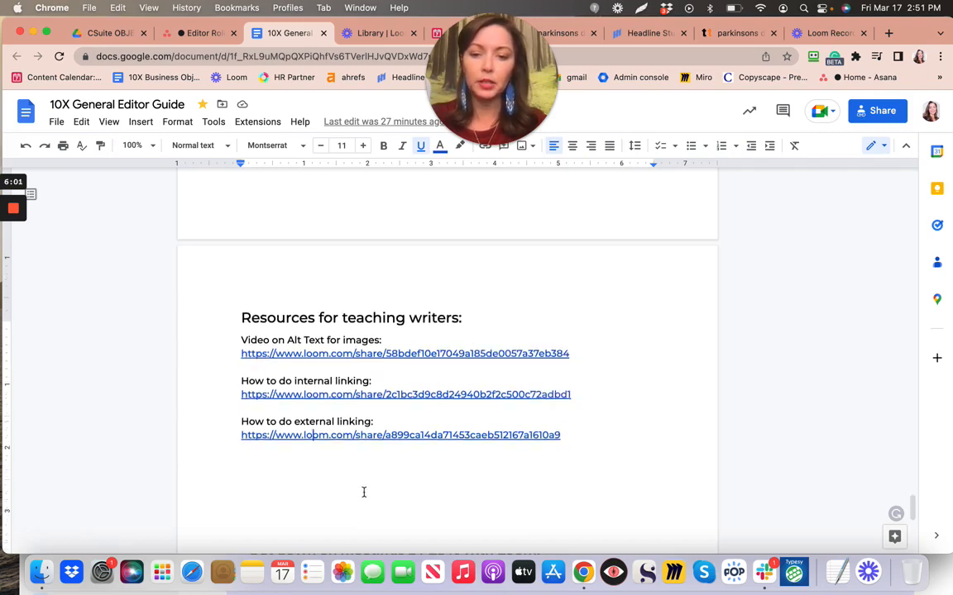
{"action": "scroll", "coordinate": [364, 492], "scroll_direction": "up", "scroll_amount": 1}
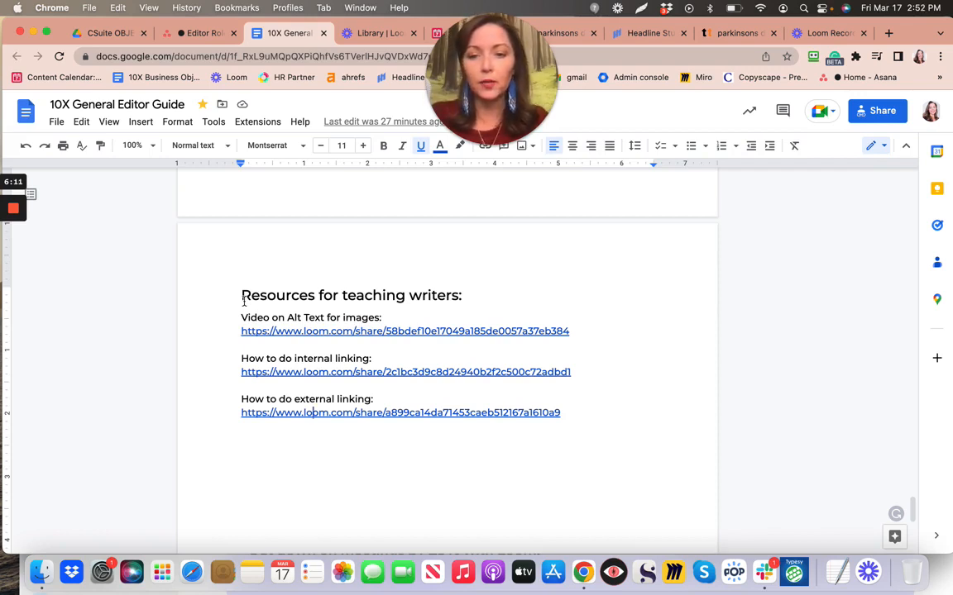
{"action": "left_click_drag", "start_coordinate": [273, 266], "coordinate": [465, 281]}
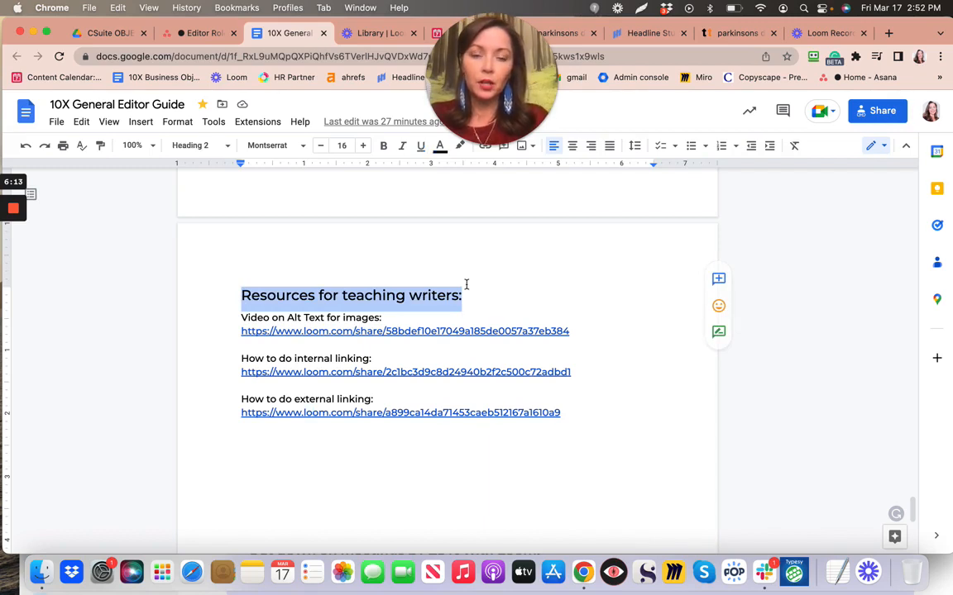
{"action": "left_click", "coordinate": [288, 253]}
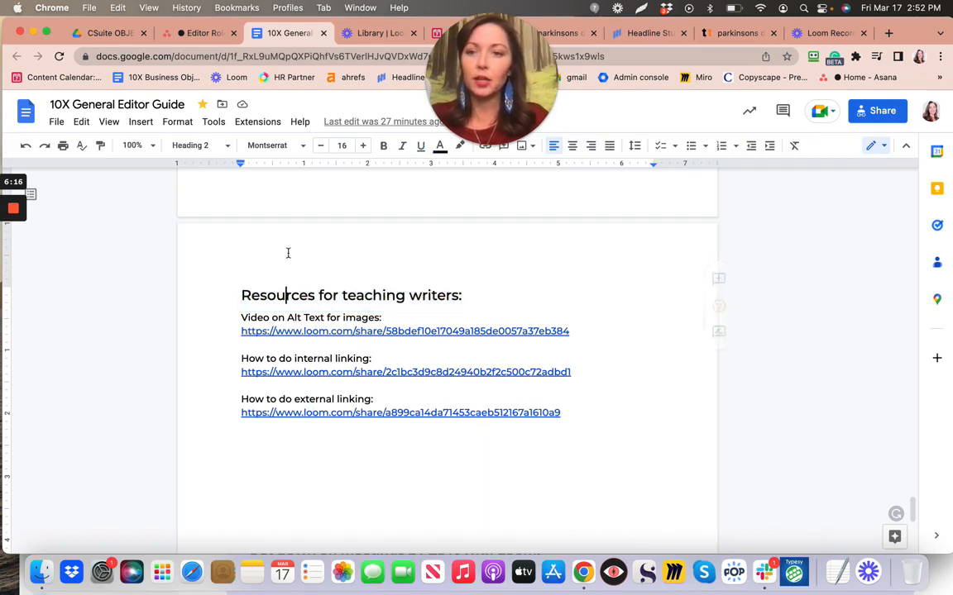
Go to Asana's Editor Role overview and check the 'How we'll collaborate' Google Docs link
{"action": "left_click", "coordinate": [194, 33]}
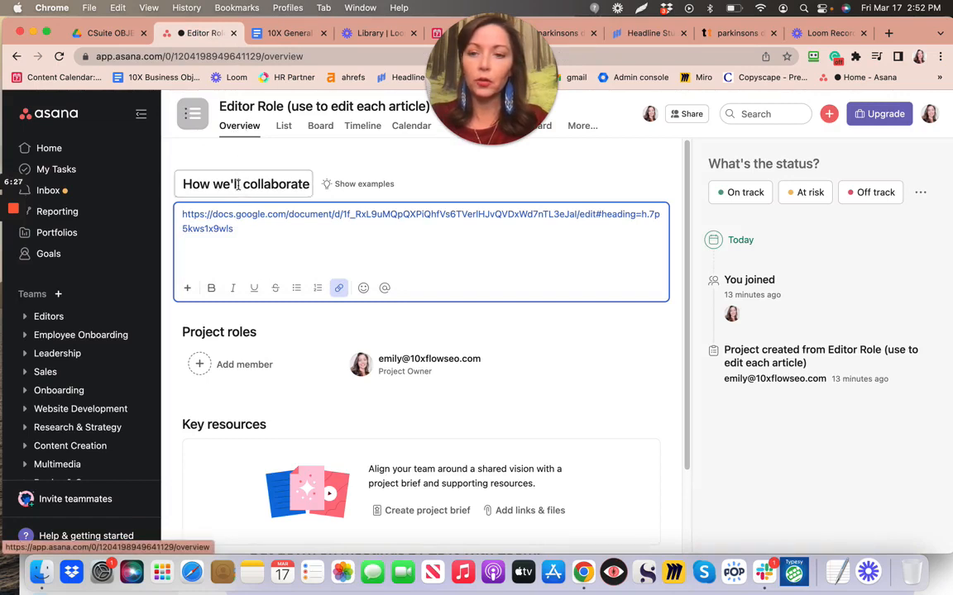
{"action": "mouse_move", "coordinate": [229, 223]}
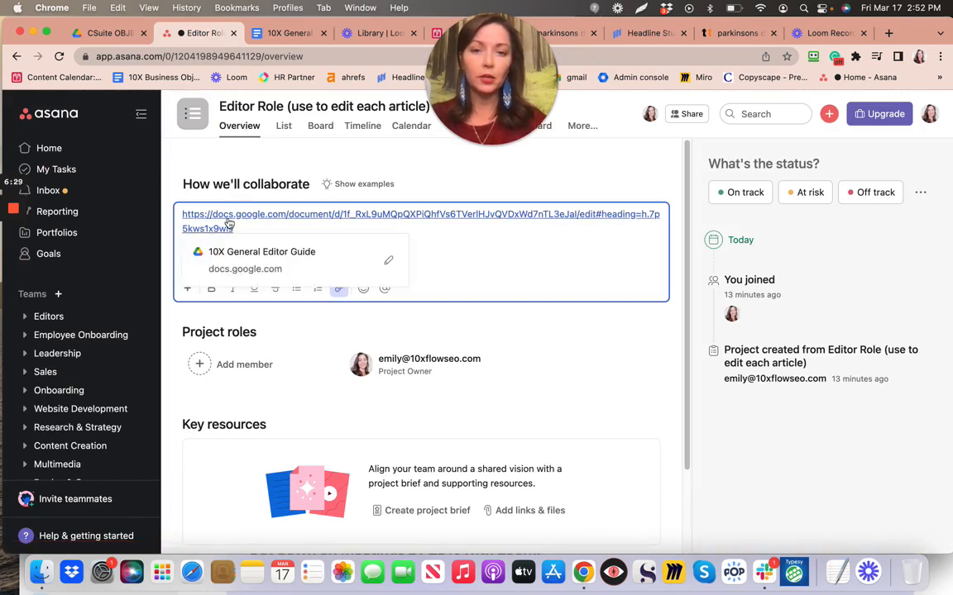